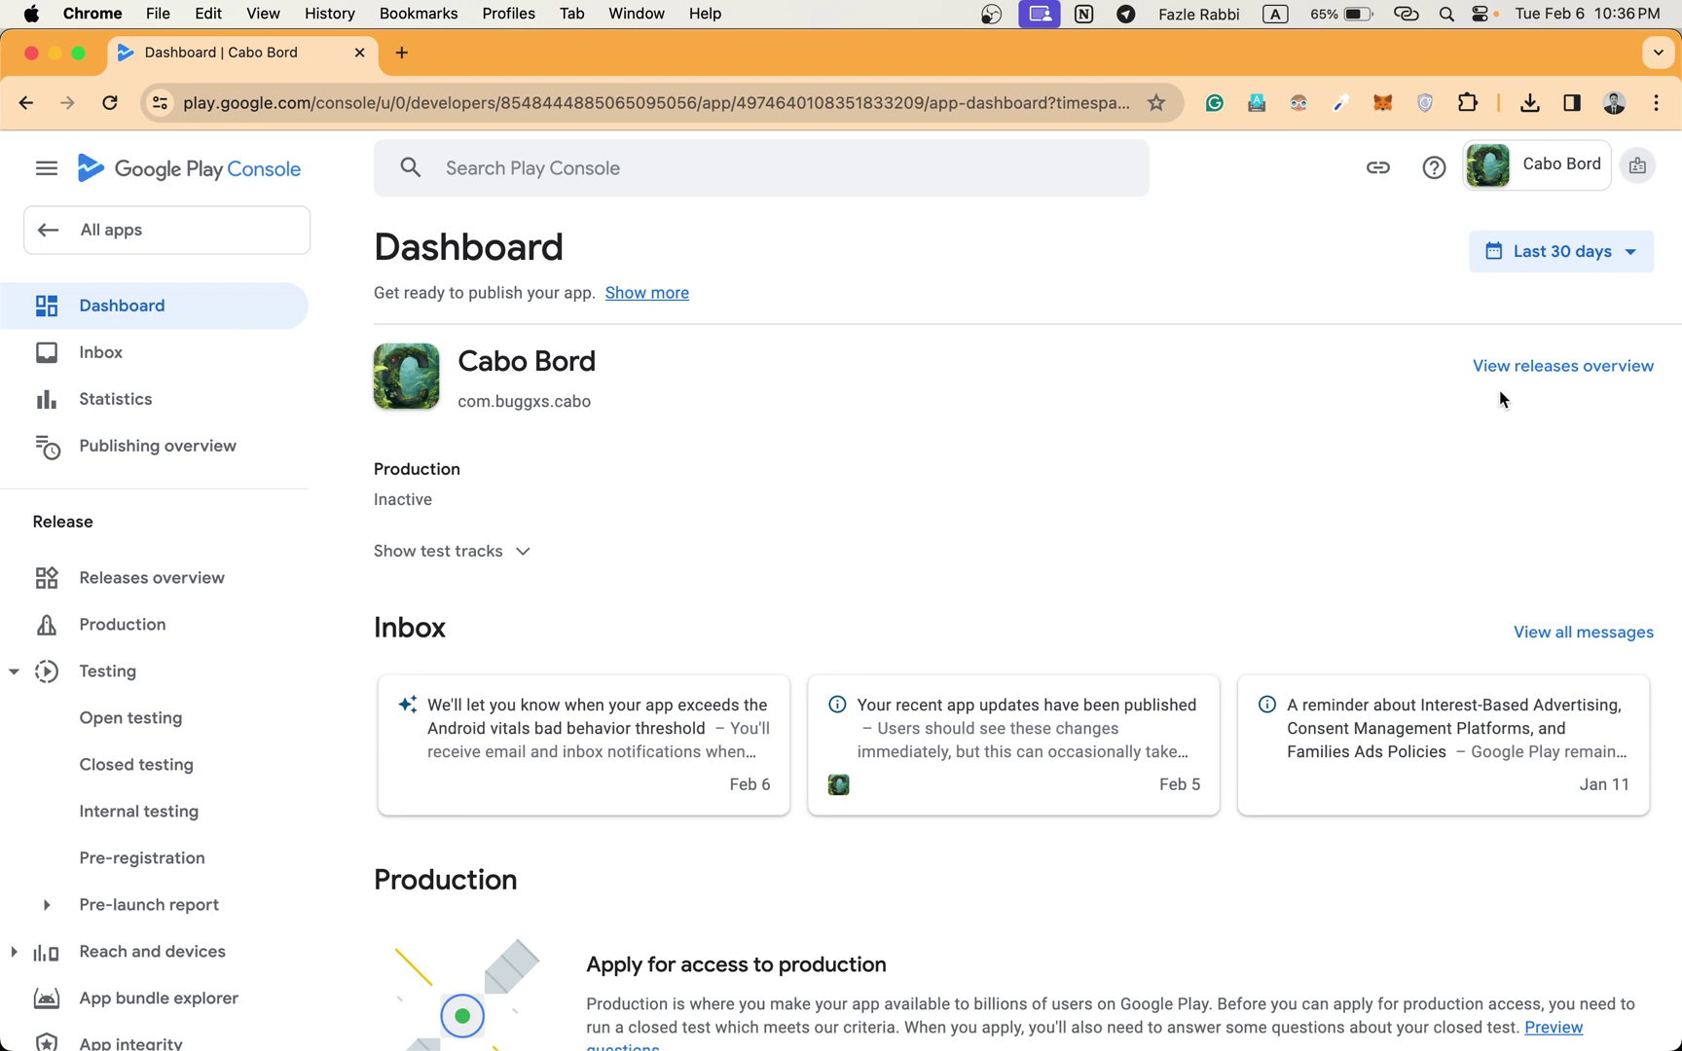
Leave Cabo Bord and switch to the developer account whose home lists Workout Optimiser.
left_click(1636, 166)
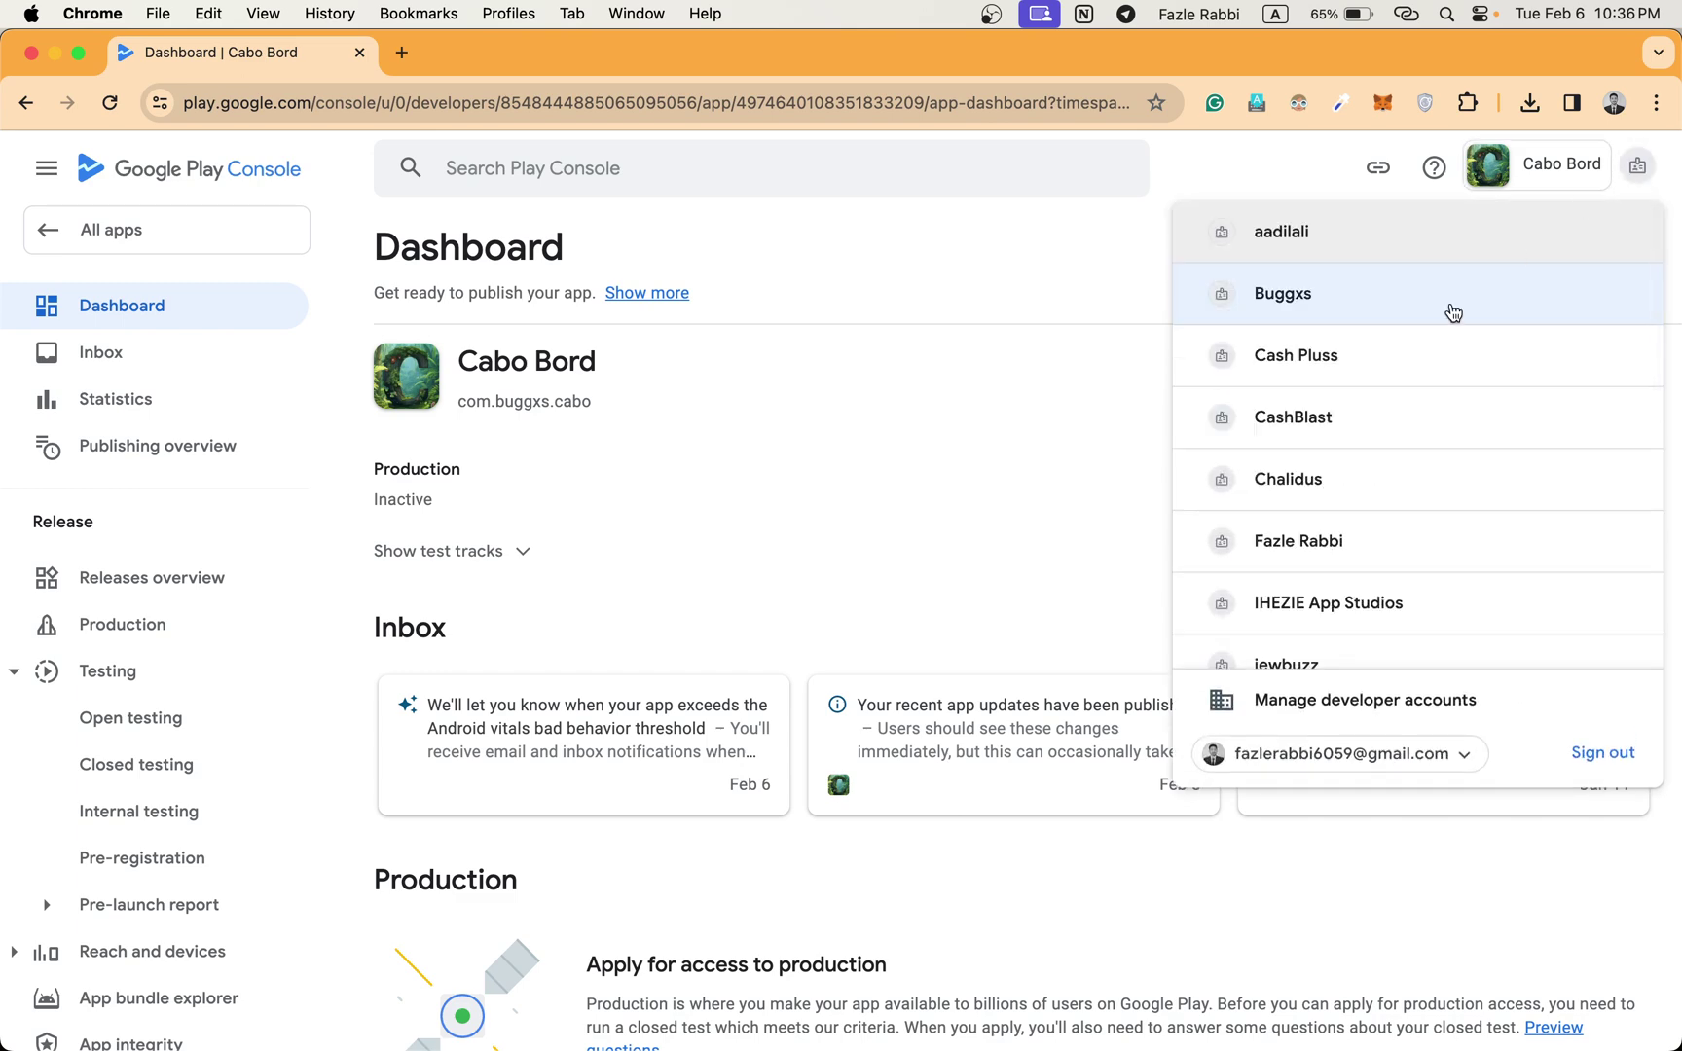
left_click(1001, 331)
scroll(890, 469, "down", 1)
scroll(889, 468, "down", 5)
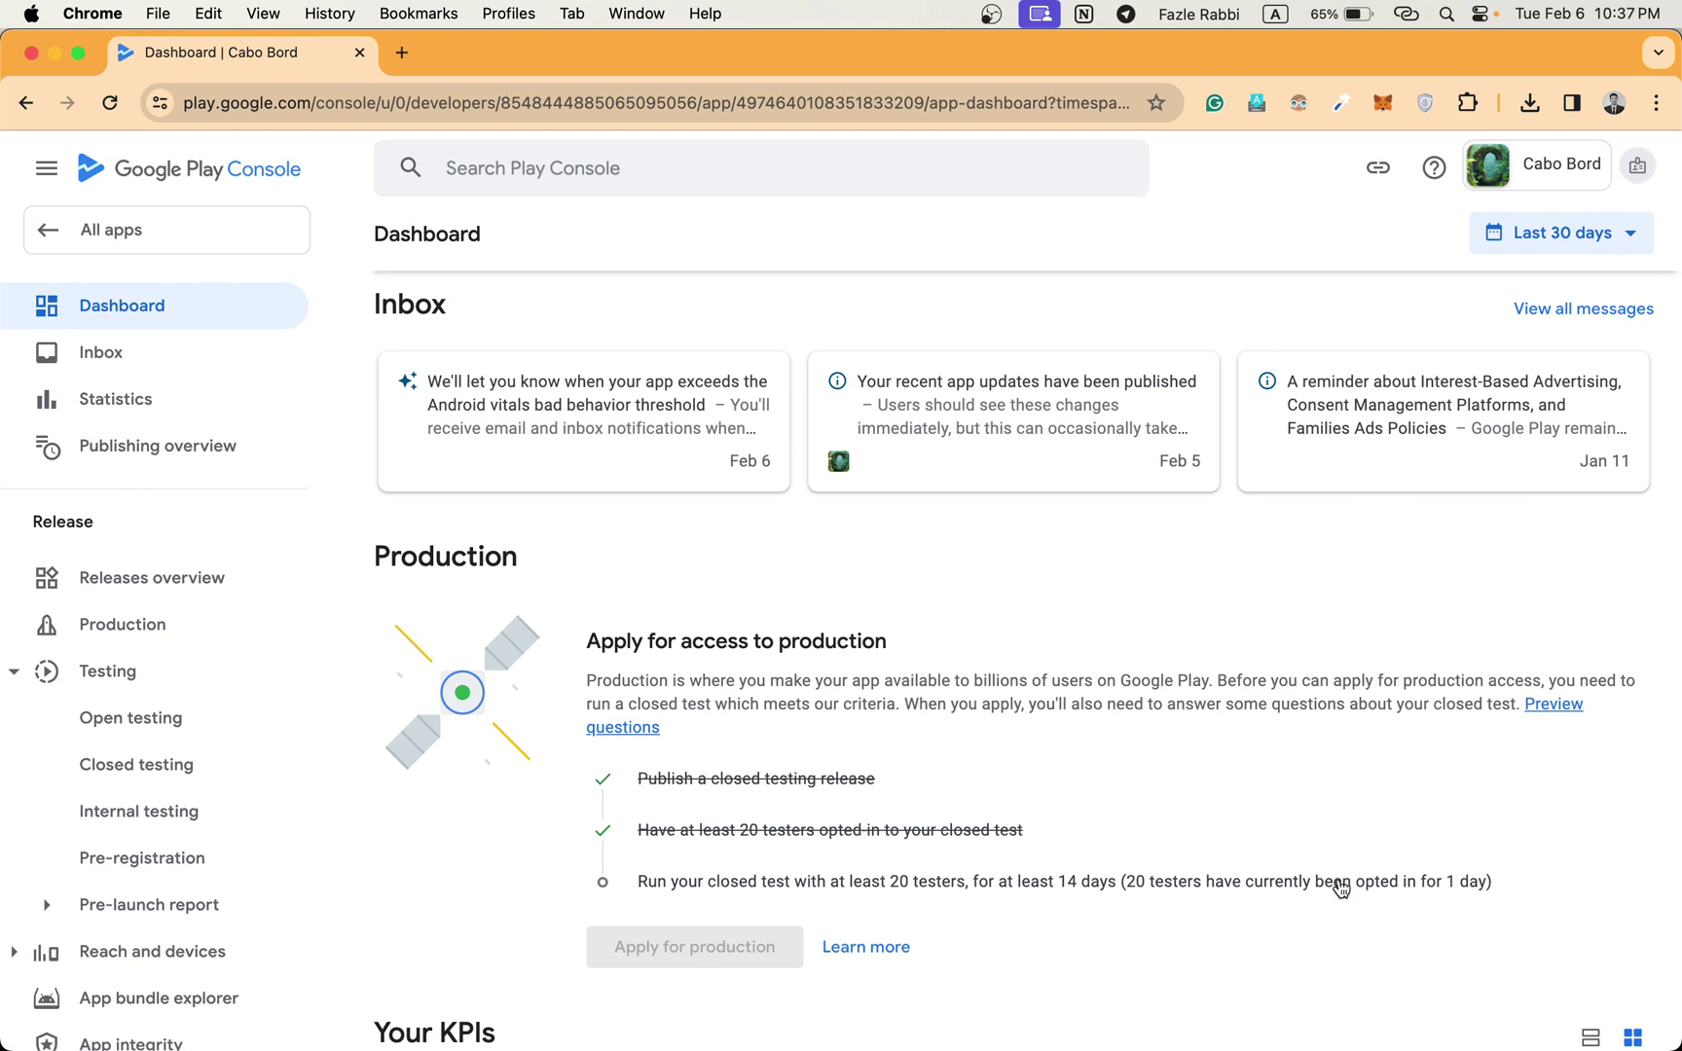
mouse_move(1305, 884)
mouse_move(1458, 889)
left_click(1637, 179)
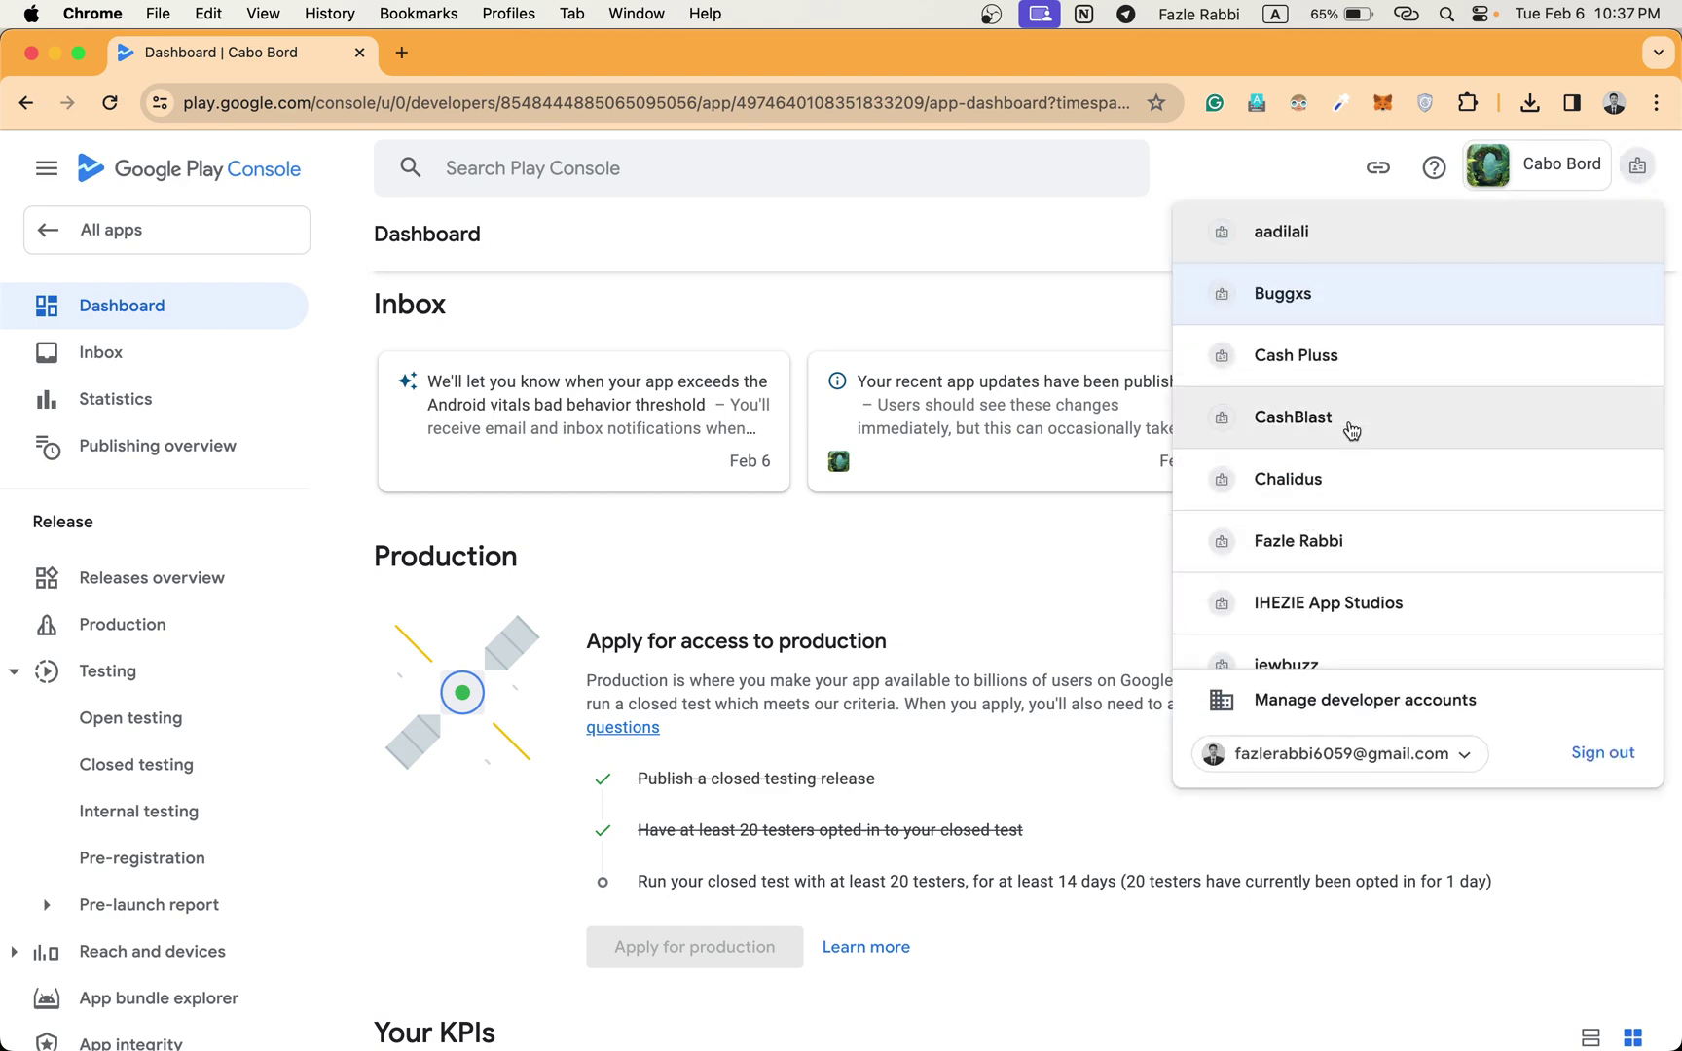
key("ctrl+Up")
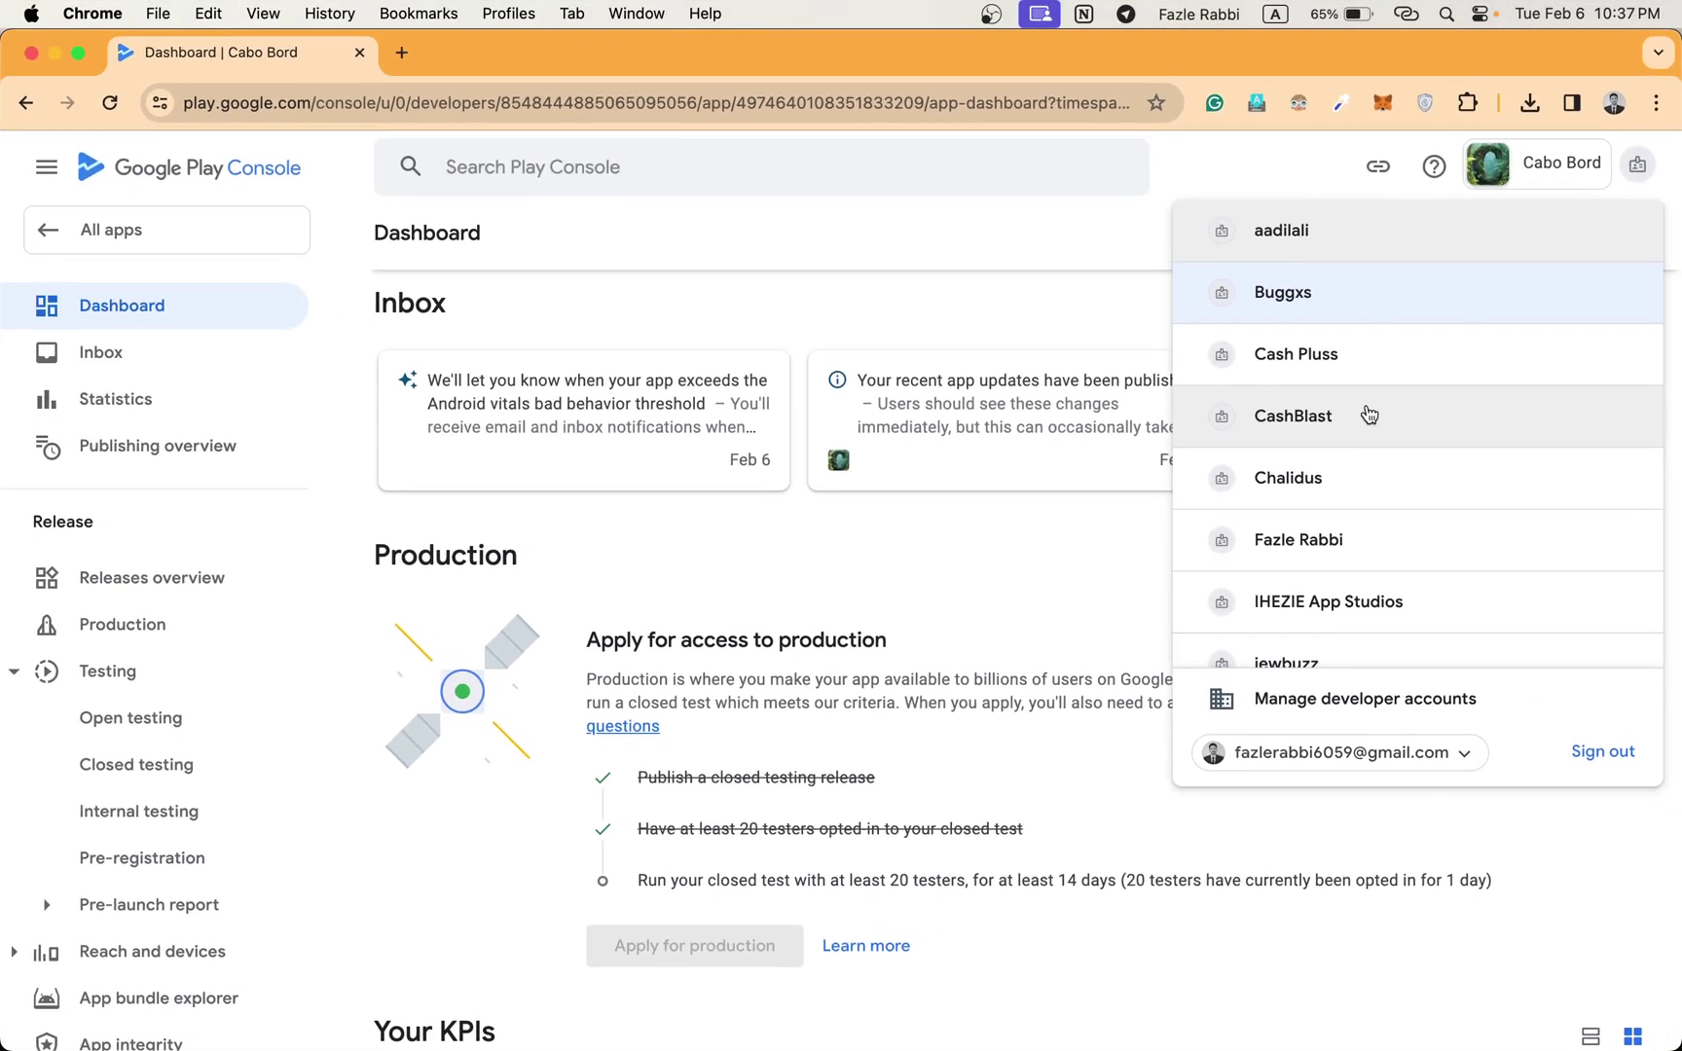
scroll(1353, 428, "down", 3)
scroll(1368, 417, "down", 3)
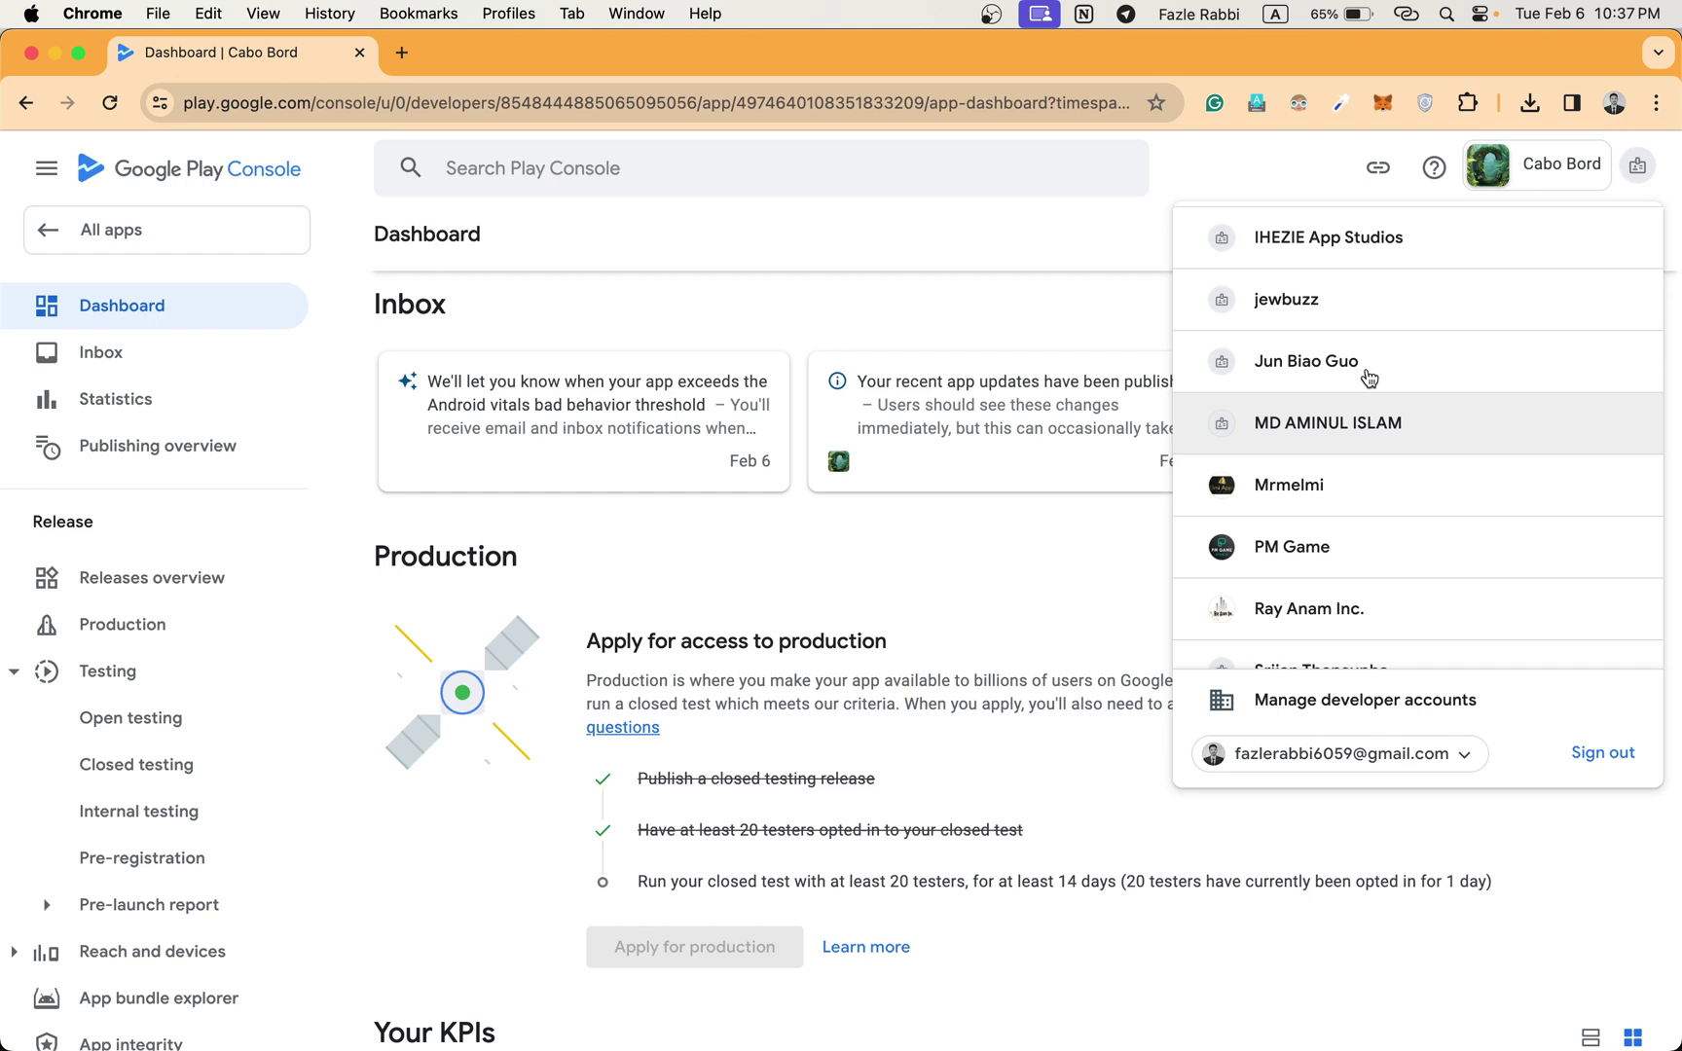
left_click(1362, 368)
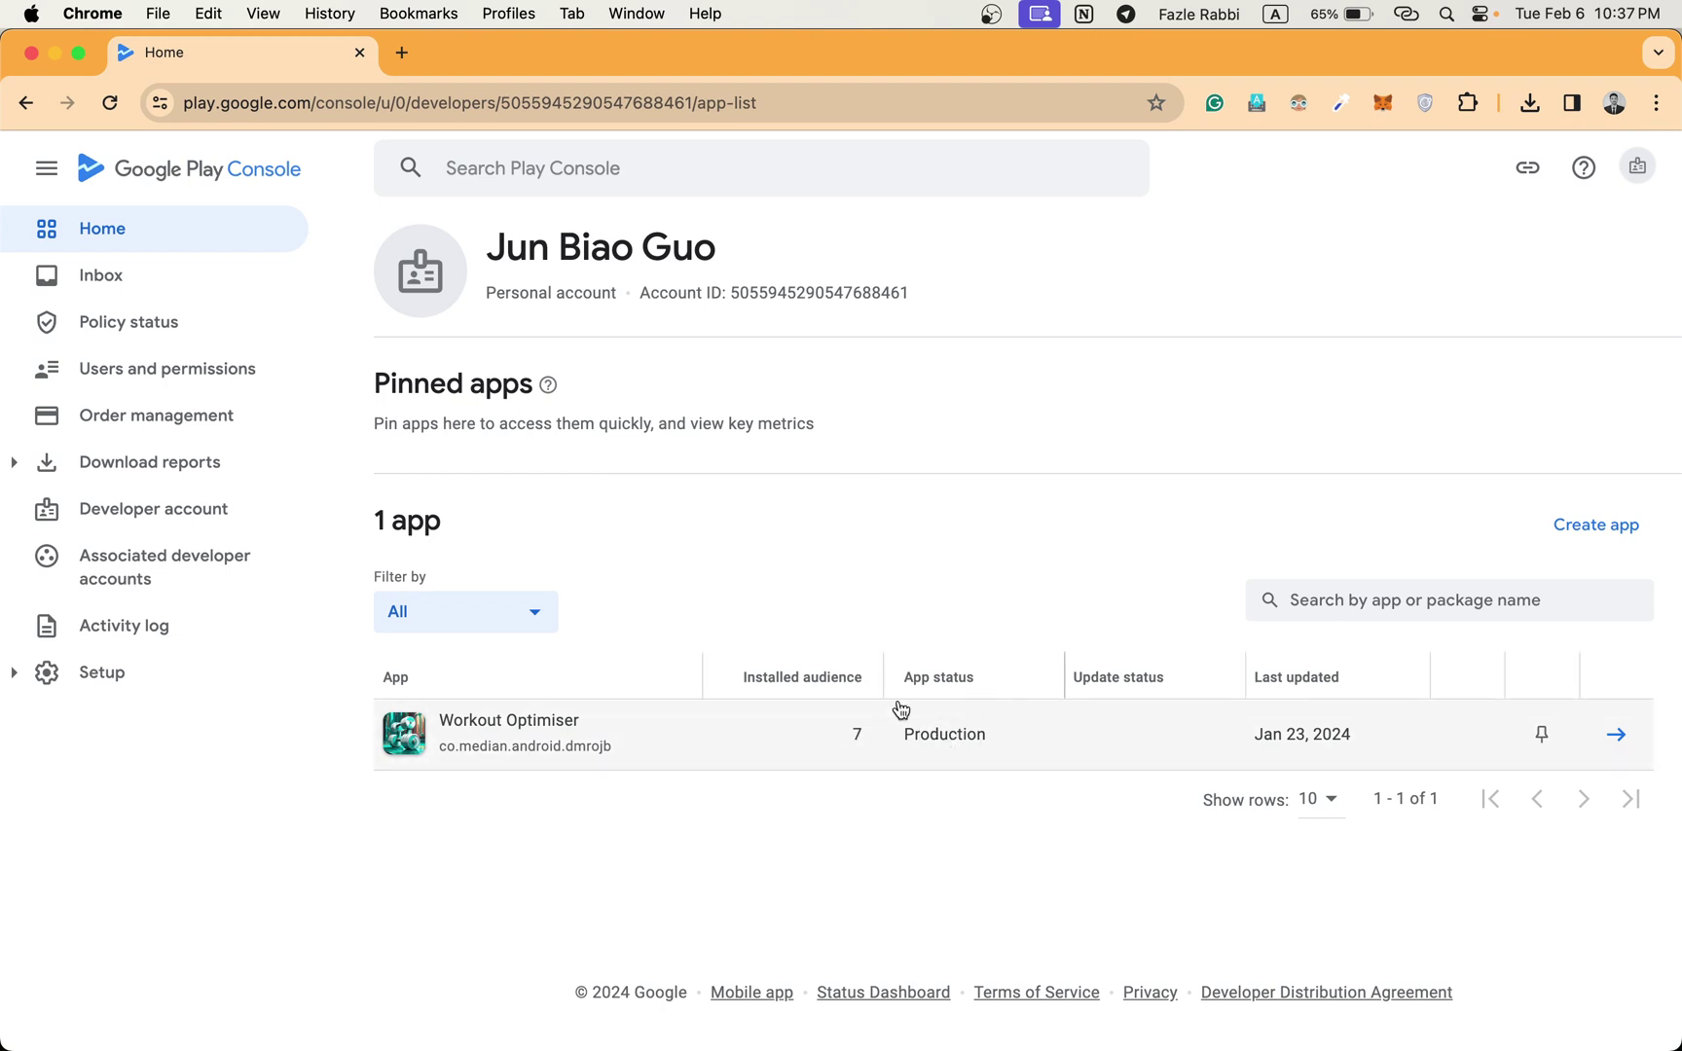
Open Workout Optimiser and view its Google Play store page.
left_click(1299, 729)
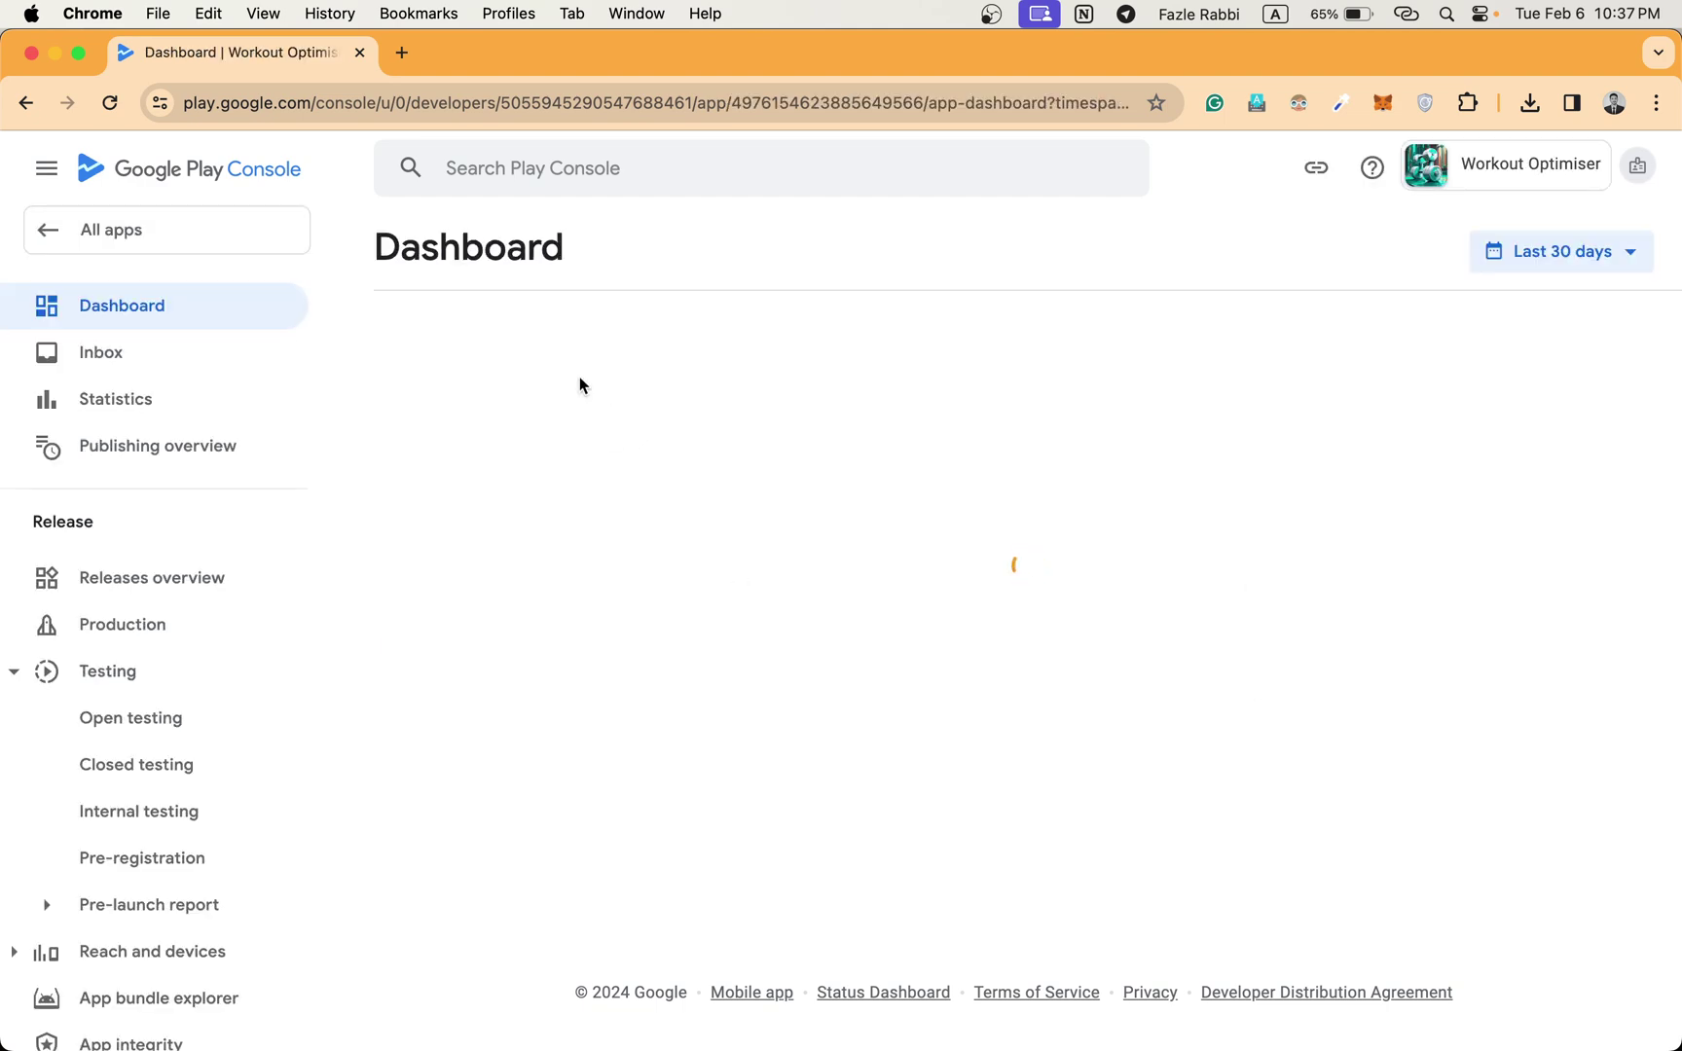
left_click(728, 370)
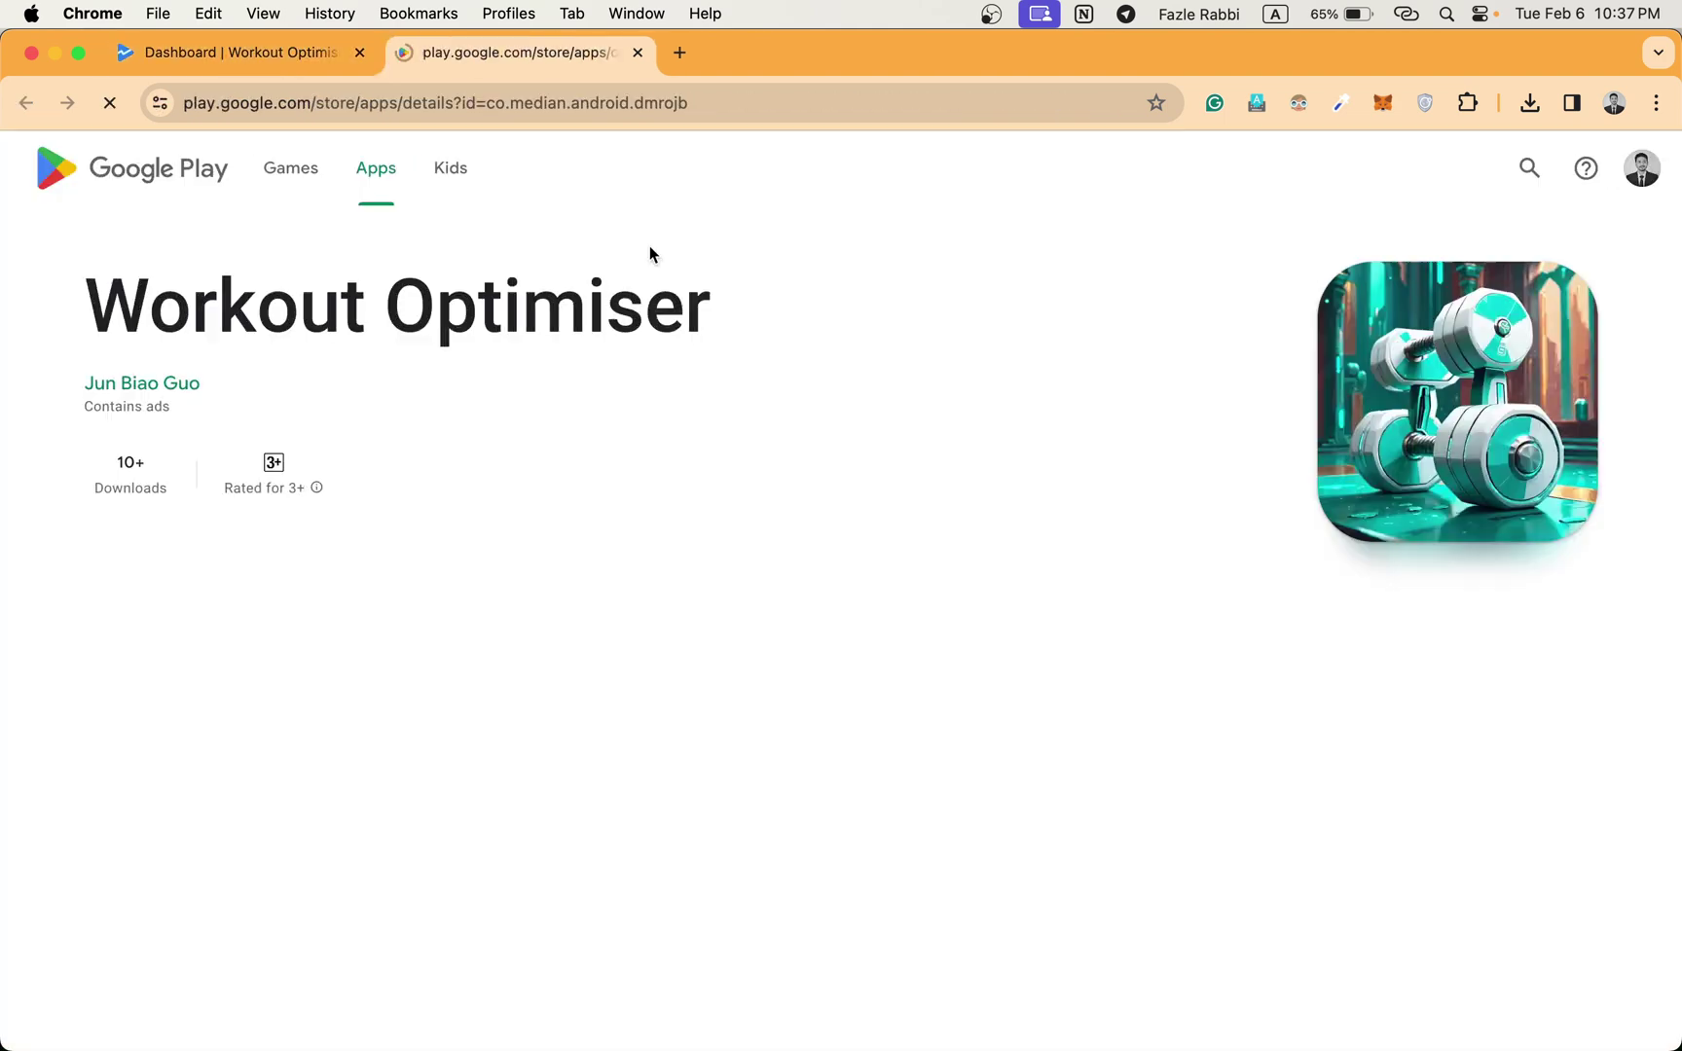
left_click(289, 63)
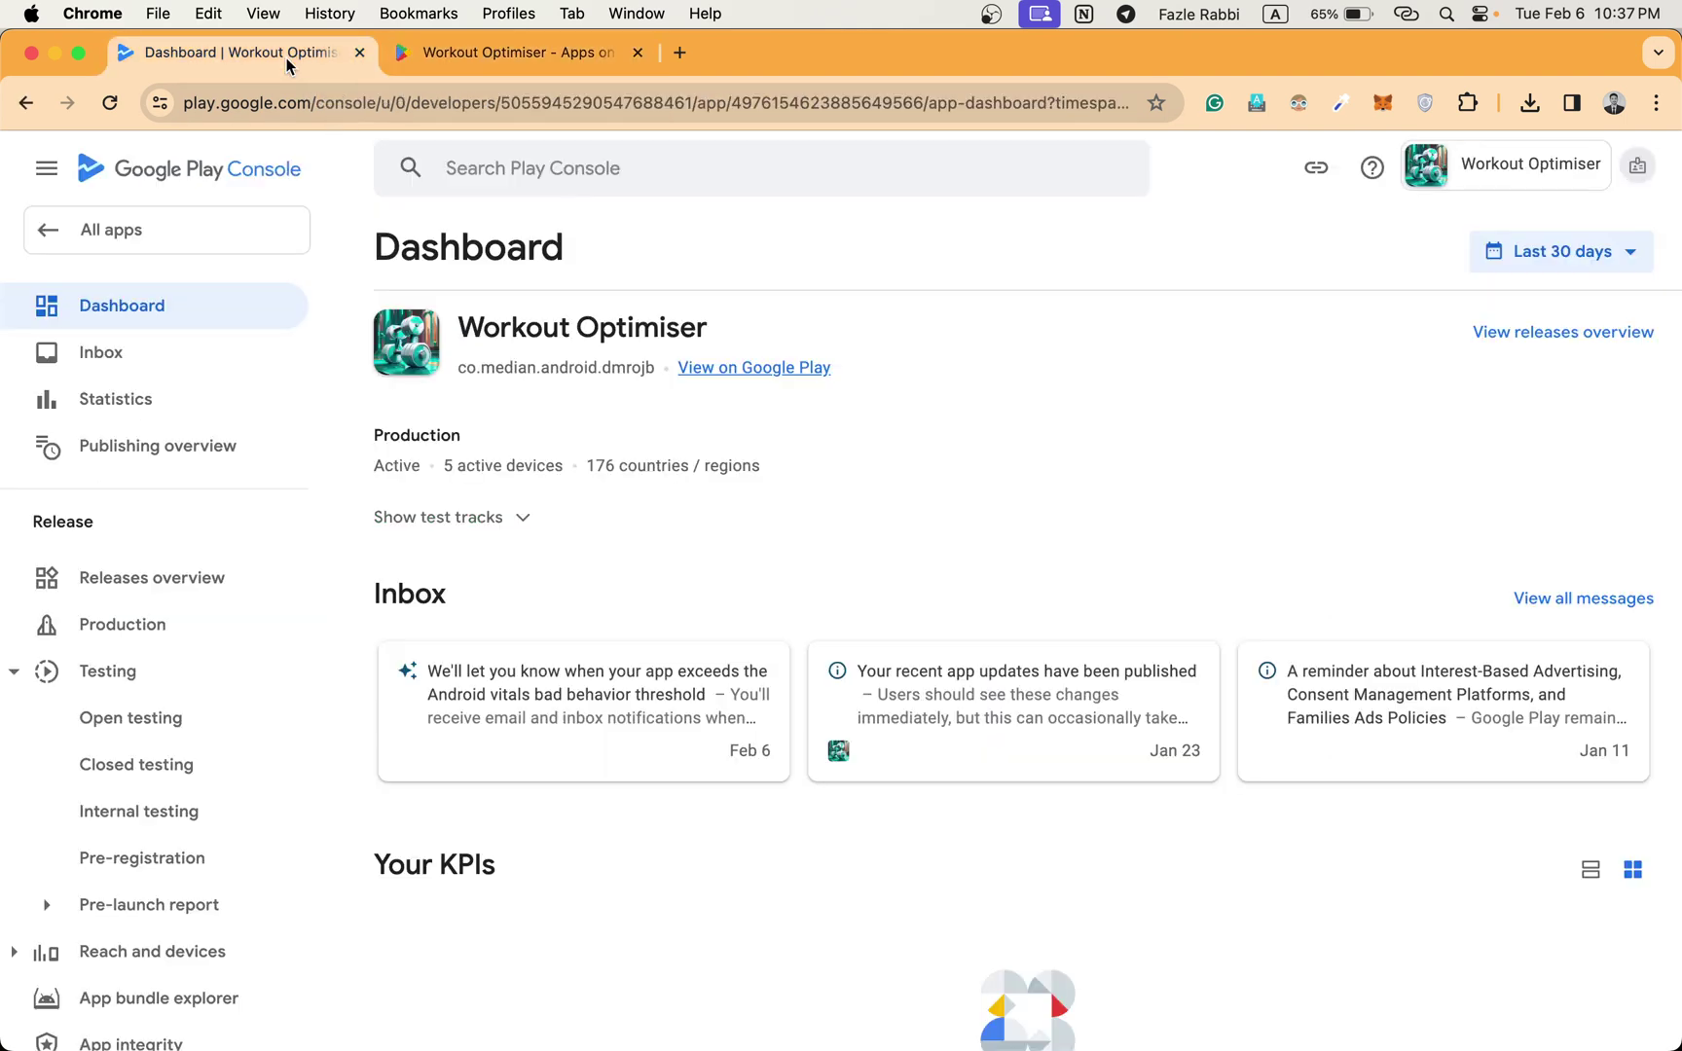
Switch to the PM Game developer account listing War City : Survival Game.
left_click(1638, 167)
scroll(1558, 340, "down", 3)
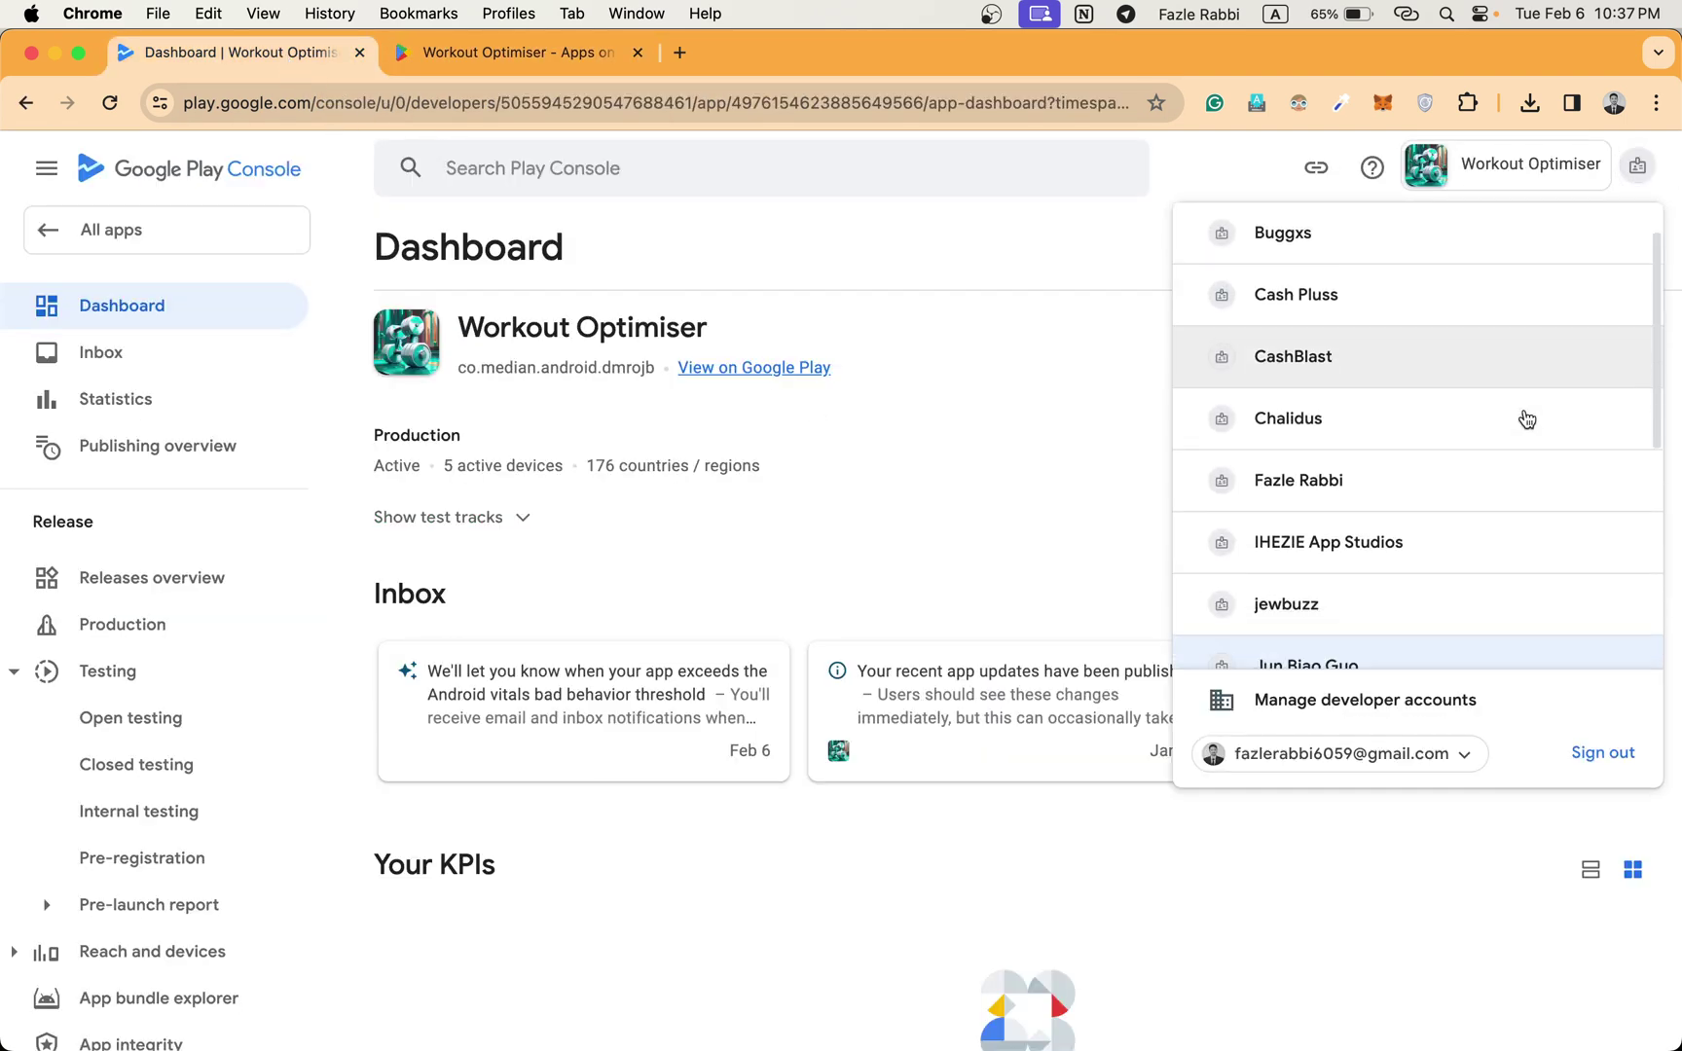
scroll(1527, 418, "down", 5)
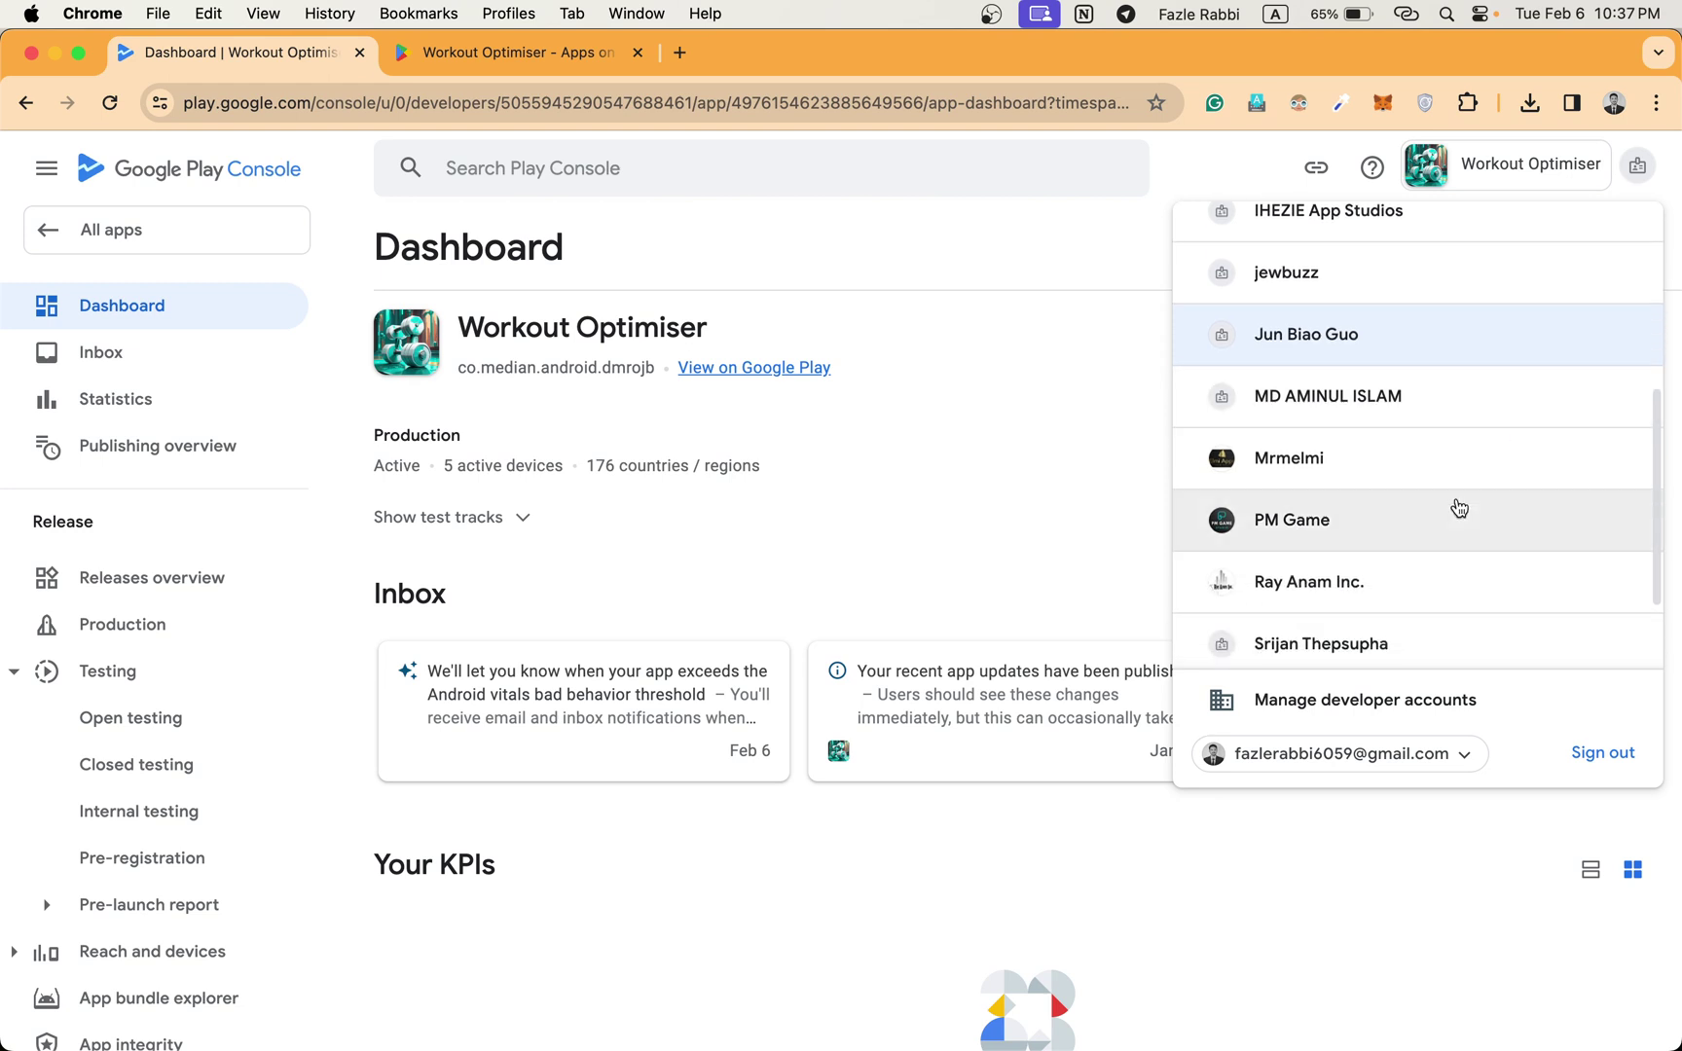
scroll(1434, 542, "down", 1)
left_click(1362, 467)
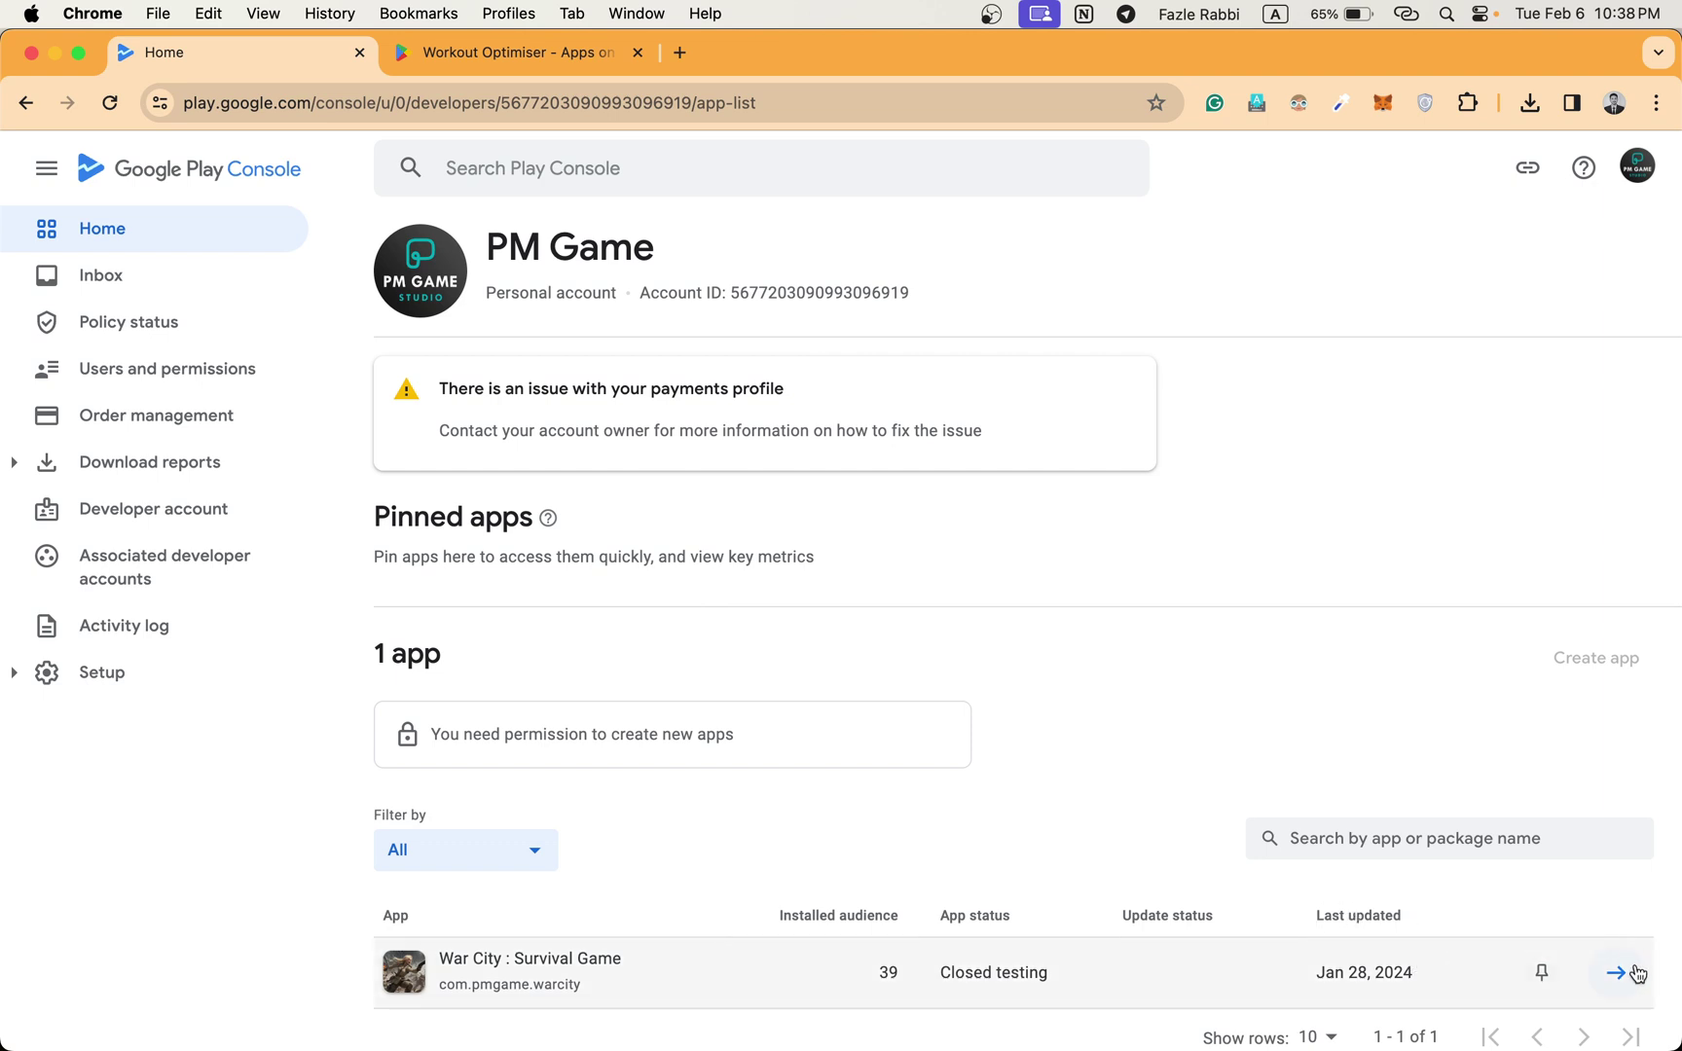
Review War City's production-access progress, then open the PM Game Users and permissions page.
left_click(1636, 974)
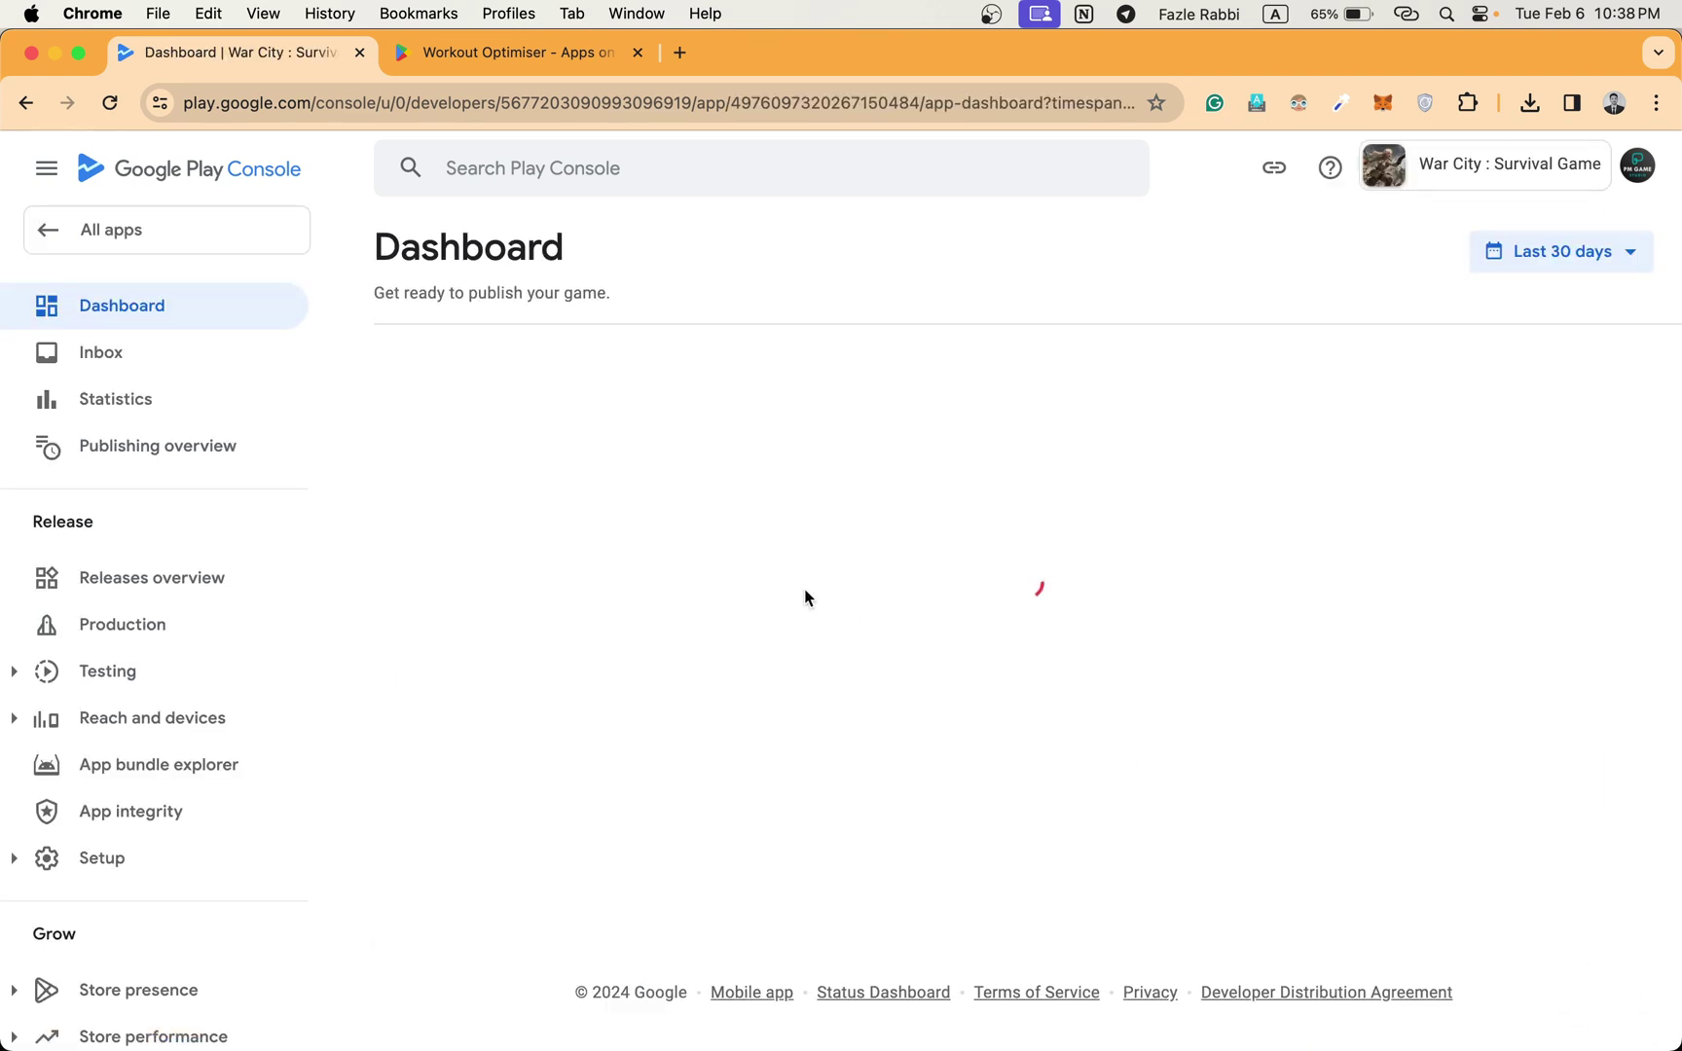
scroll(805, 597, "down", 5)
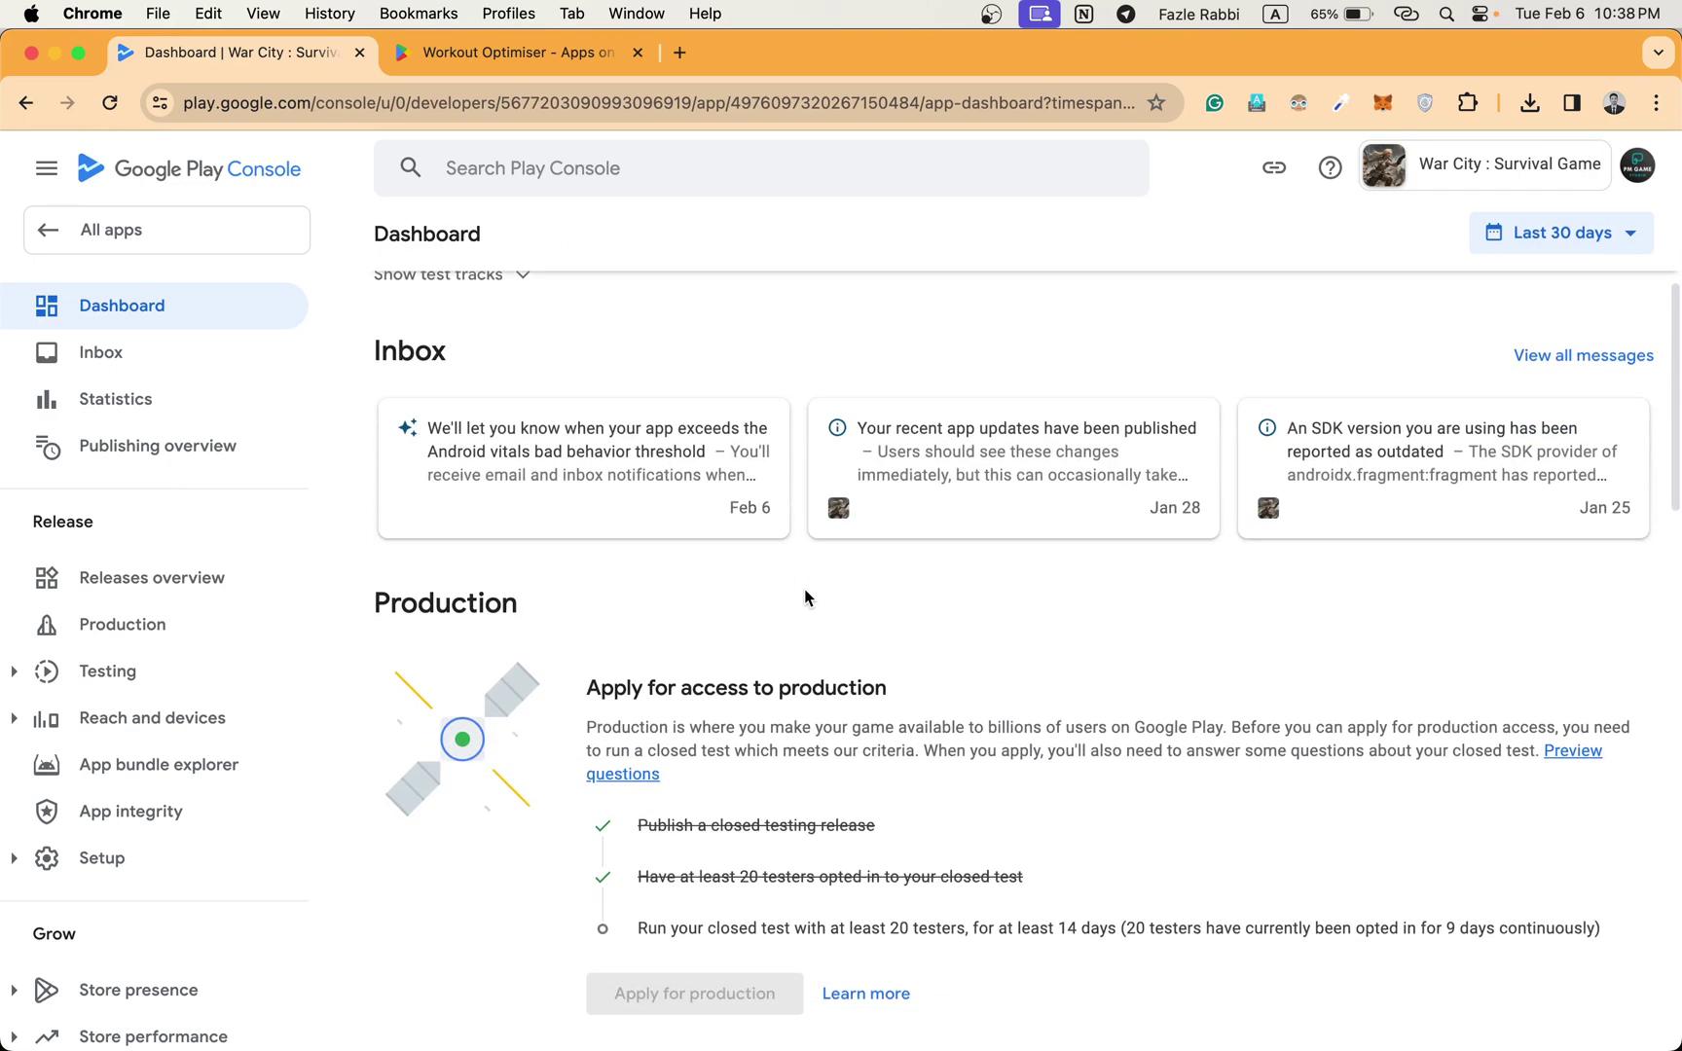
scroll(805, 597, "down", 1)
mouse_move(800, 909)
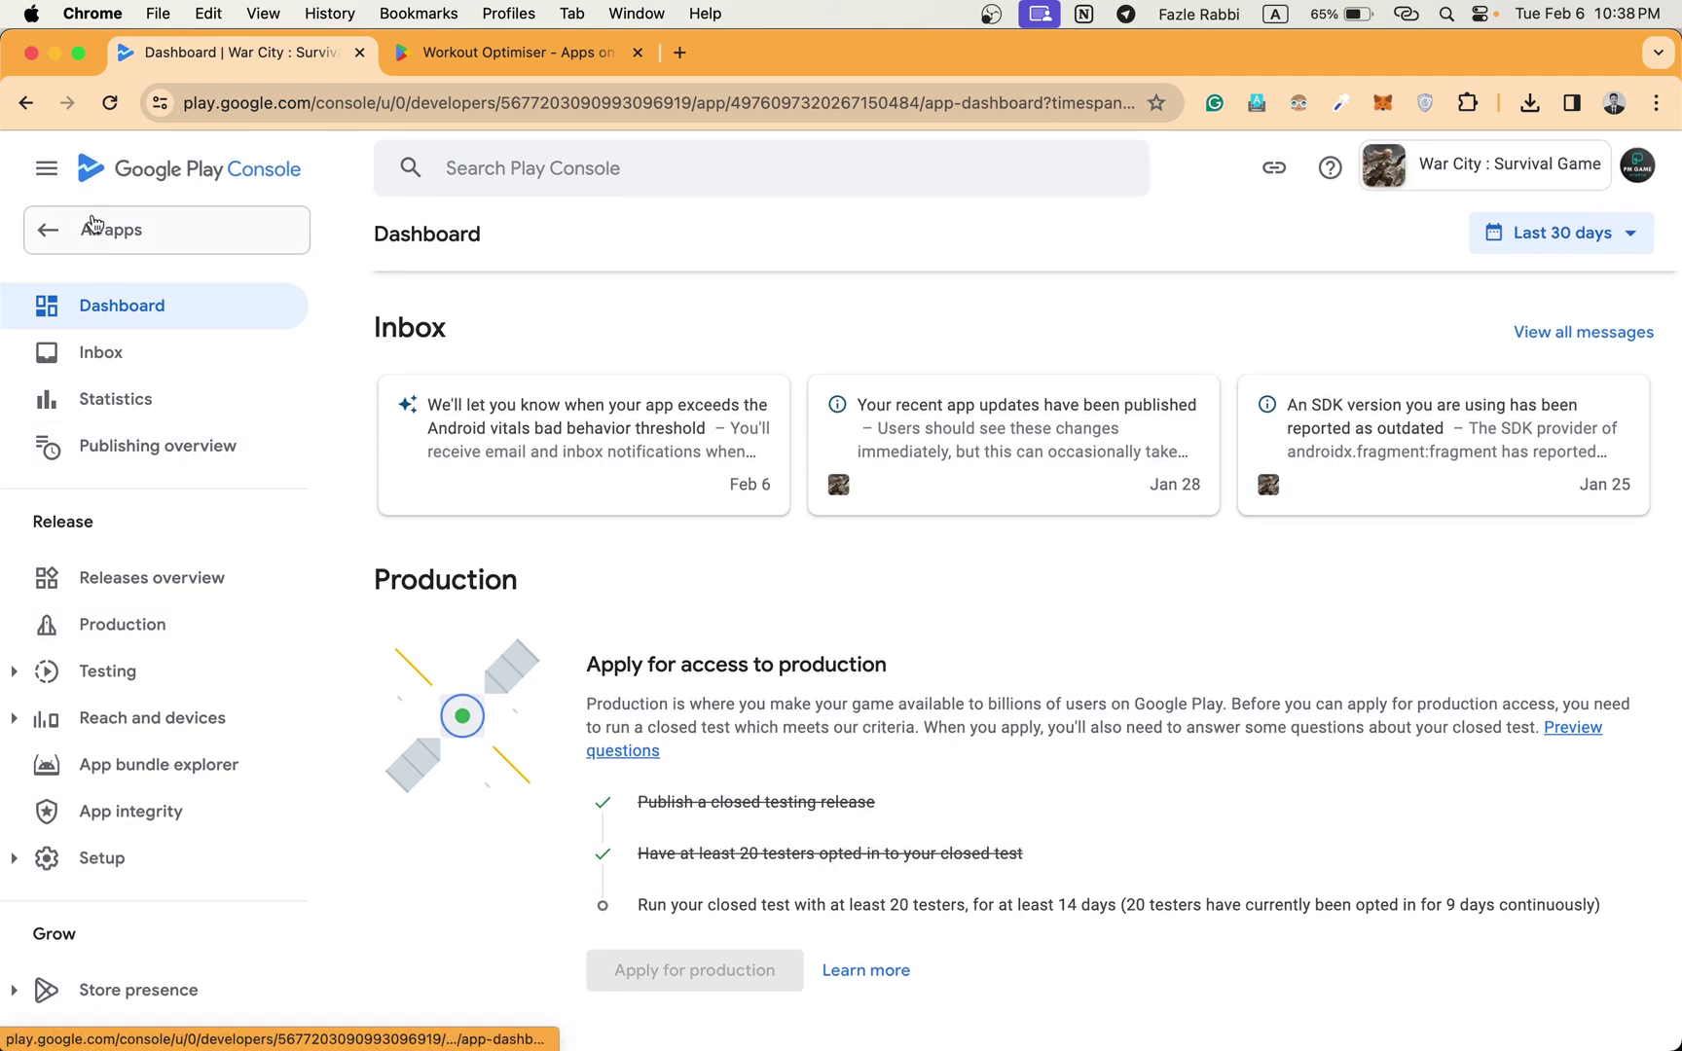
left_click(86, 229)
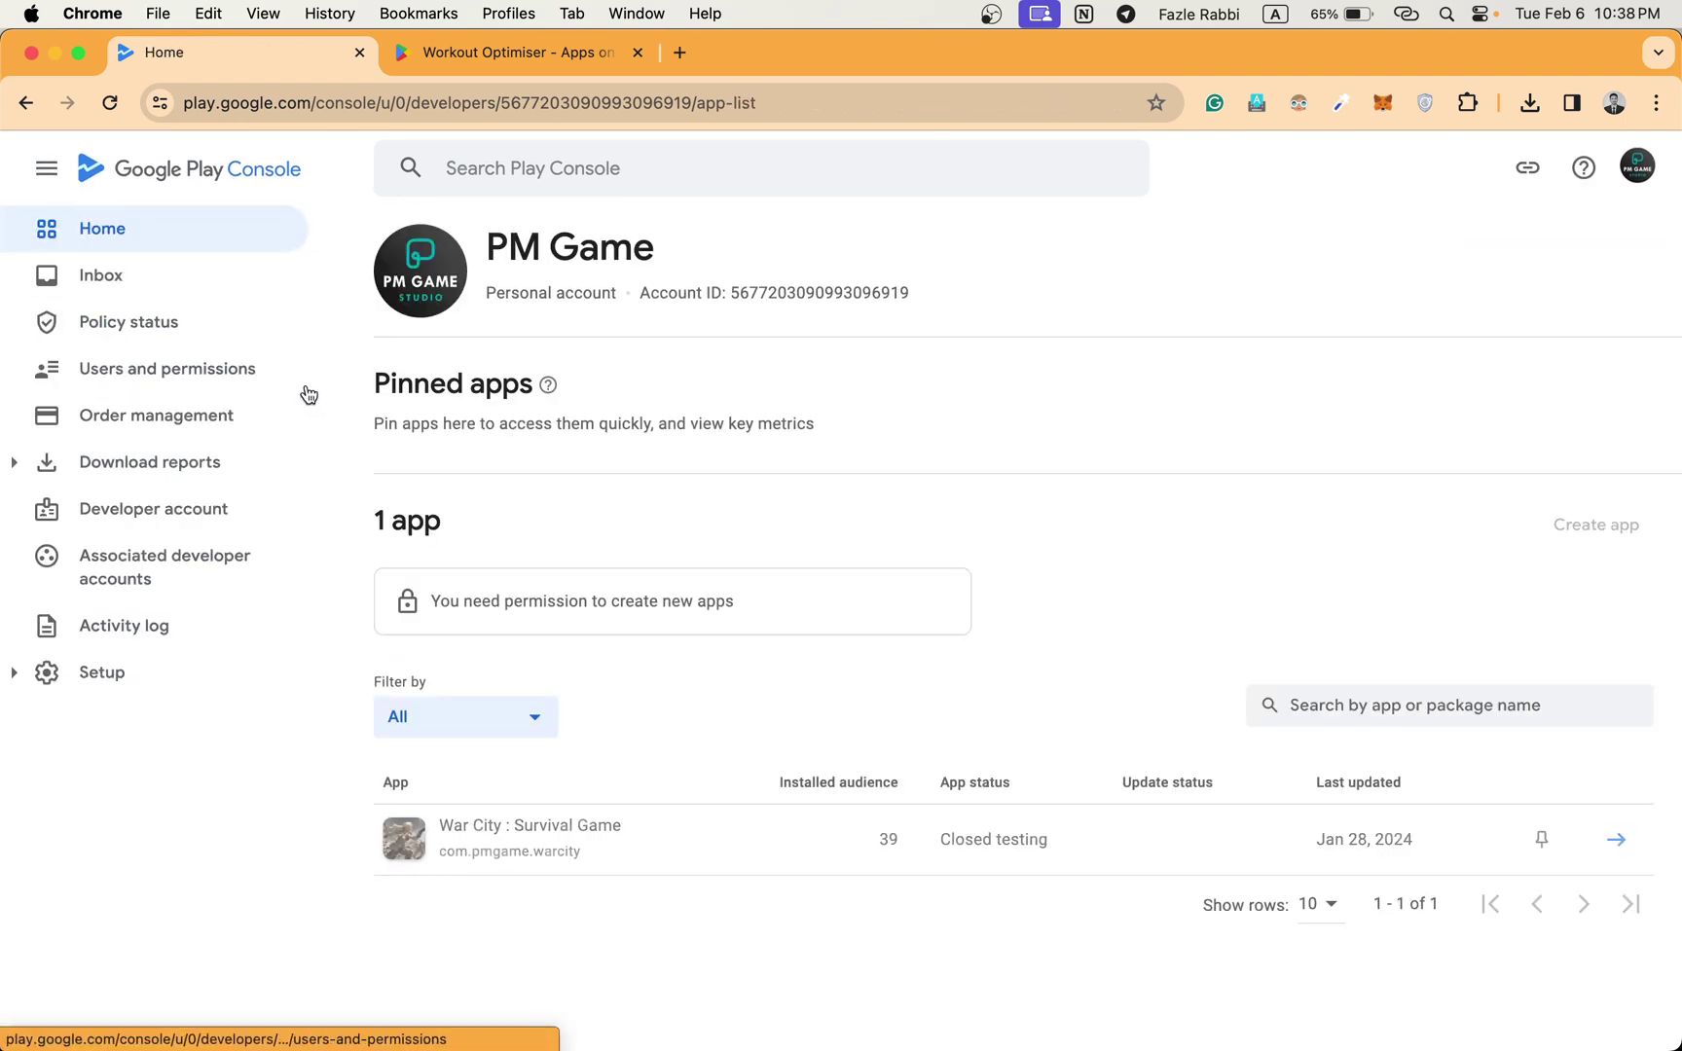
left_click(237, 371)
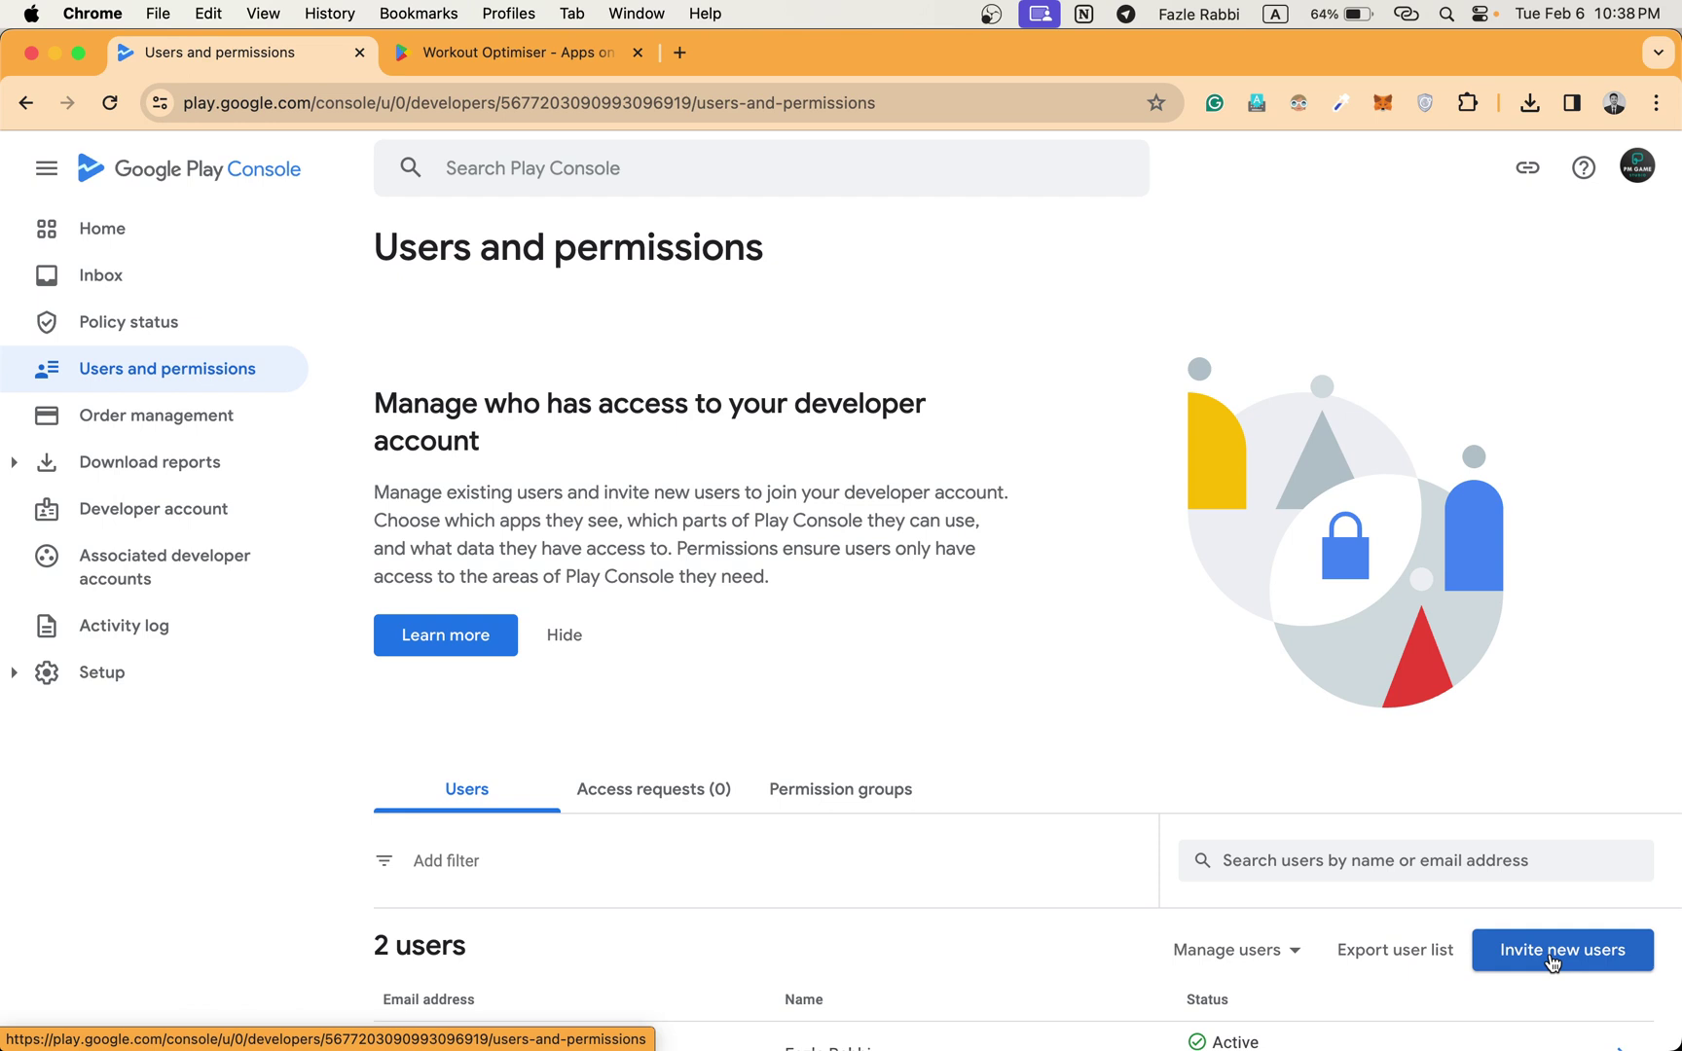
Begin a new user invitation, then switch to the Waichkanood personal developer account.
left_click(1552, 962)
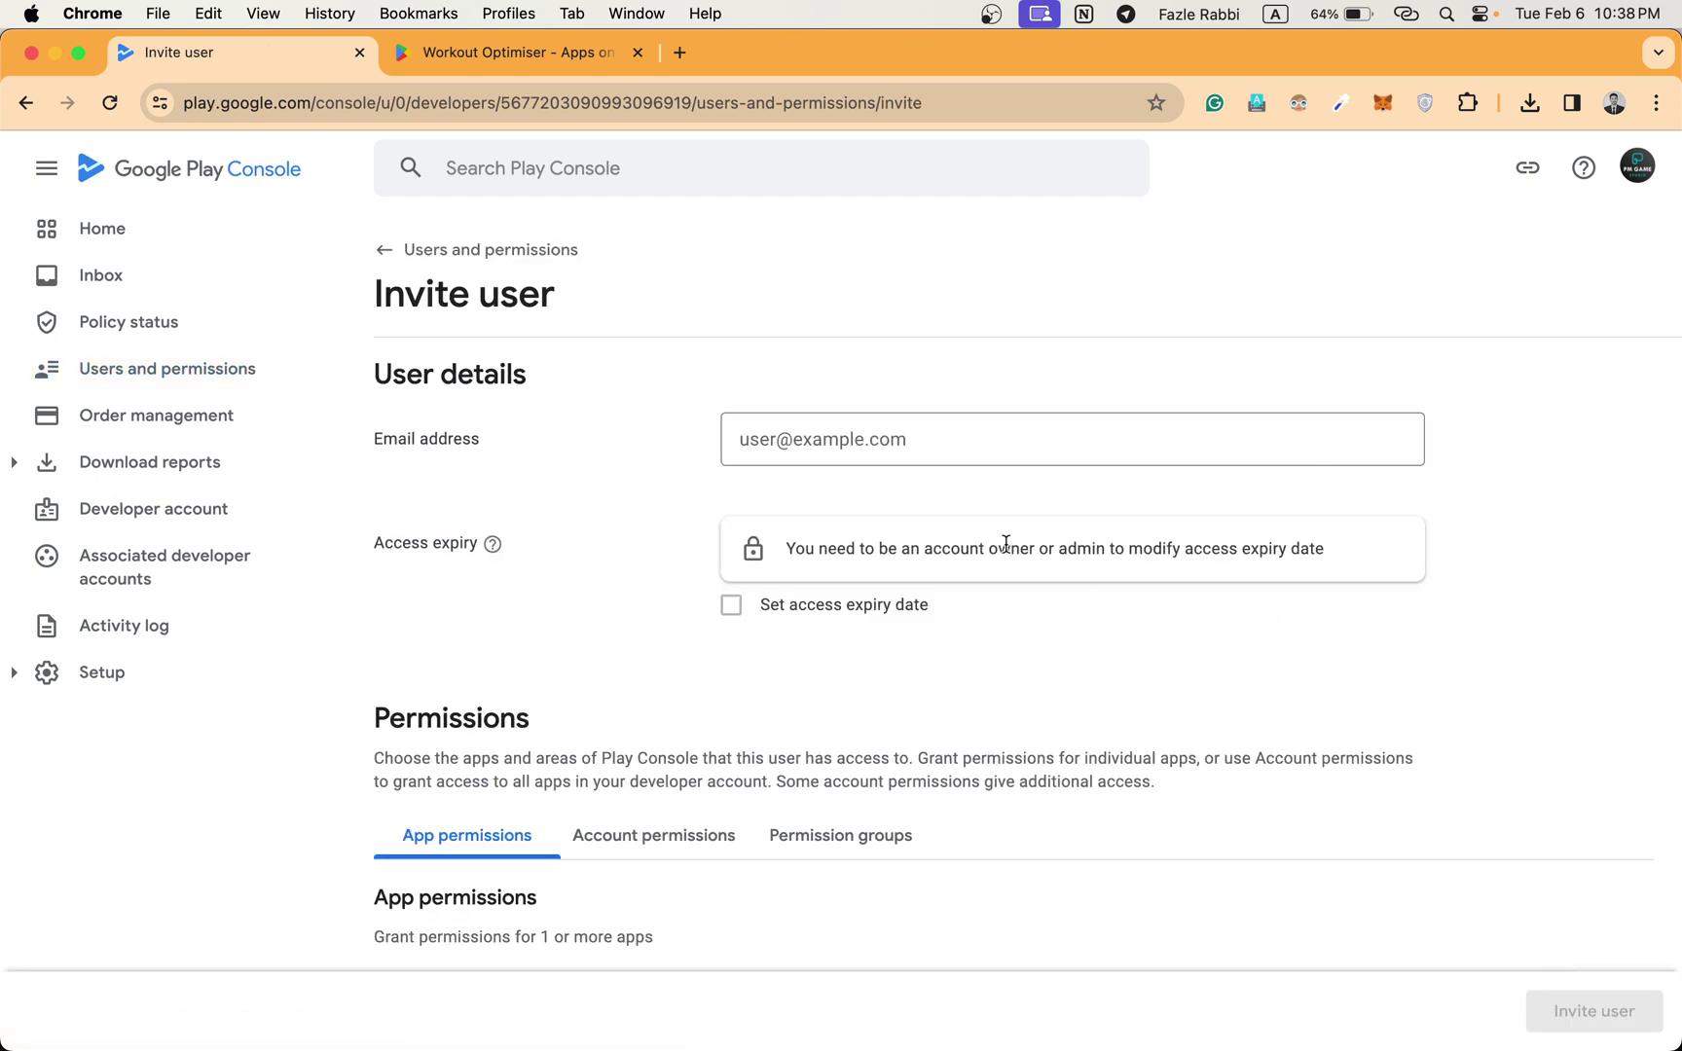
left_click(870, 443)
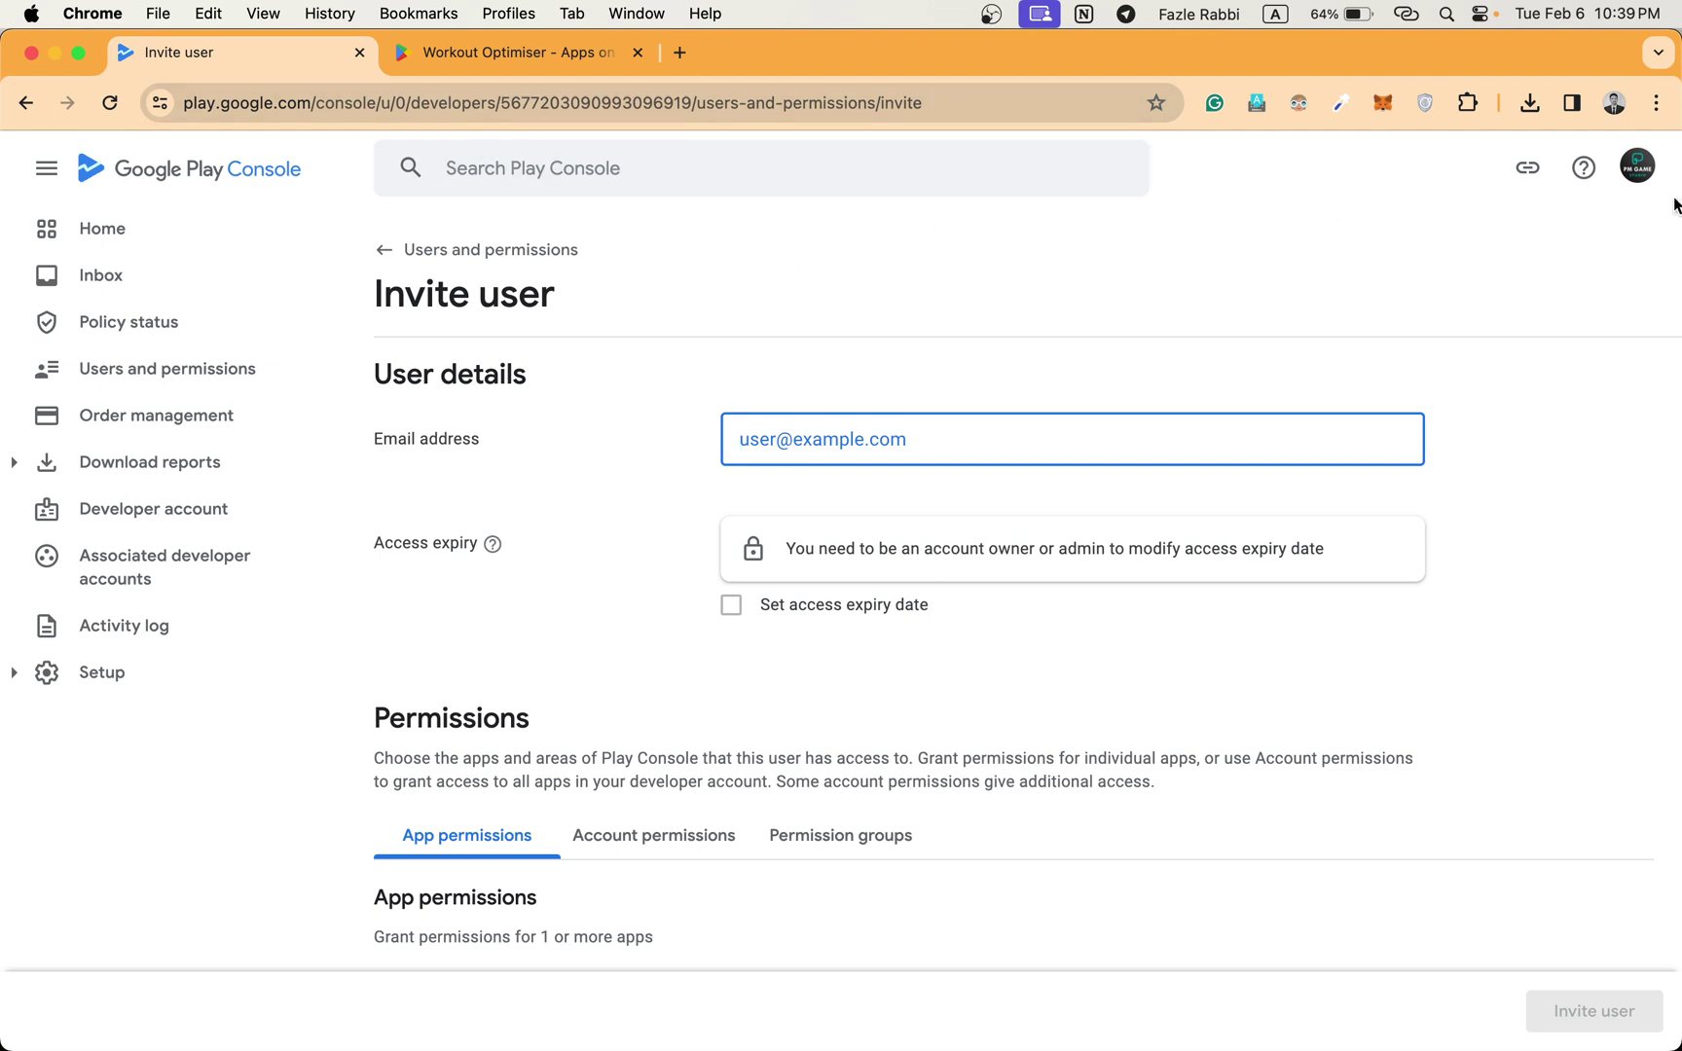
left_click(1637, 165)
scroll(1429, 409, "down", 5)
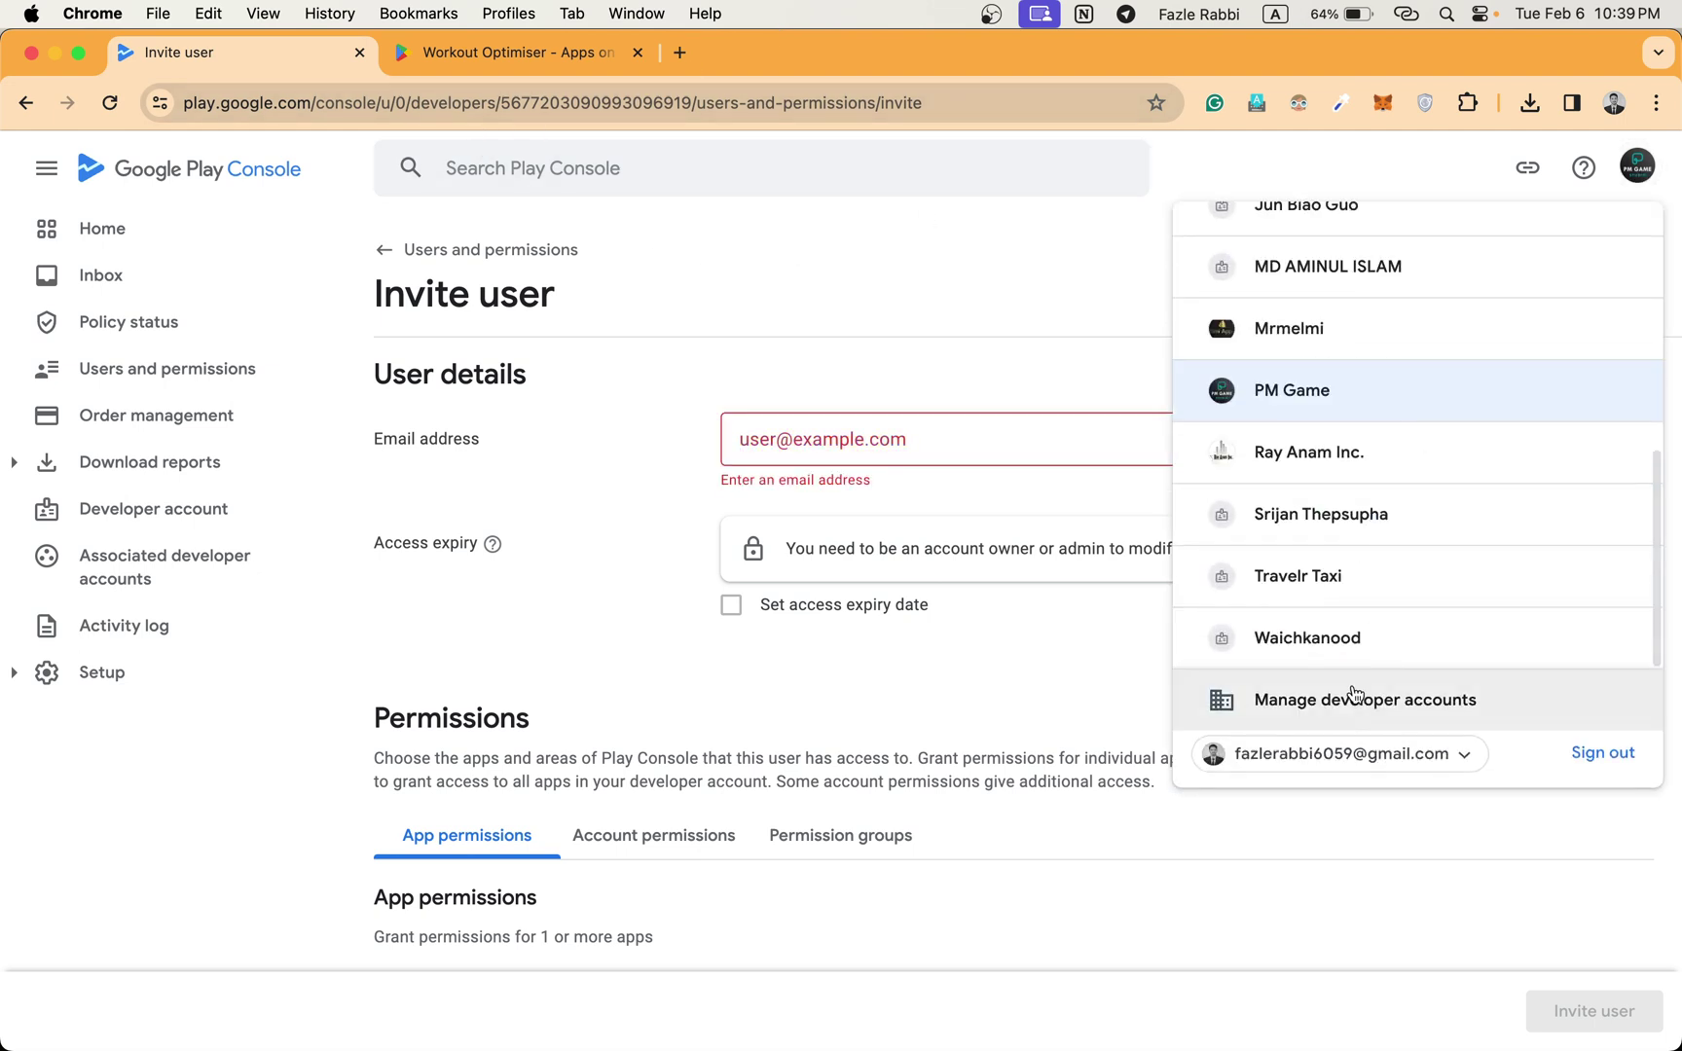
left_click(1275, 660)
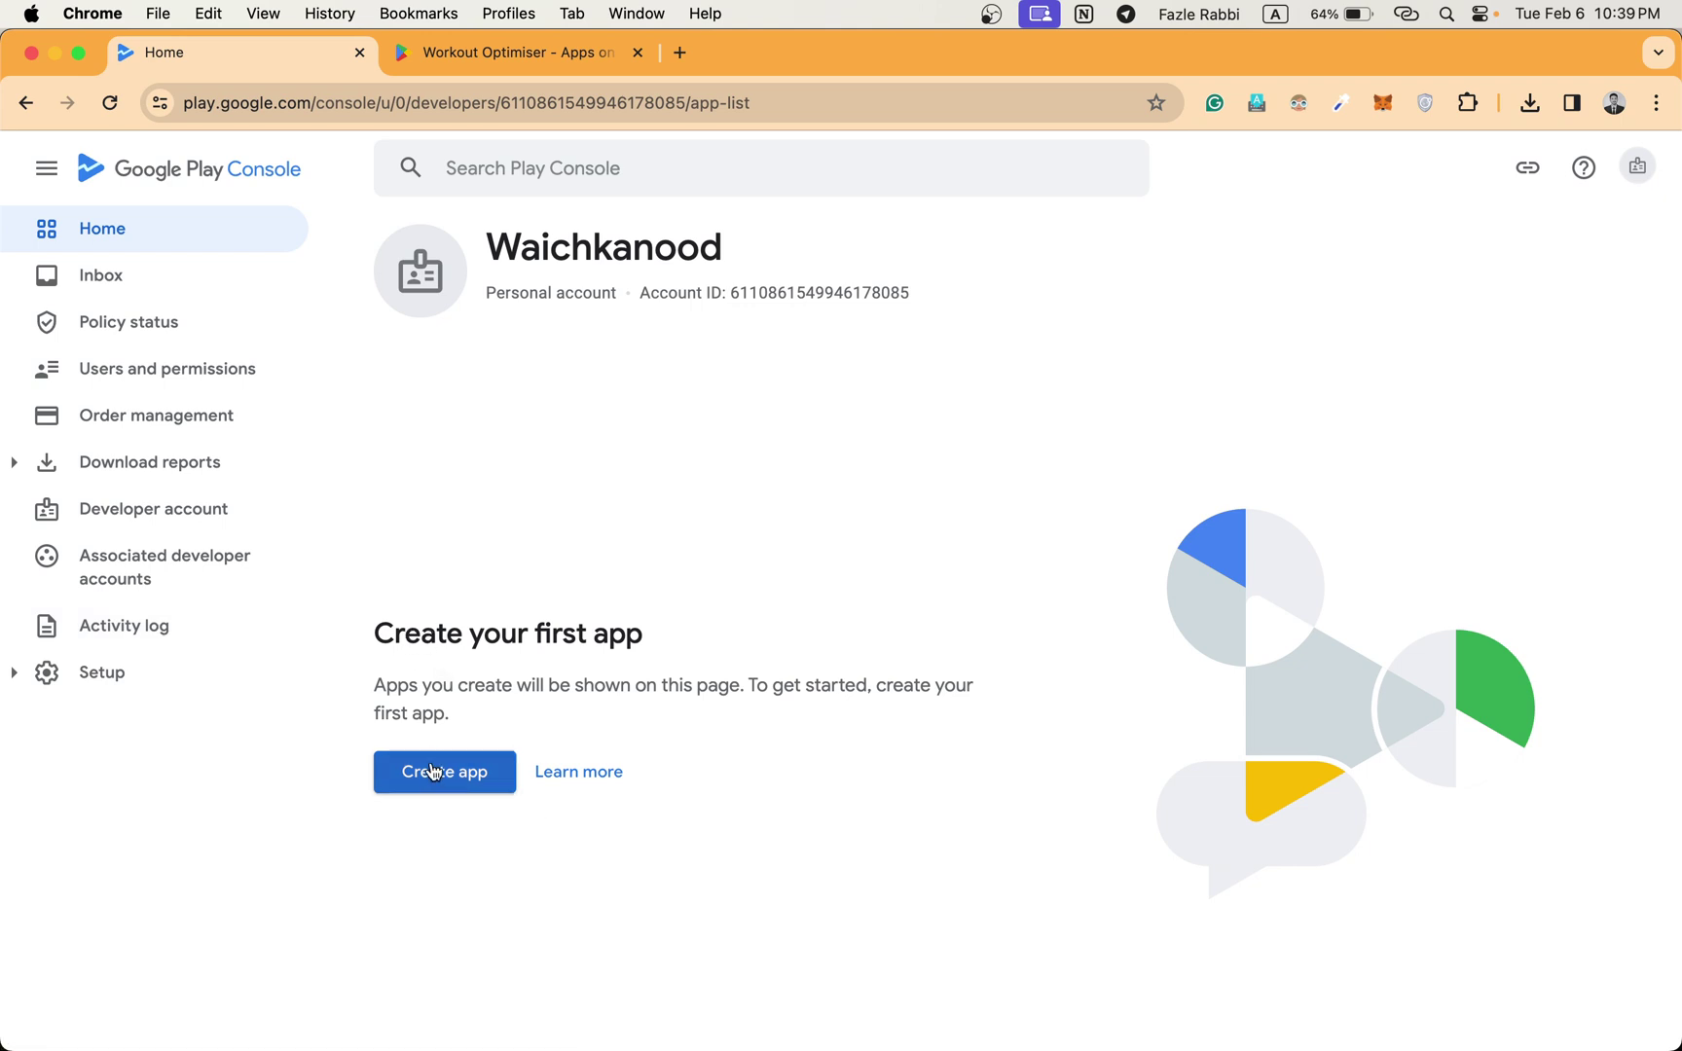
Start a new app and name it 'Random number genetor'.
left_click(434, 772)
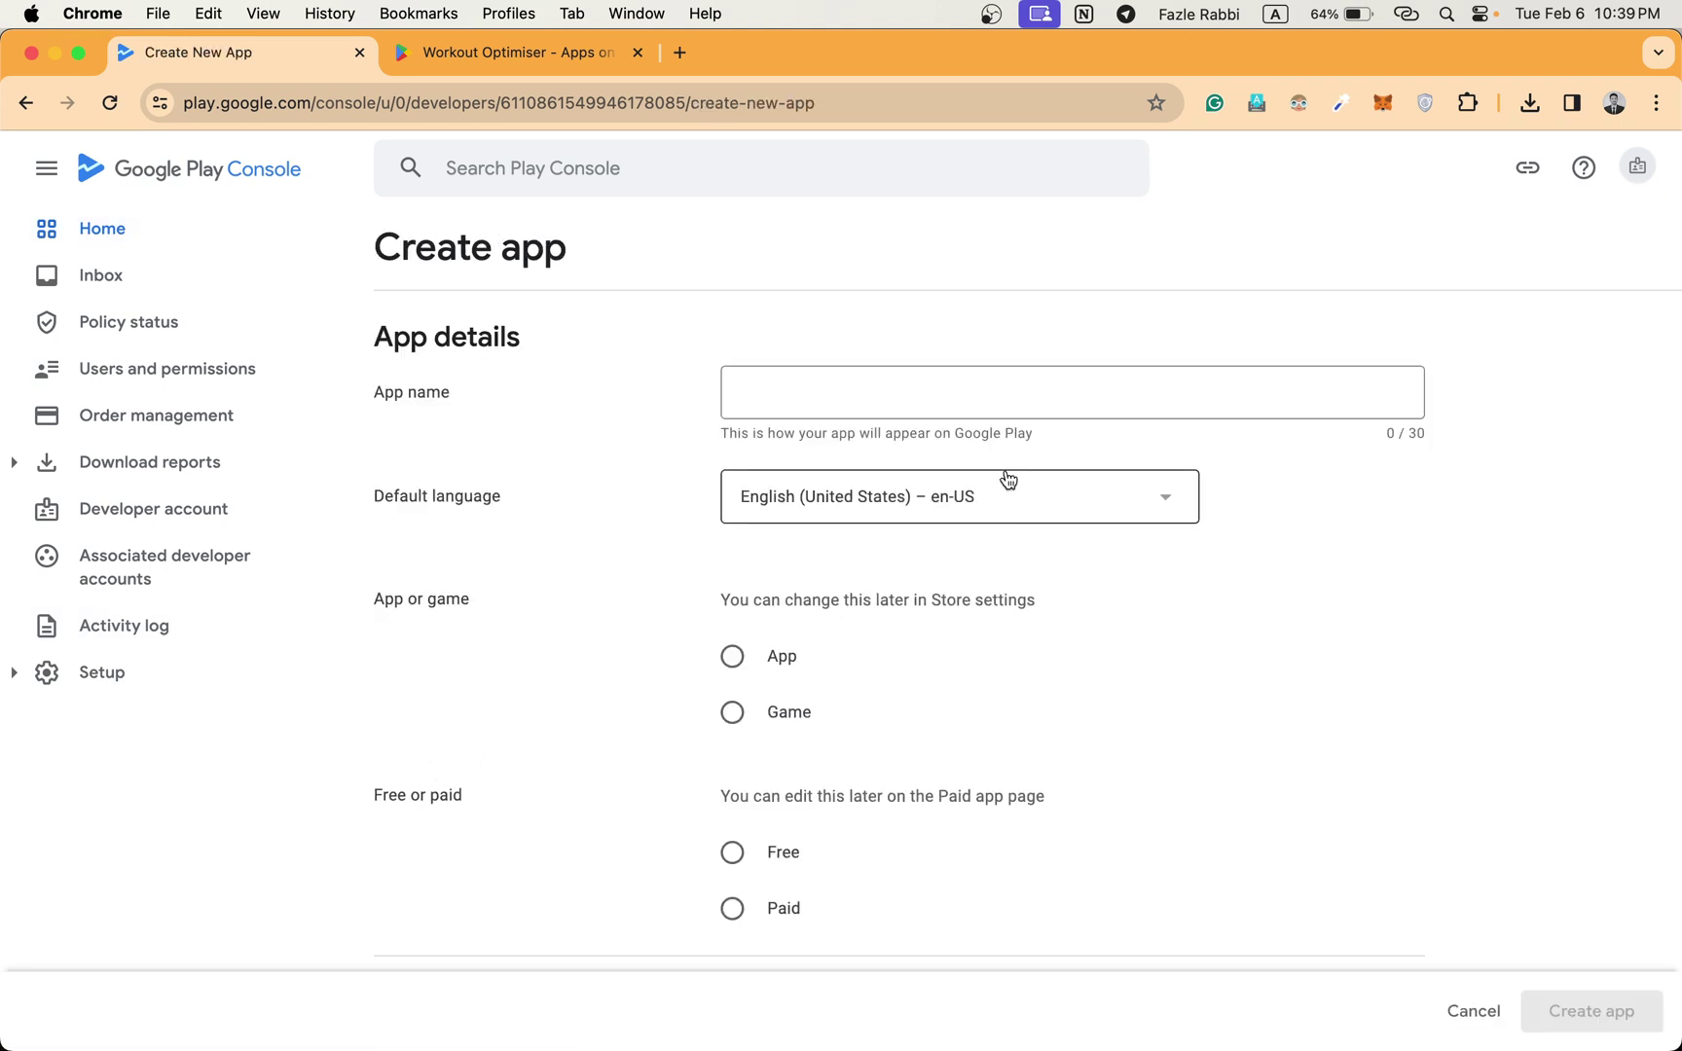
left_click(1021, 415)
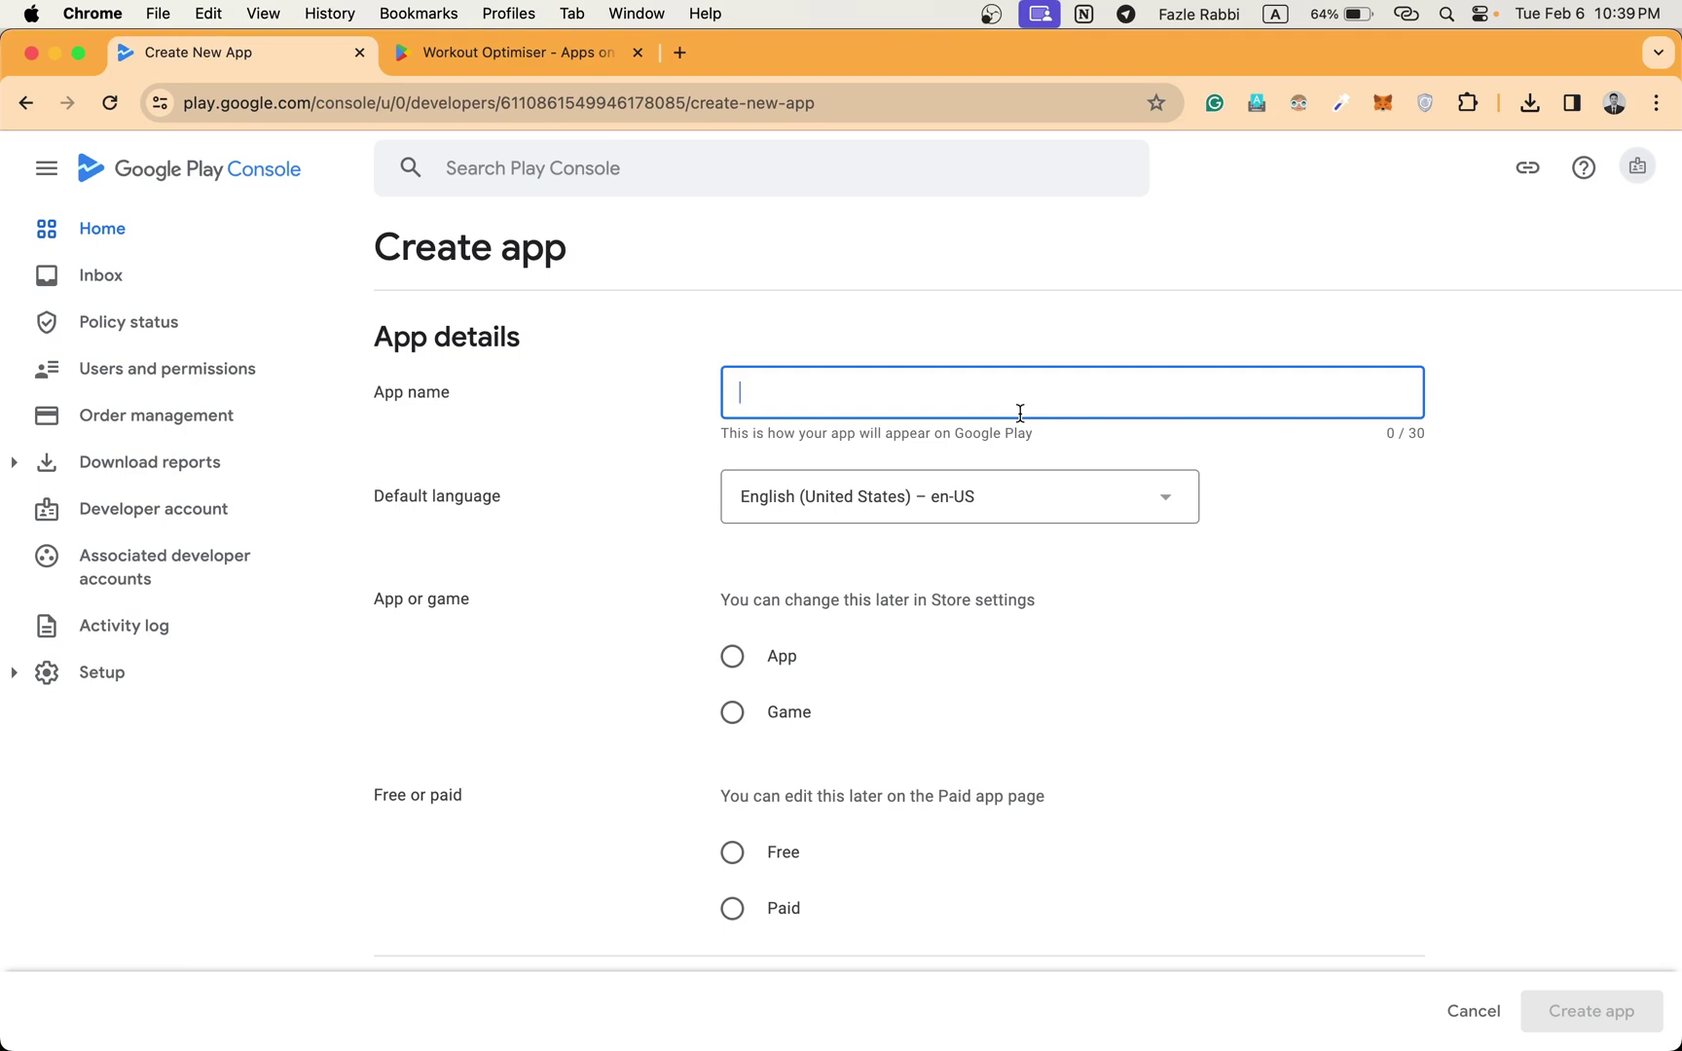
type("Ra")
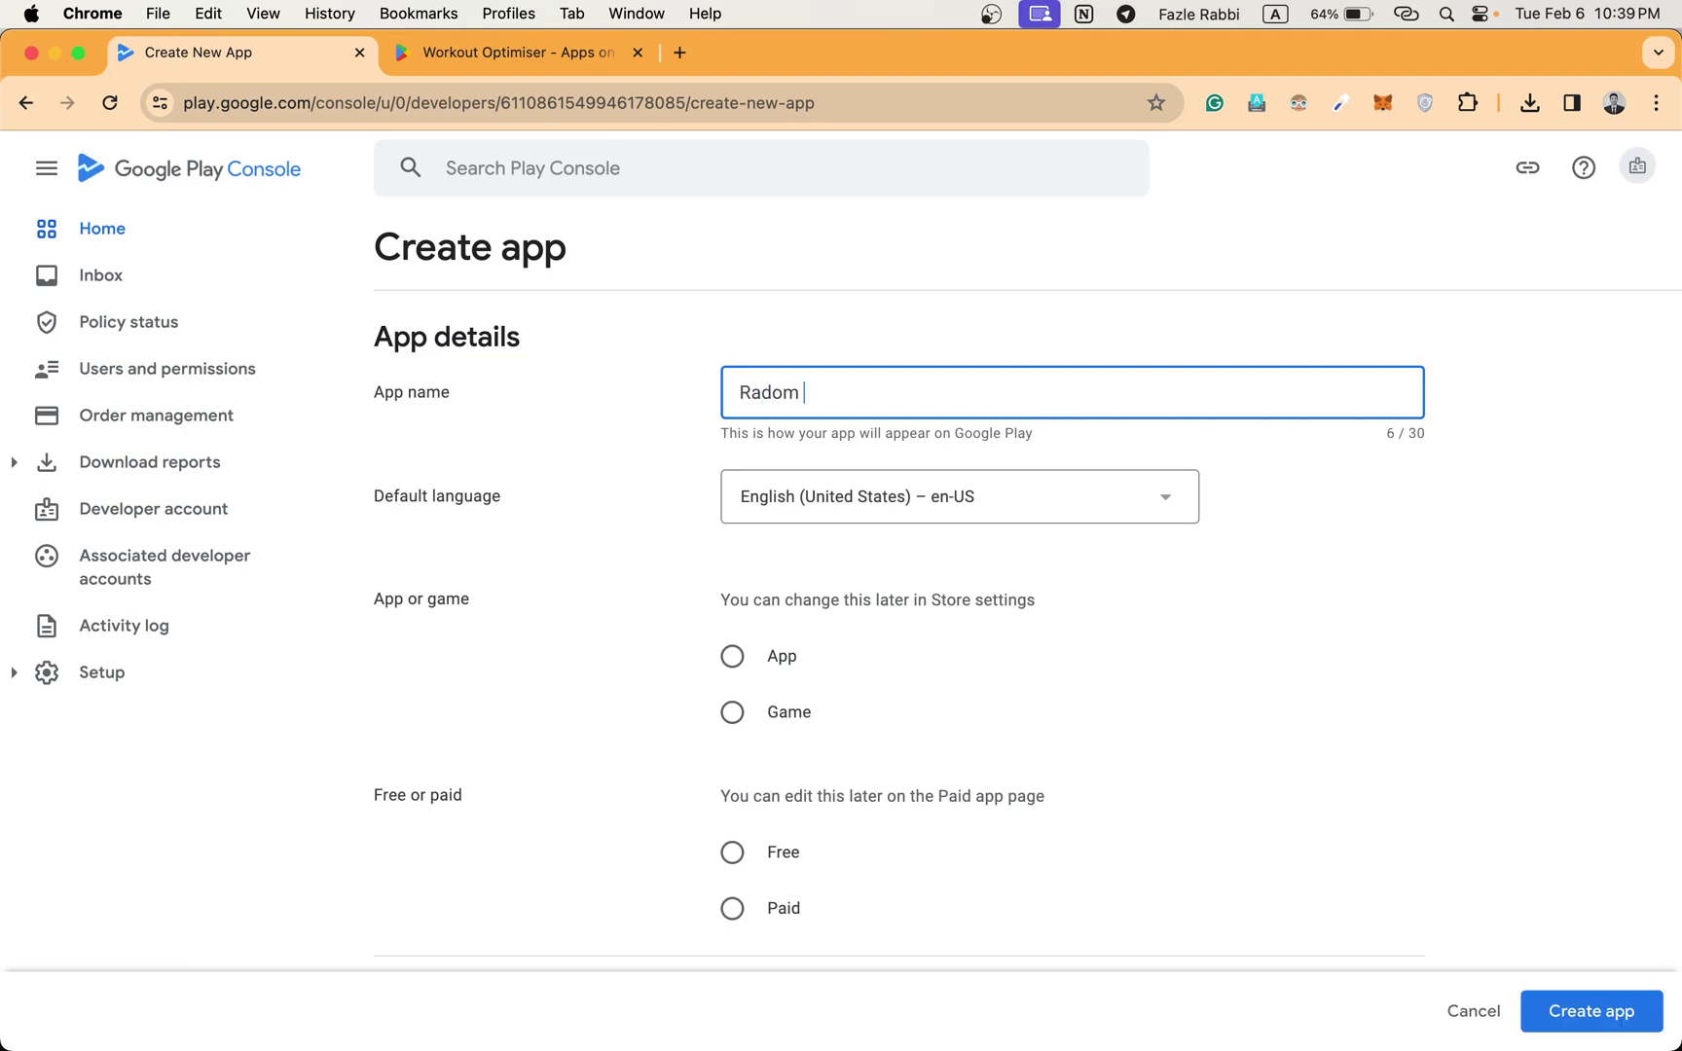
type("ndom number genetor")
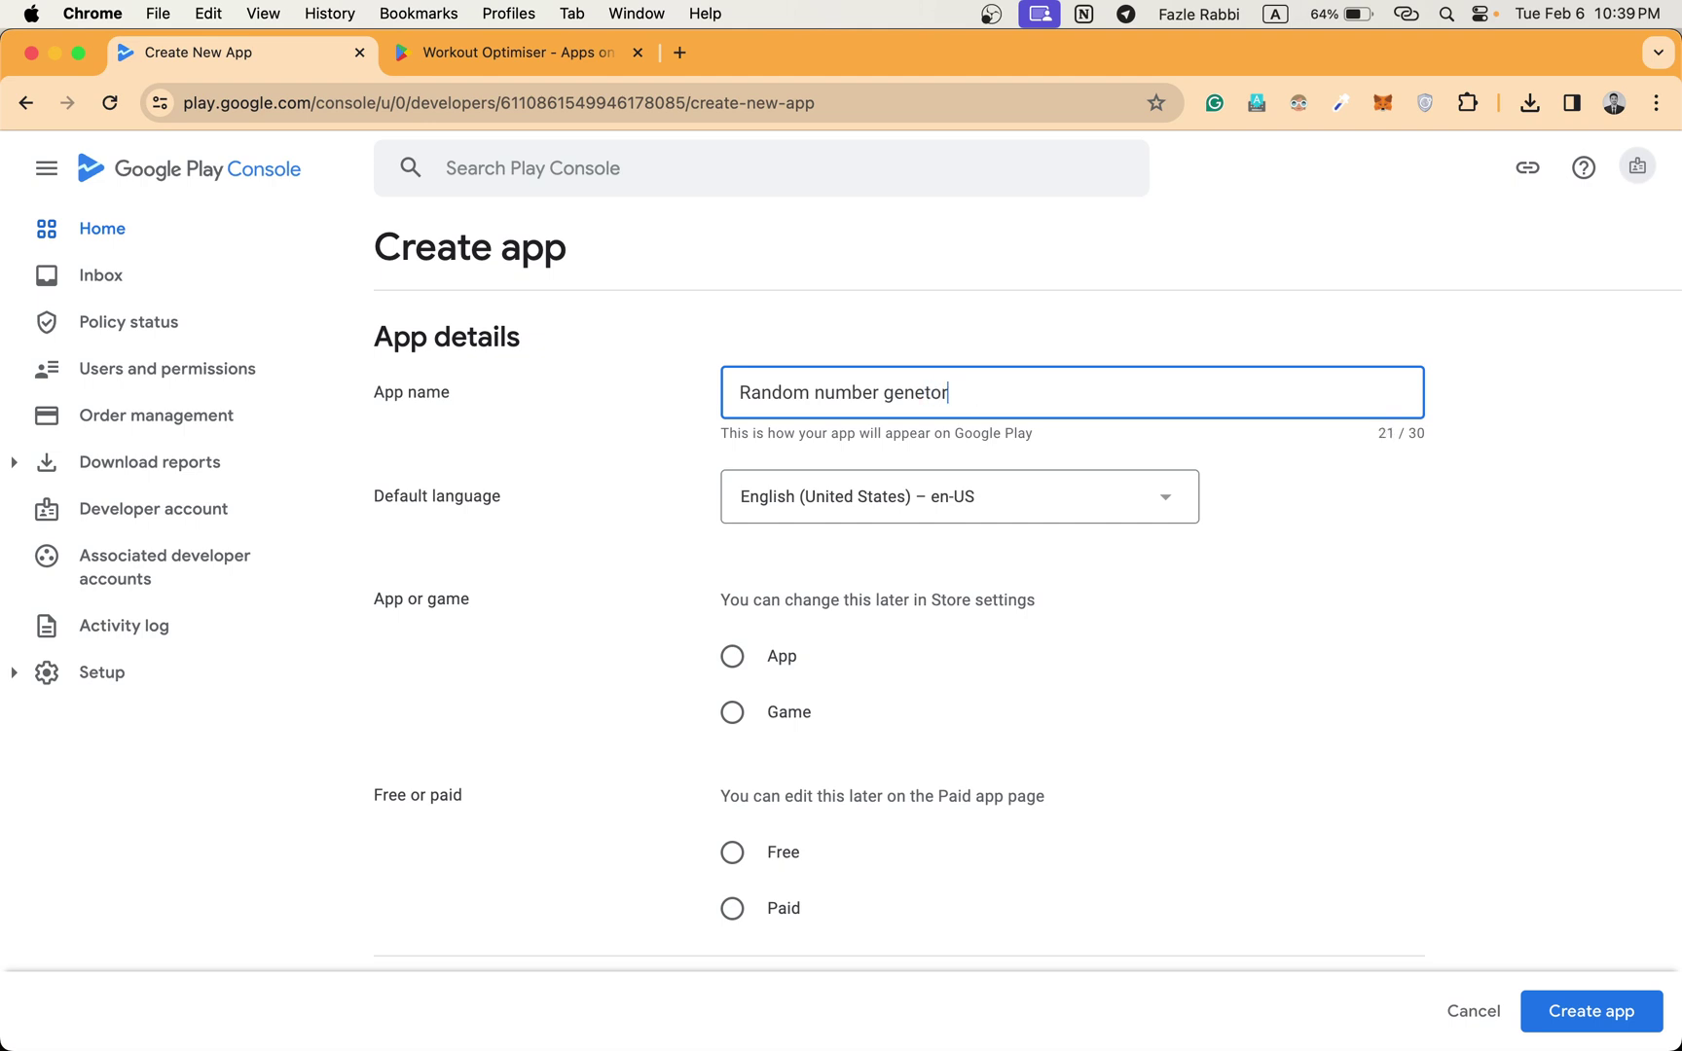
left_click(1264, 512)
Make it a free app, accept the policy, Play App Signing and export declarations, and create it.
scroll(1015, 624, "down", 2)
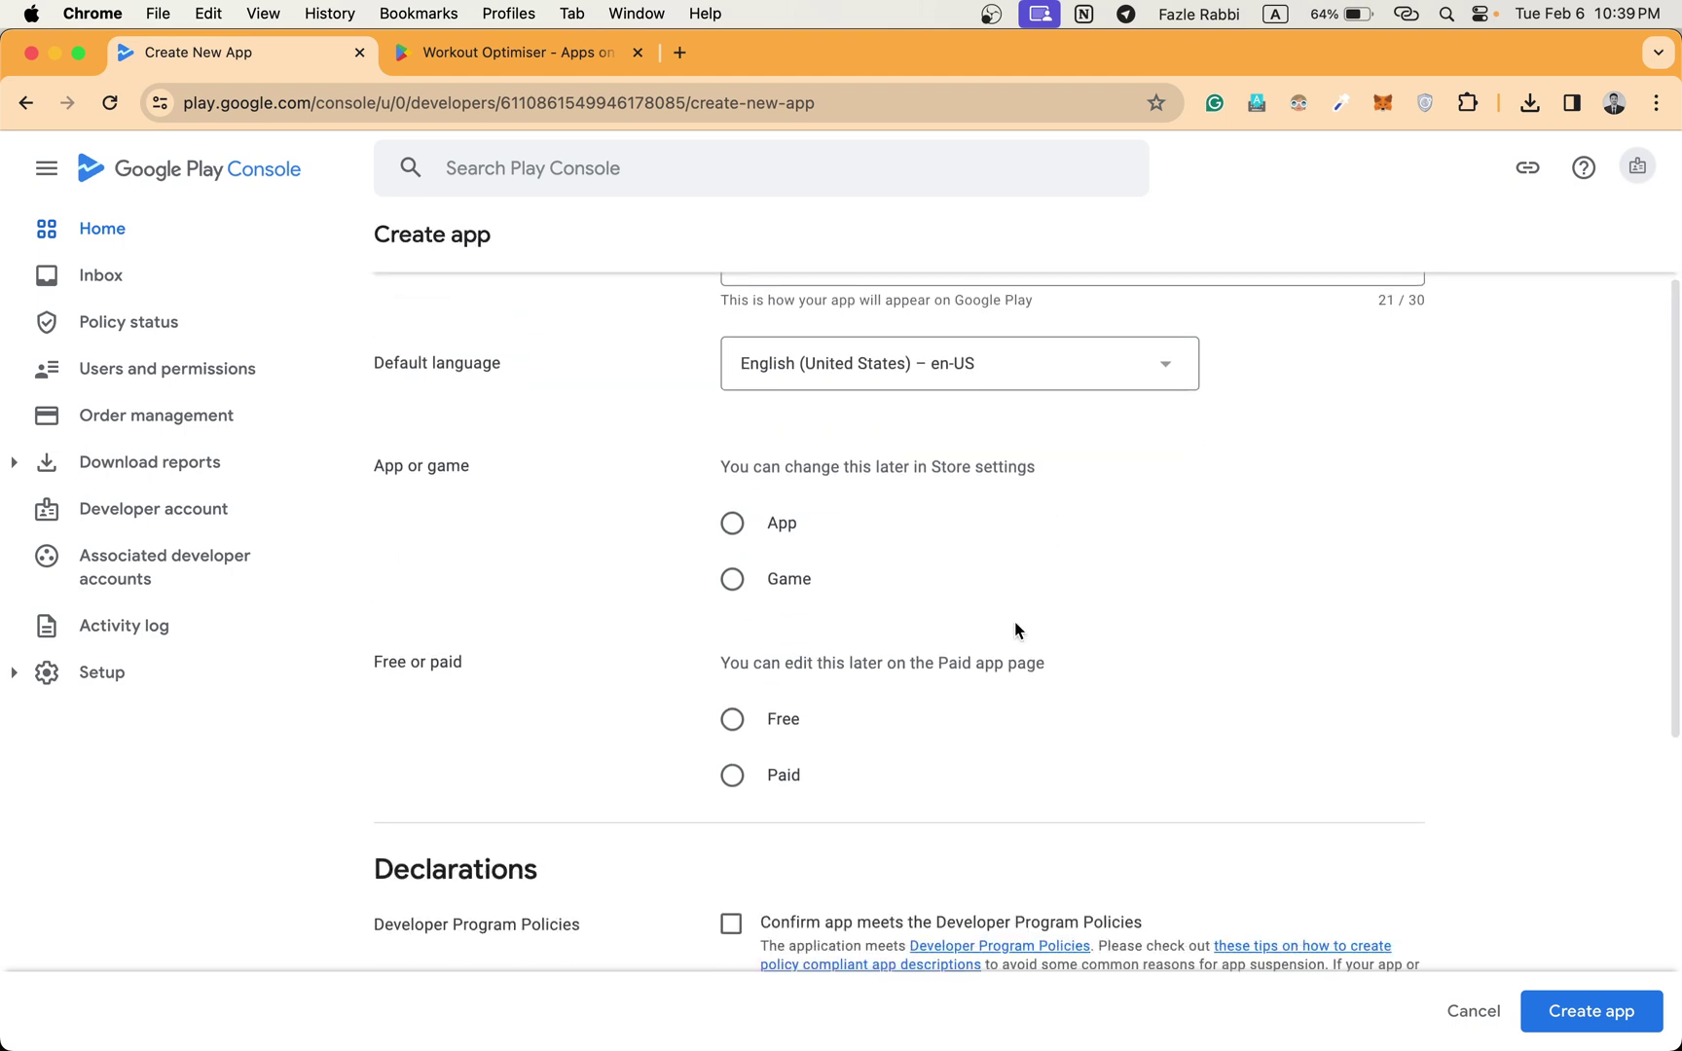
left_click(733, 584)
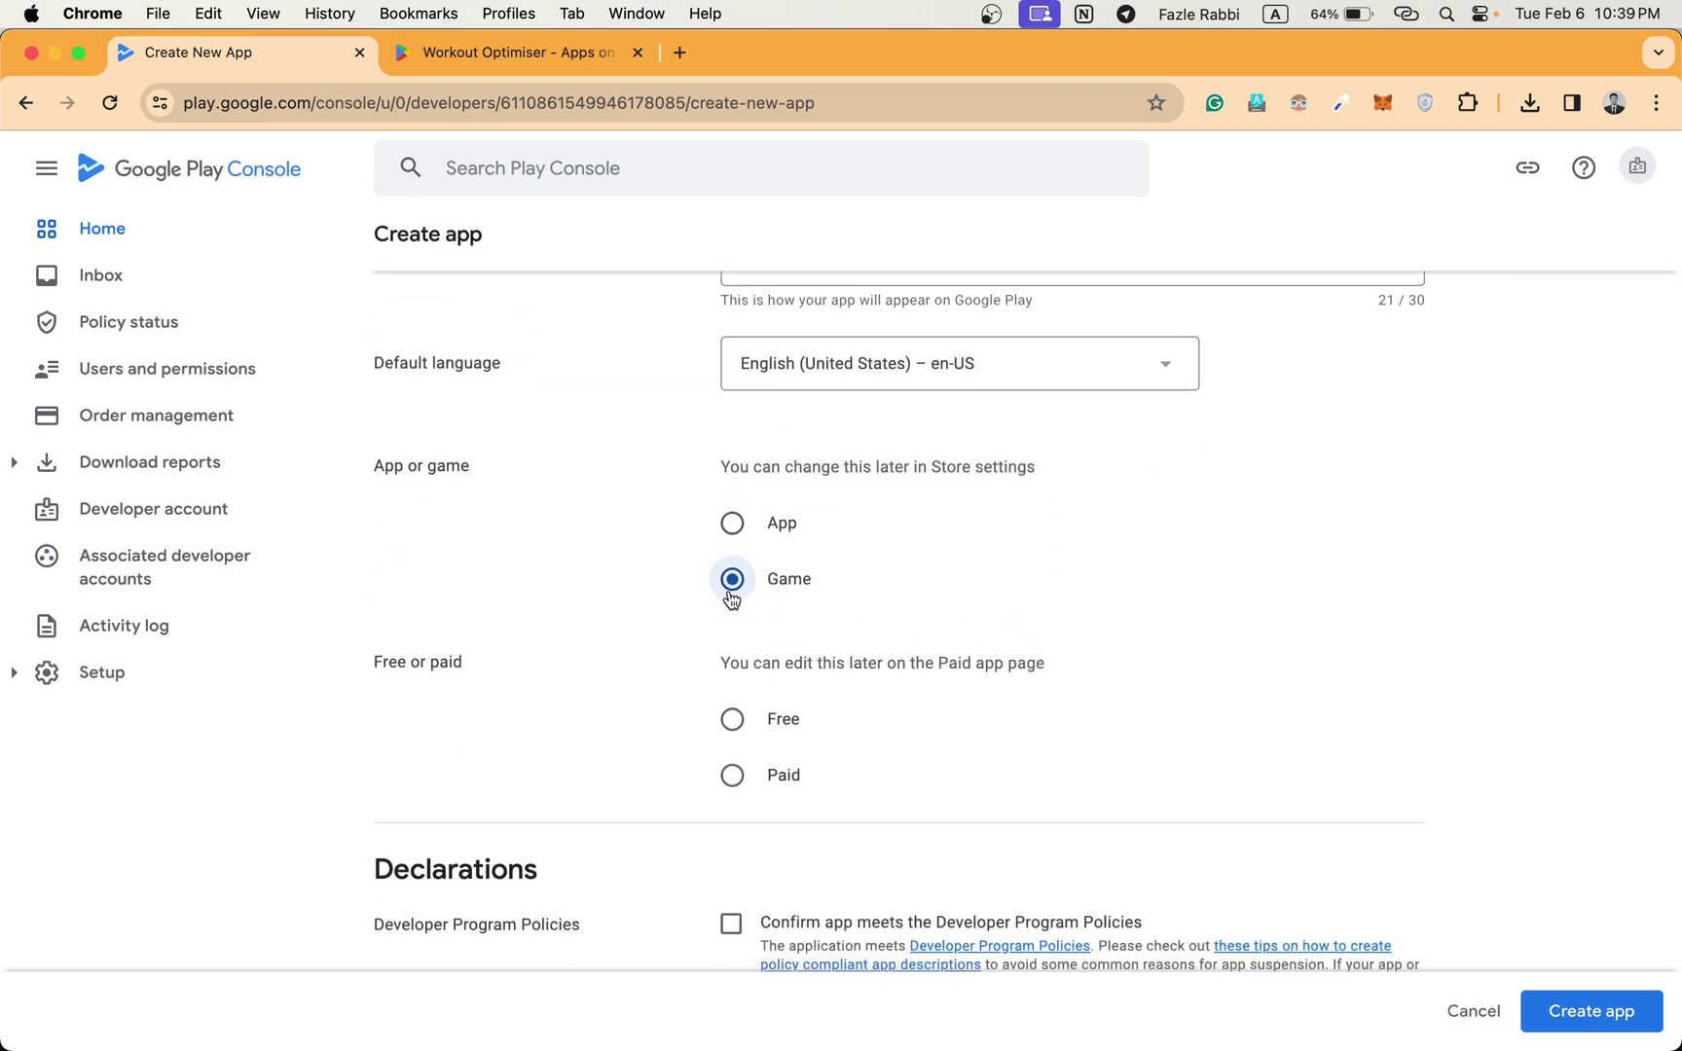
left_click(733, 524)
scroll(738, 521, "down", 2)
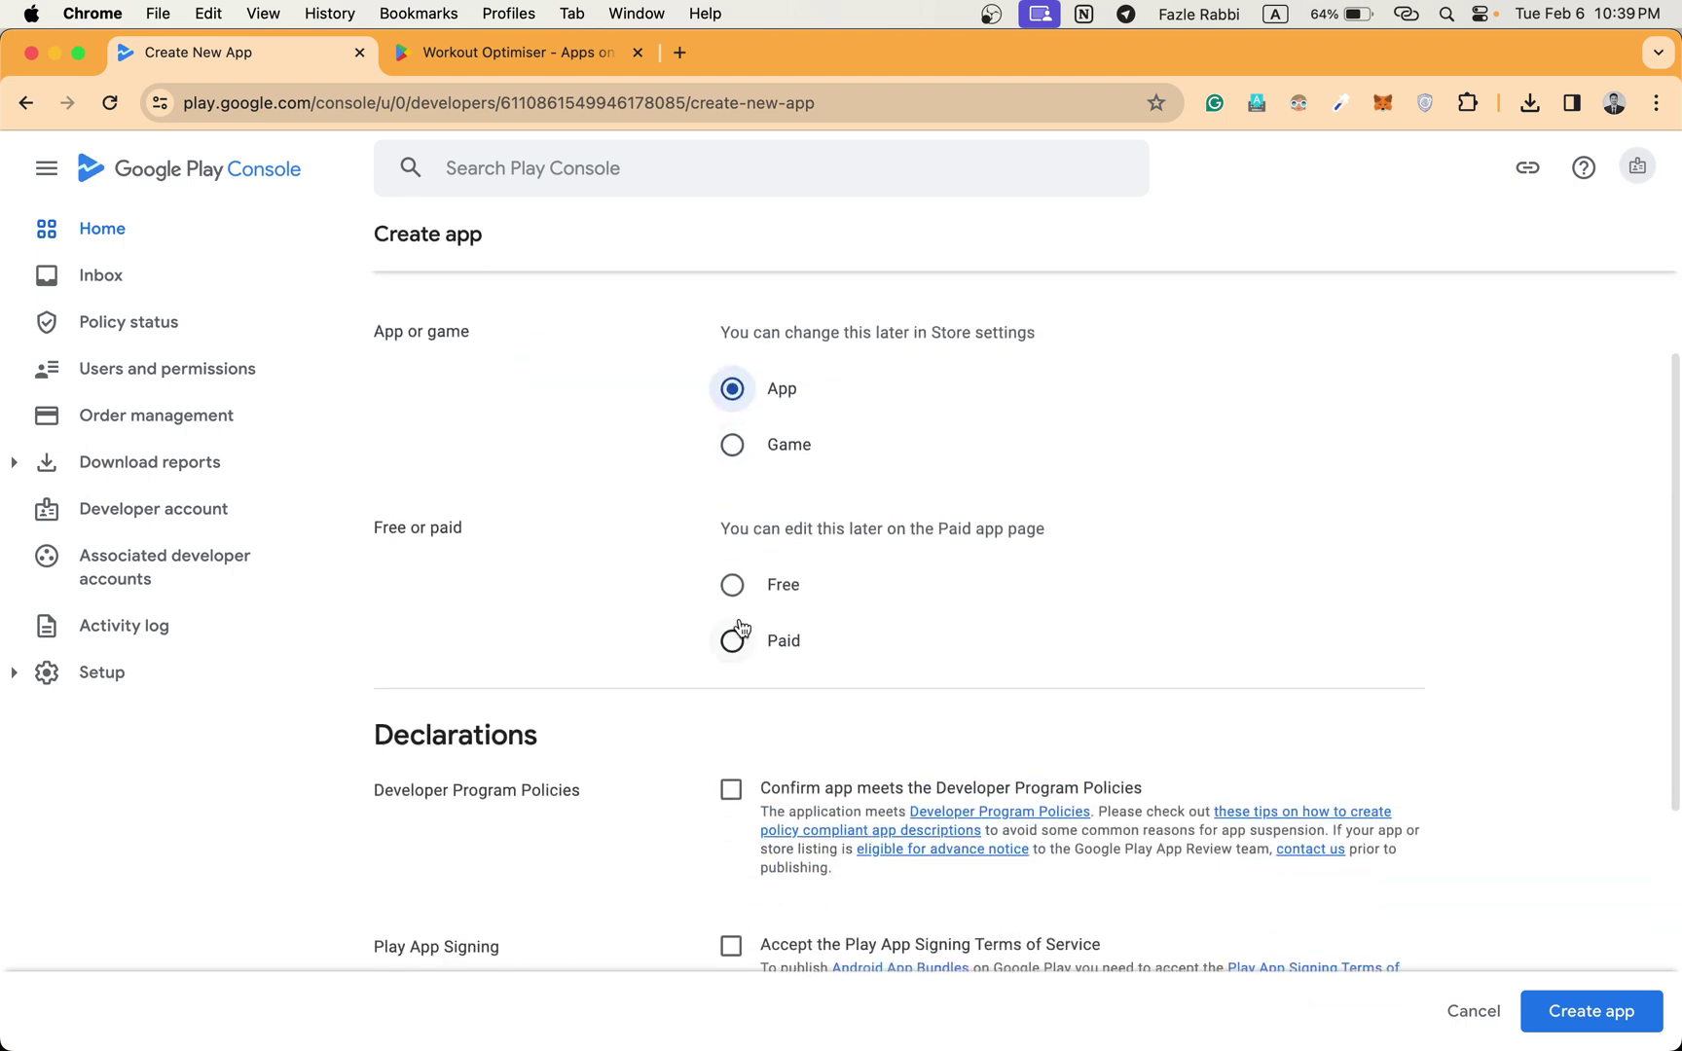
left_click(723, 589)
scroll(728, 584, "down", 5)
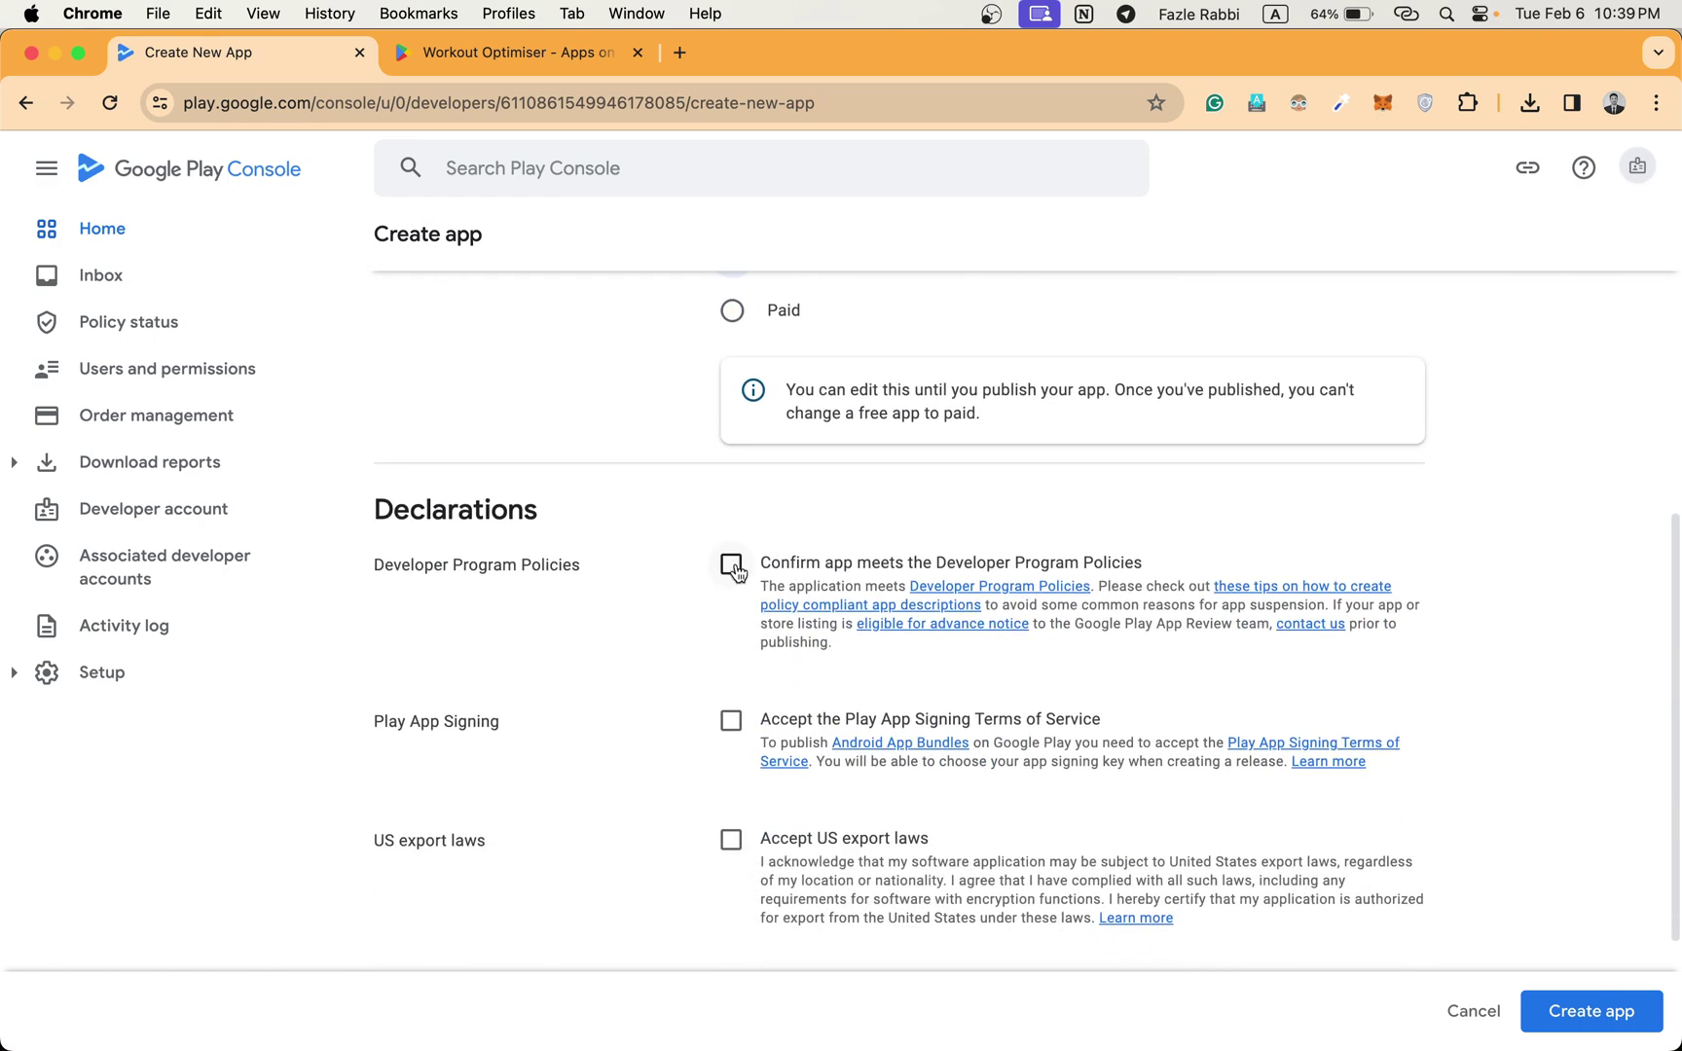
left_click(729, 568)
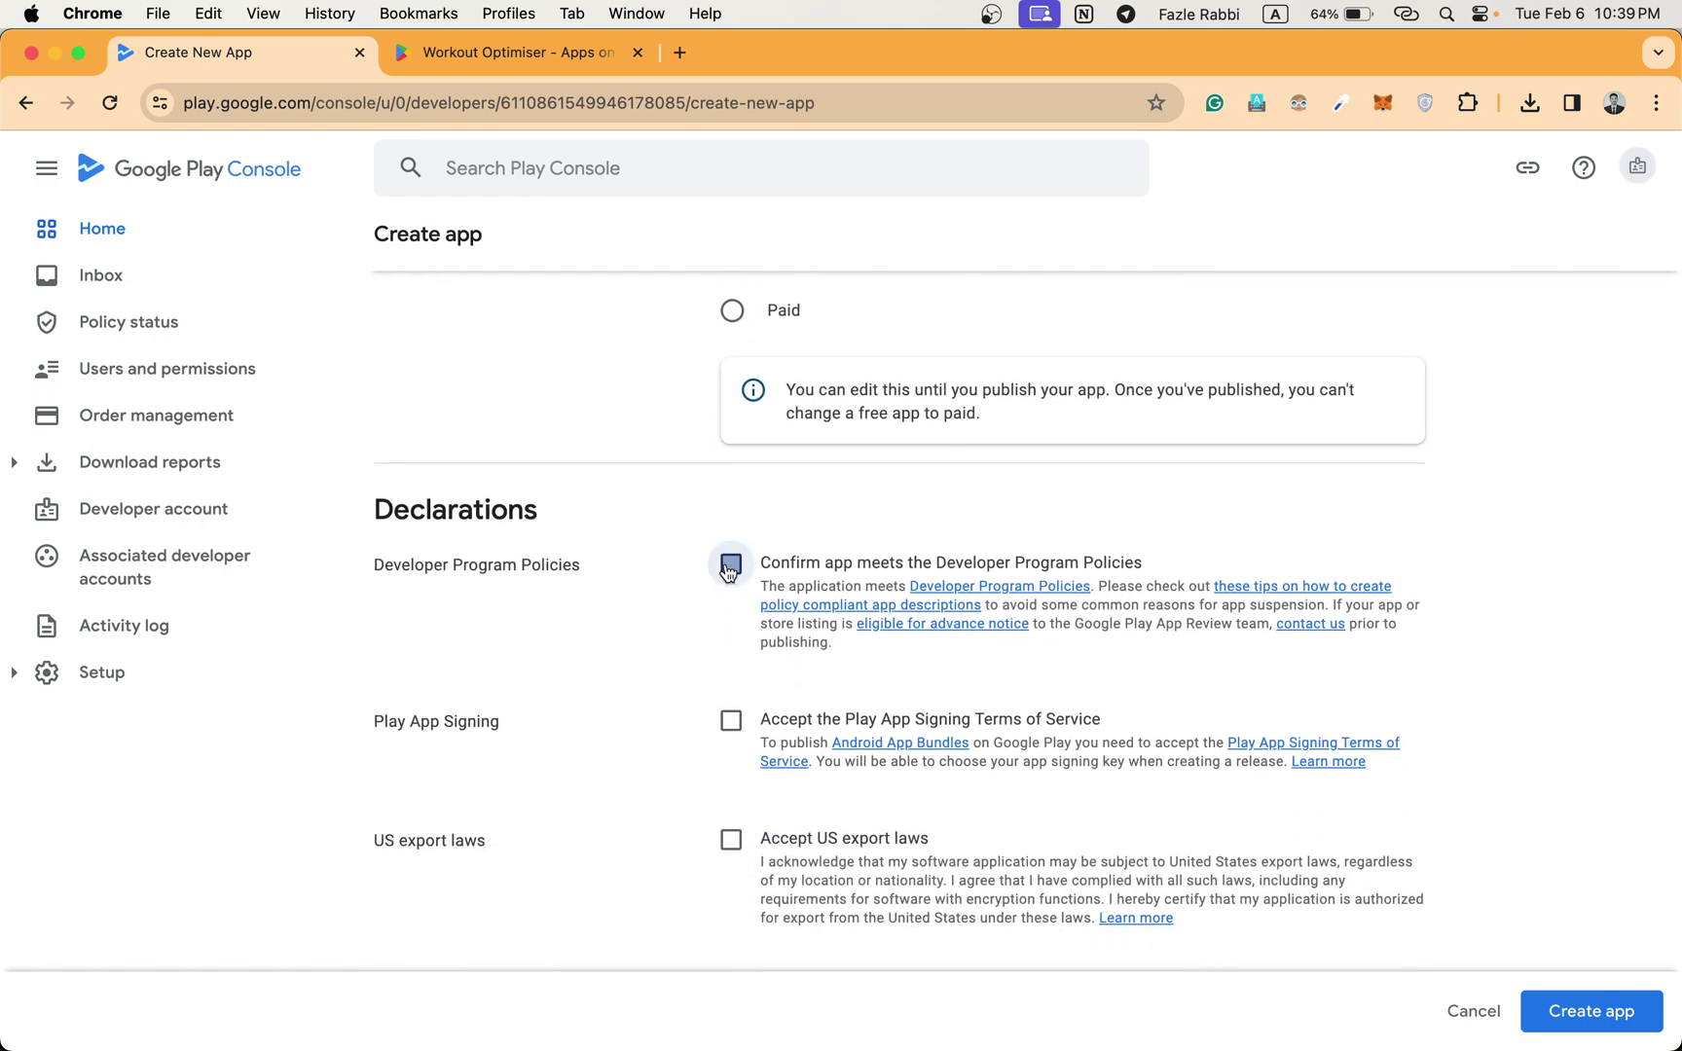
left_click(731, 721)
left_click(732, 841)
scroll(1502, 808, "down", 3)
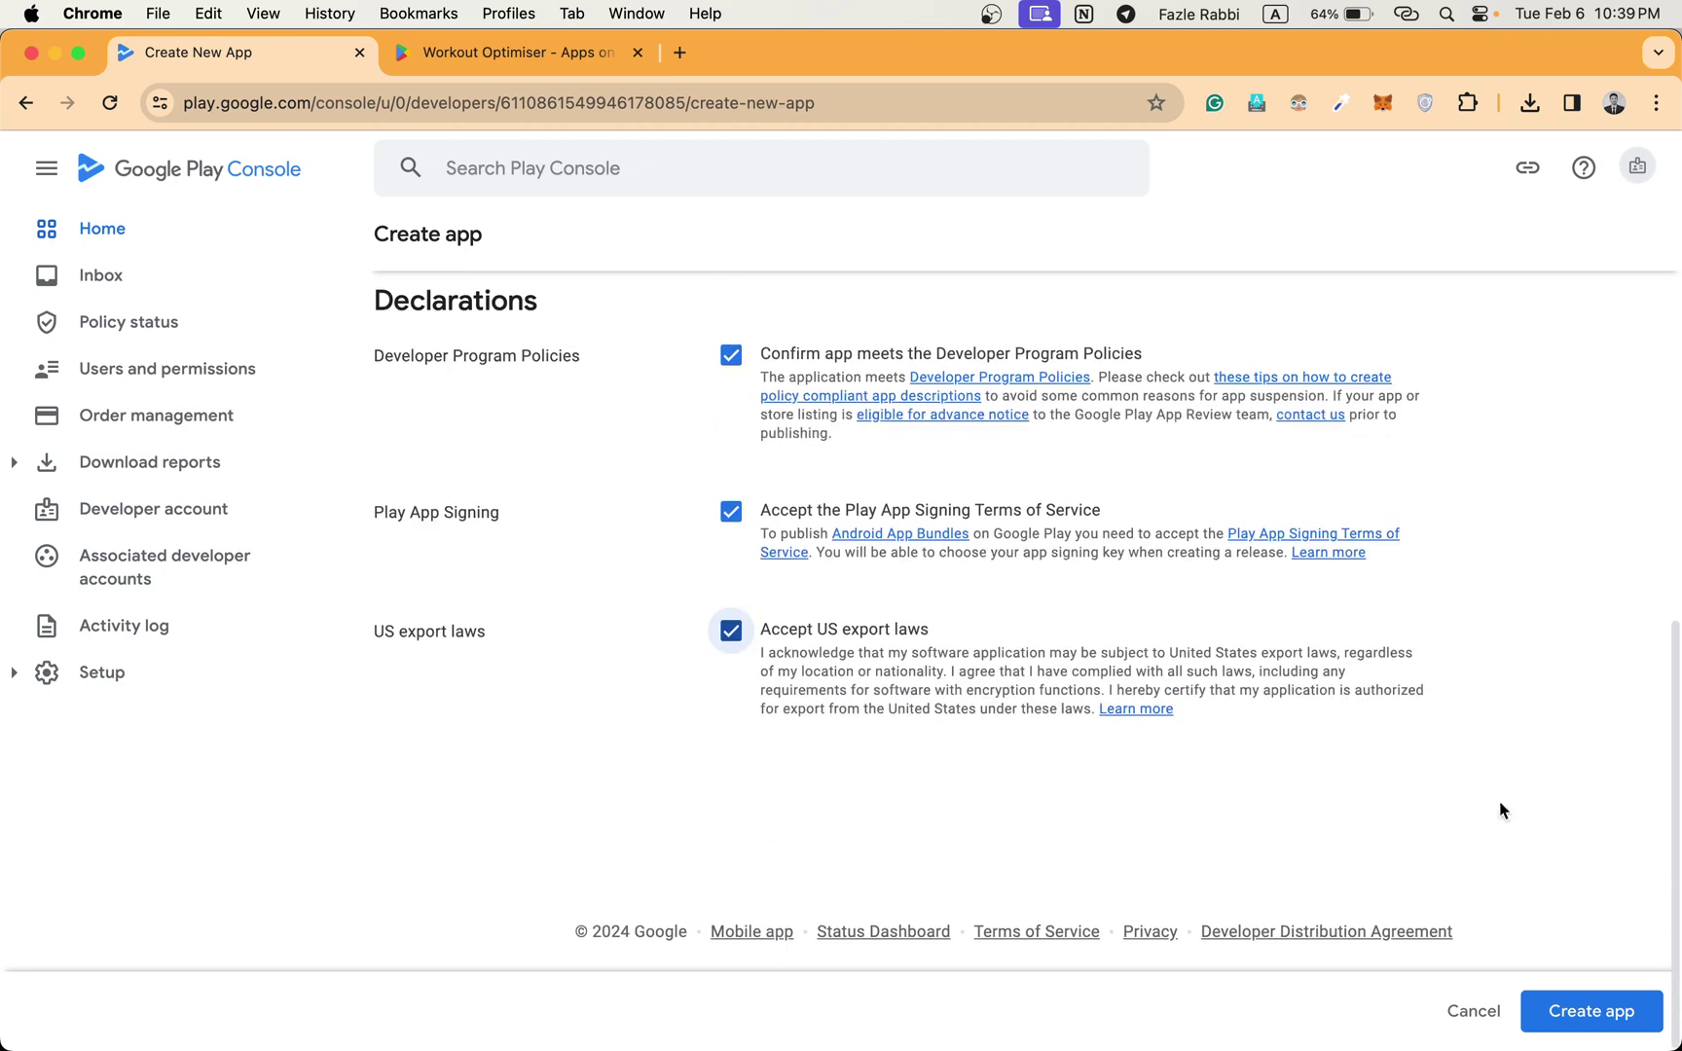
left_click(1598, 1010)
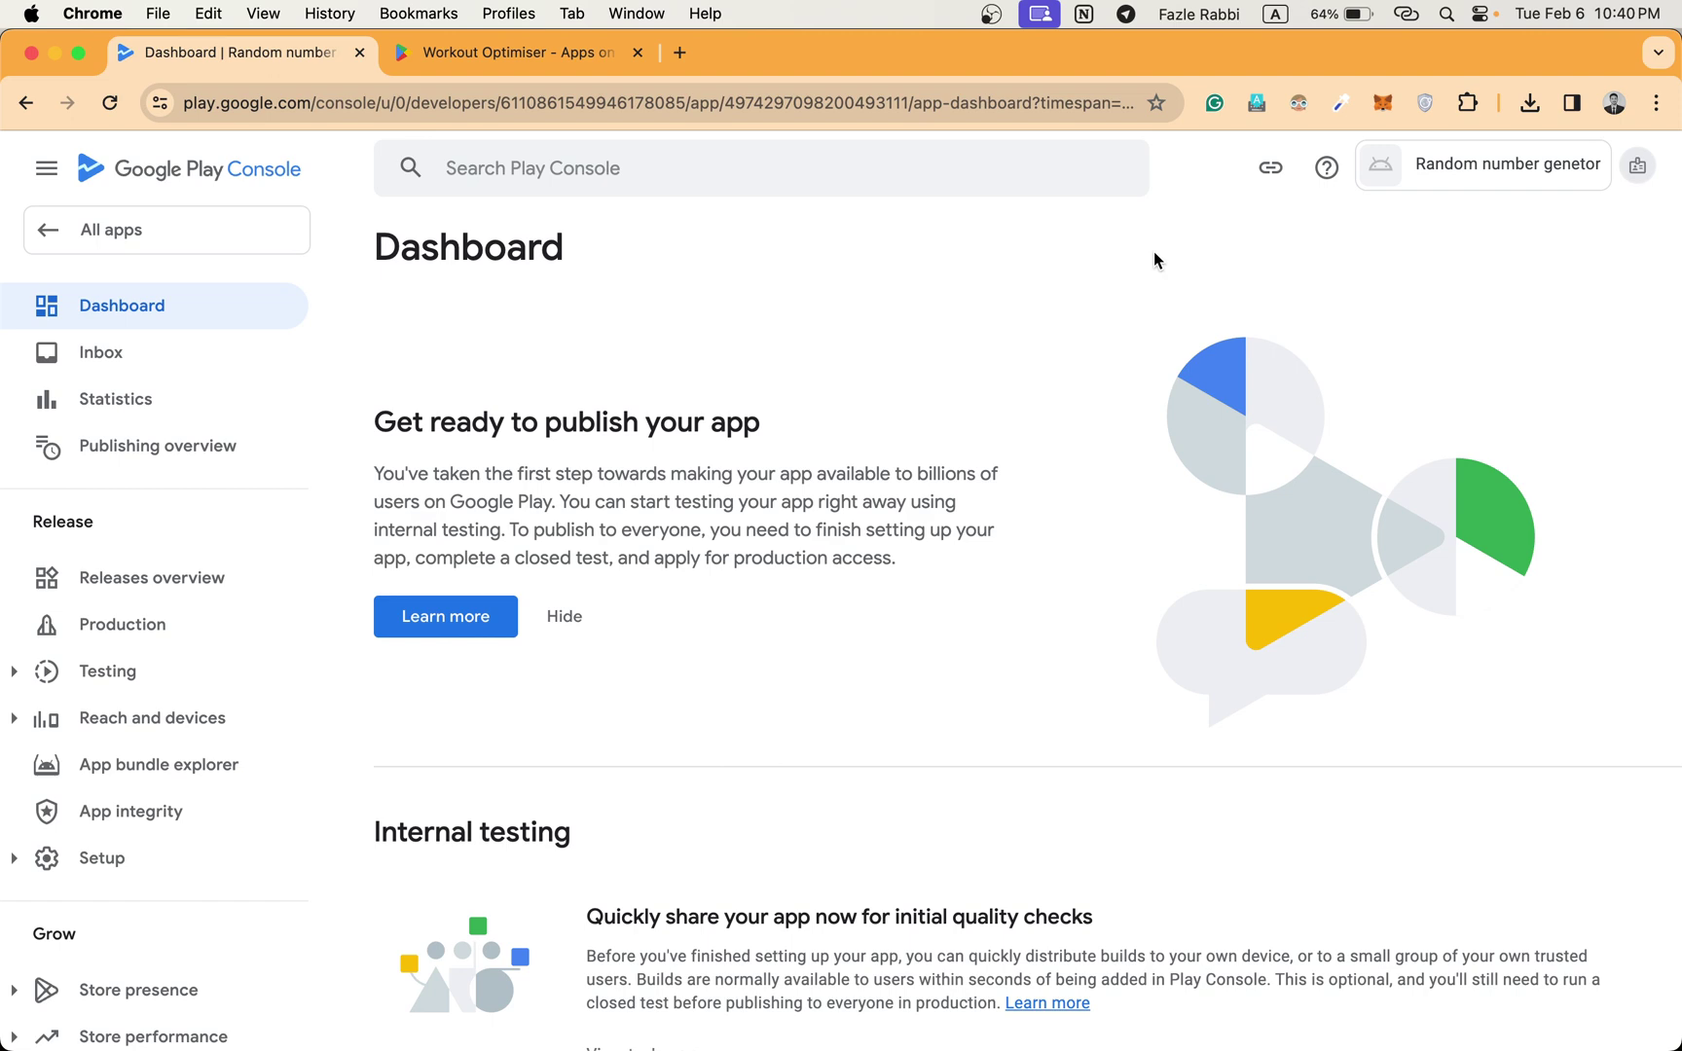
Collapse the publishing card and reopen the Random number genetor dashboard from All apps.
left_click(565, 616)
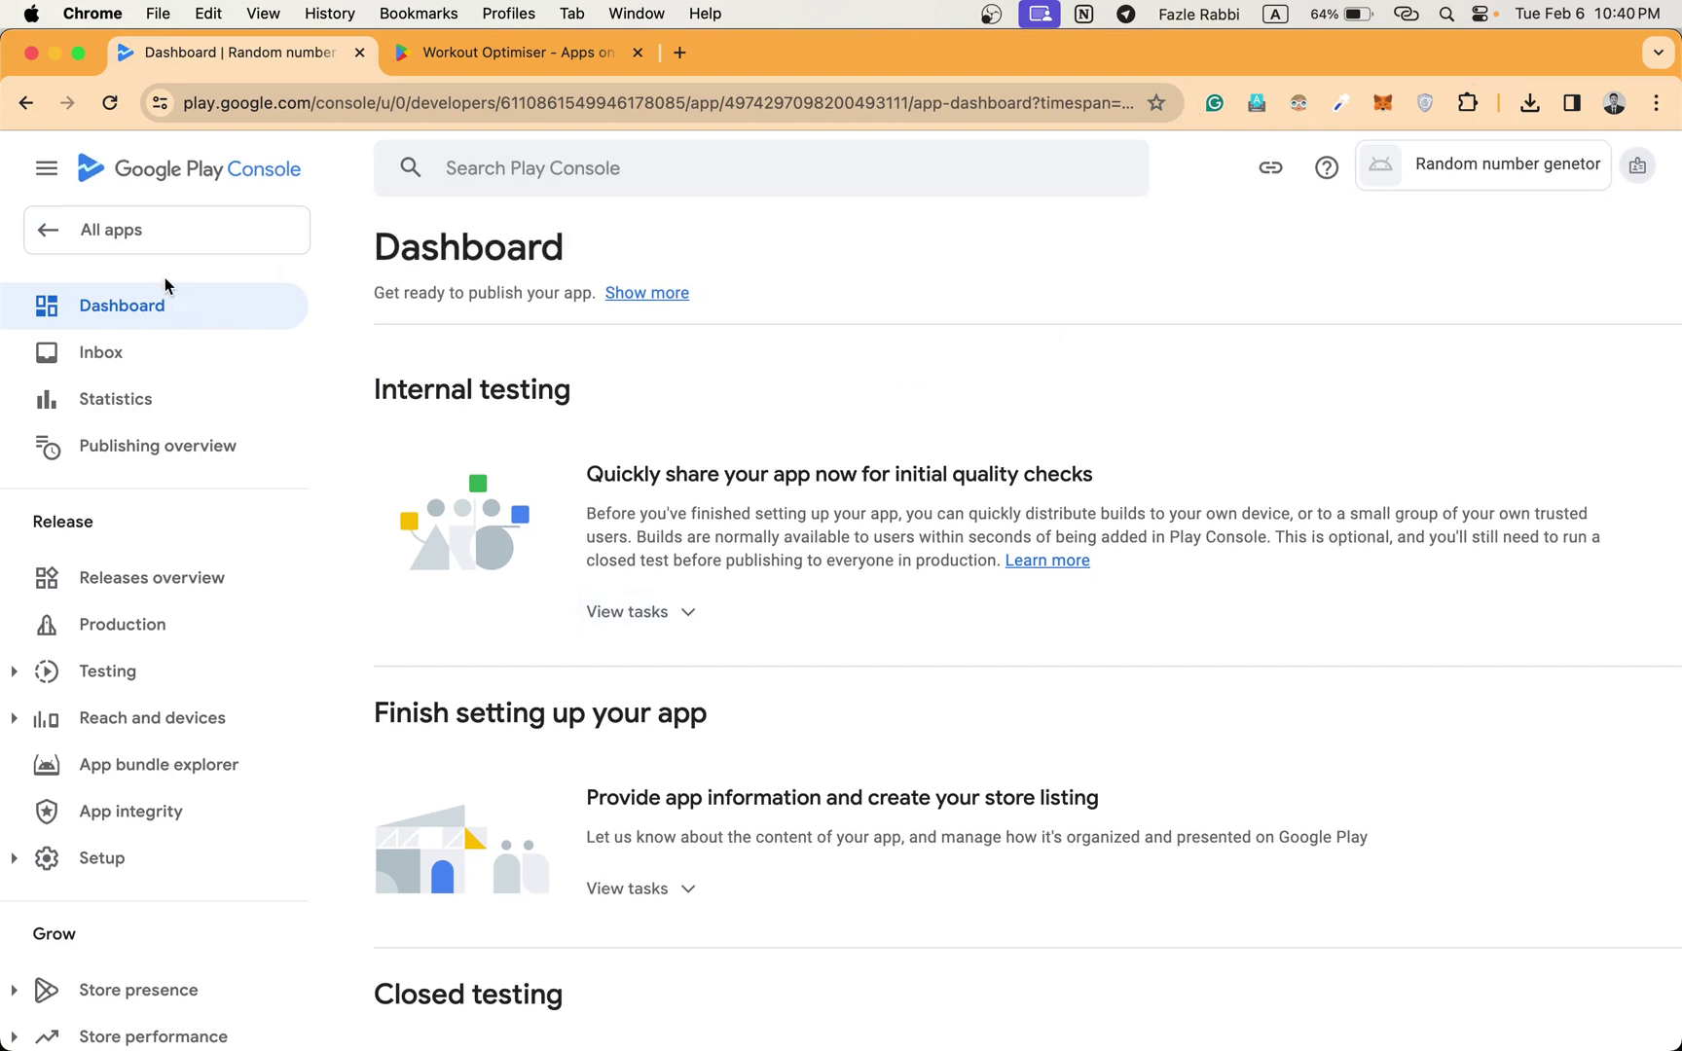
left_click(180, 230)
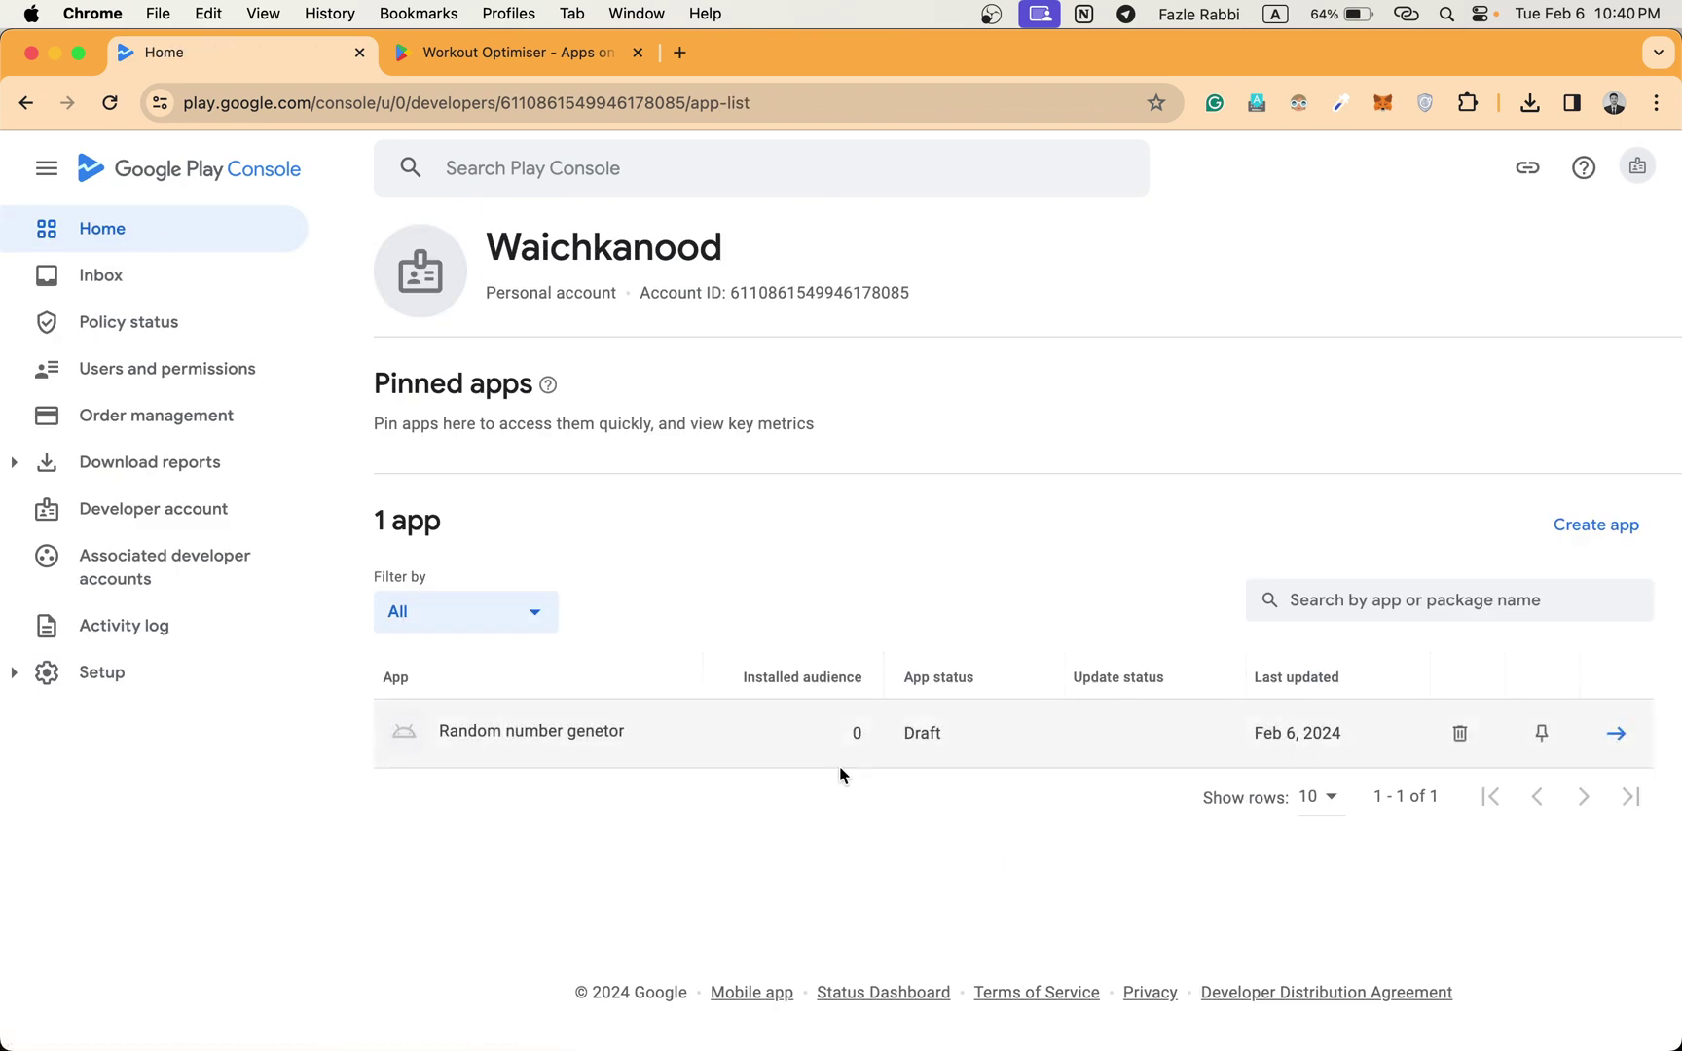
left_click(1603, 735)
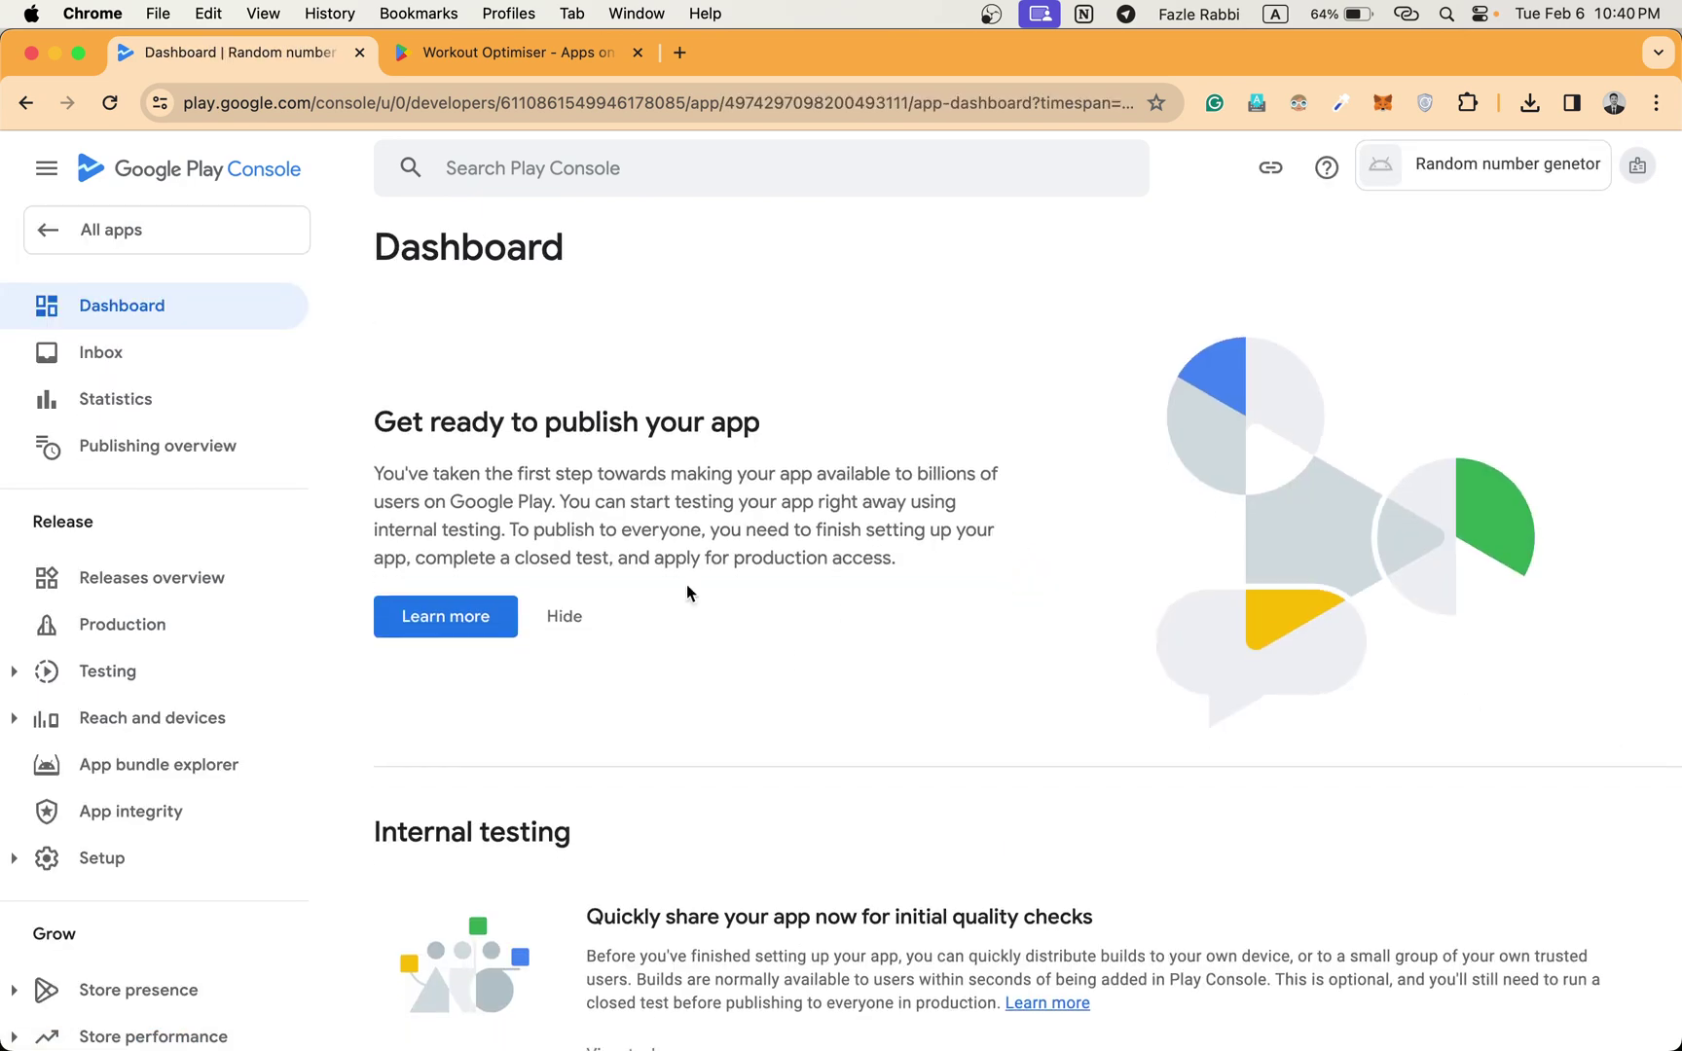
left_click(576, 635)
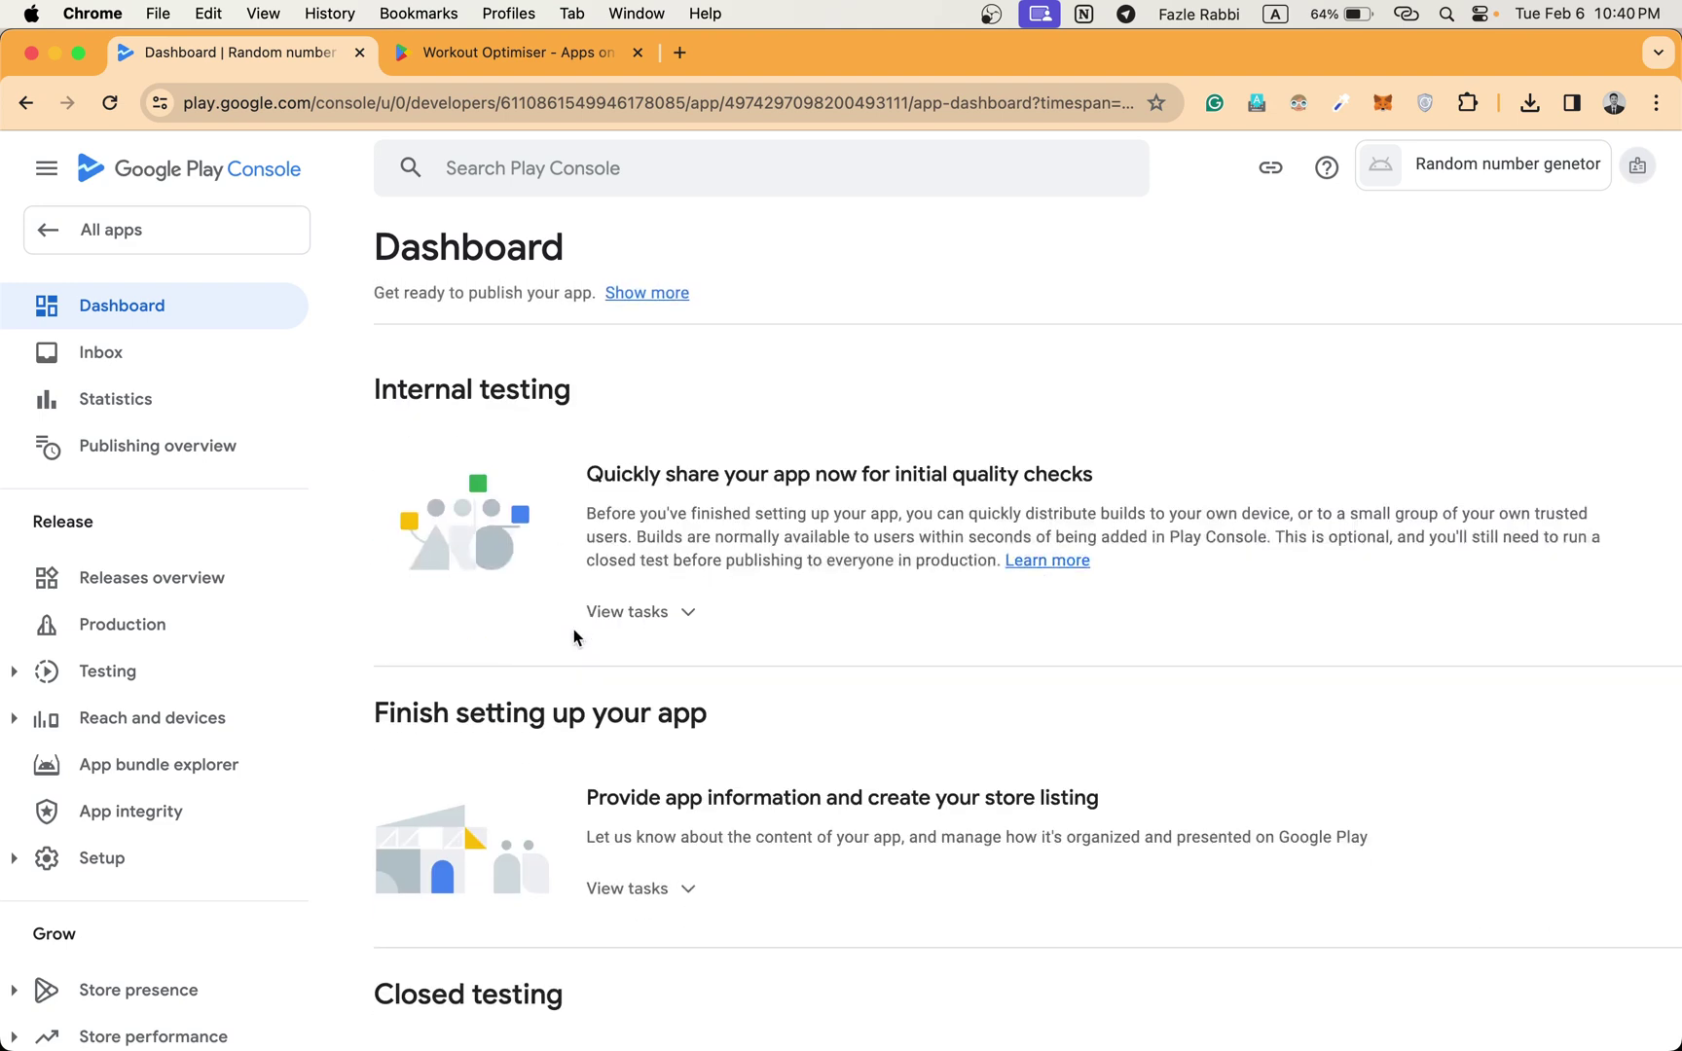
scroll(573, 637, "down", 2)
scroll(574, 638, "up", 1)
left_click(628, 618)
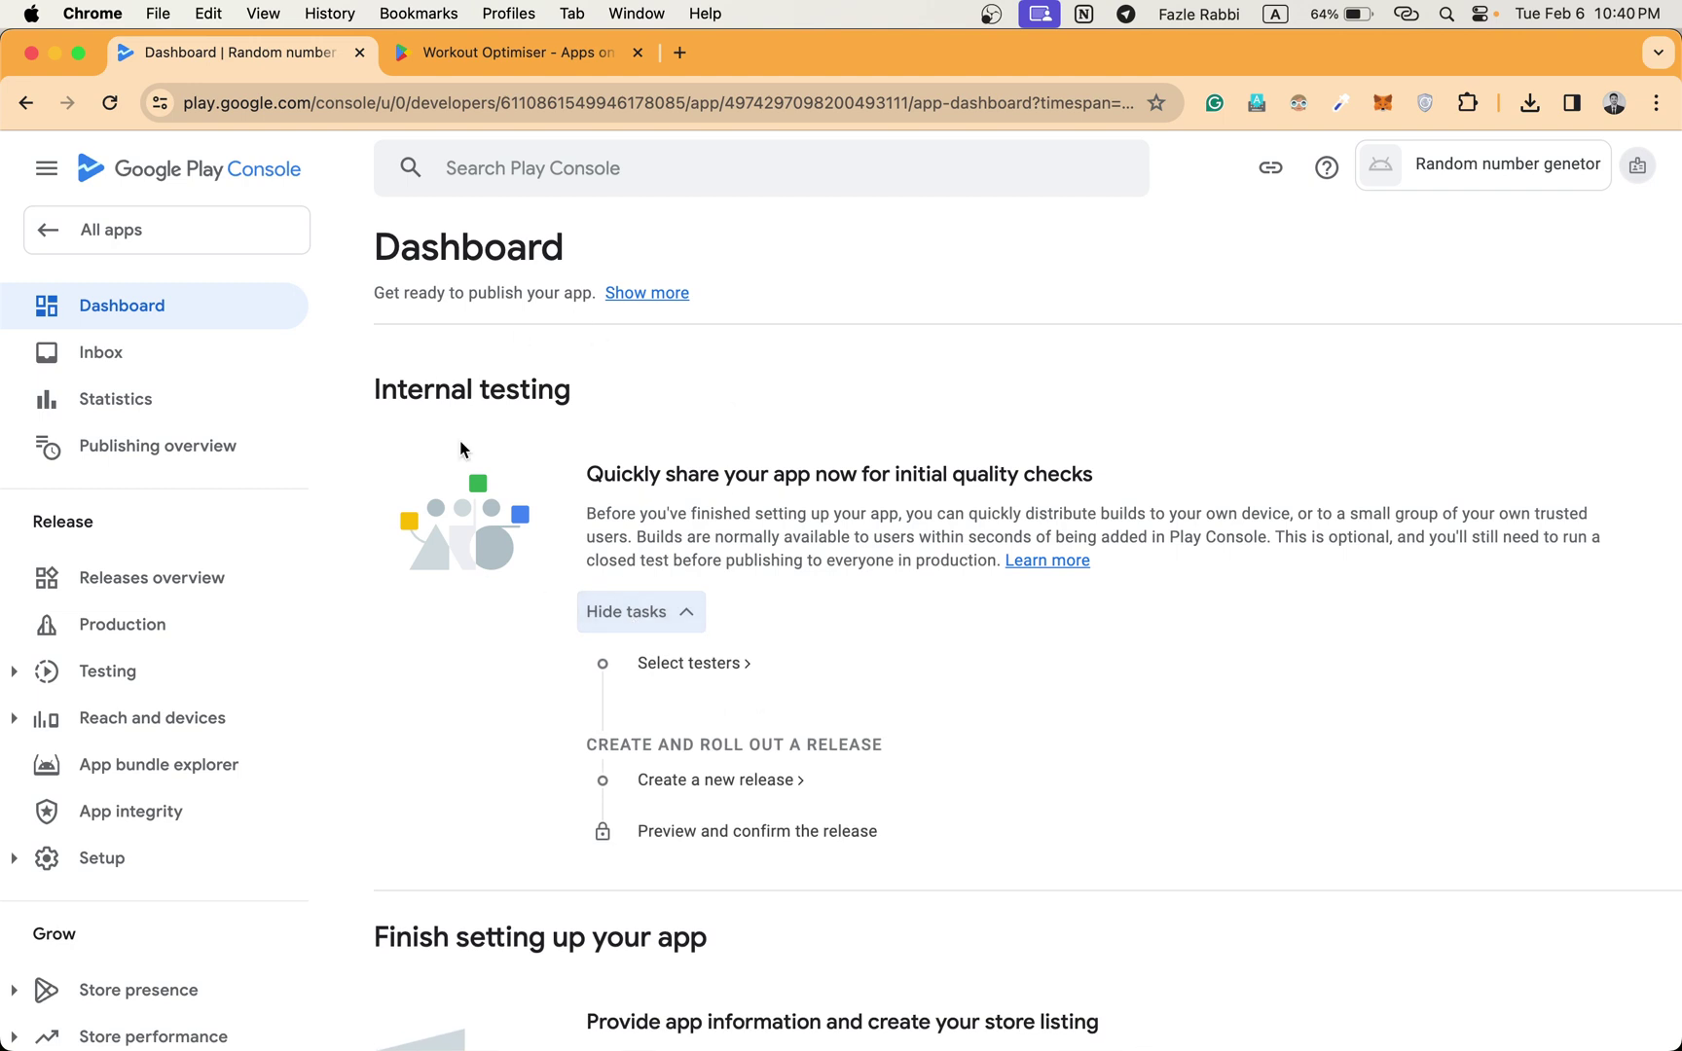
left_click(631, 621)
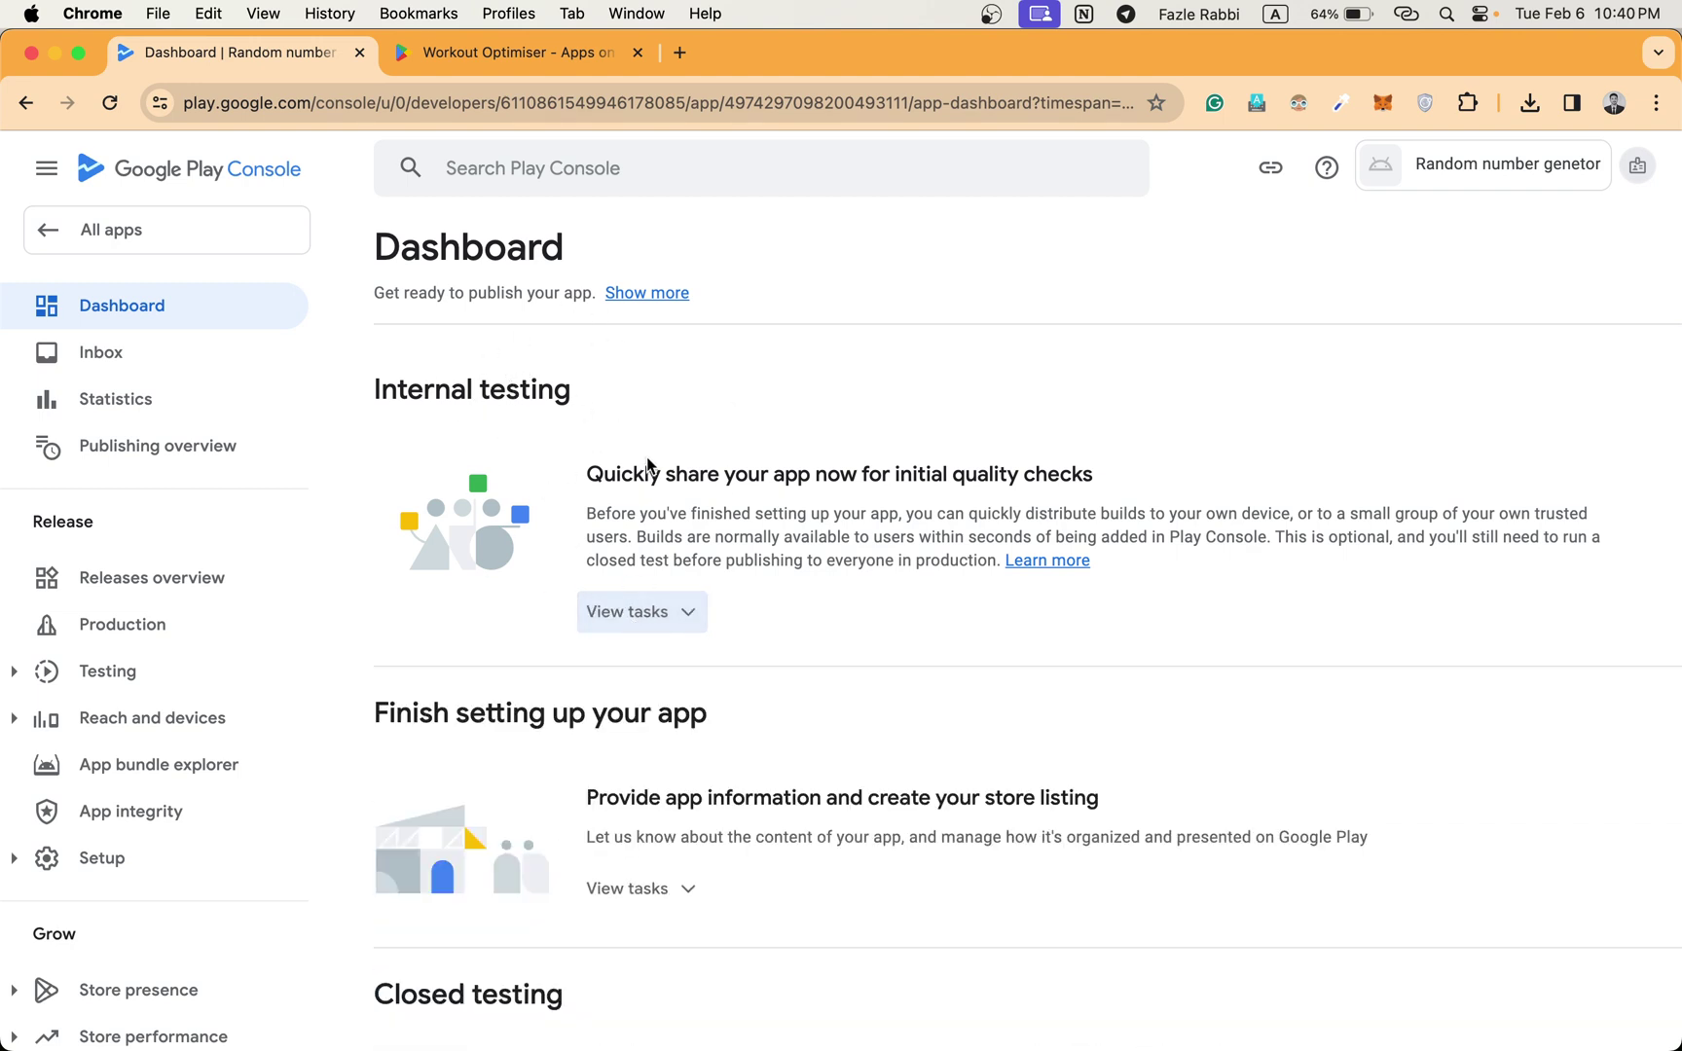
scroll(648, 465, "down", 2)
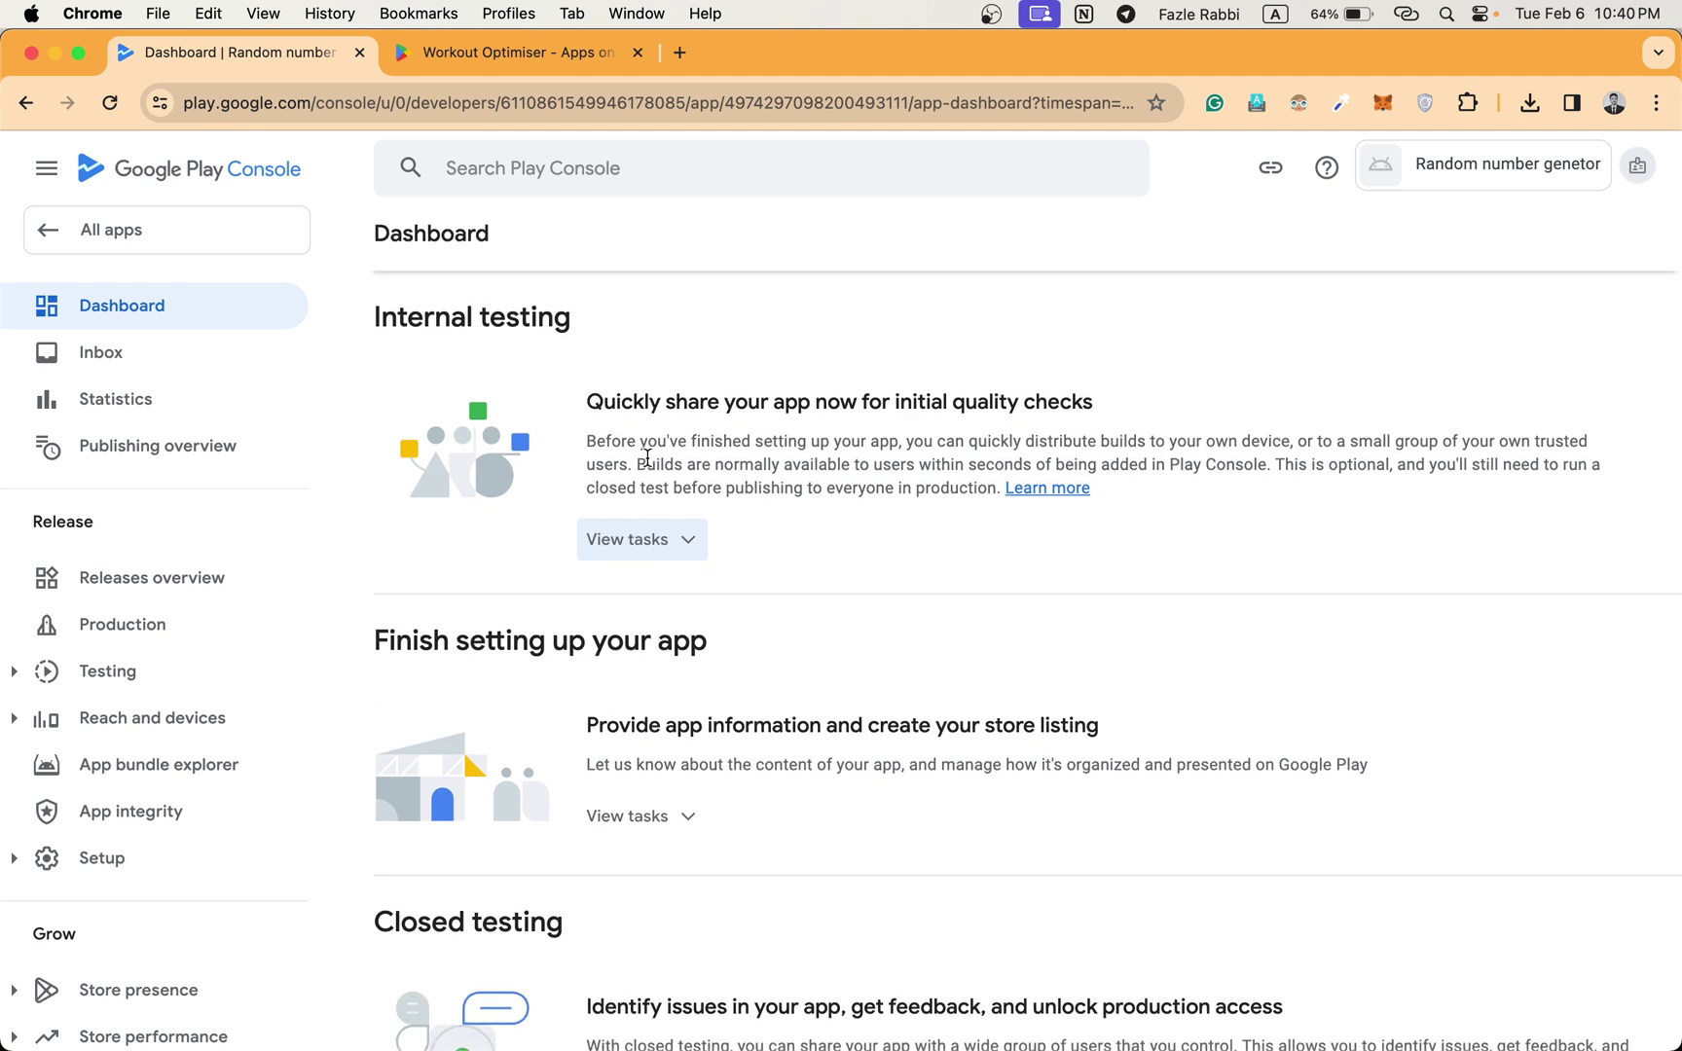
scroll(647, 458, "down", 2)
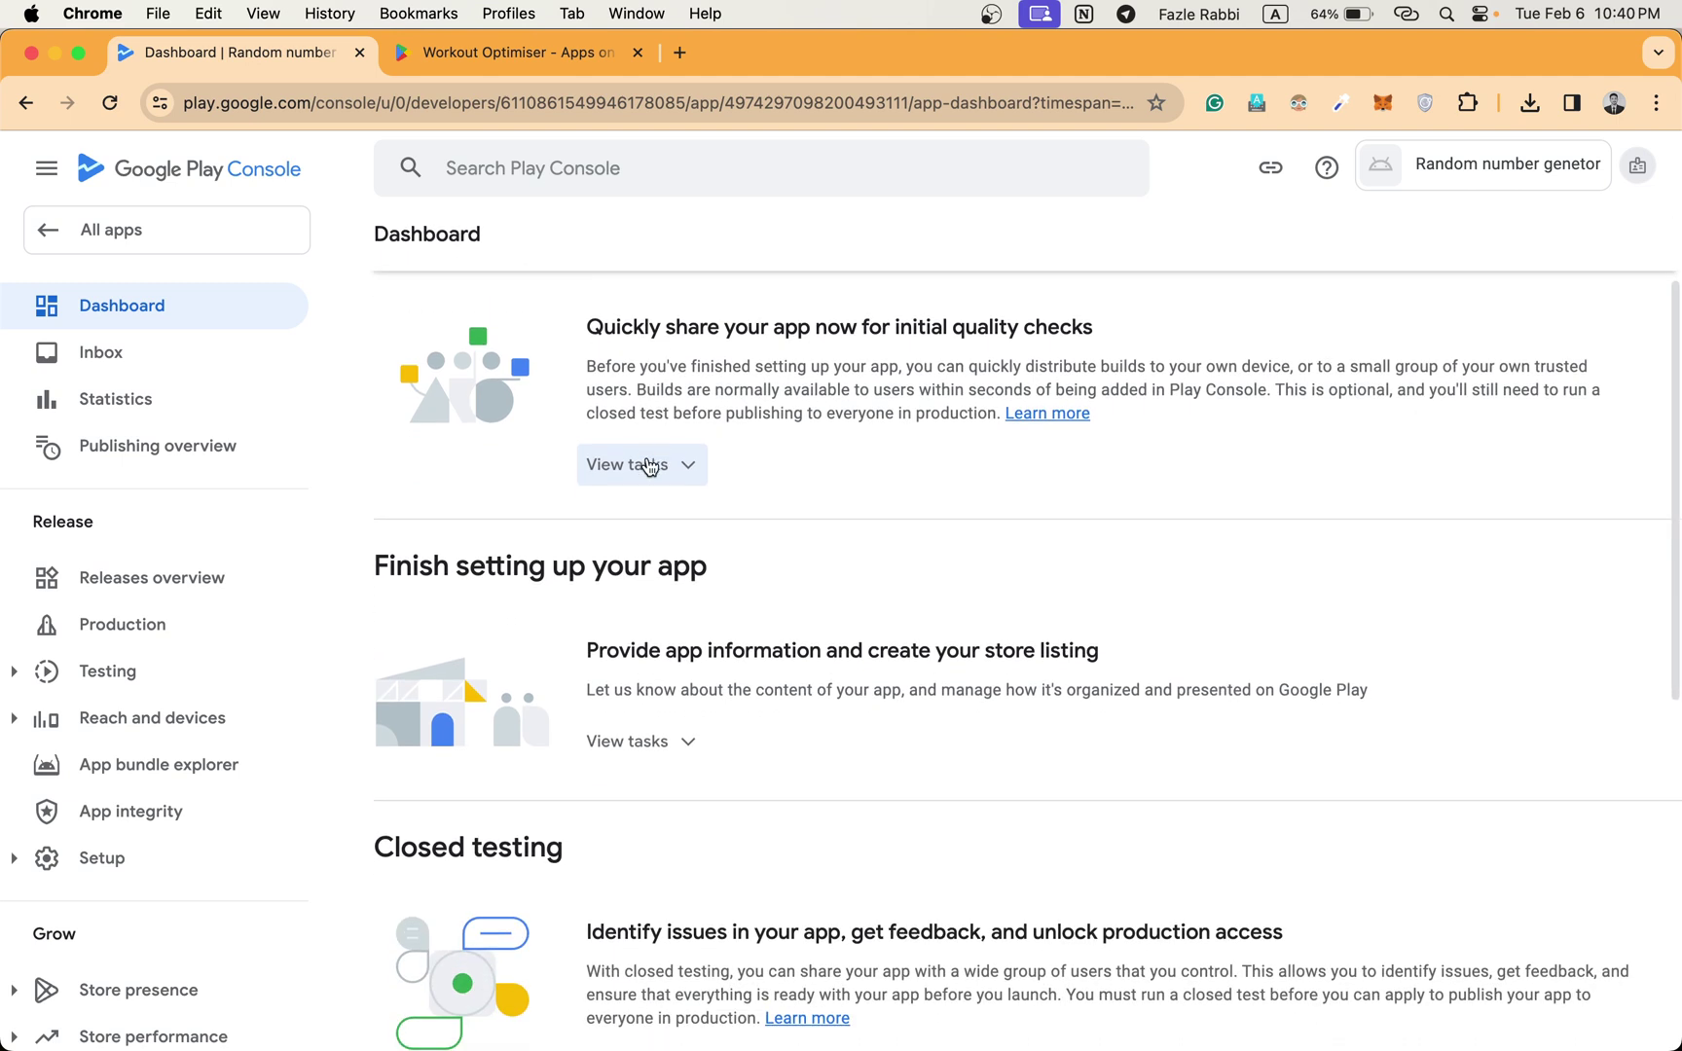
Go to Set privacy policy under the app-information tasks, then open a blank browser tab.
left_click(671, 743)
scroll(674, 751, "down", 3)
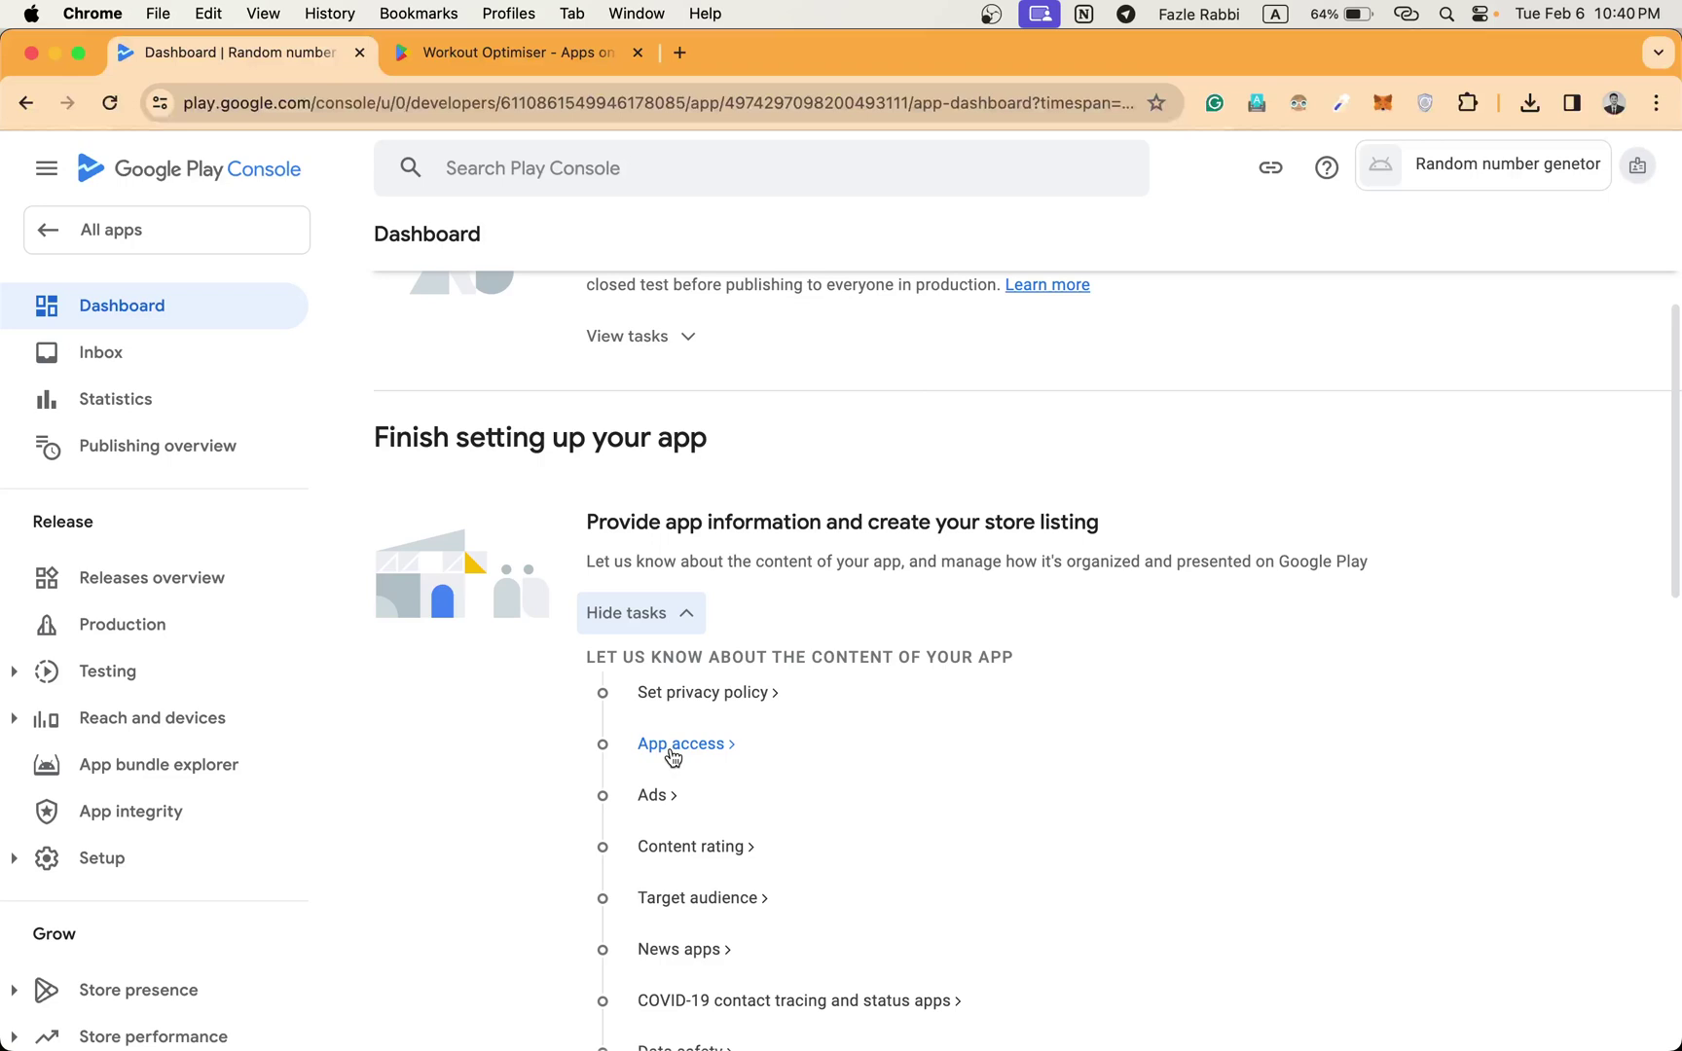
left_click(737, 700)
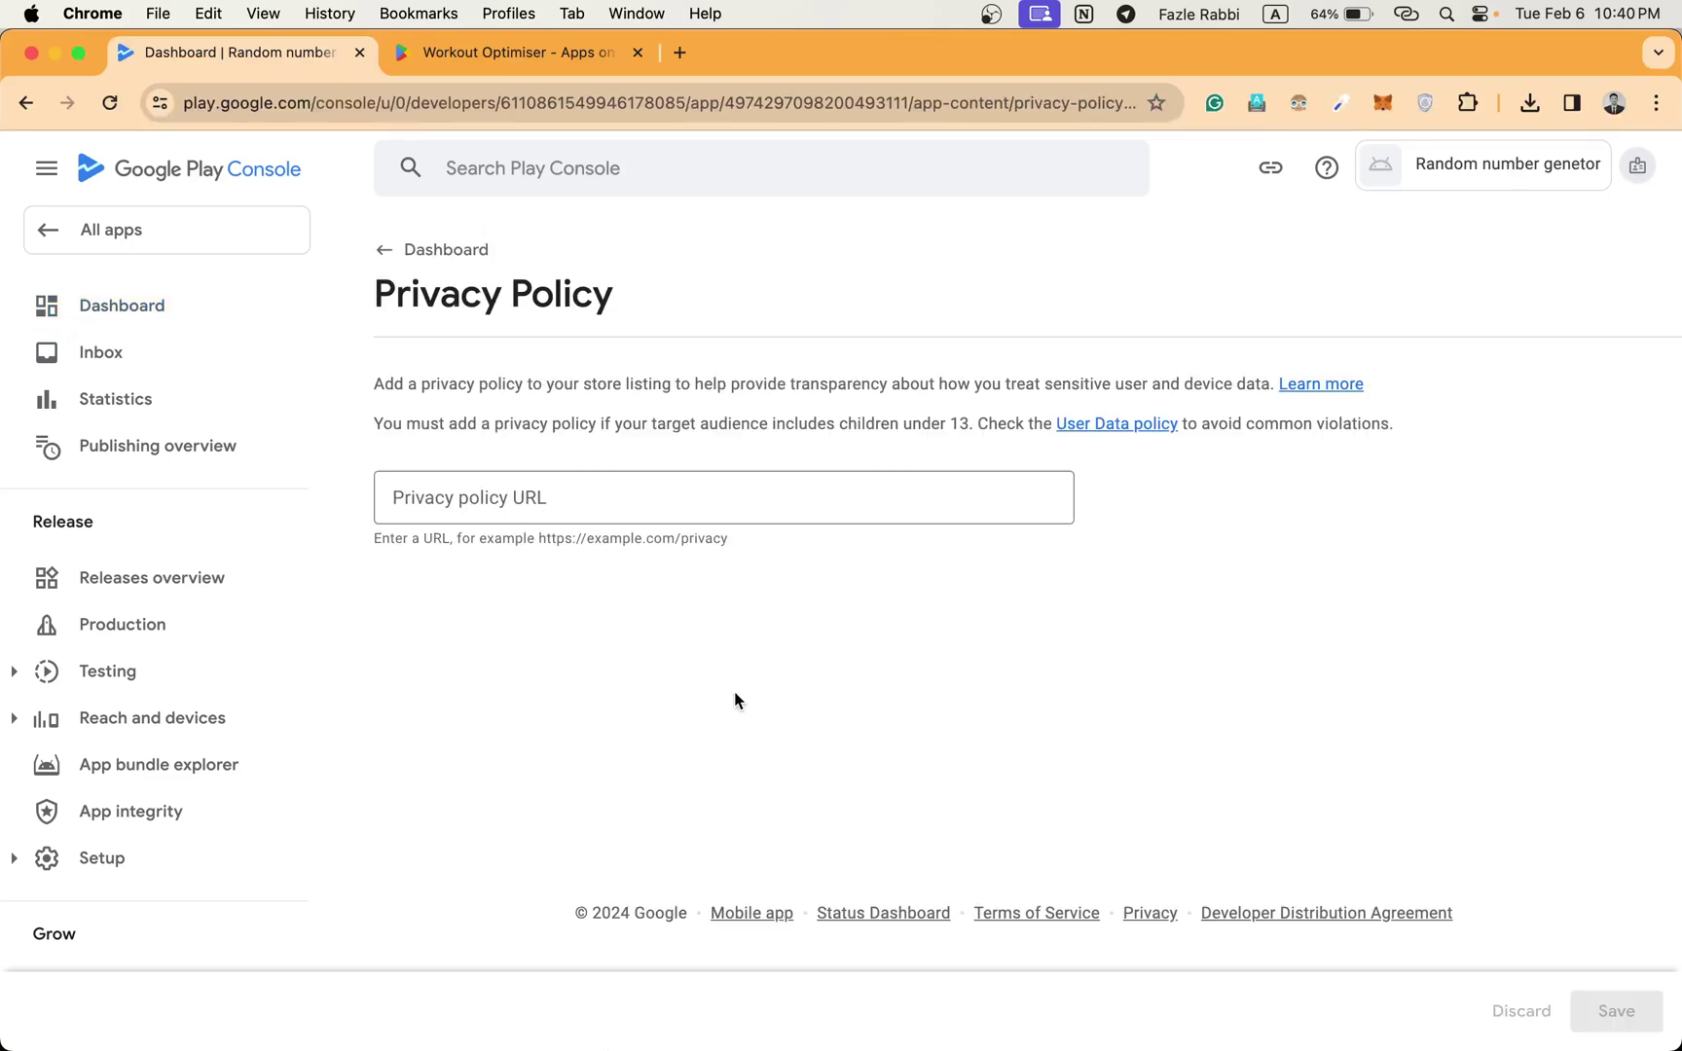
left_click(655, 487)
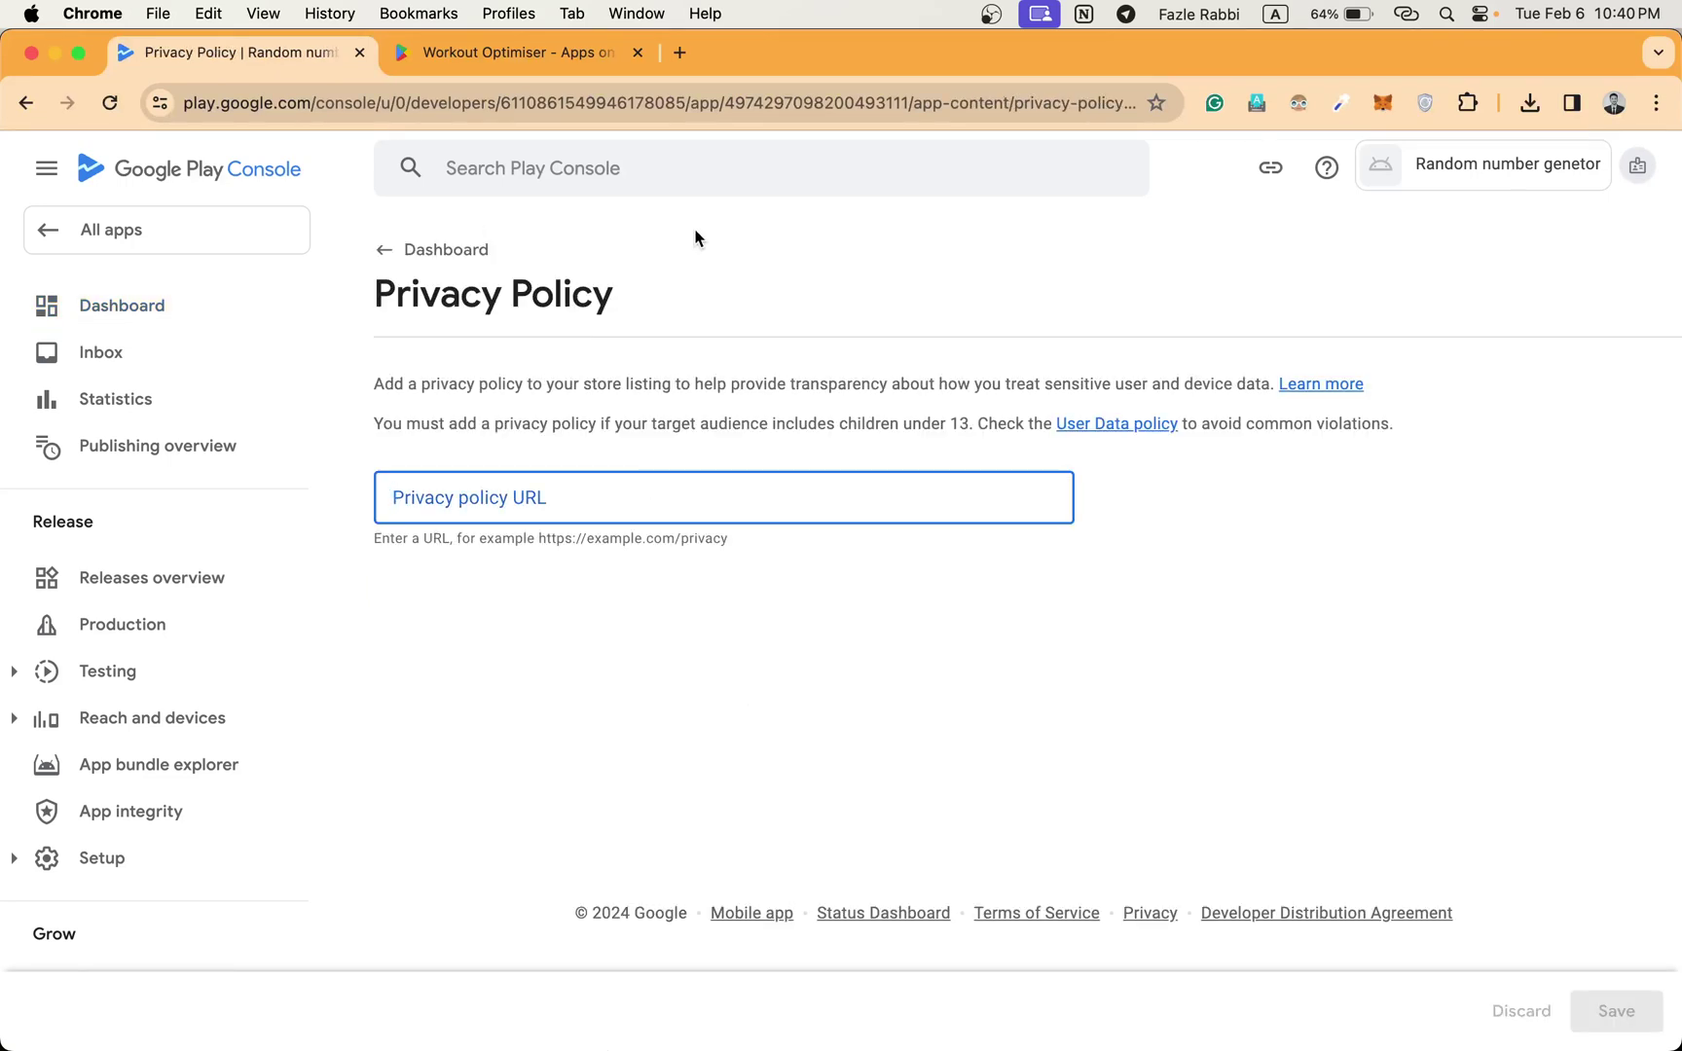
left_click(684, 57)
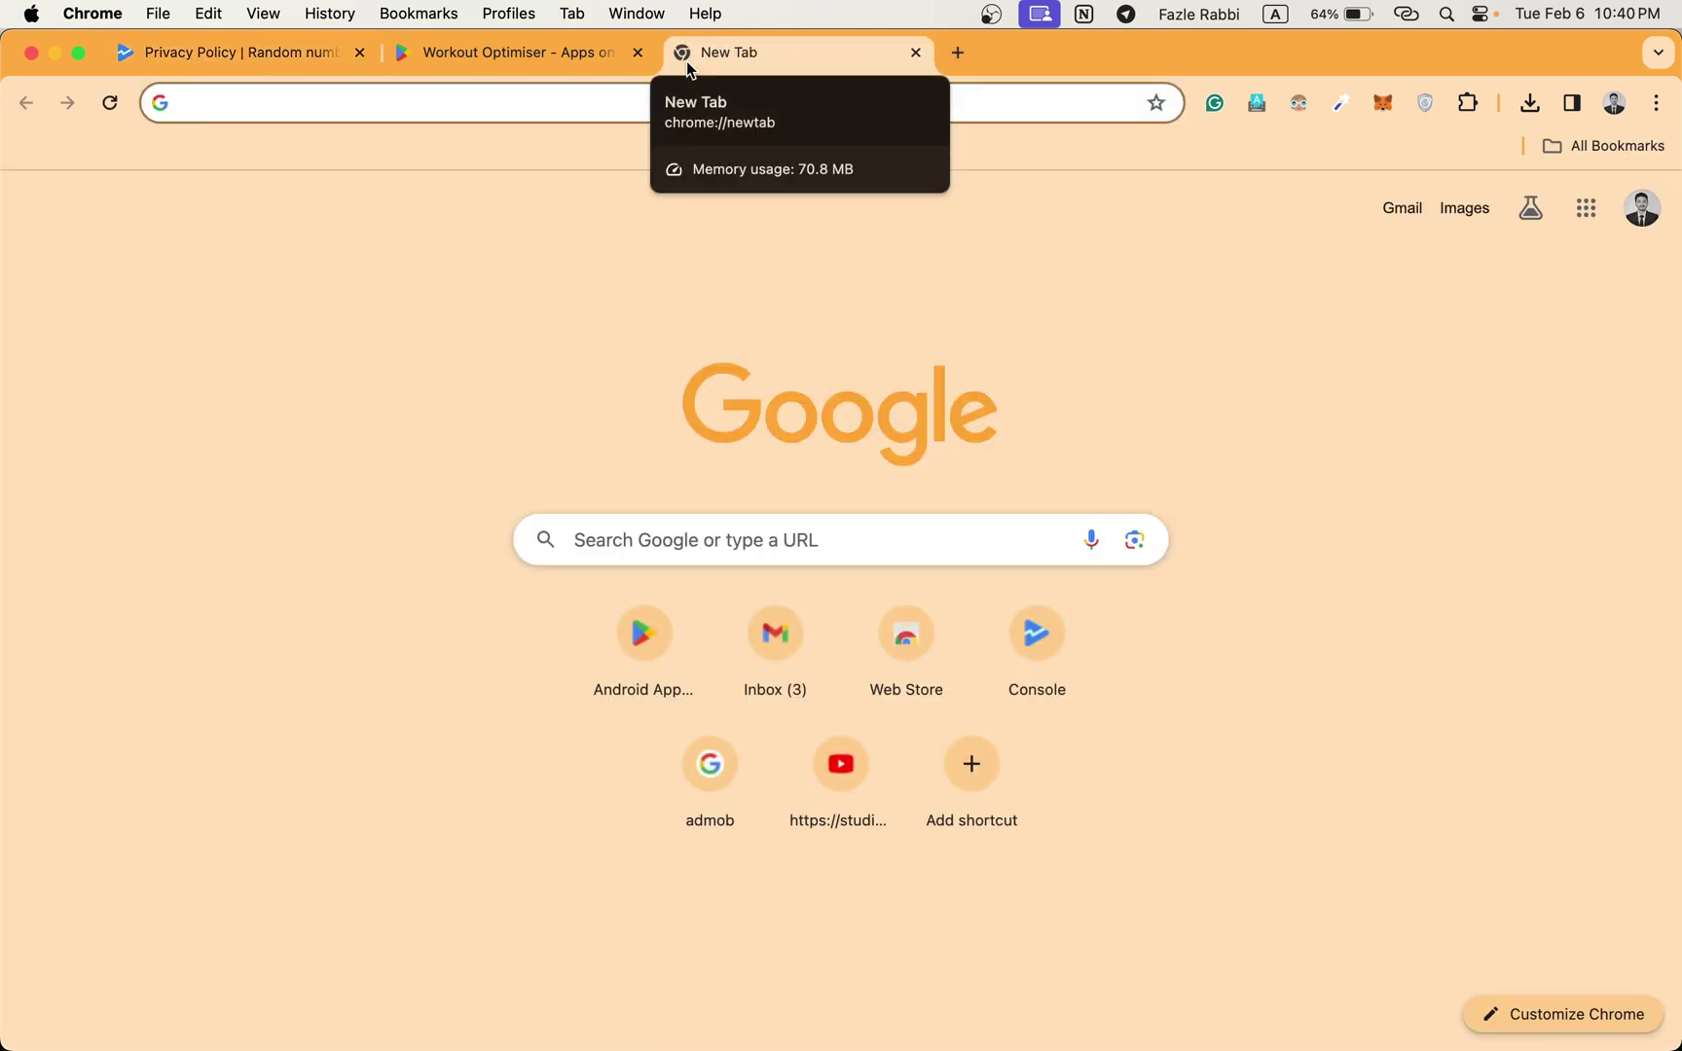
Launch Google Docs from the Google apps grid in the new tab.
type("doc")
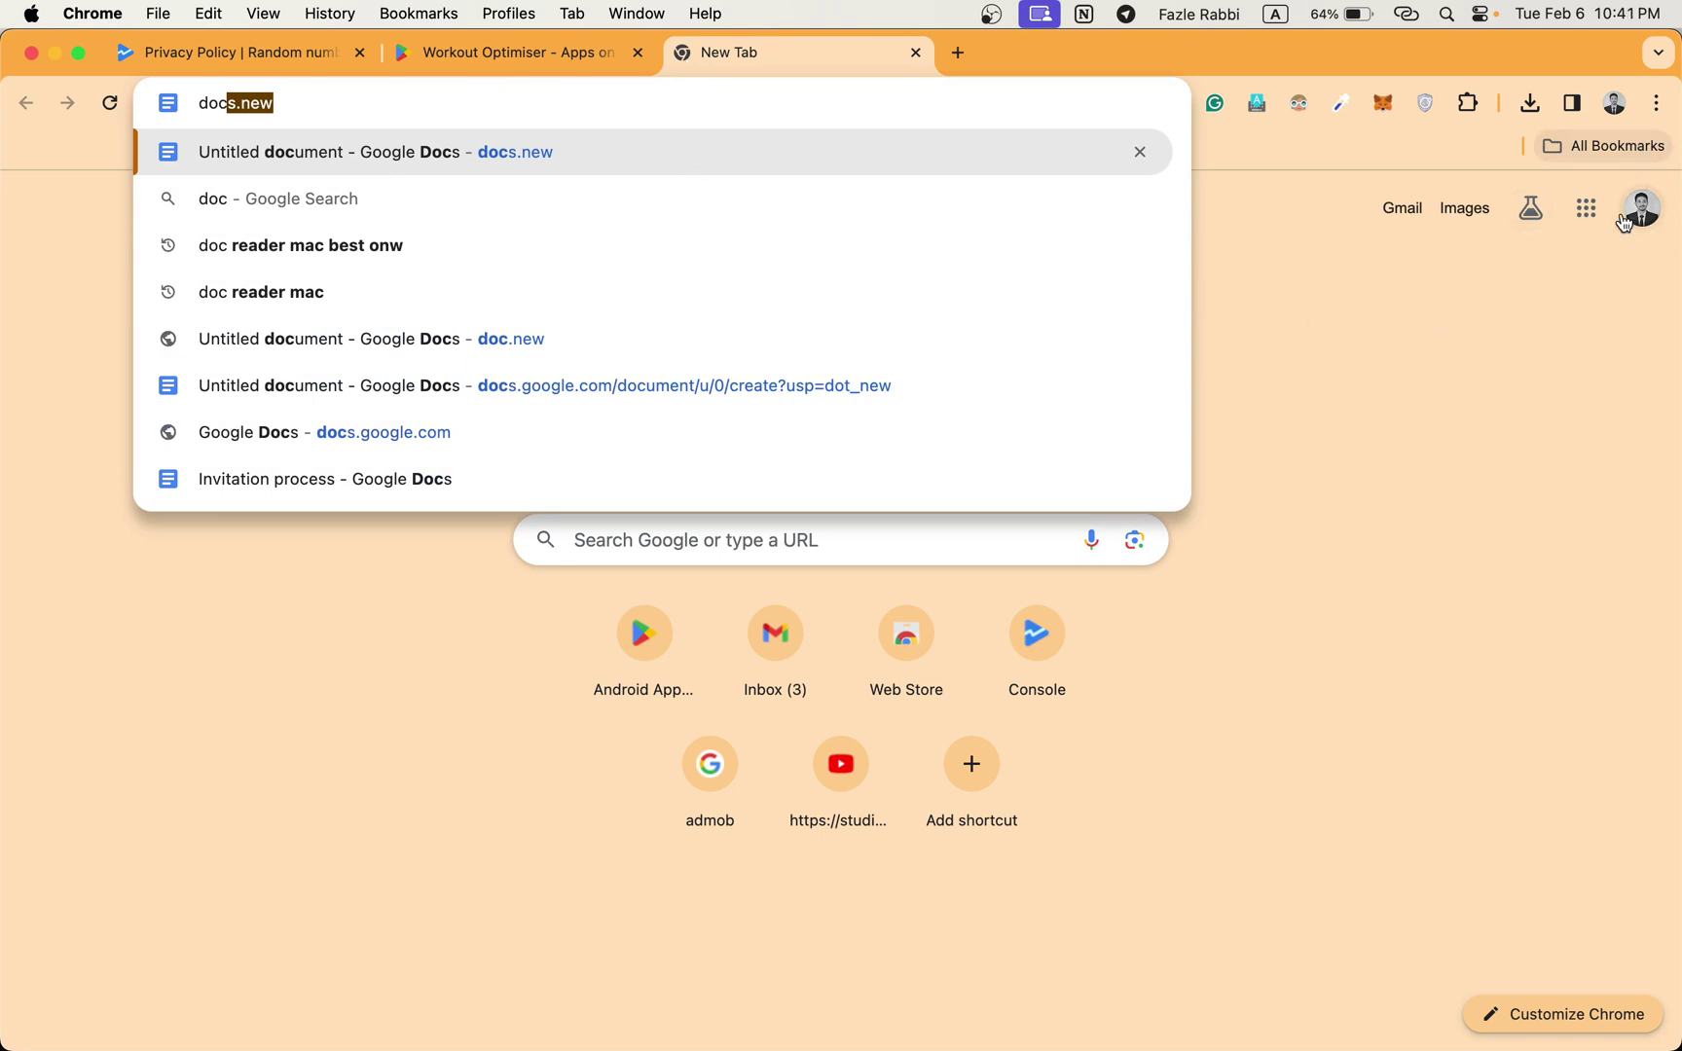
left_click(1589, 211)
scroll(1455, 448, "down", 2)
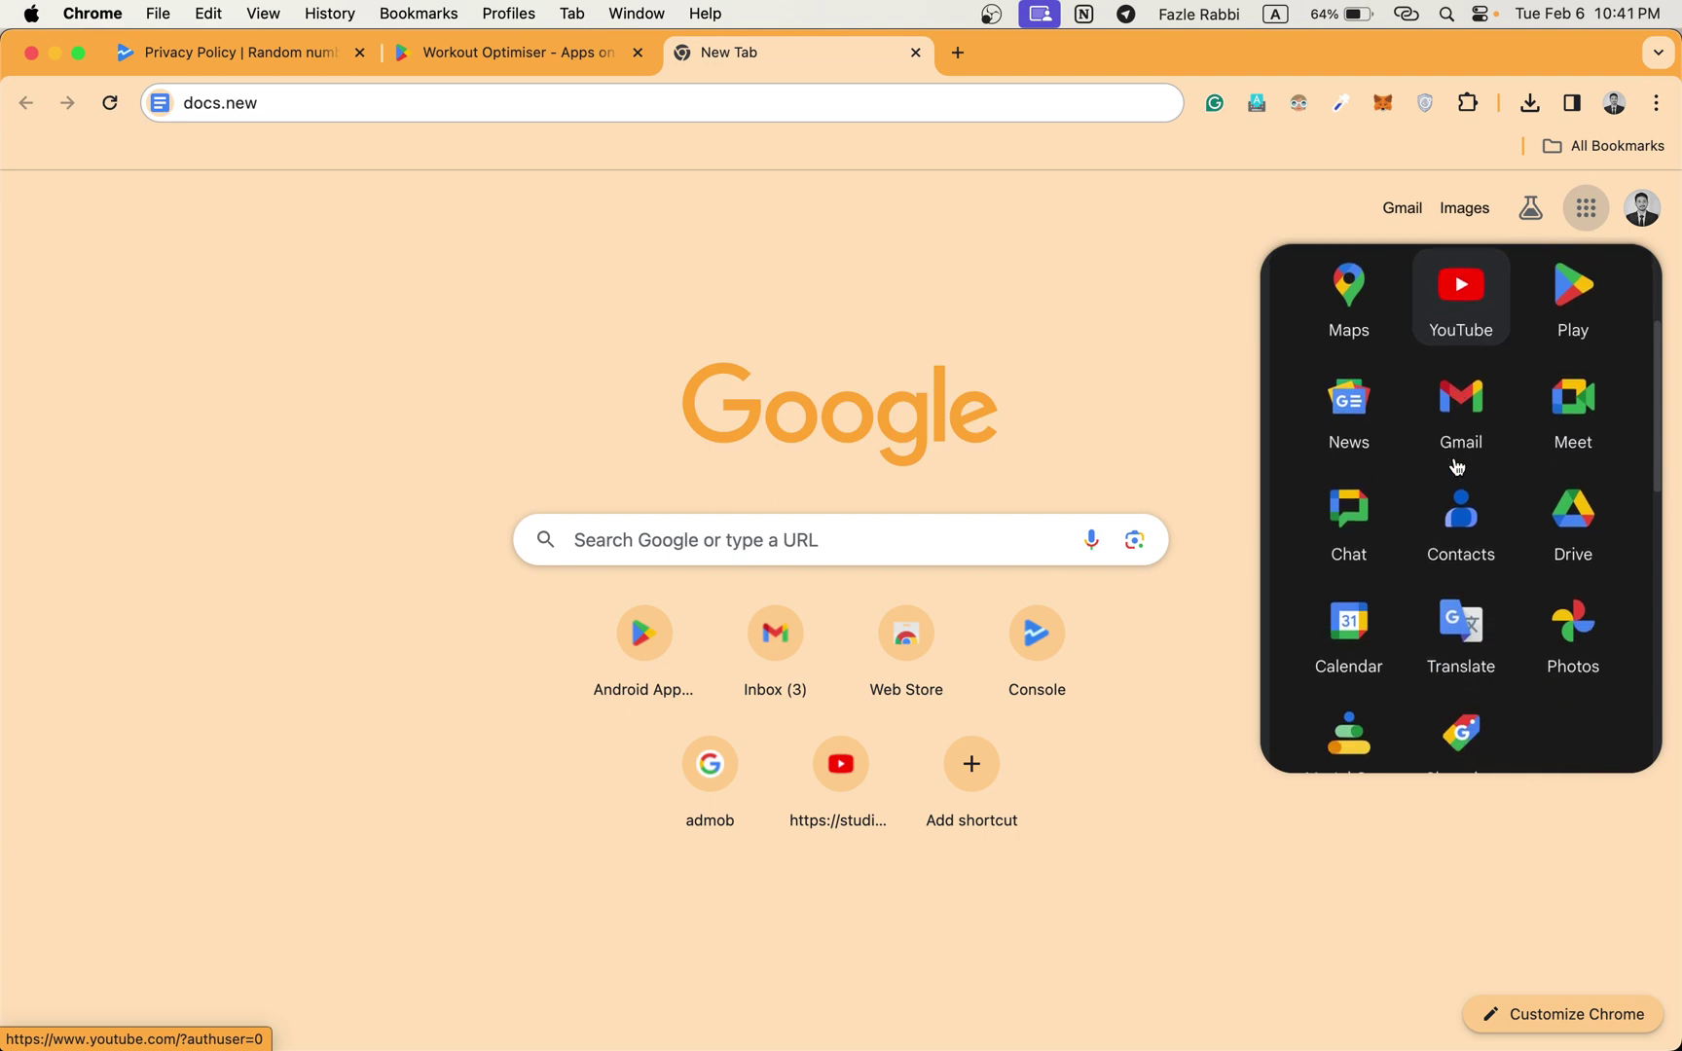
scroll(1457, 468, "down", 2)
scroll(1457, 468, "up", 4)
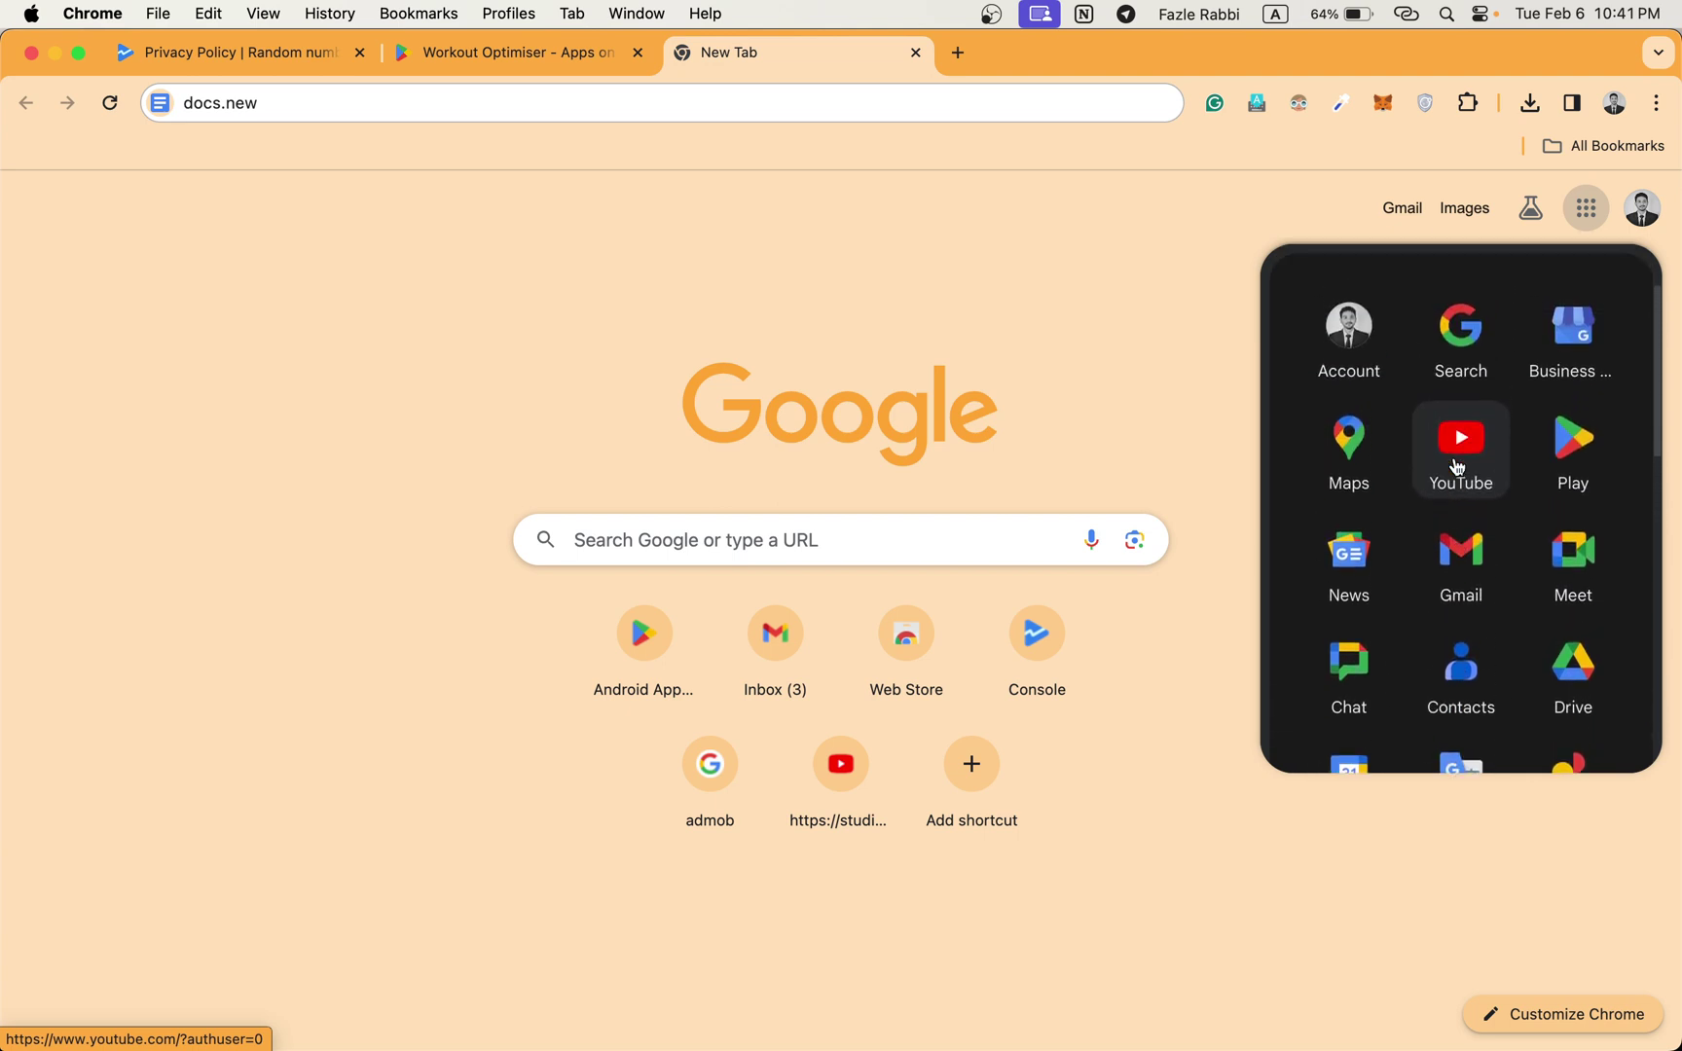
scroll(1521, 481, "down", 1)
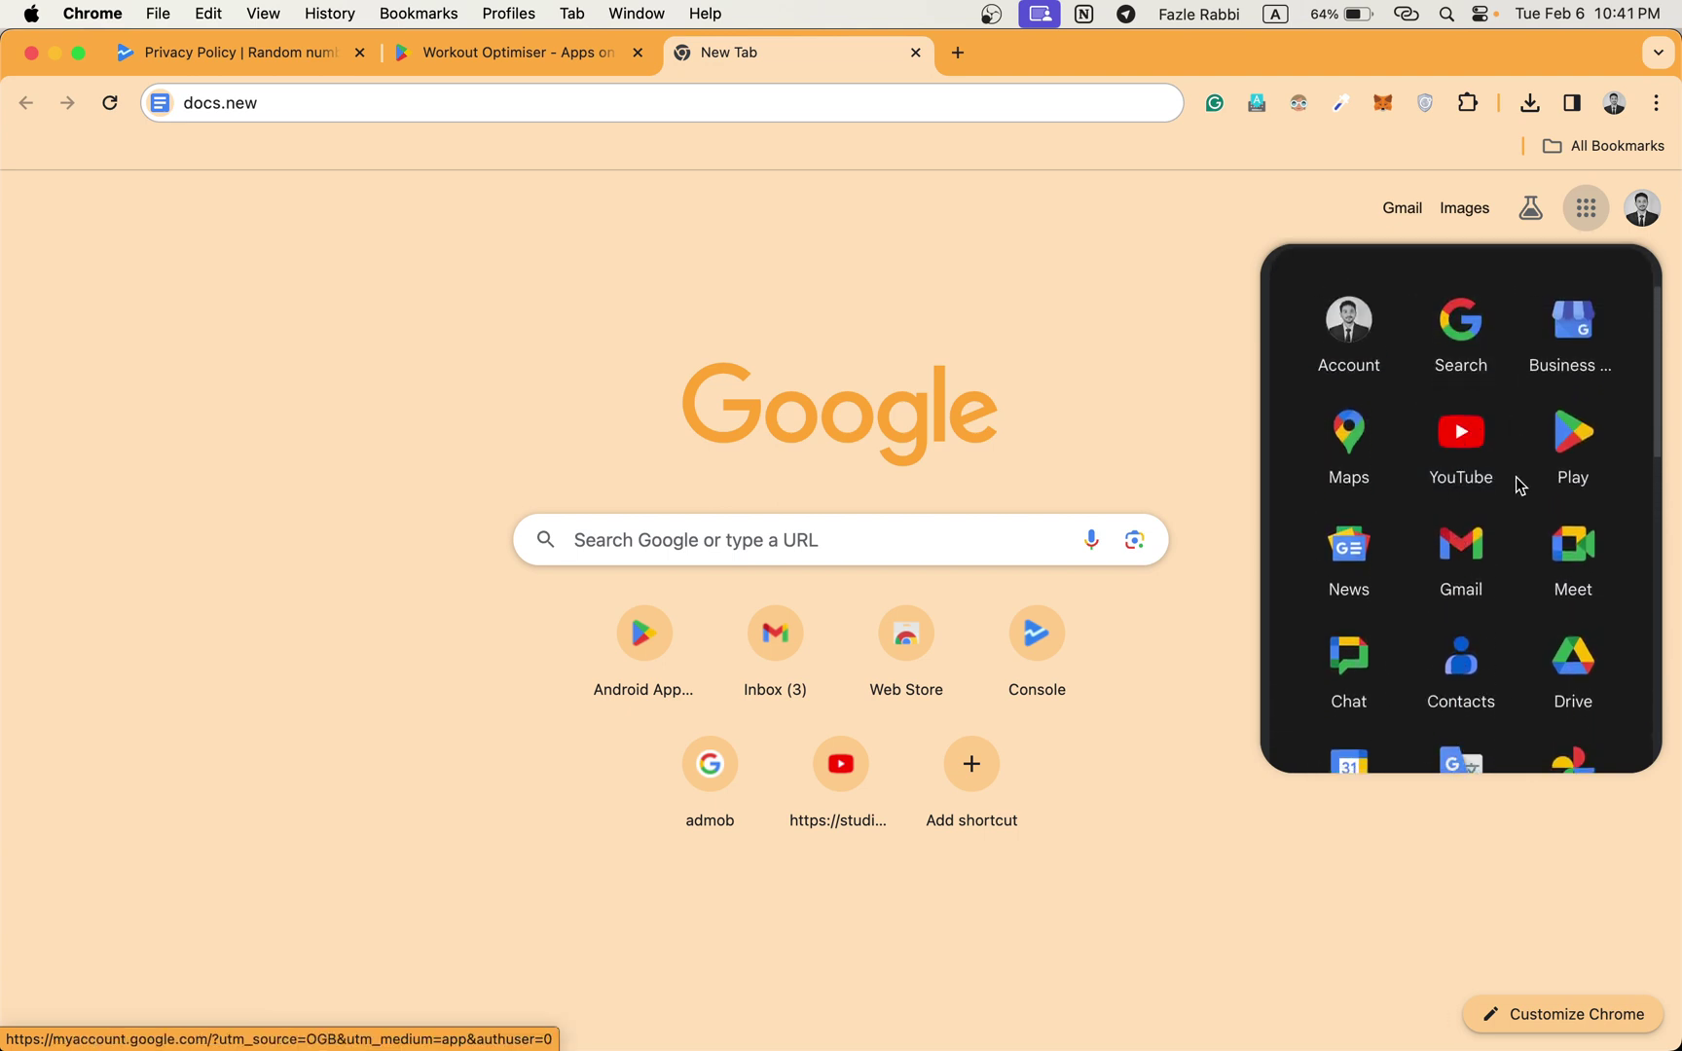
scroll(1521, 485, "down", 5)
scroll(1517, 481, "down", 4)
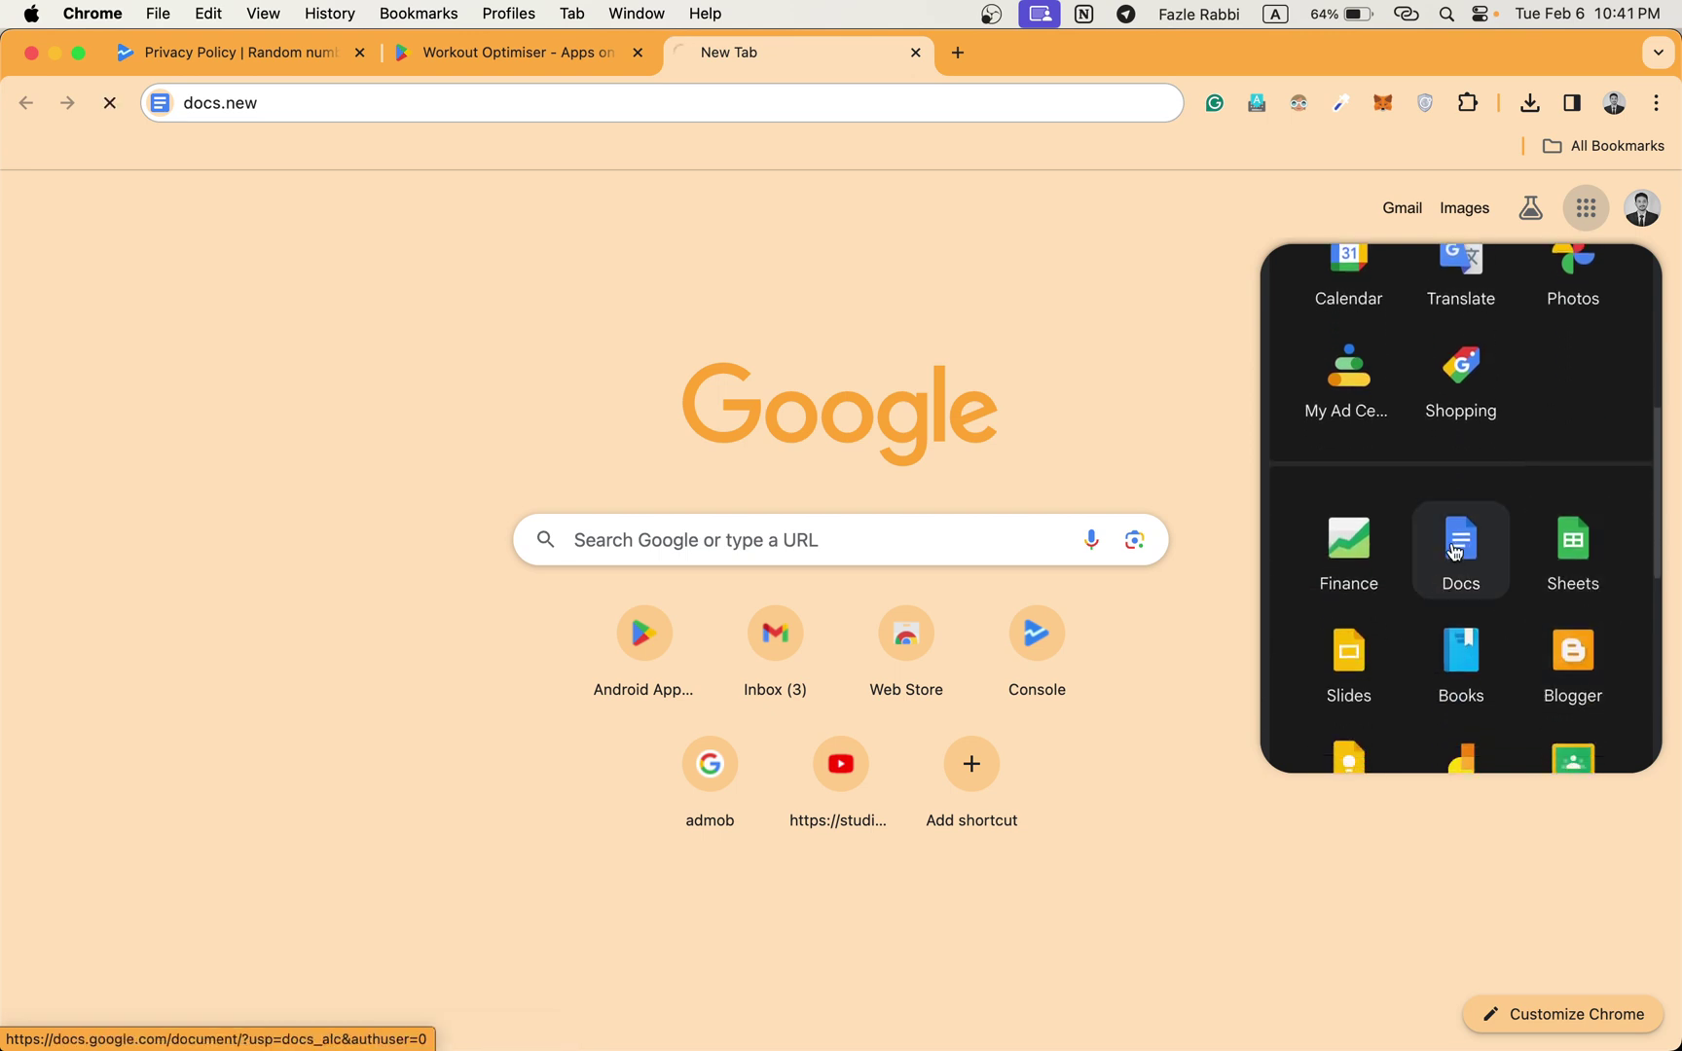
left_click(1454, 552)
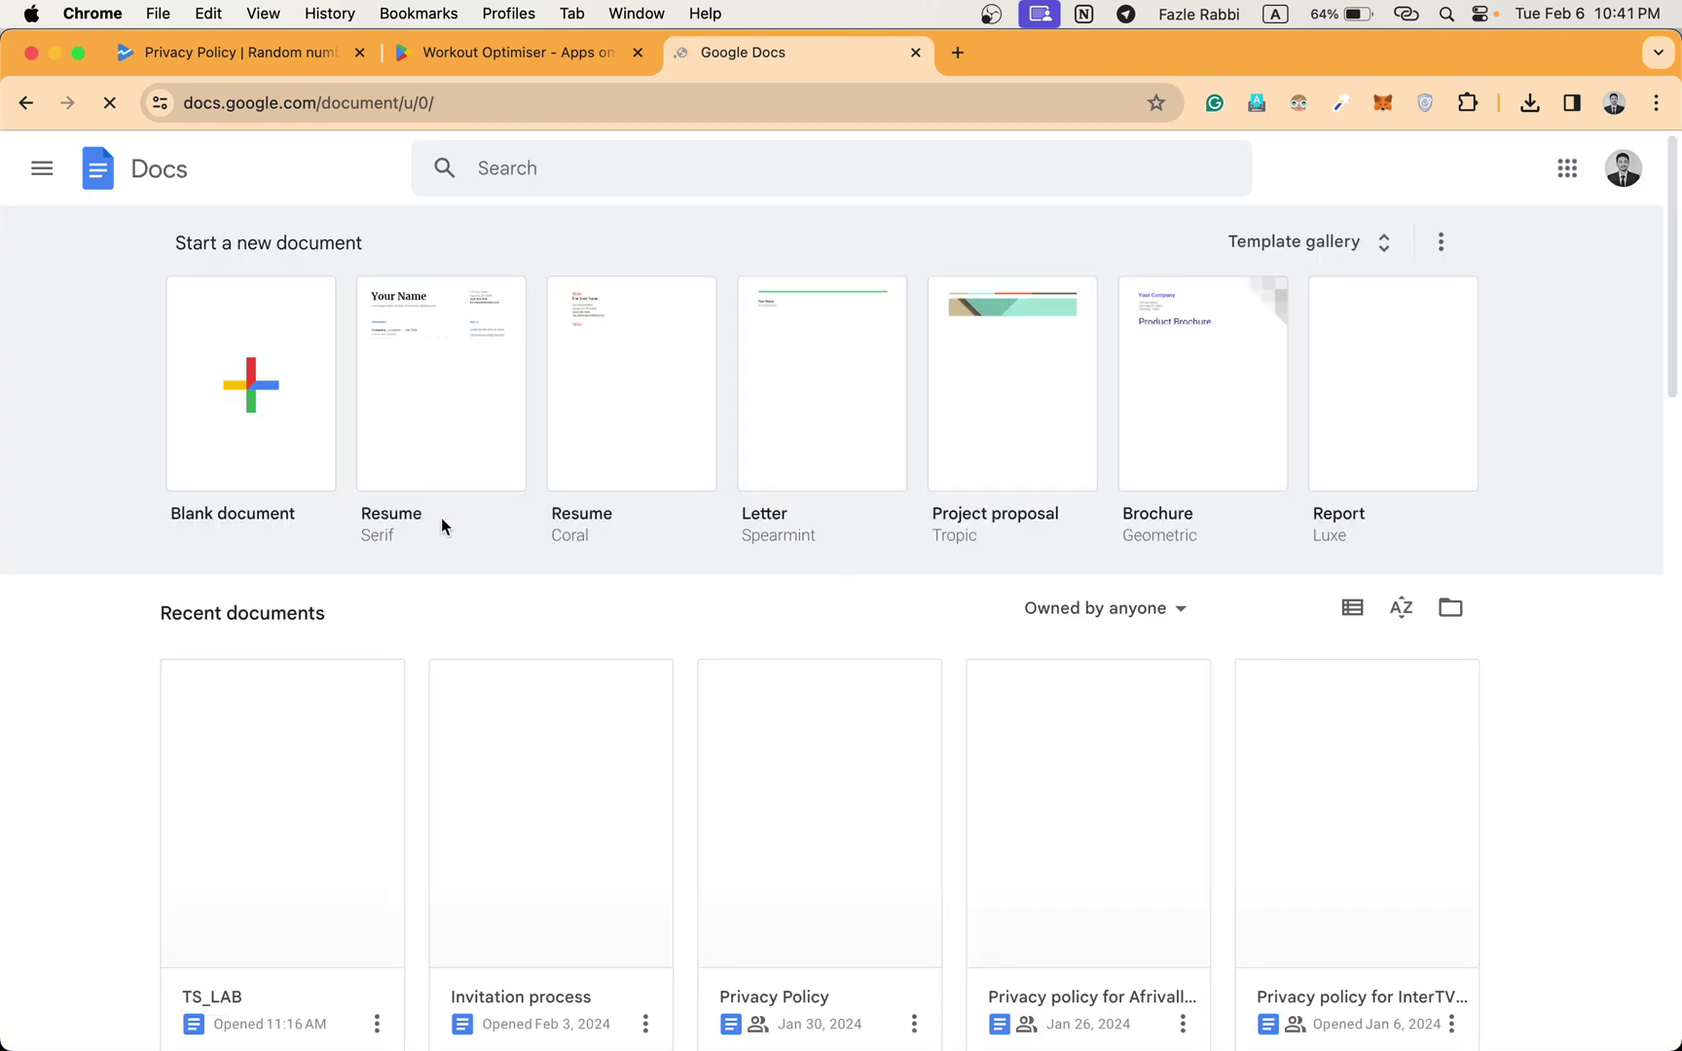
Use the Privacy Policy card's options menu to open that document in a new tab.
scroll(443, 526, "down", 2)
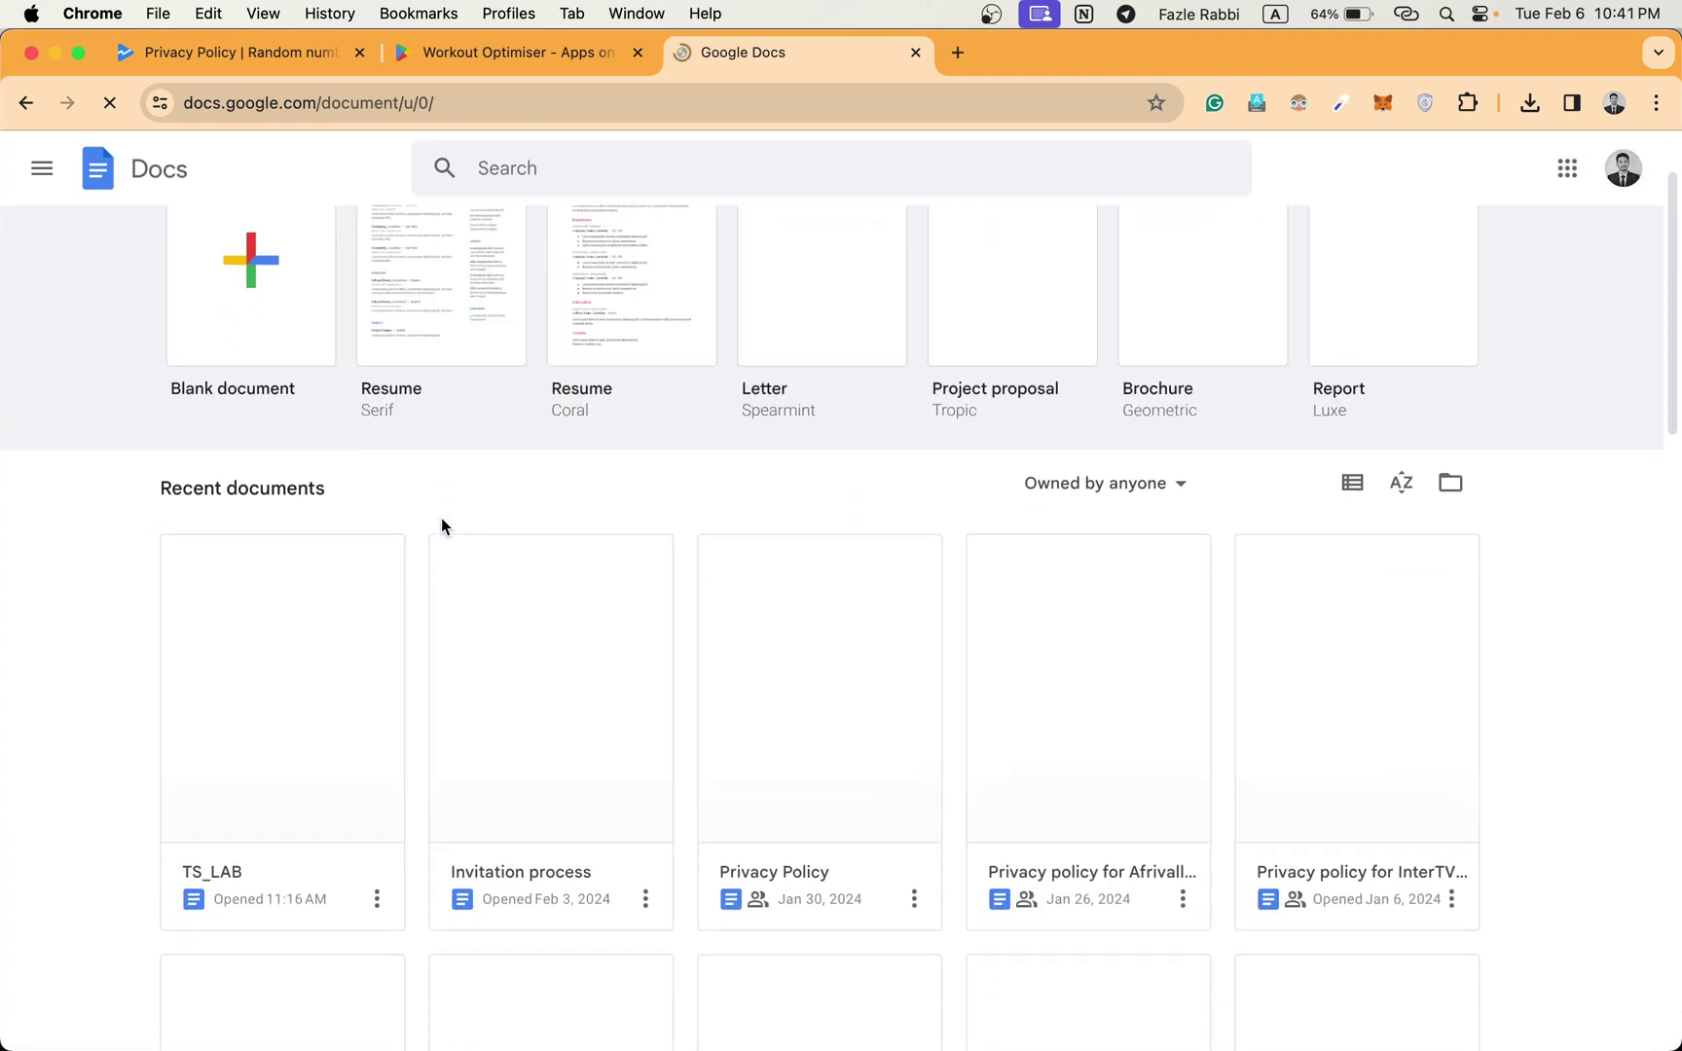
right_click(767, 795)
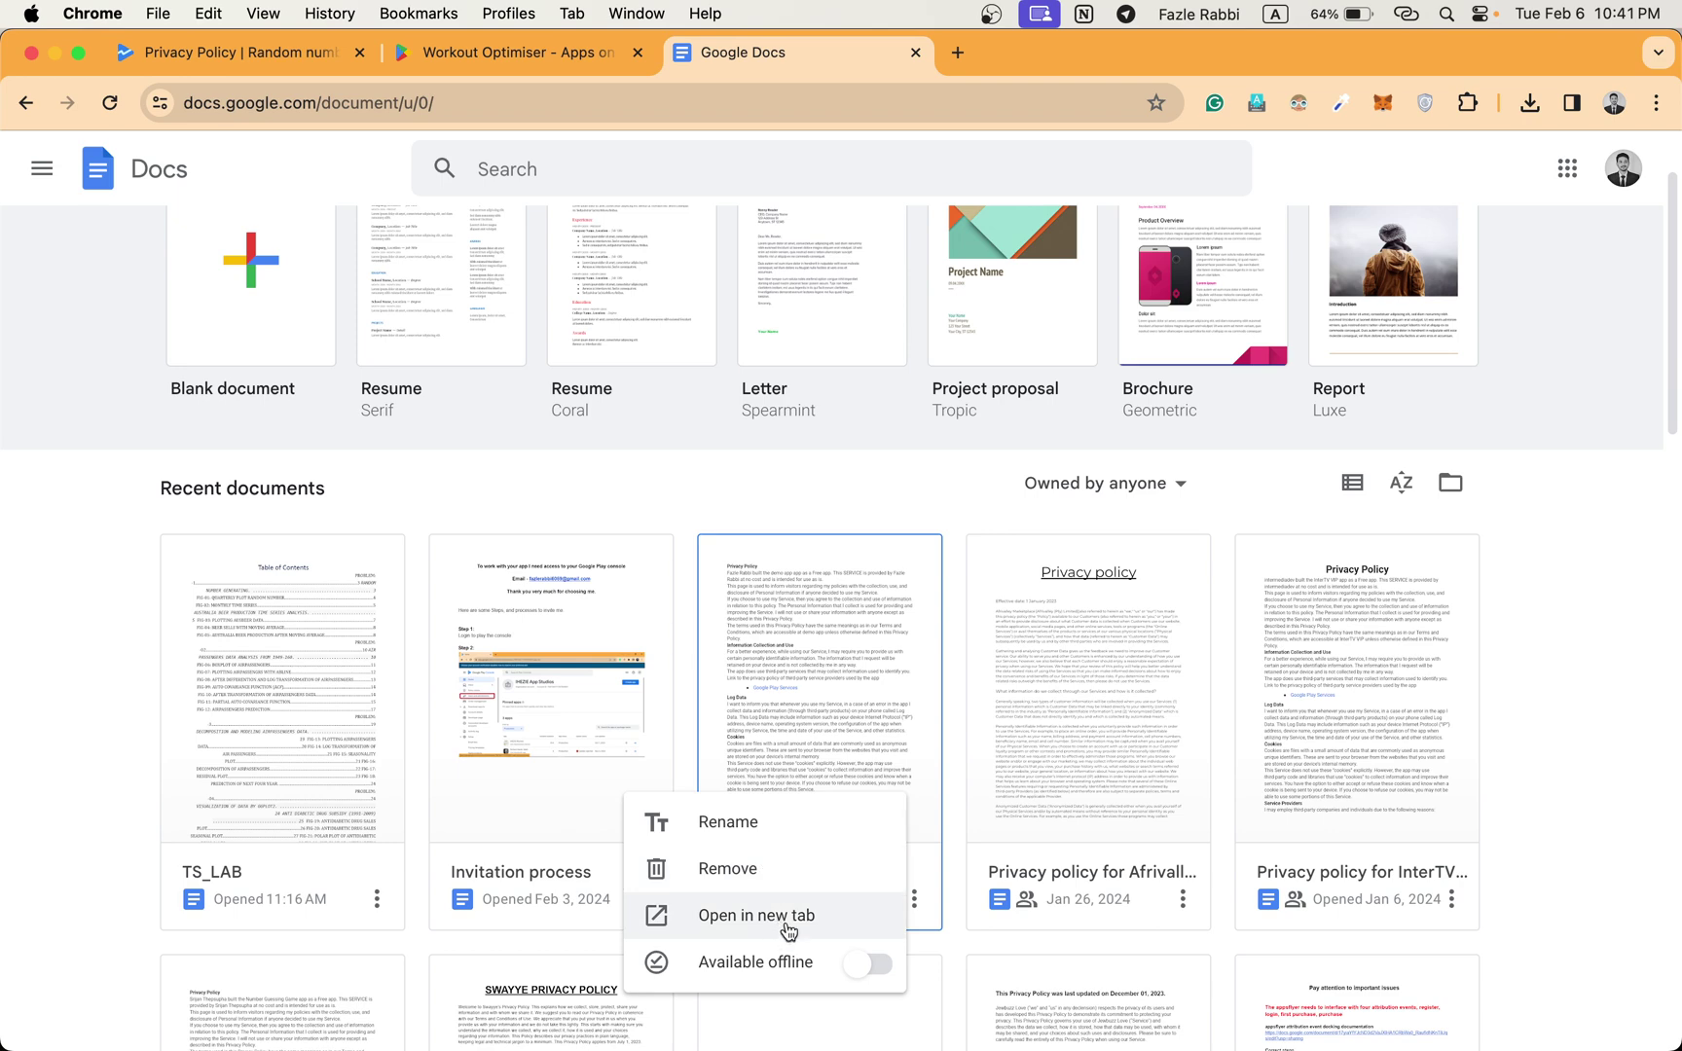
left_click(928, 900)
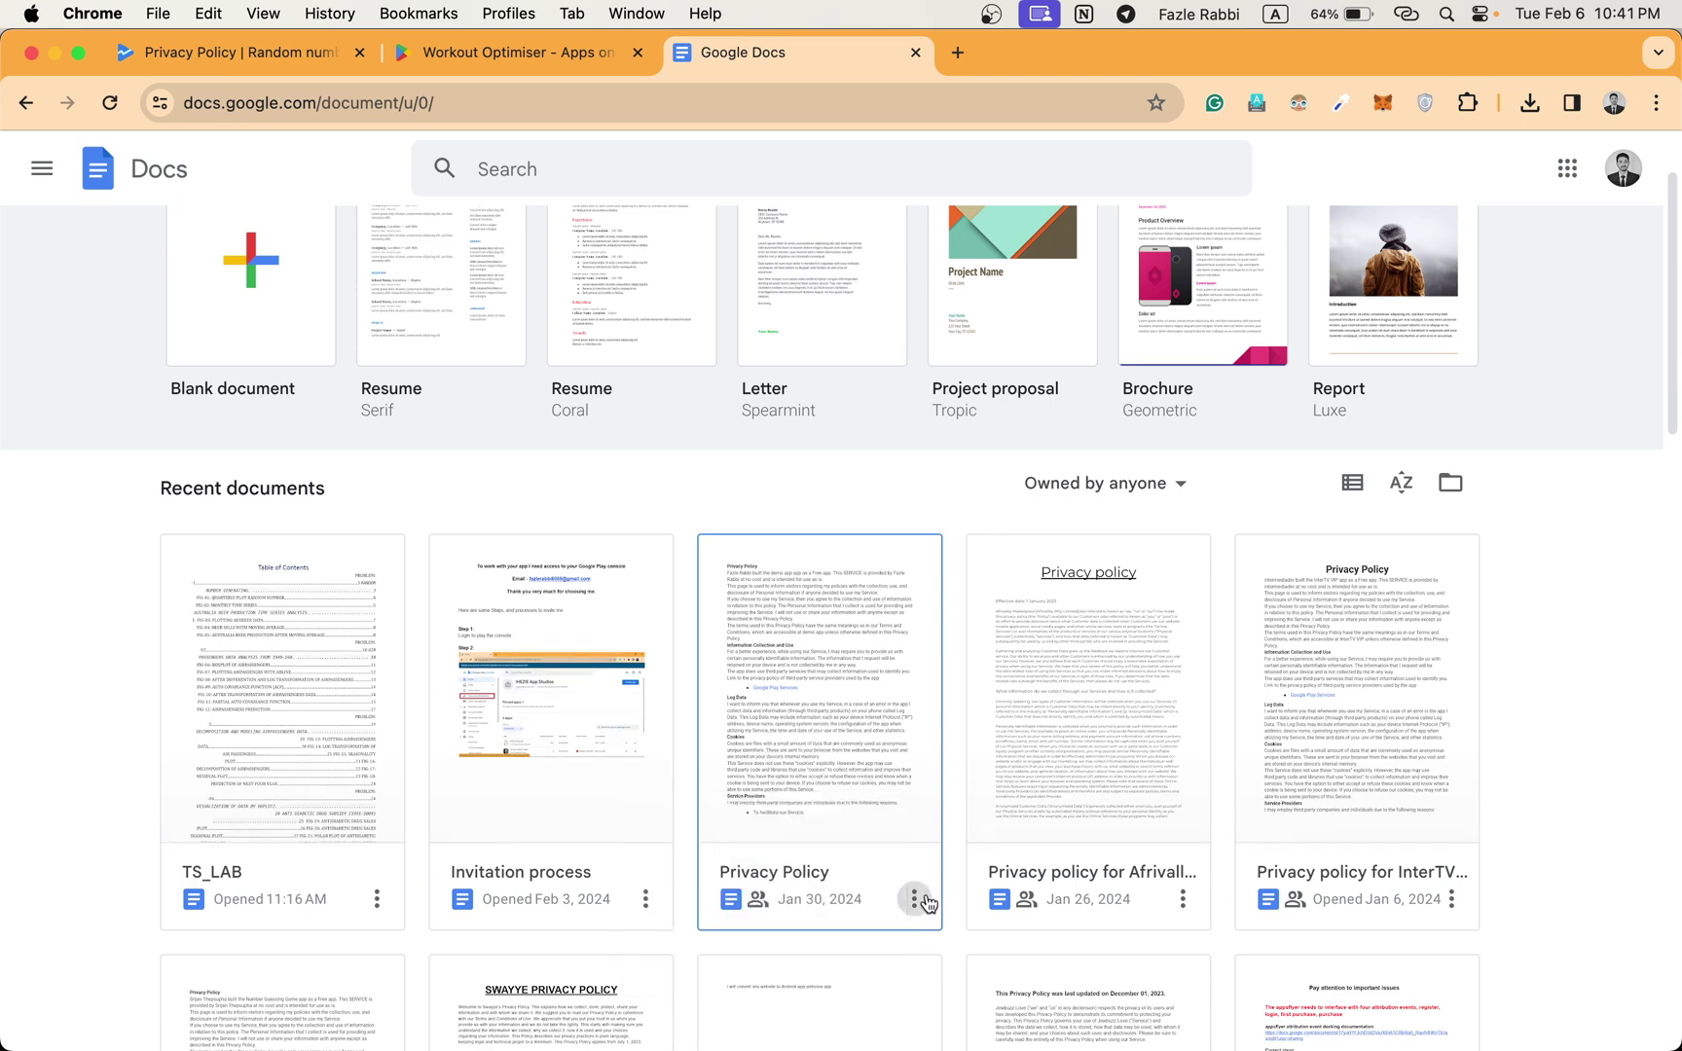
left_click(915, 902)
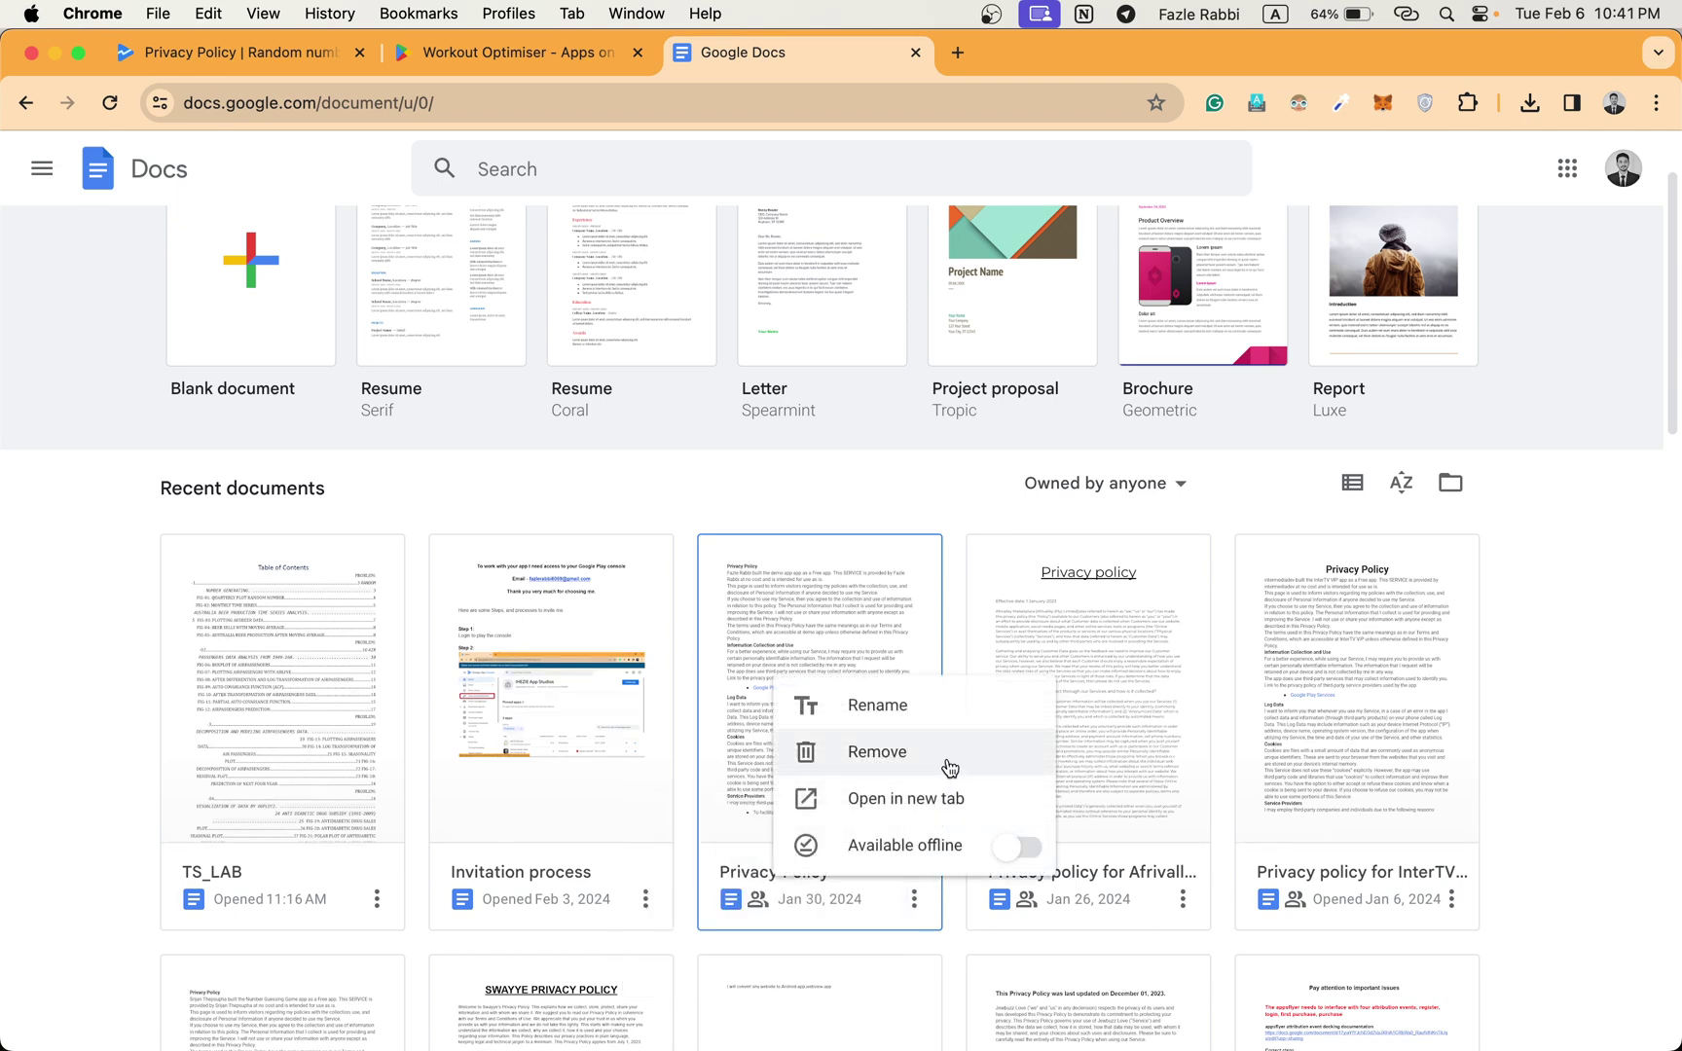
left_click(932, 804)
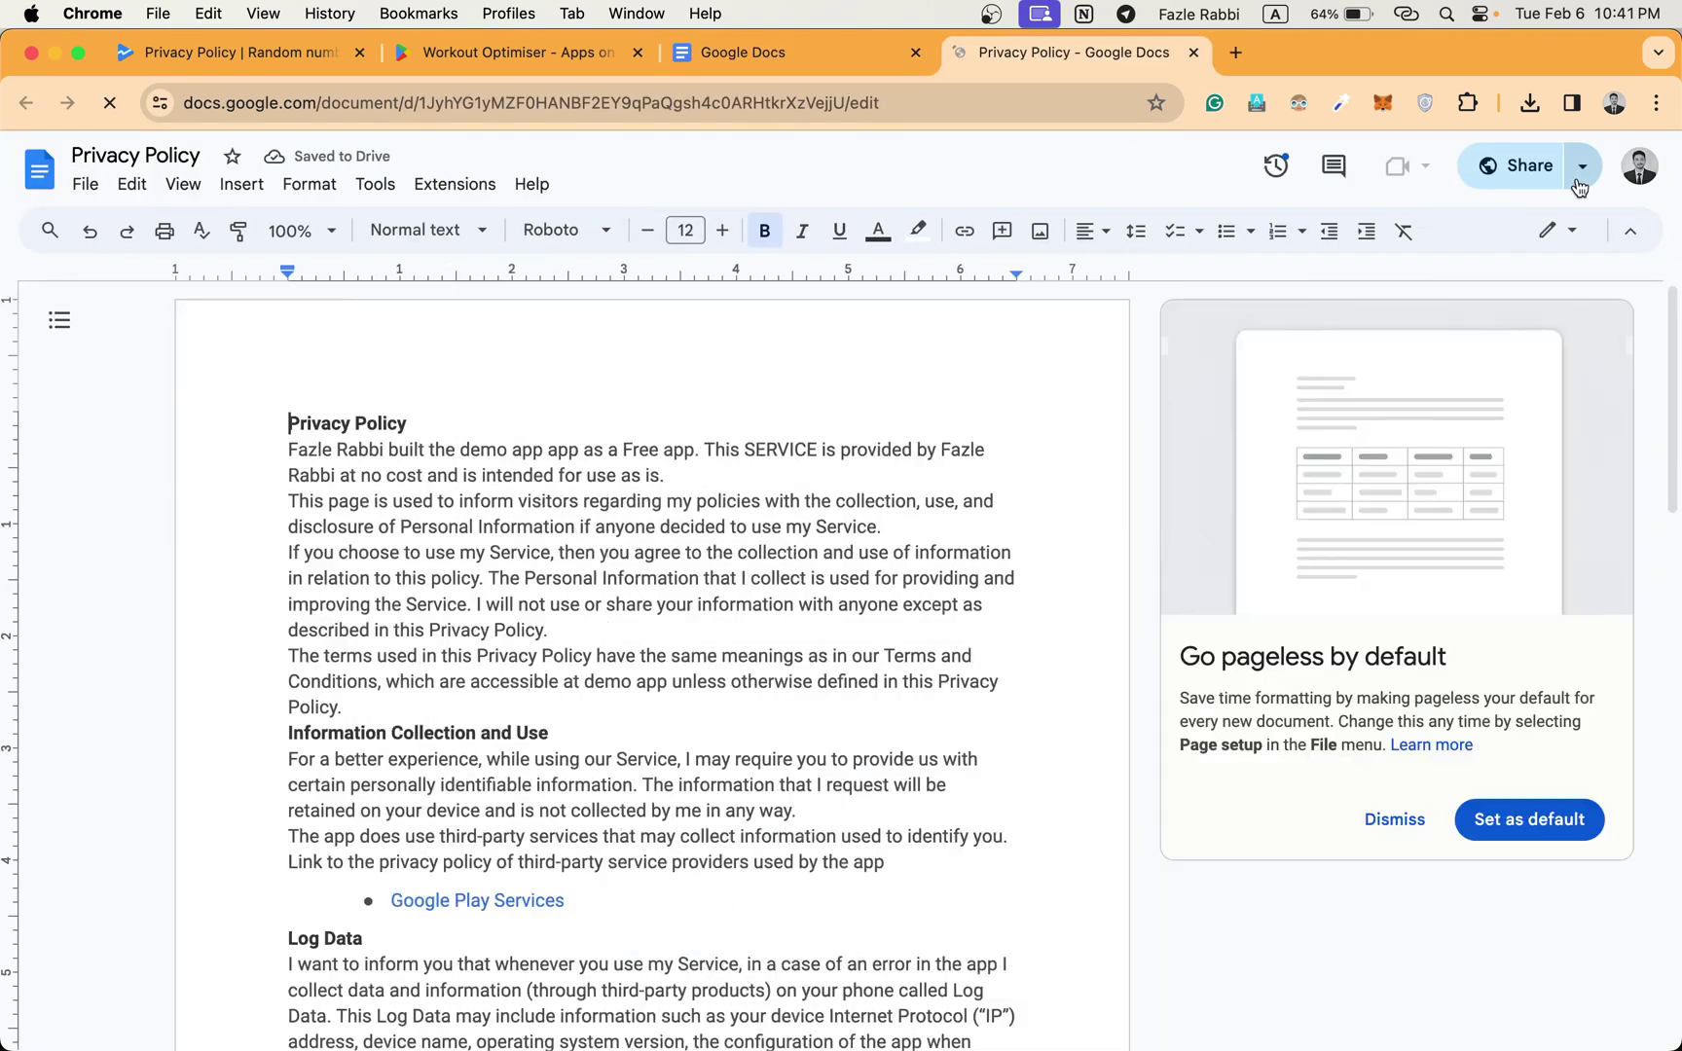
Copy the Privacy Policy's Anyone-with-the-link Viewer share link and go to the Workout Optimiser tab.
left_click(1582, 166)
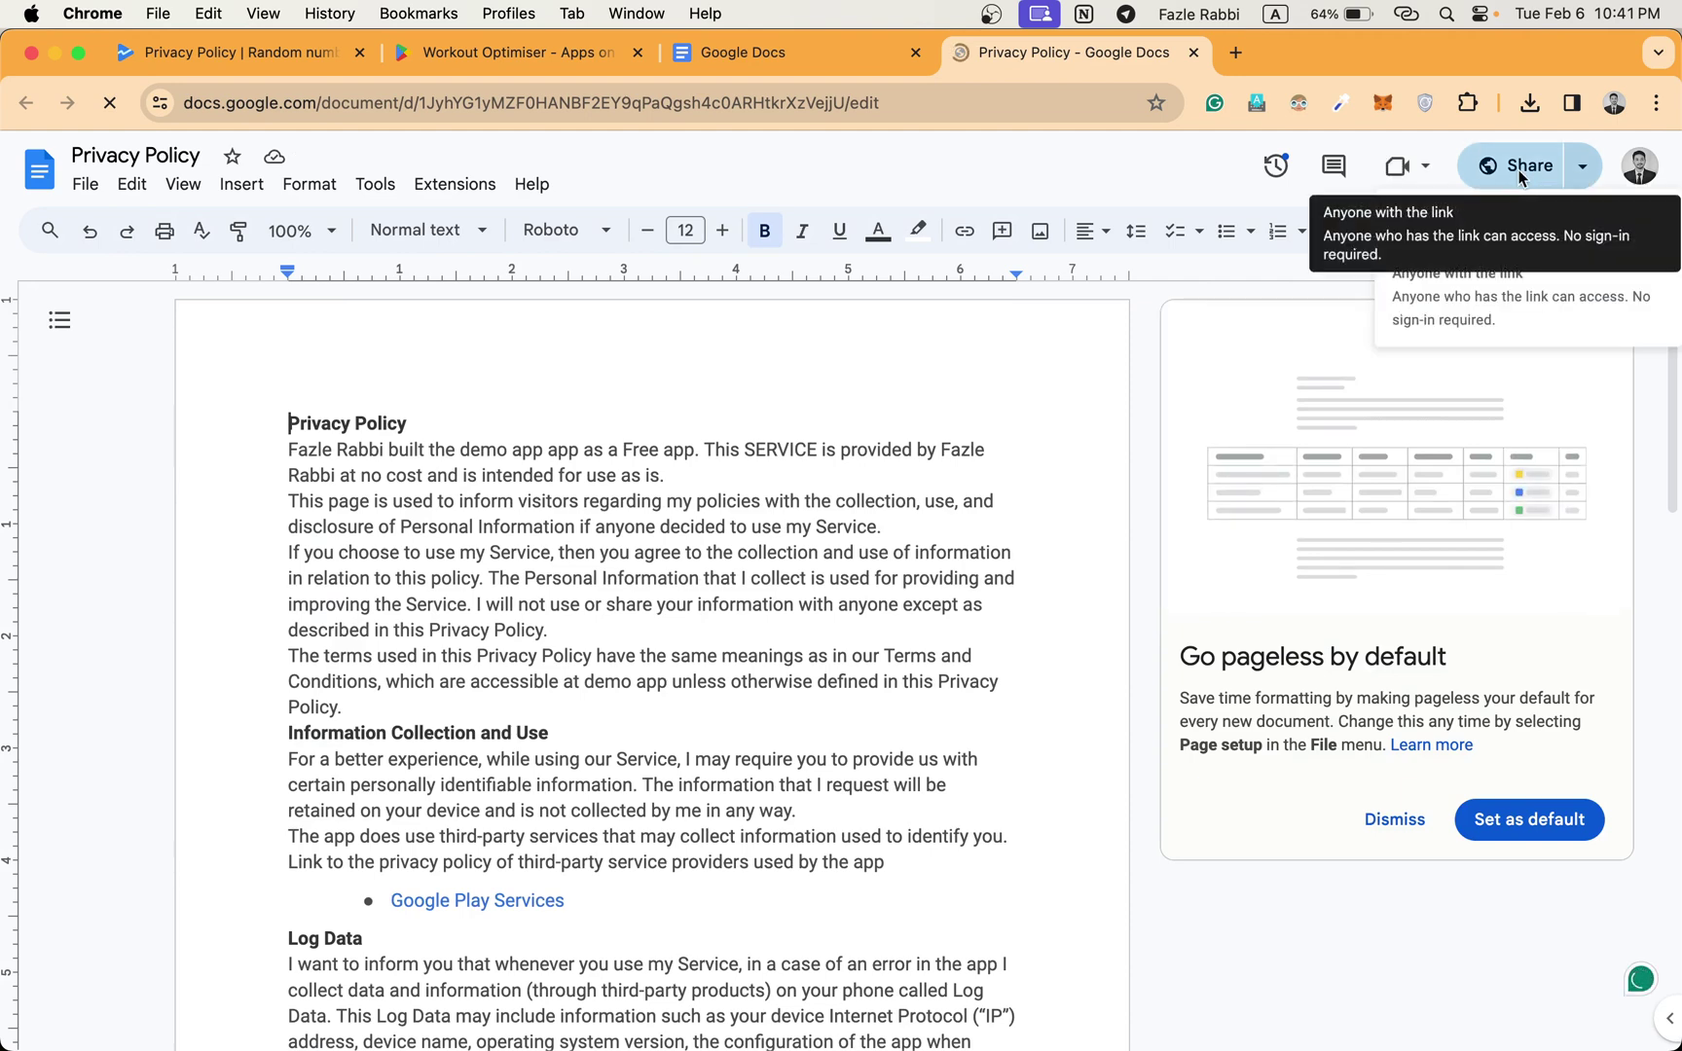
left_click(1520, 169)
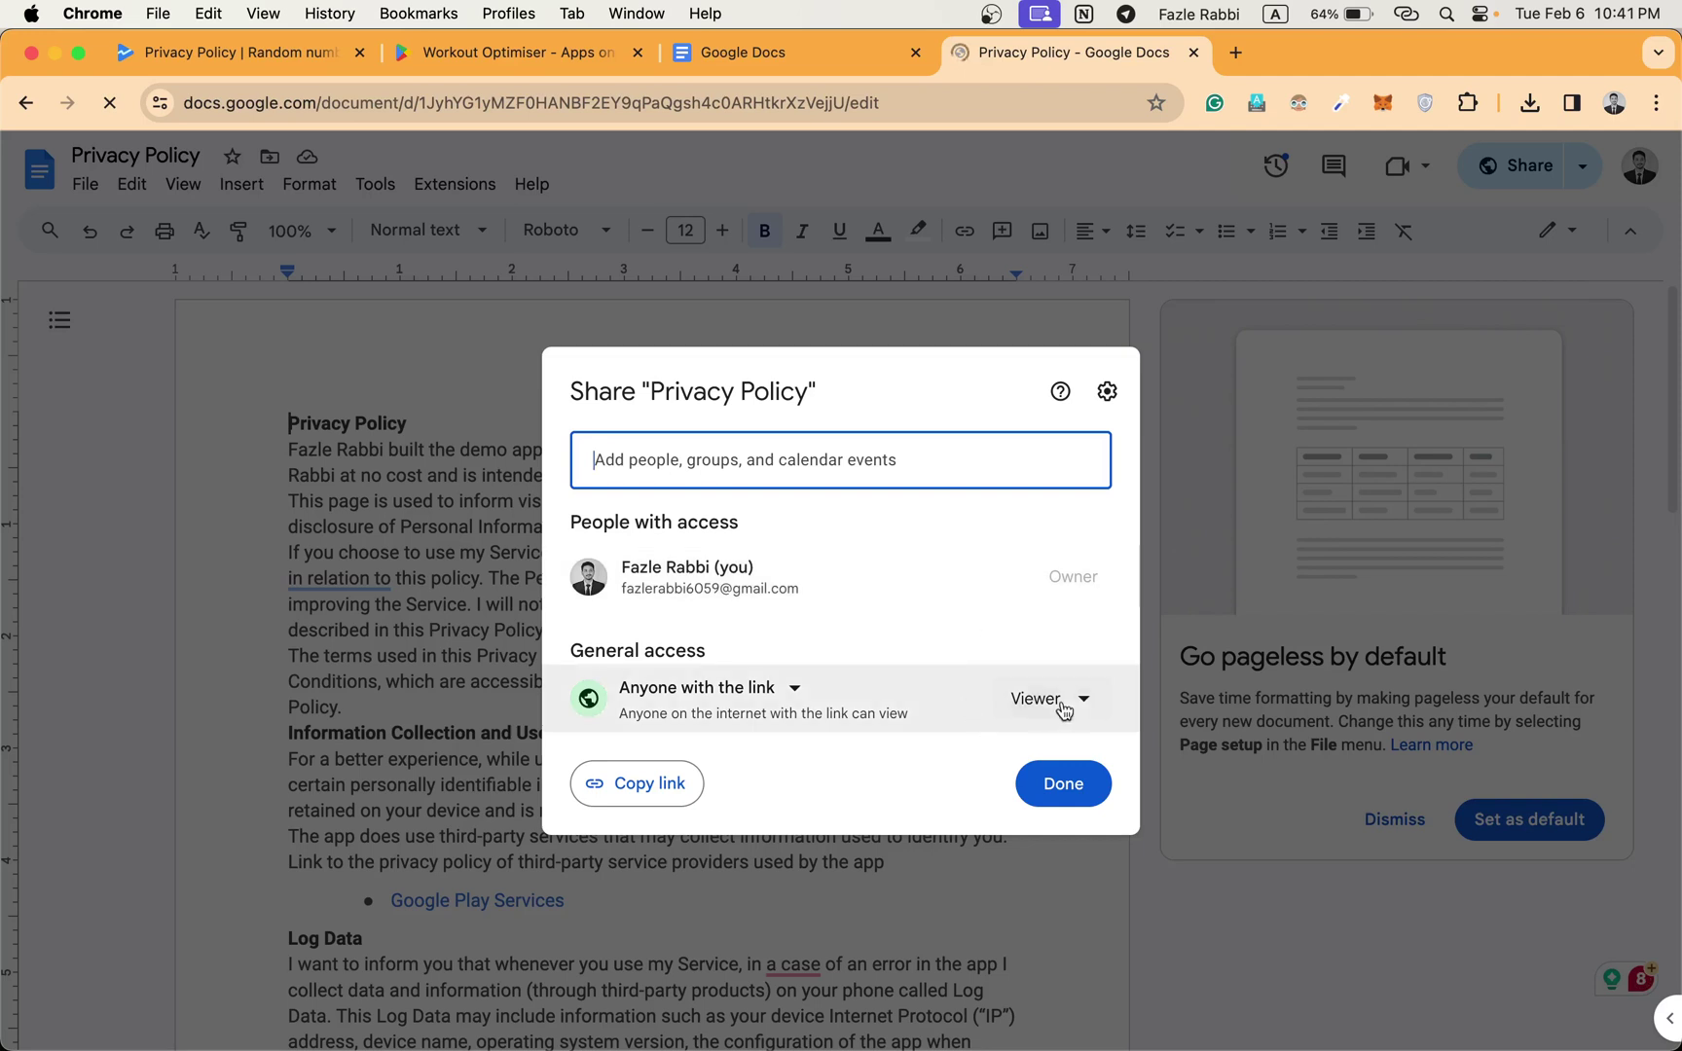
left_click(1068, 699)
left_click(1068, 791)
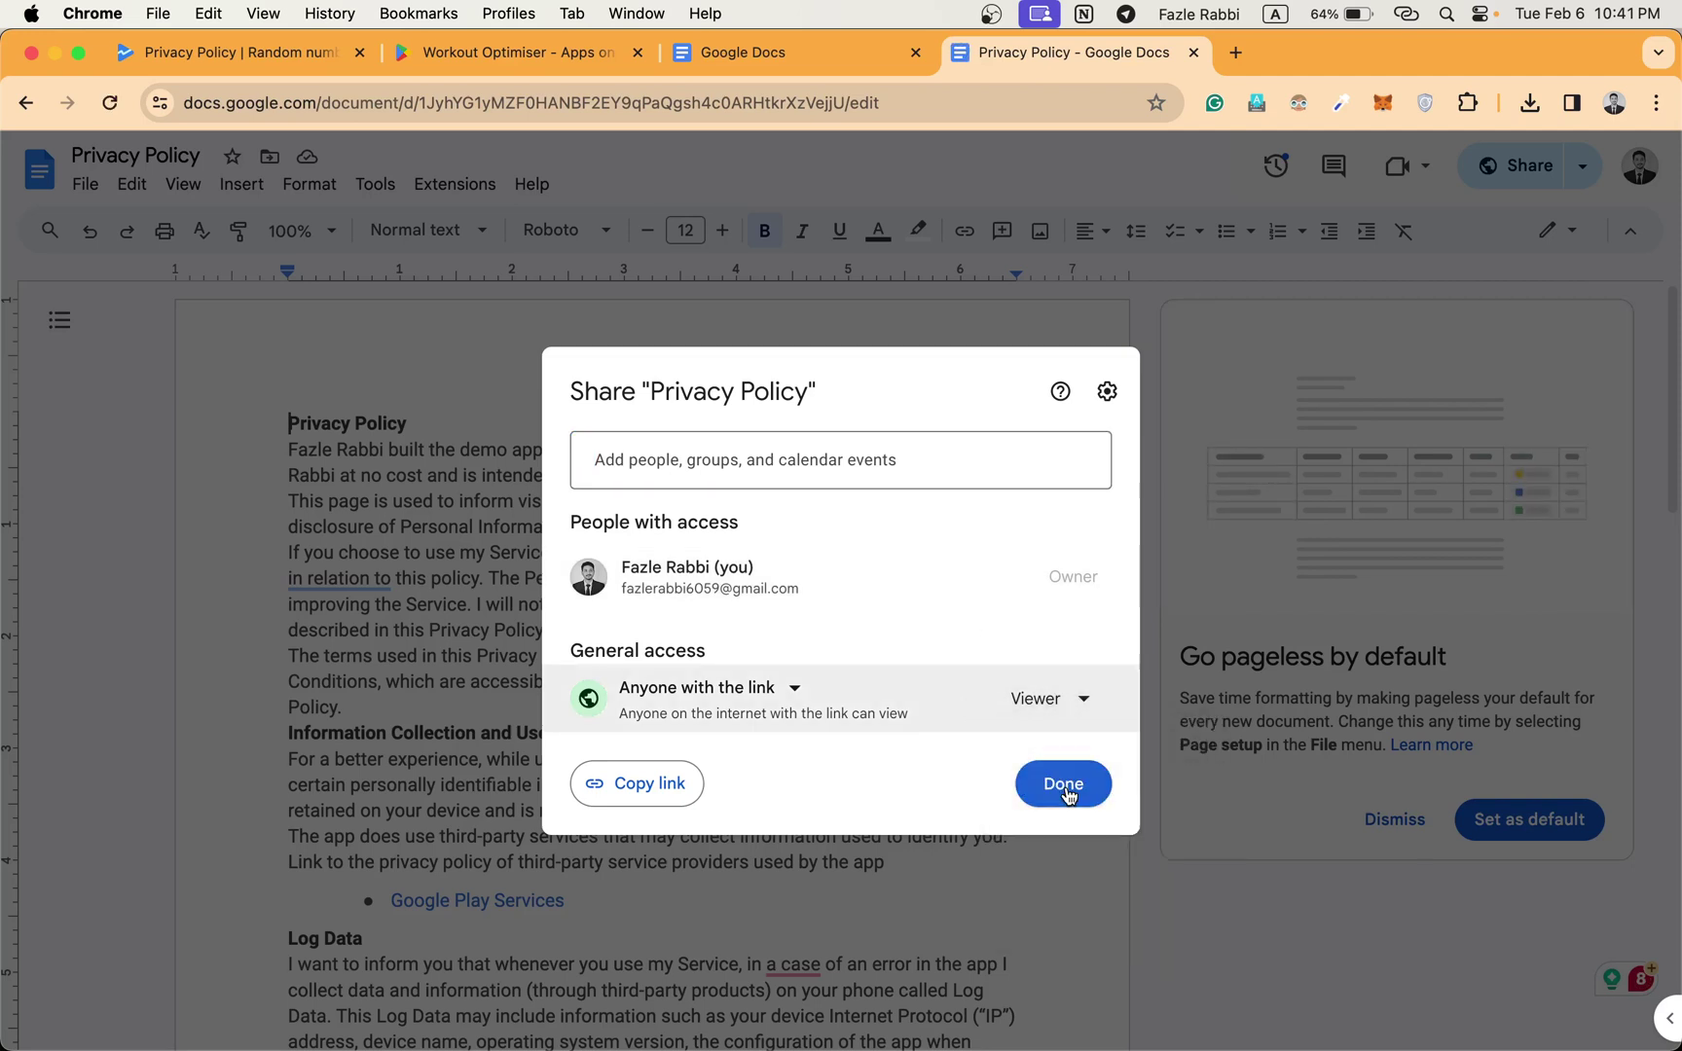
left_click(643, 788)
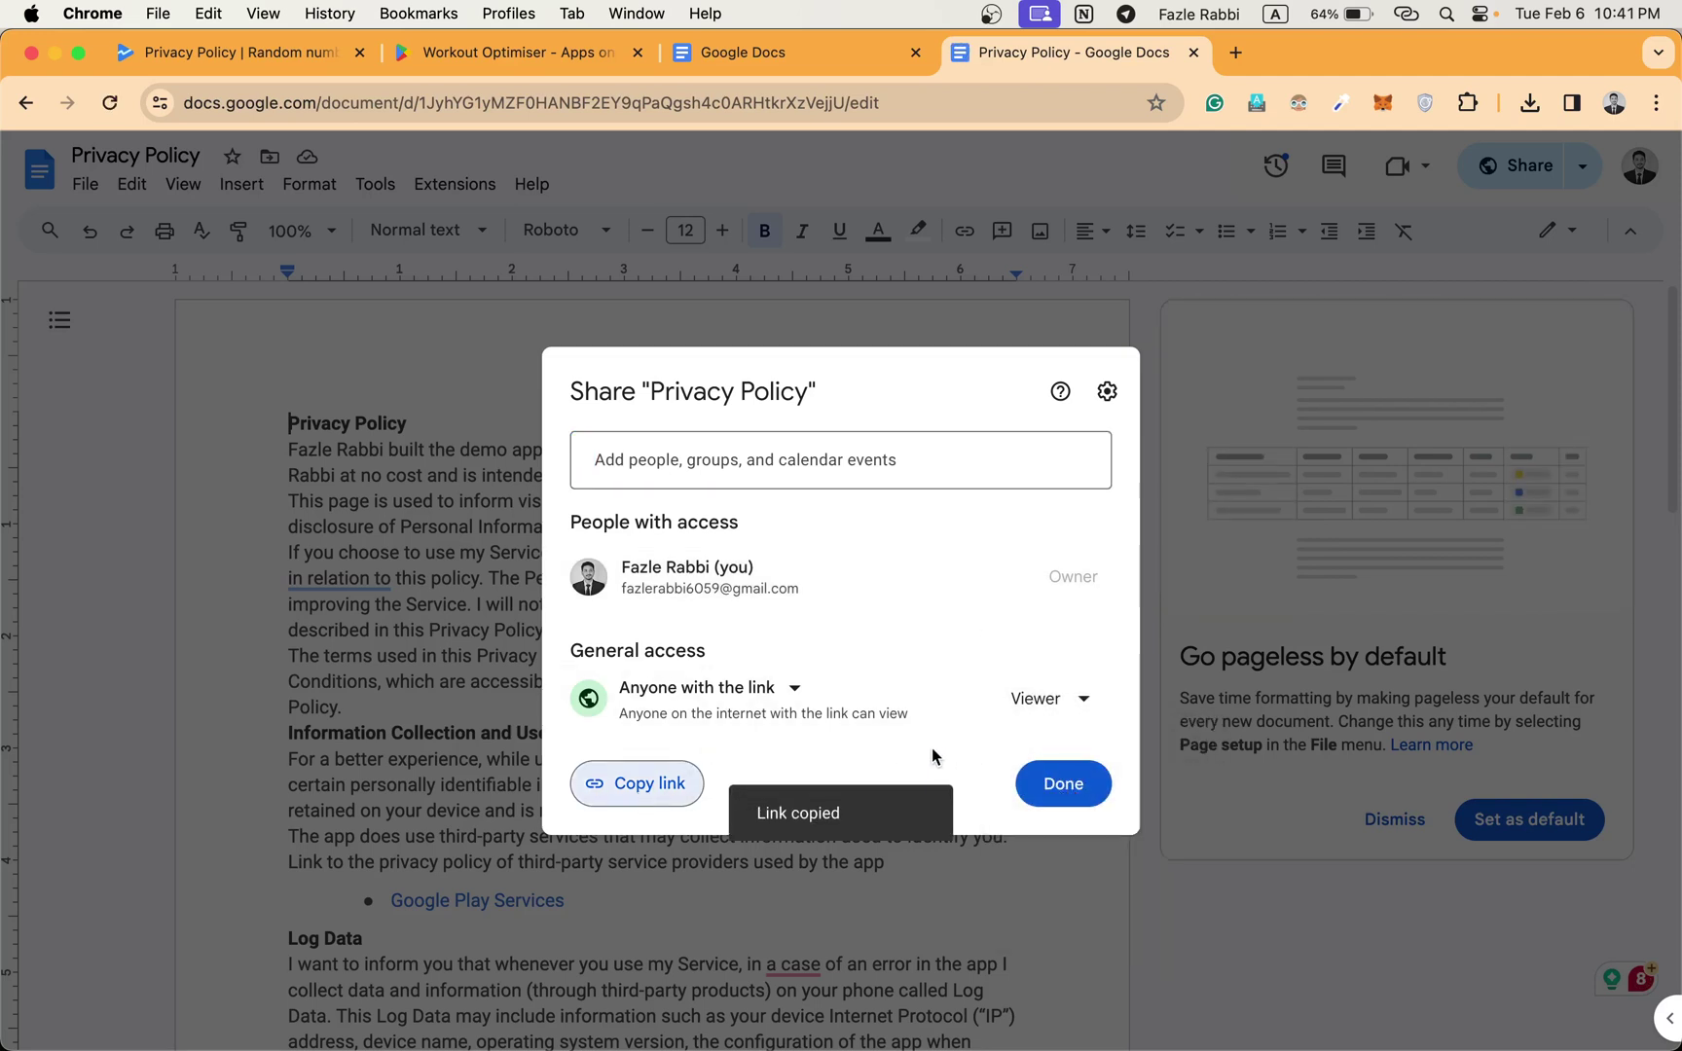
left_click(1063, 789)
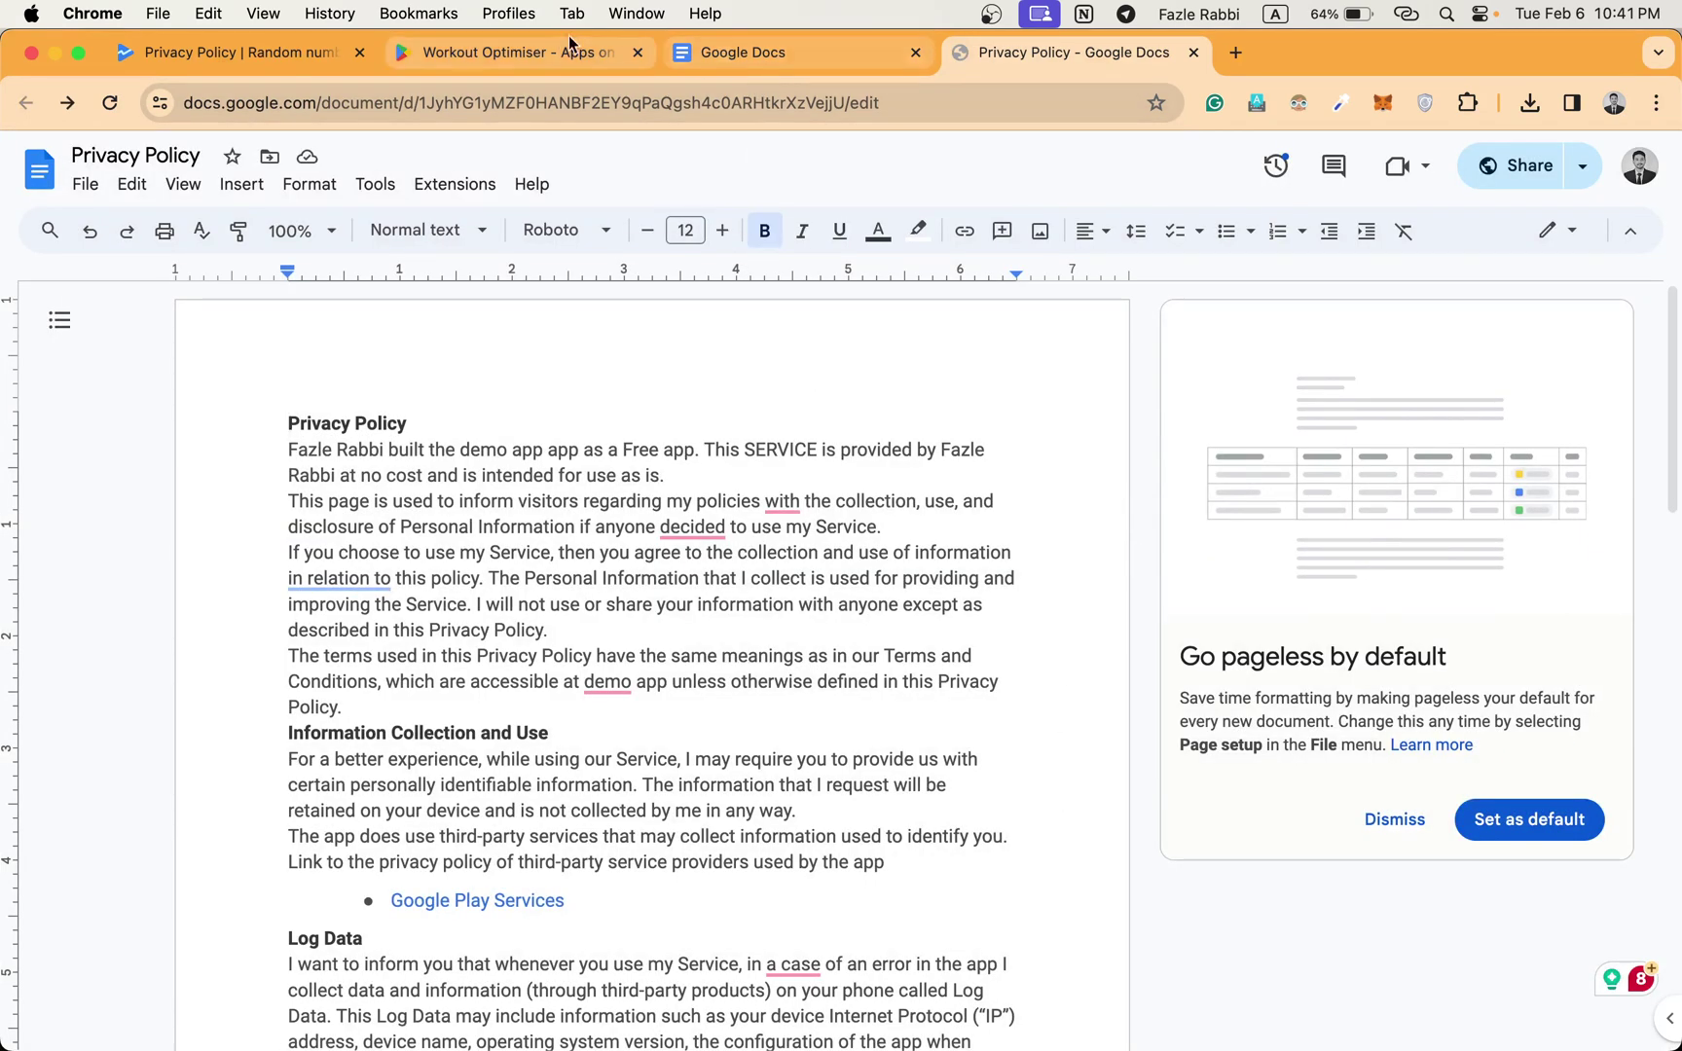
left_click(546, 51)
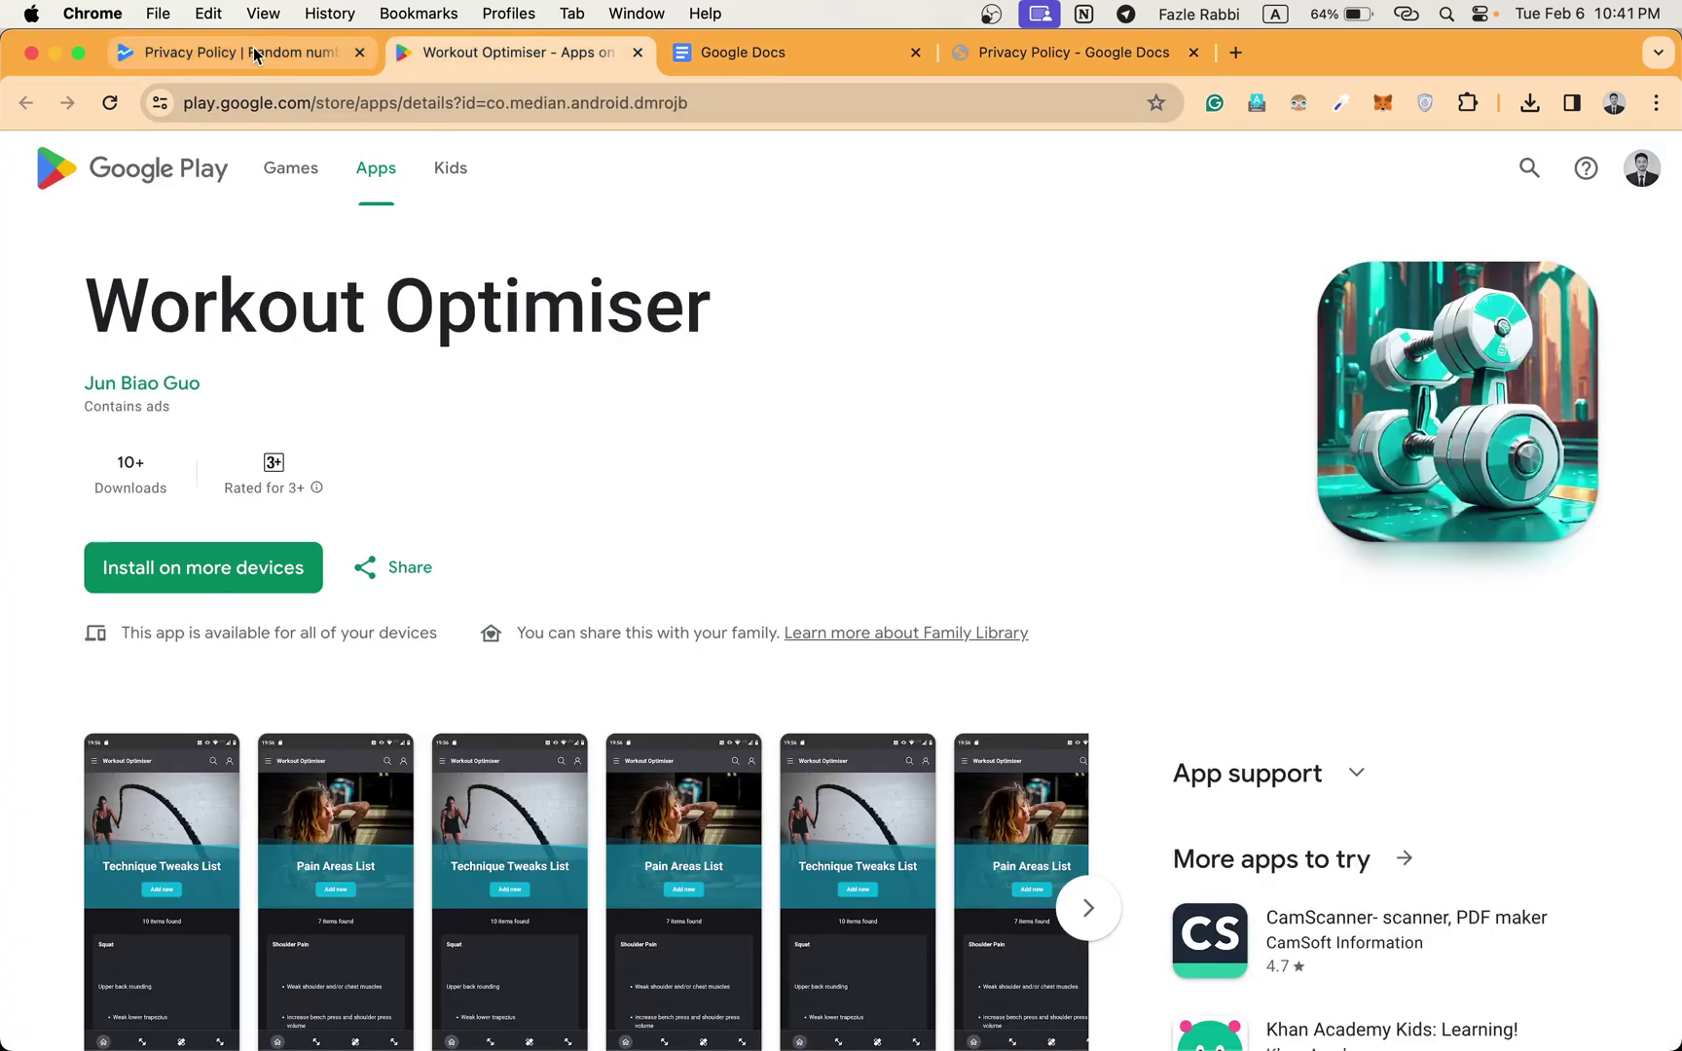
Paste the Docs link as the privacy policy URL, save, and return to the Dashboard.
left_click(255, 53)
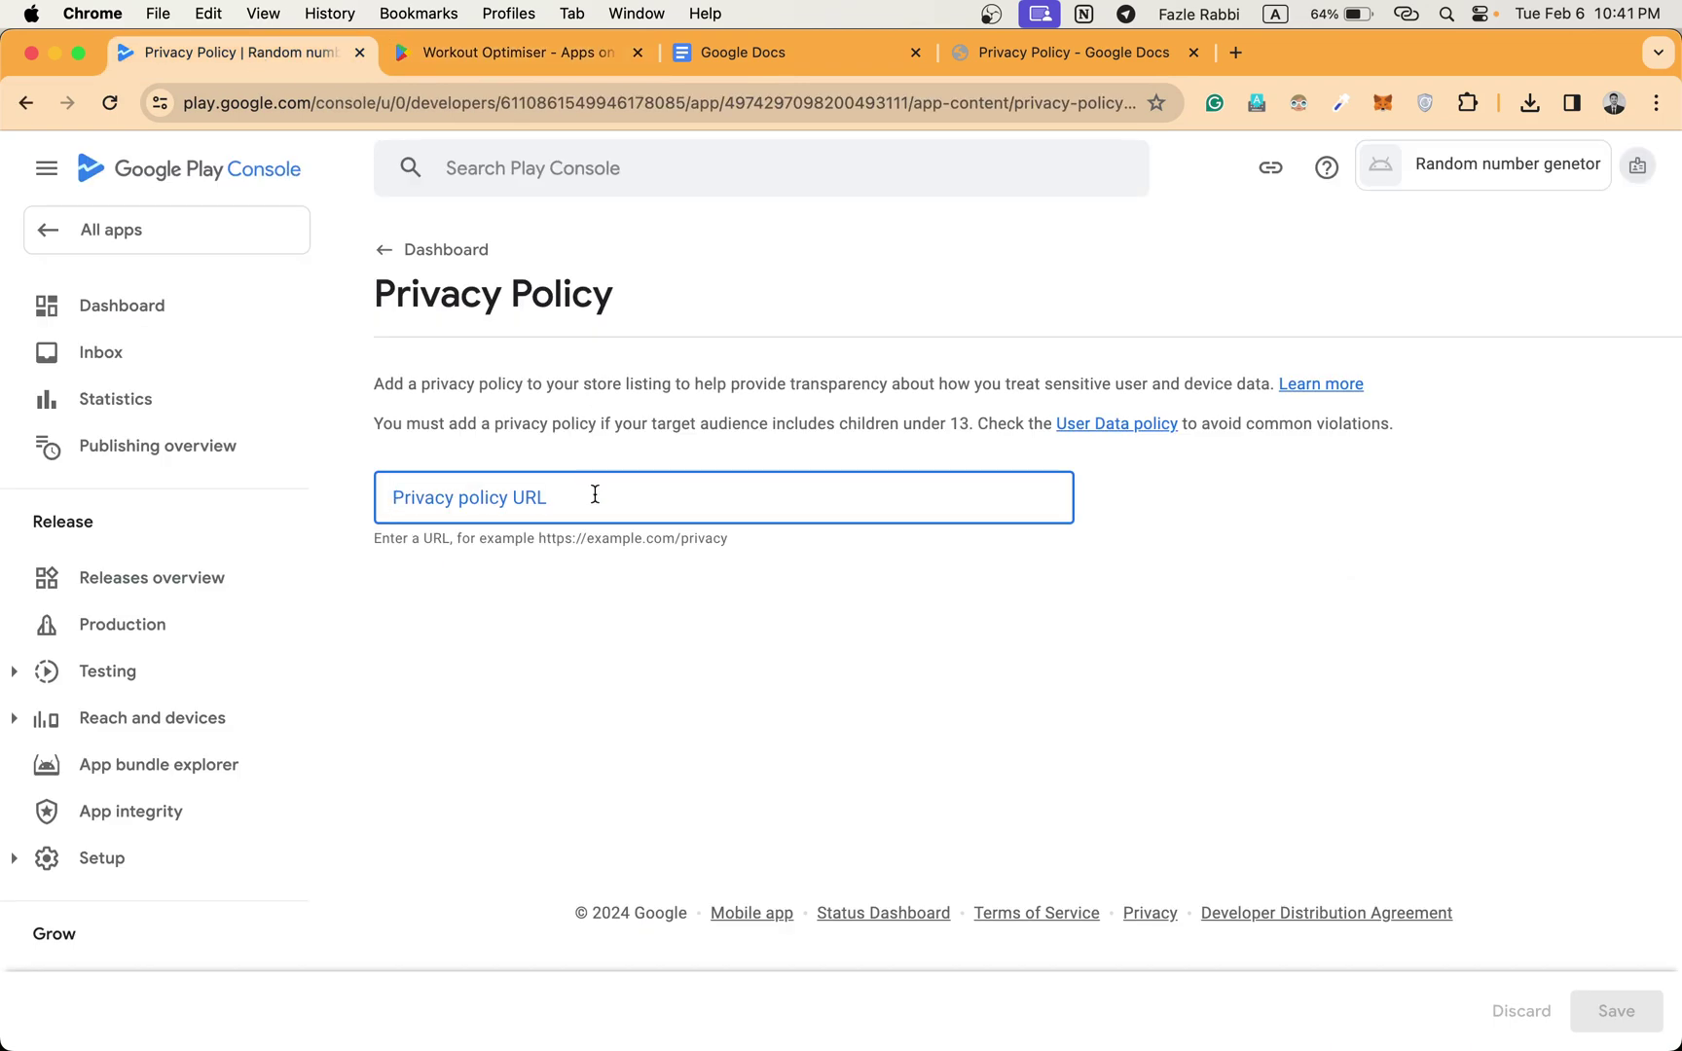
key("super+v")
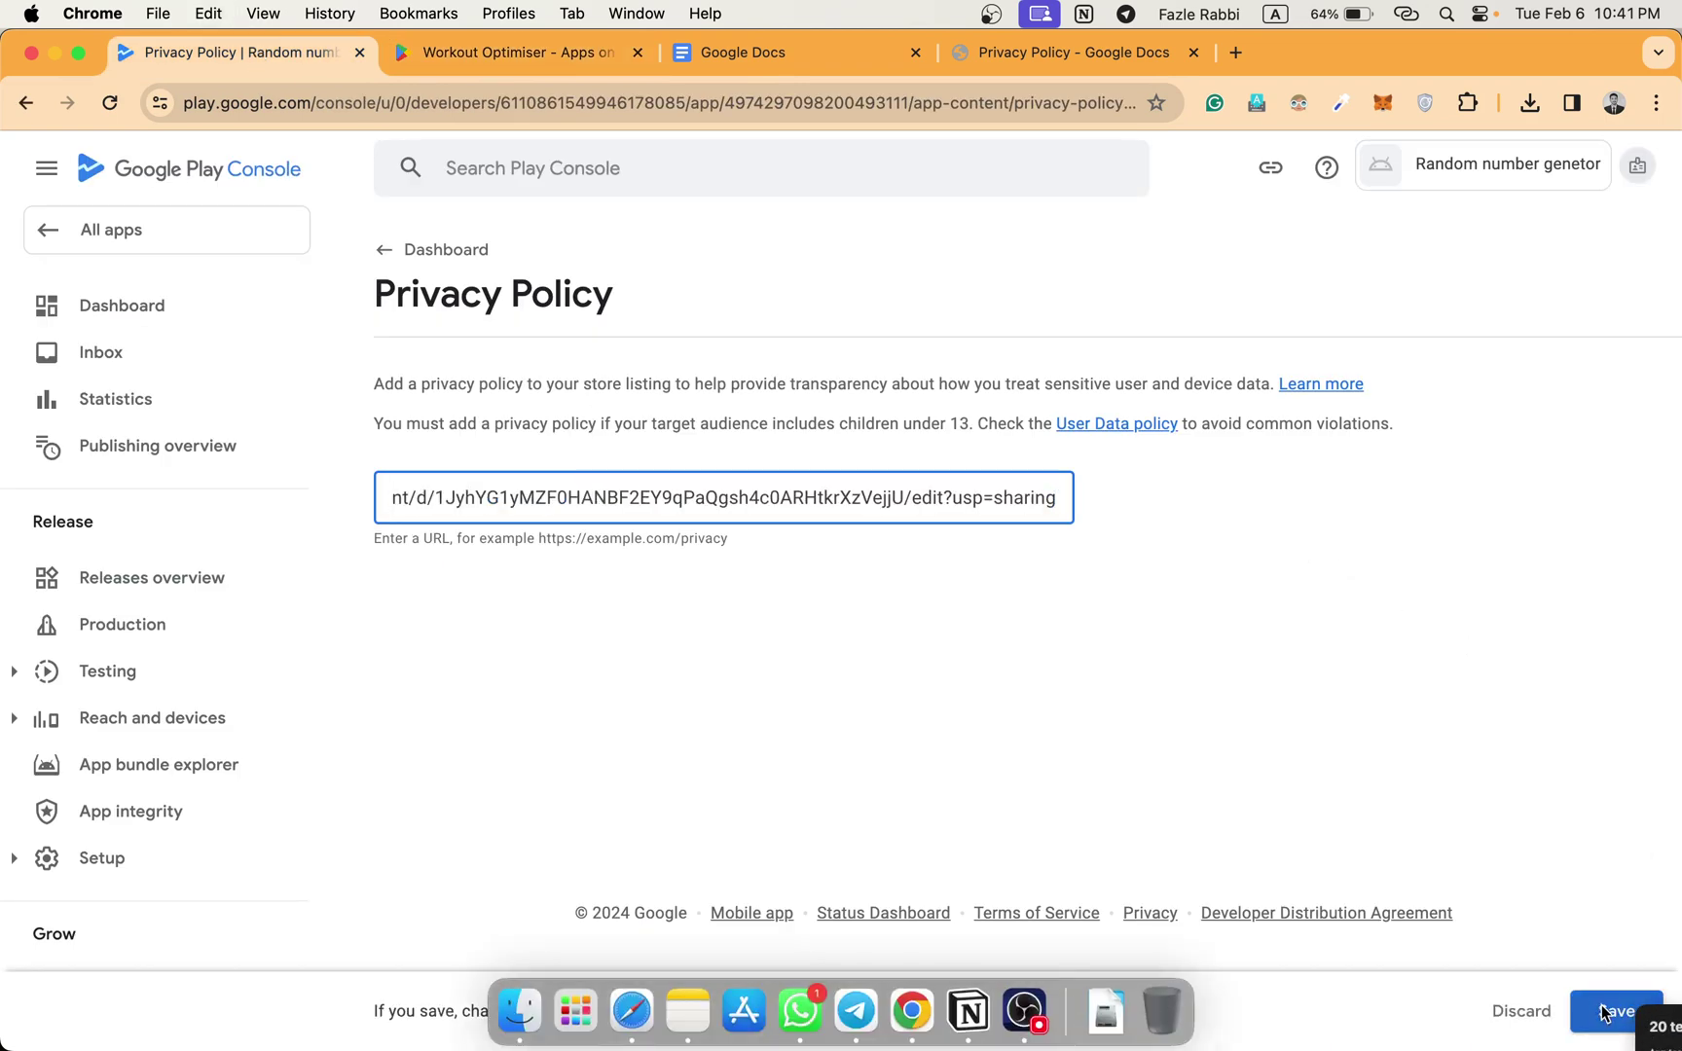
left_click(1622, 1009)
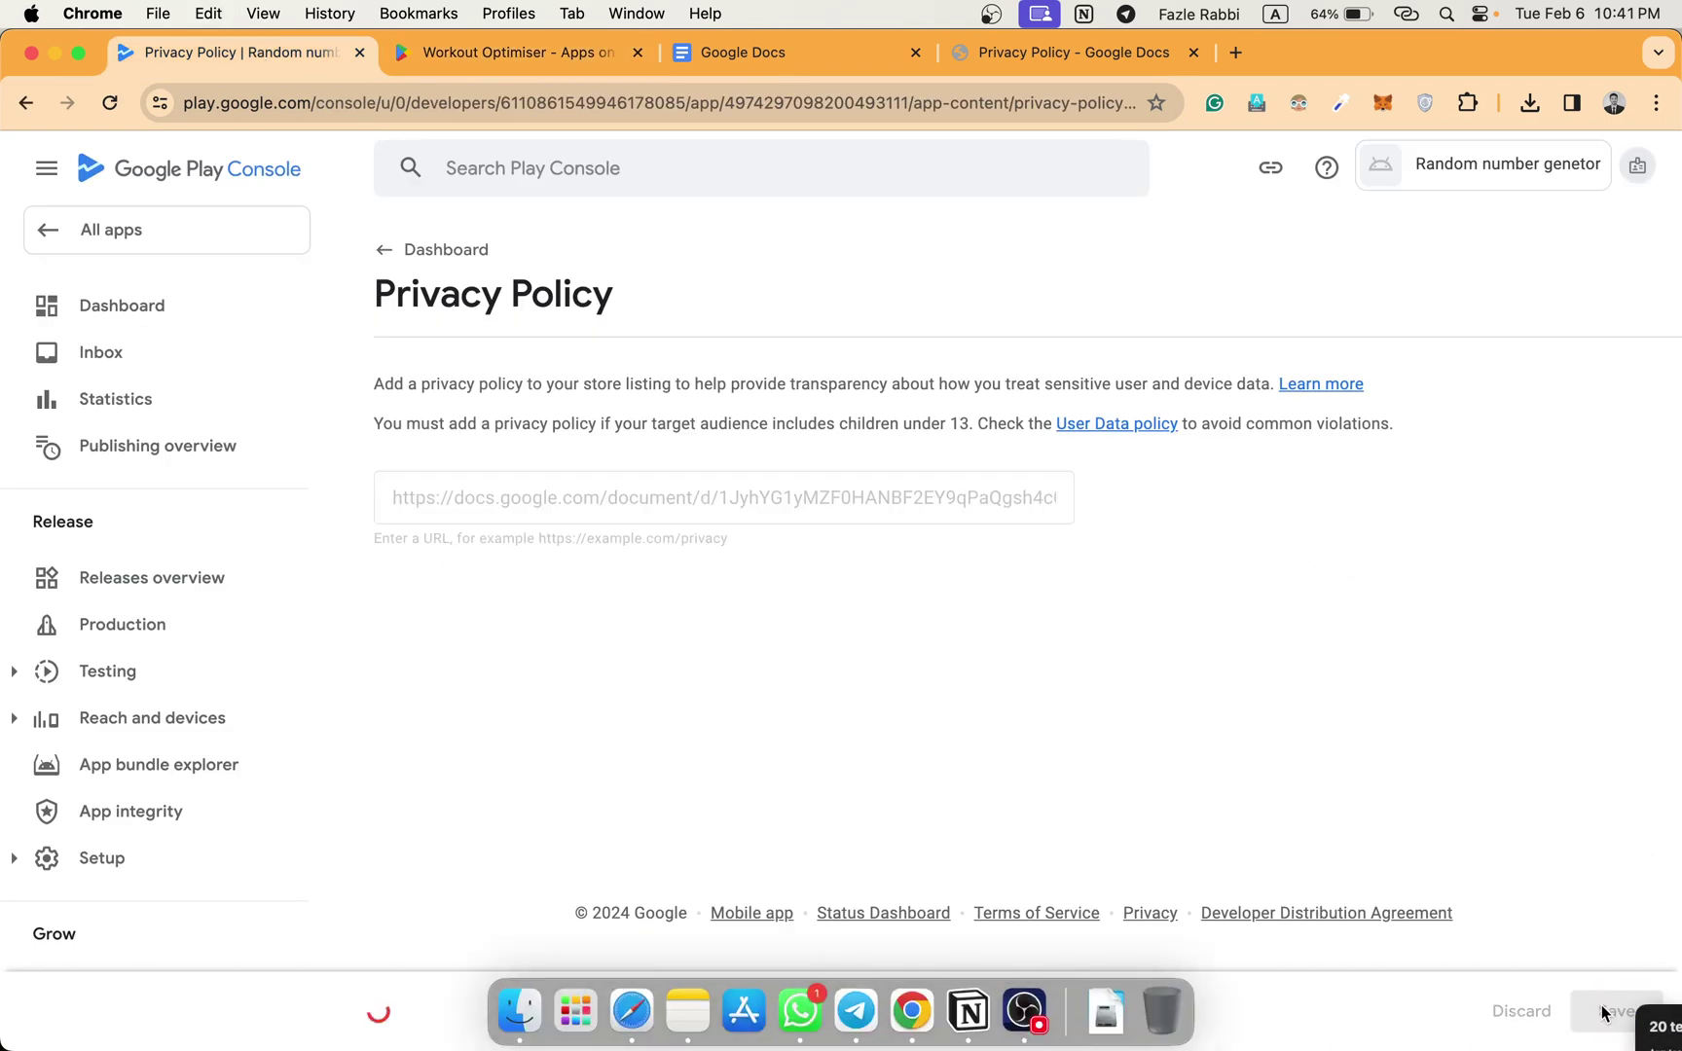
left_click(406, 251)
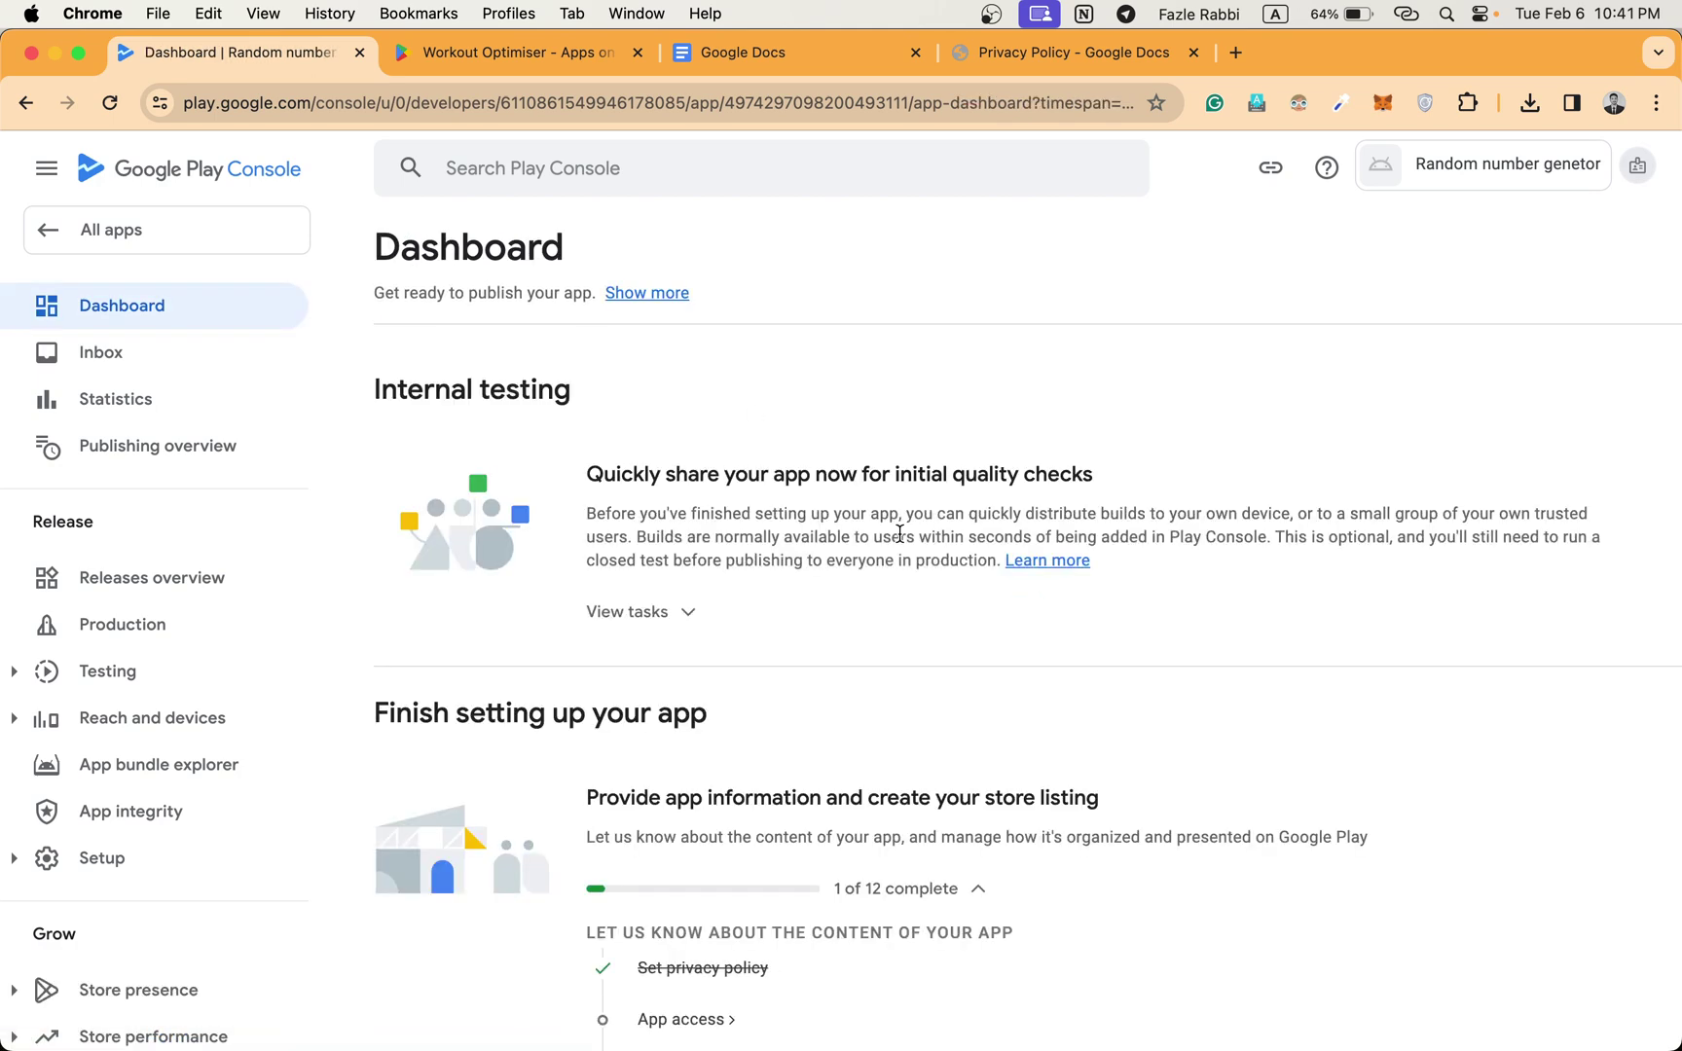
Declare in App access that all functionality is available without restrictions, save, and return to the Dashboard.
scroll(899, 534, "down", 5)
left_click(687, 813)
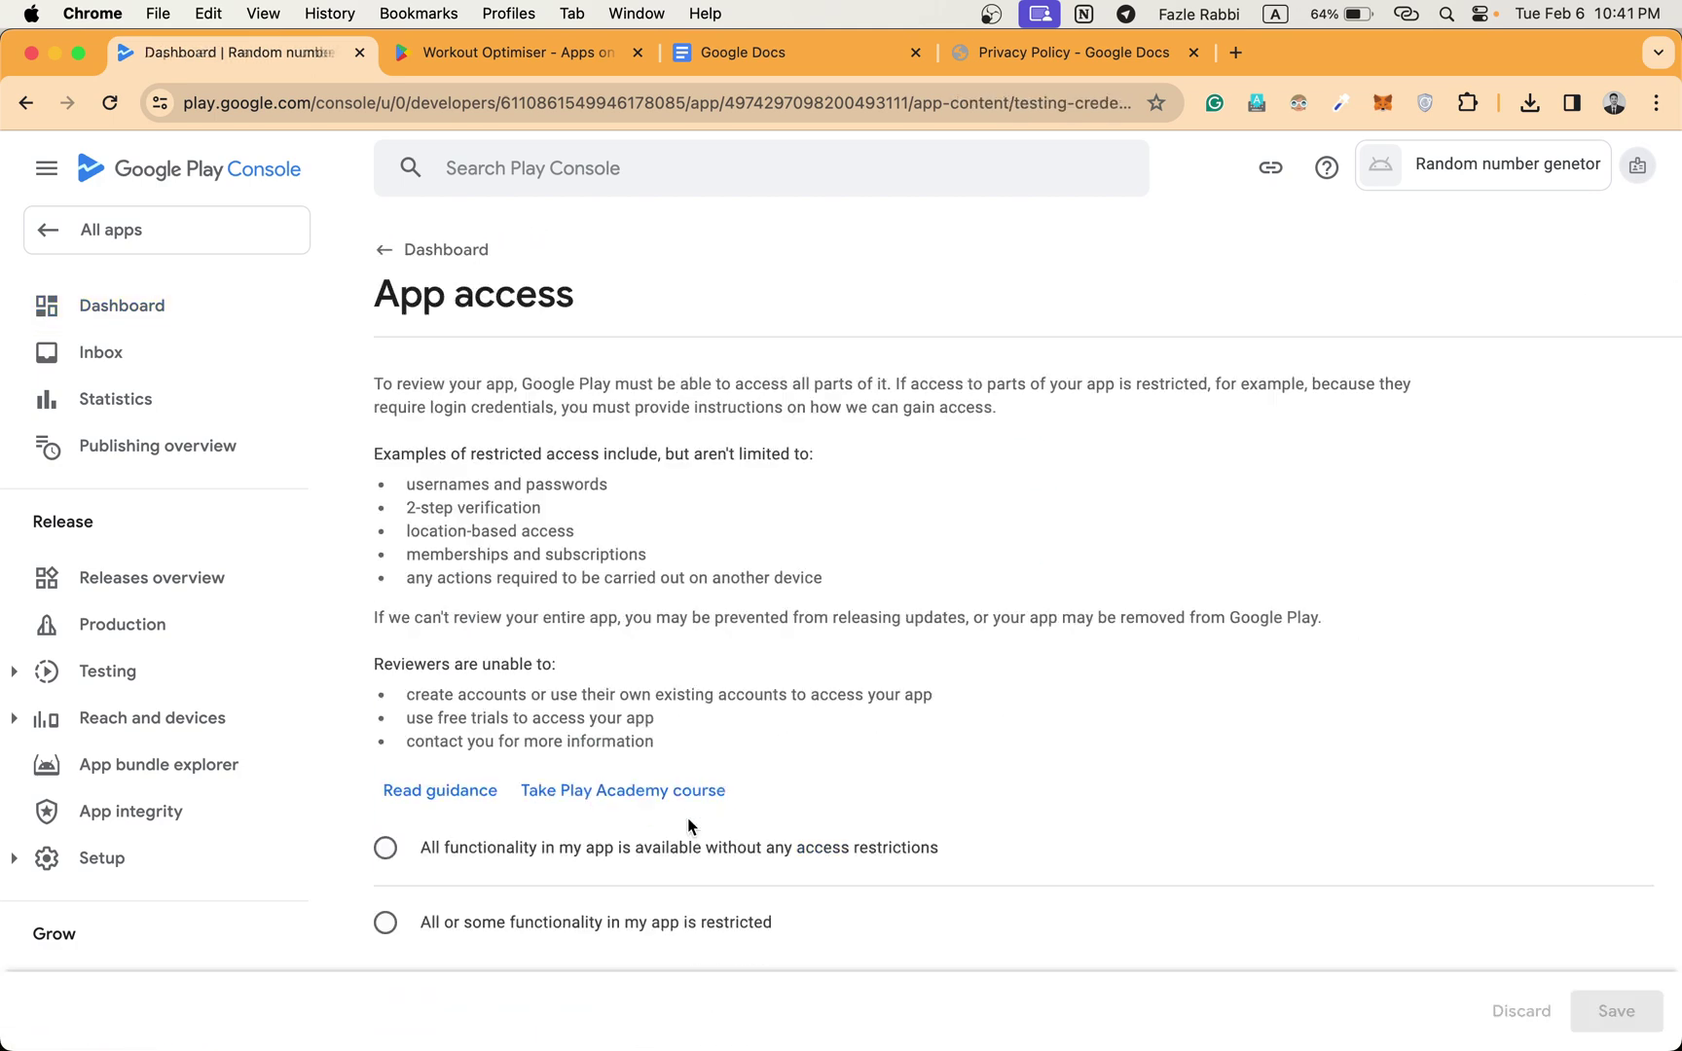
scroll(661, 823, "down", 3)
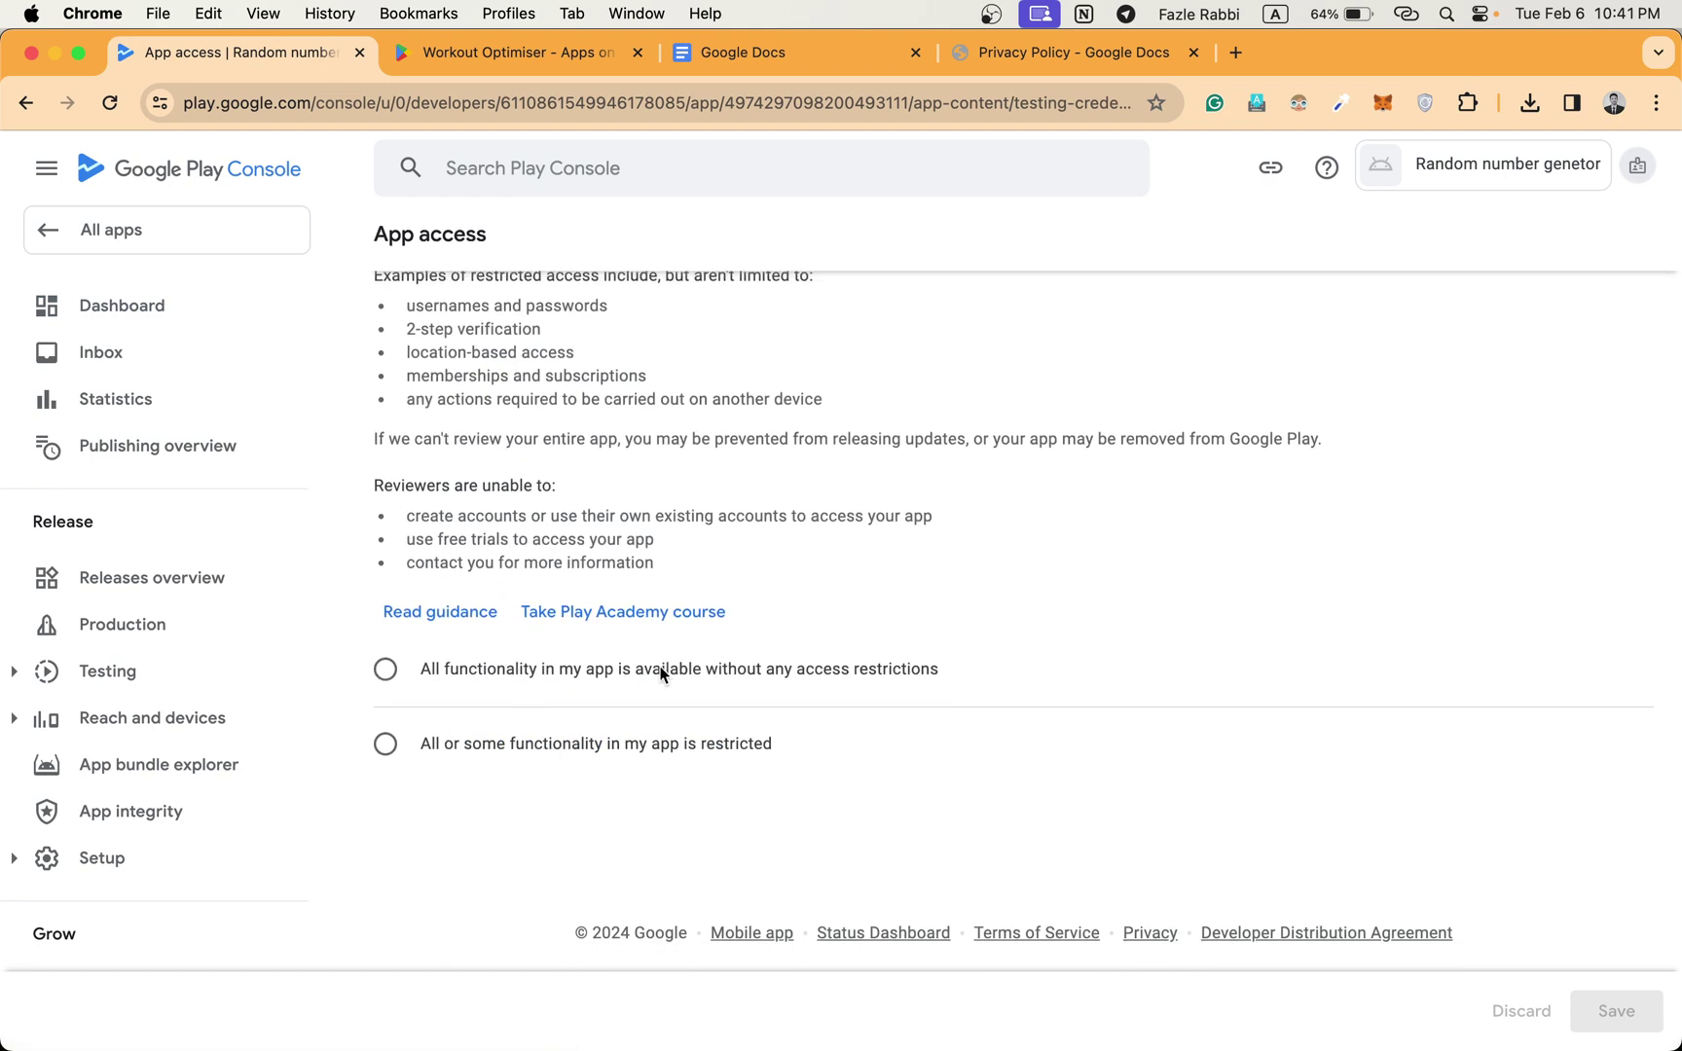
left_click(720, 675)
left_click(1615, 1011)
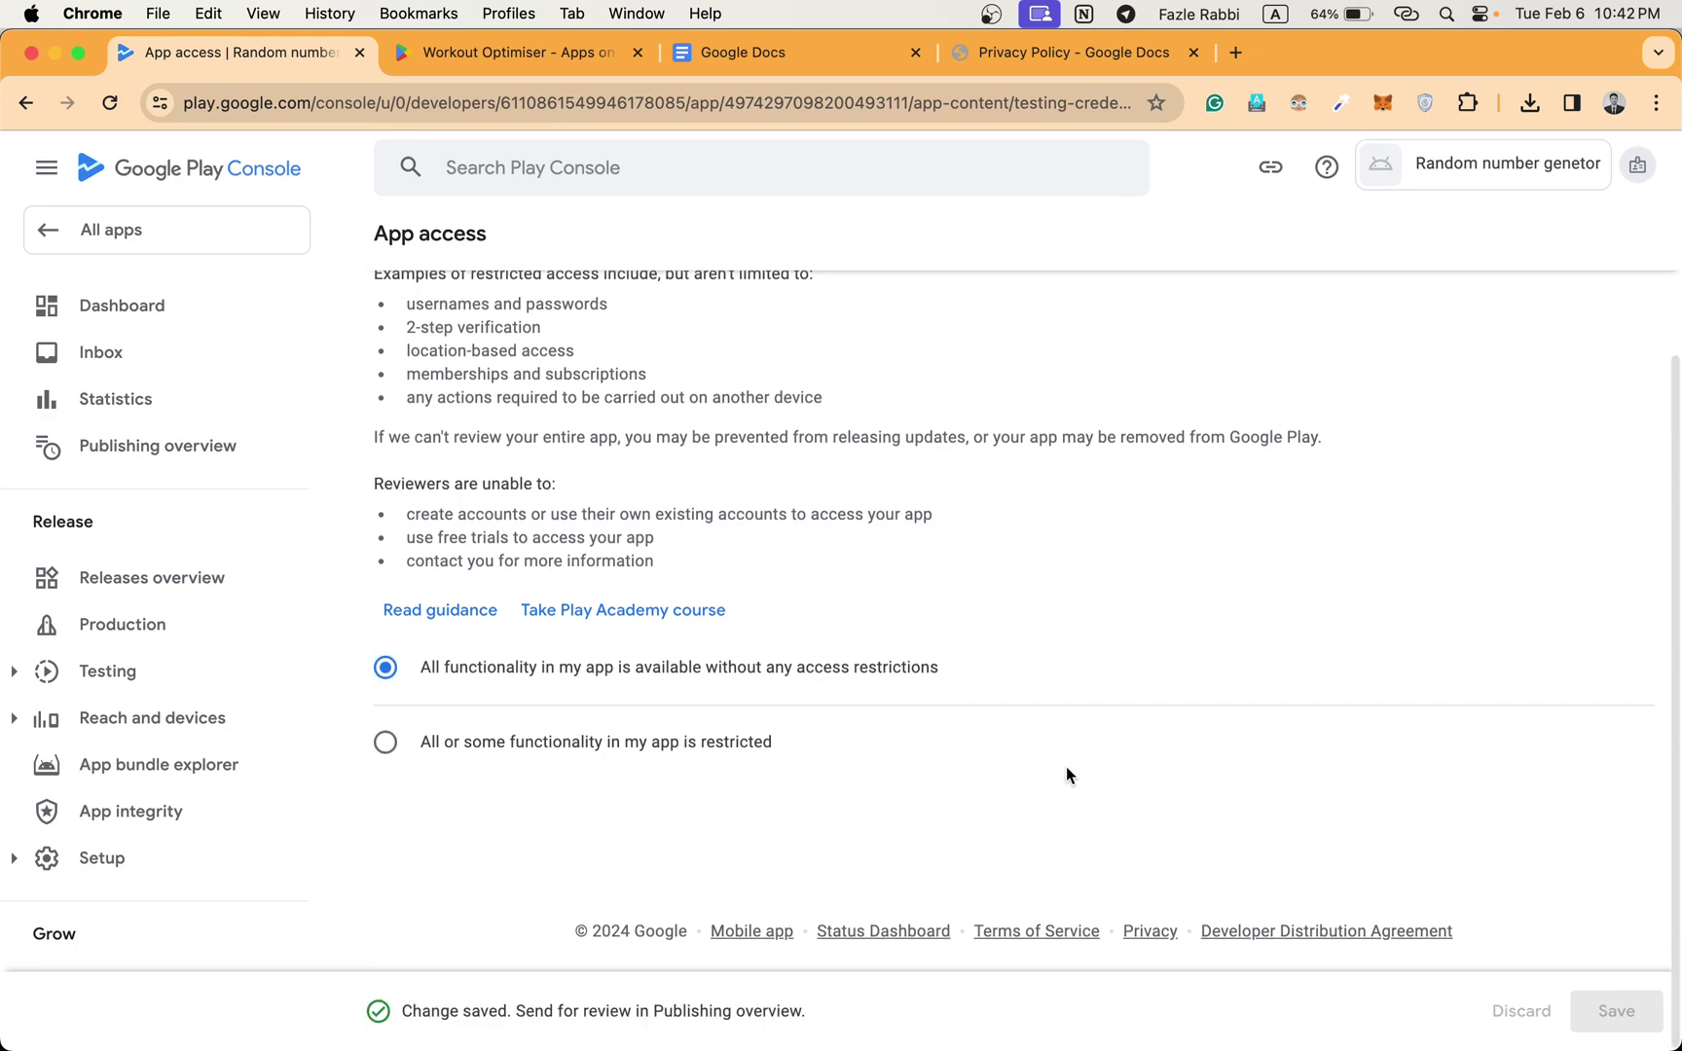
scroll(1066, 766, "up", 3)
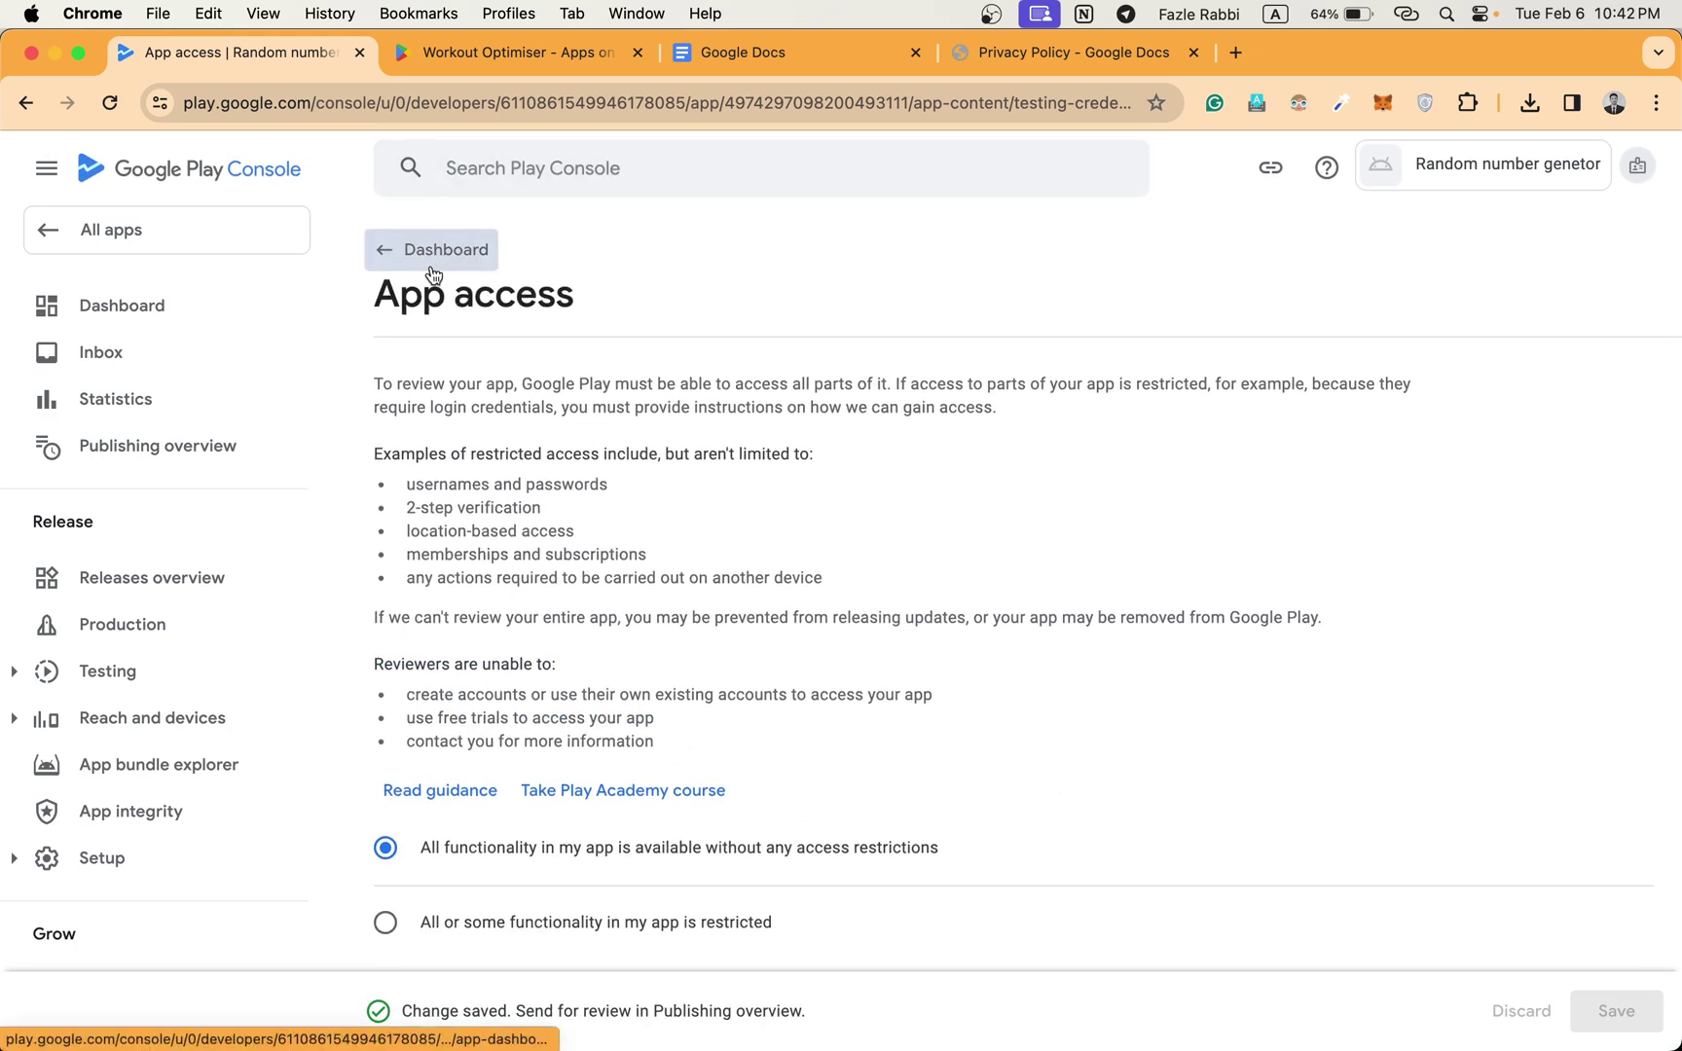
left_click(435, 259)
scroll(776, 366, "down", 4)
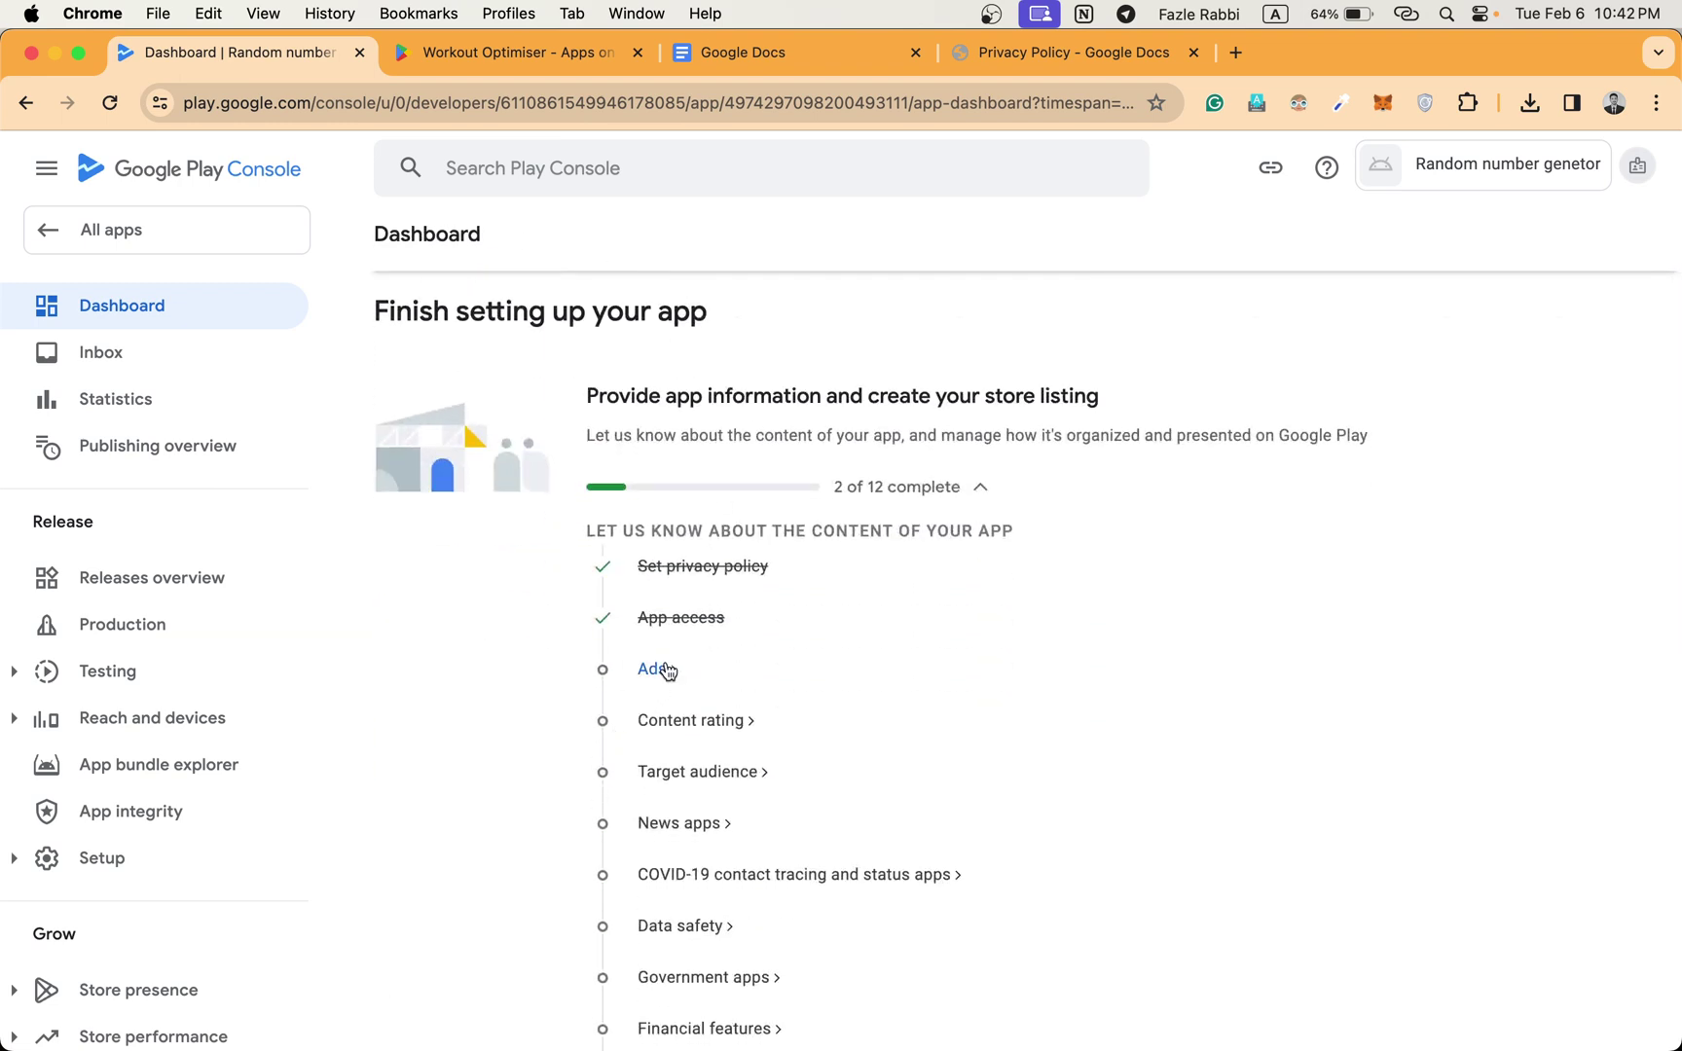
Answer 'No, my app does not contain ads' in the Ads declaration, save, and return to the Dashboard.
left_click(668, 670)
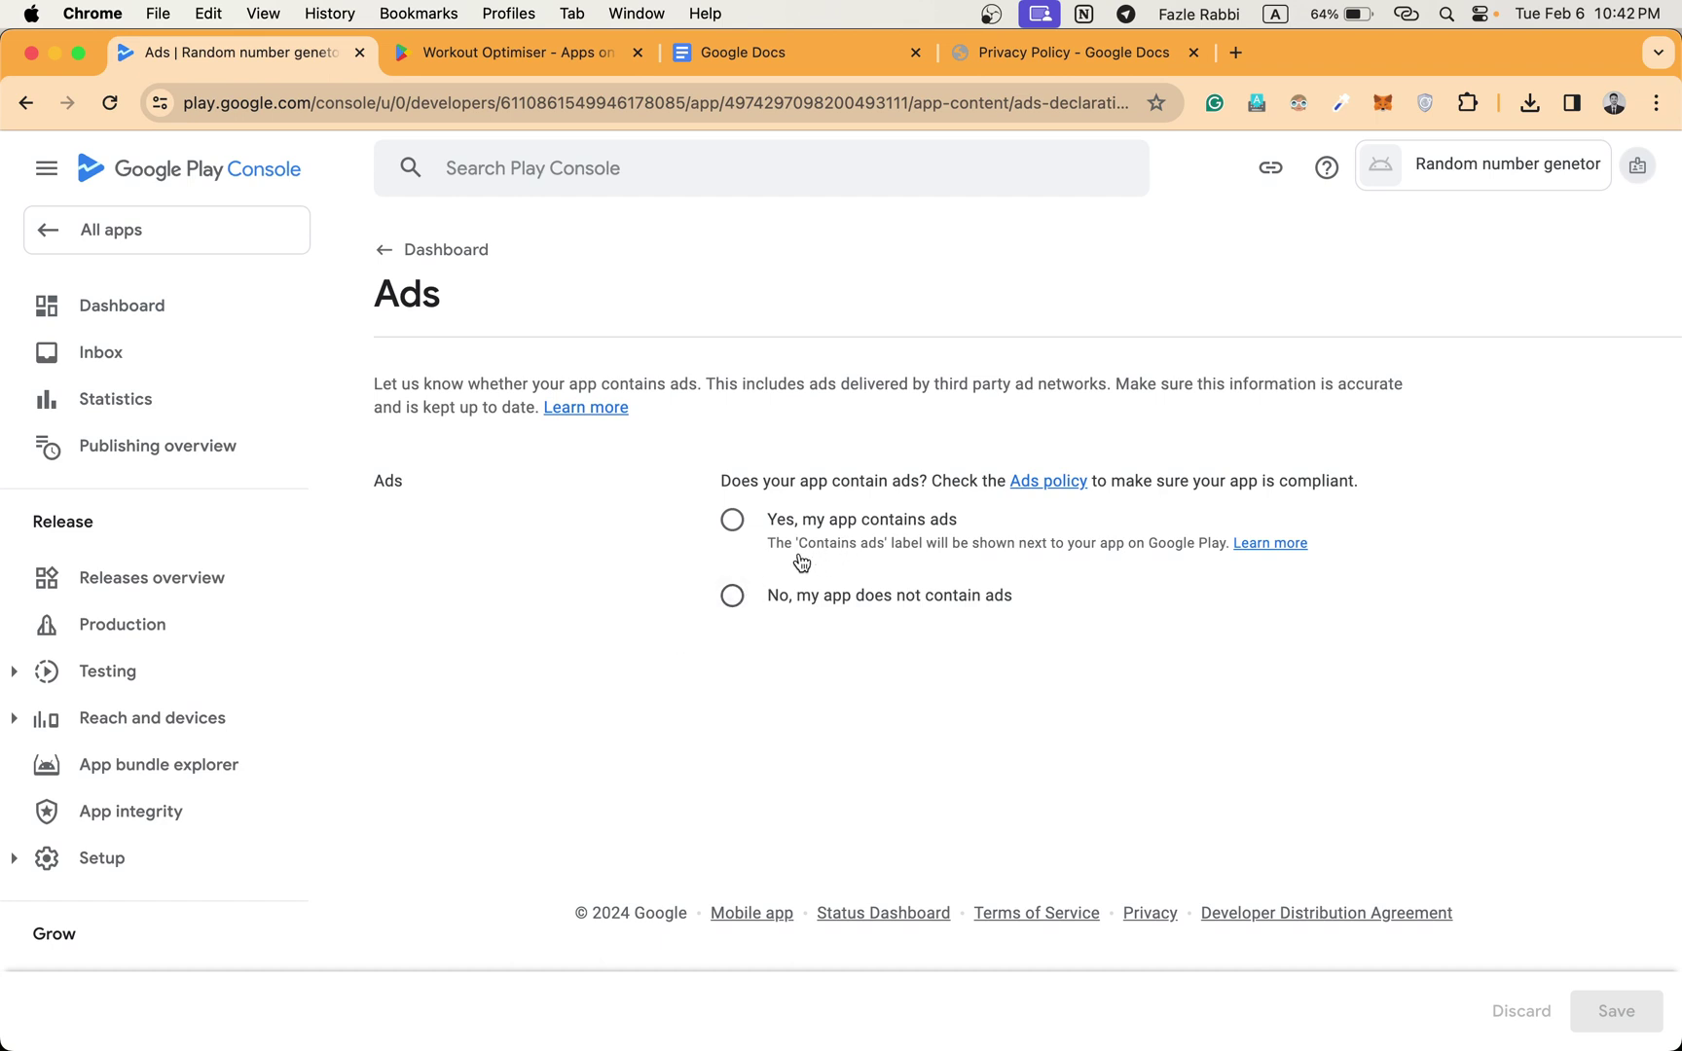
left_click(730, 598)
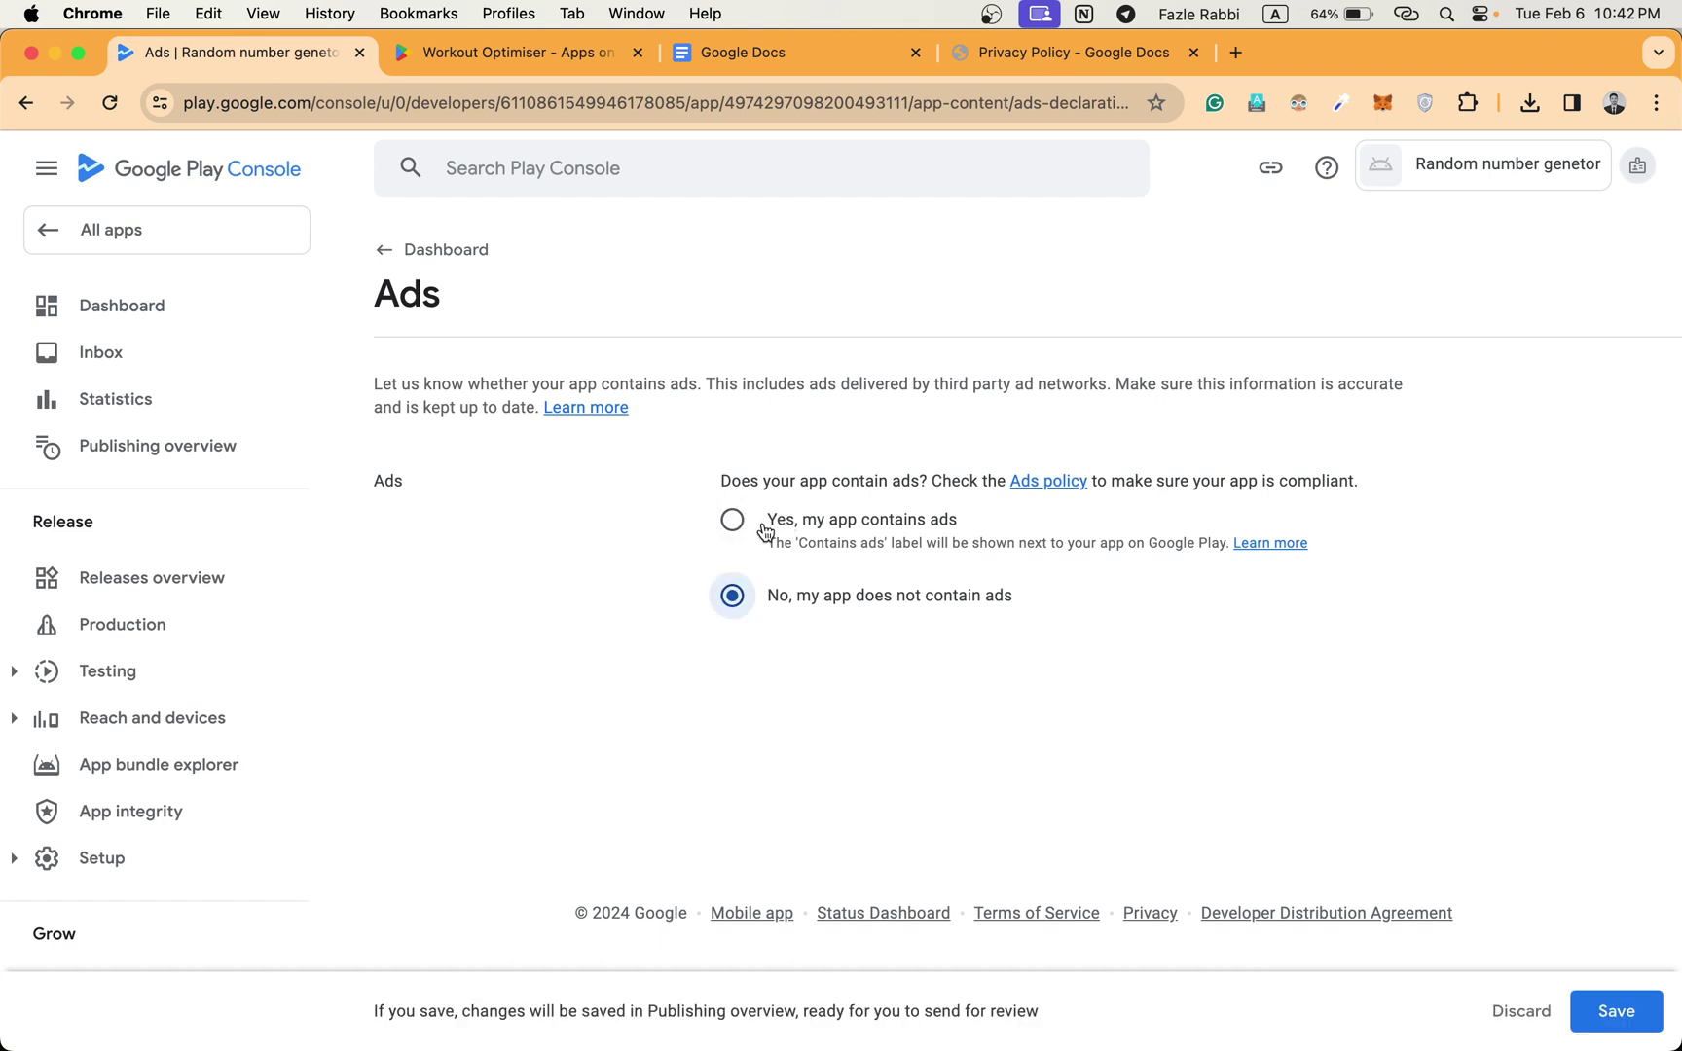
left_click(1614, 1014)
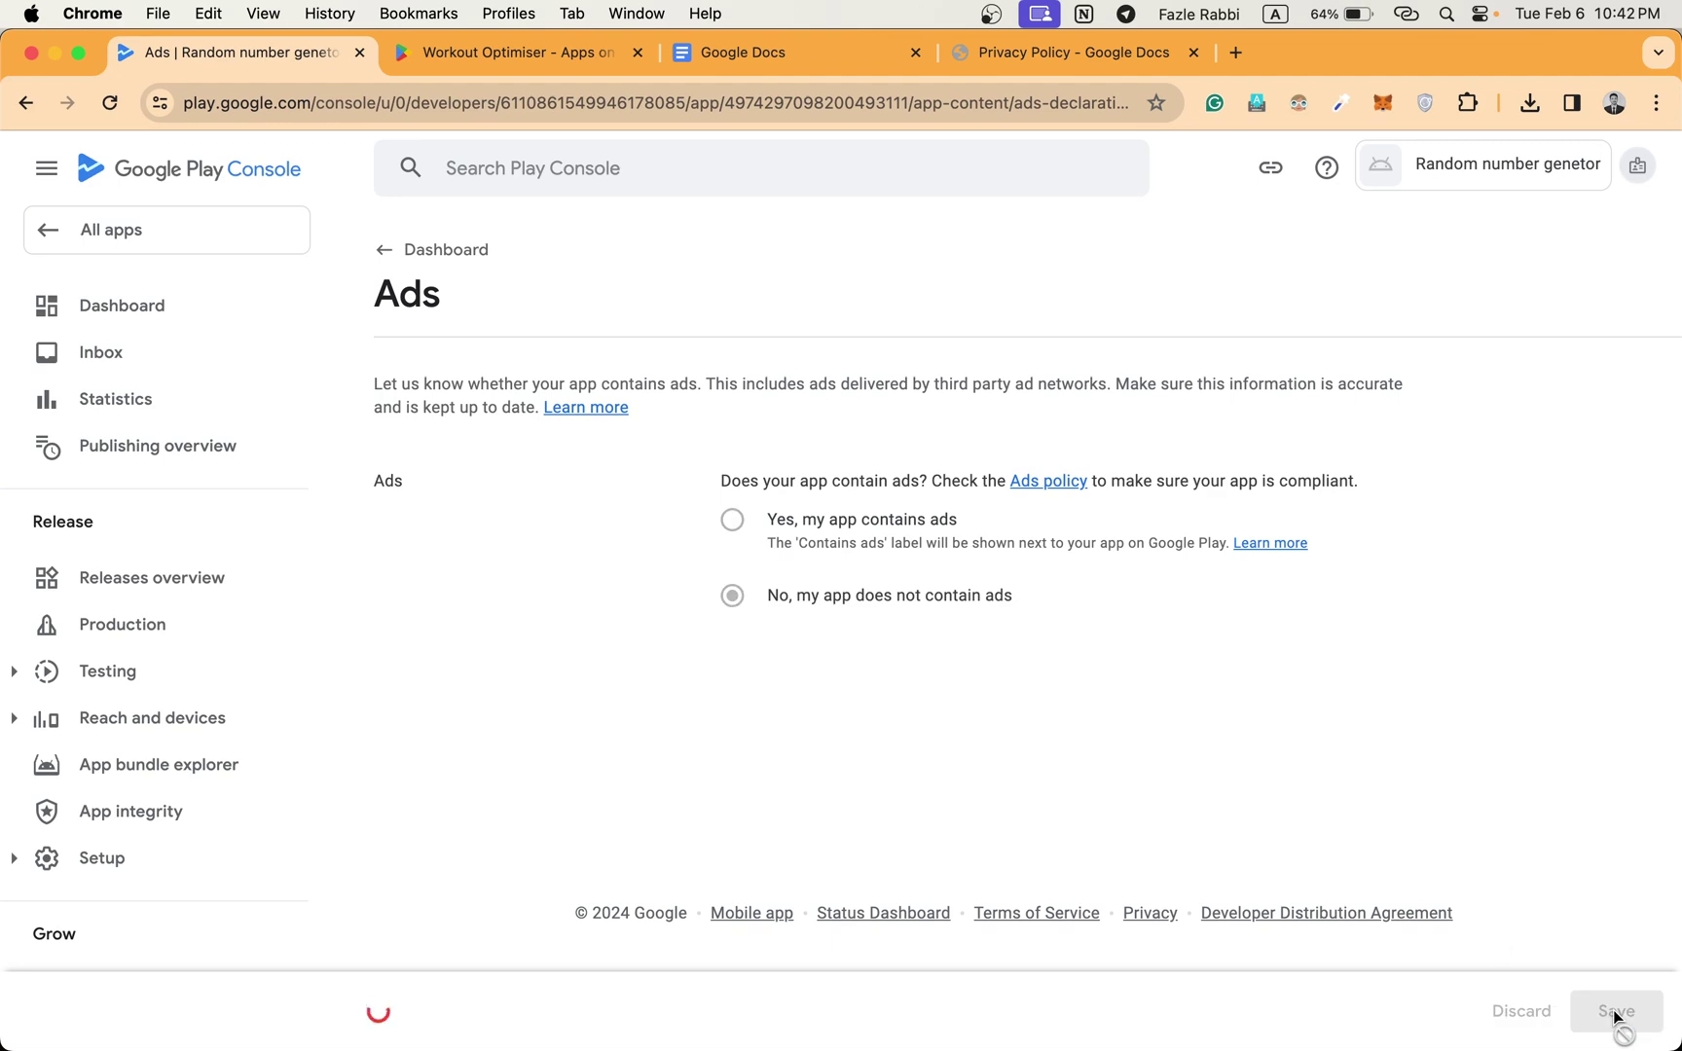
left_click(401, 264)
scroll(597, 438, "down", 5)
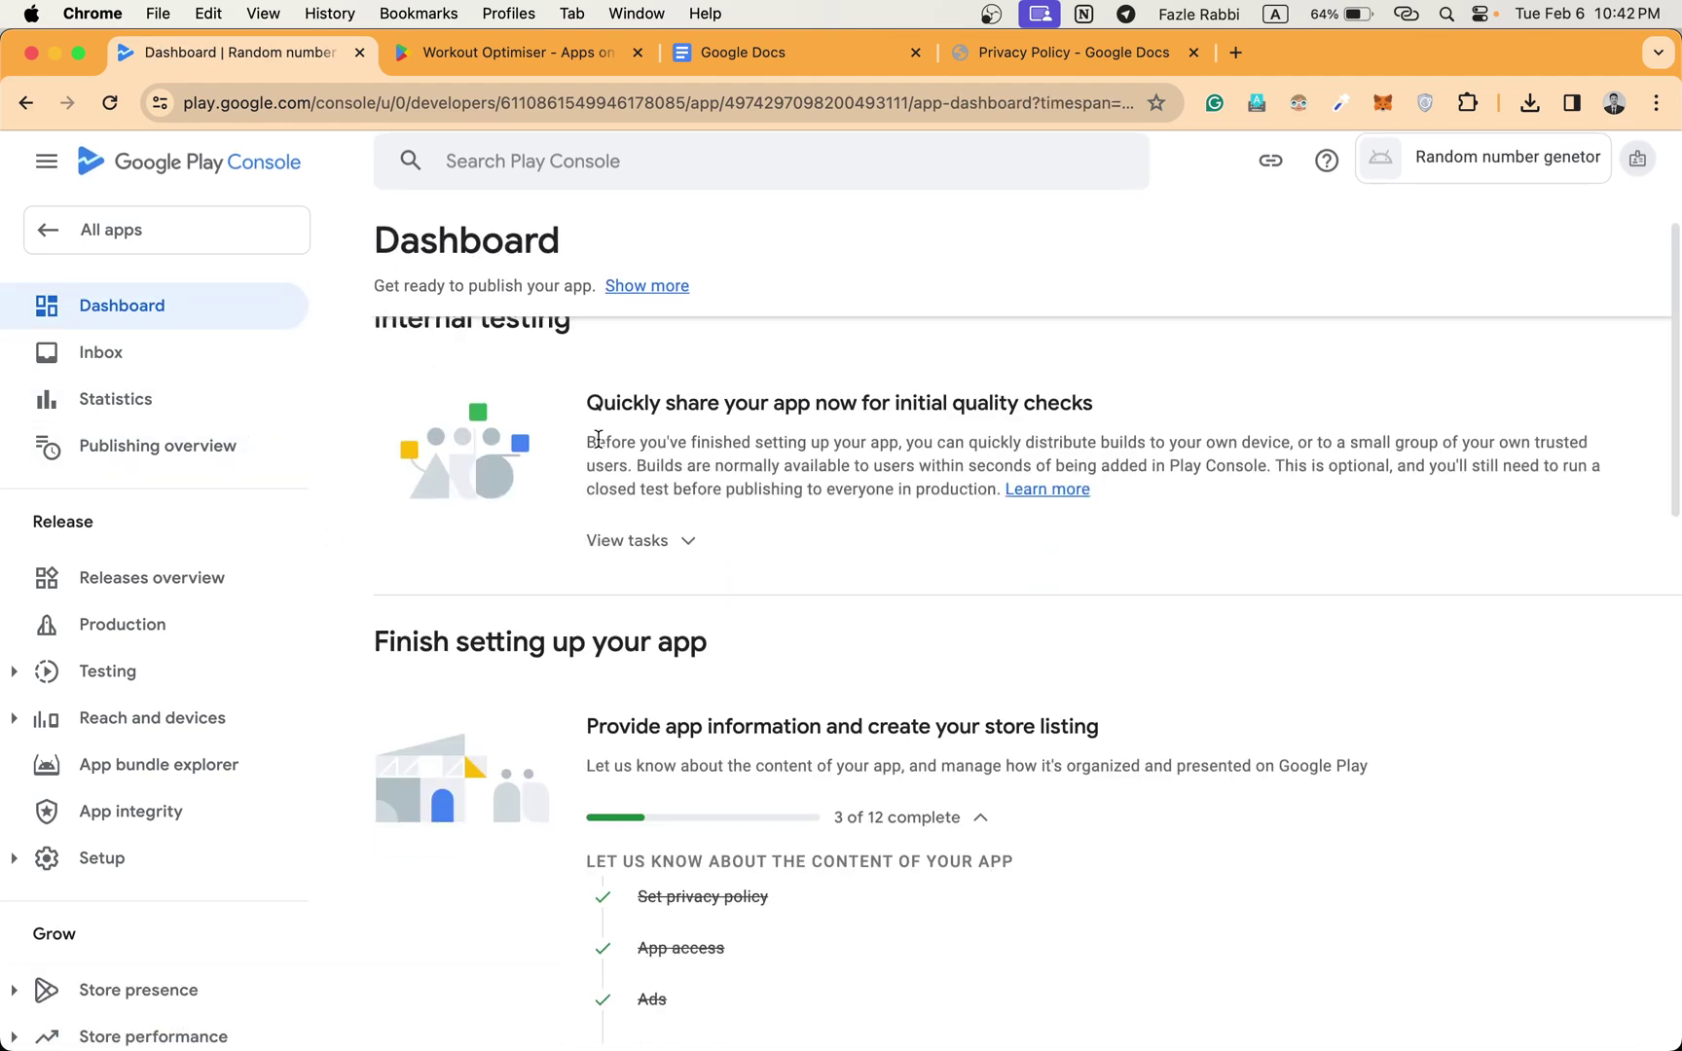
scroll(597, 438, "down", 3)
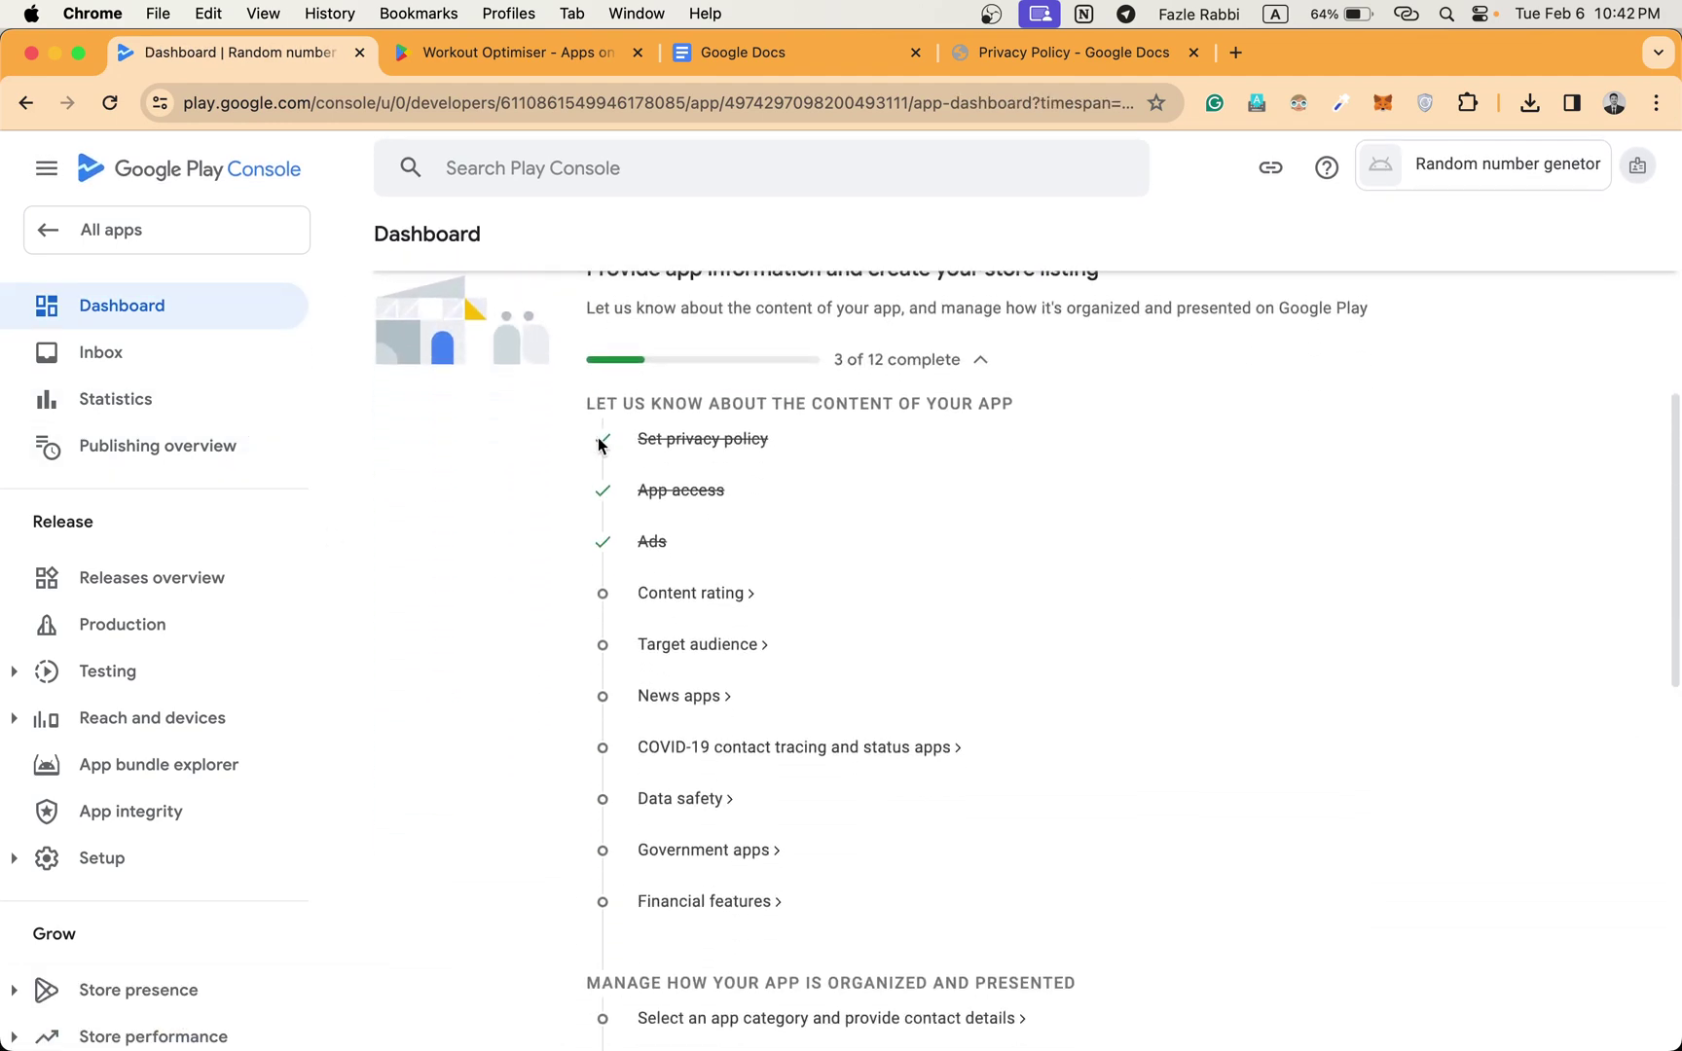
Start the Content rating questionnaire with a contact email and the All Other App Types category.
left_click(724, 596)
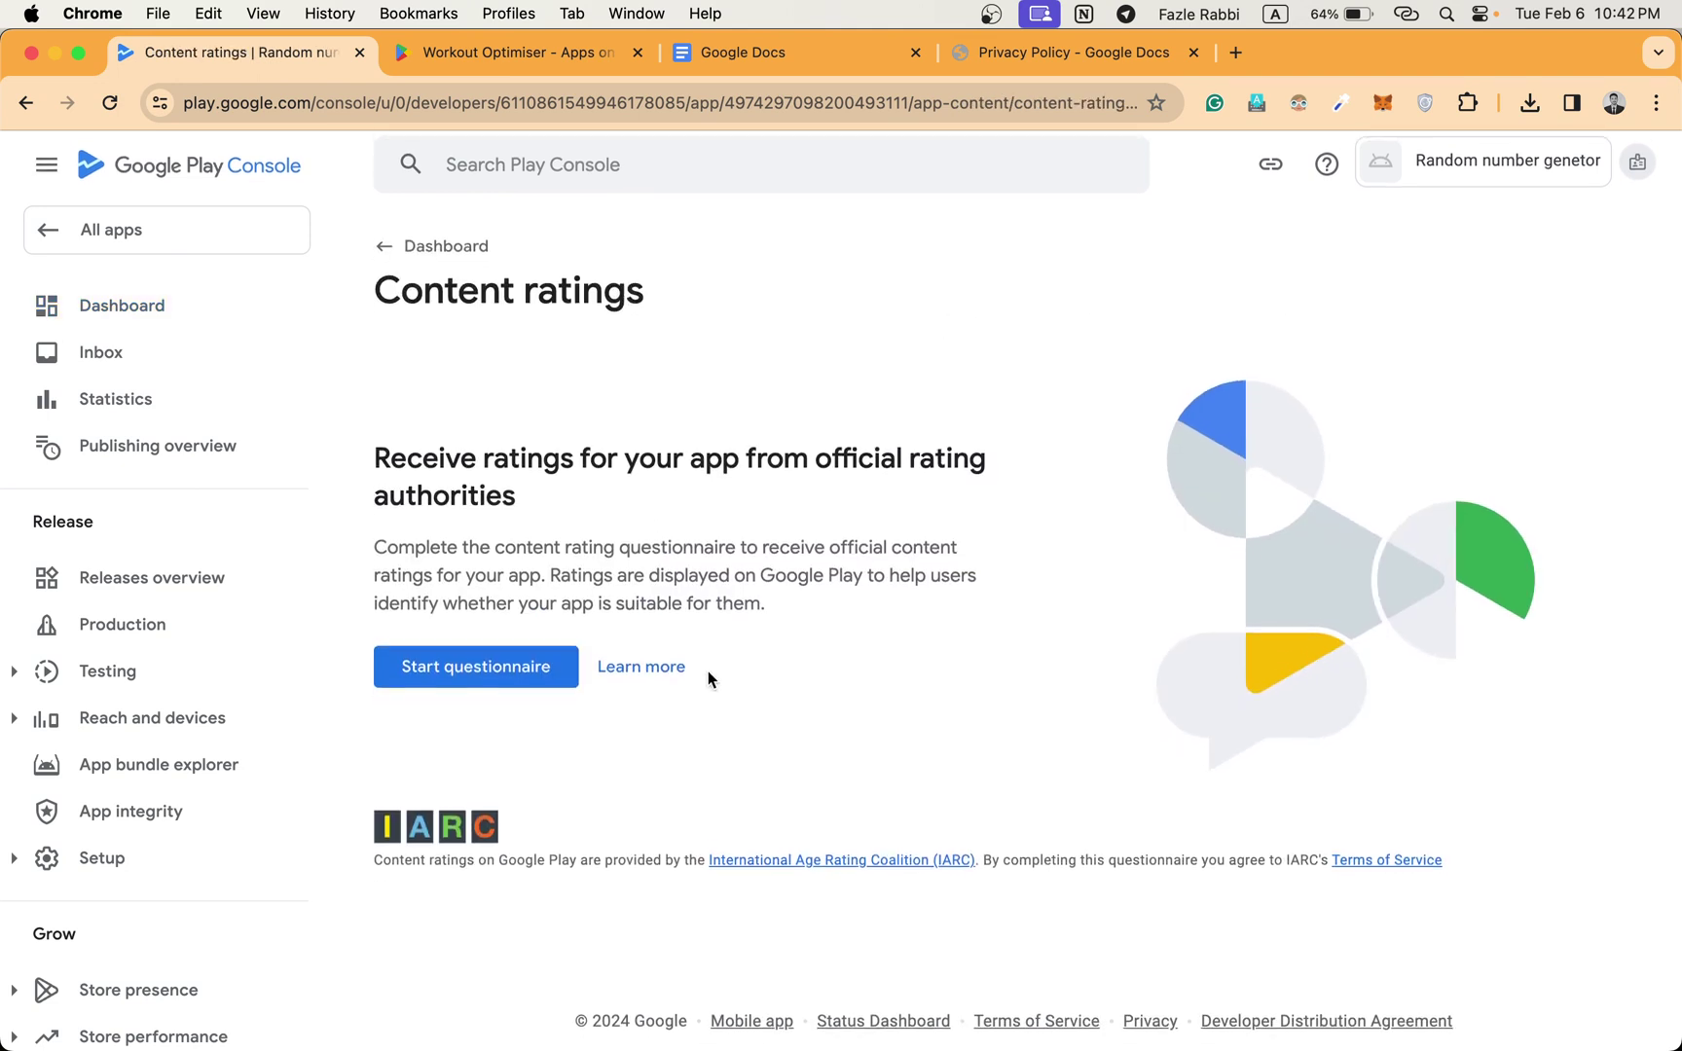
left_click(443, 667)
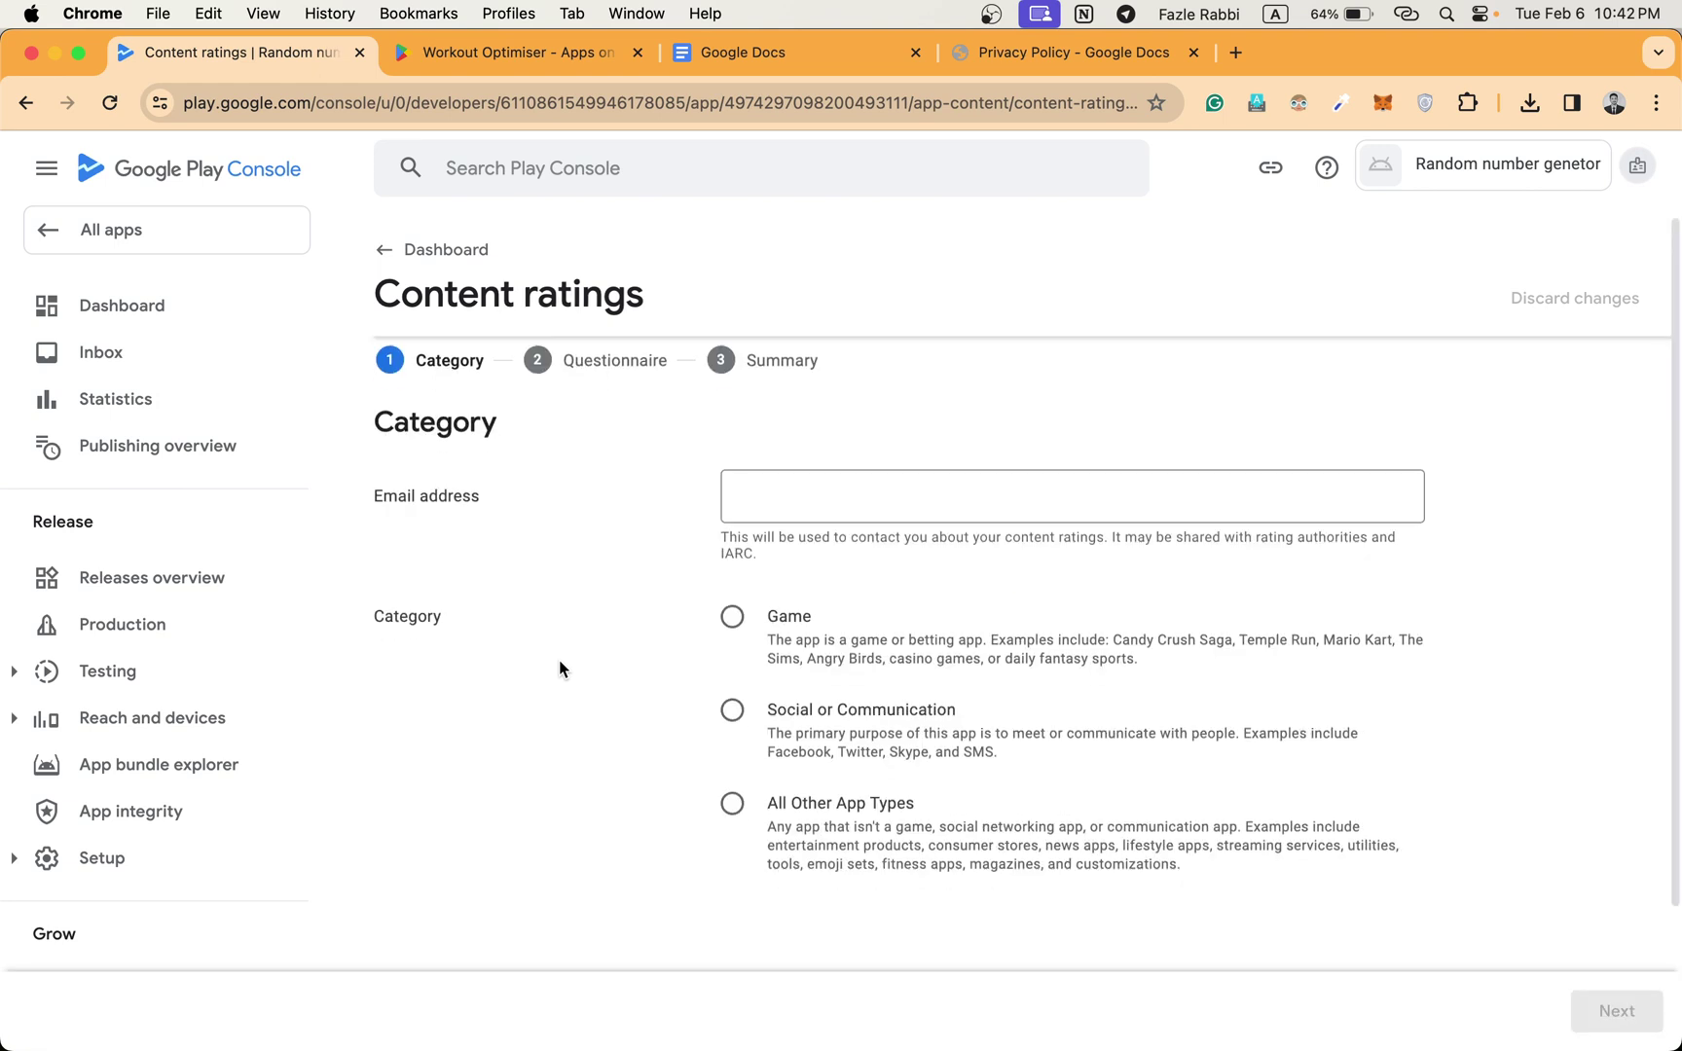
scroll(560, 668, "down", 1)
left_click(829, 439)
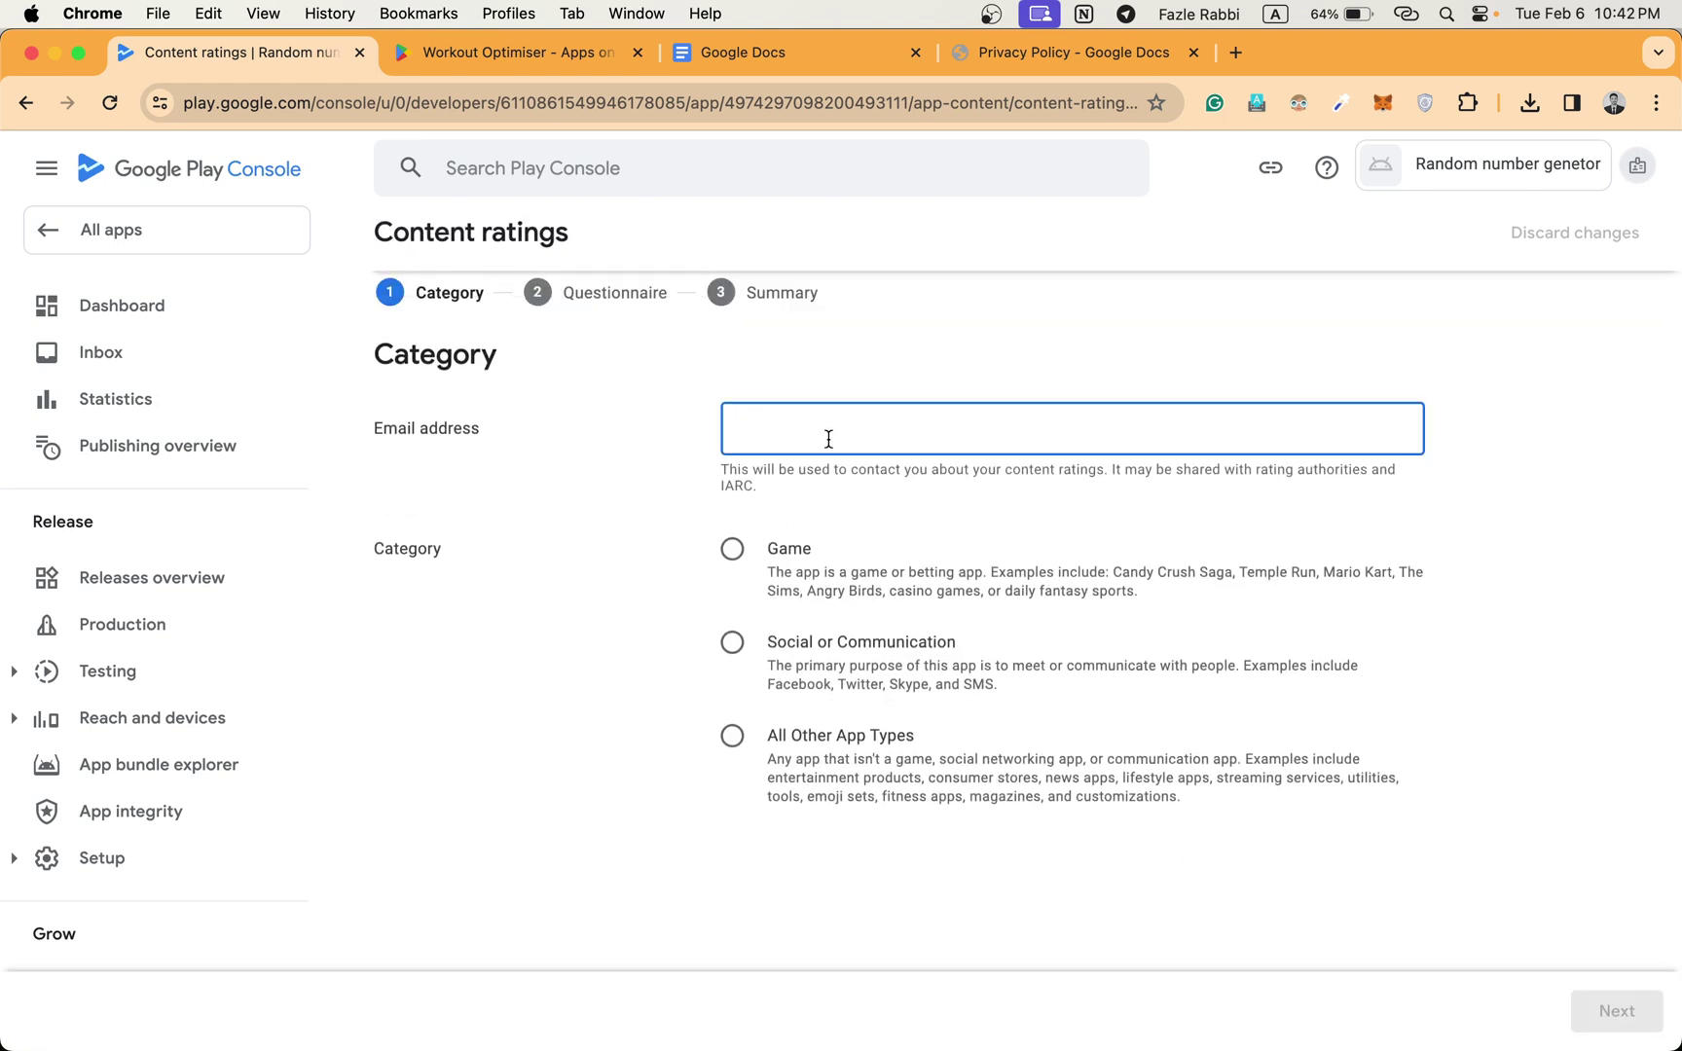
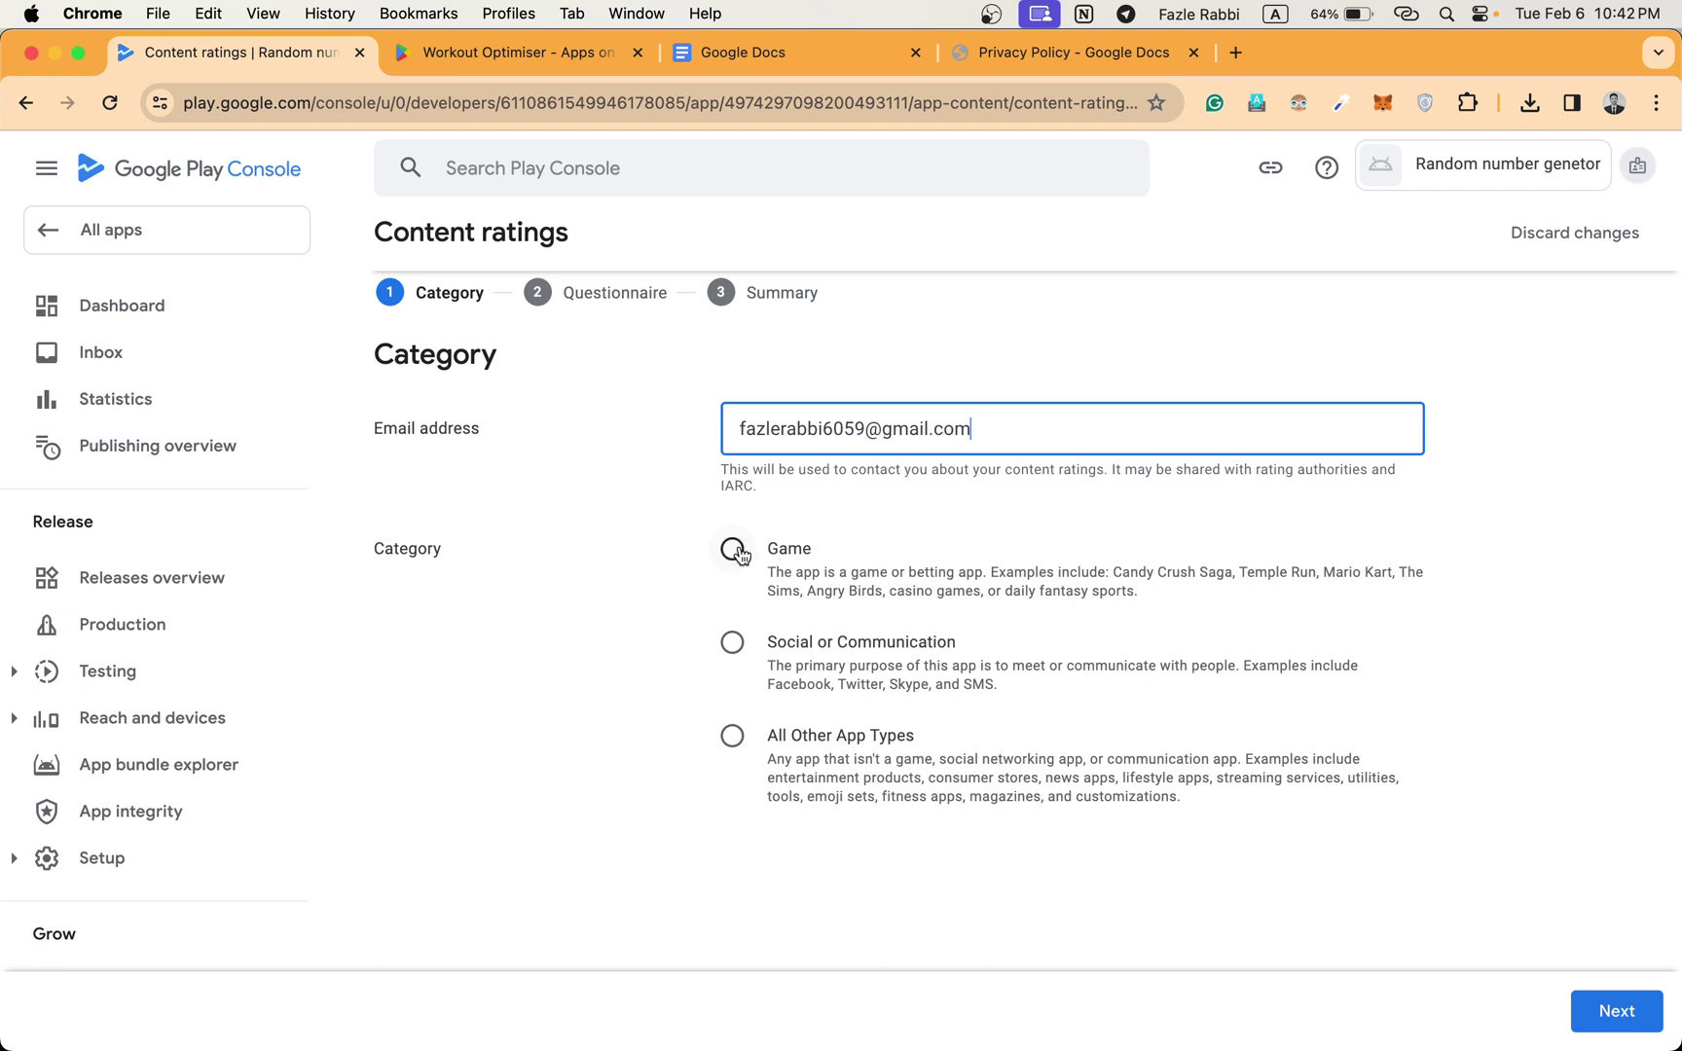
left_click(735, 737)
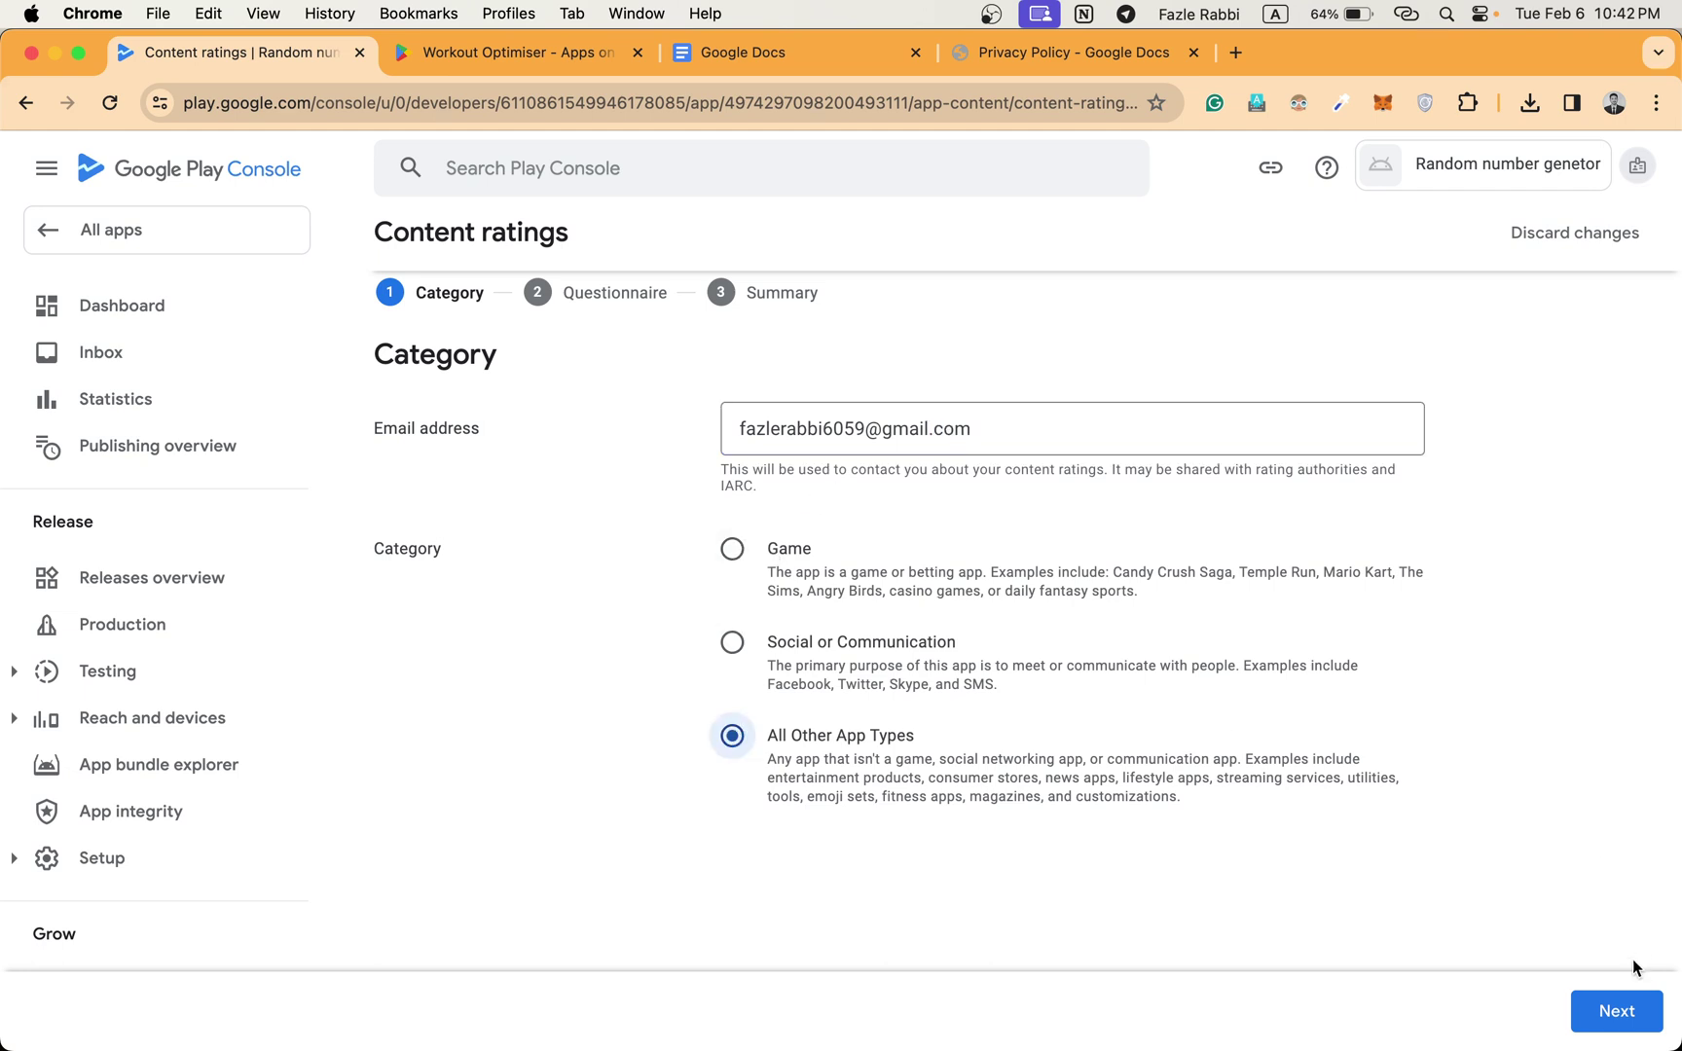
left_click(1616, 1012)
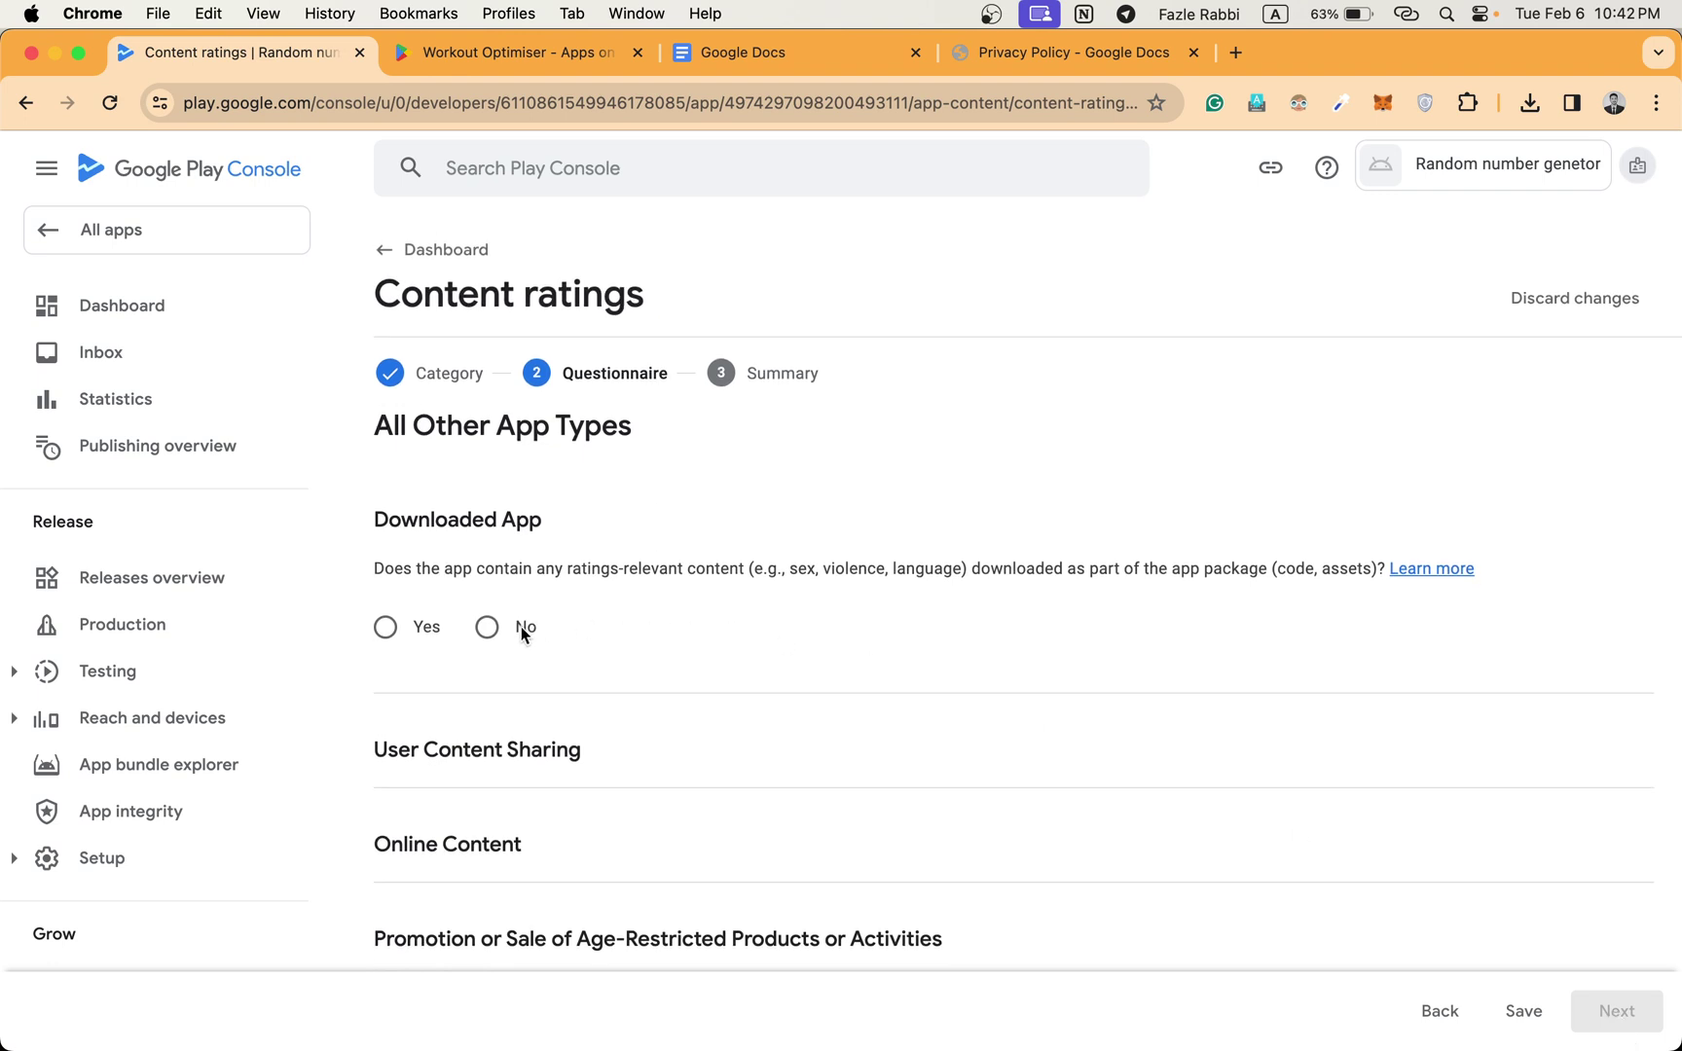
Answer No for downloaded content, user content sharing, online content, and age-restricted product promotion.
left_click(522, 631)
scroll(518, 633, "down", 2)
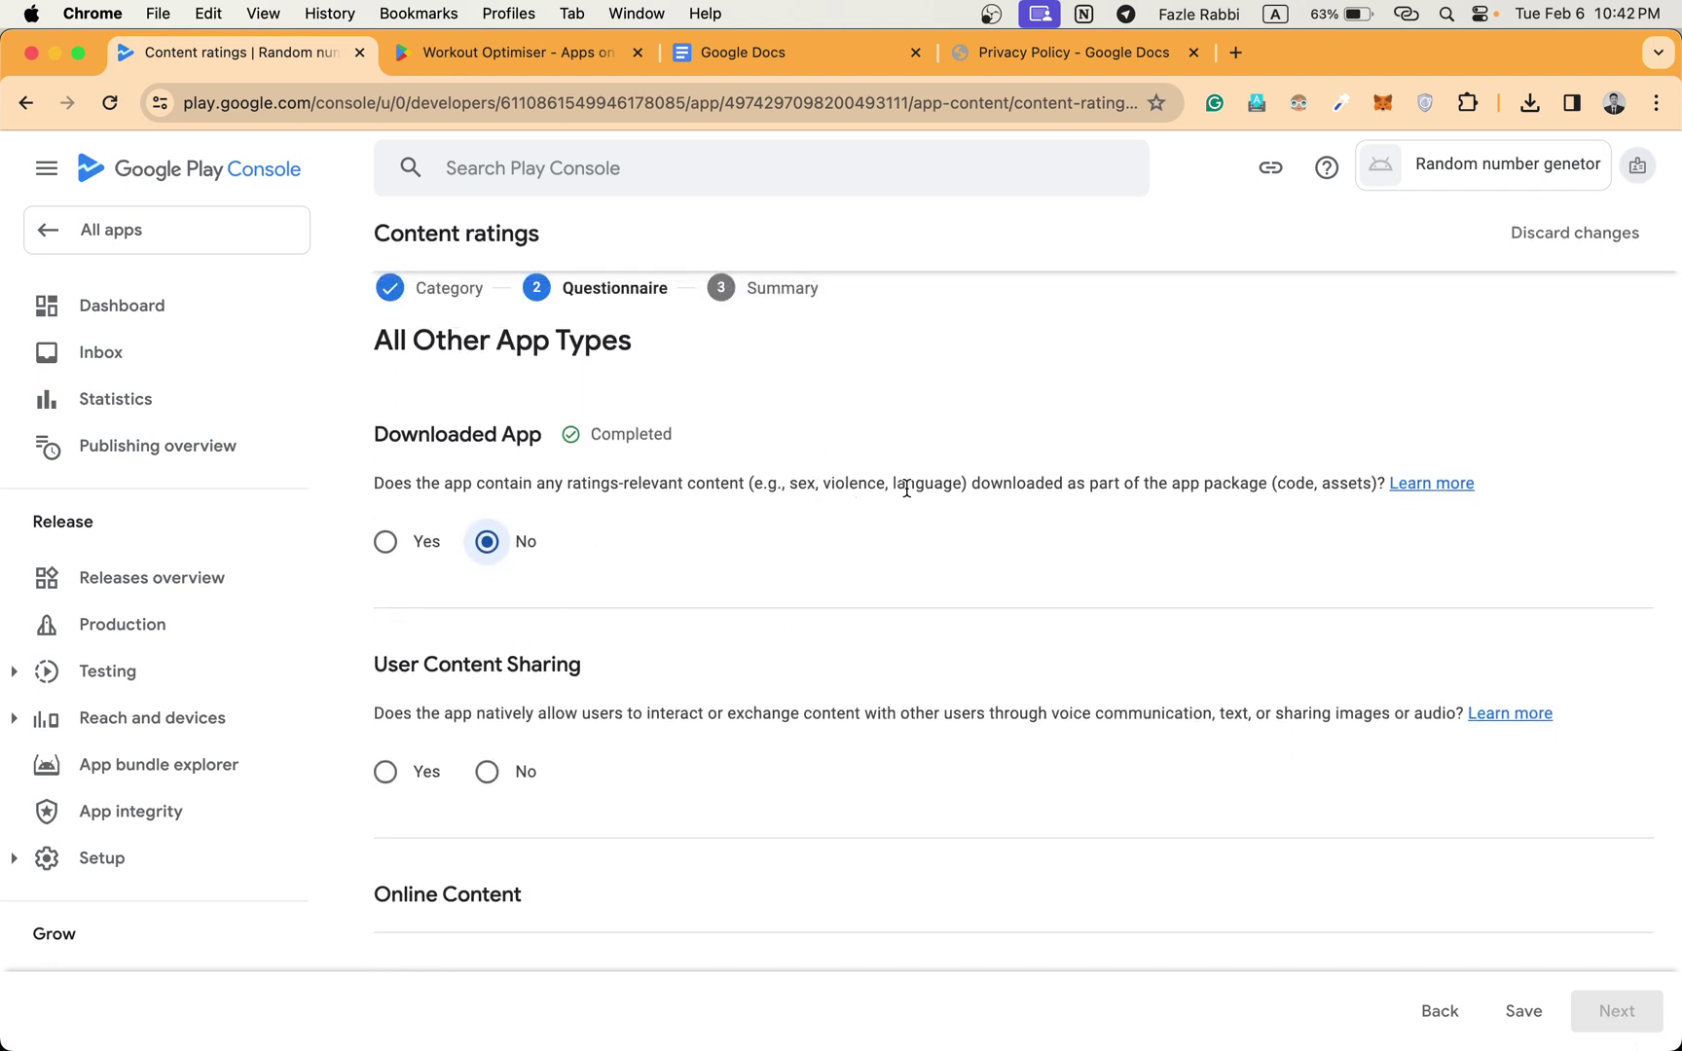
scroll(803, 526, "down", 3)
left_click(486, 656)
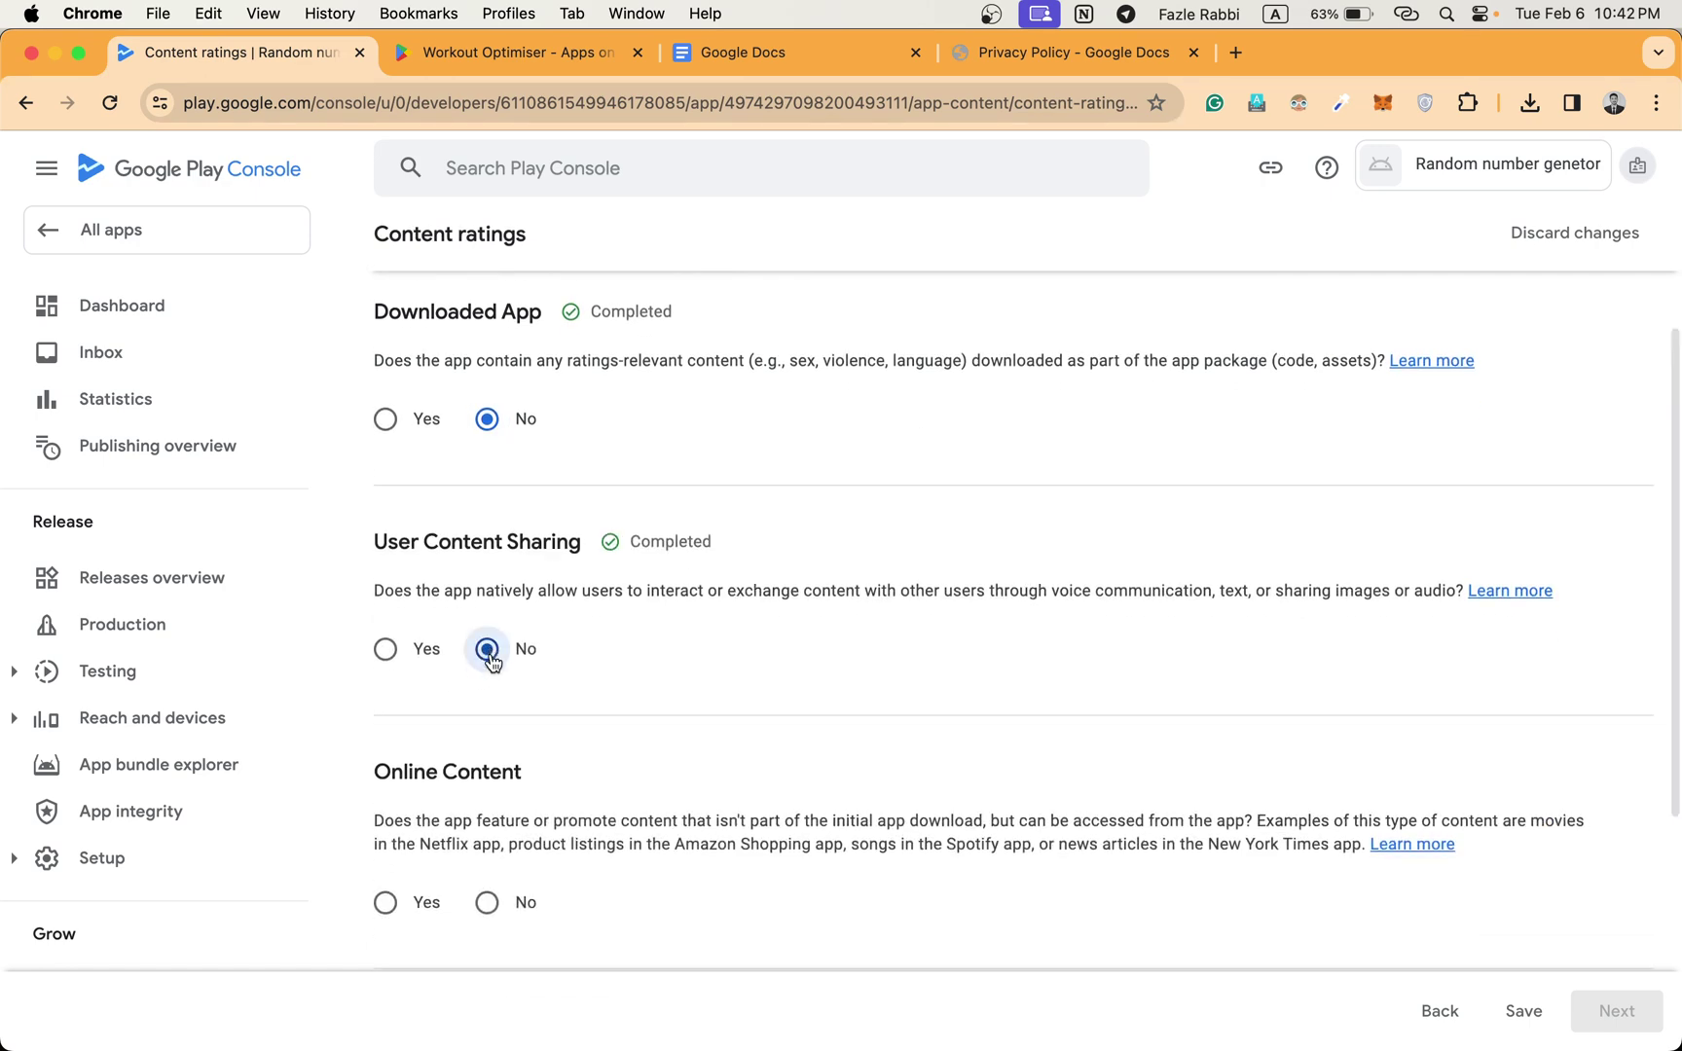
scroll(486, 681, "down", 3)
left_click(489, 766)
scroll(489, 766, "down", 5)
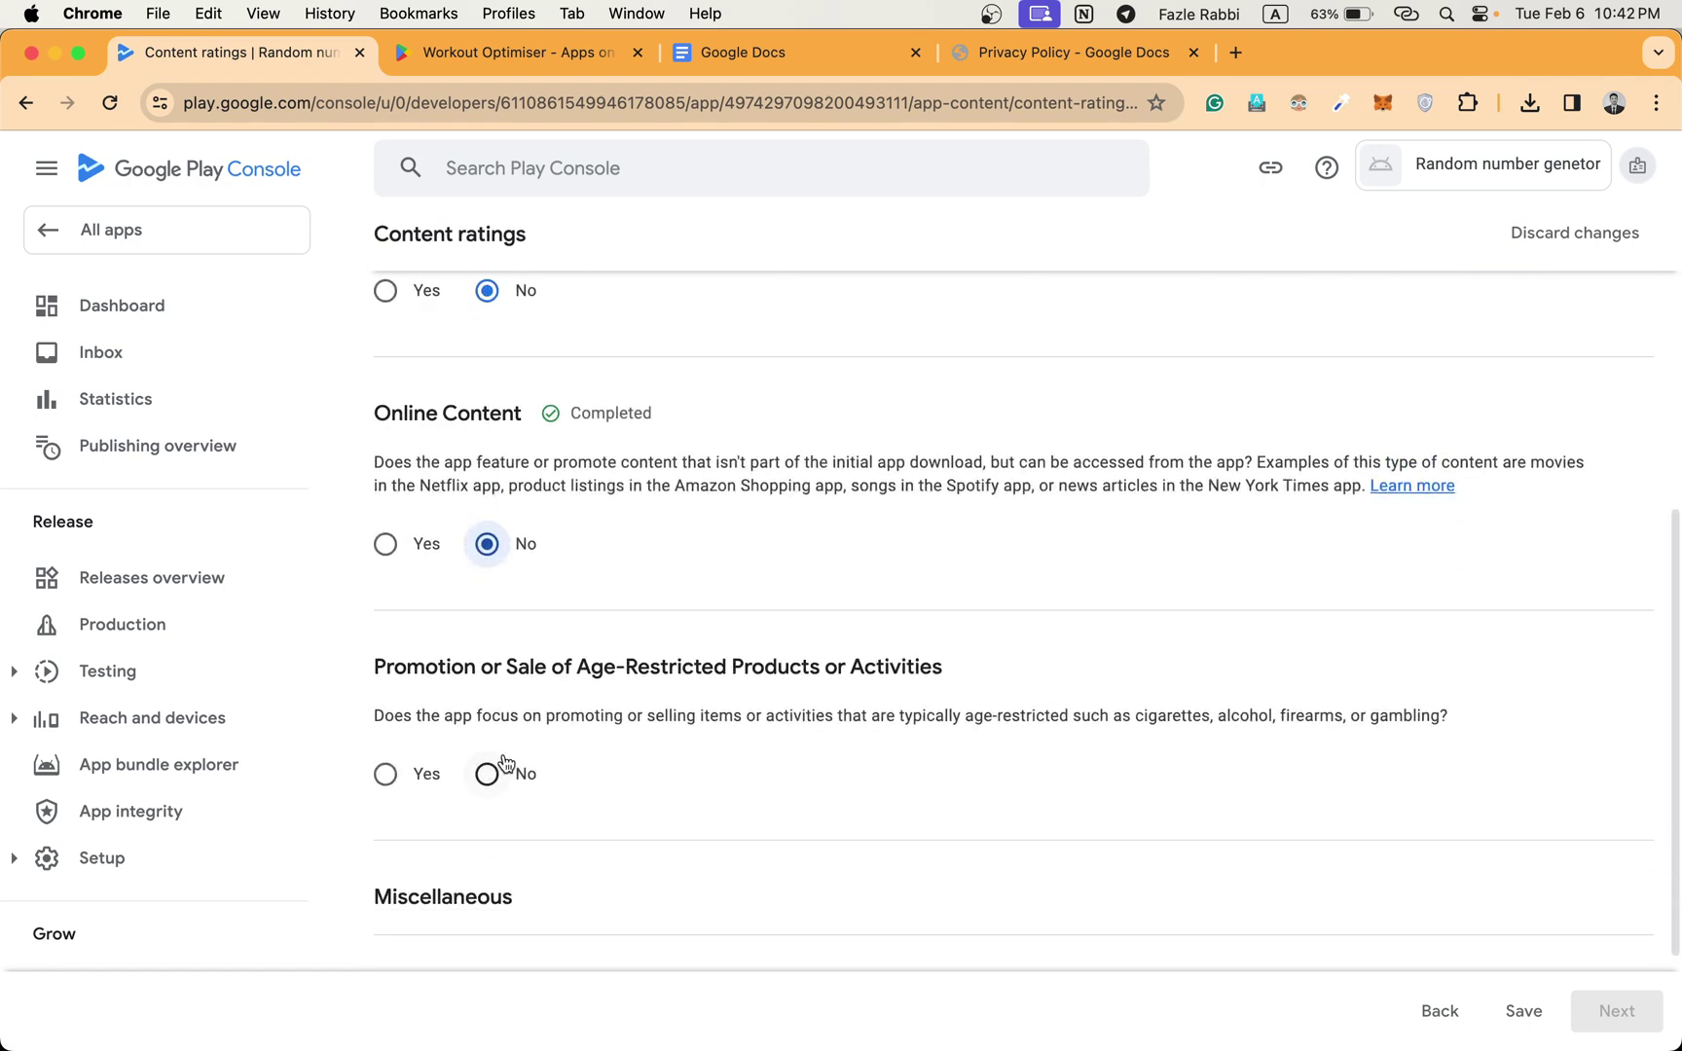
left_click(488, 771)
Answer No for sharing location, digital purchases, web browser, and news or educational product.
scroll(501, 771, "down", 4)
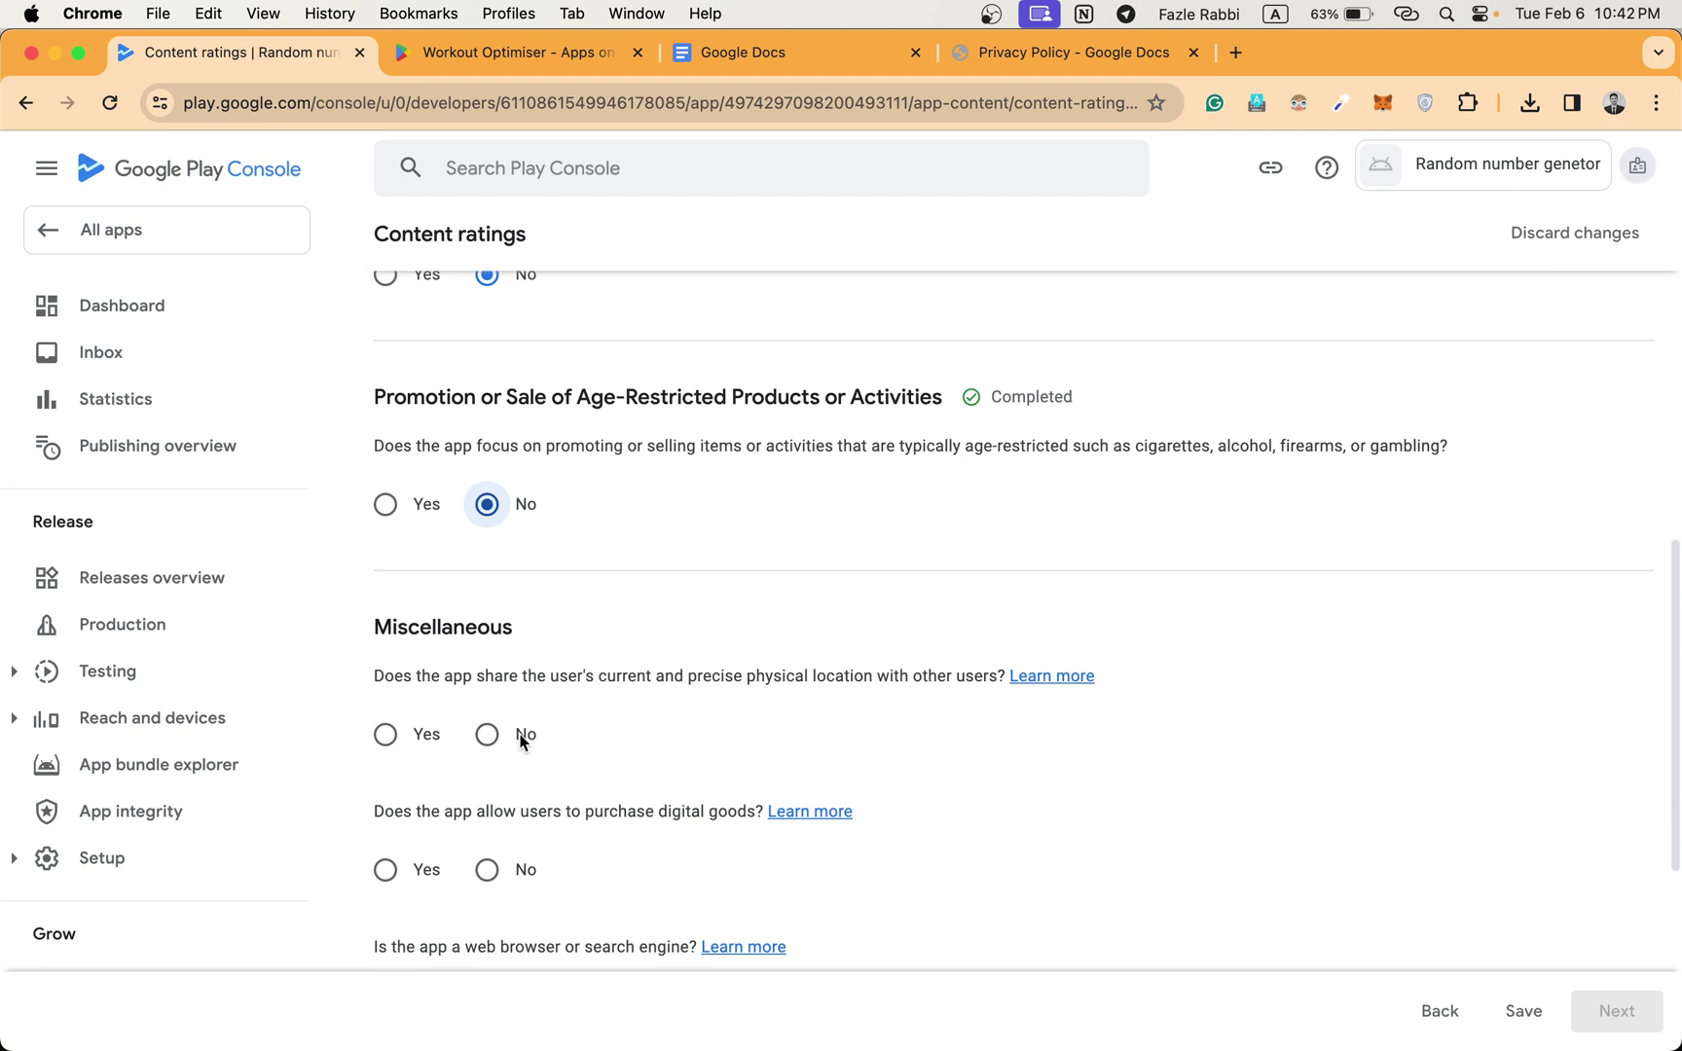
left_click(523, 736)
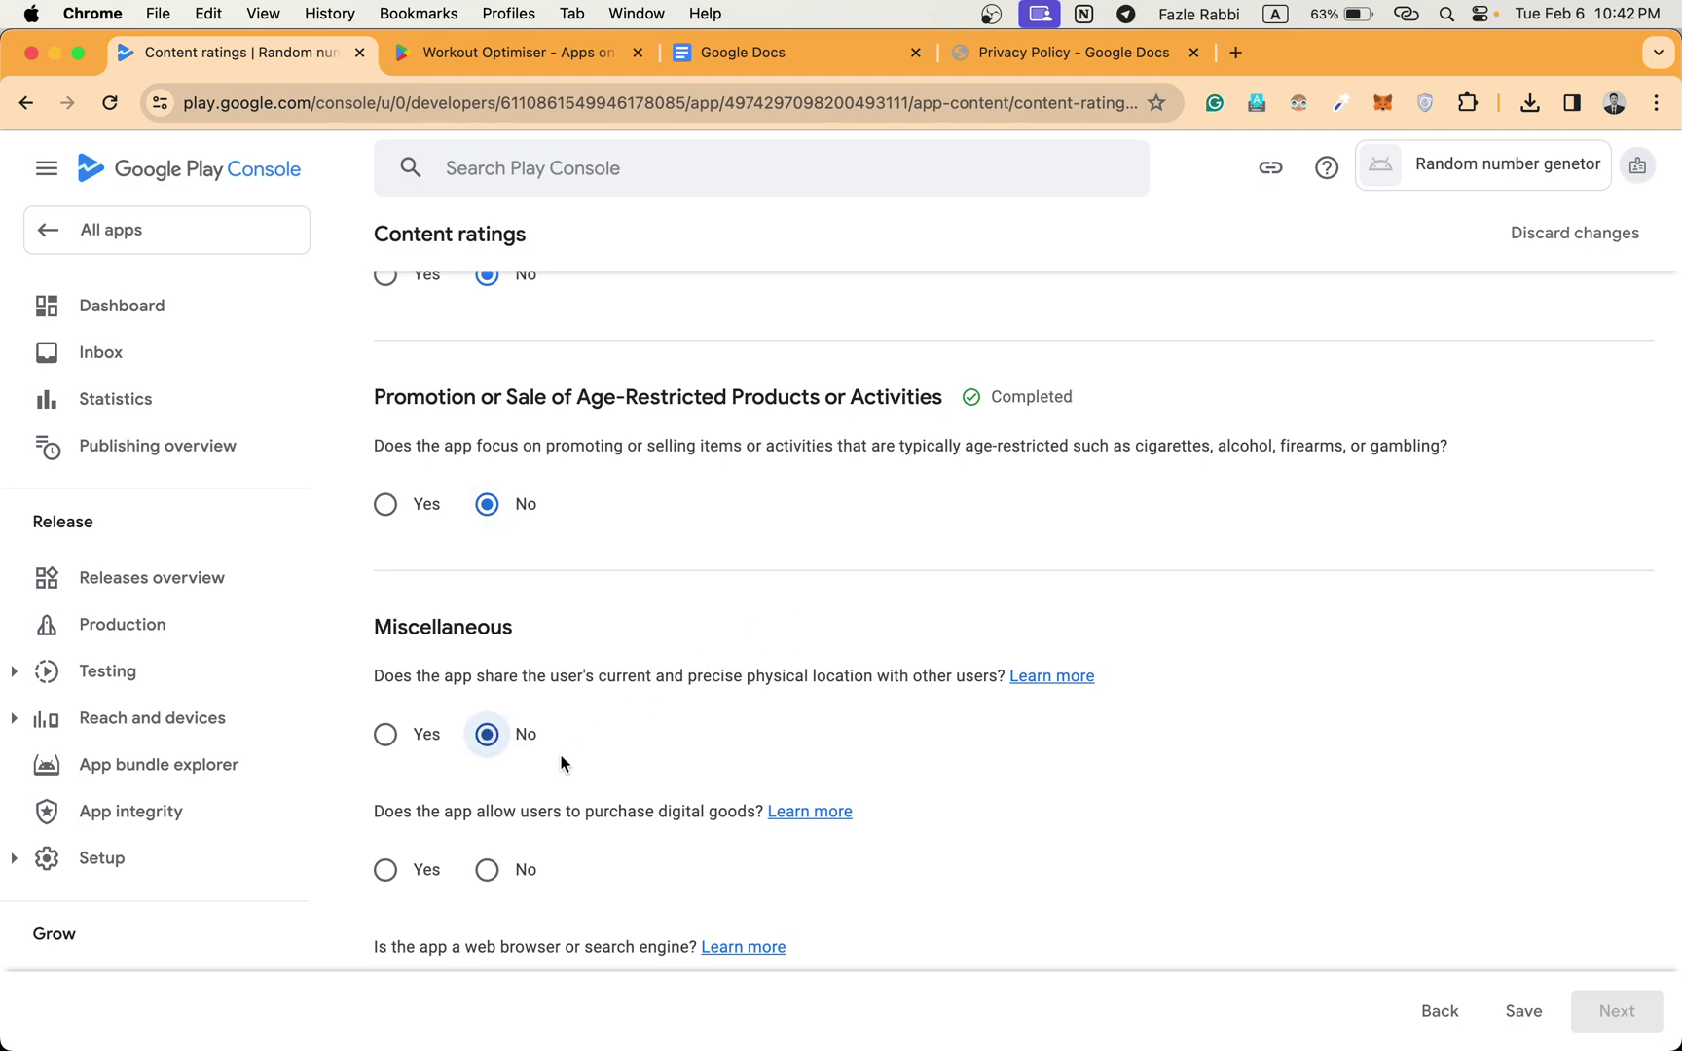
scroll(557, 773, "down", 3)
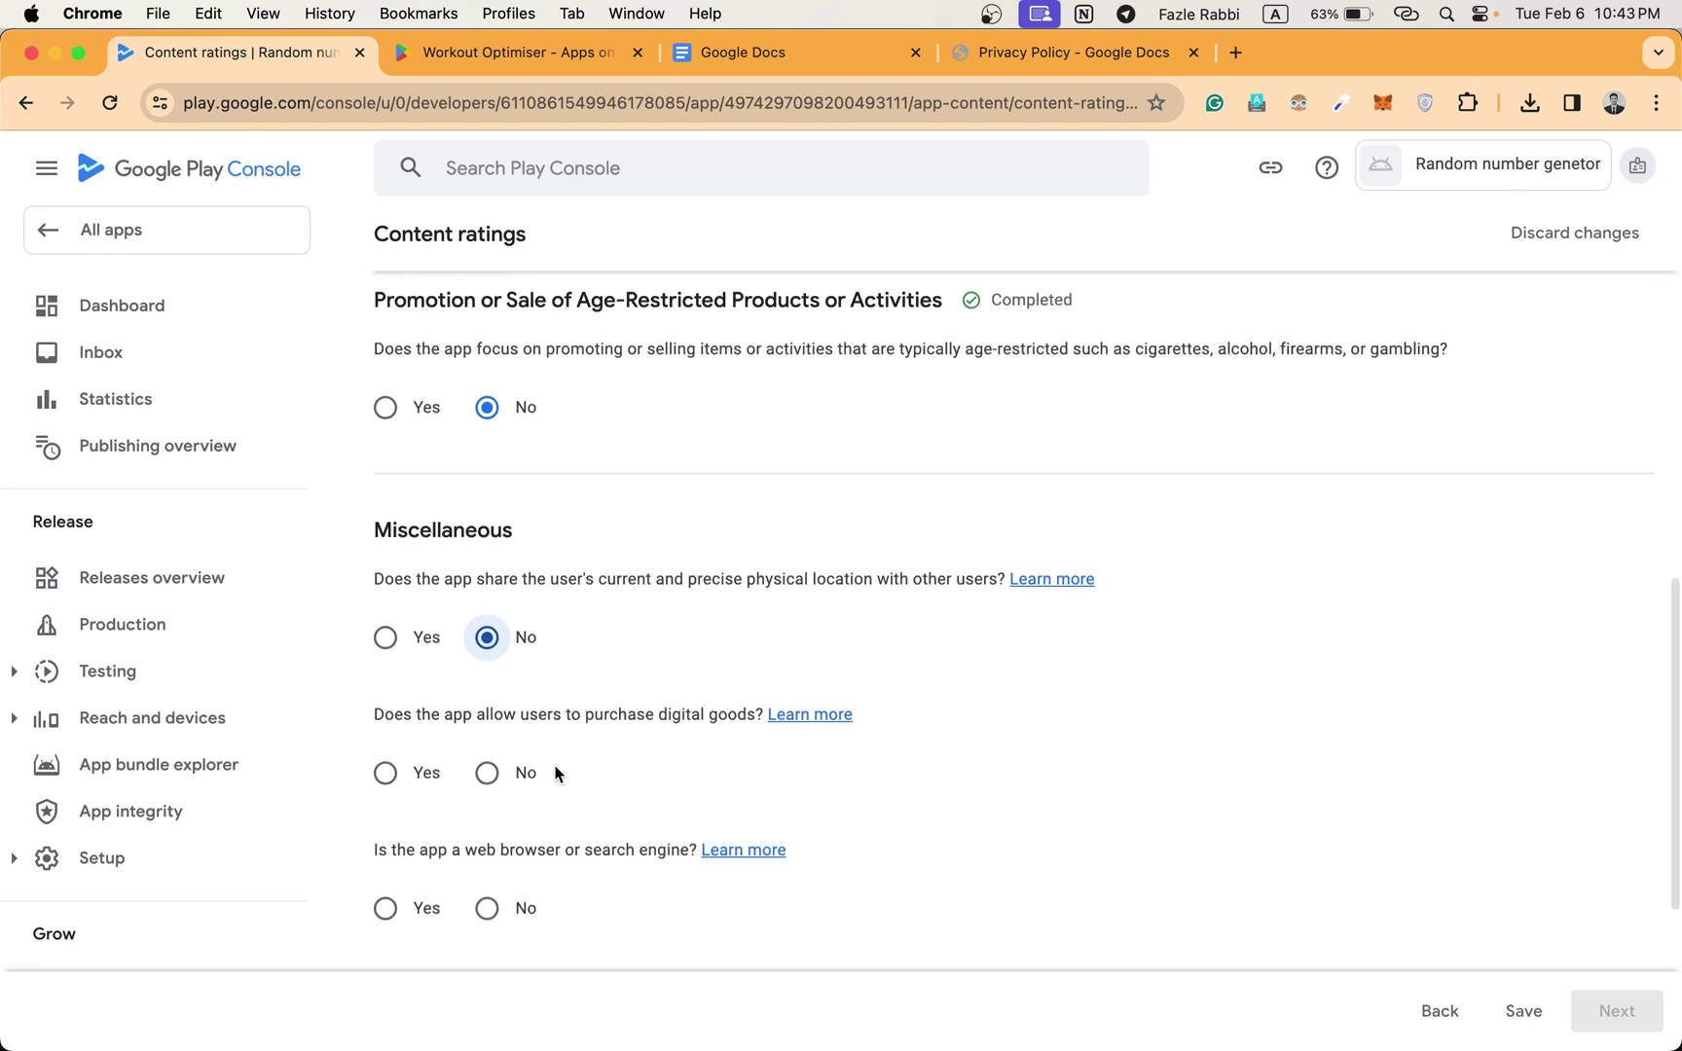
left_click(487, 736)
scroll(487, 737, "down", 1)
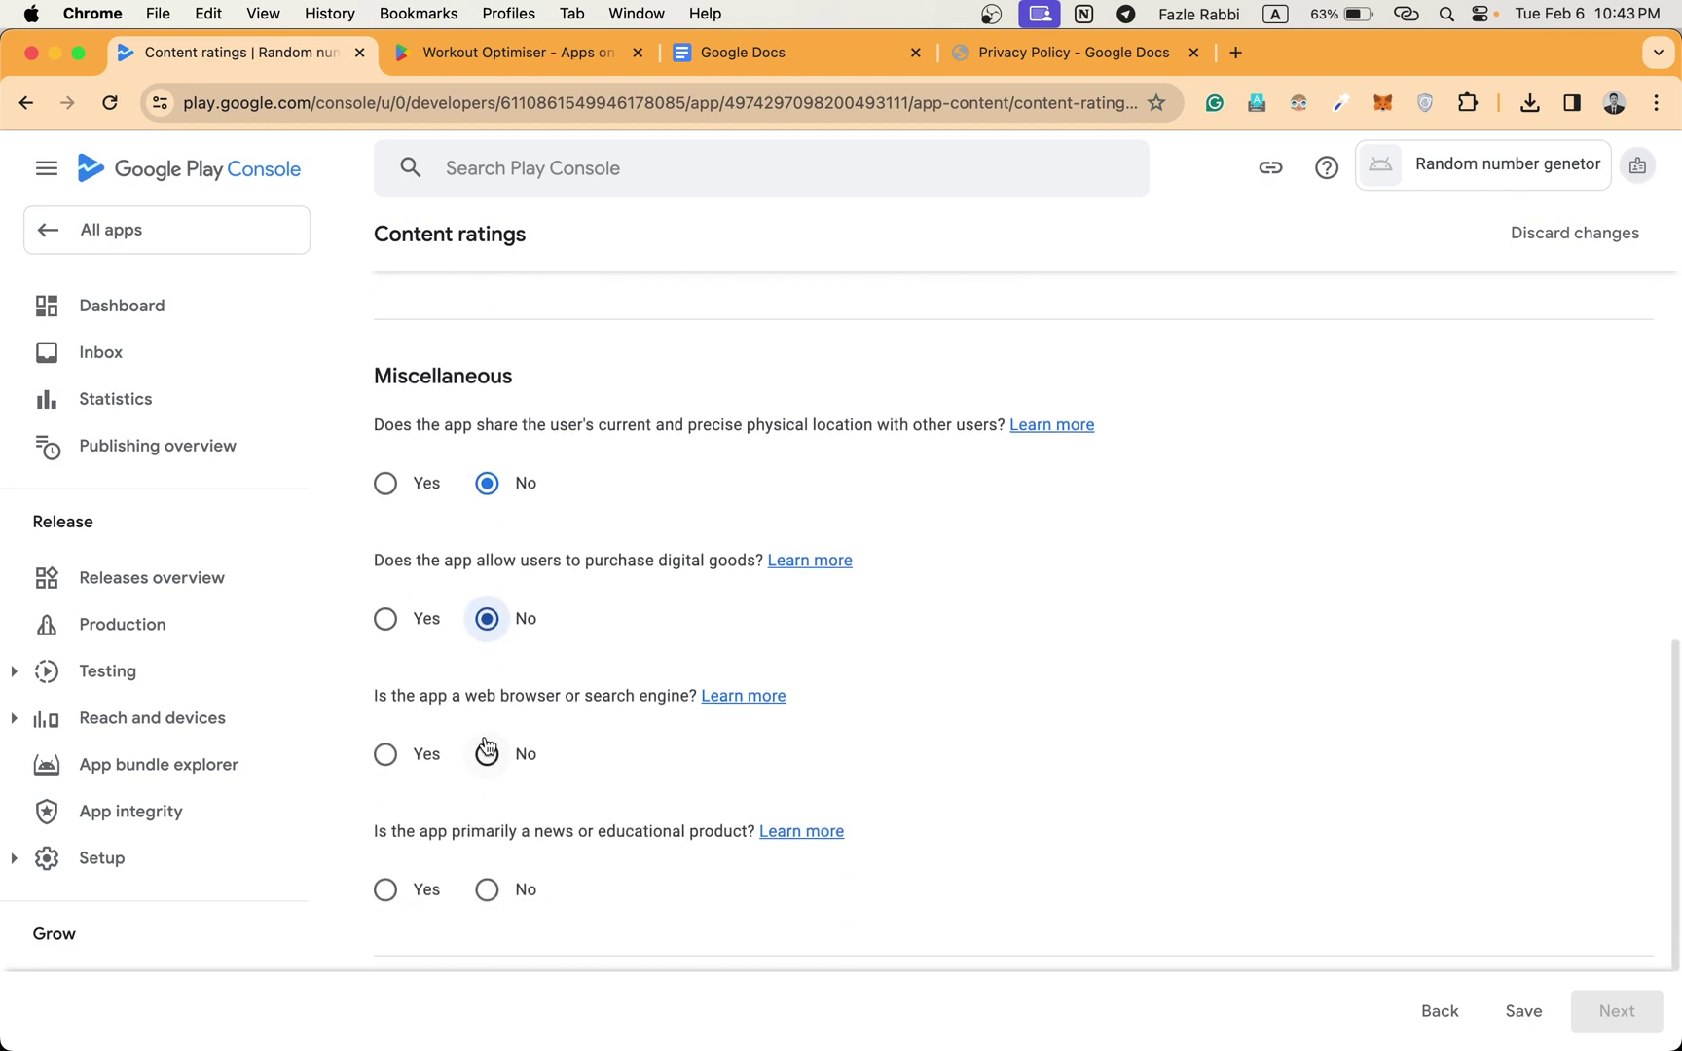
left_click(487, 750)
scroll(488, 754, "down", 3)
left_click(489, 764)
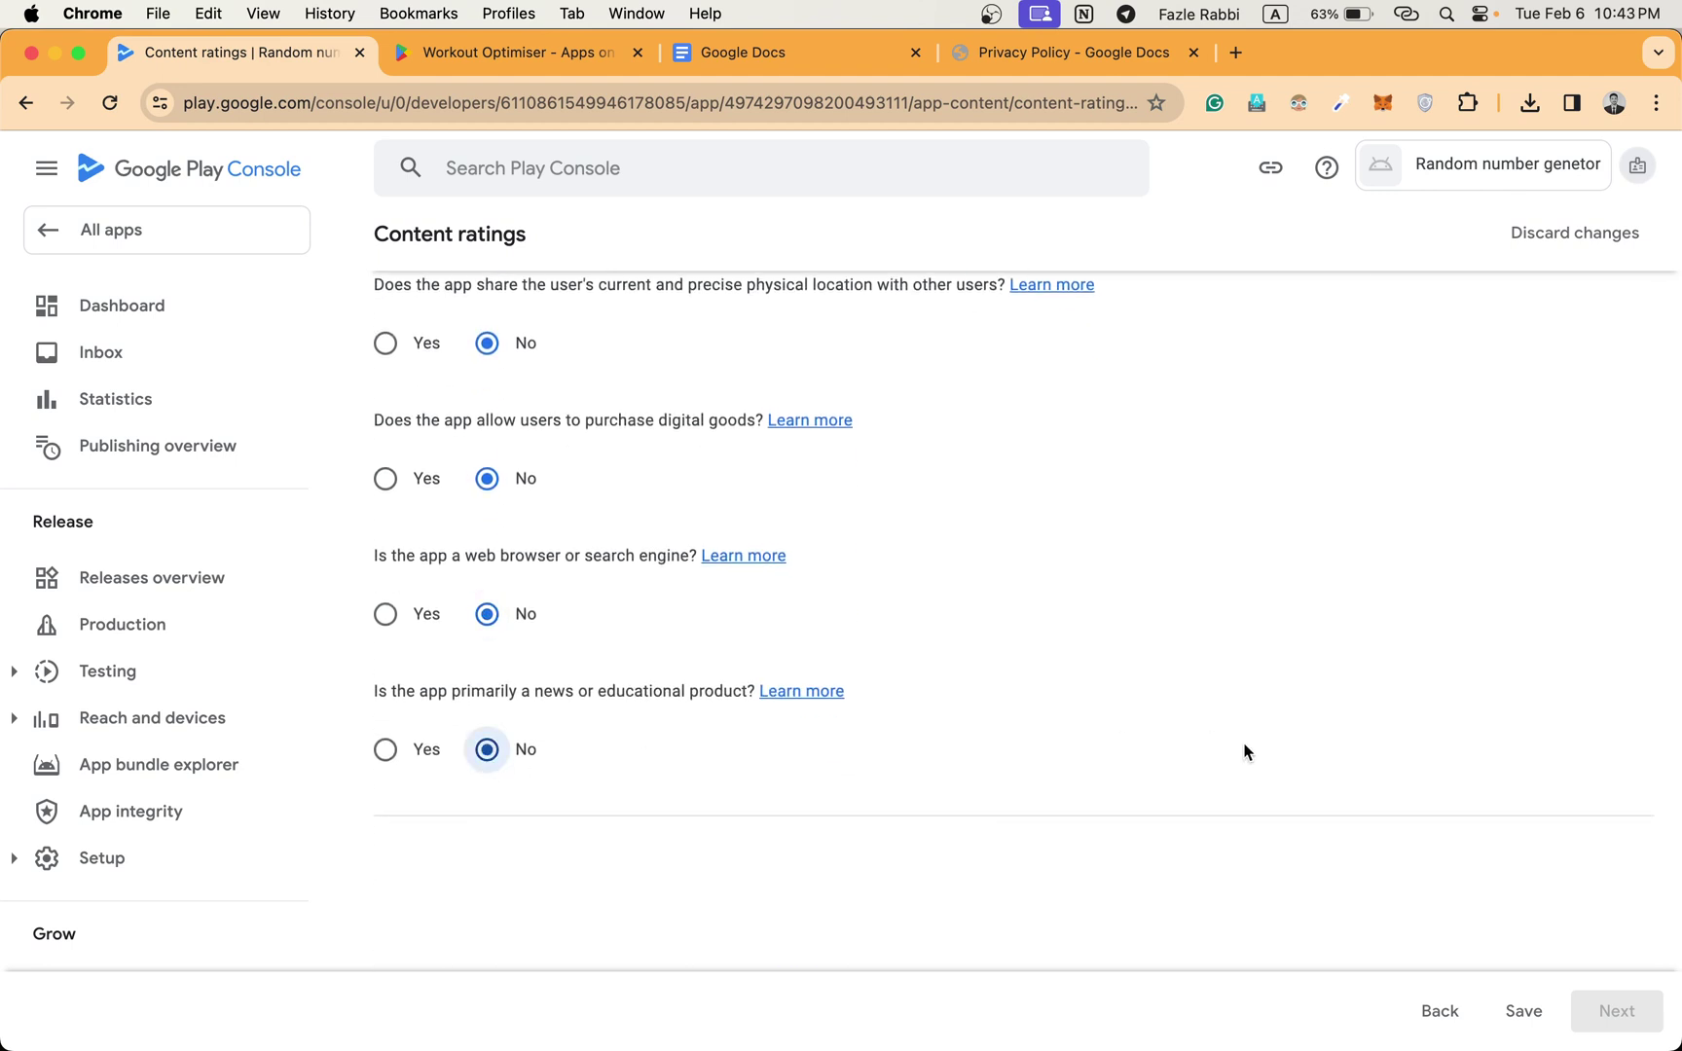
Save the answers, review the ratings summary, submit the content ratings, and return to the Dashboard.
scroll(919, 633, "down", 2)
scroll(918, 633, "up", 8)
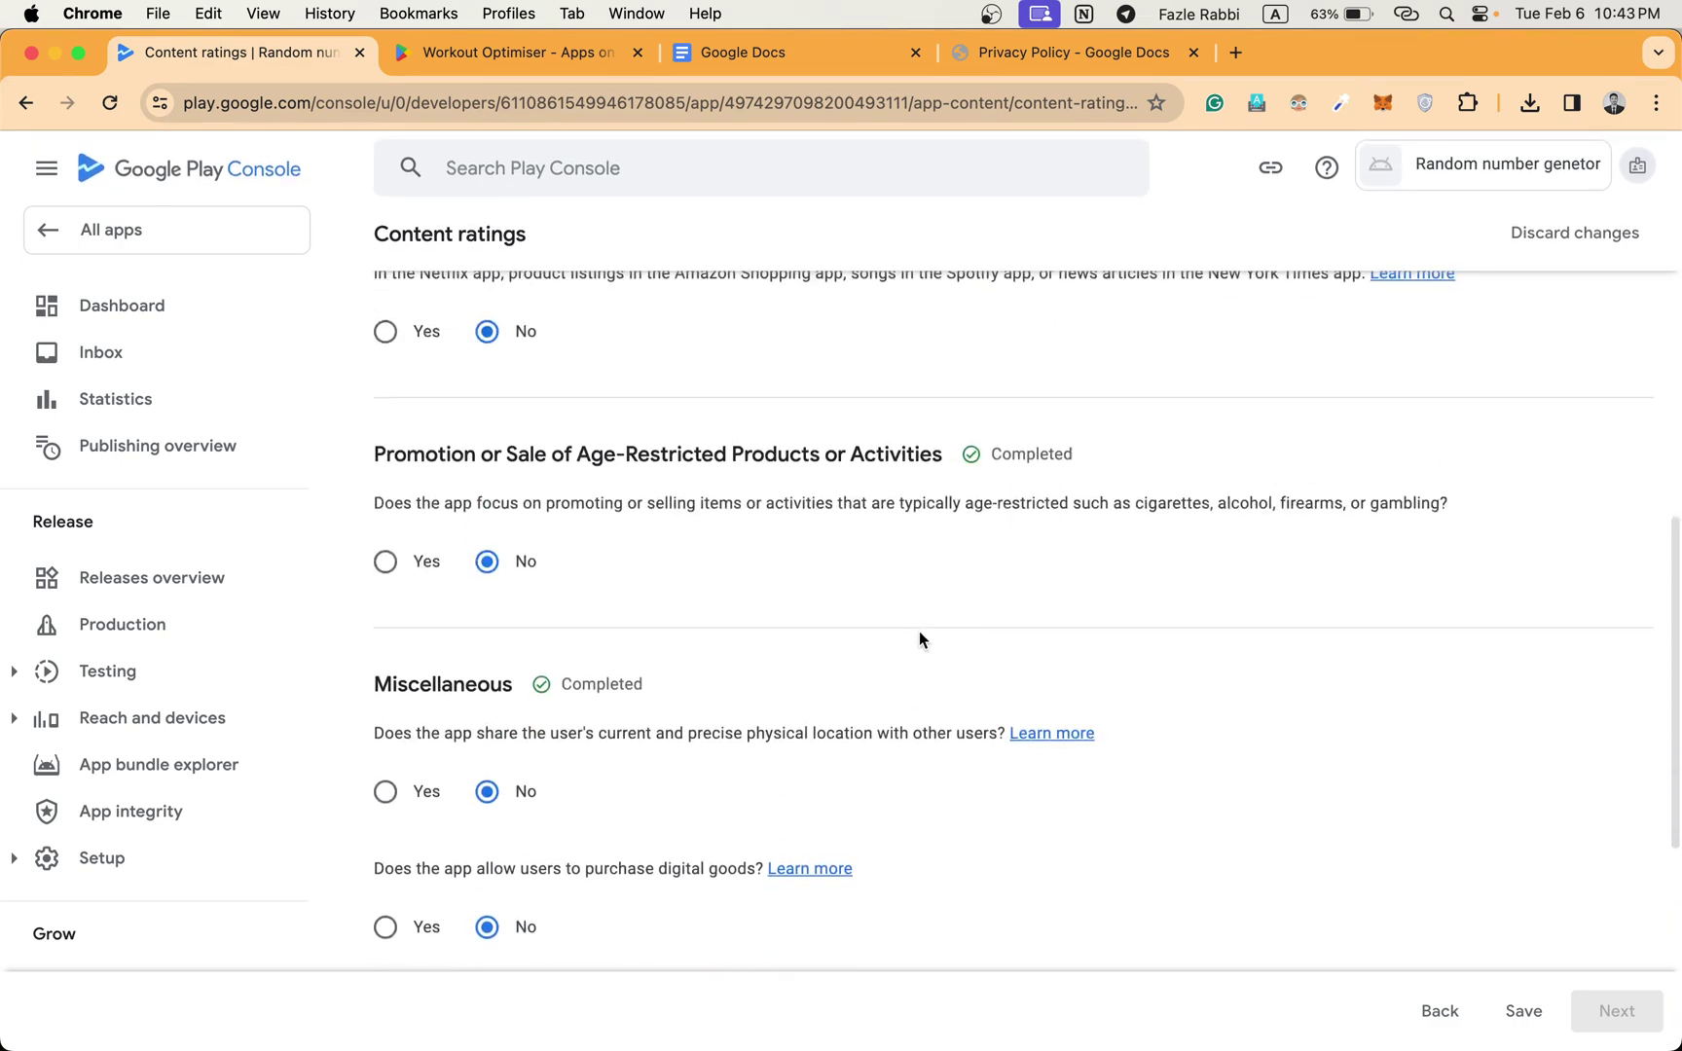
scroll(921, 639, "up", 10)
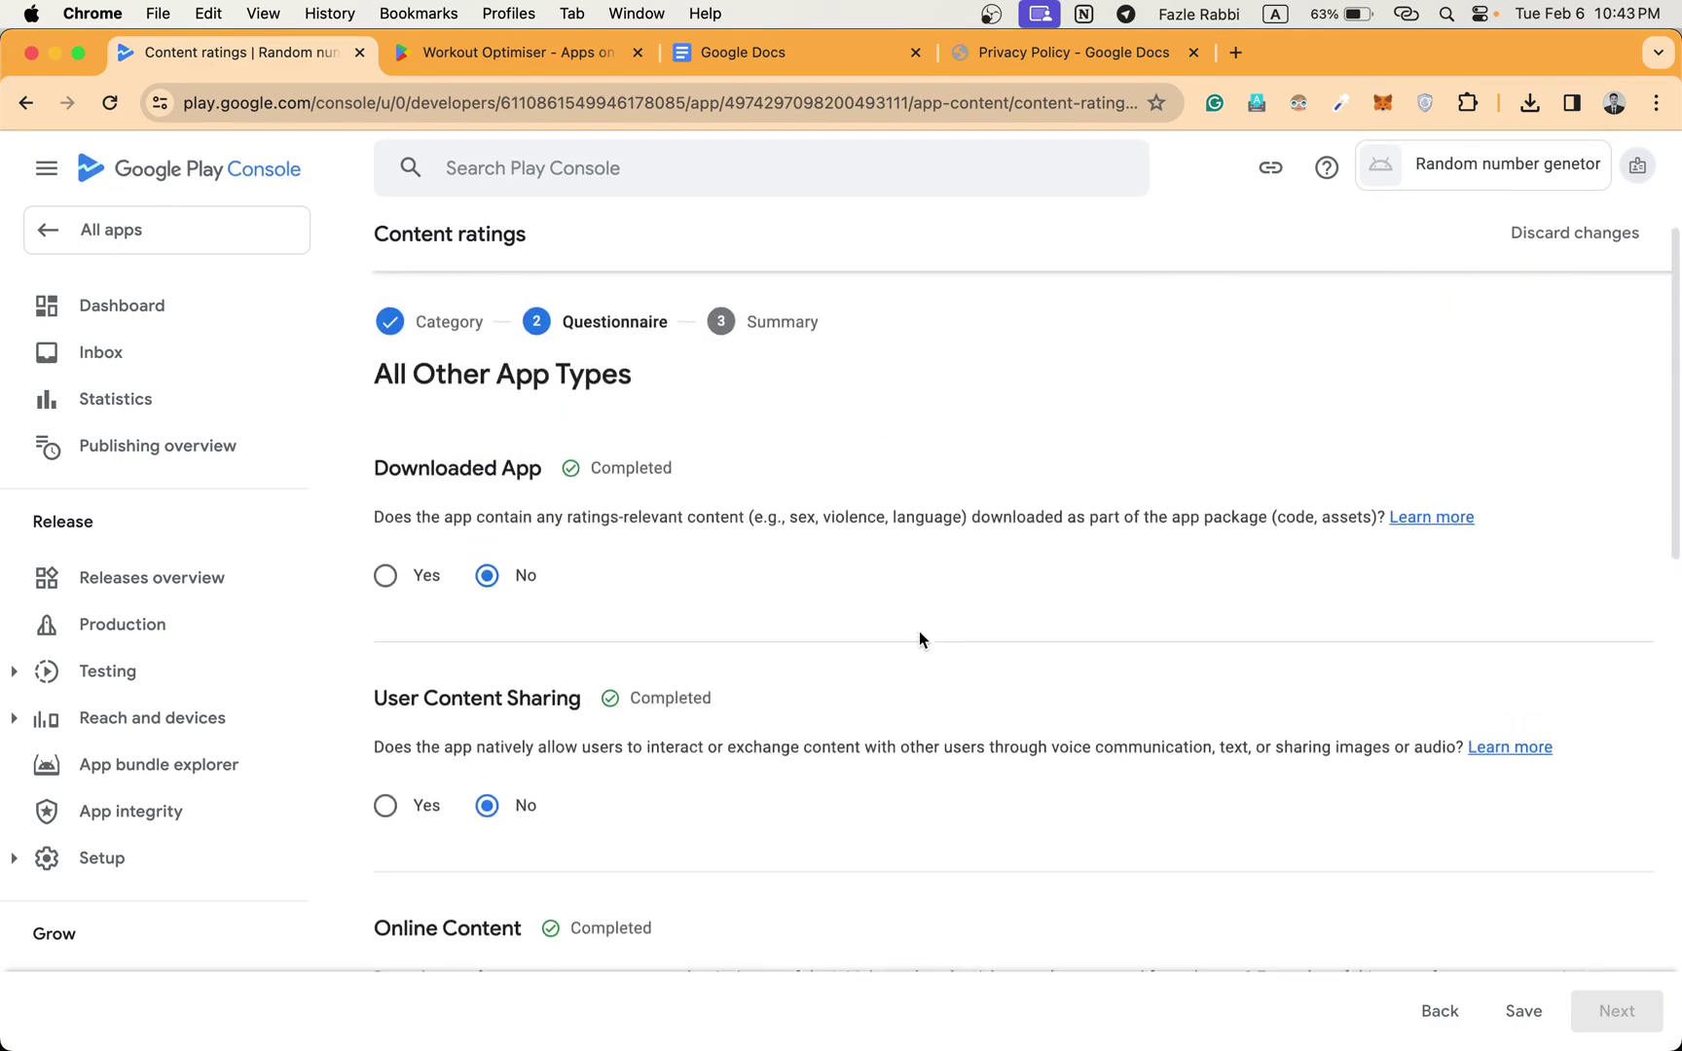
scroll(919, 639, "down", 10)
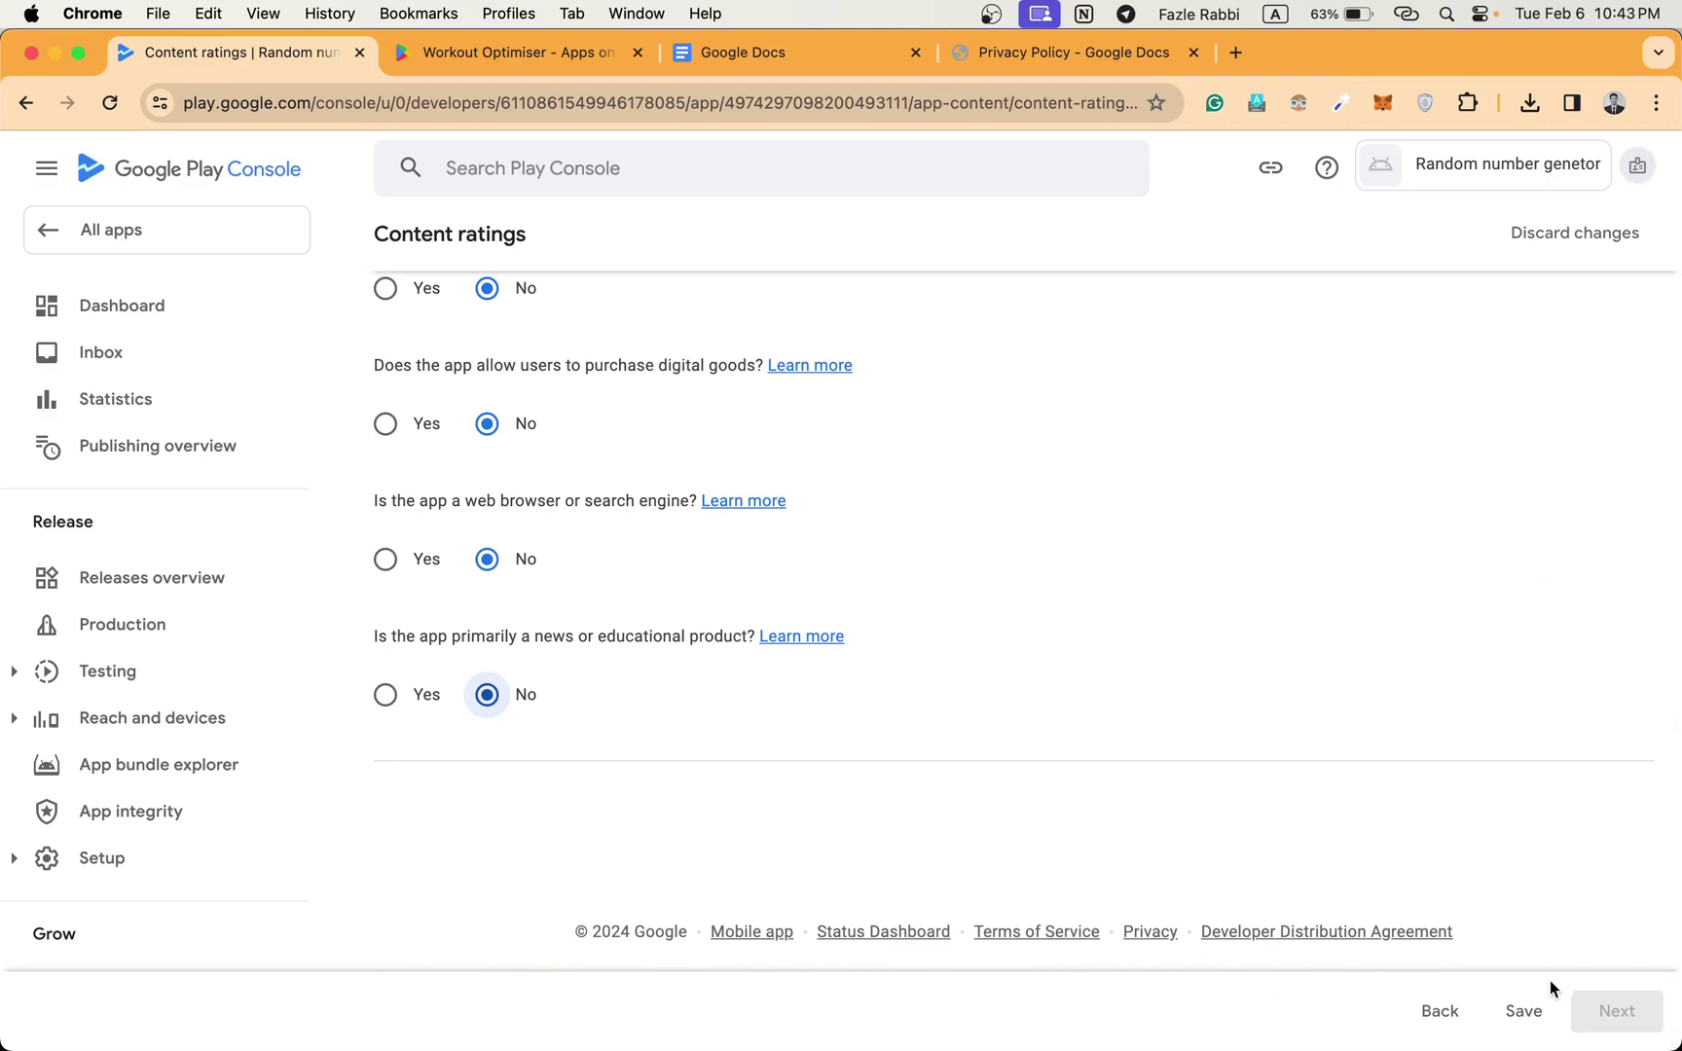
left_click(1525, 1013)
left_click(1642, 1024)
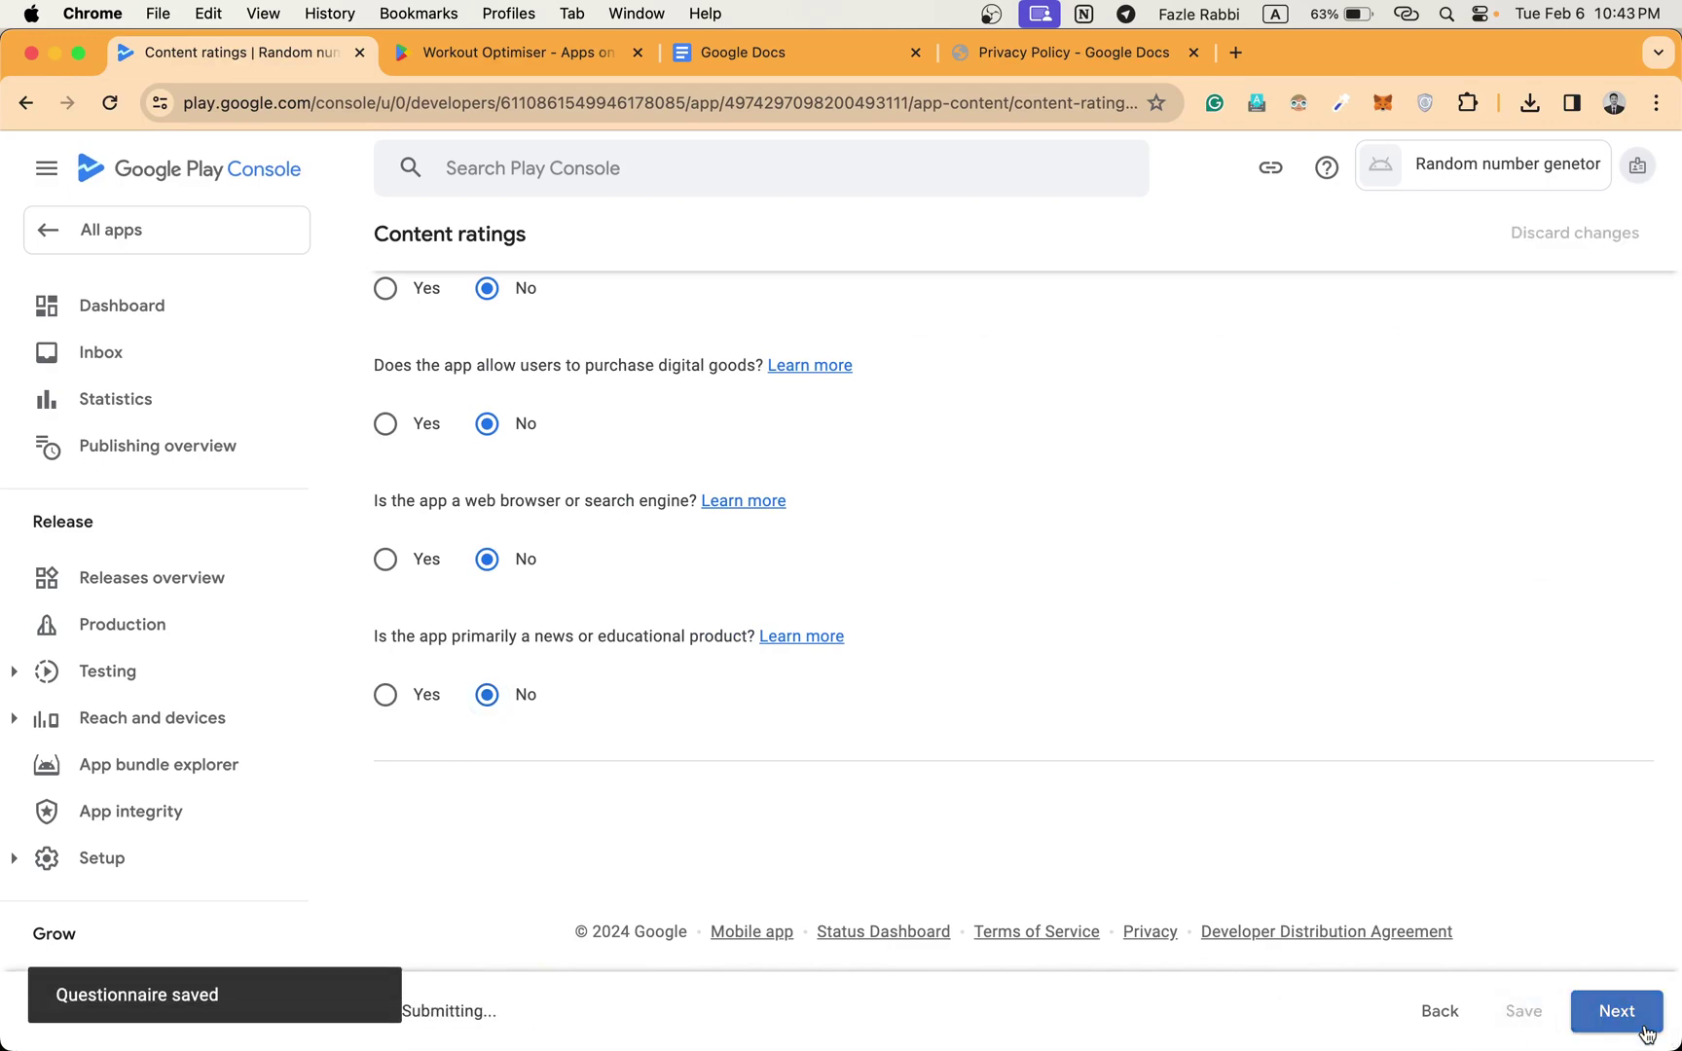
scroll(1215, 699, "down", 7)
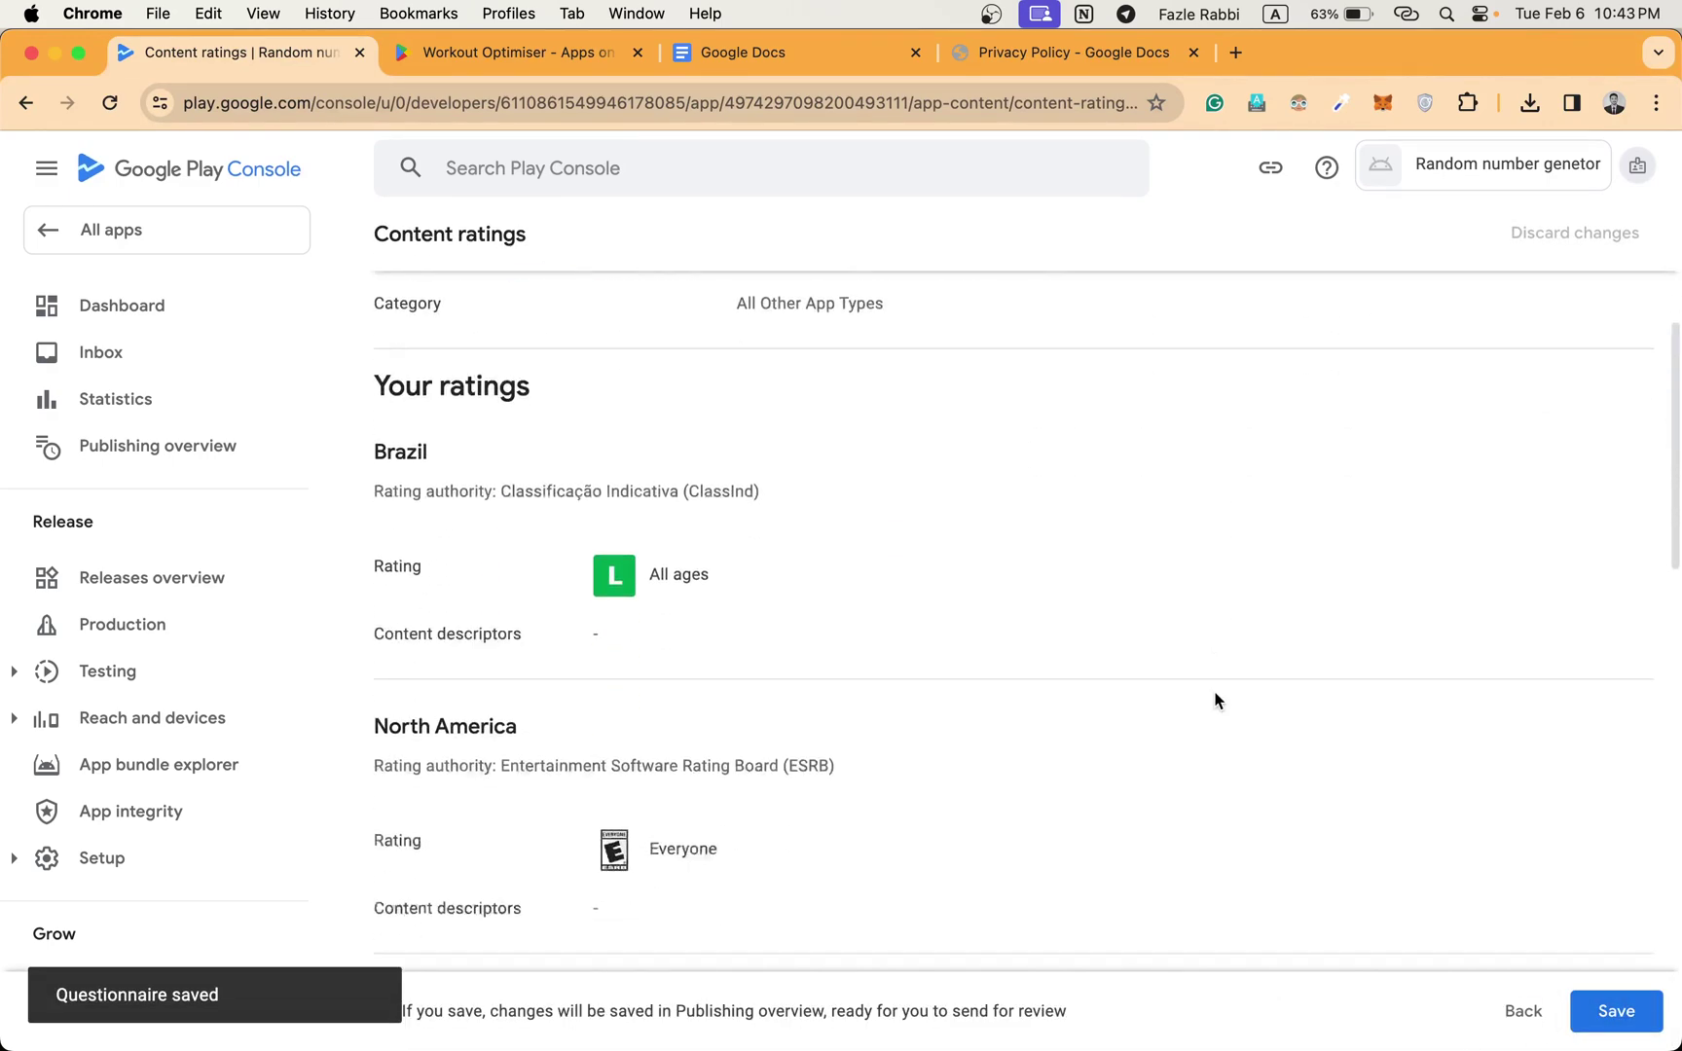
left_click(1618, 1017)
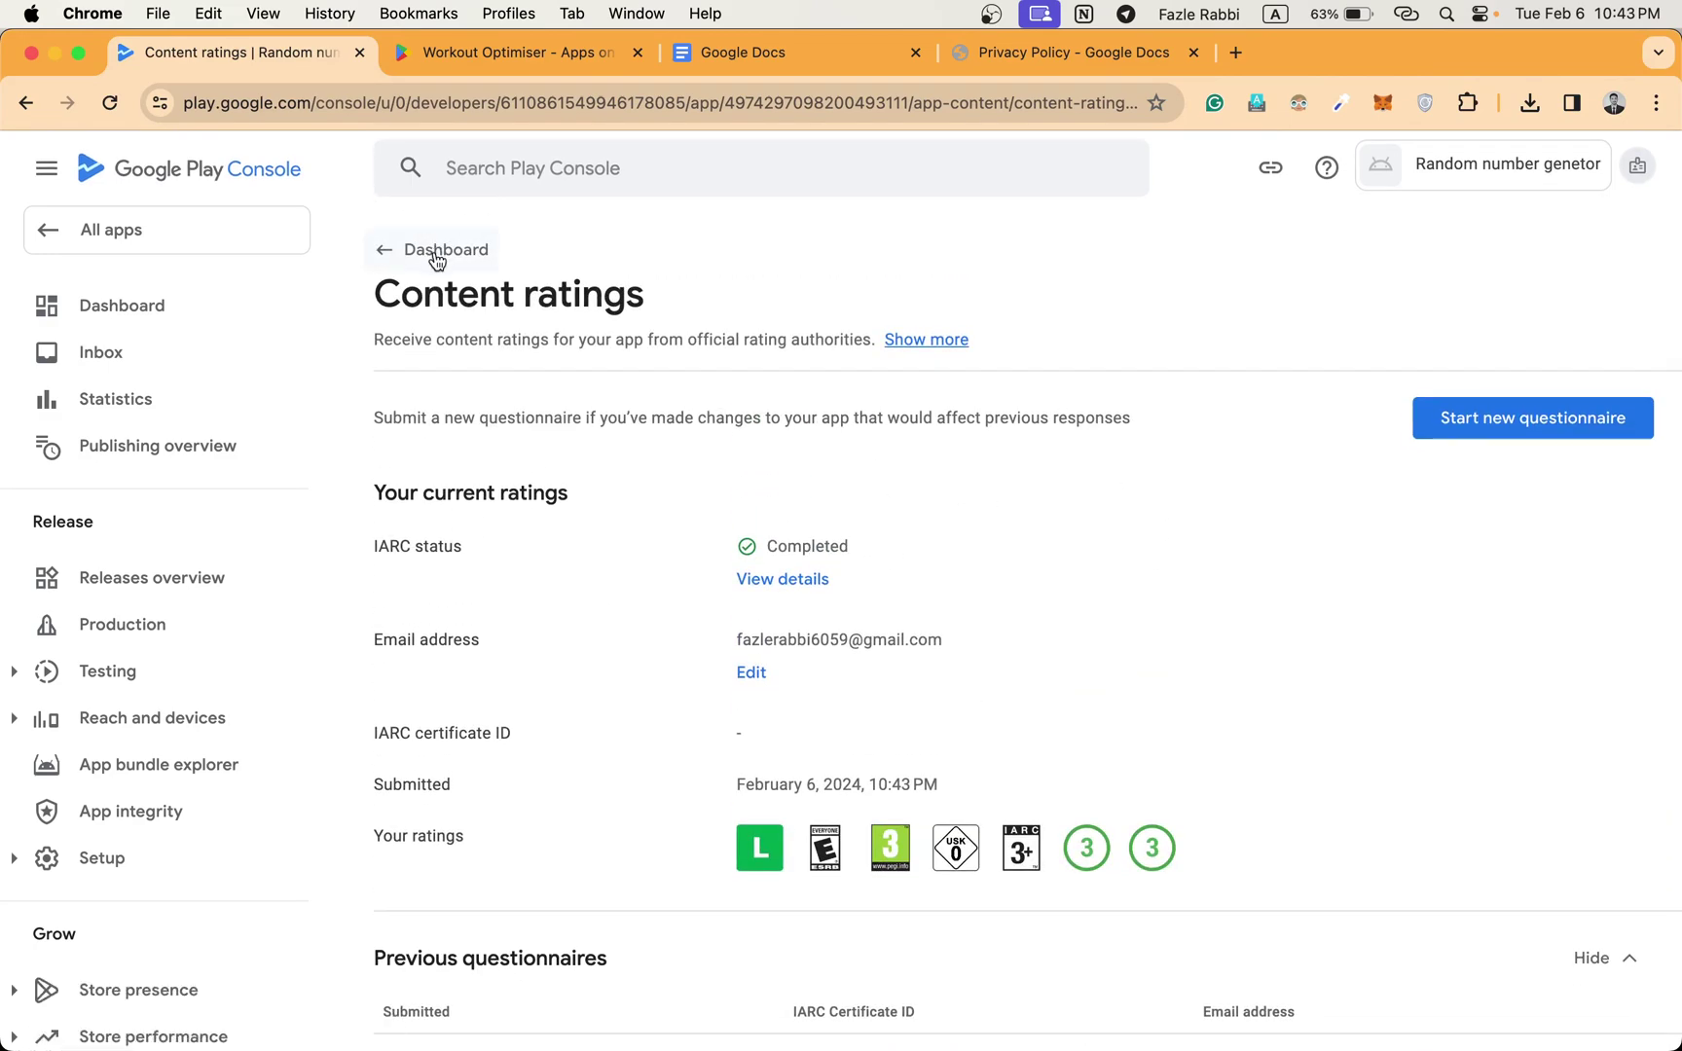
left_click(436, 255)
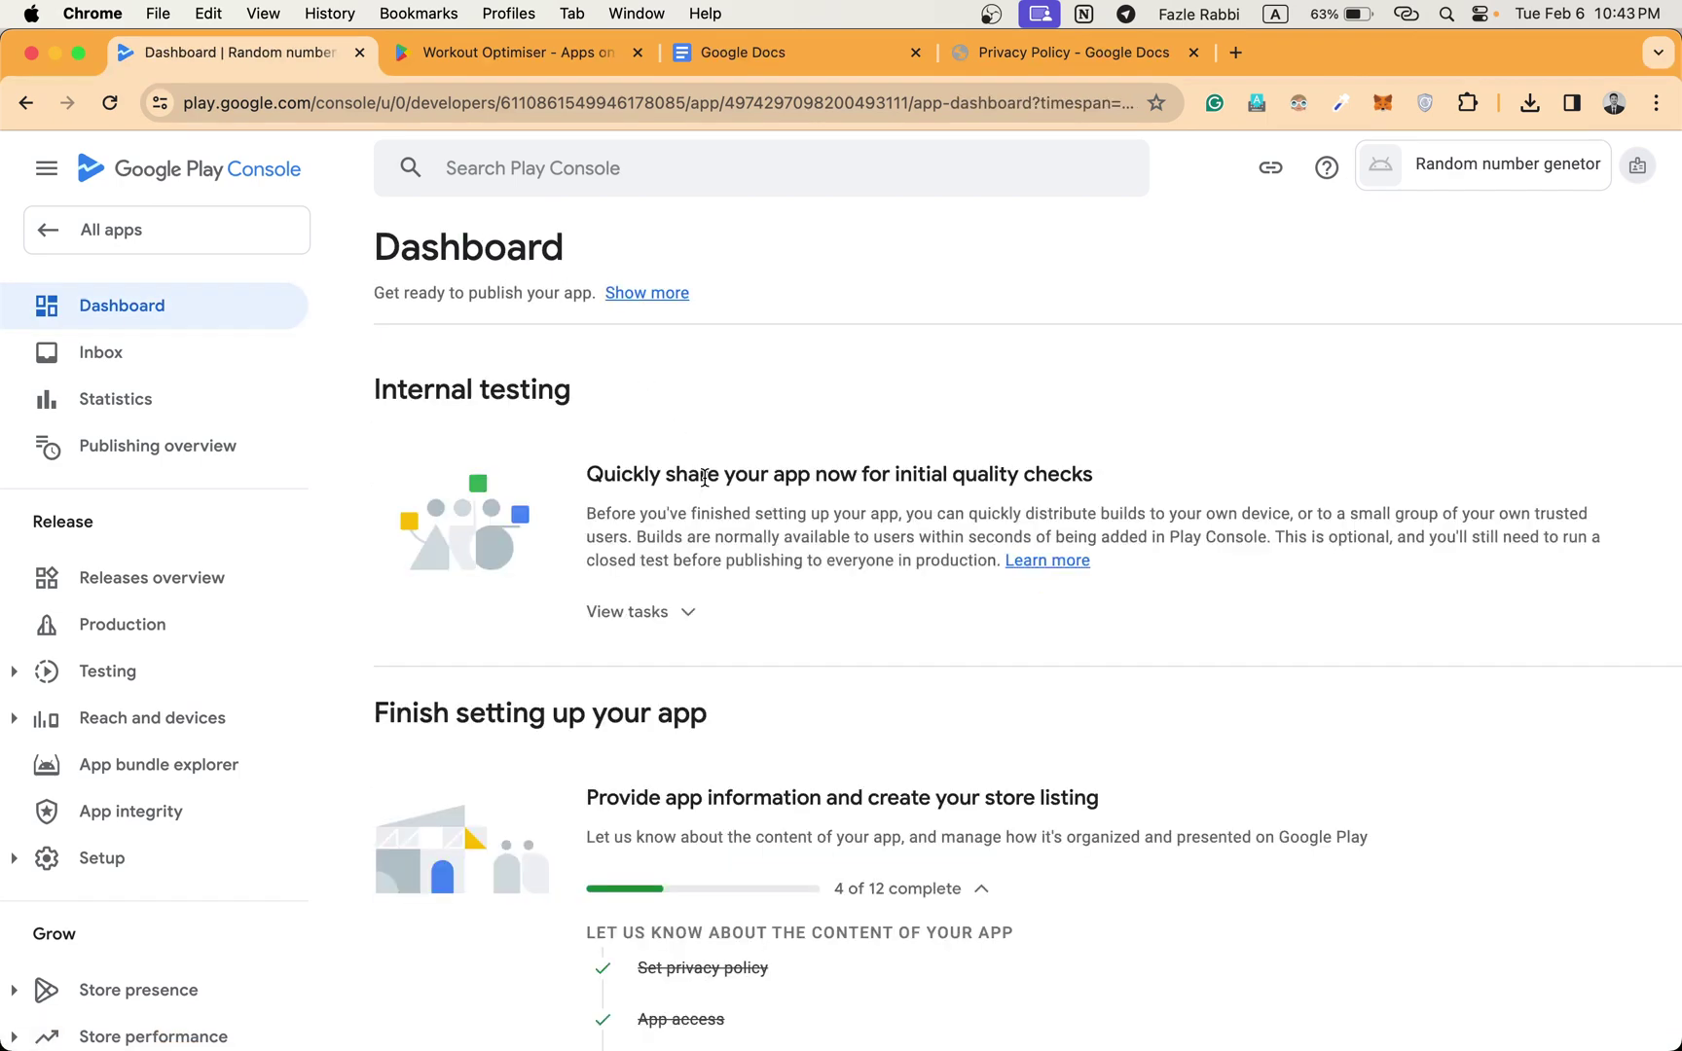
Set Target audience to 18 and over with no appeal to children, save, and return to the Dashboard.
scroll(705, 477, "down", 3)
scroll(704, 477, "down", 1)
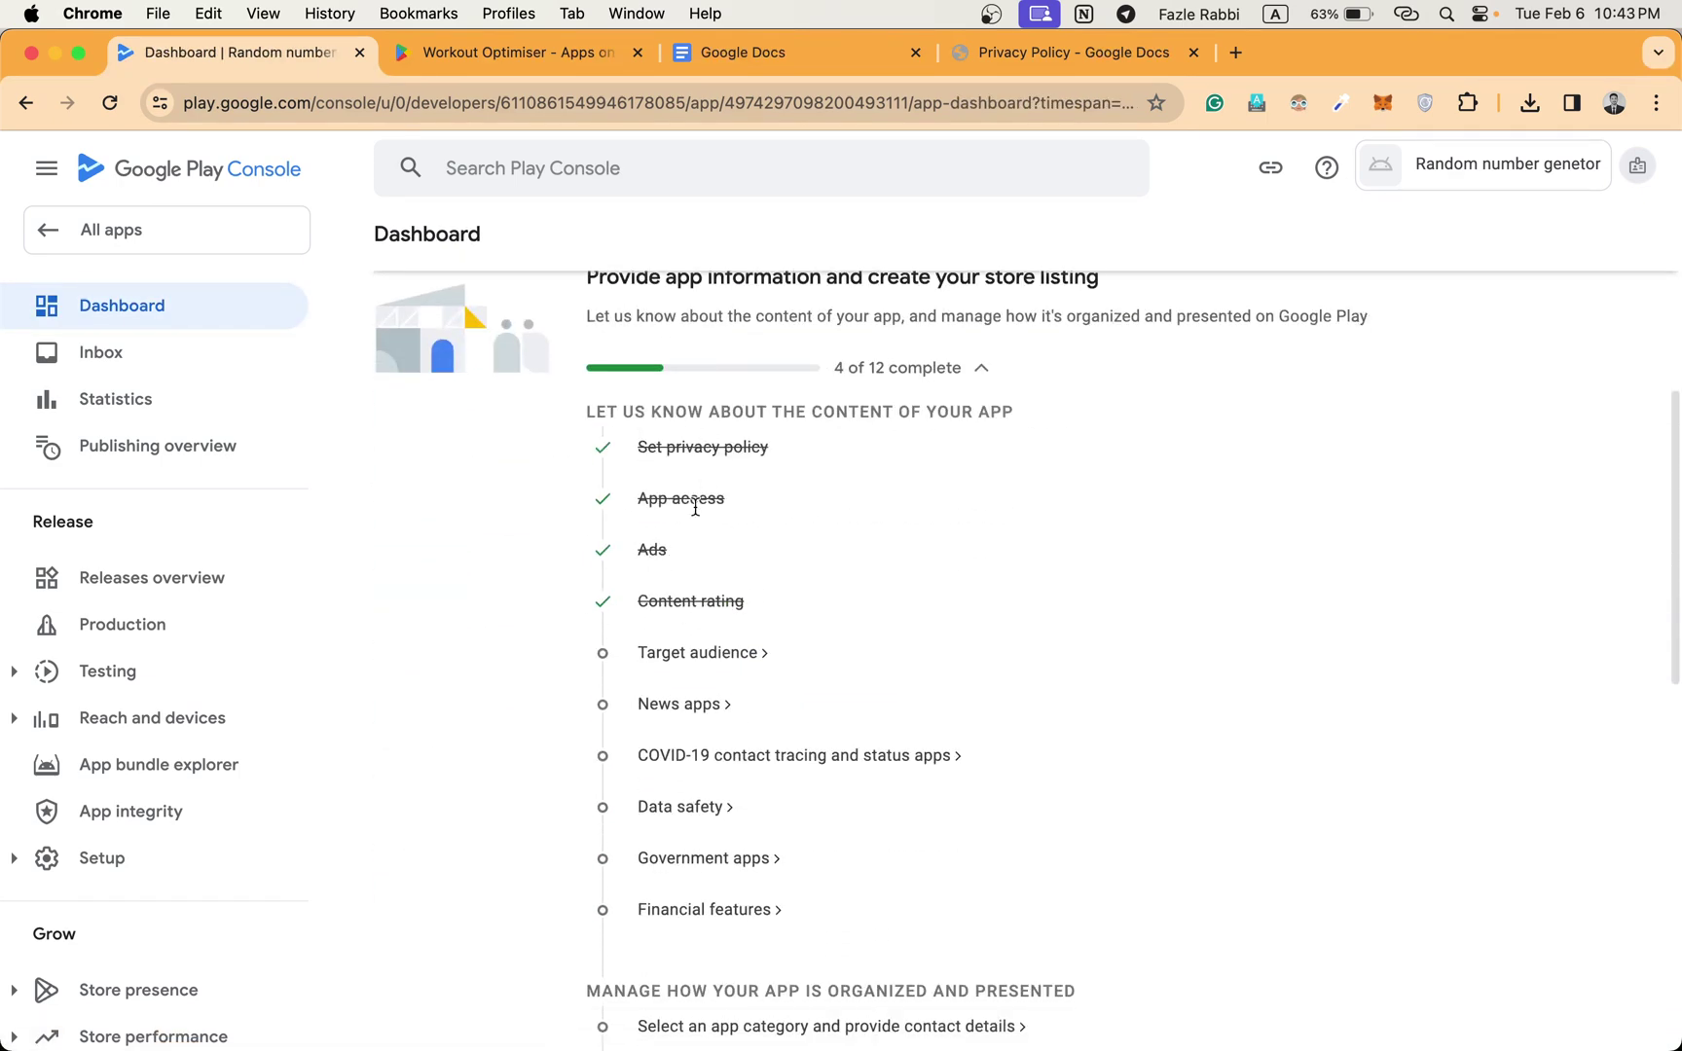
left_click(699, 655)
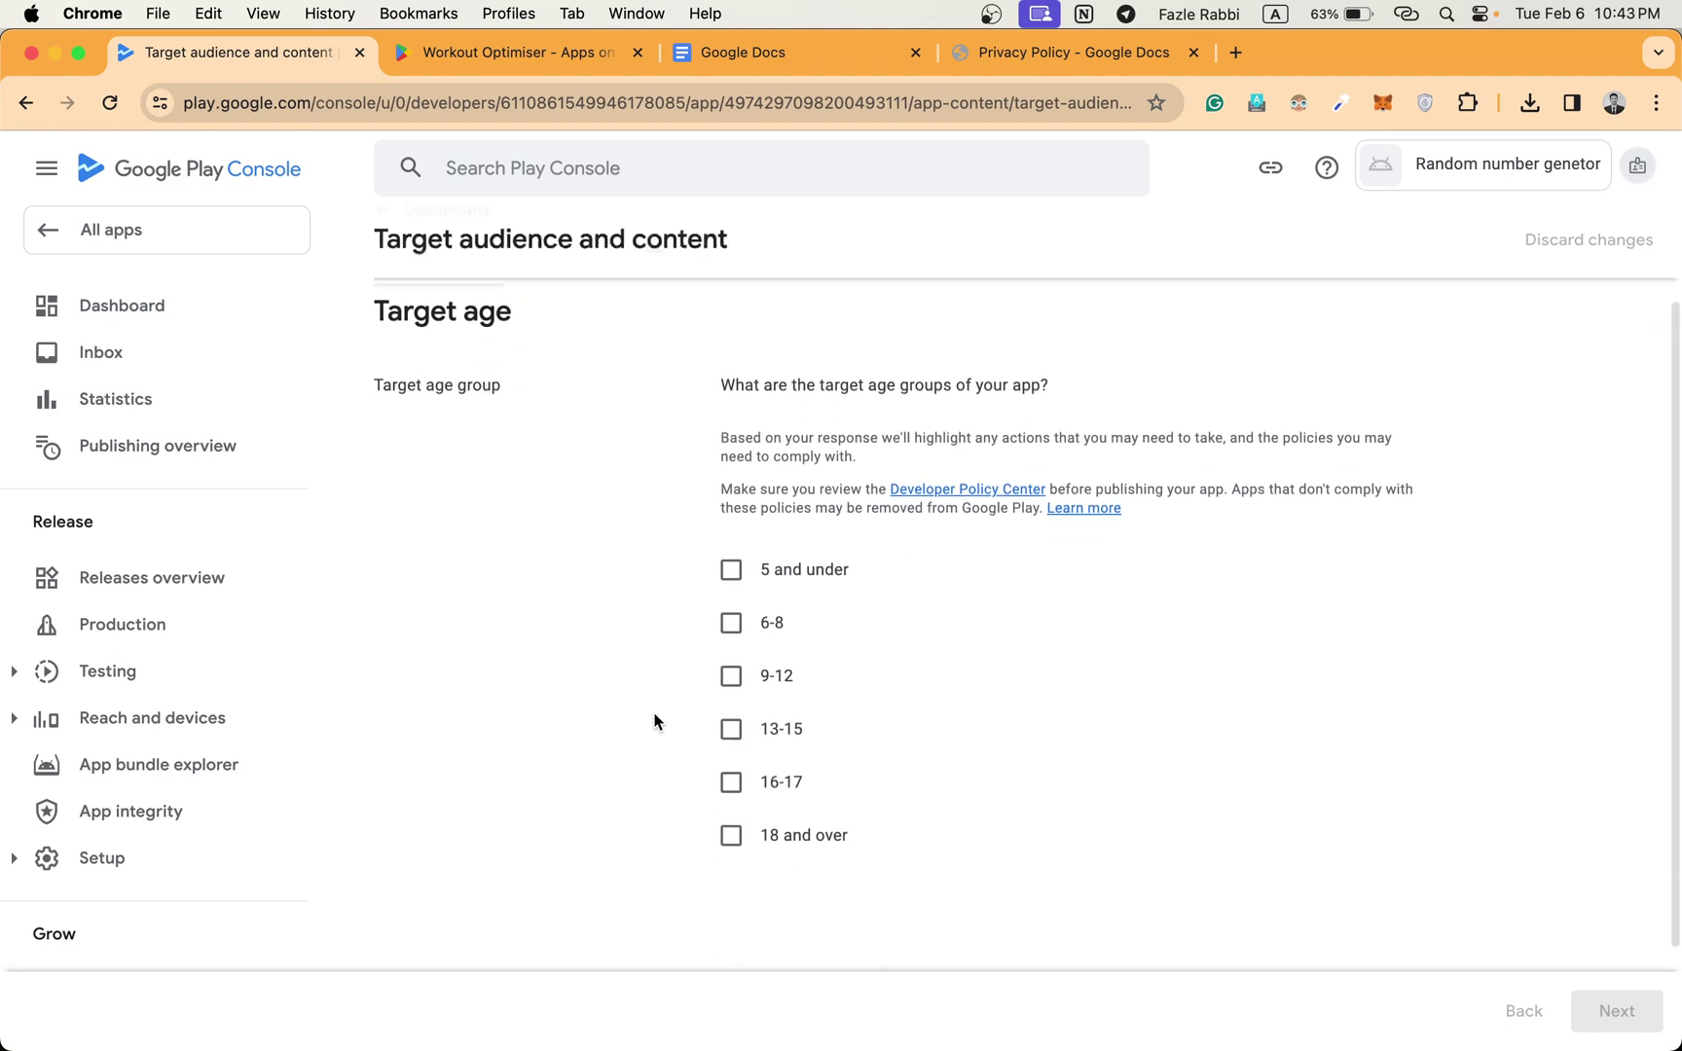
left_click(728, 837)
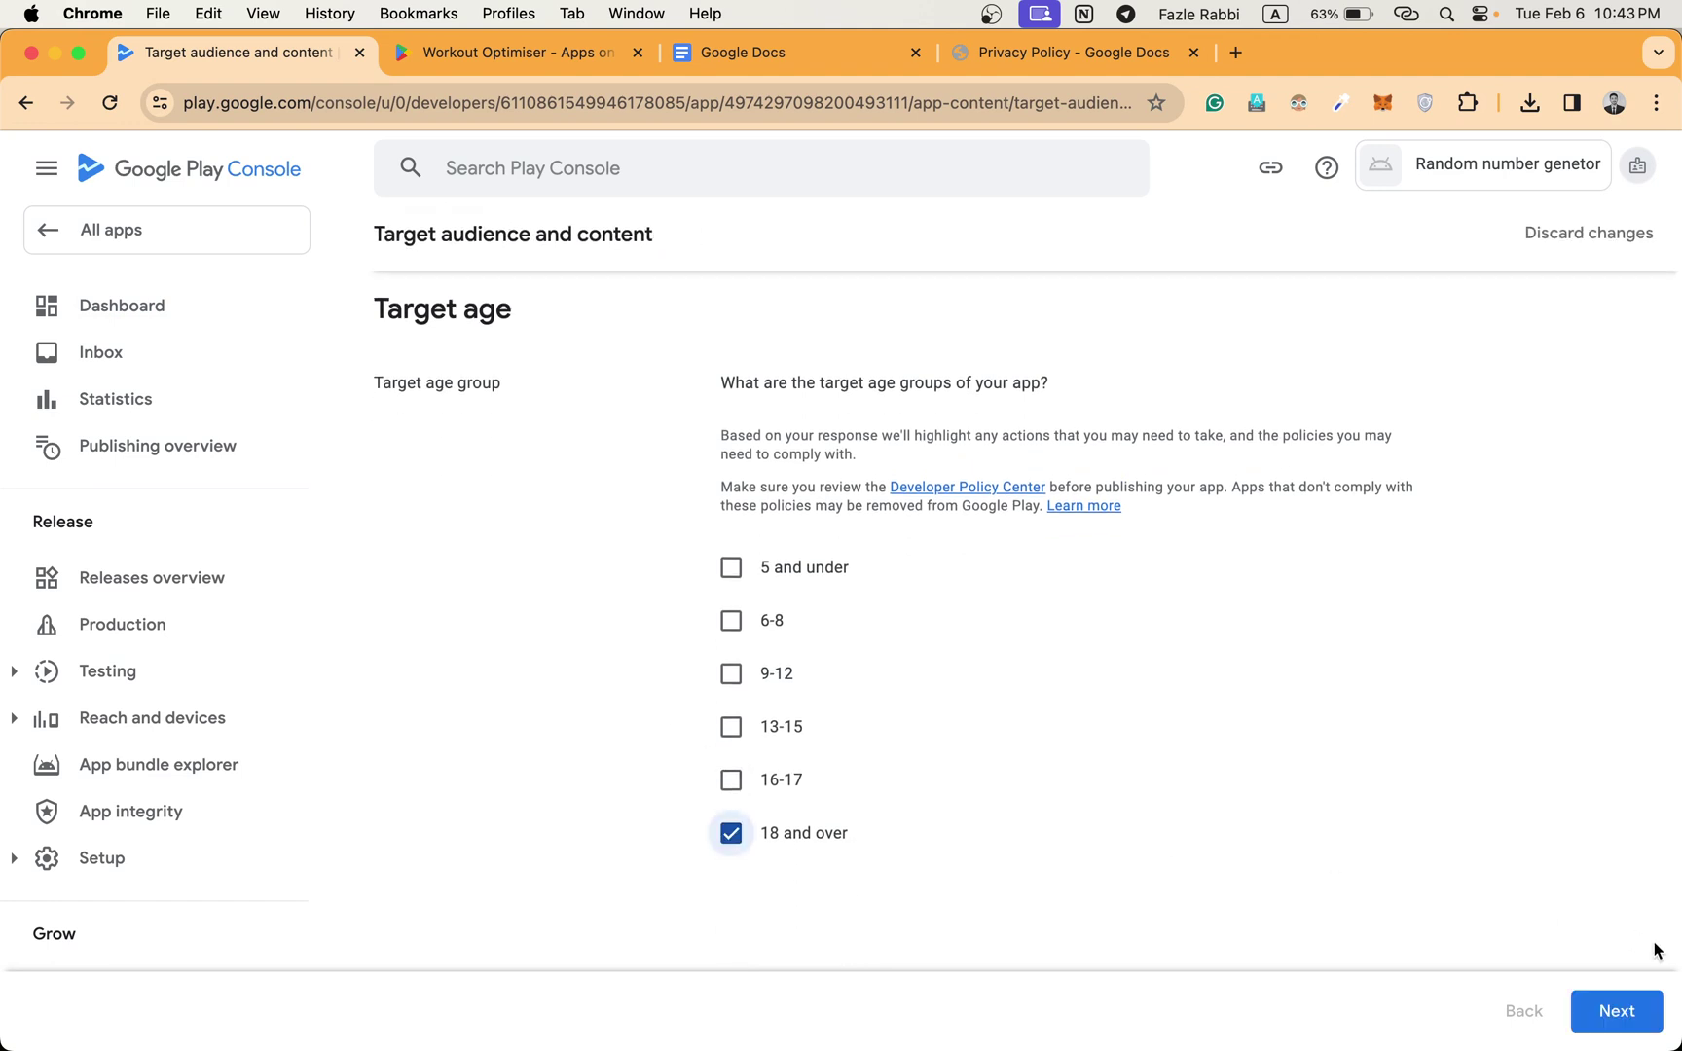
left_click(1638, 1015)
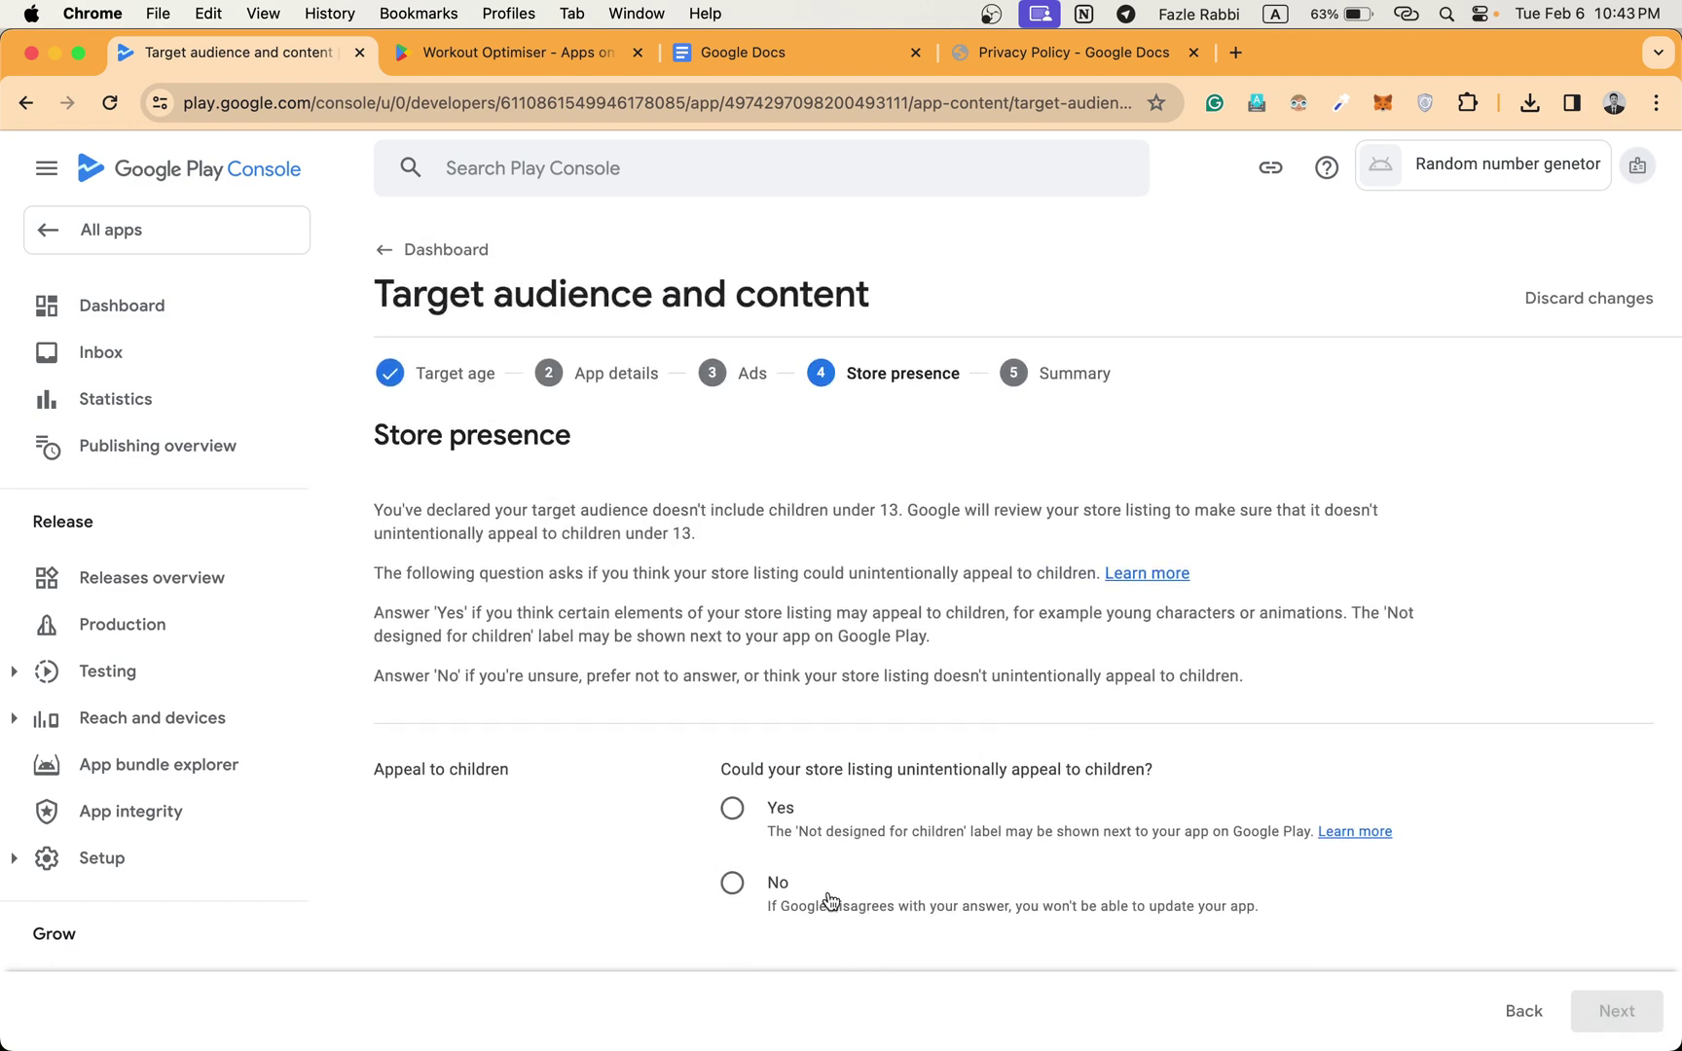
left_click(735, 886)
scroll(1066, 826, "down", 2)
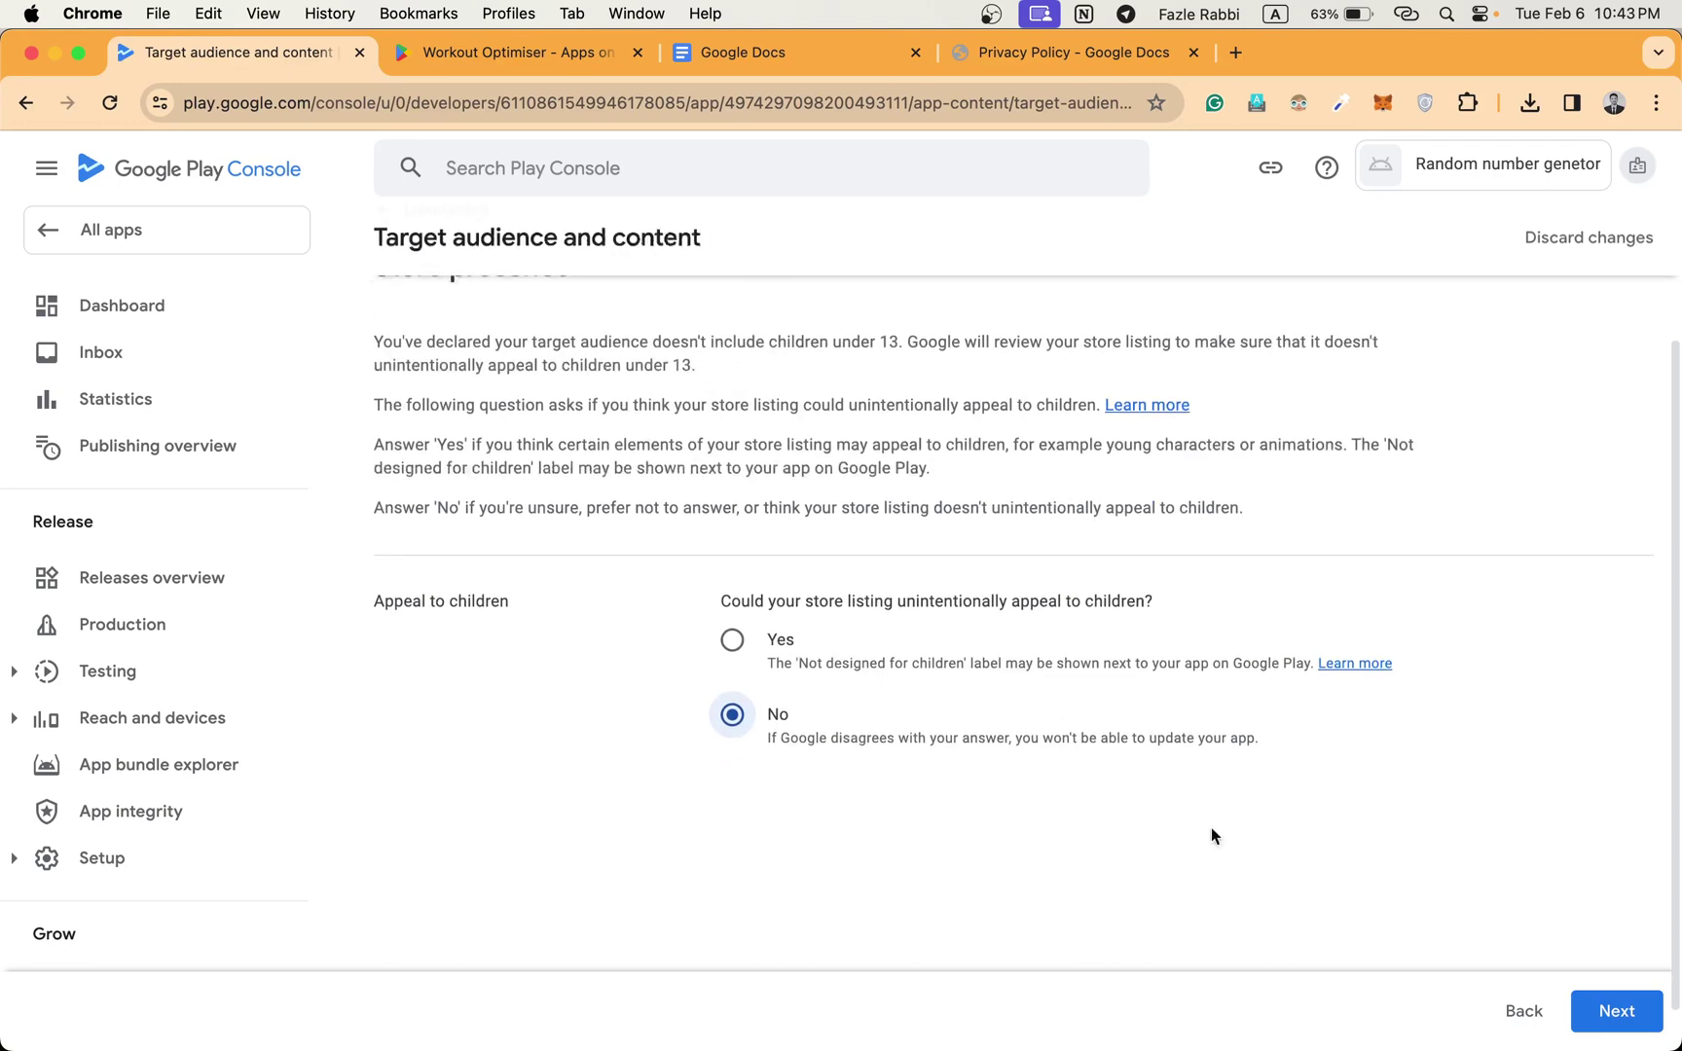
left_click(1616, 1011)
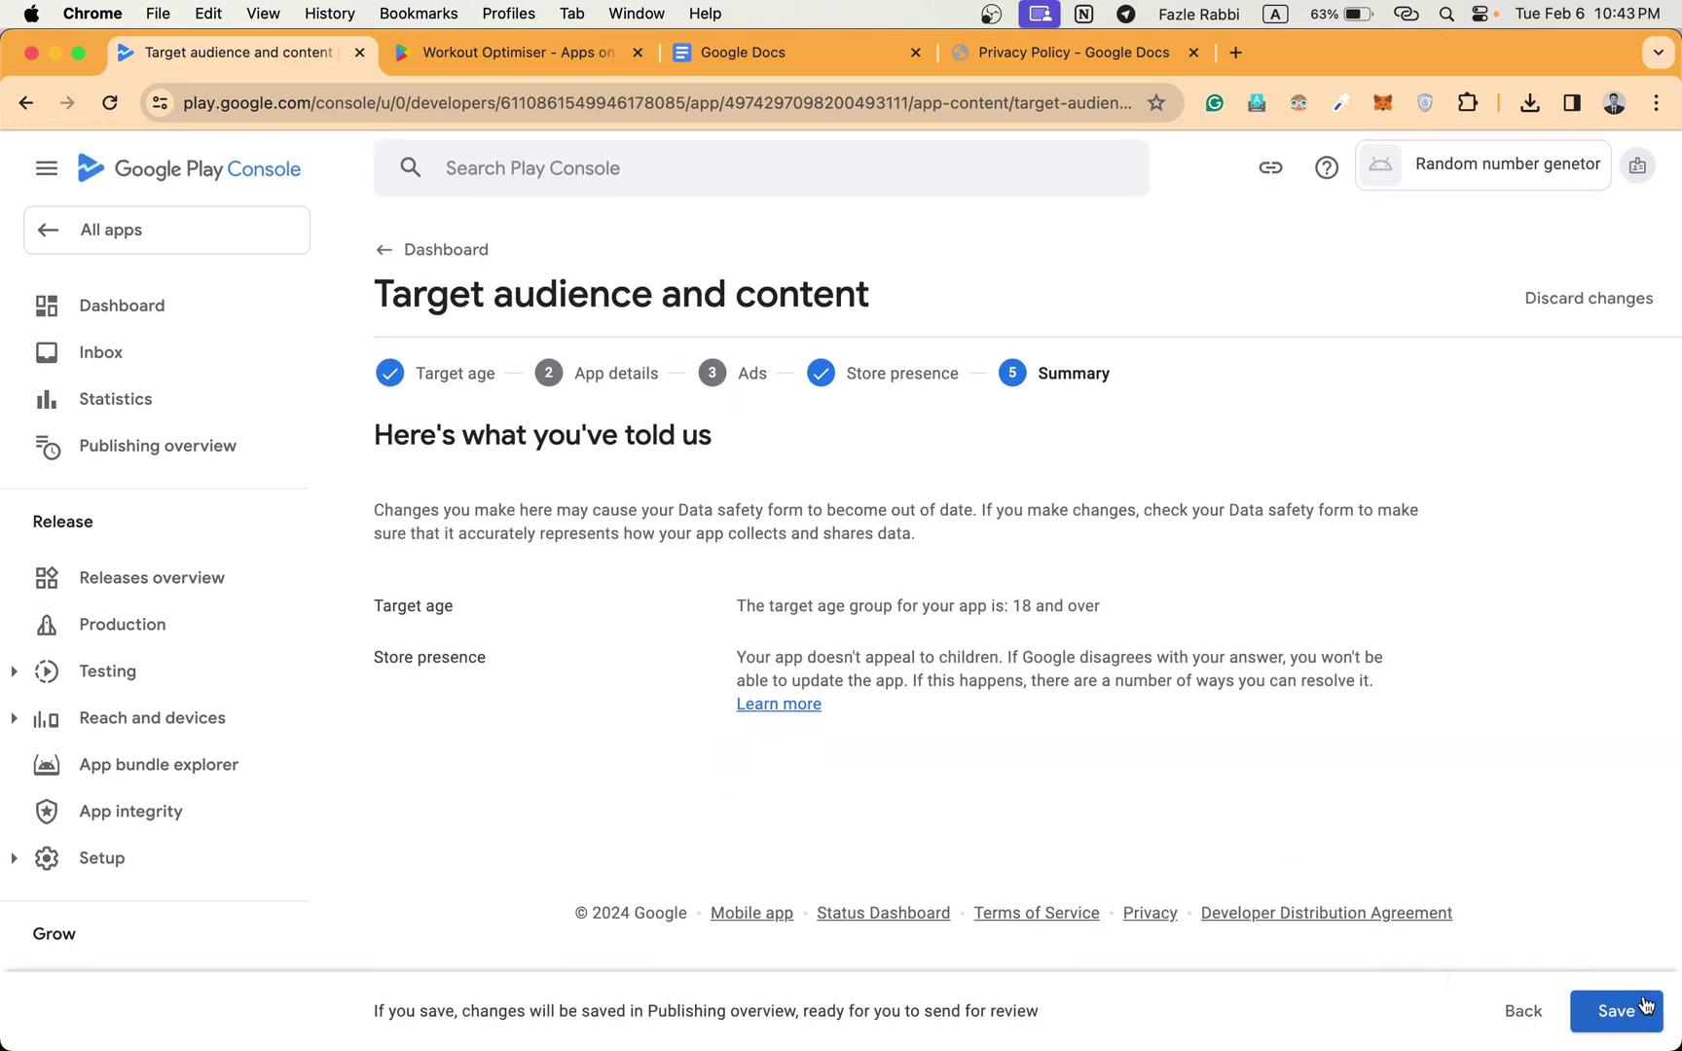
left_click(1644, 1028)
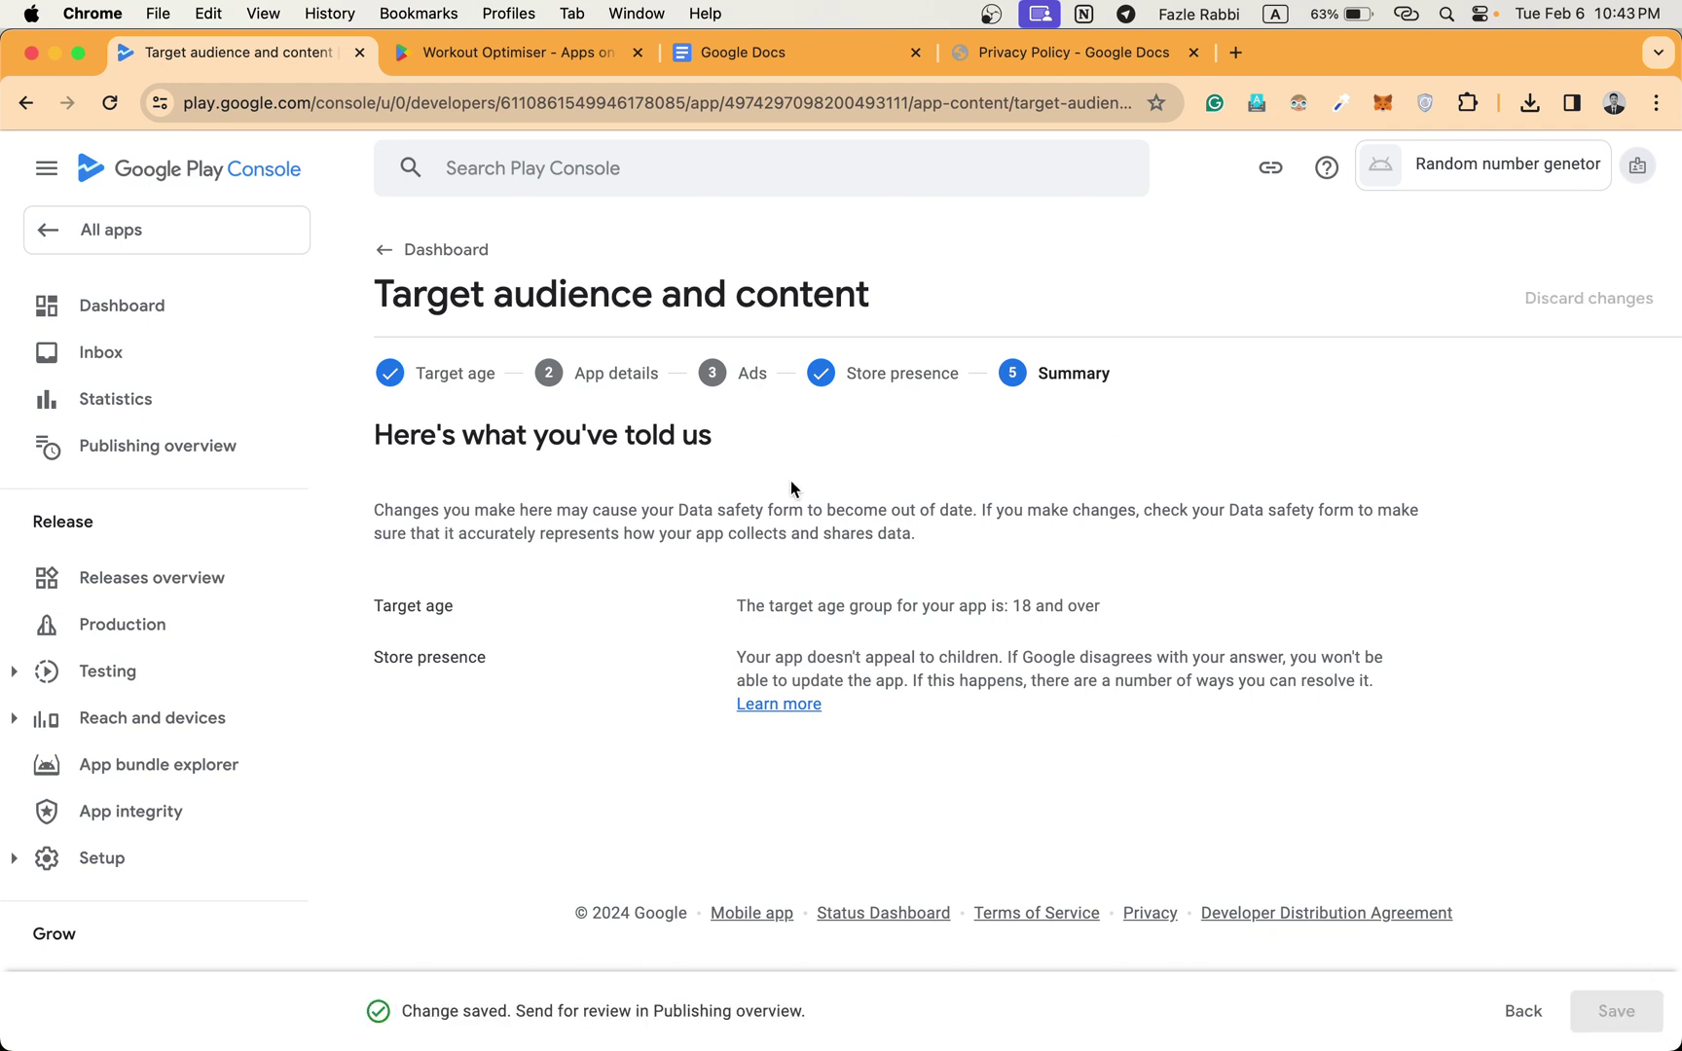
left_click(428, 253)
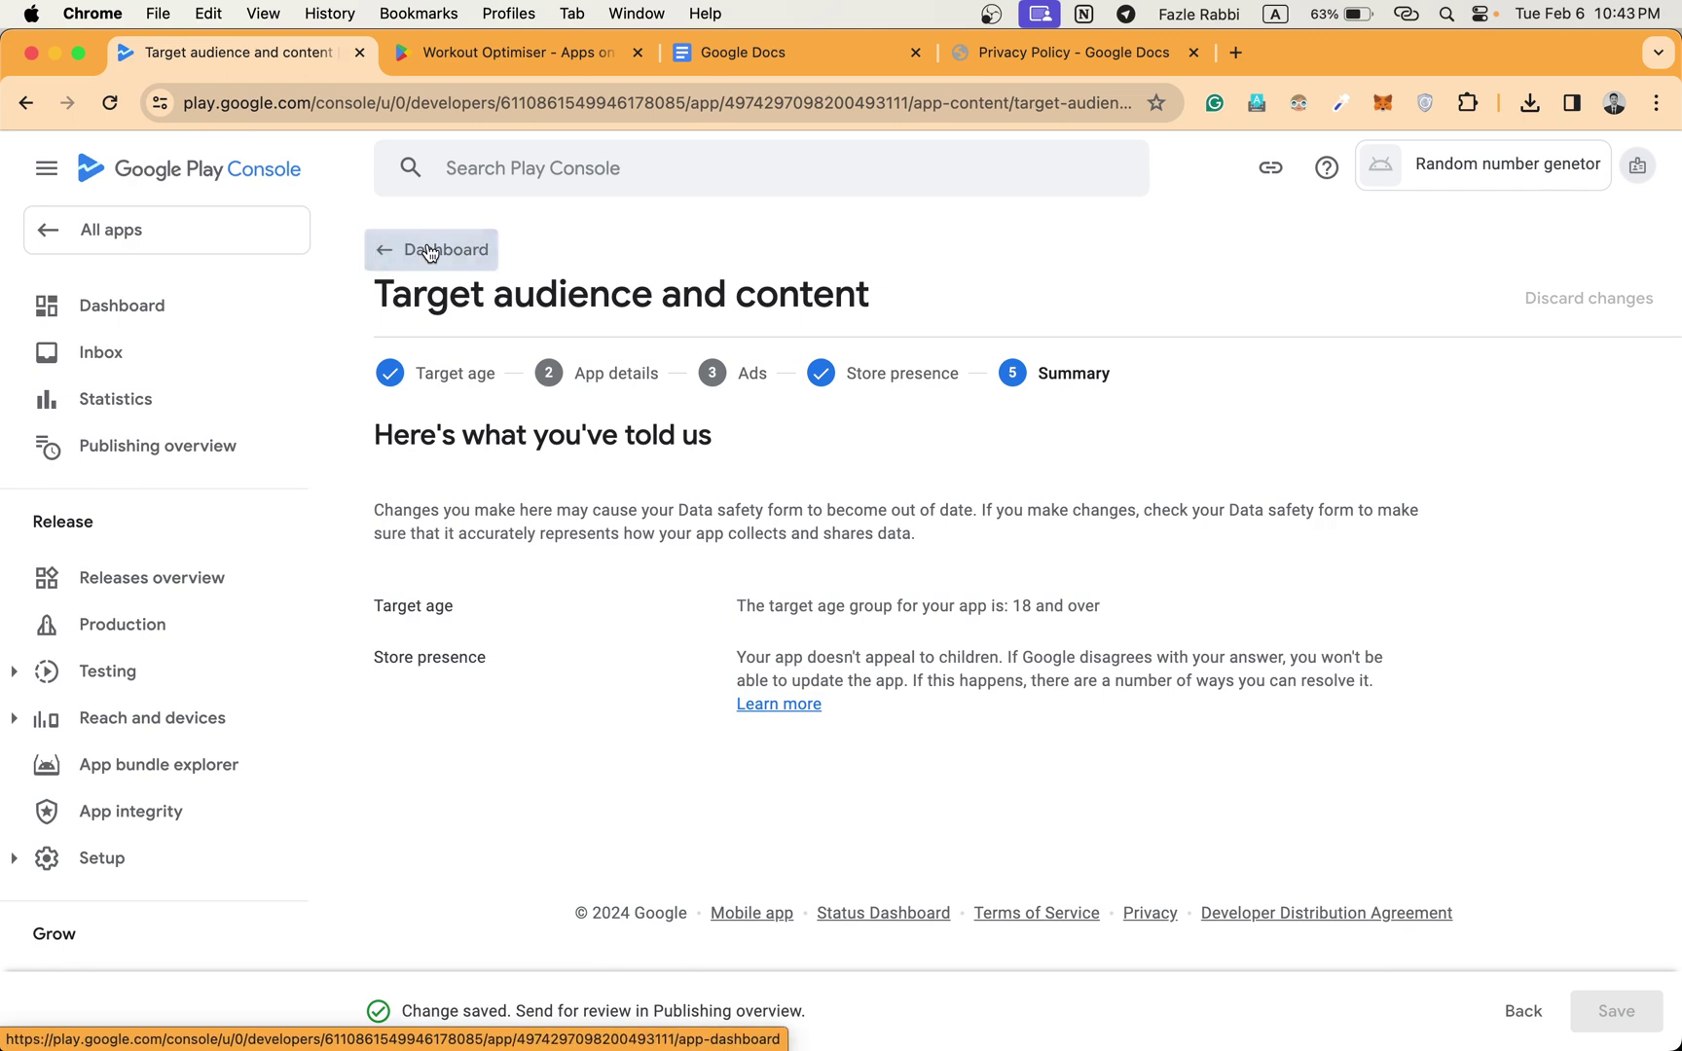
Declare in News apps that the app is not a news app and save it.
scroll(620, 458, "down", 5)
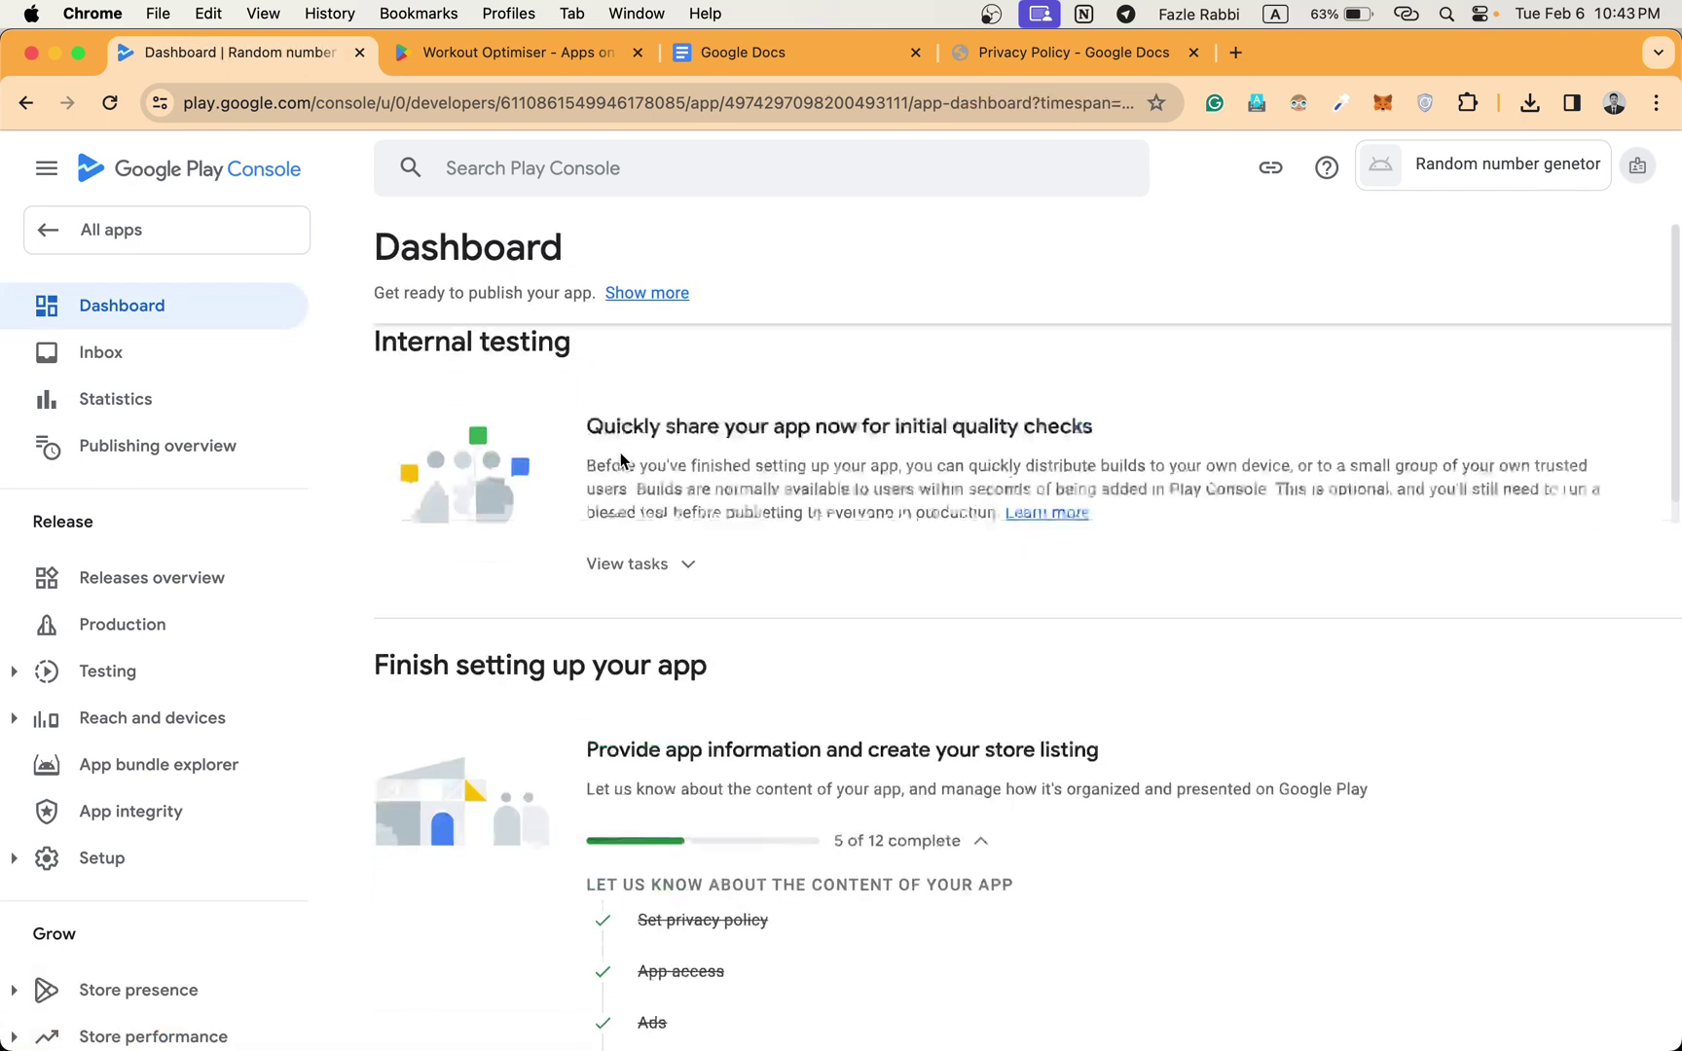
scroll(651, 560, "down", 3)
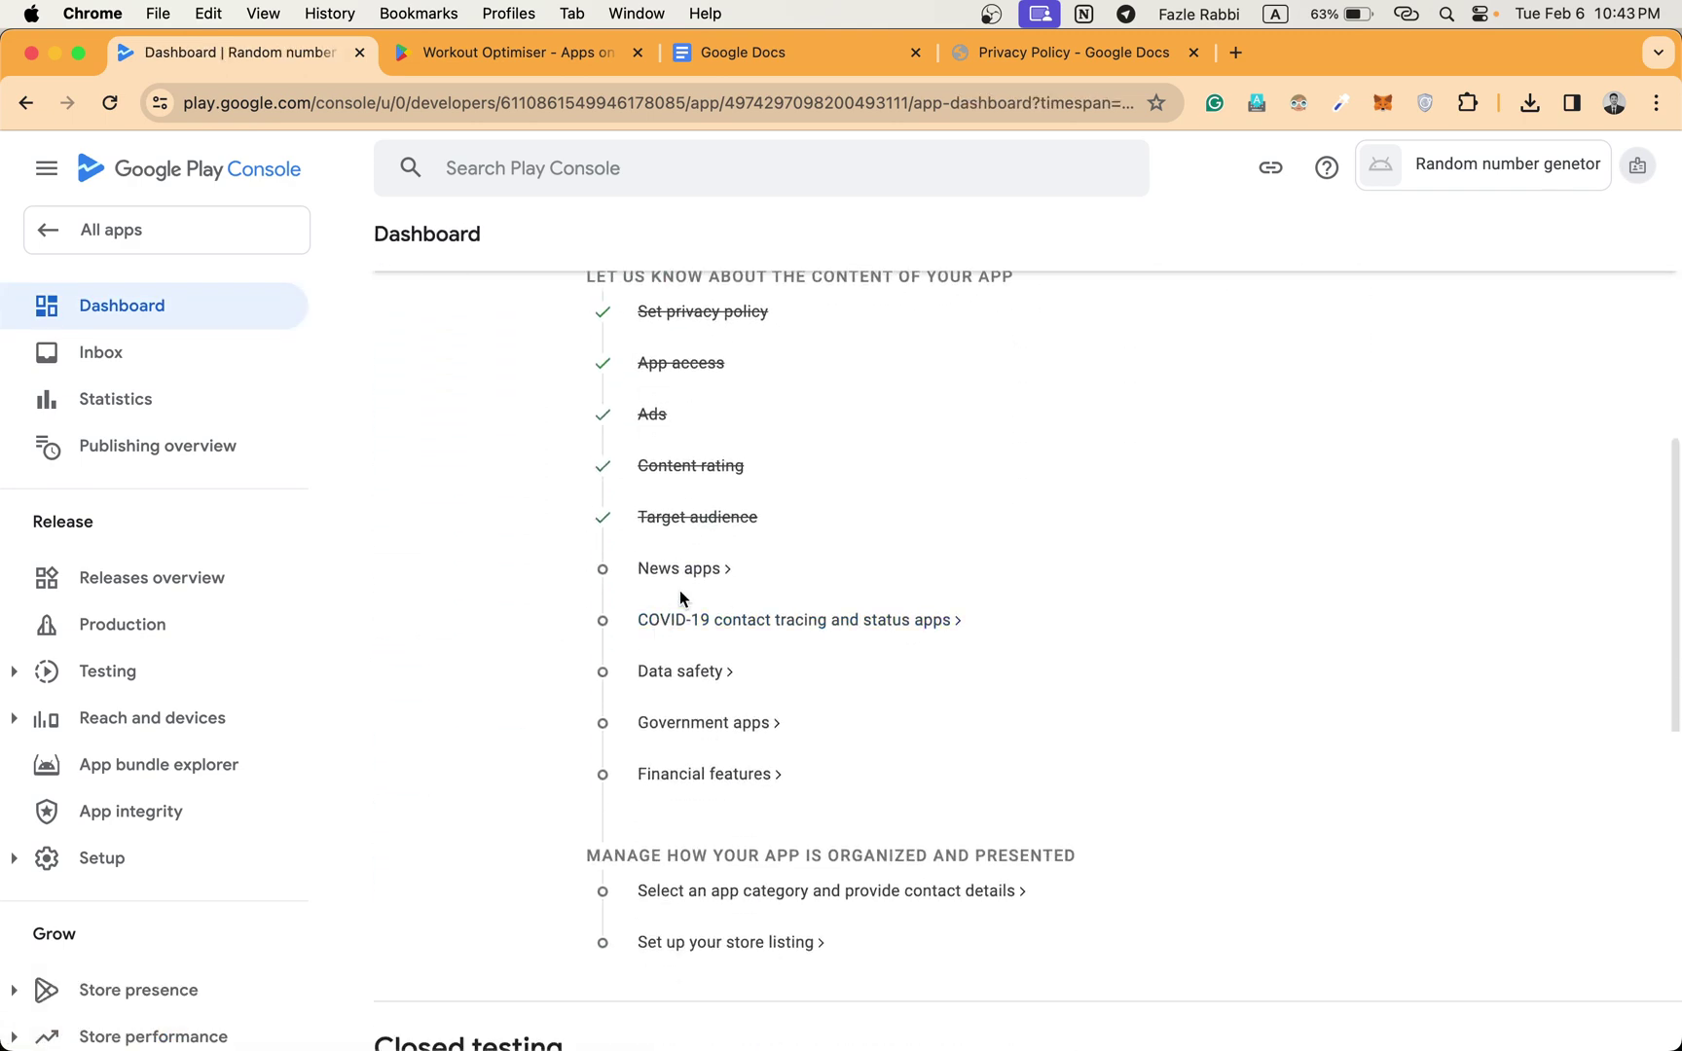
left_click(693, 570)
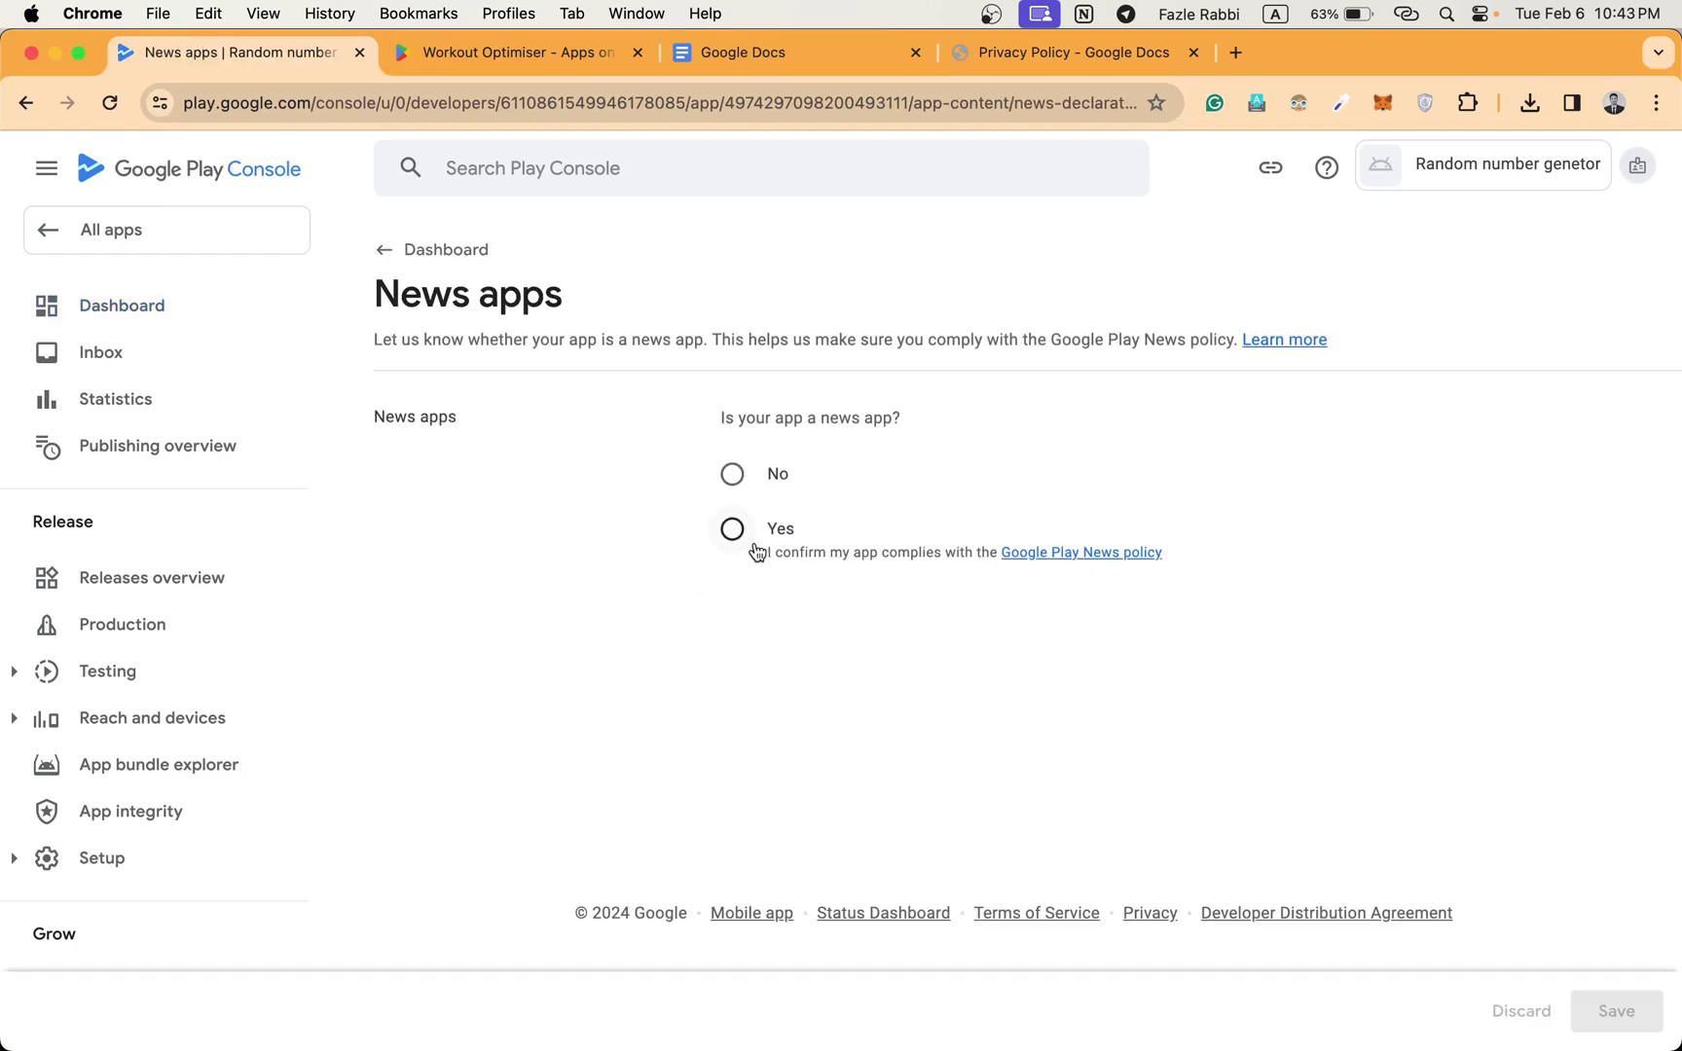
left_click(732, 477)
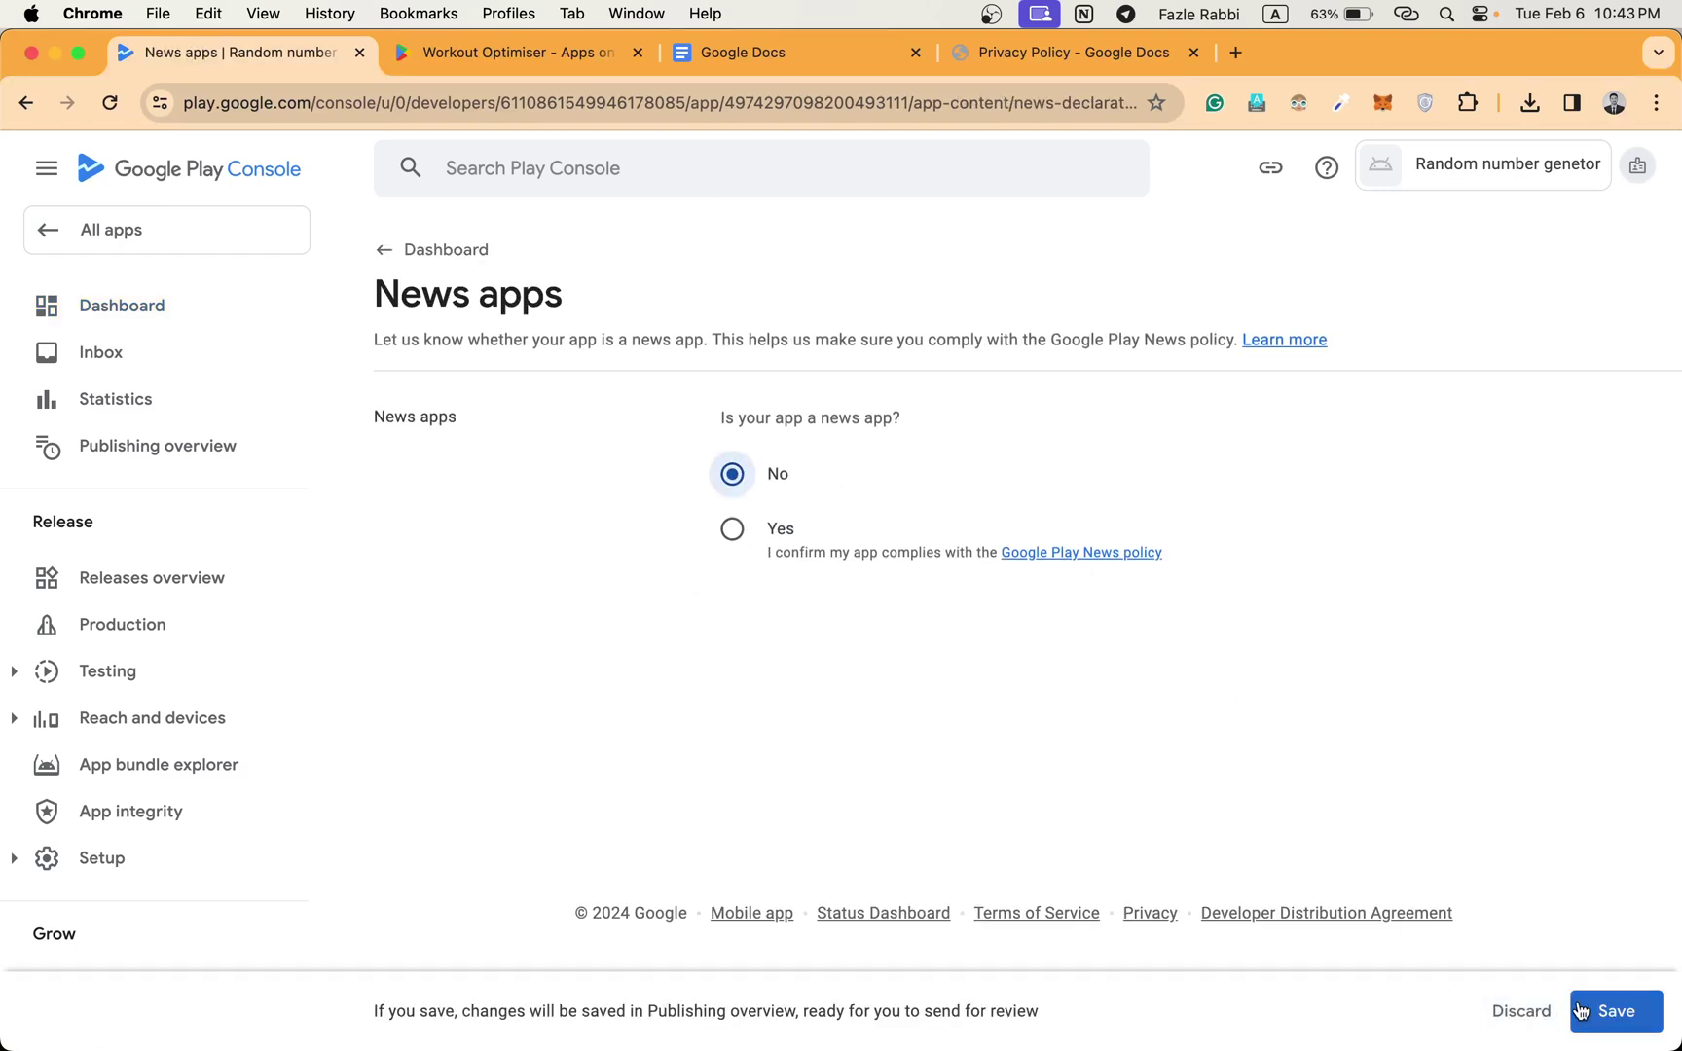
left_click(1616, 1011)
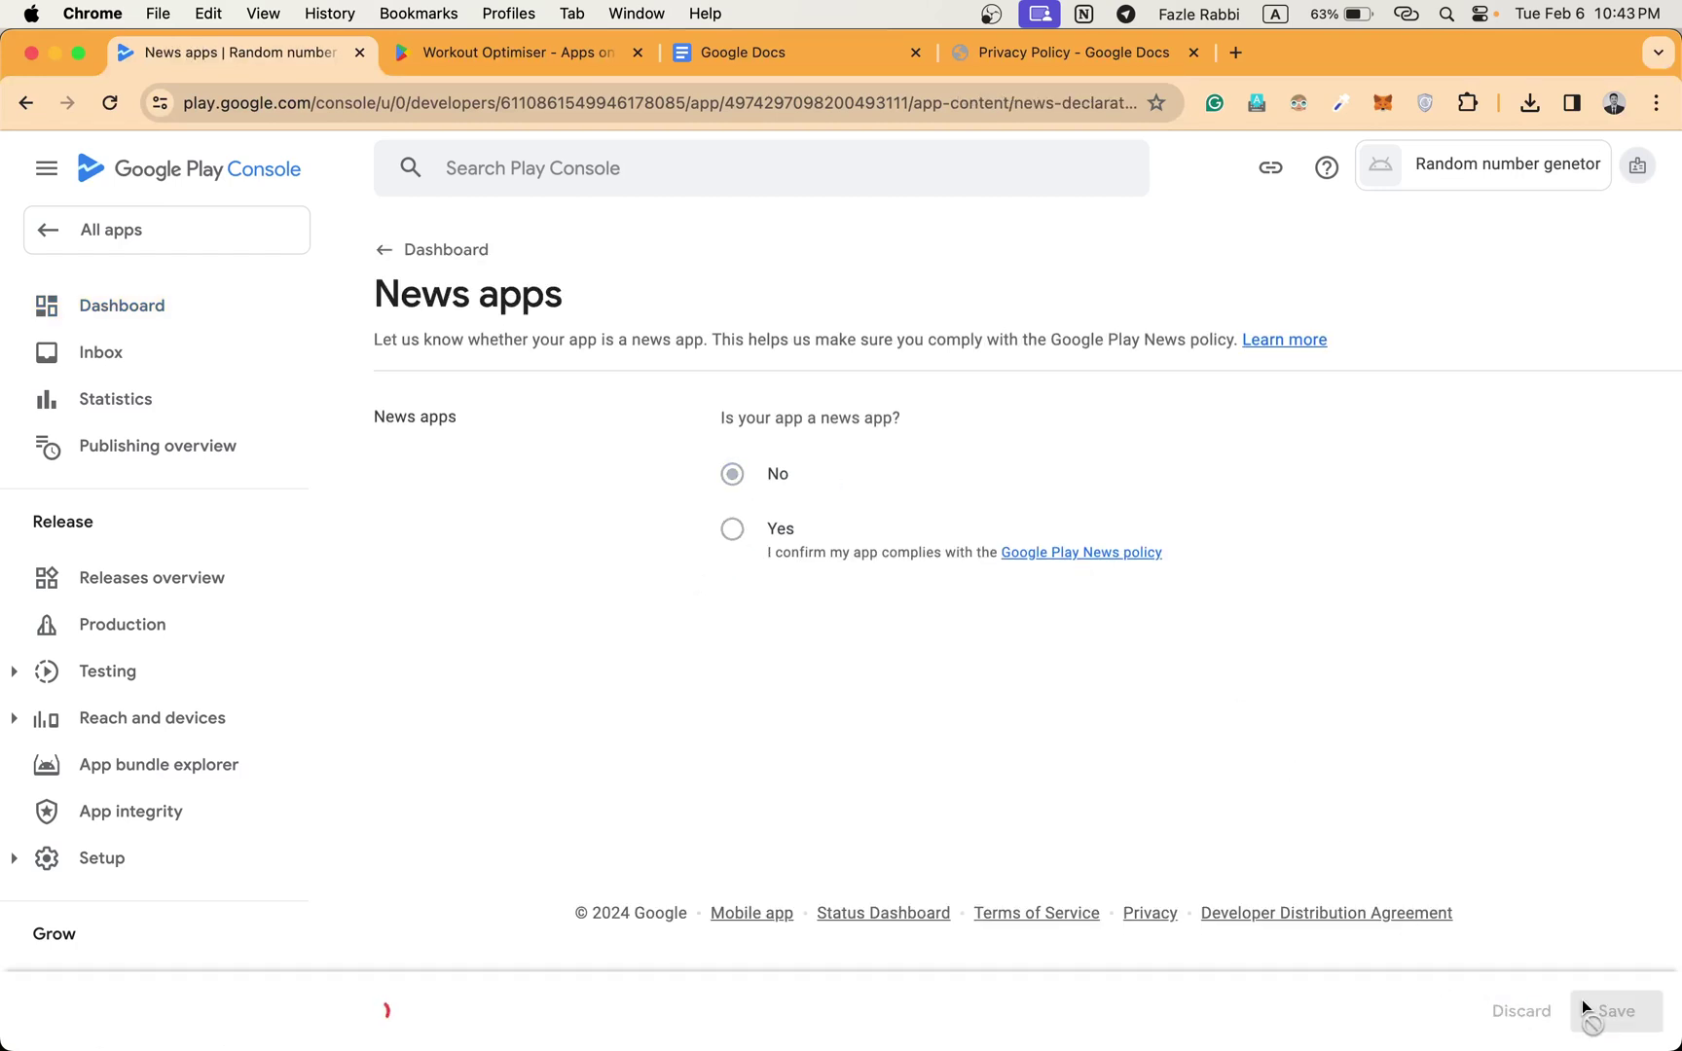
left_click(429, 246)
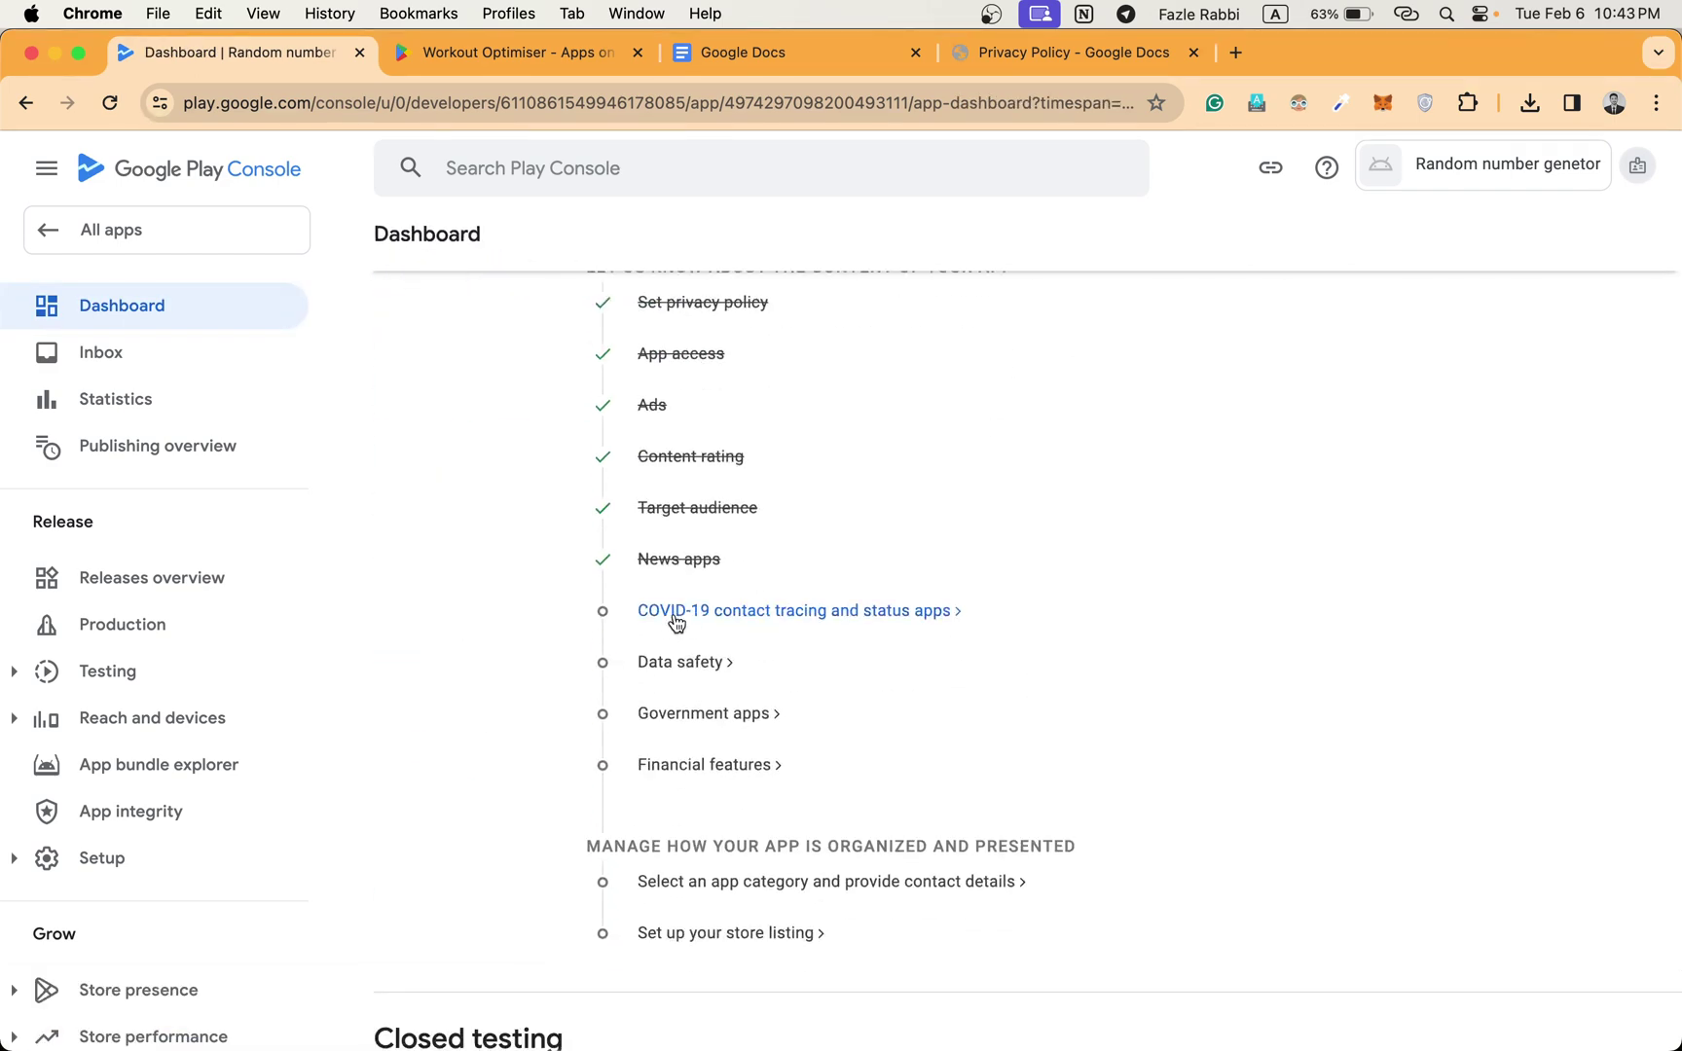
Declare the app is not a publicly available COVID-19 tracing or status app and save.
left_click(677, 613)
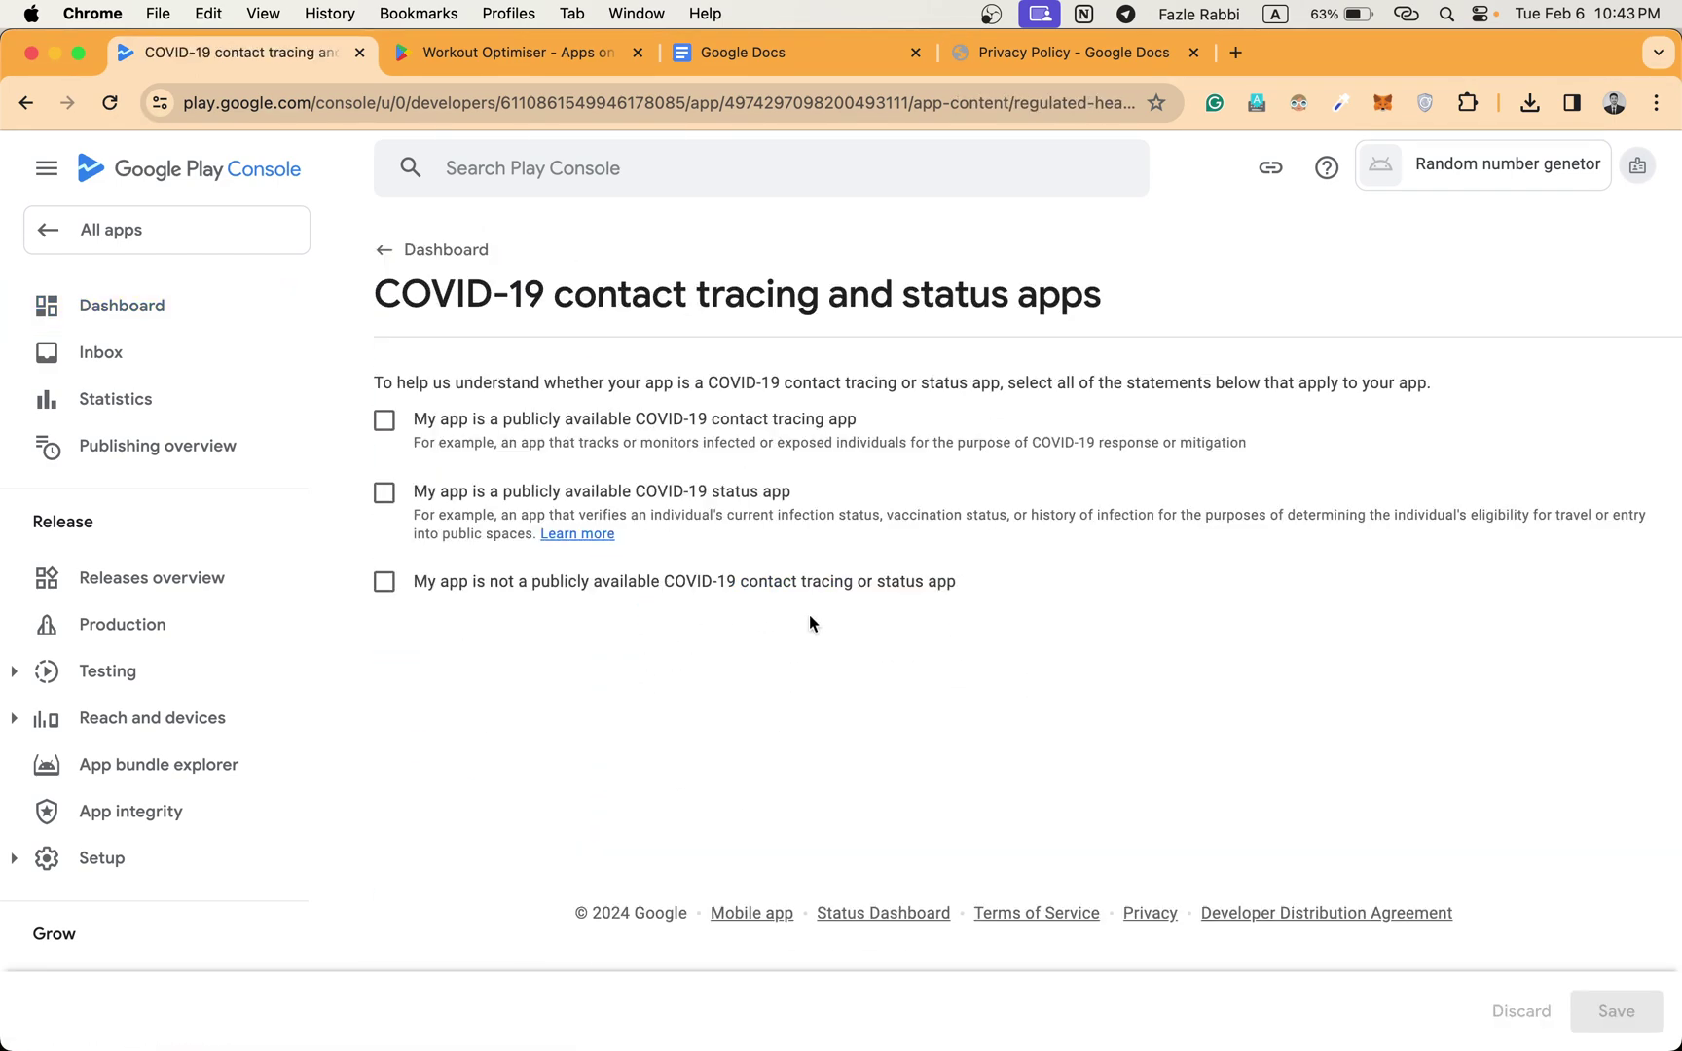
left_click(385, 584)
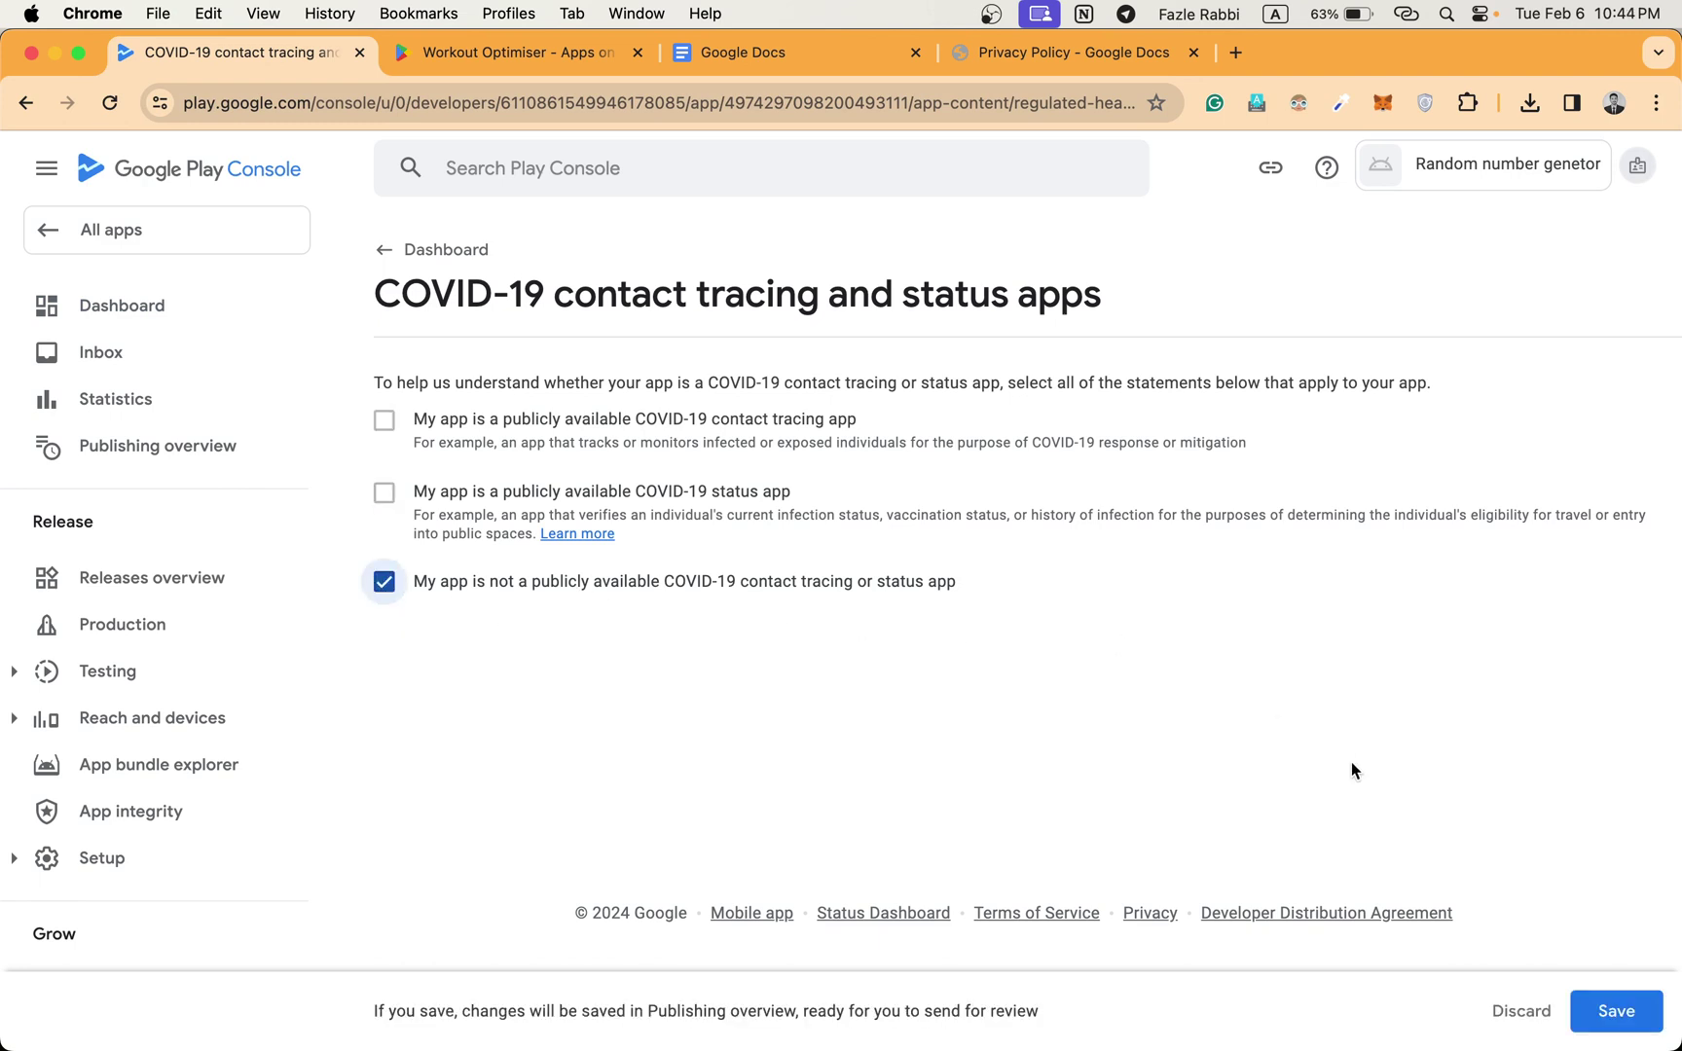
left_click(1616, 1019)
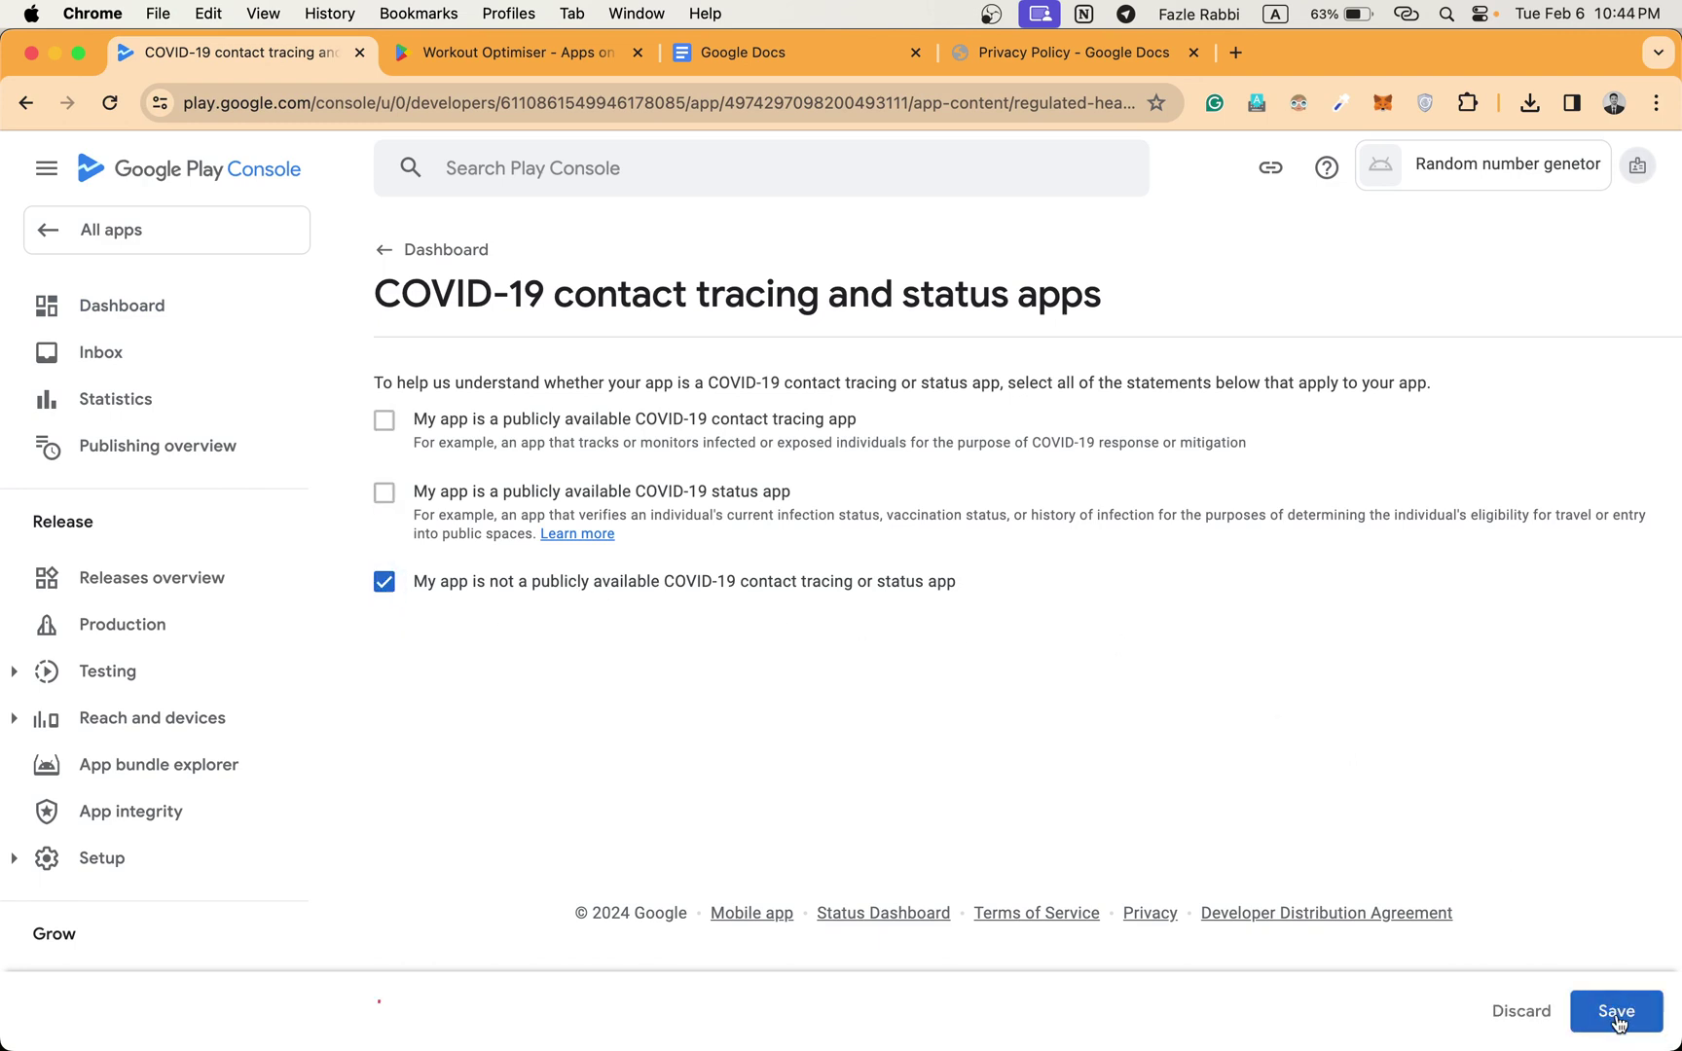
left_click(440, 251)
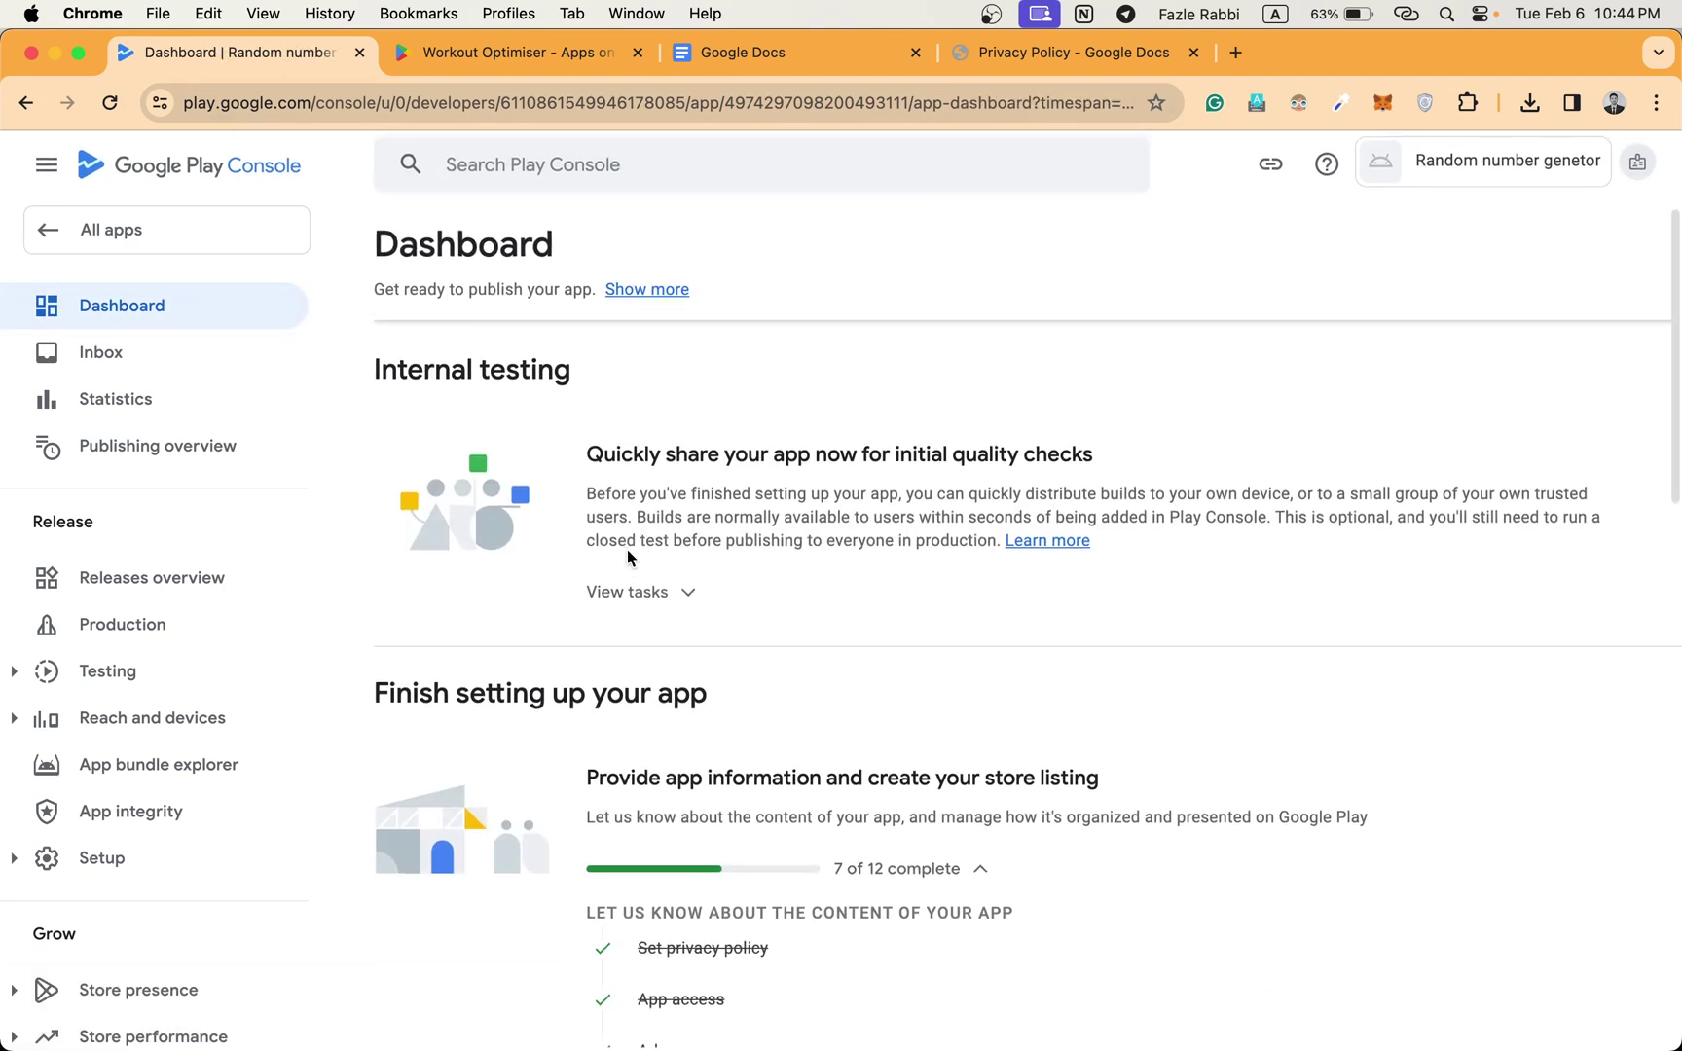
scroll(627, 549, "down", 8)
scroll(627, 557, "down", 1)
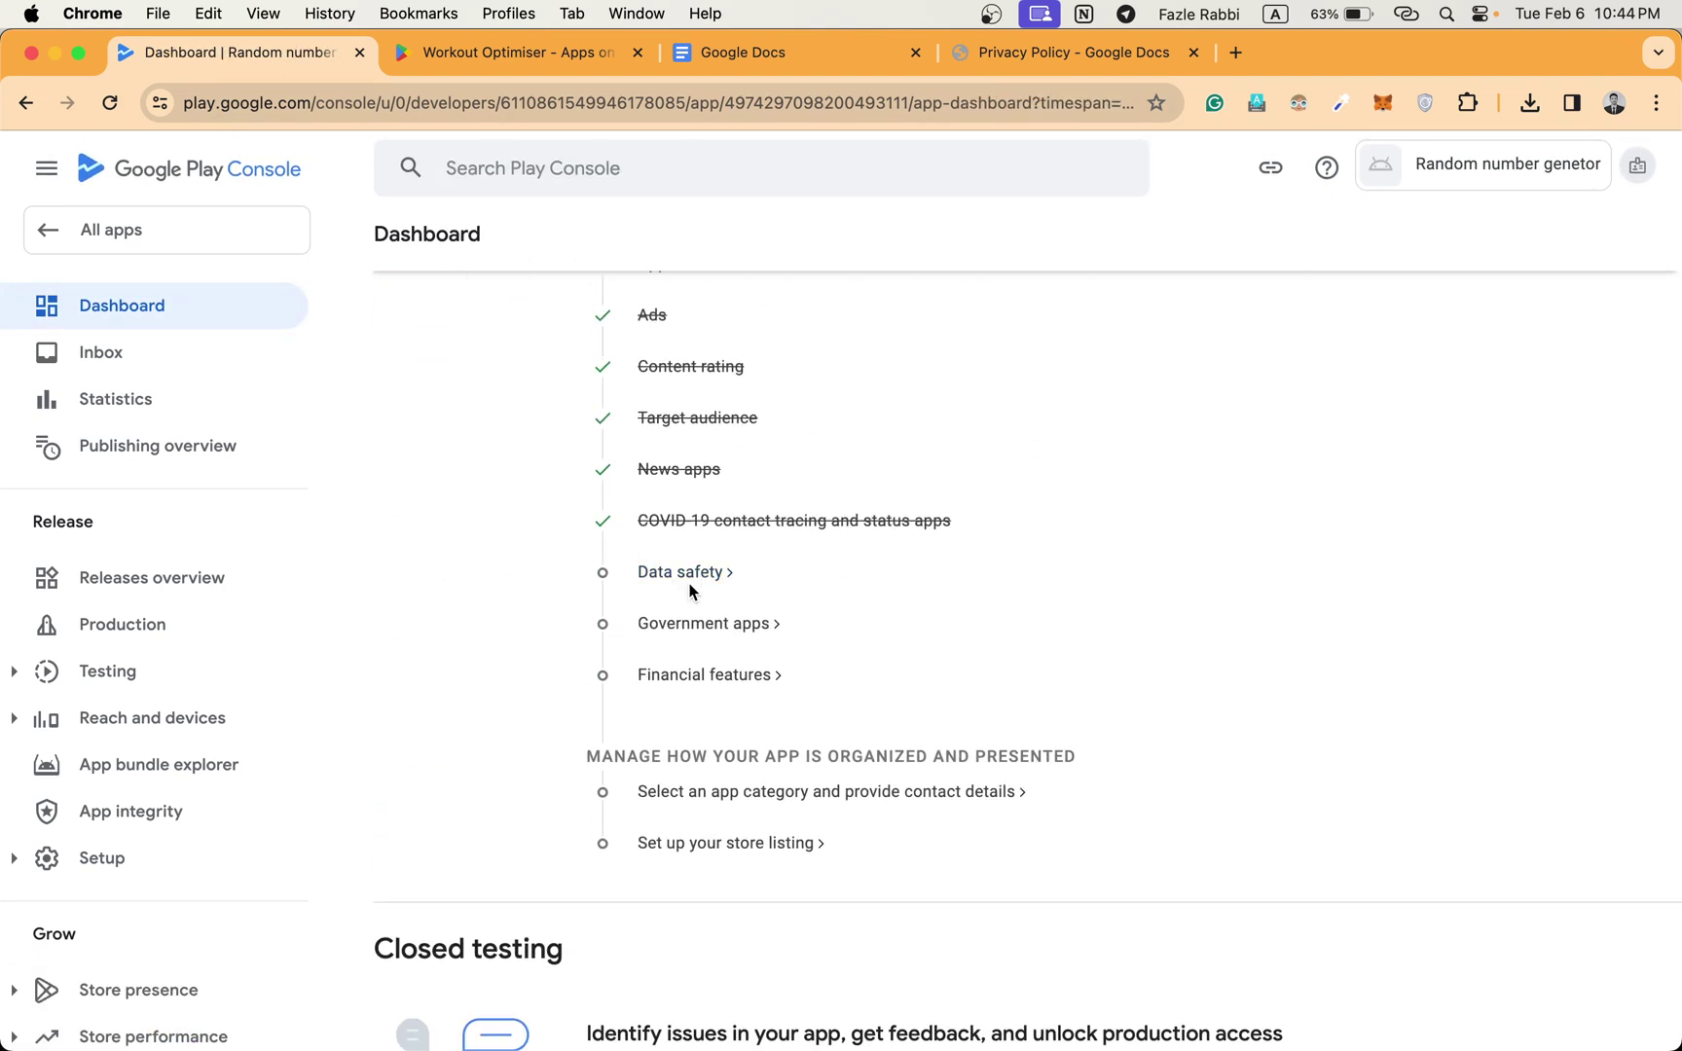
Open the Data safety form and get past its introduction to the data collection question.
left_click(678, 582)
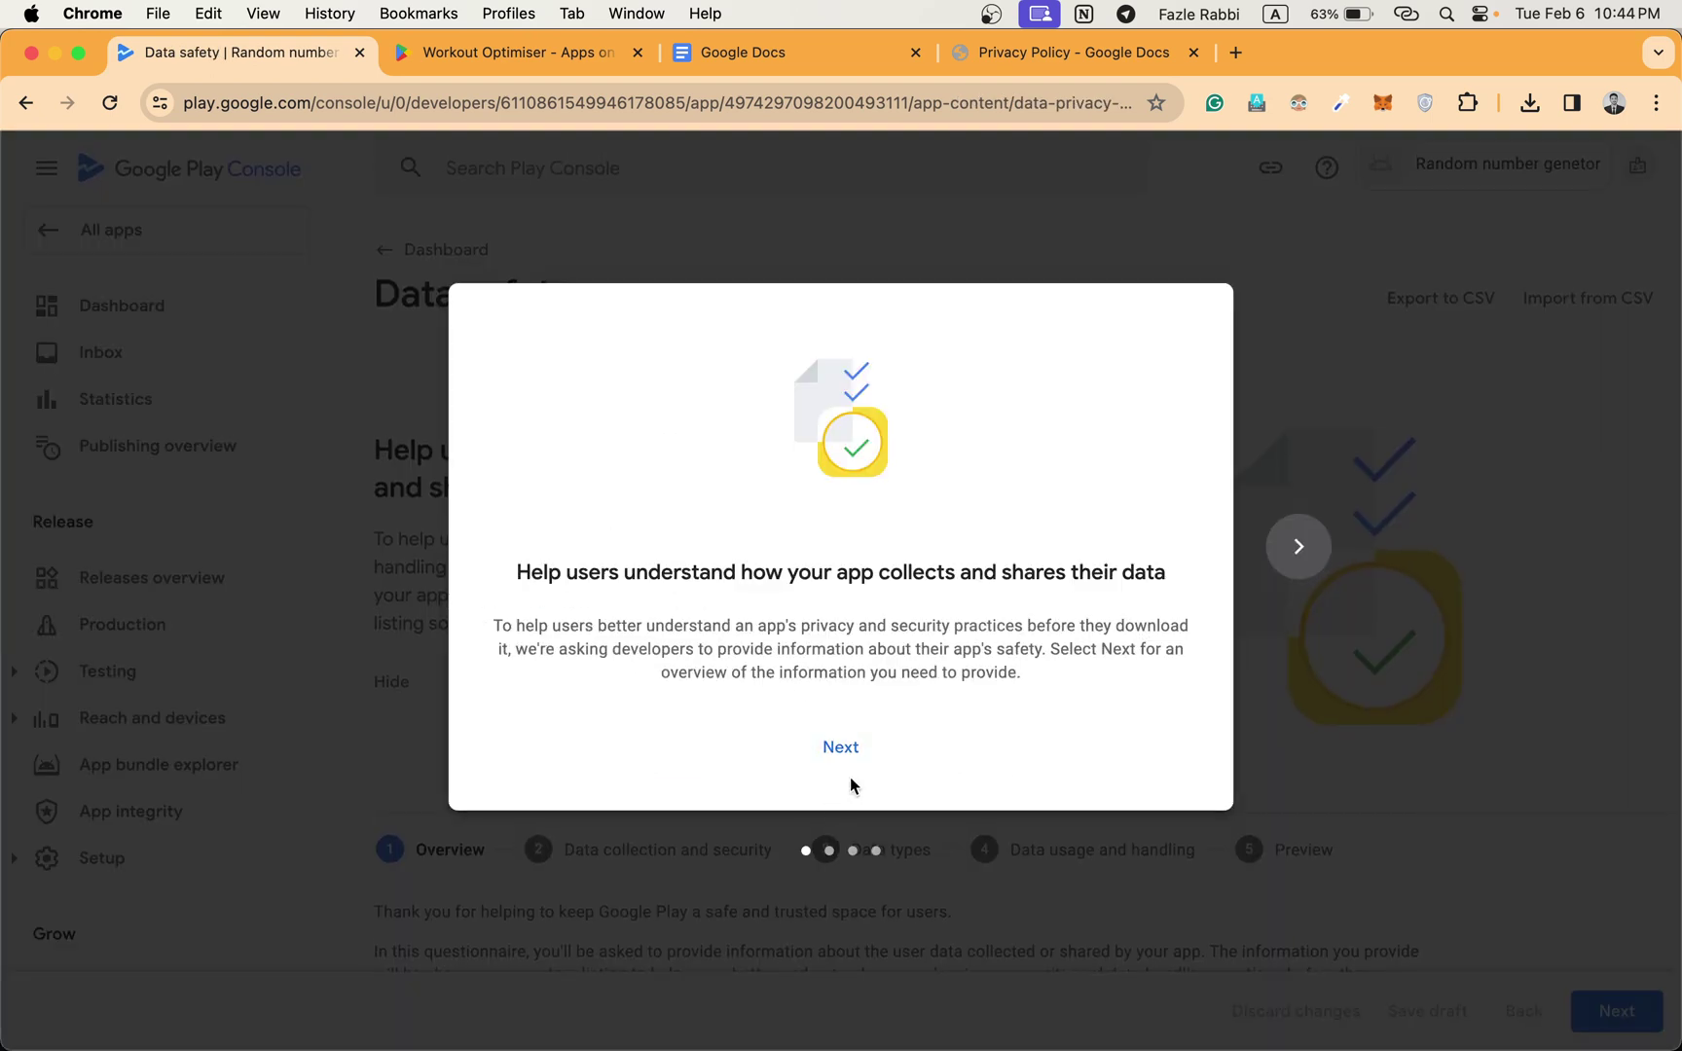
left_click(843, 746)
left_click(835, 751)
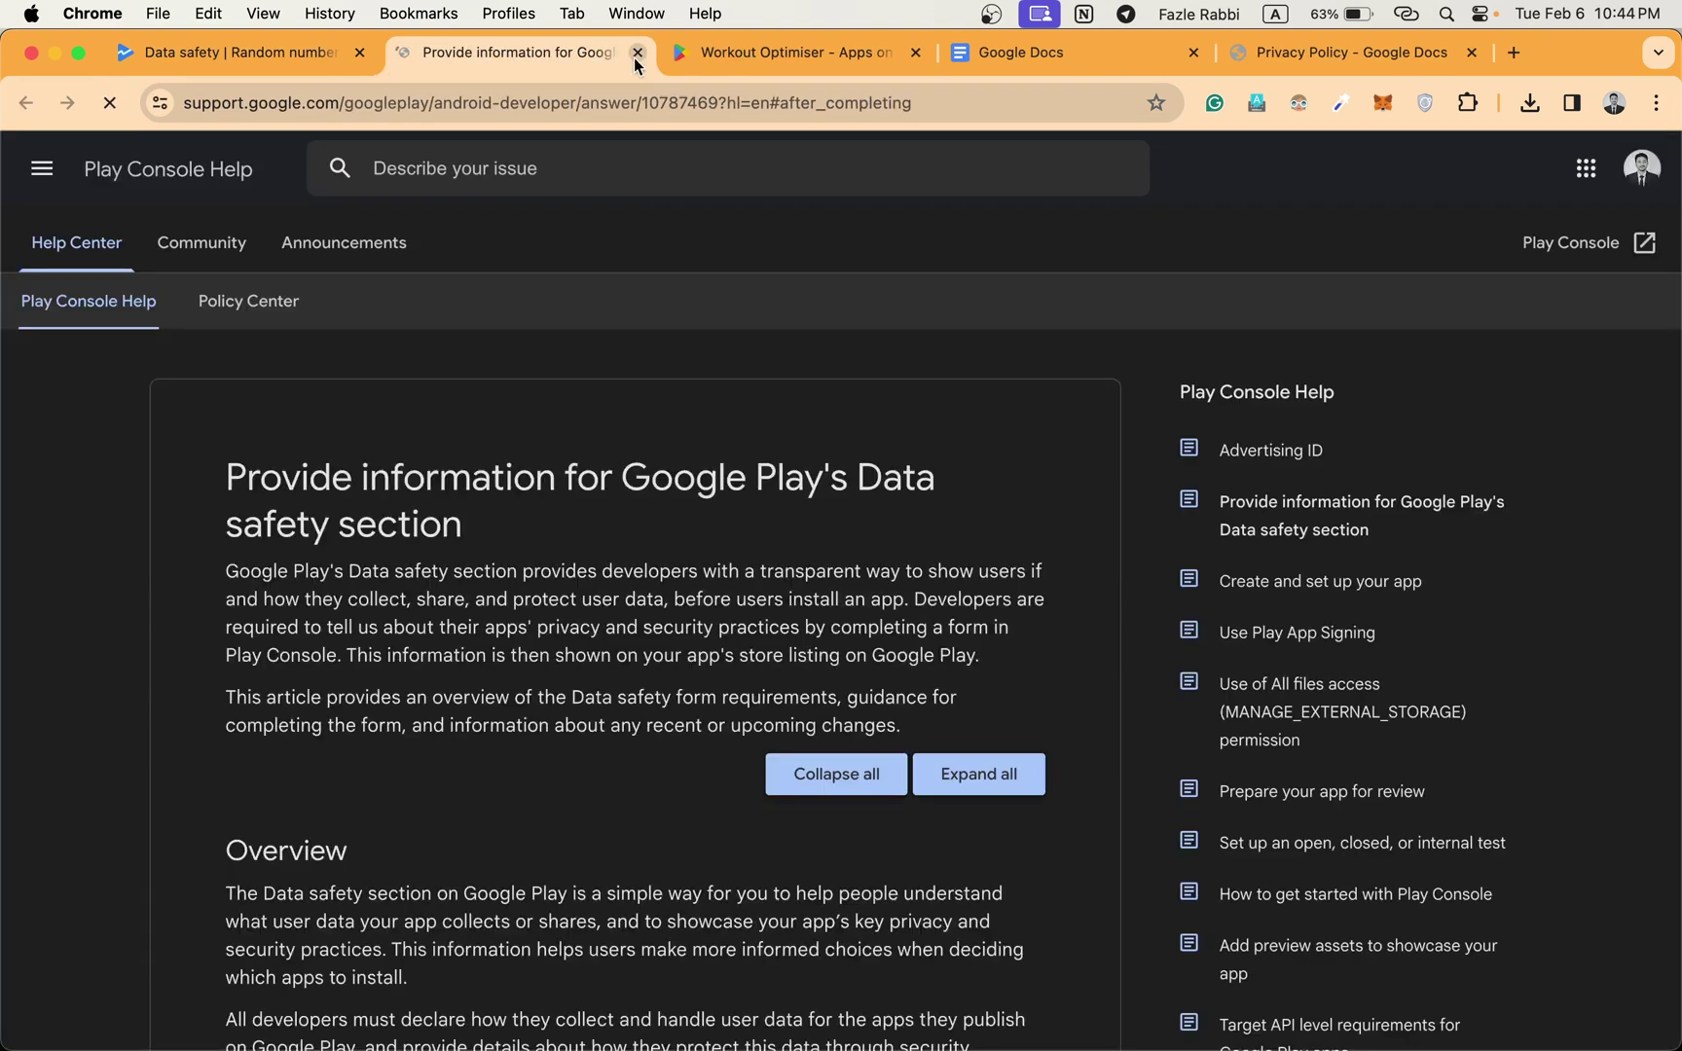
left_click(636, 53)
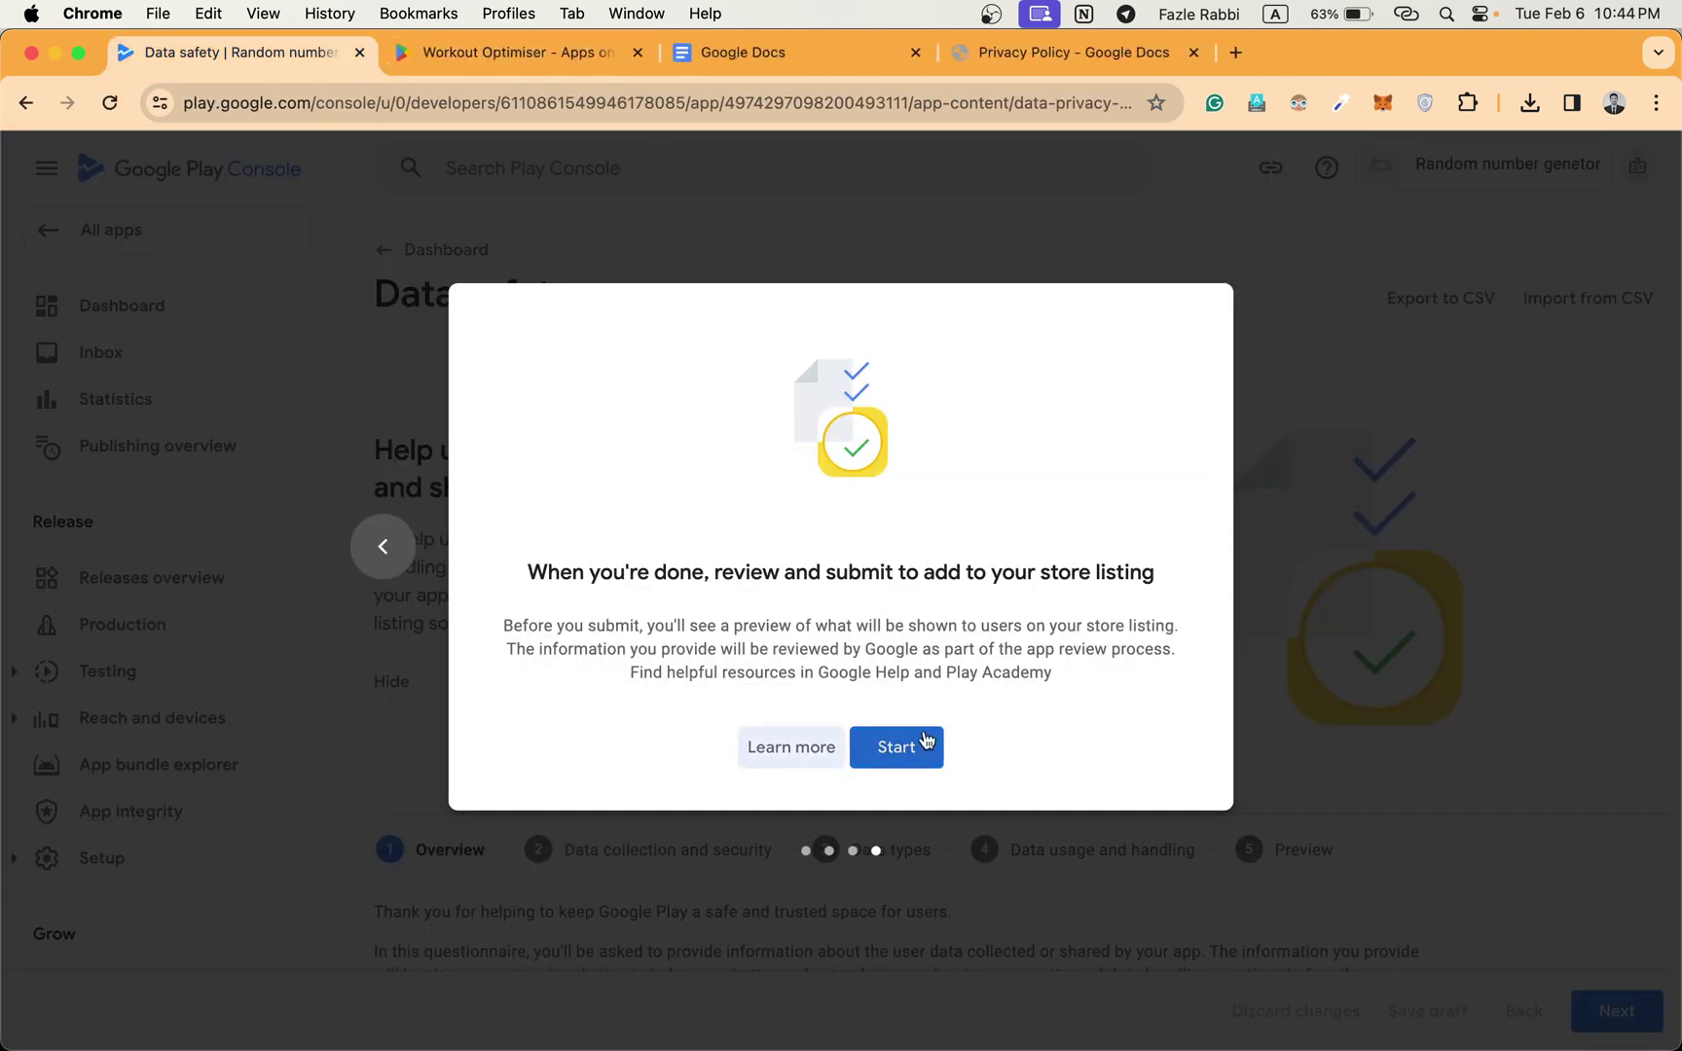
left_click(912, 748)
scroll(919, 714, "down", 10)
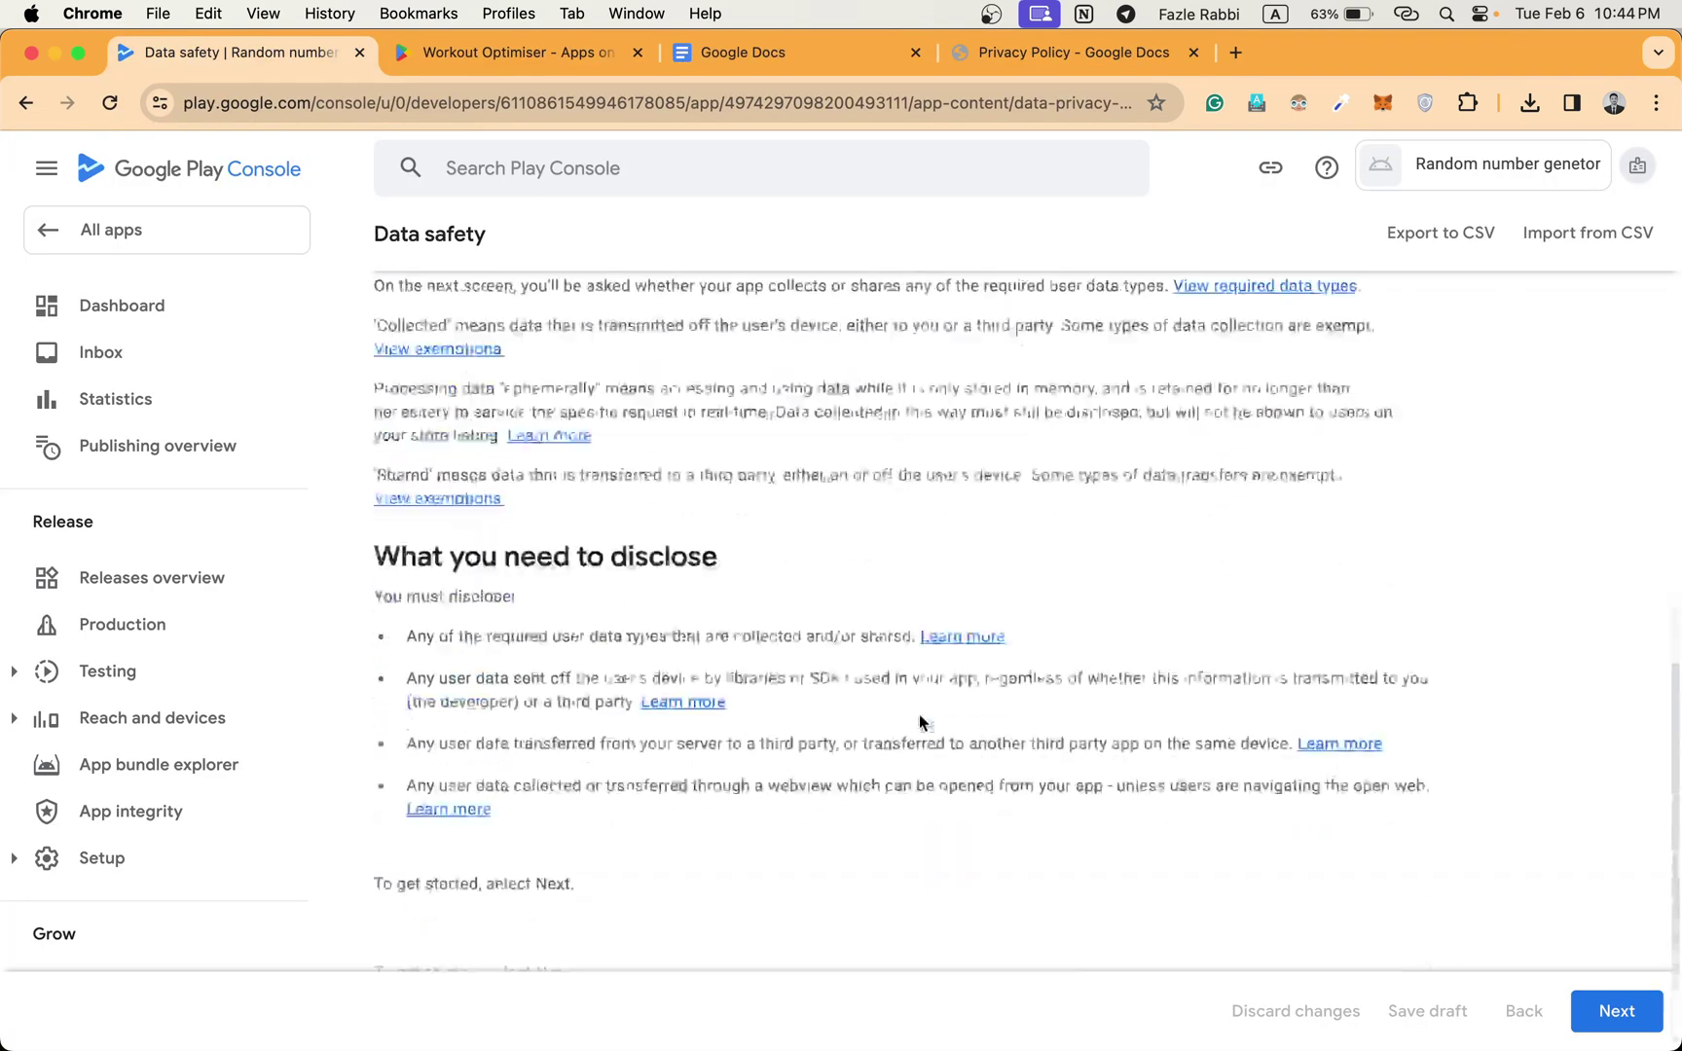
left_click(1615, 1011)
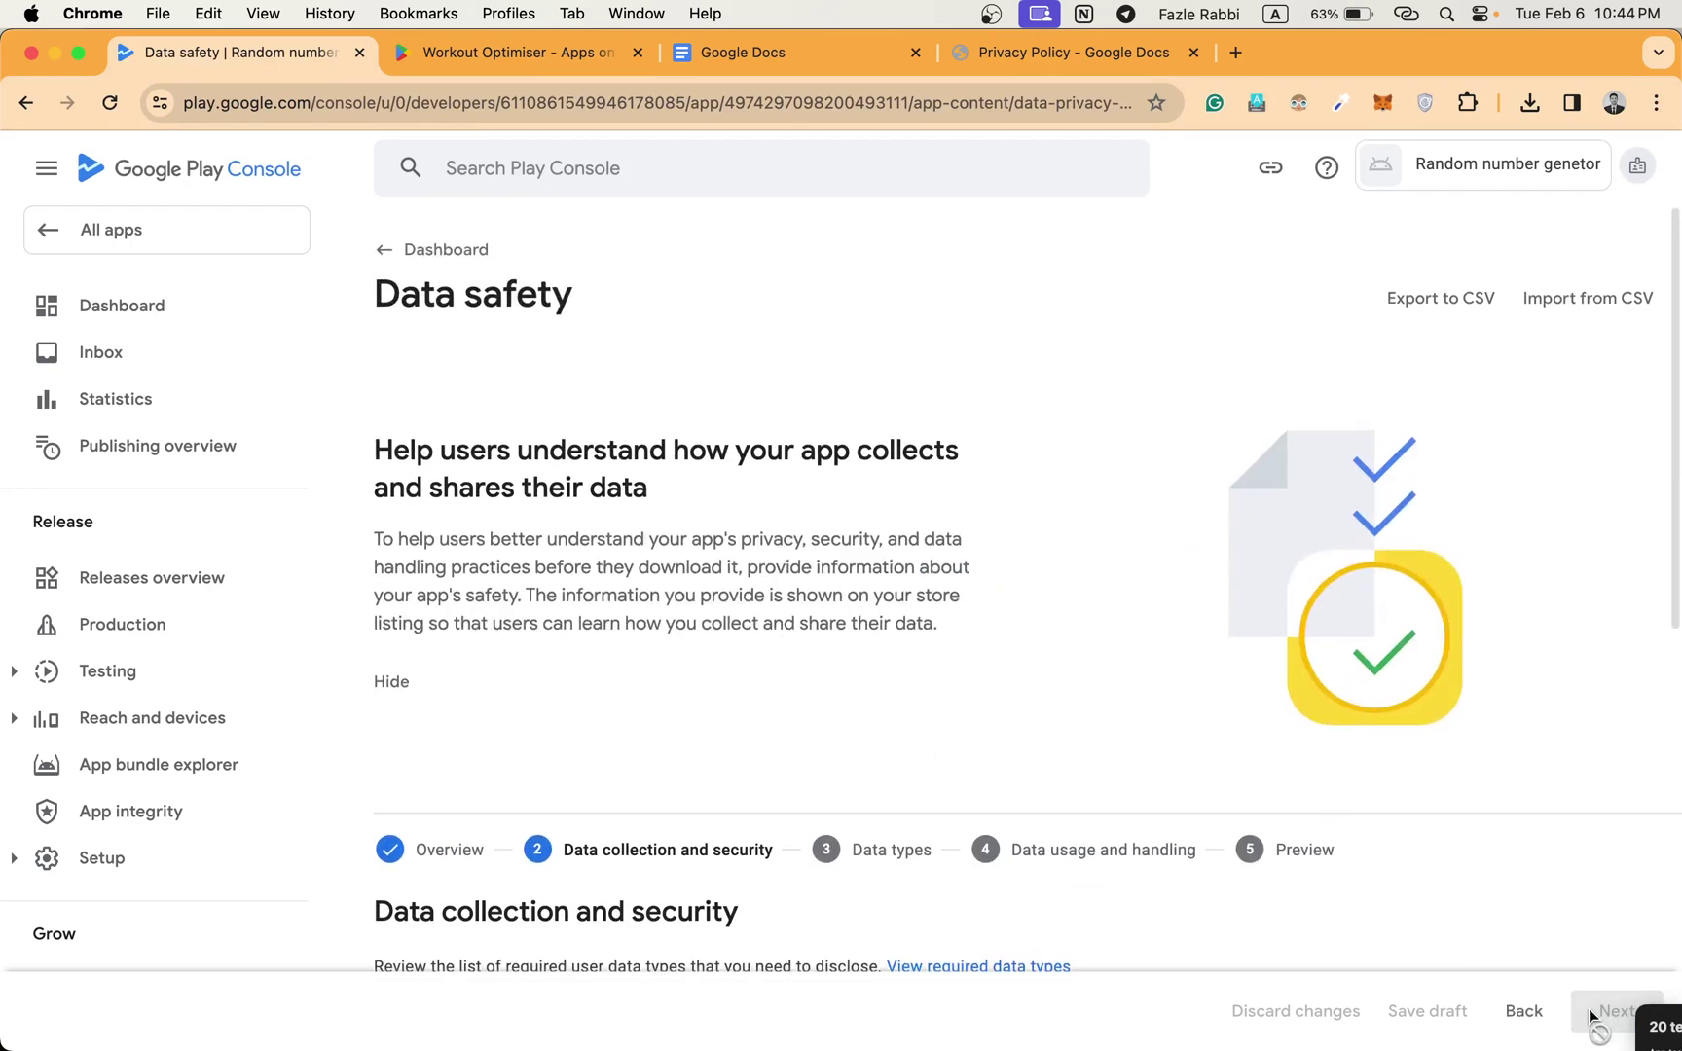
Declare that no user data is collected or shared, save Data safety, and return to the Dashboard.
scroll(1011, 857, "down", 5)
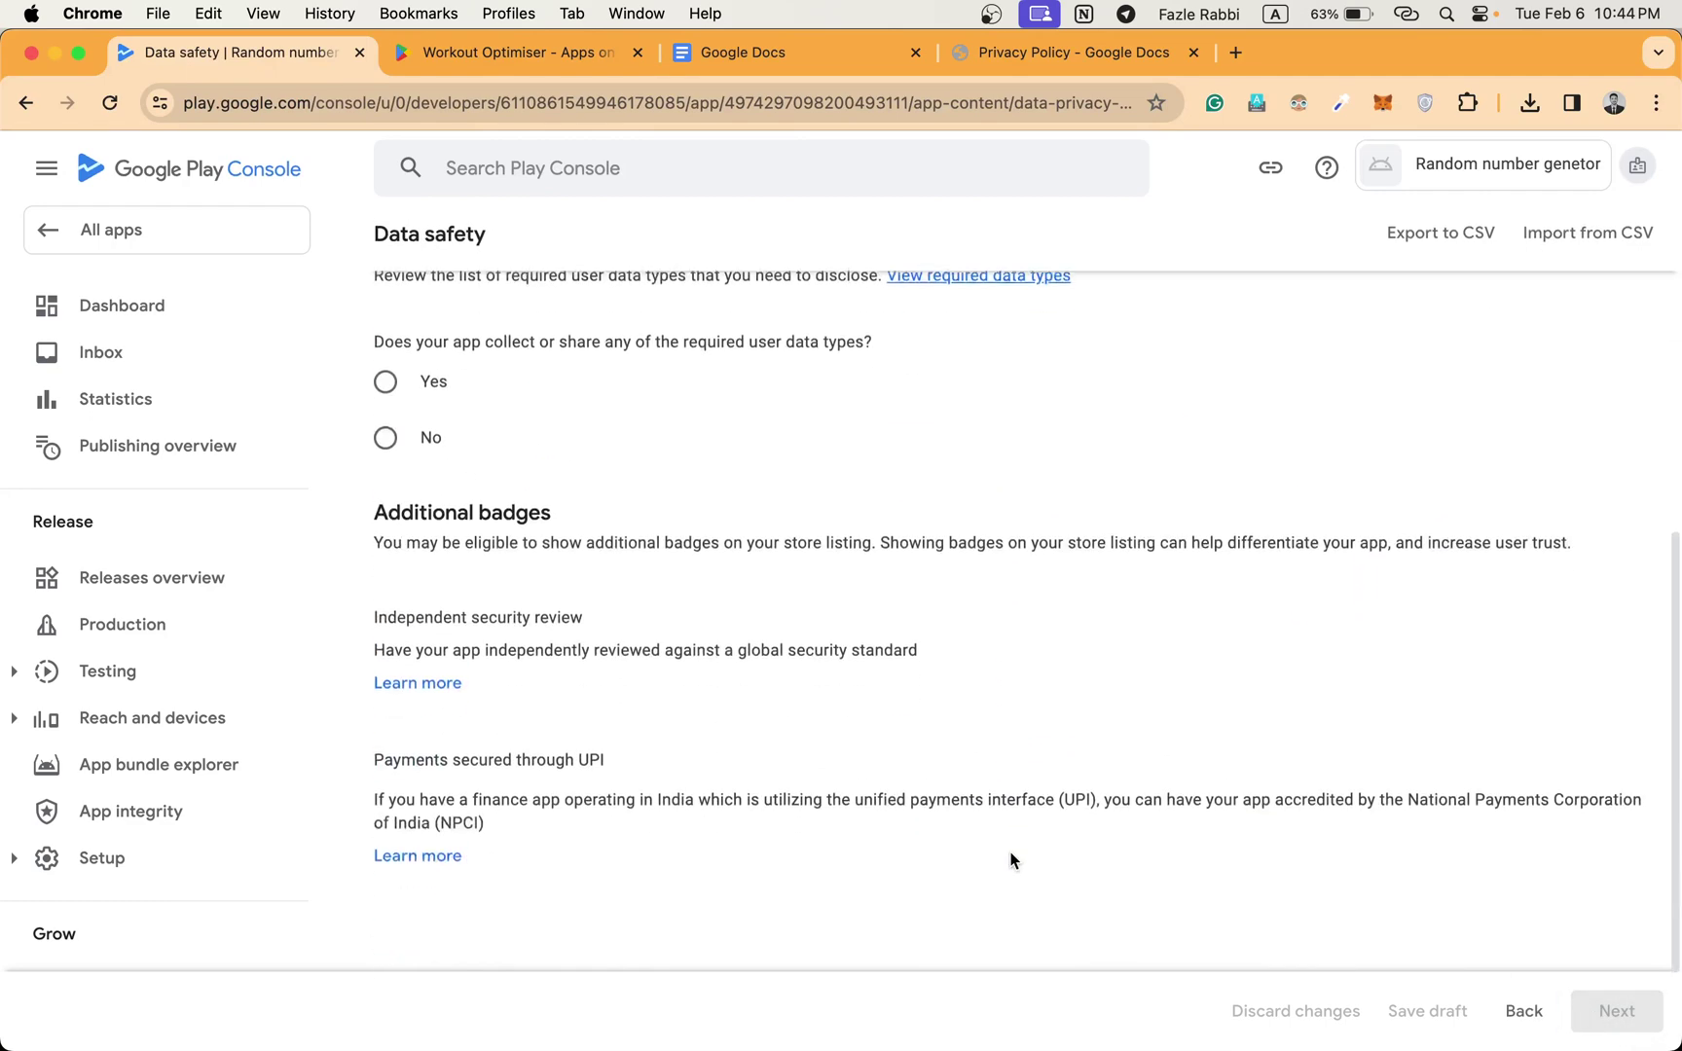
left_click(385, 423)
scroll(651, 436, "down", 3)
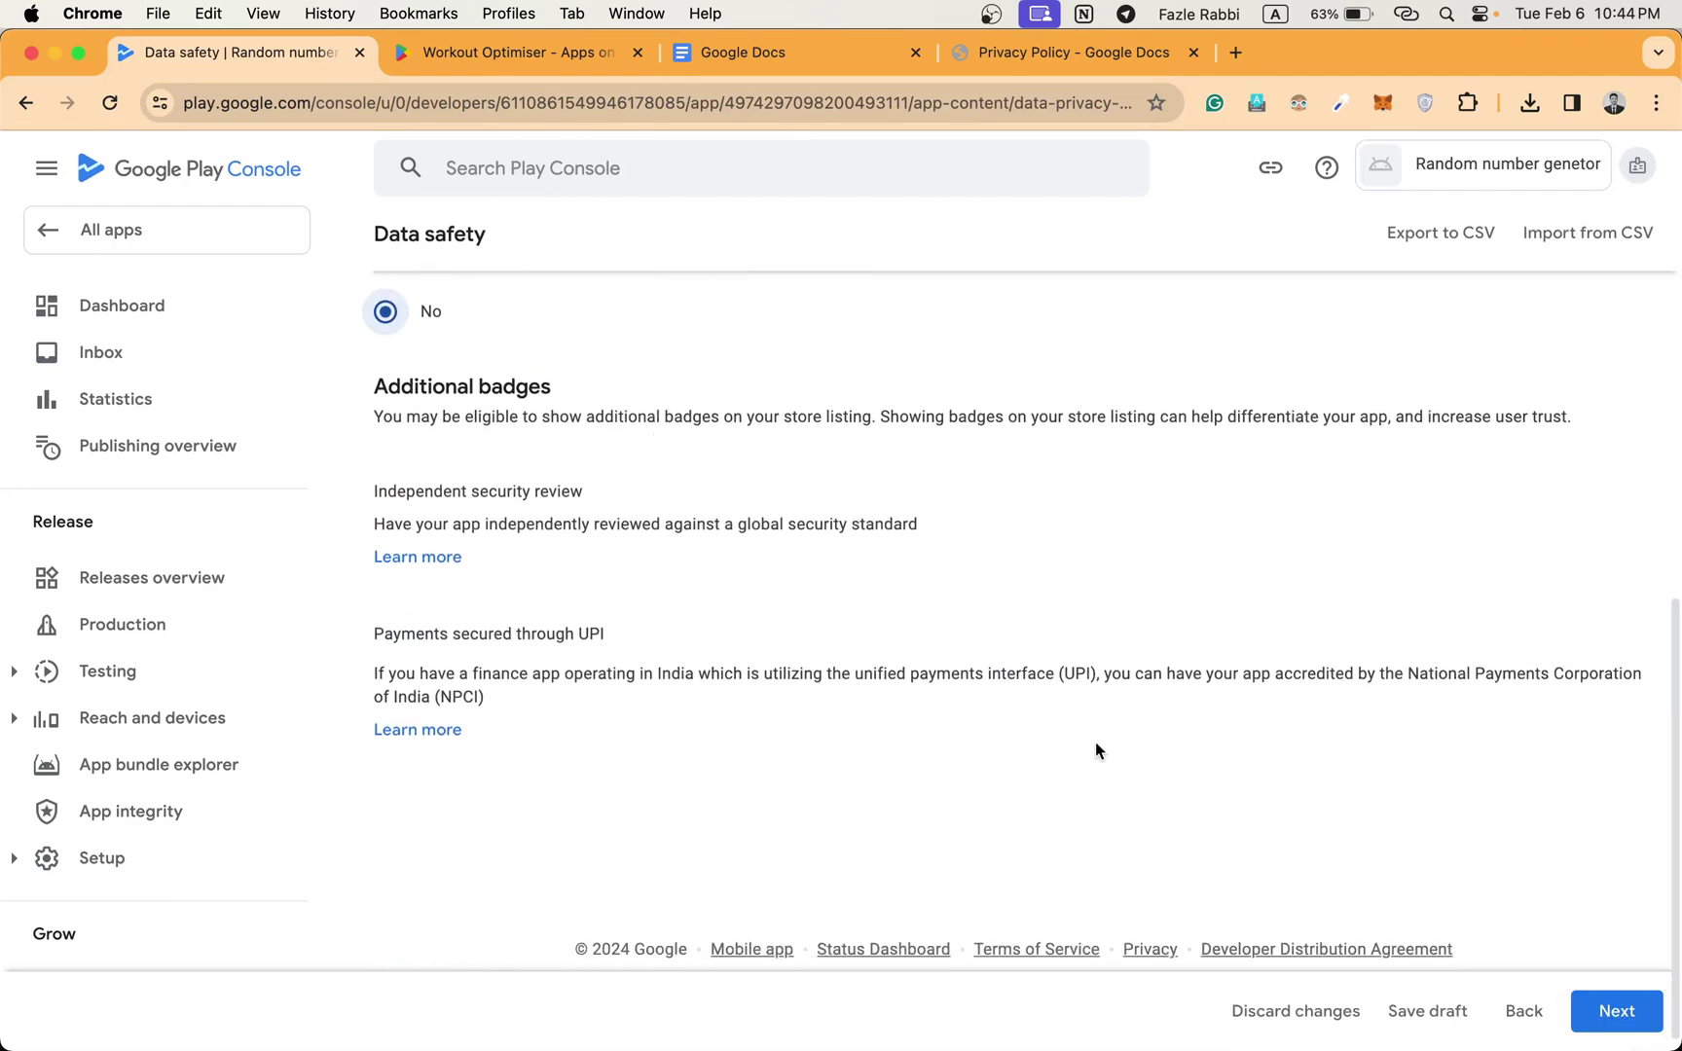
left_click(1616, 1011)
scroll(1152, 818, "down", 3)
left_click(1617, 1011)
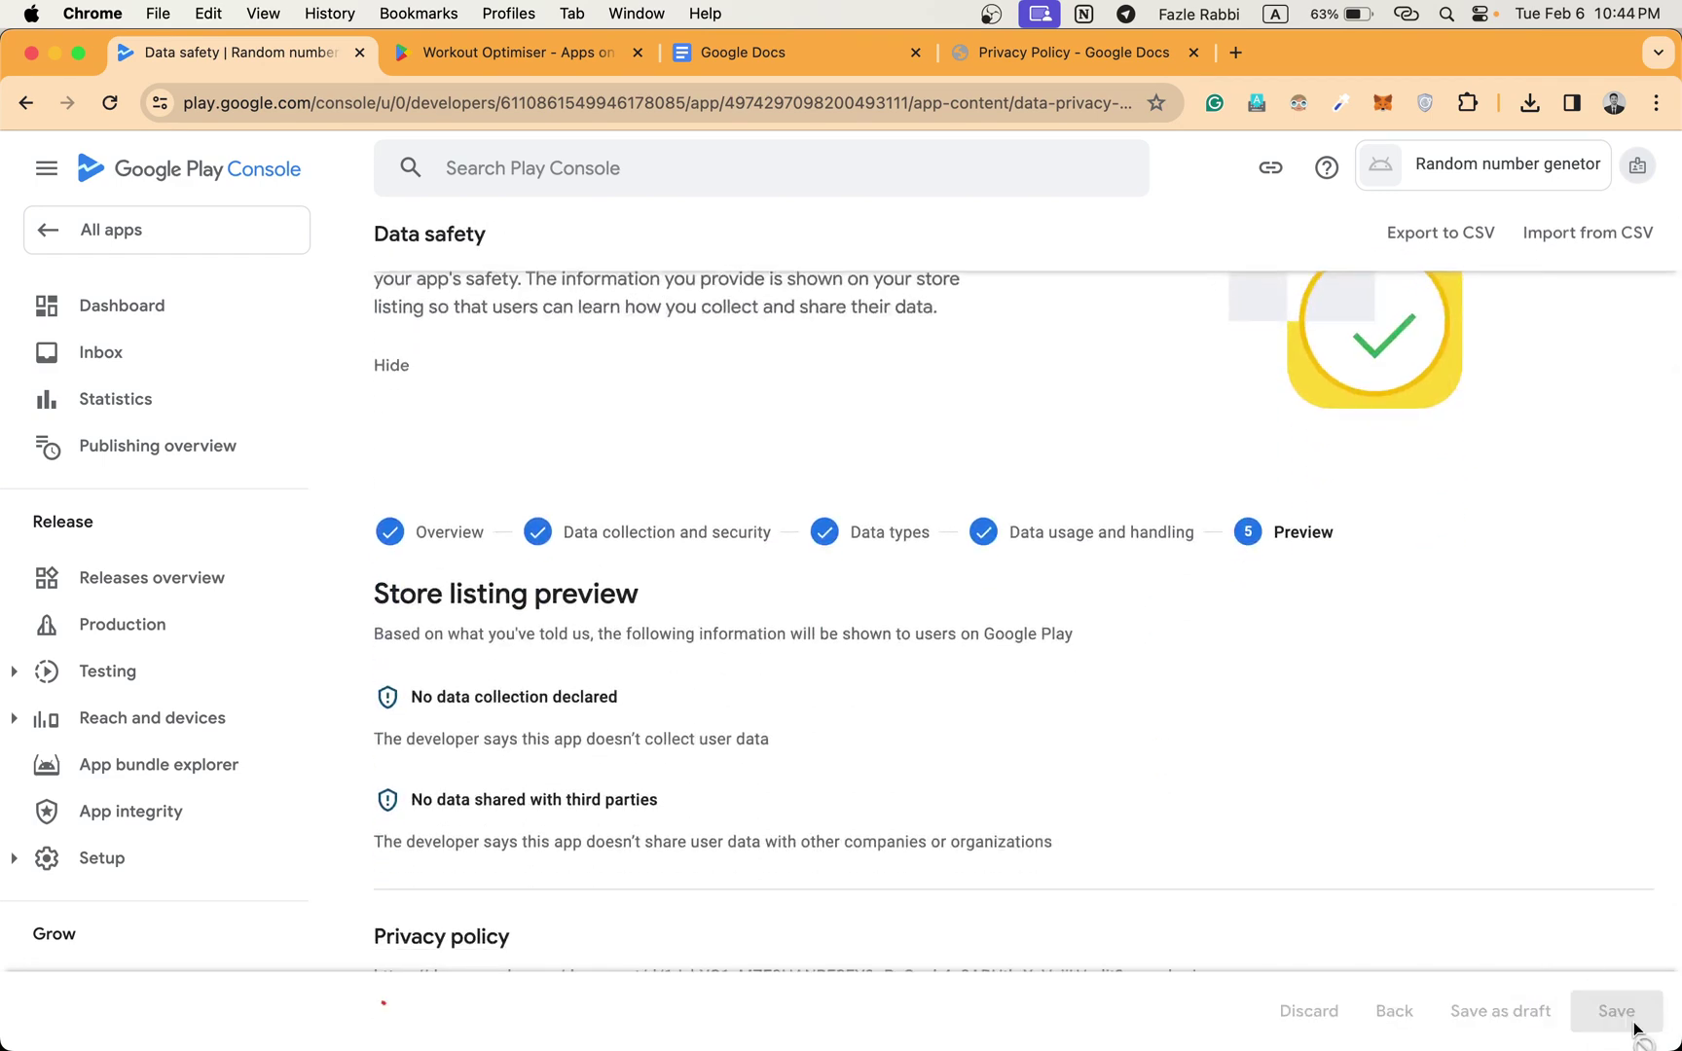
scroll(776, 475, "up", 4)
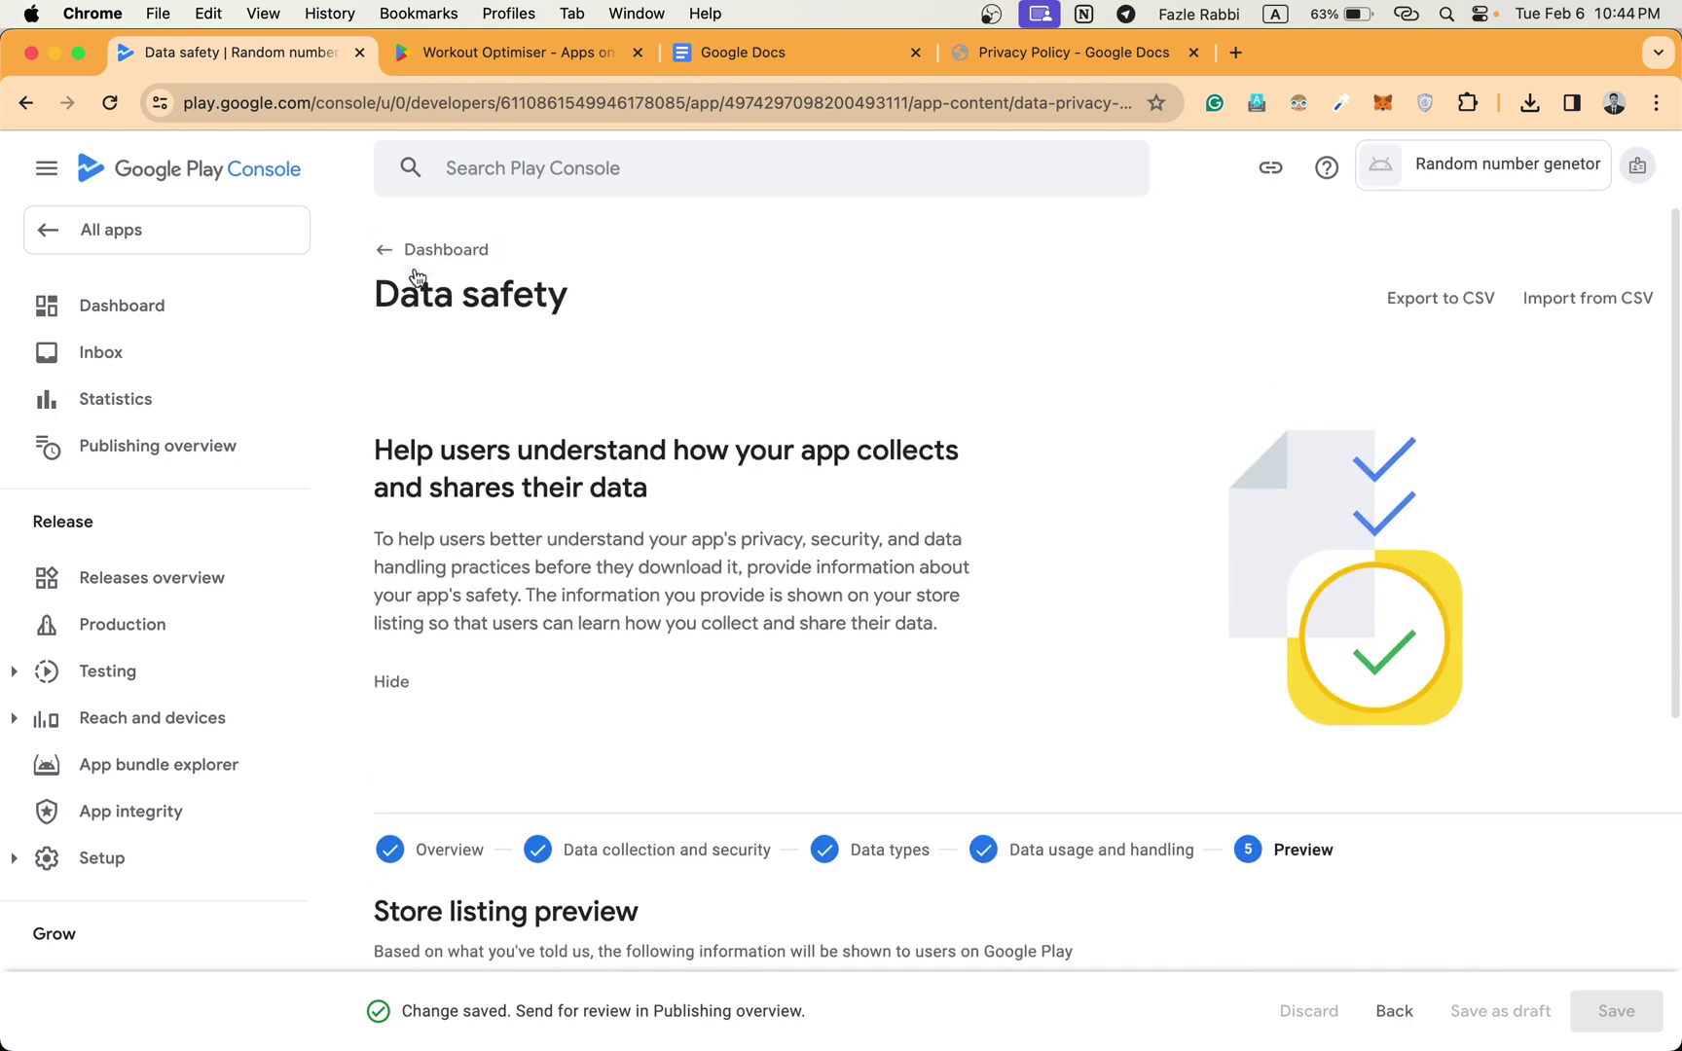
left_click(404, 247)
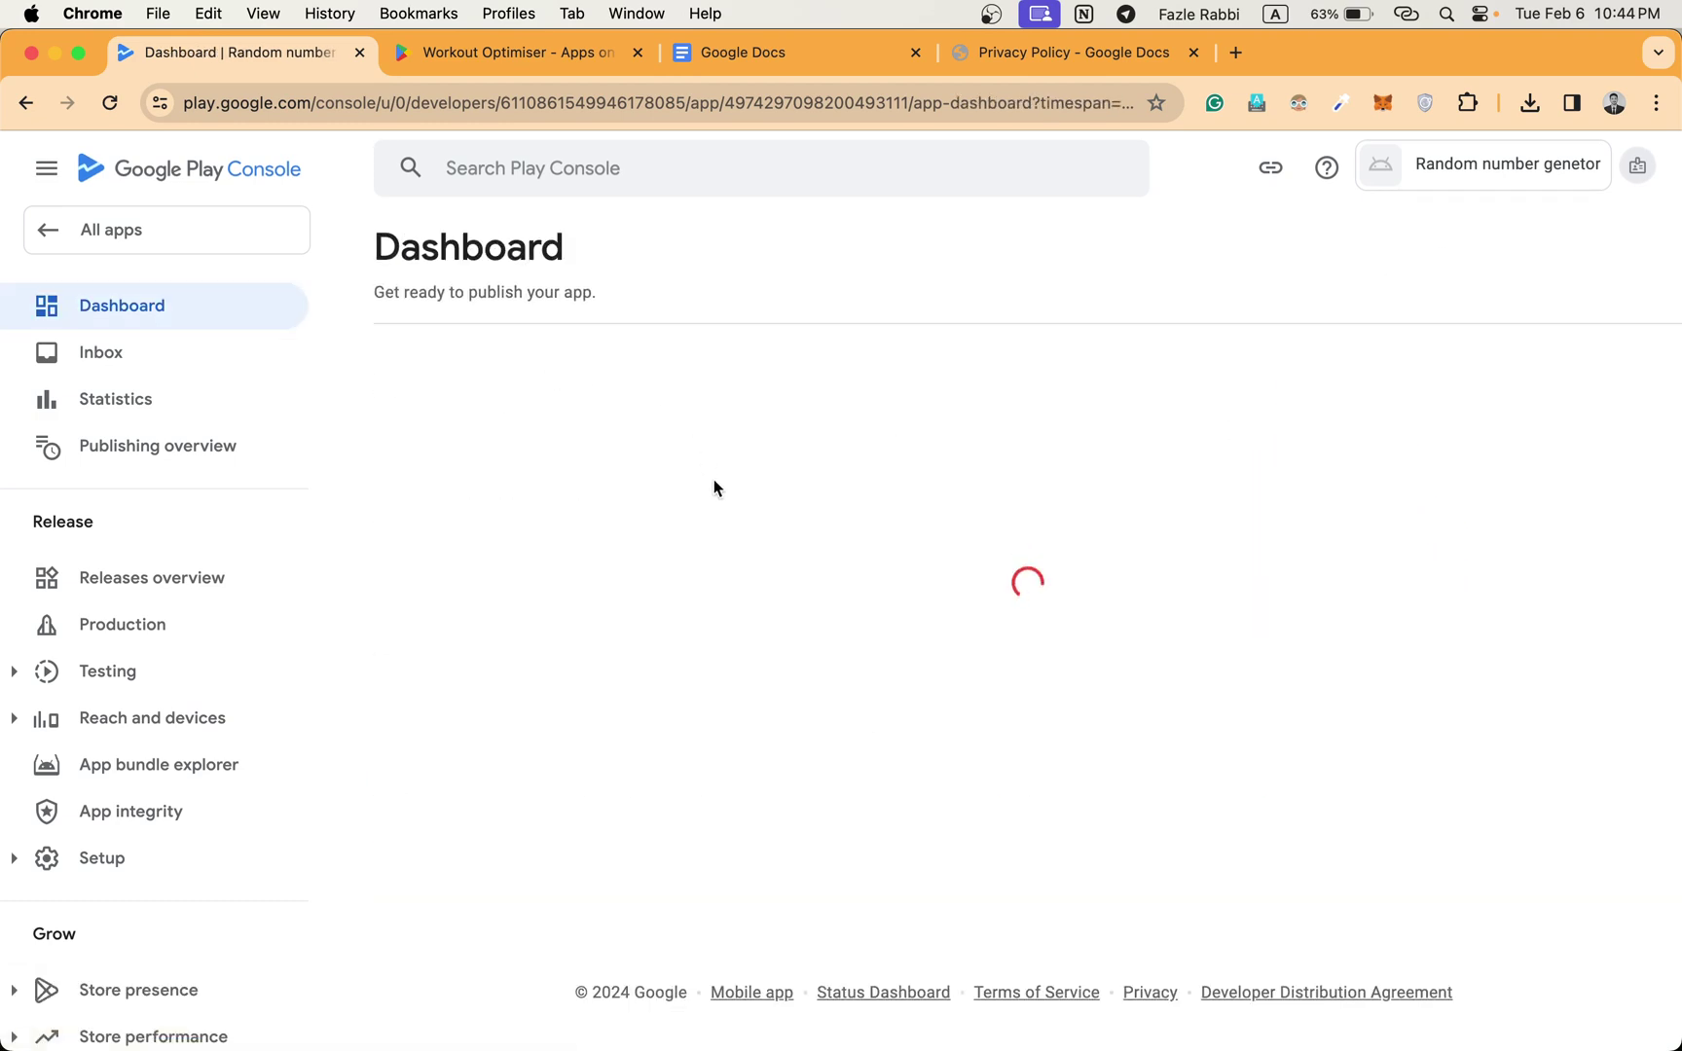
Answer No in the Government apps declaration and save it.
scroll(714, 482, "down", 5)
scroll(713, 480, "down", 5)
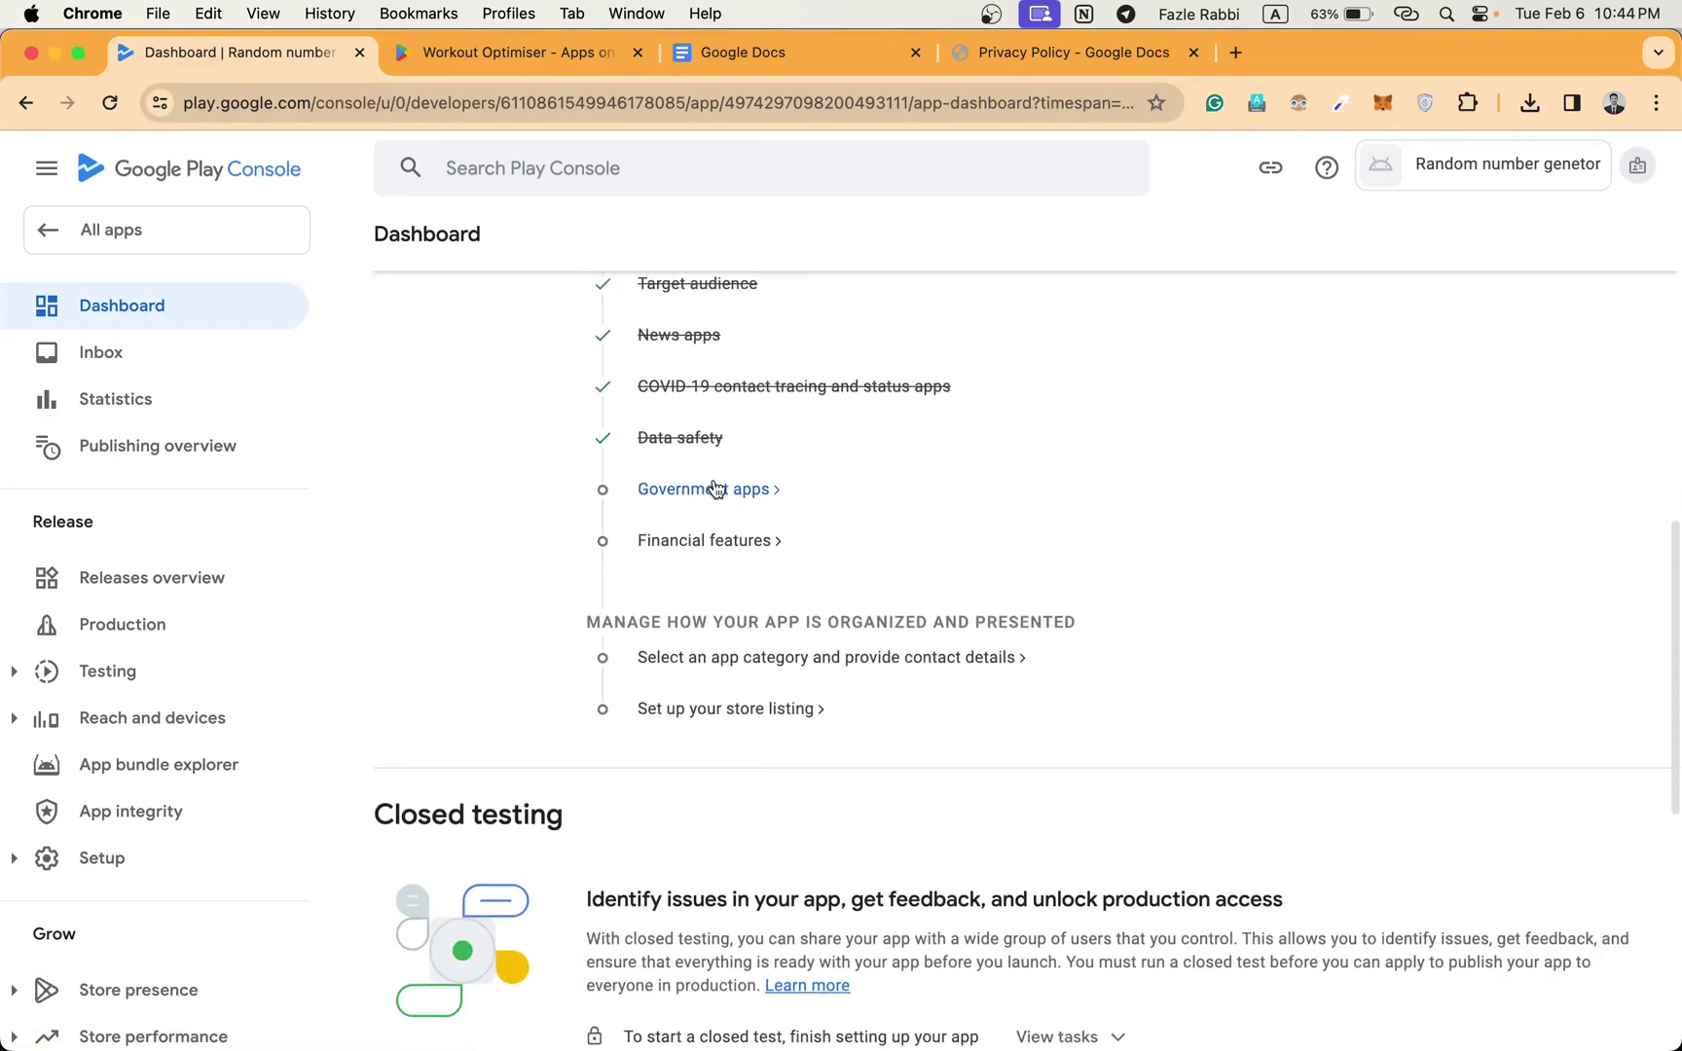
left_click(696, 495)
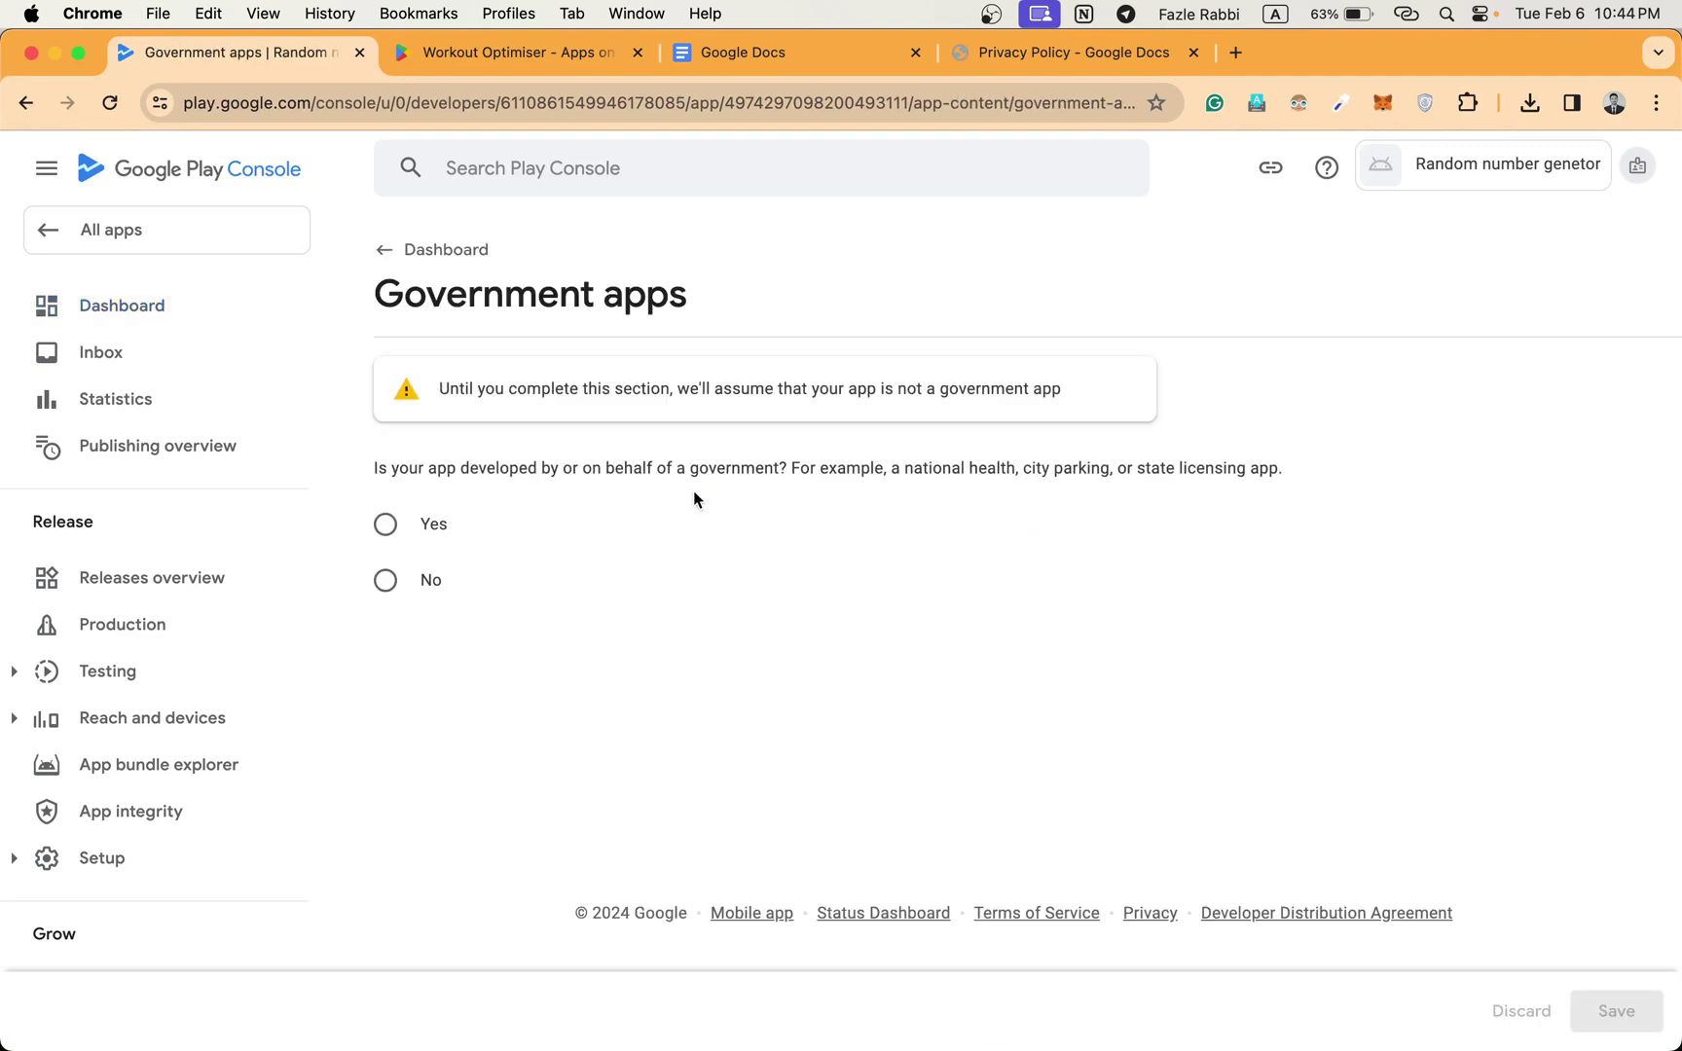
left_click(429, 582)
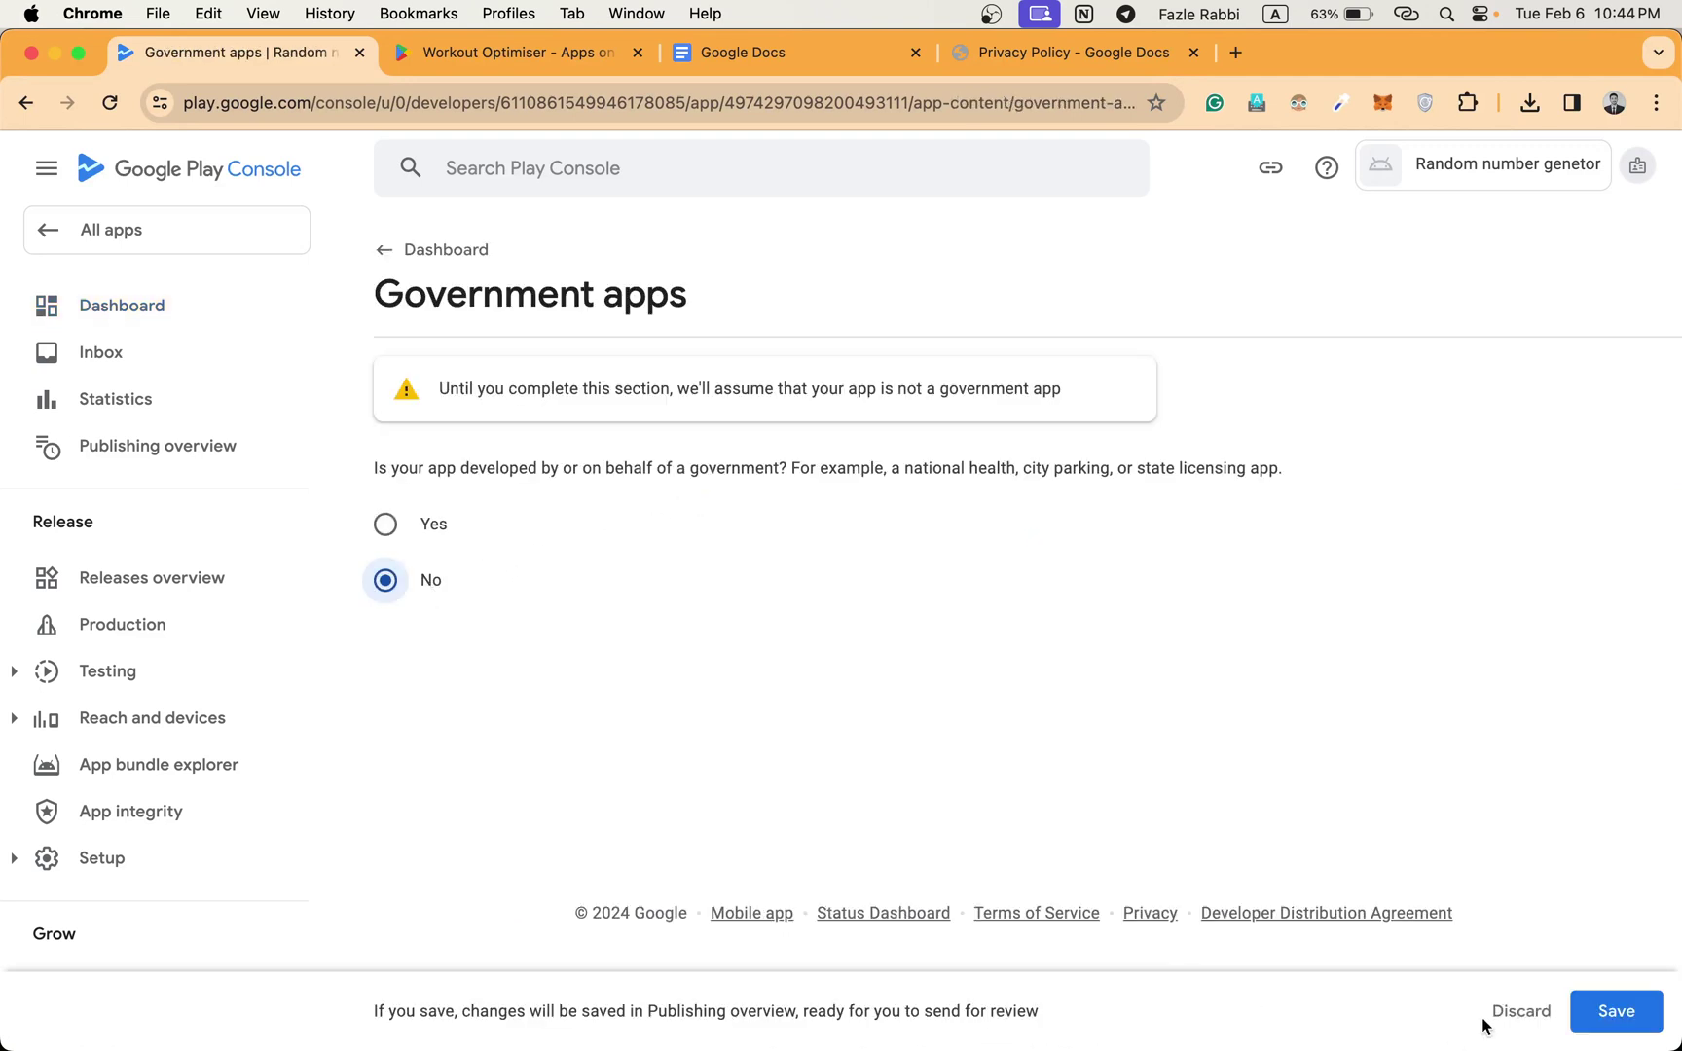
left_click(1613, 1012)
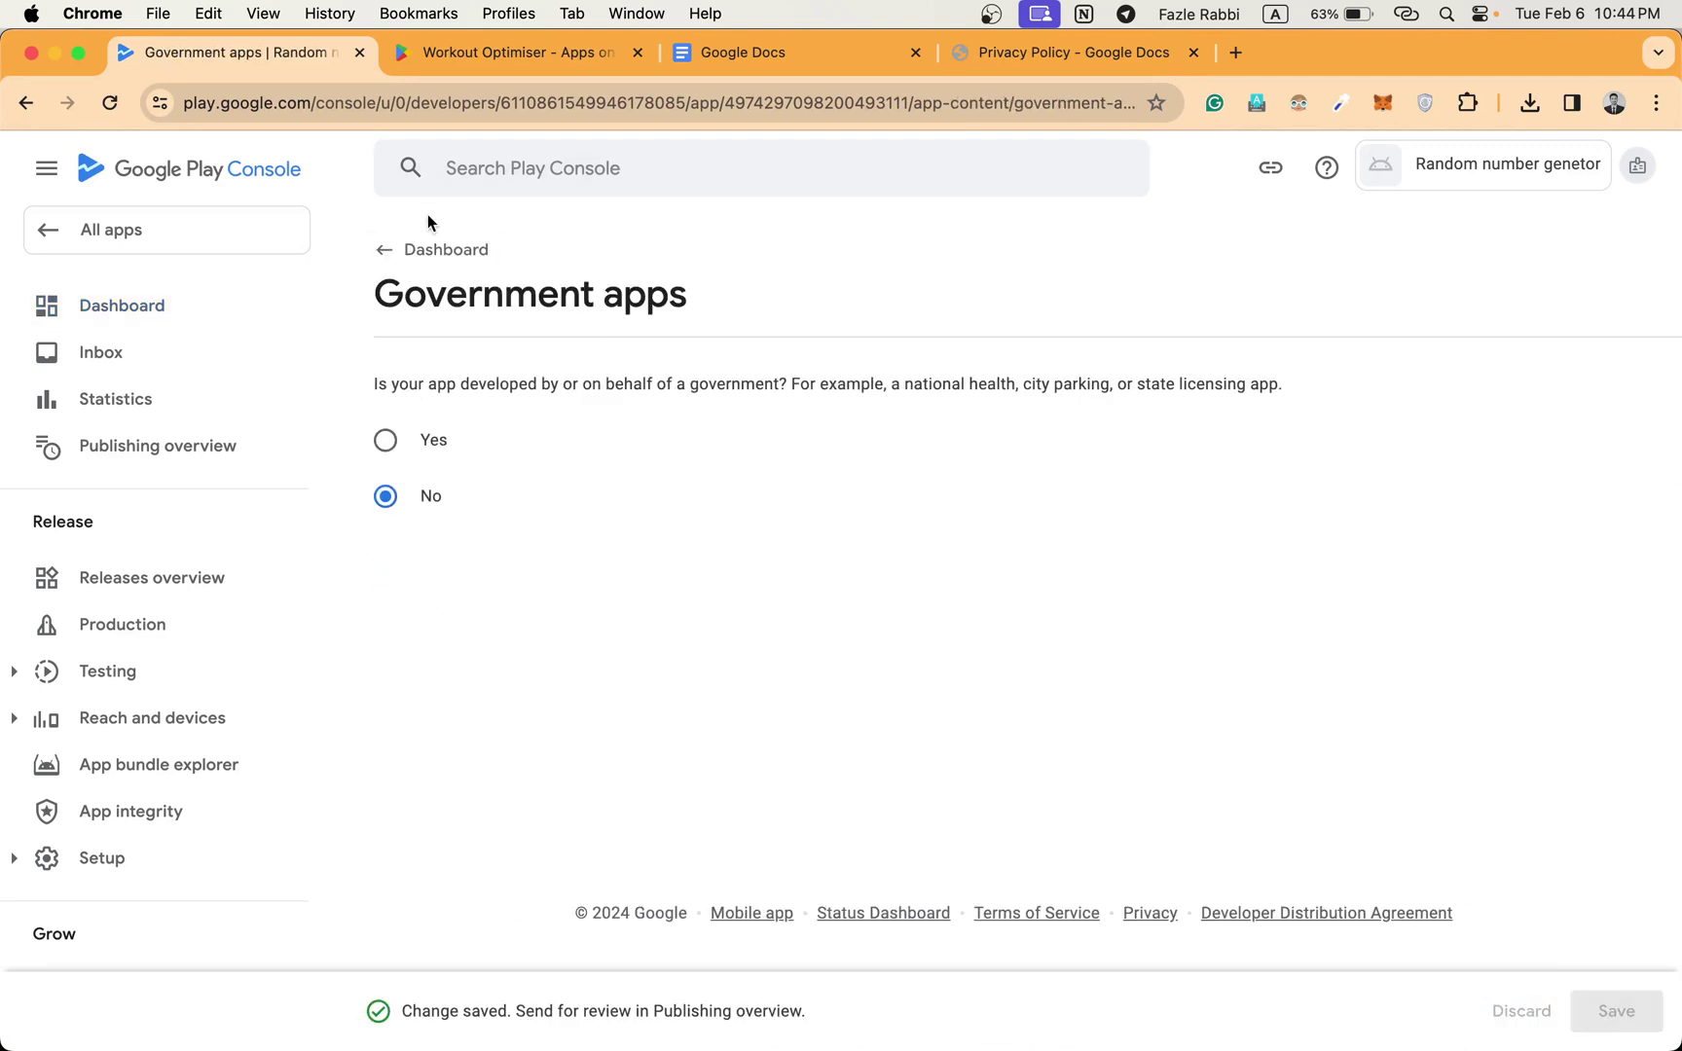
left_click(434, 250)
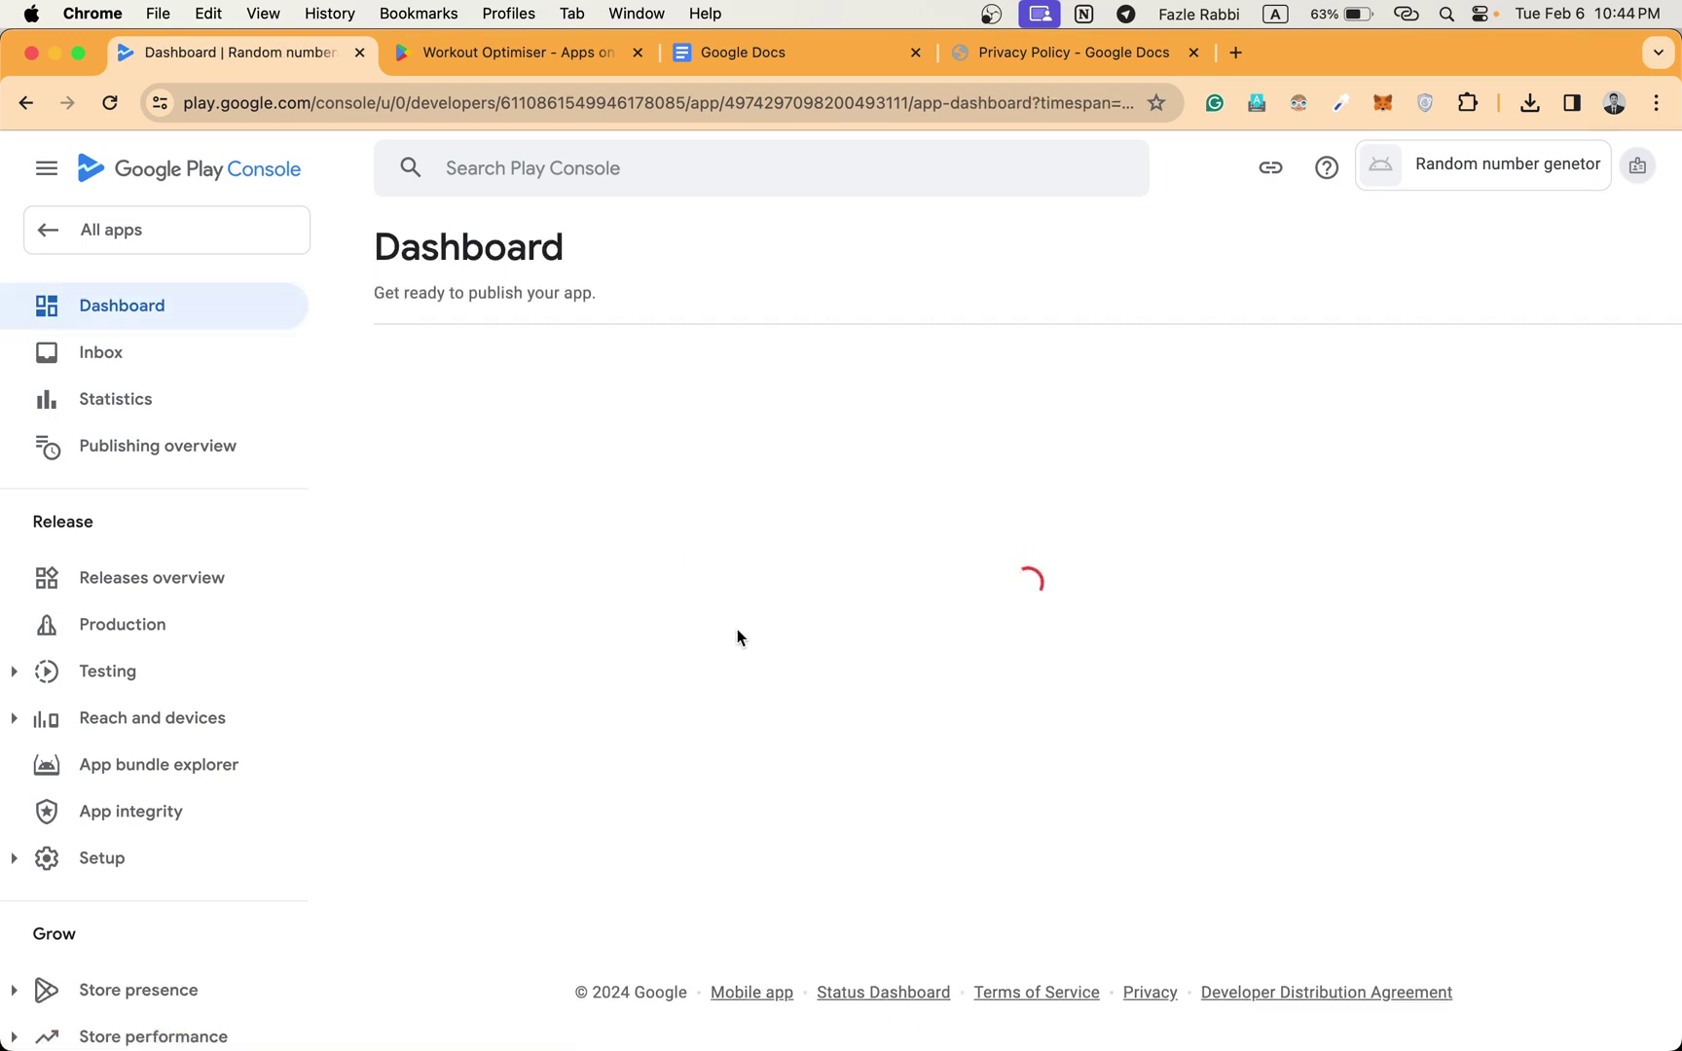
Declare 'My app doesn't provide any financial features' in Financial features and save it.
scroll(737, 638, "down", 5)
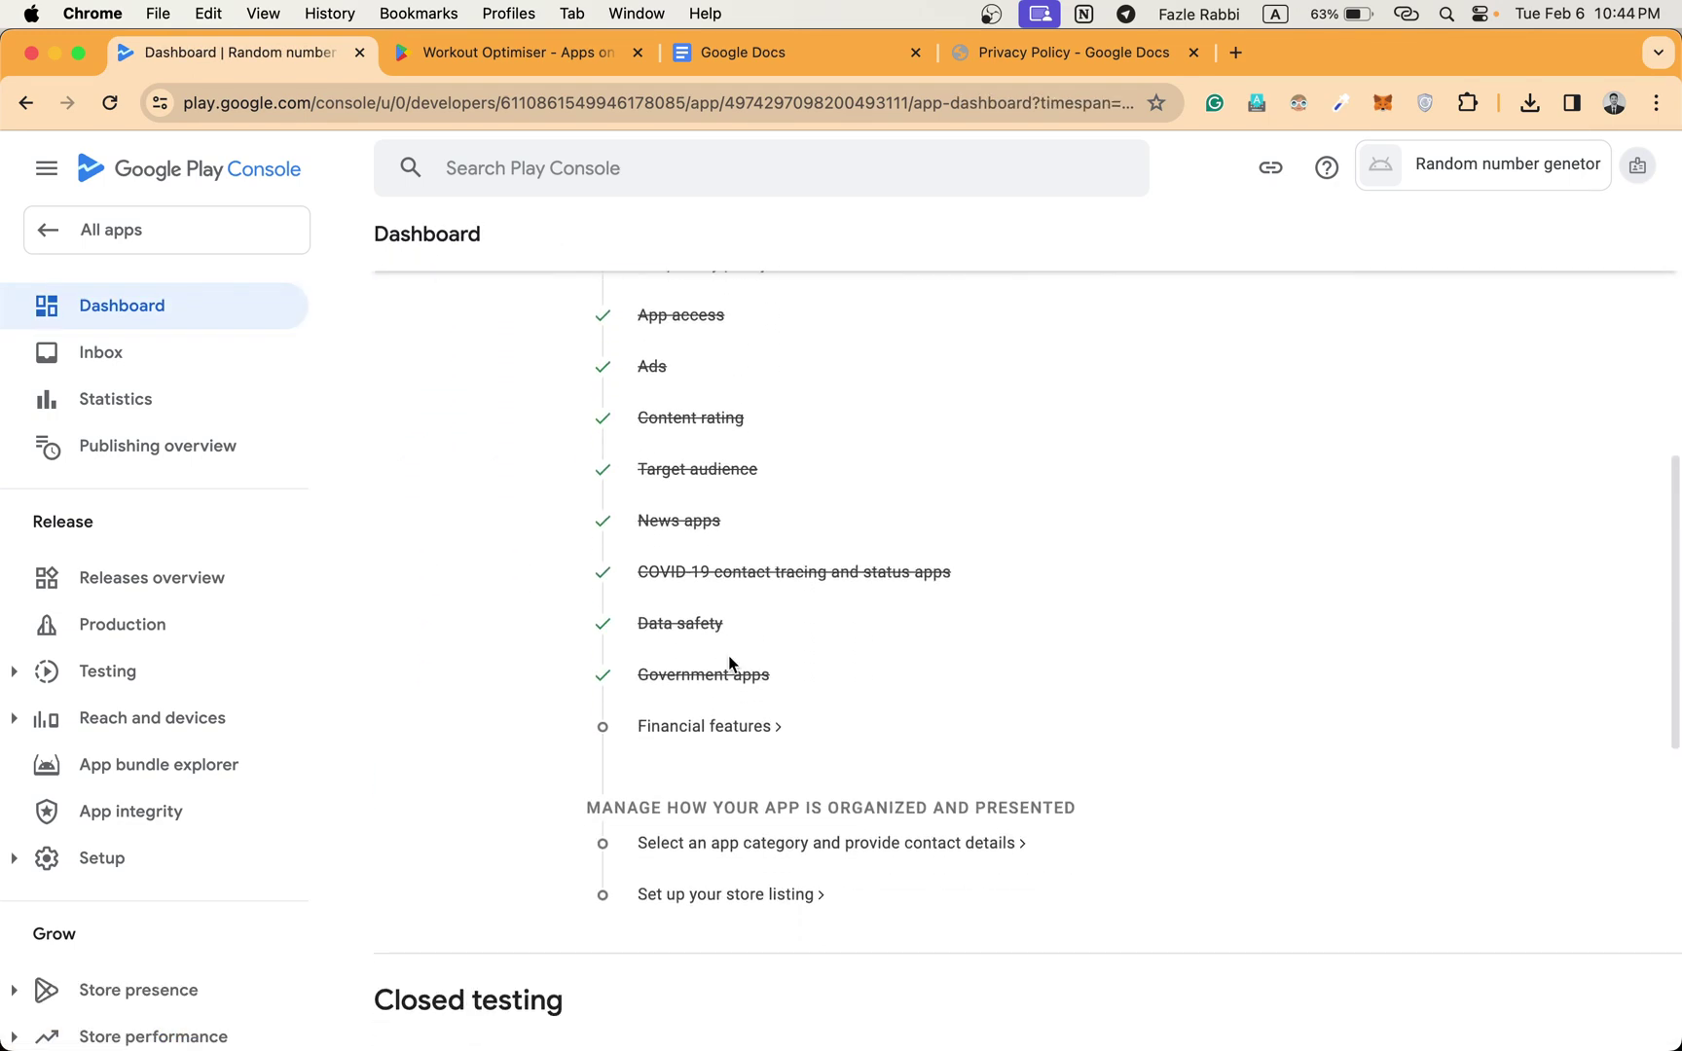
left_click(711, 726)
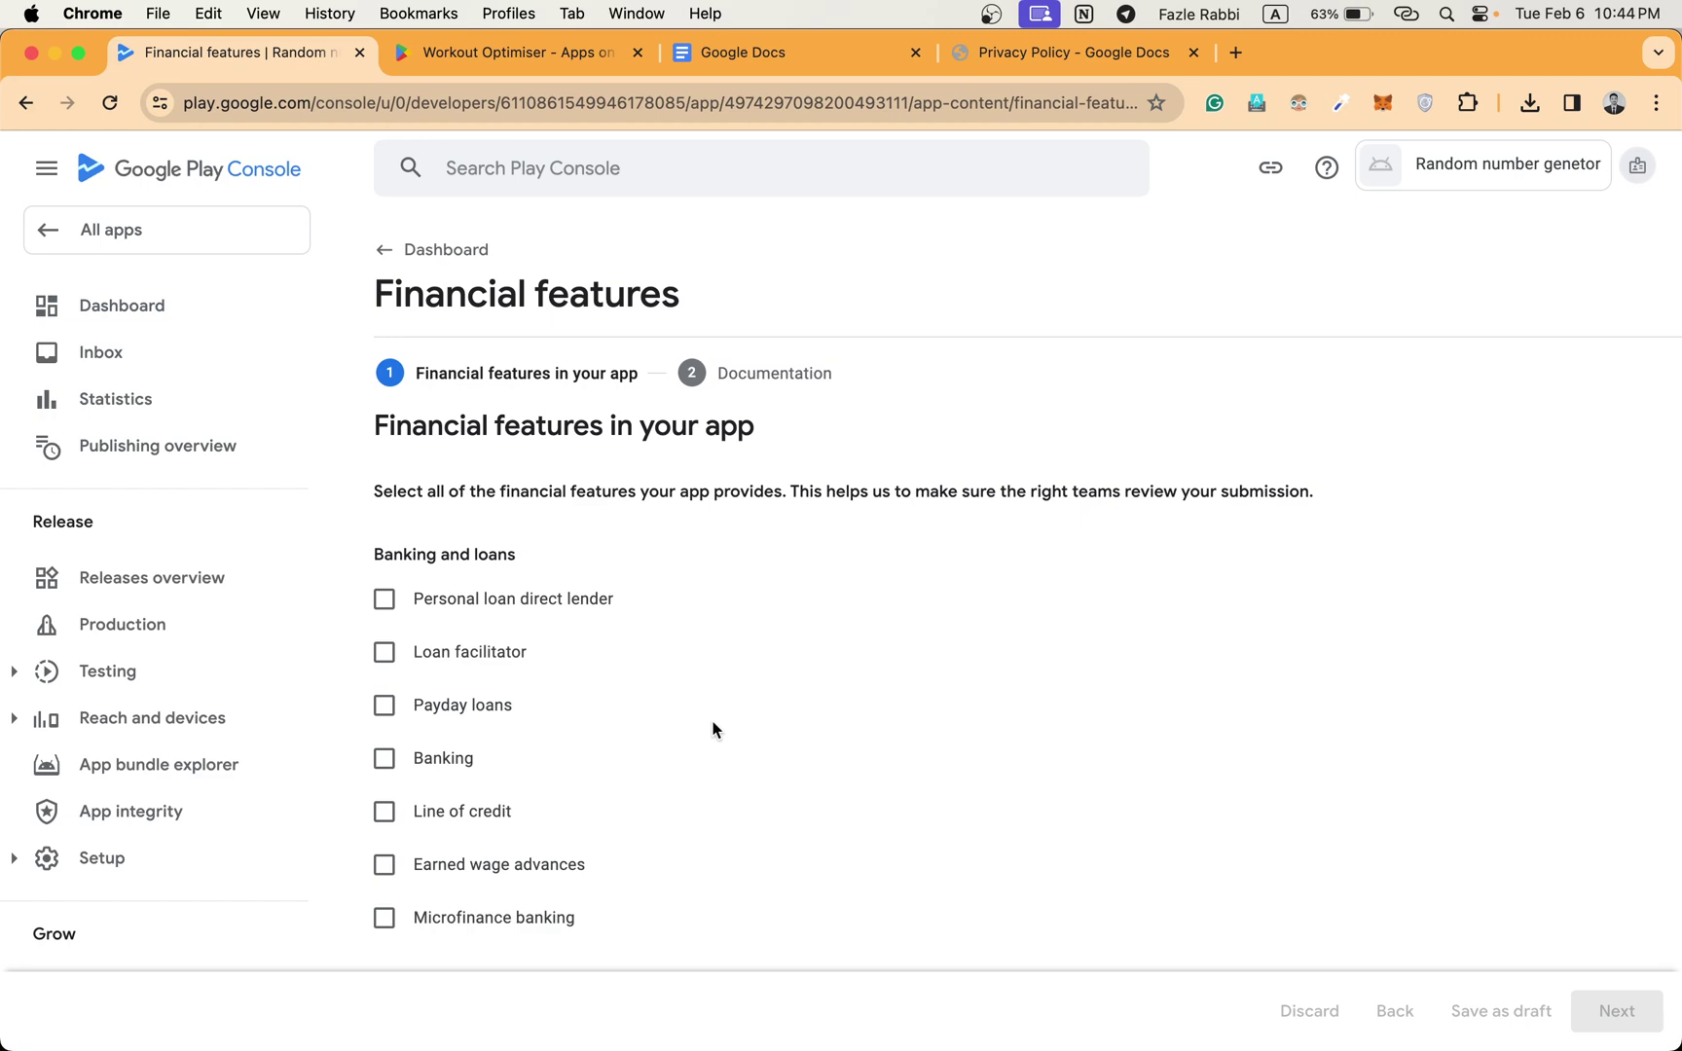
scroll(750, 695, "down", 2)
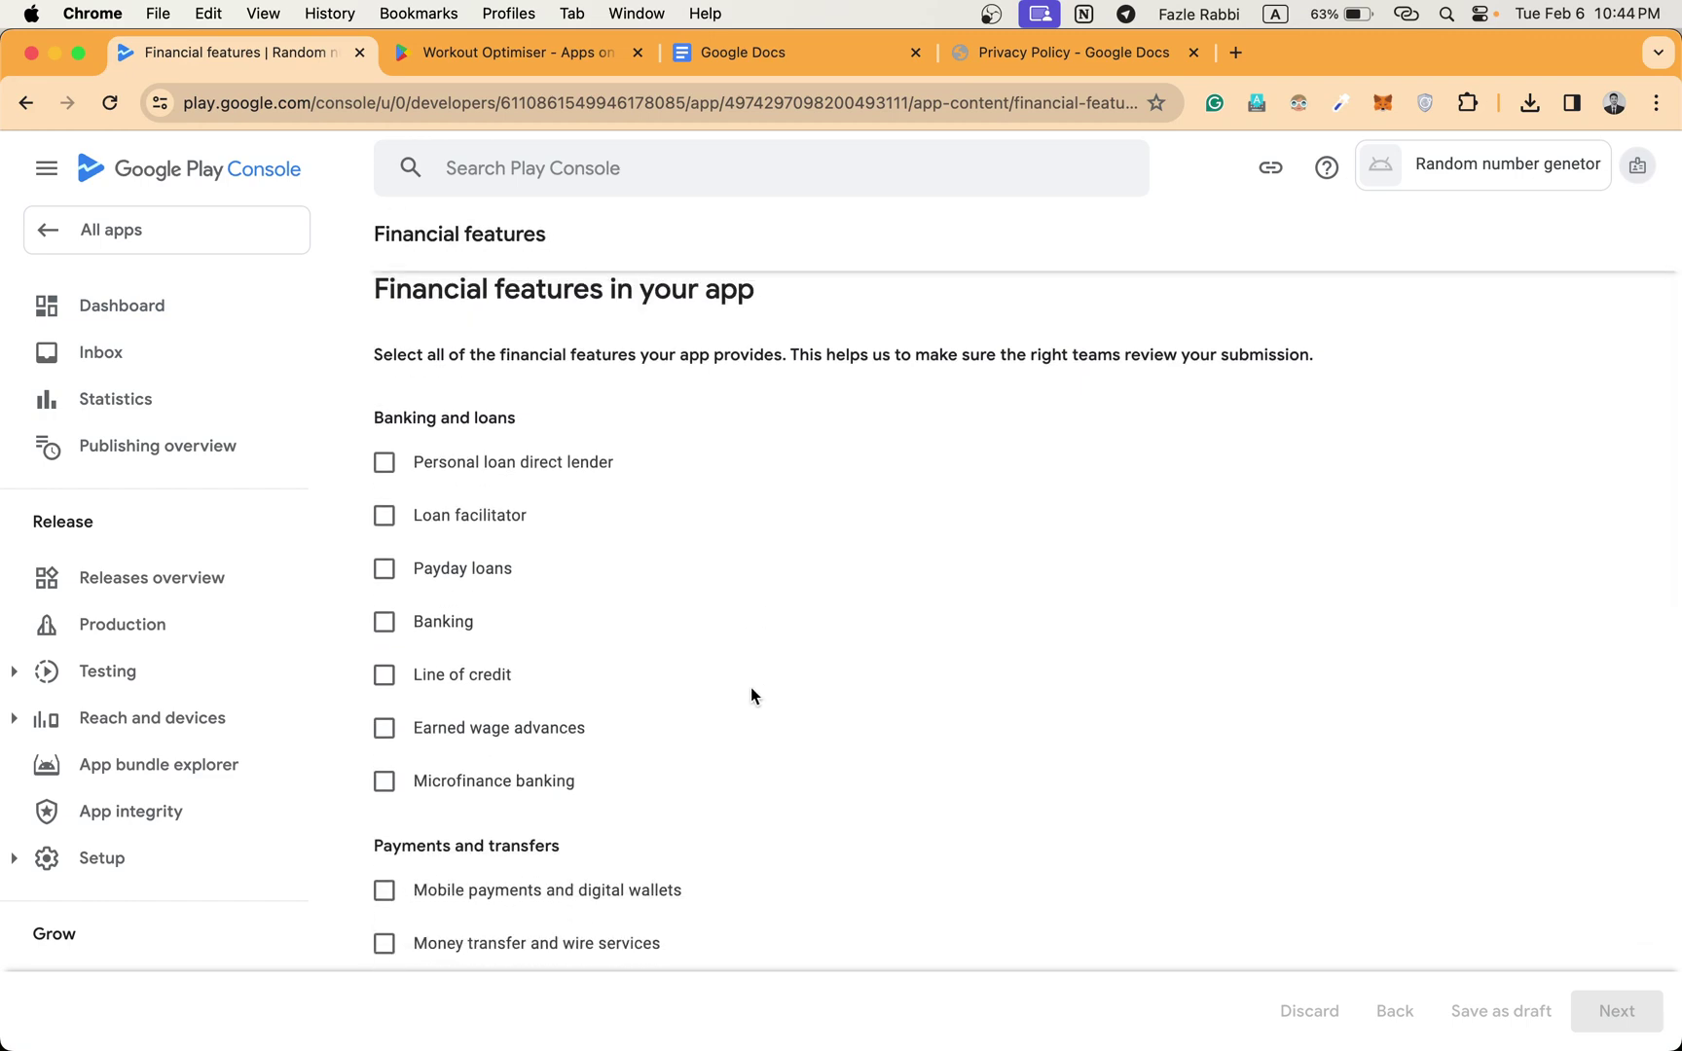
scroll(751, 695, "down", 10)
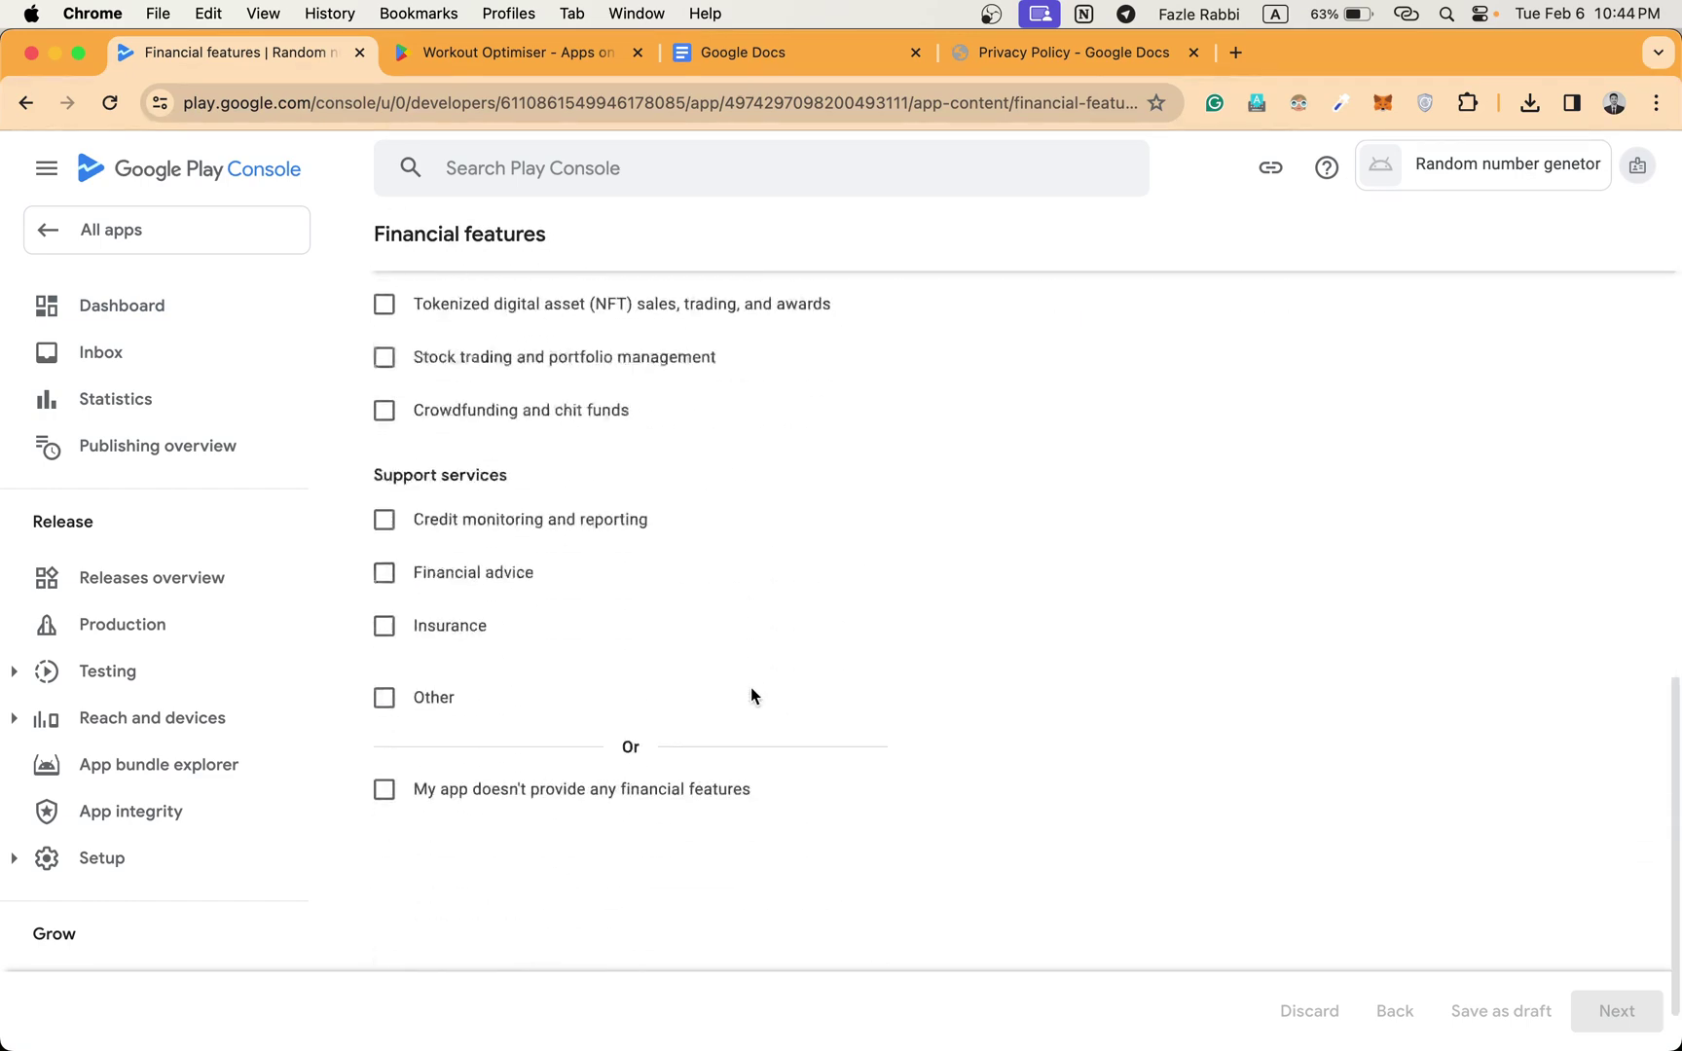
left_click(511, 710)
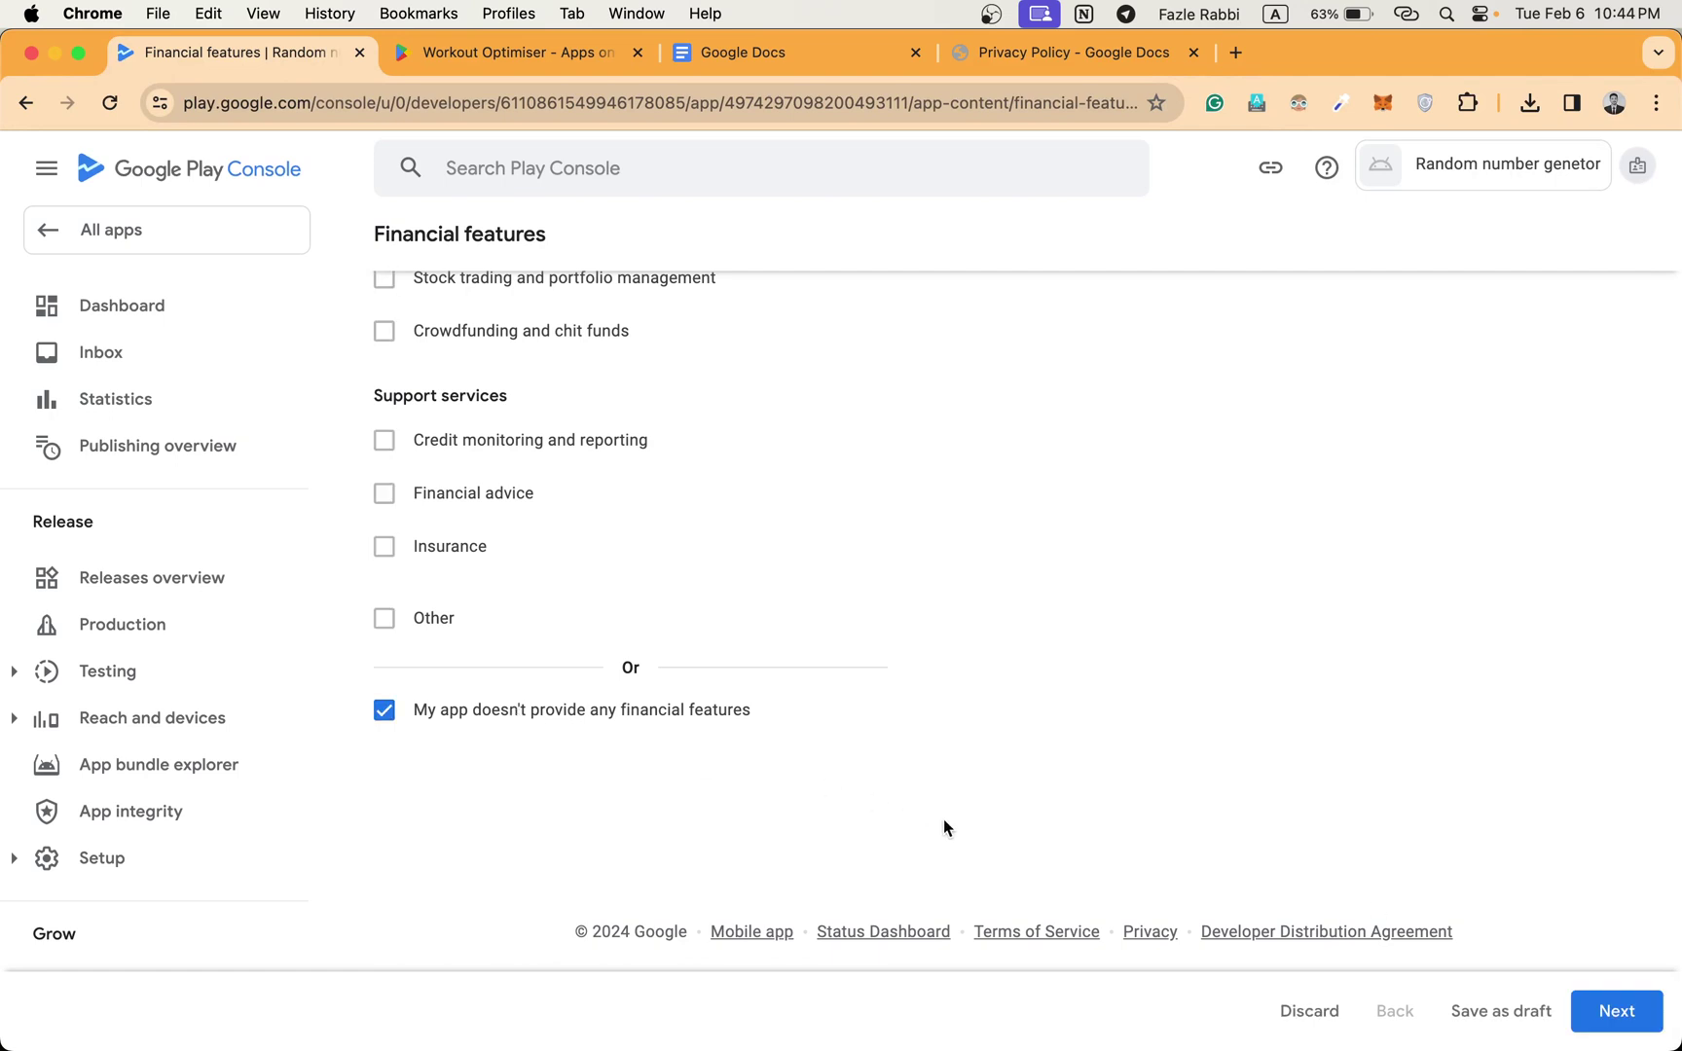
left_click(1614, 1013)
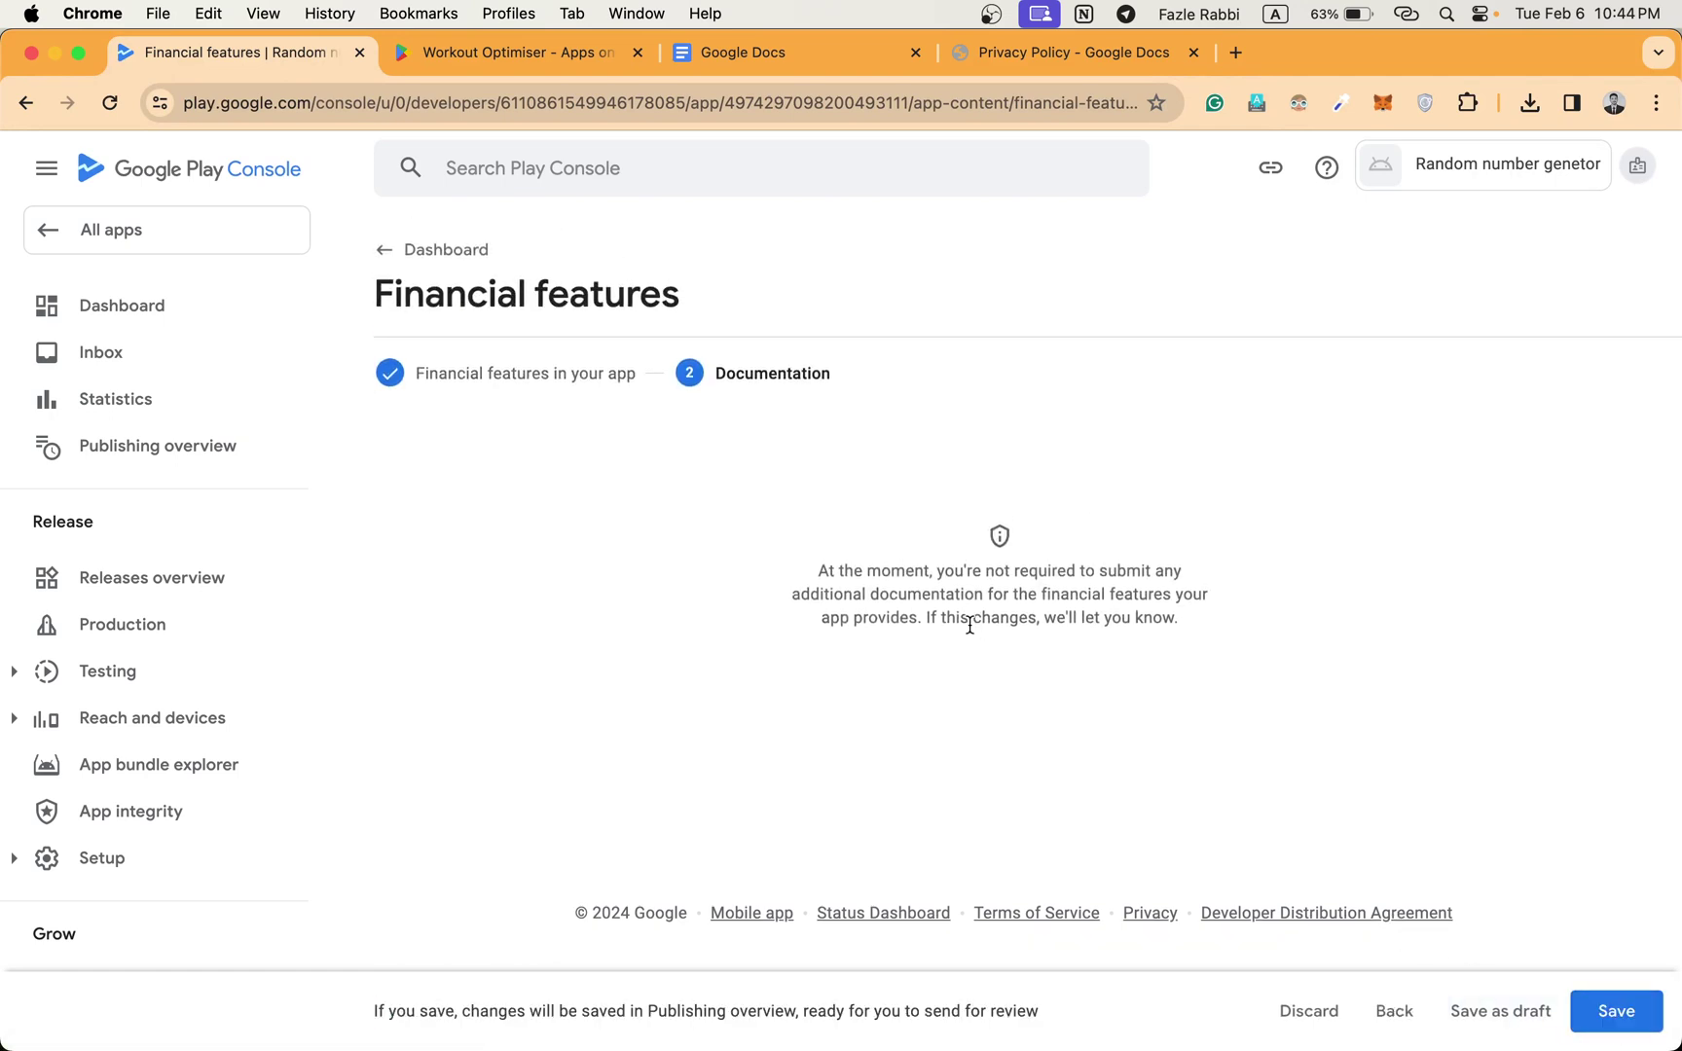
left_click(1621, 1012)
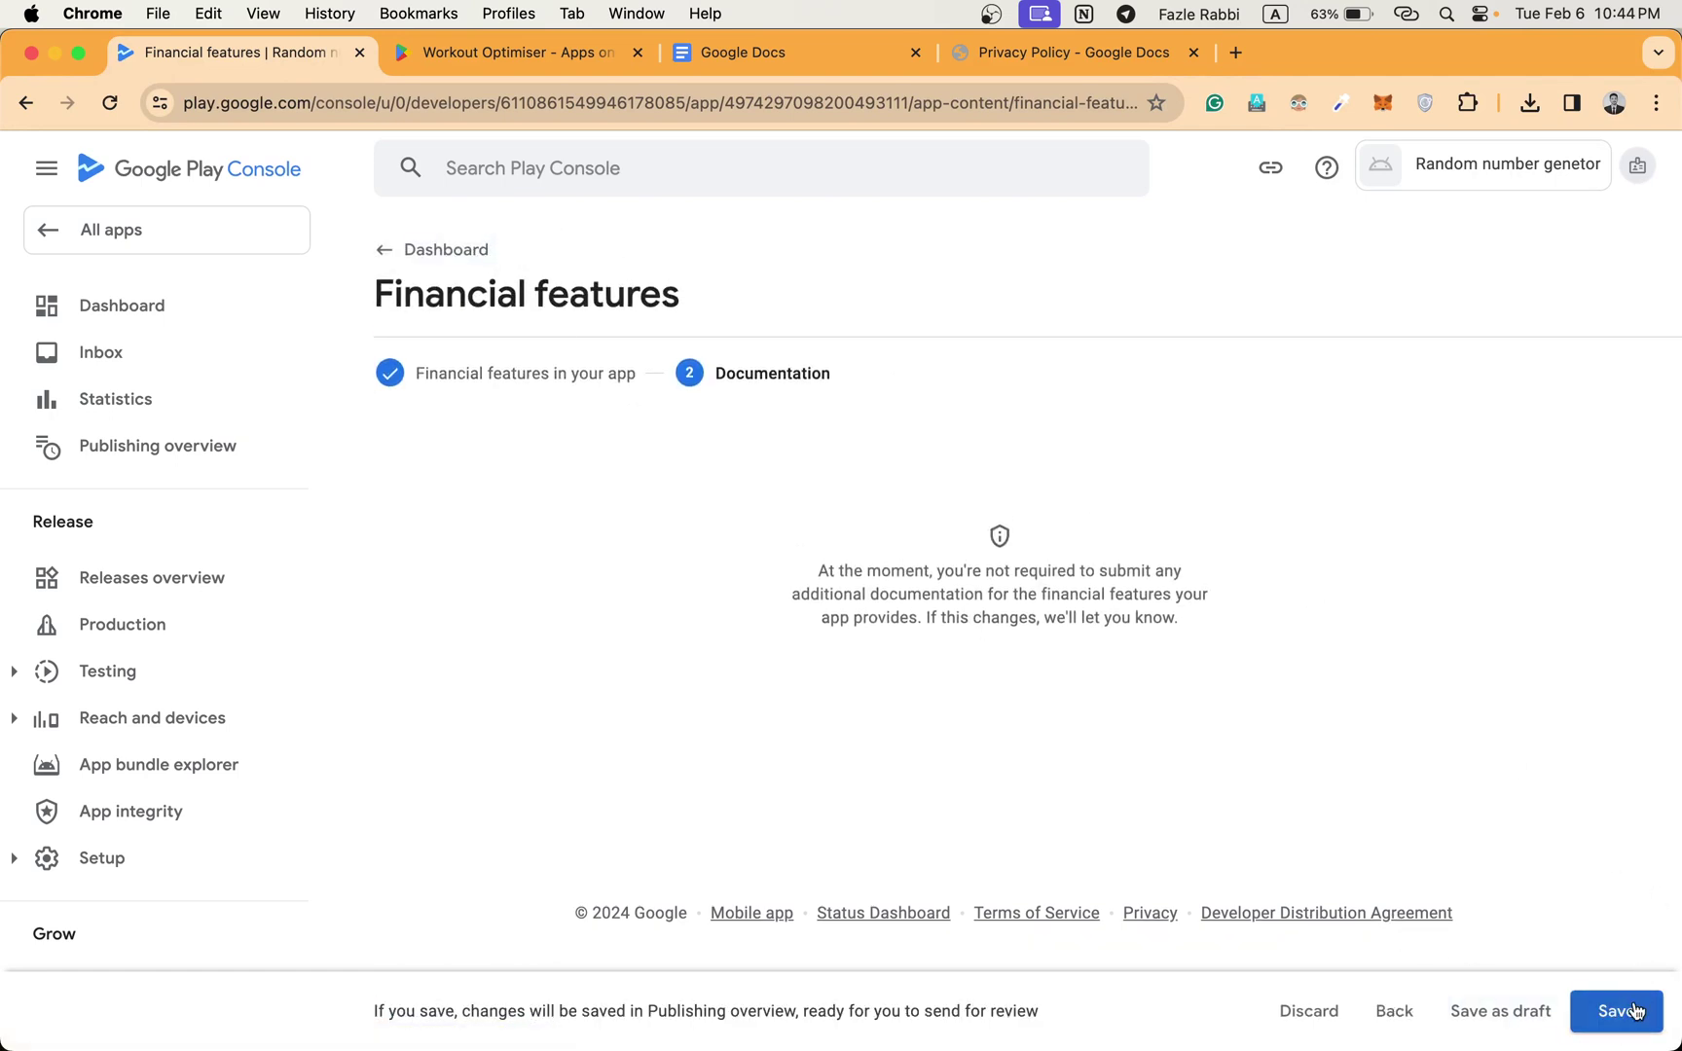
left_click(460, 253)
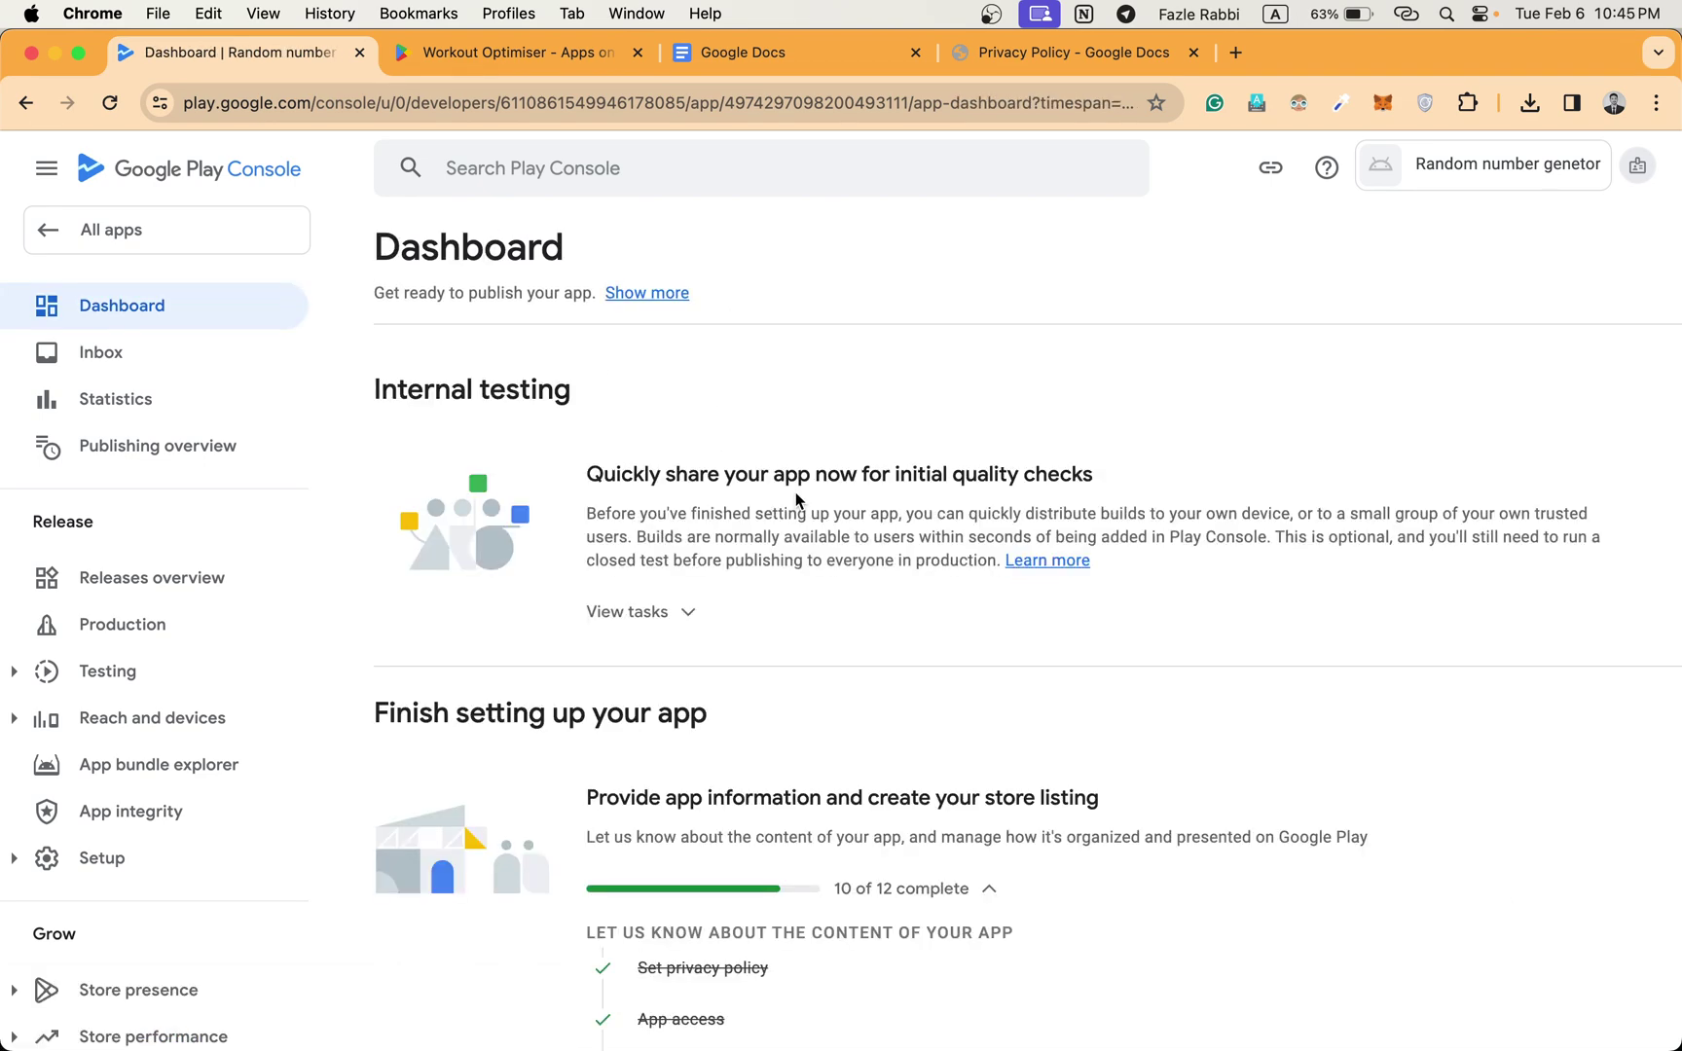
Open 'Select an app category and provide contact details' from the Dashboard checklist.
scroll(796, 491, "down", 10)
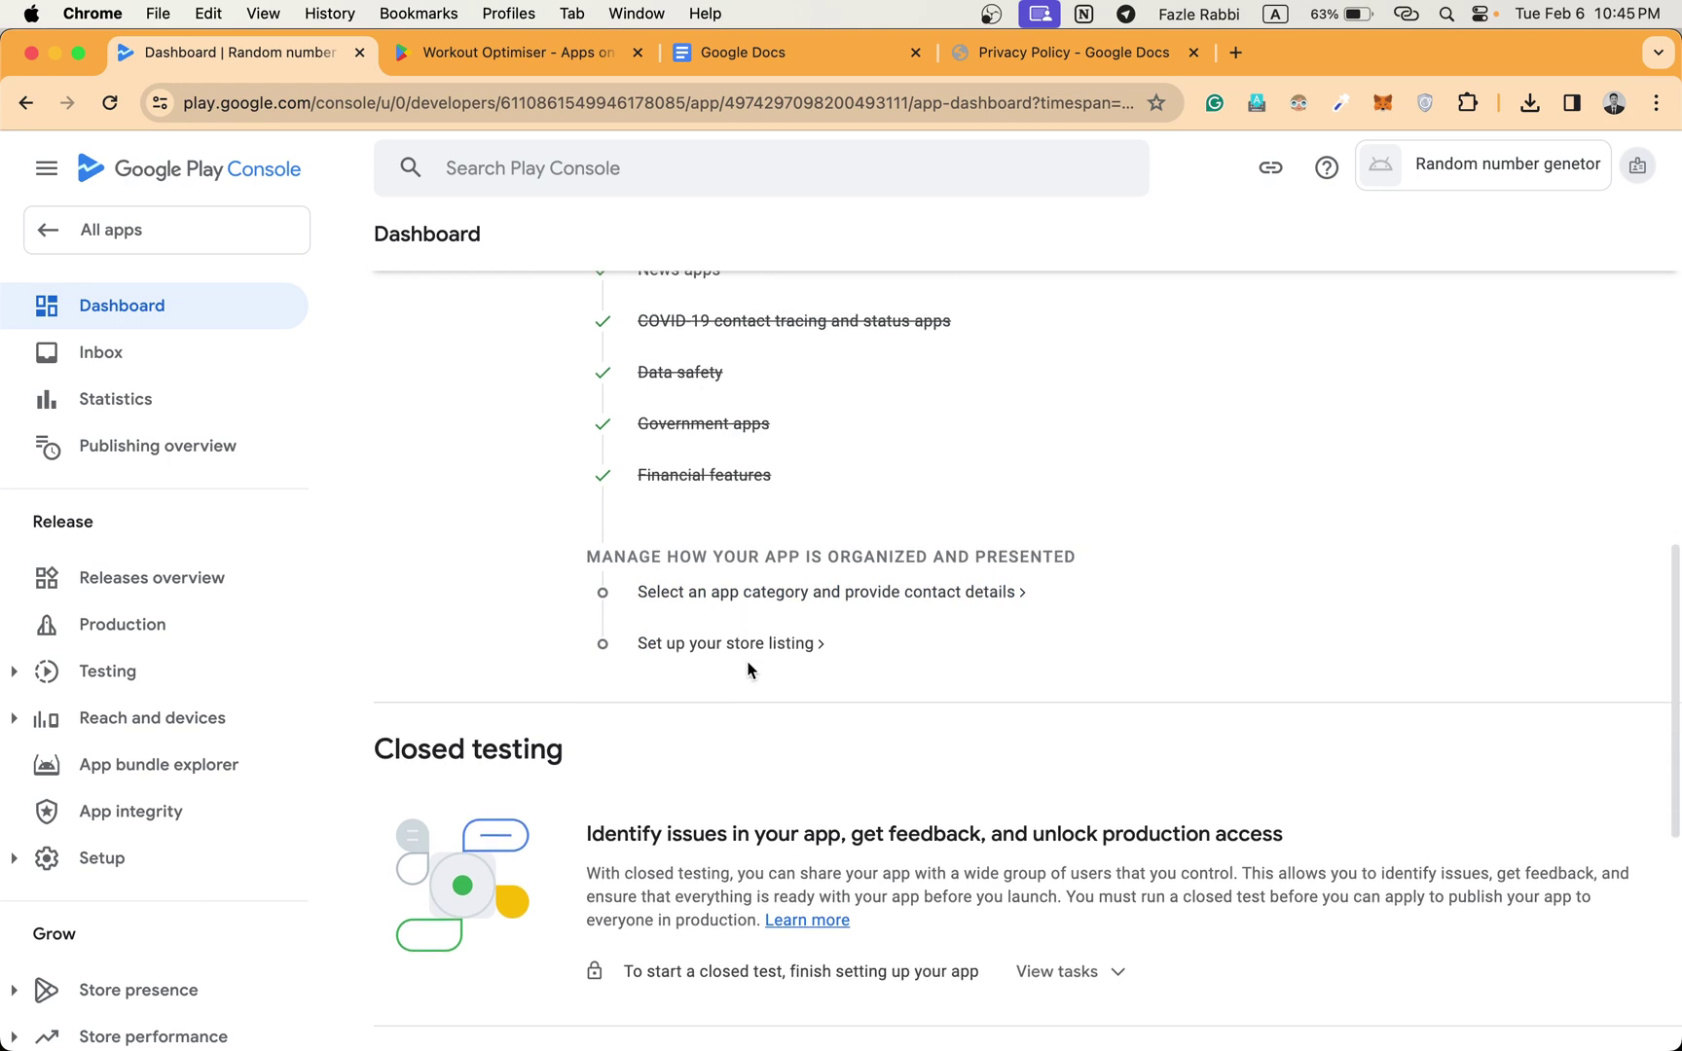
left_click(812, 594)
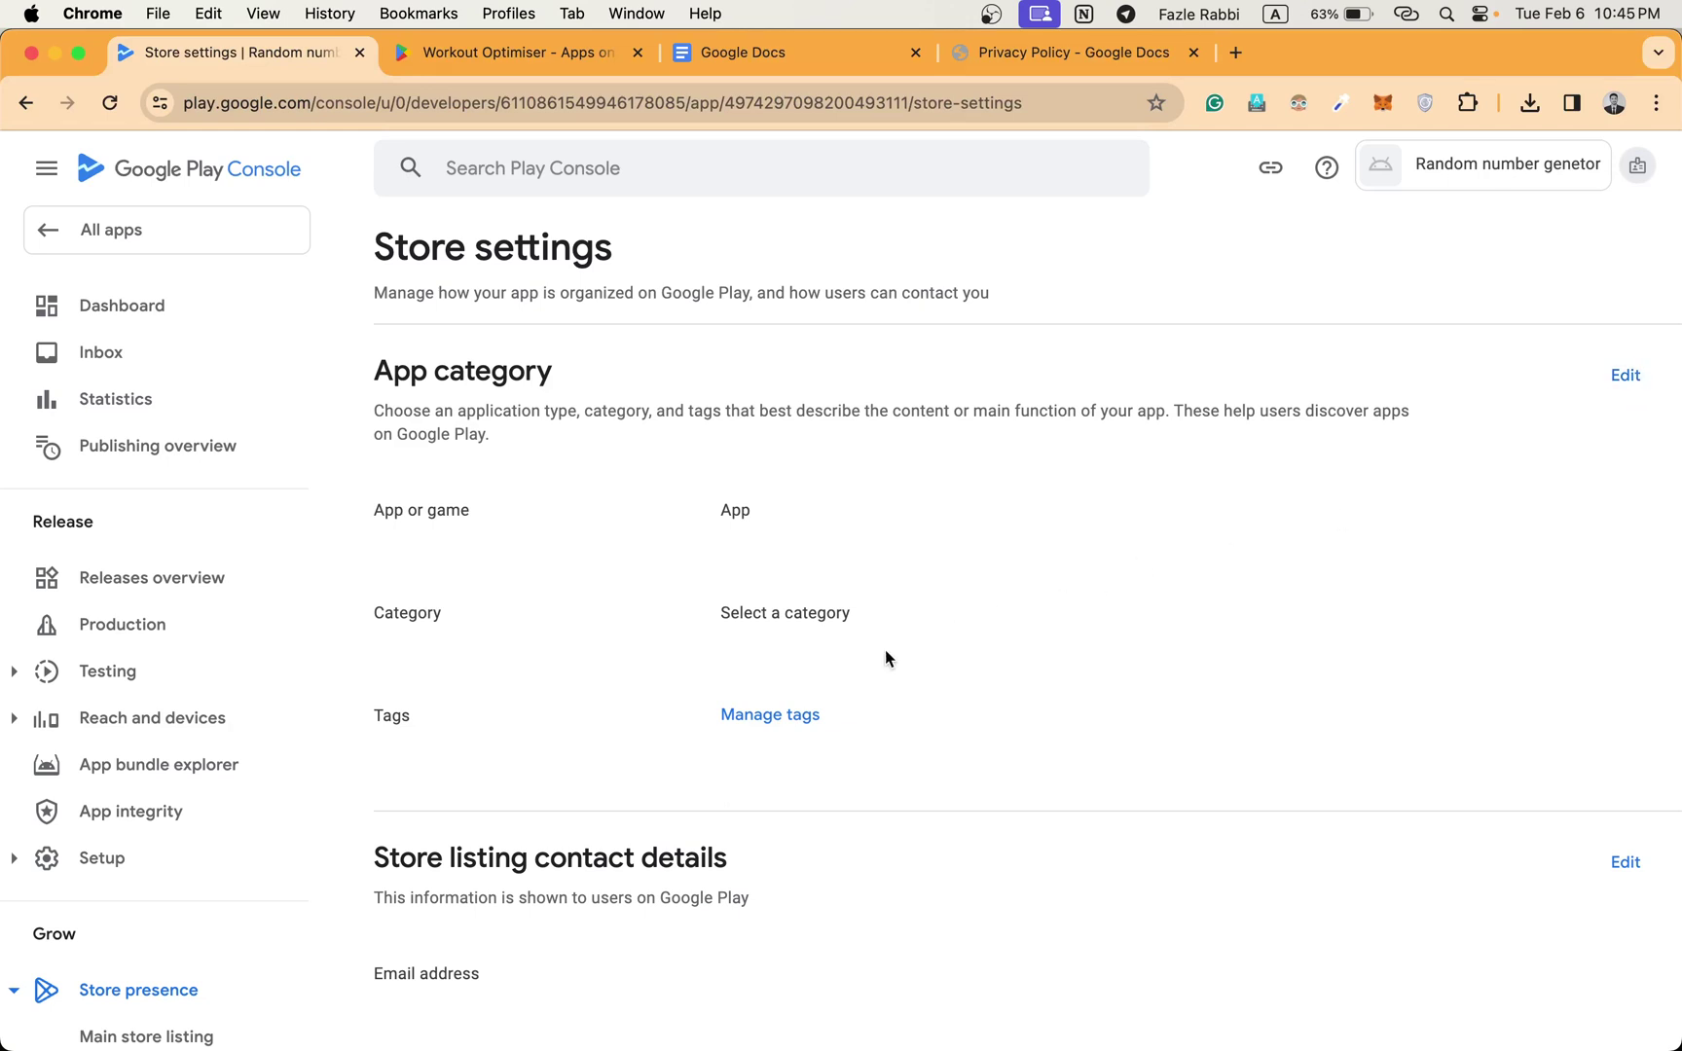
Set the app category to Entertainment in Store settings and save it.
left_click(1625, 375)
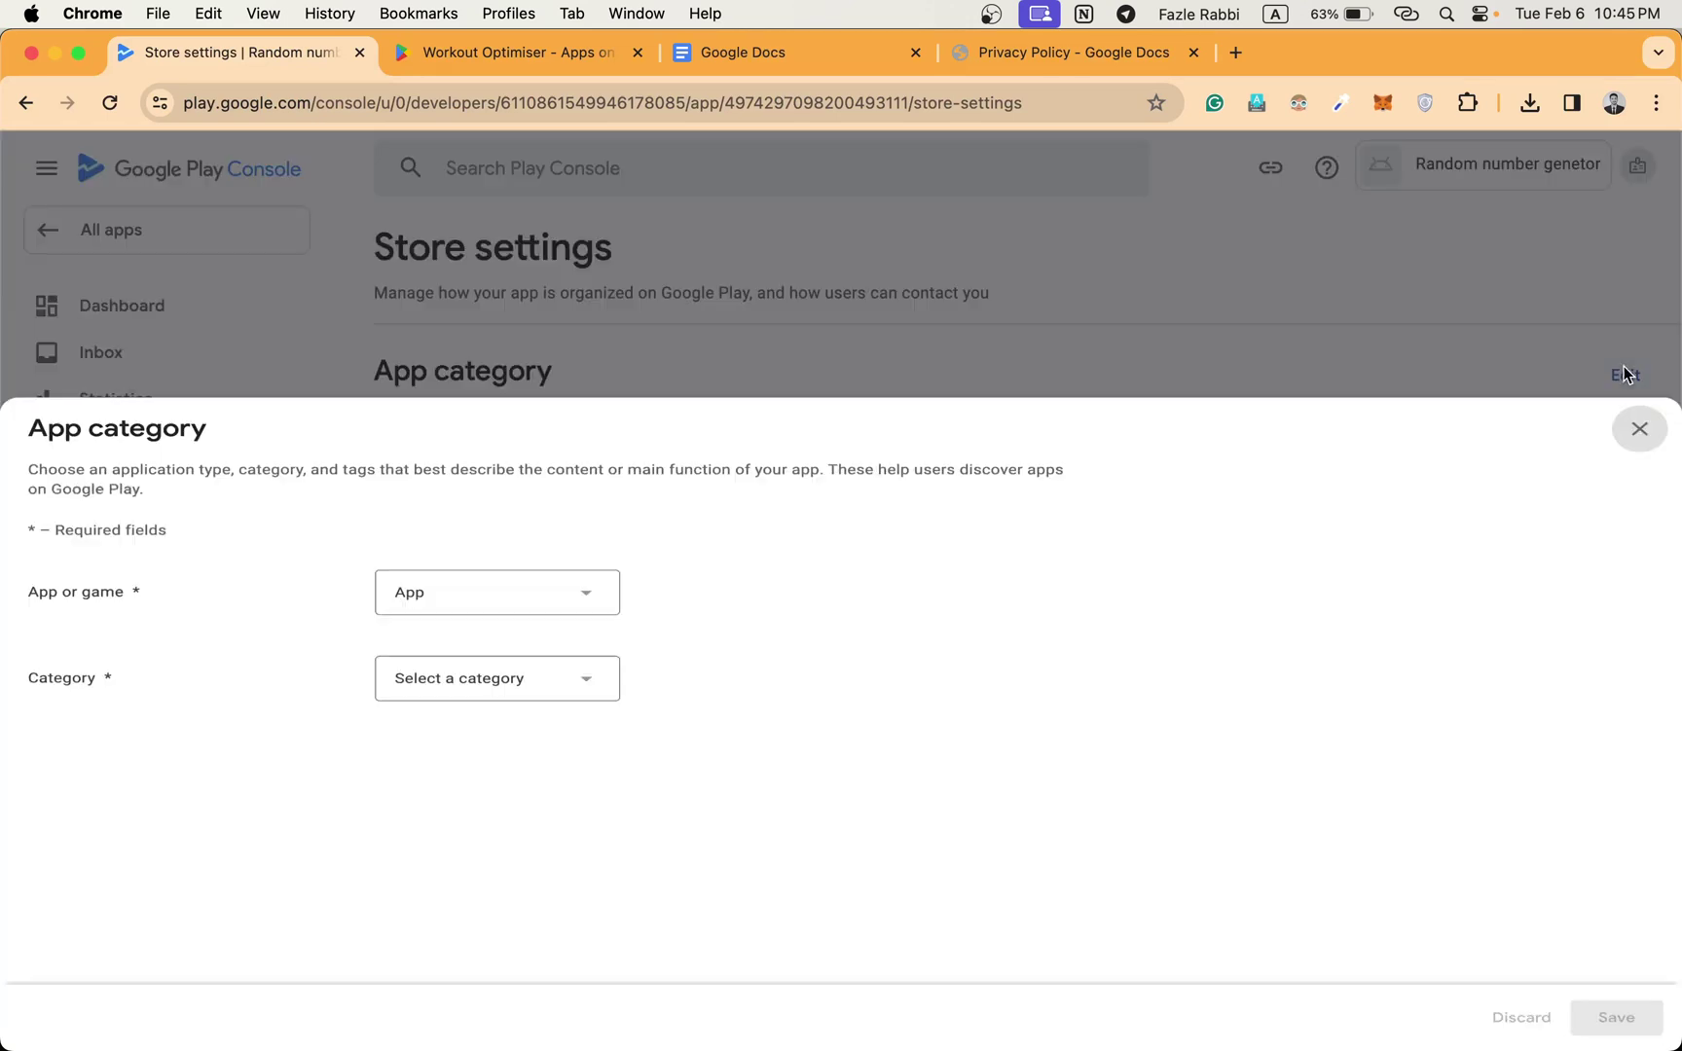
left_click(525, 605)
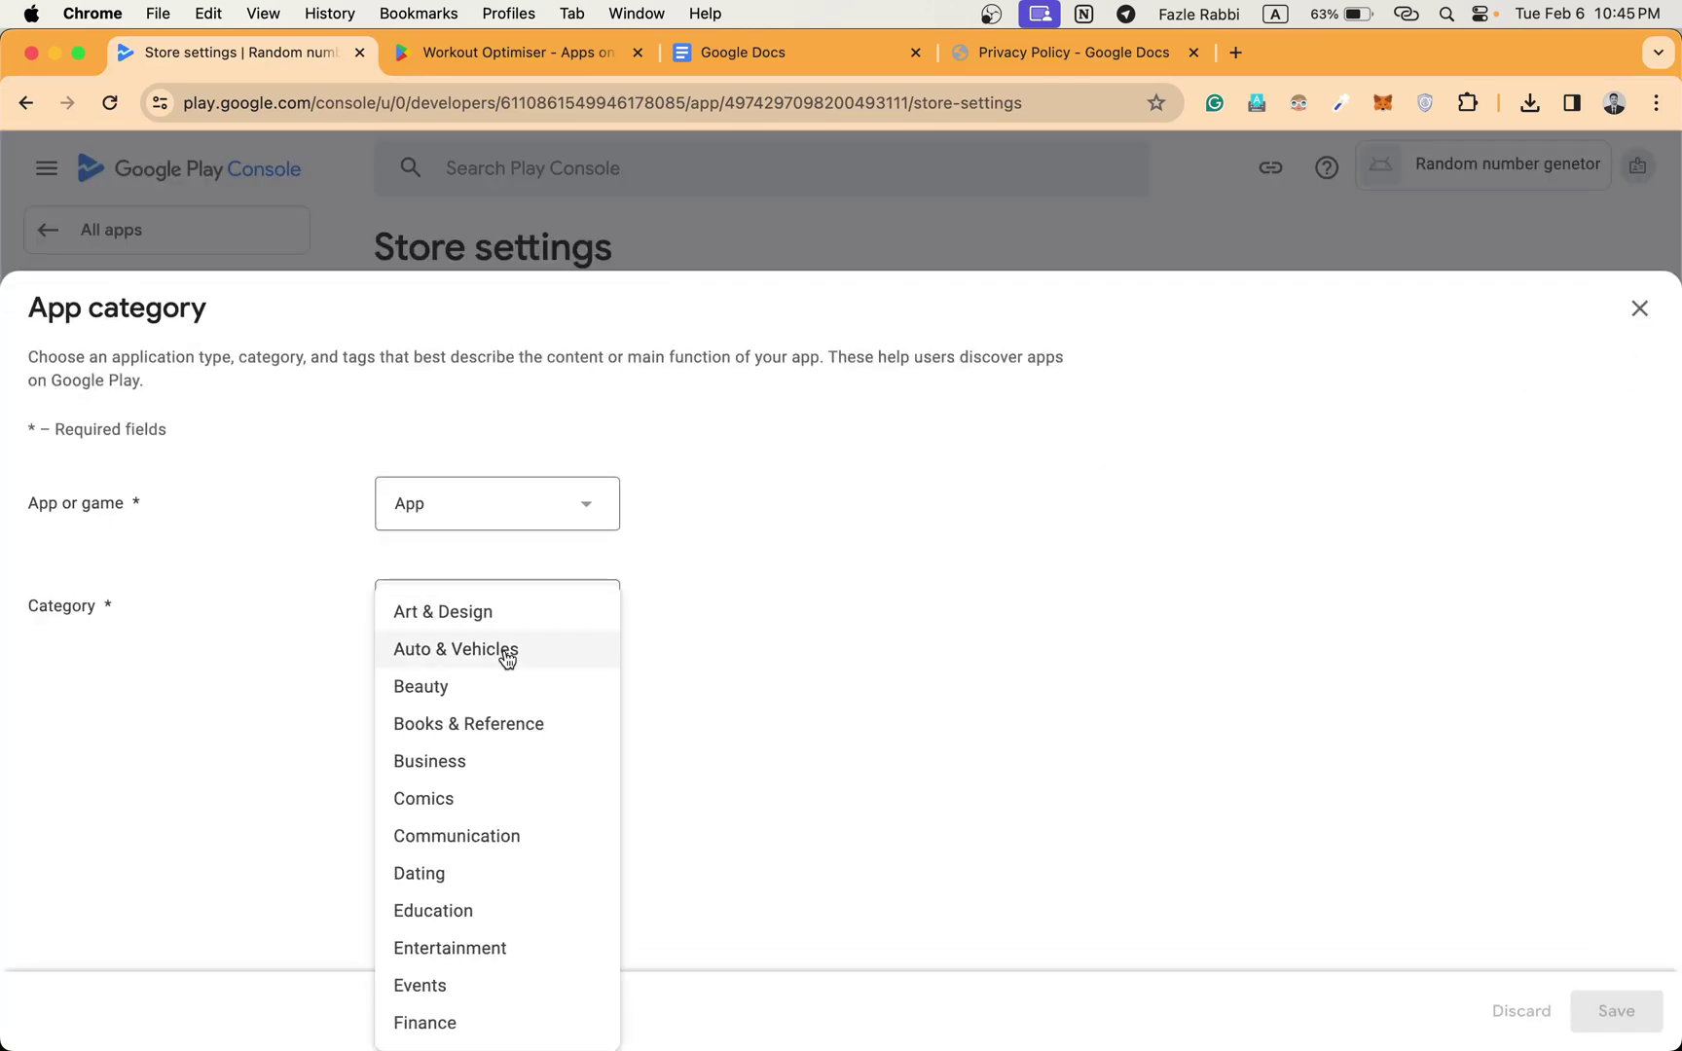
scroll(506, 660, "down", 3)
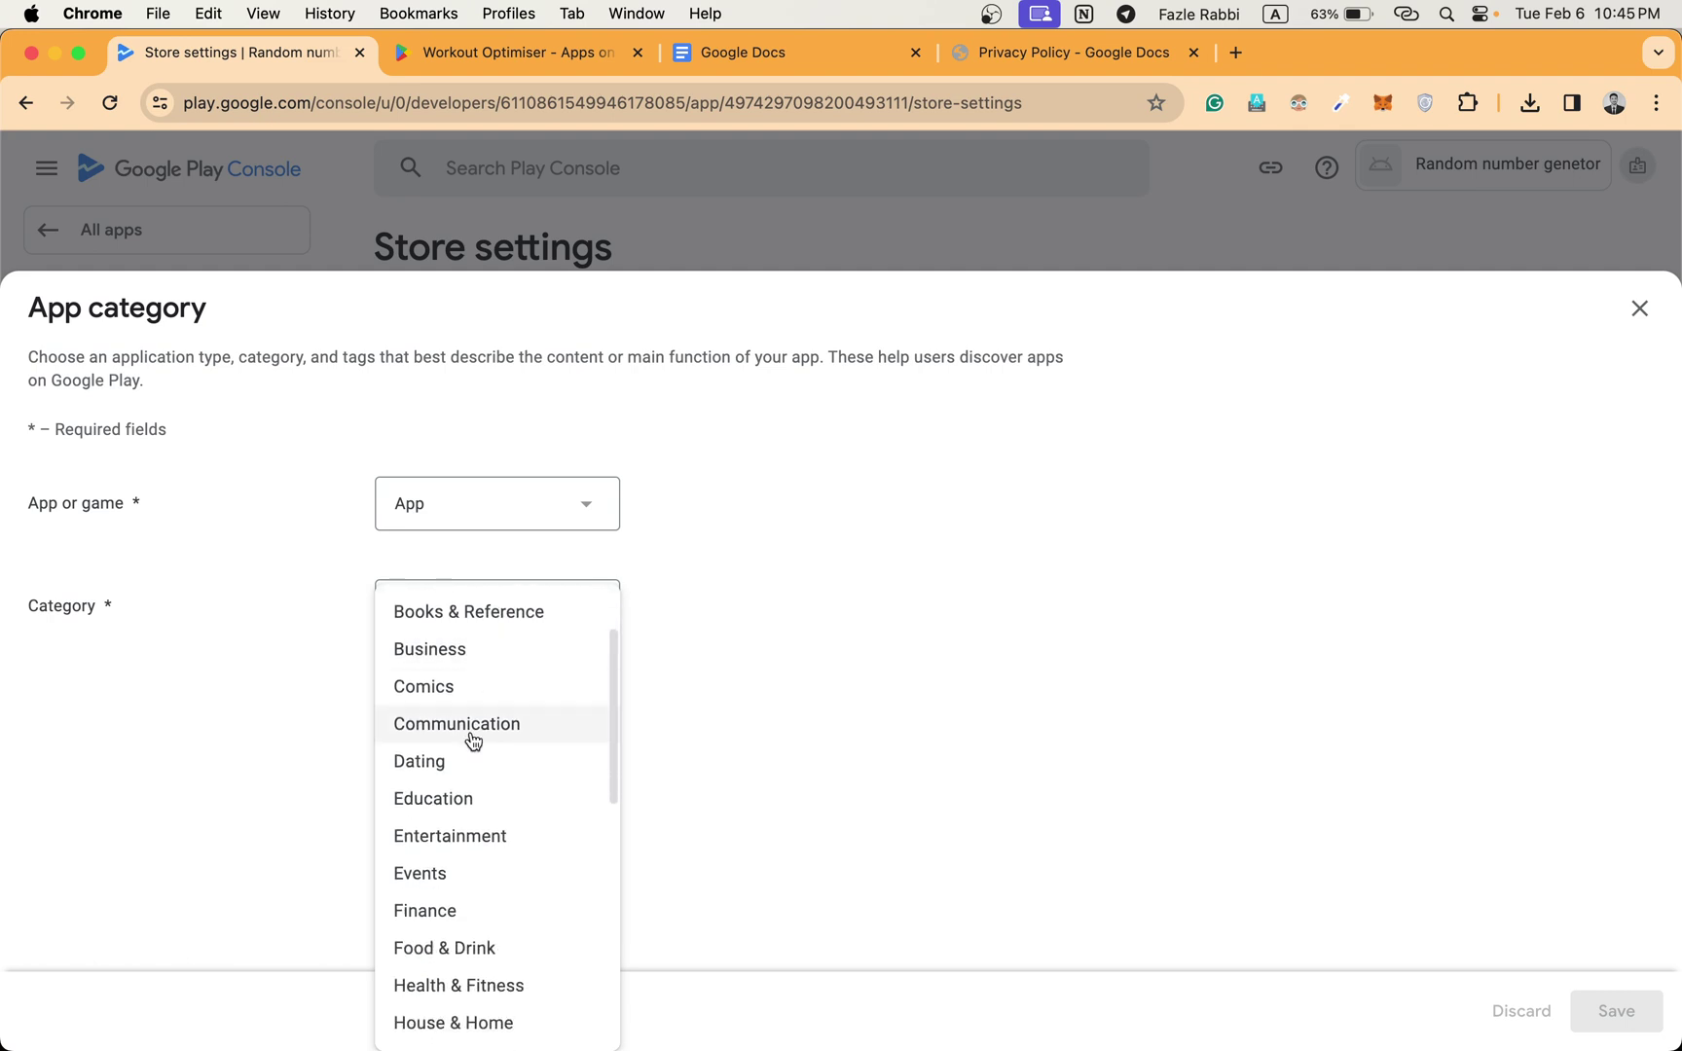
scroll(510, 786, "down", 4)
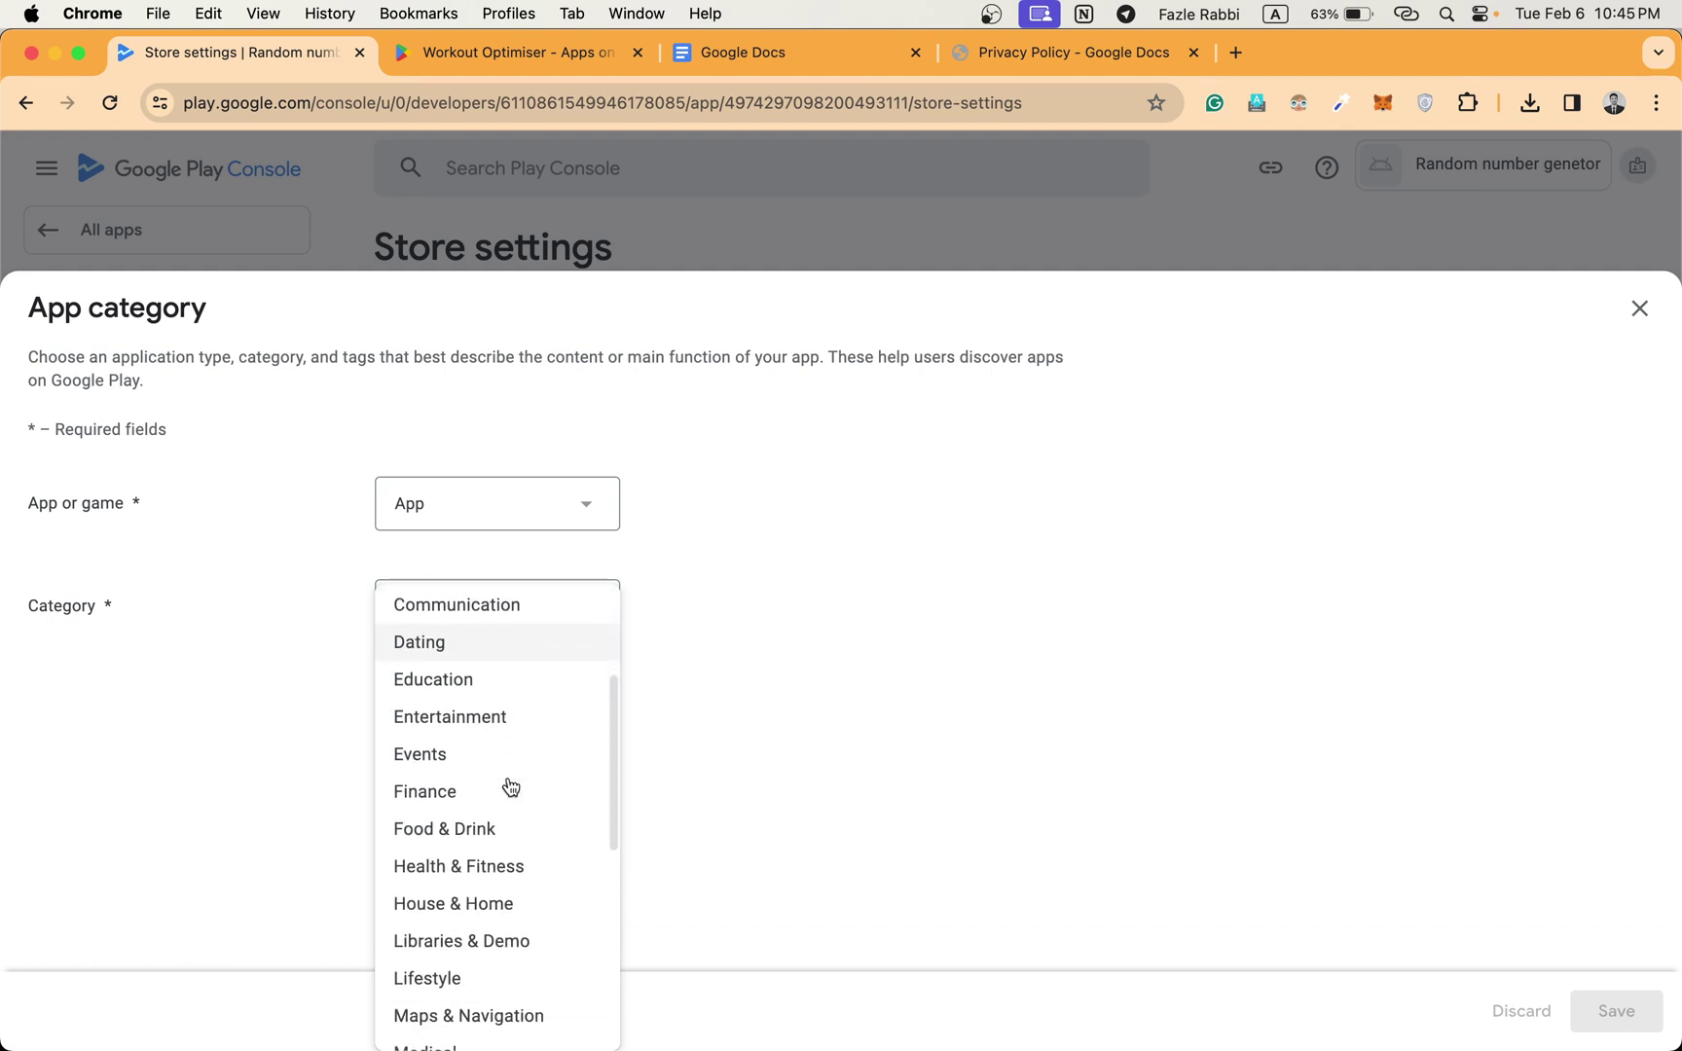
scroll(510, 787, "up", 3)
scroll(507, 788, "up", 3)
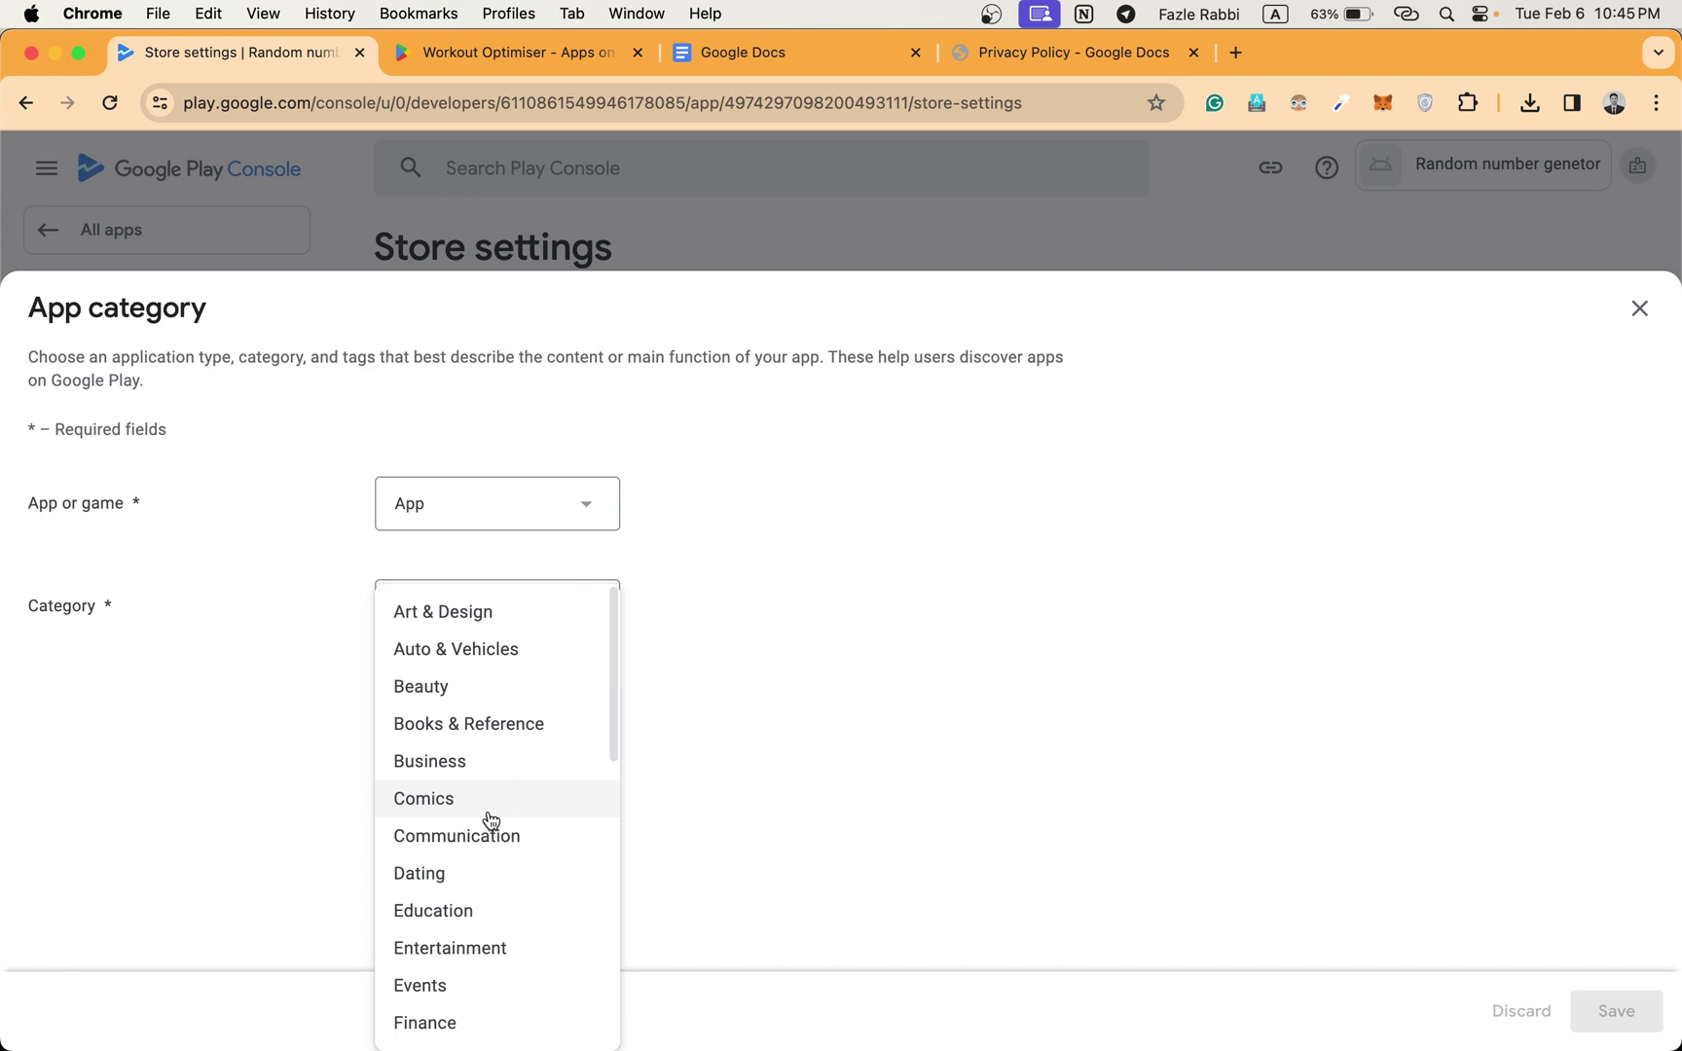
left_click(507, 952)
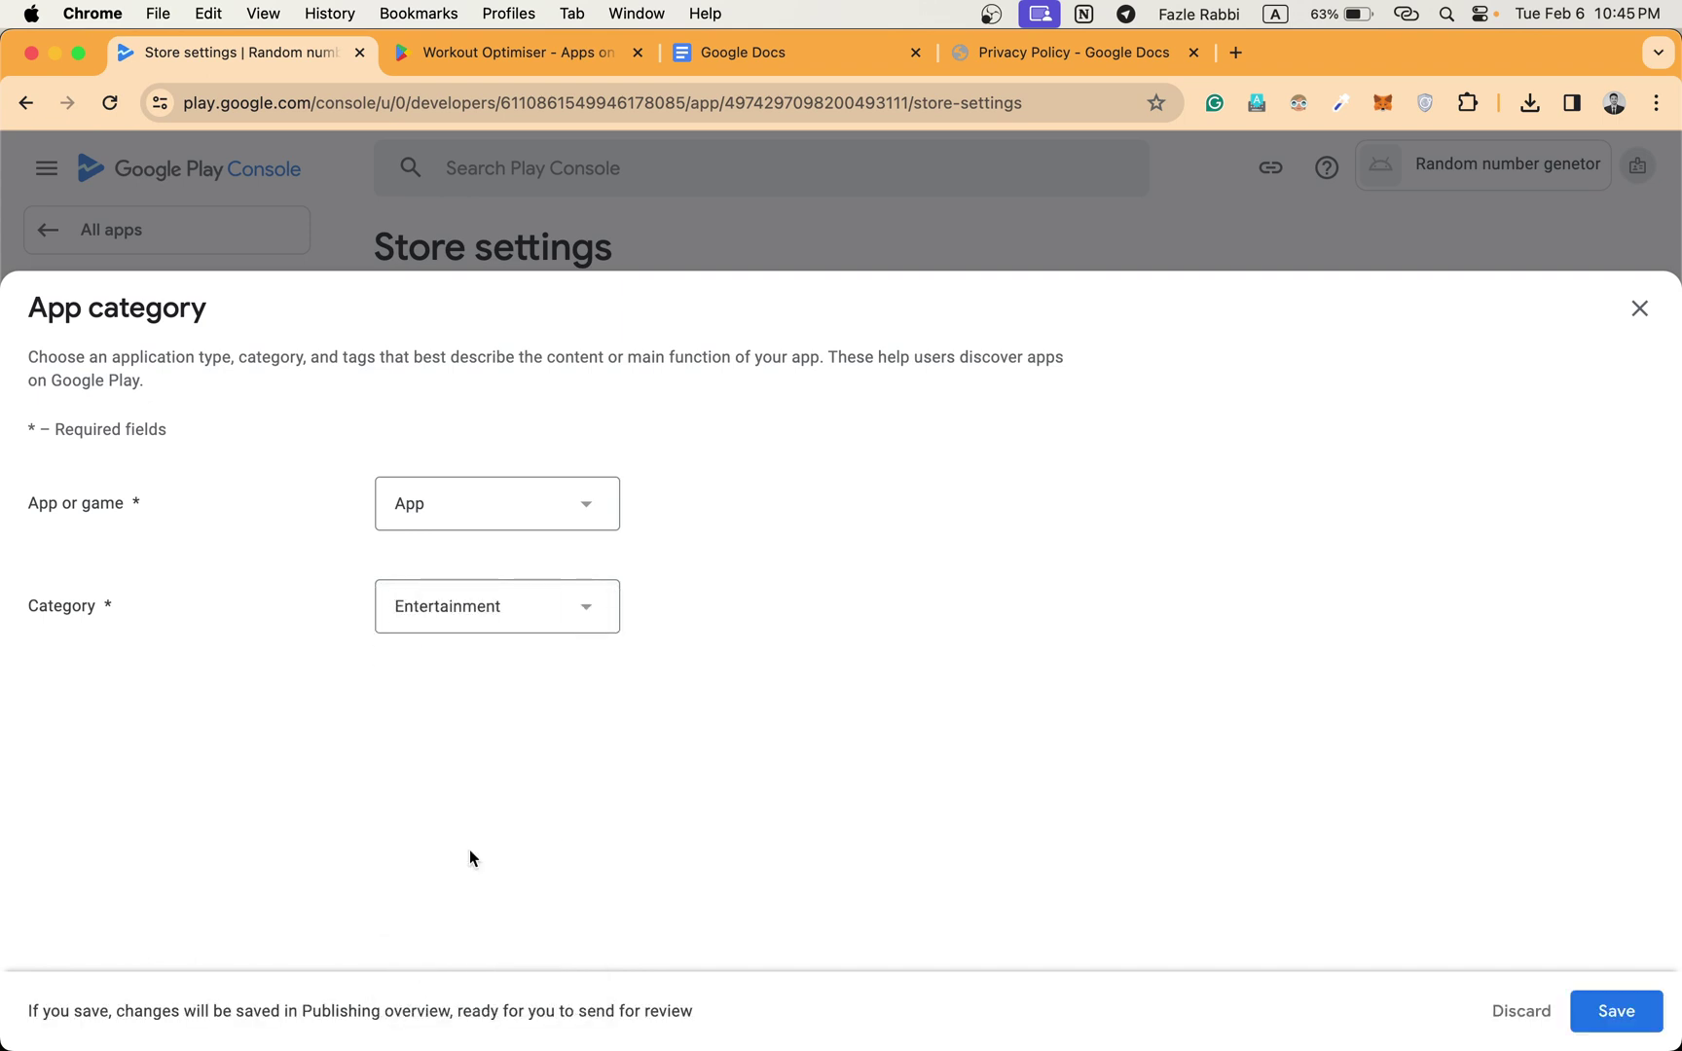
left_click(1619, 1027)
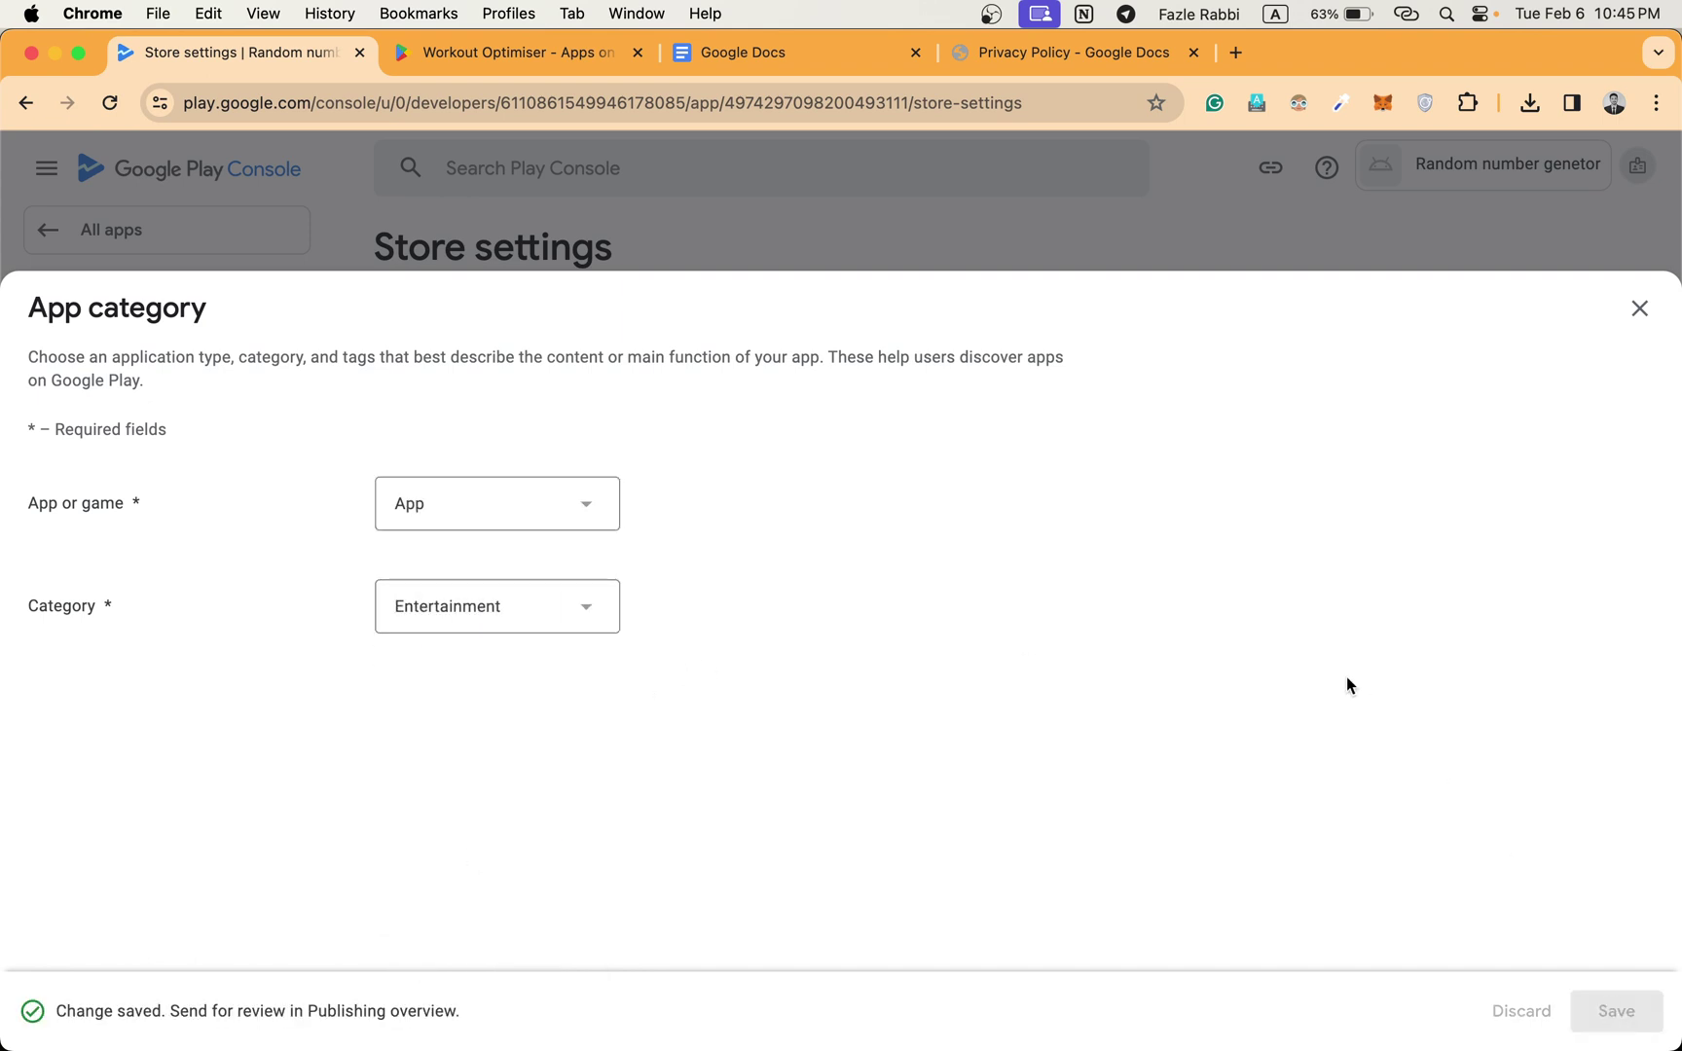
left_click(1641, 307)
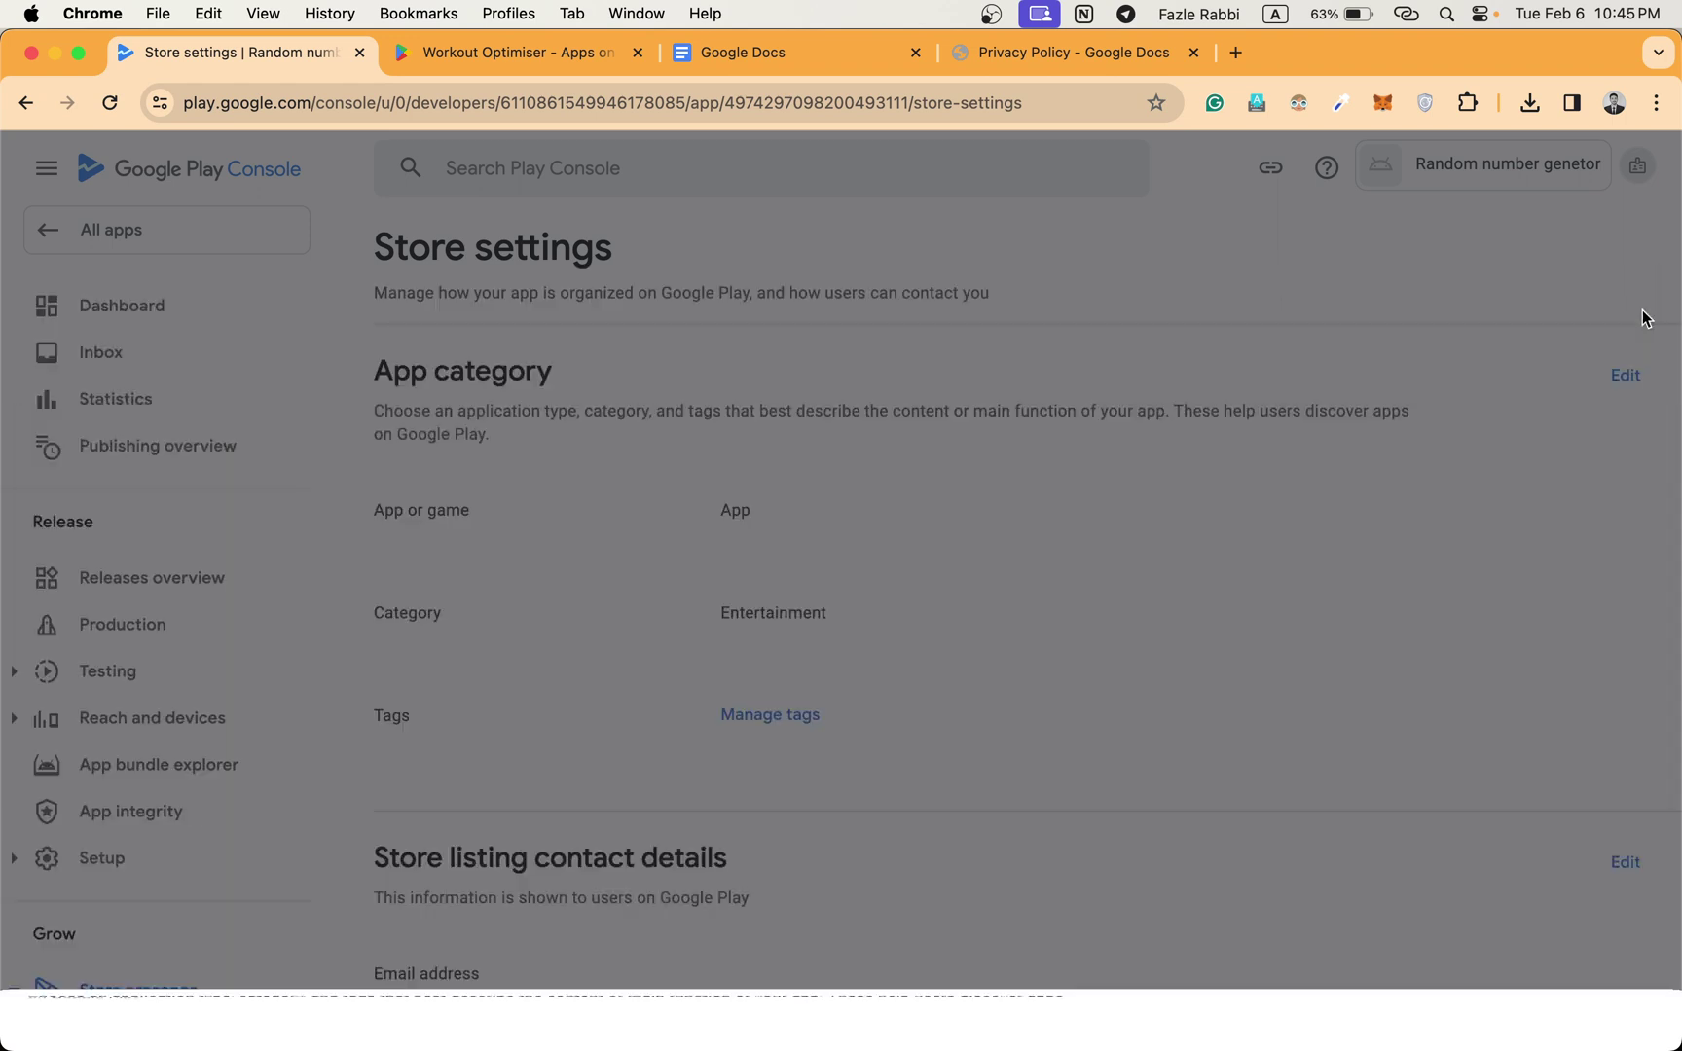
scroll(874, 676, "down", 3)
scroll(874, 684, "down", 1)
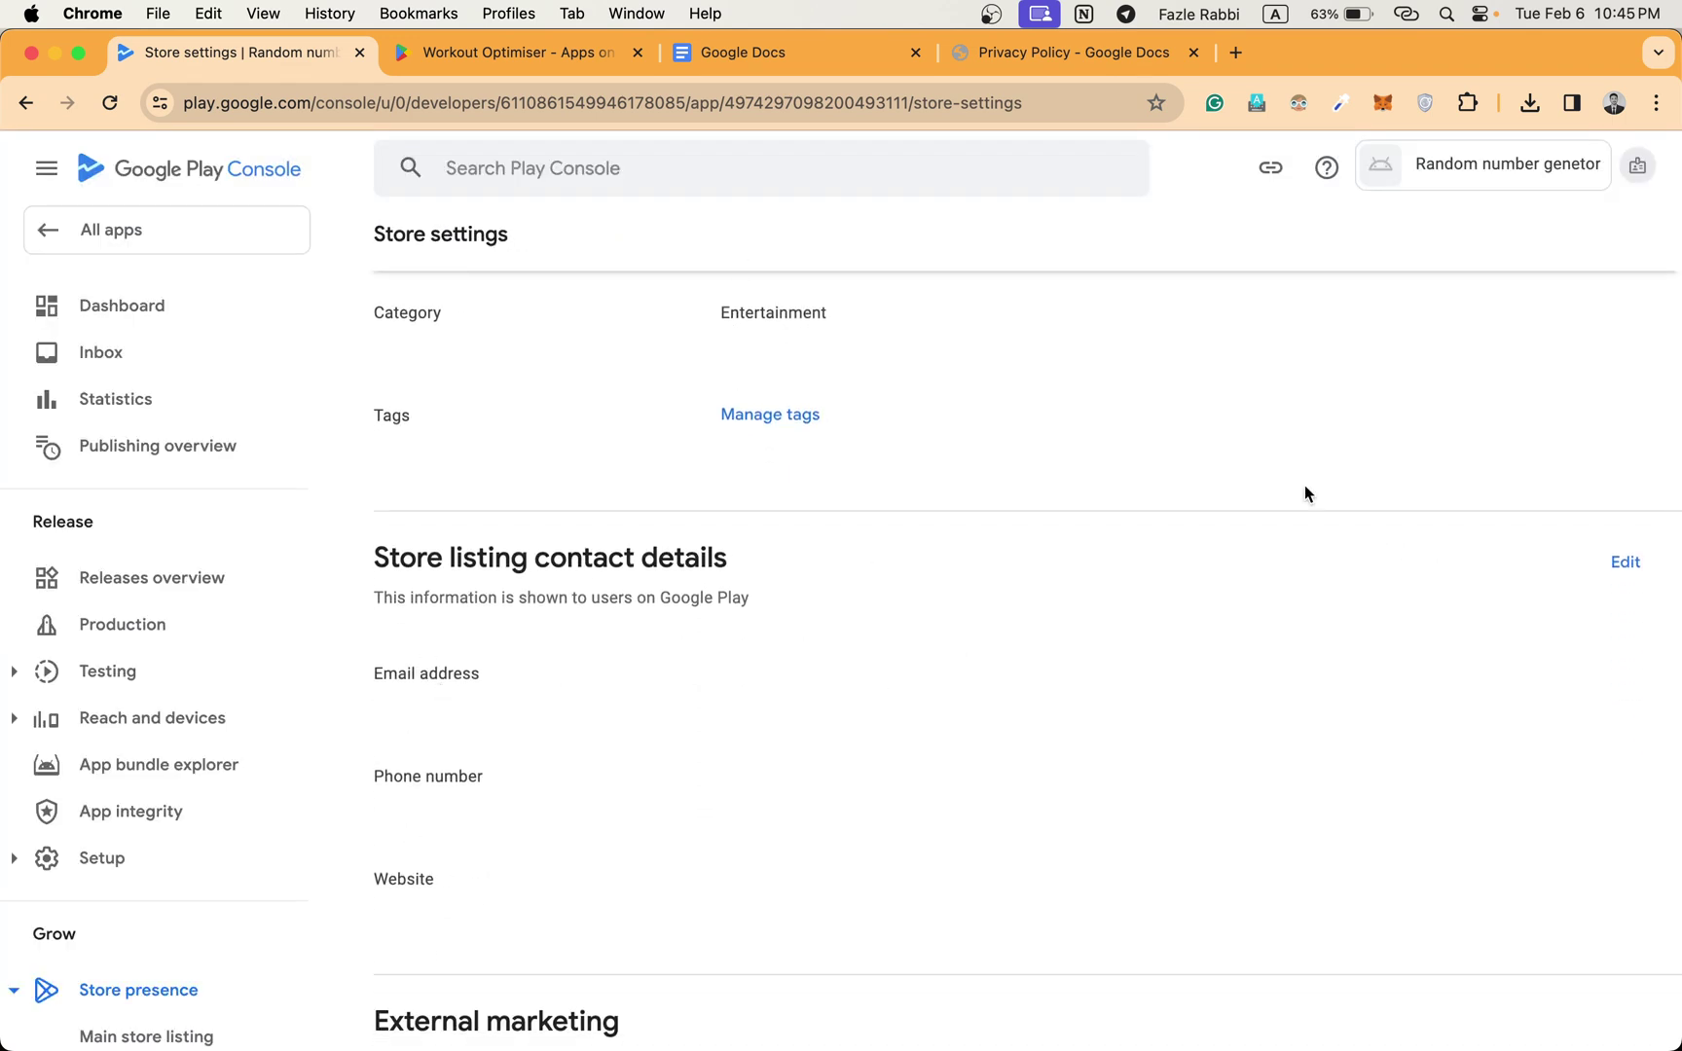
Enter the contact email address in the store listing contact details and save it.
left_click(1625, 564)
left_click(525, 496)
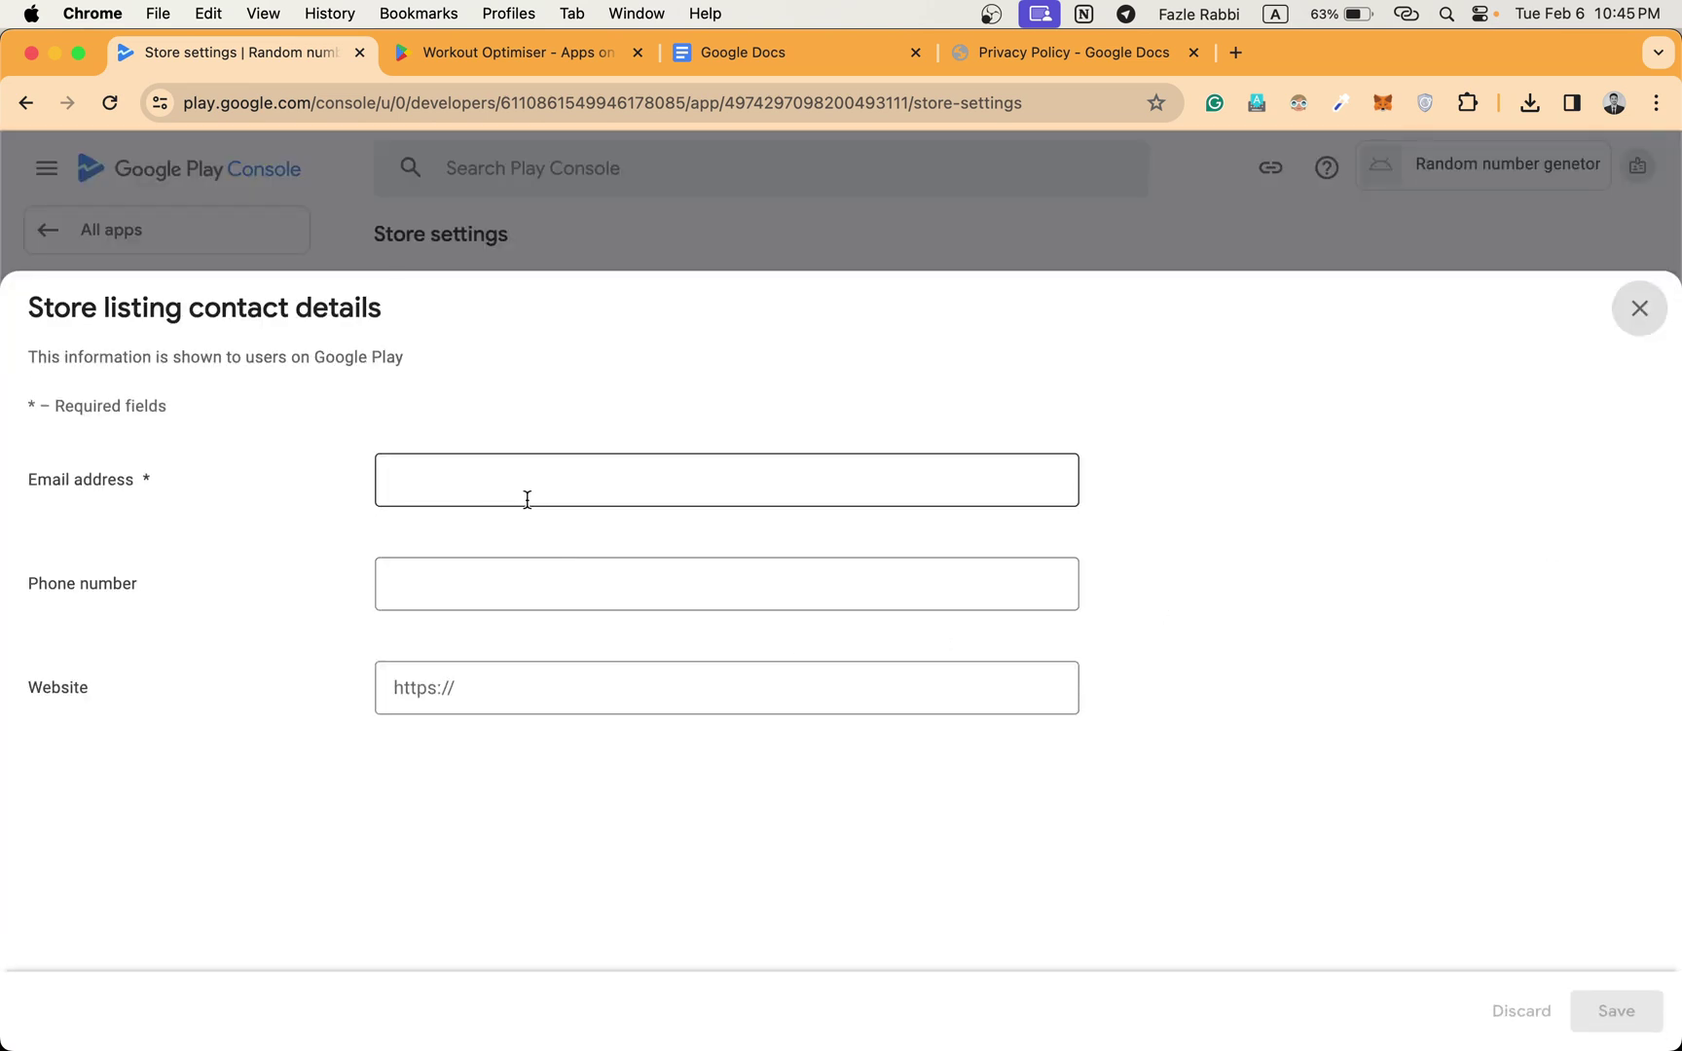
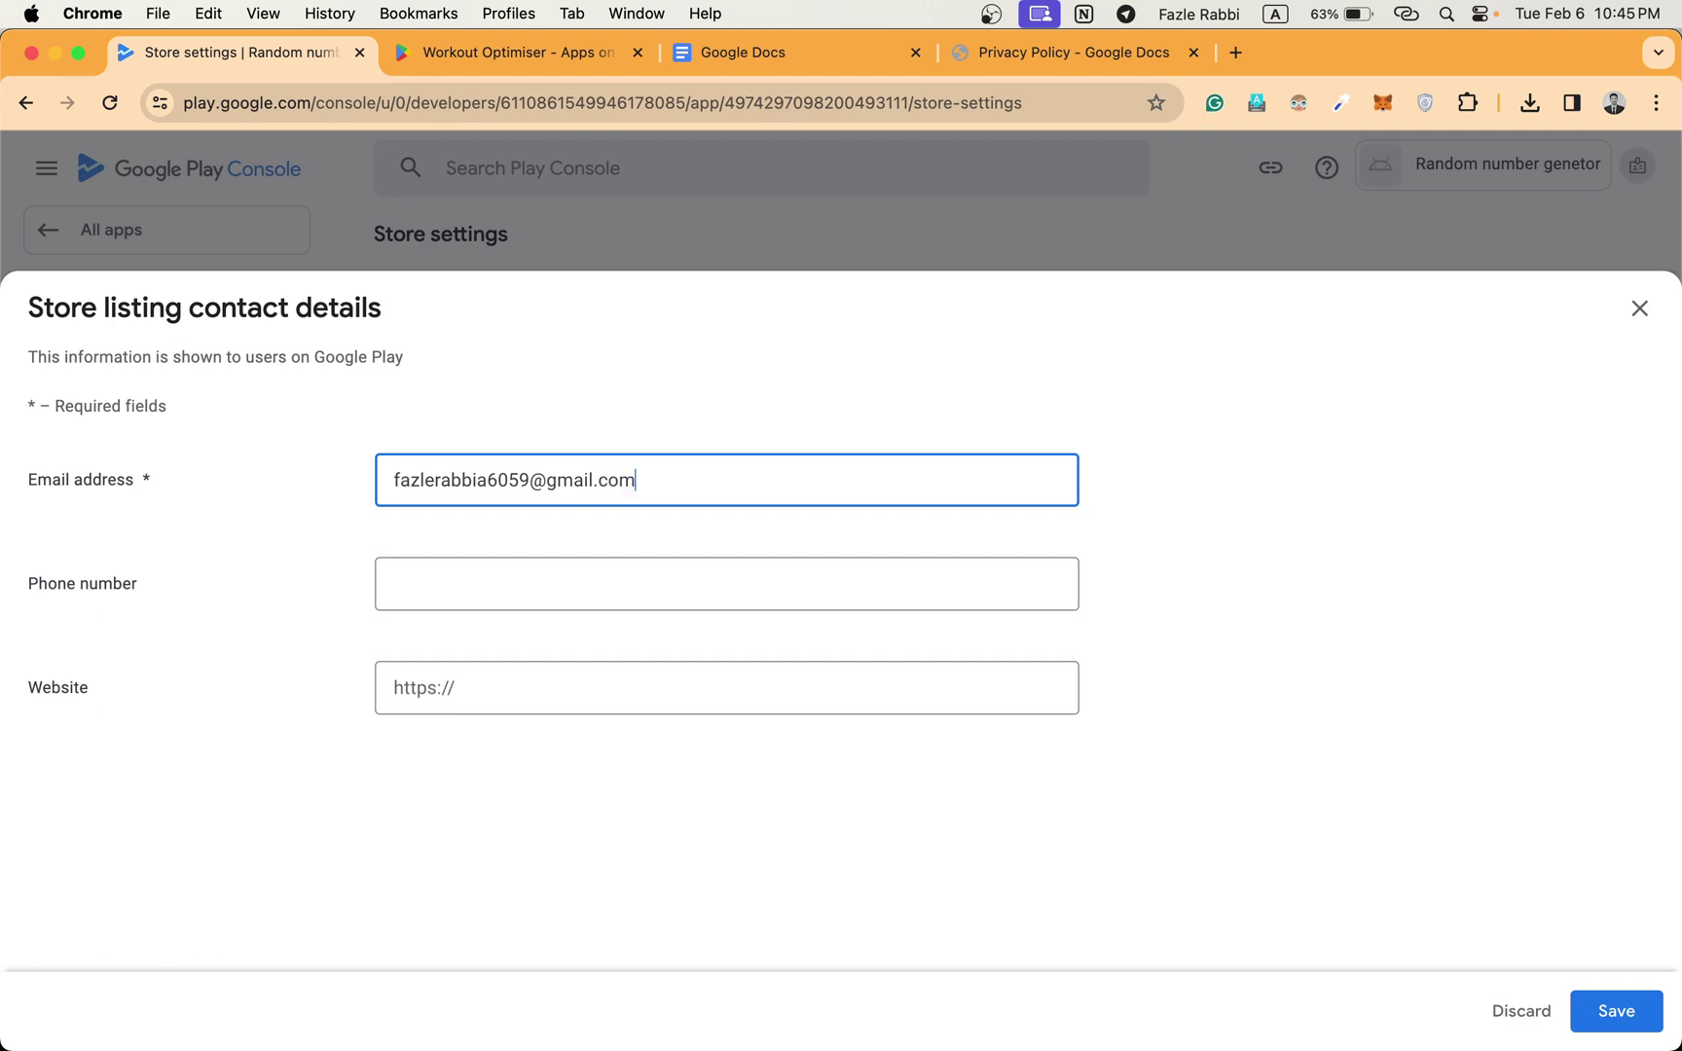
left_click(1589, 1001)
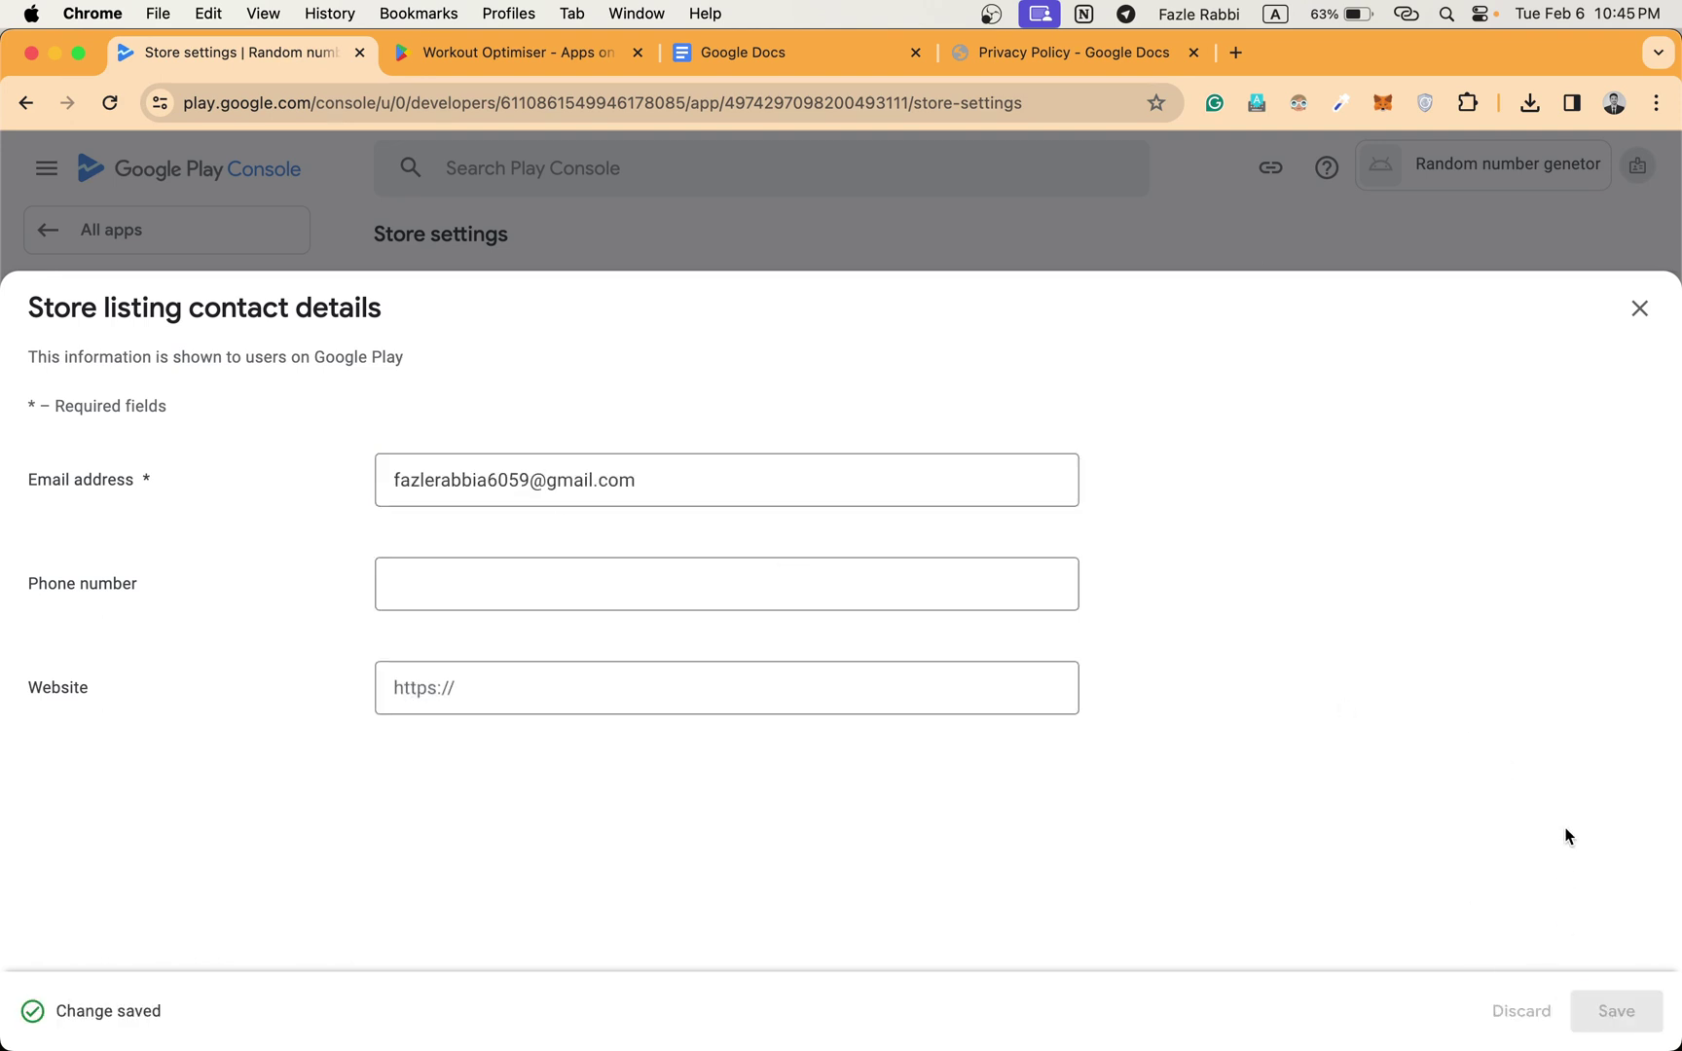
left_click(1639, 308)
scroll(947, 628, "down", 3)
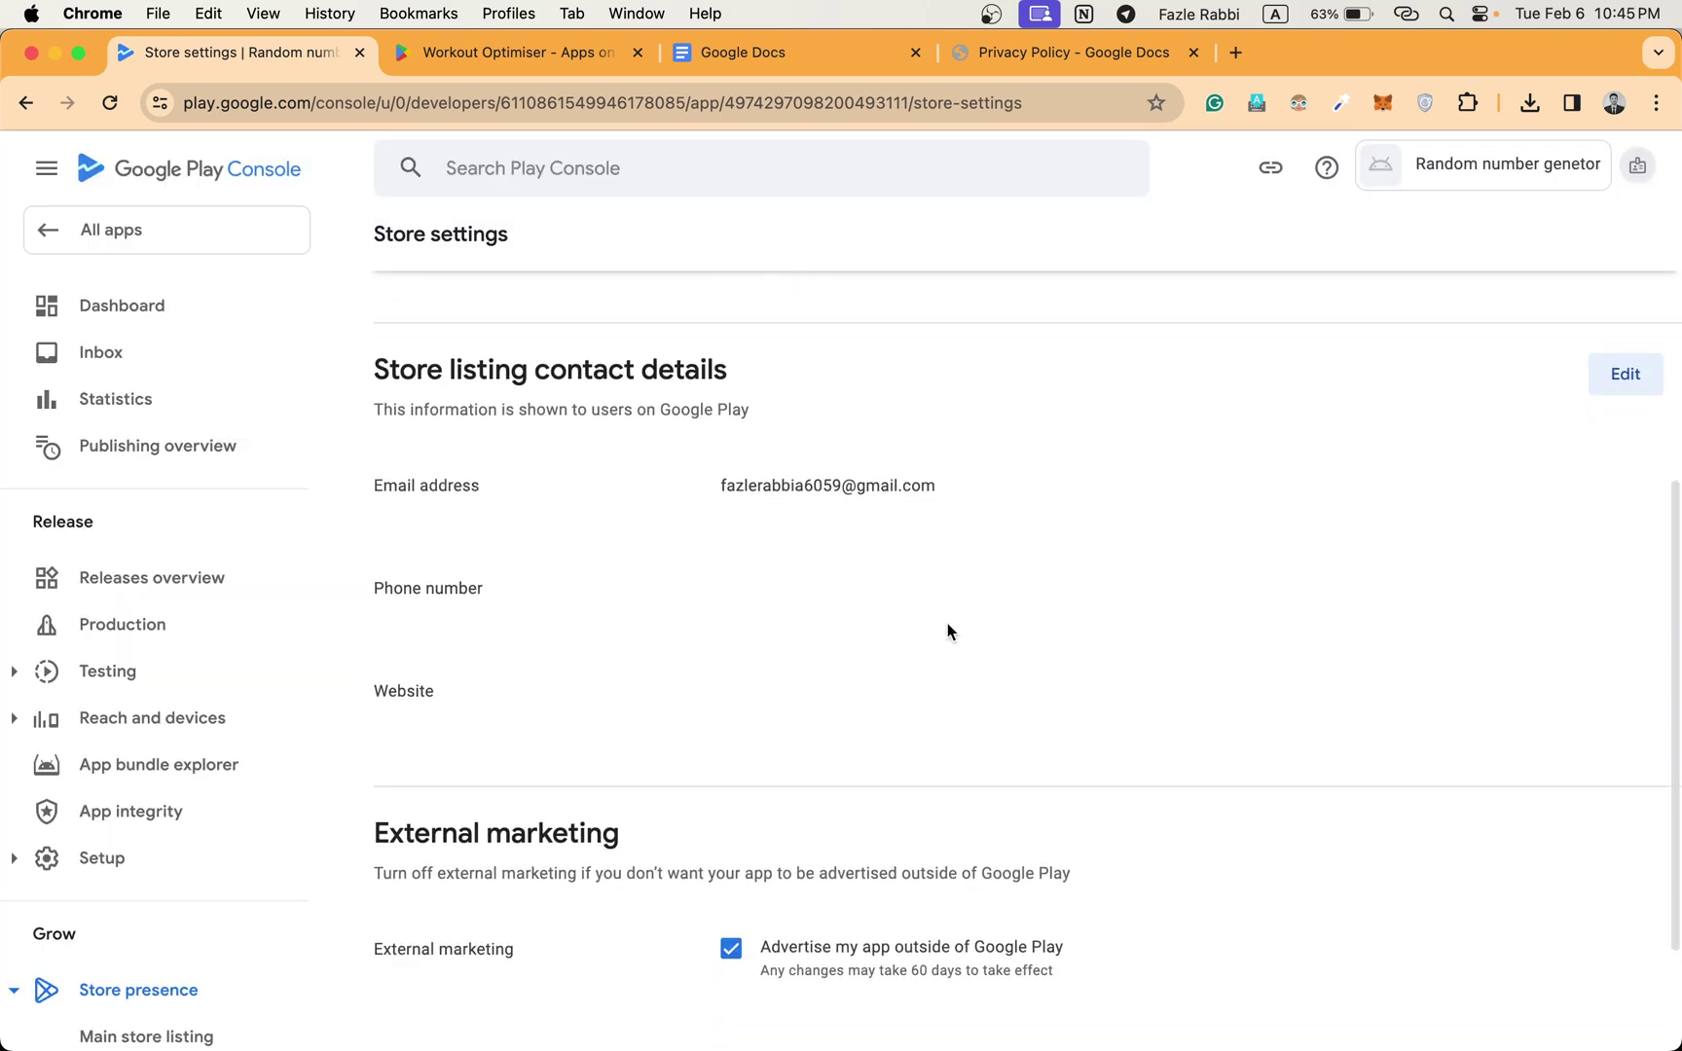
scroll(947, 630, "up", 5)
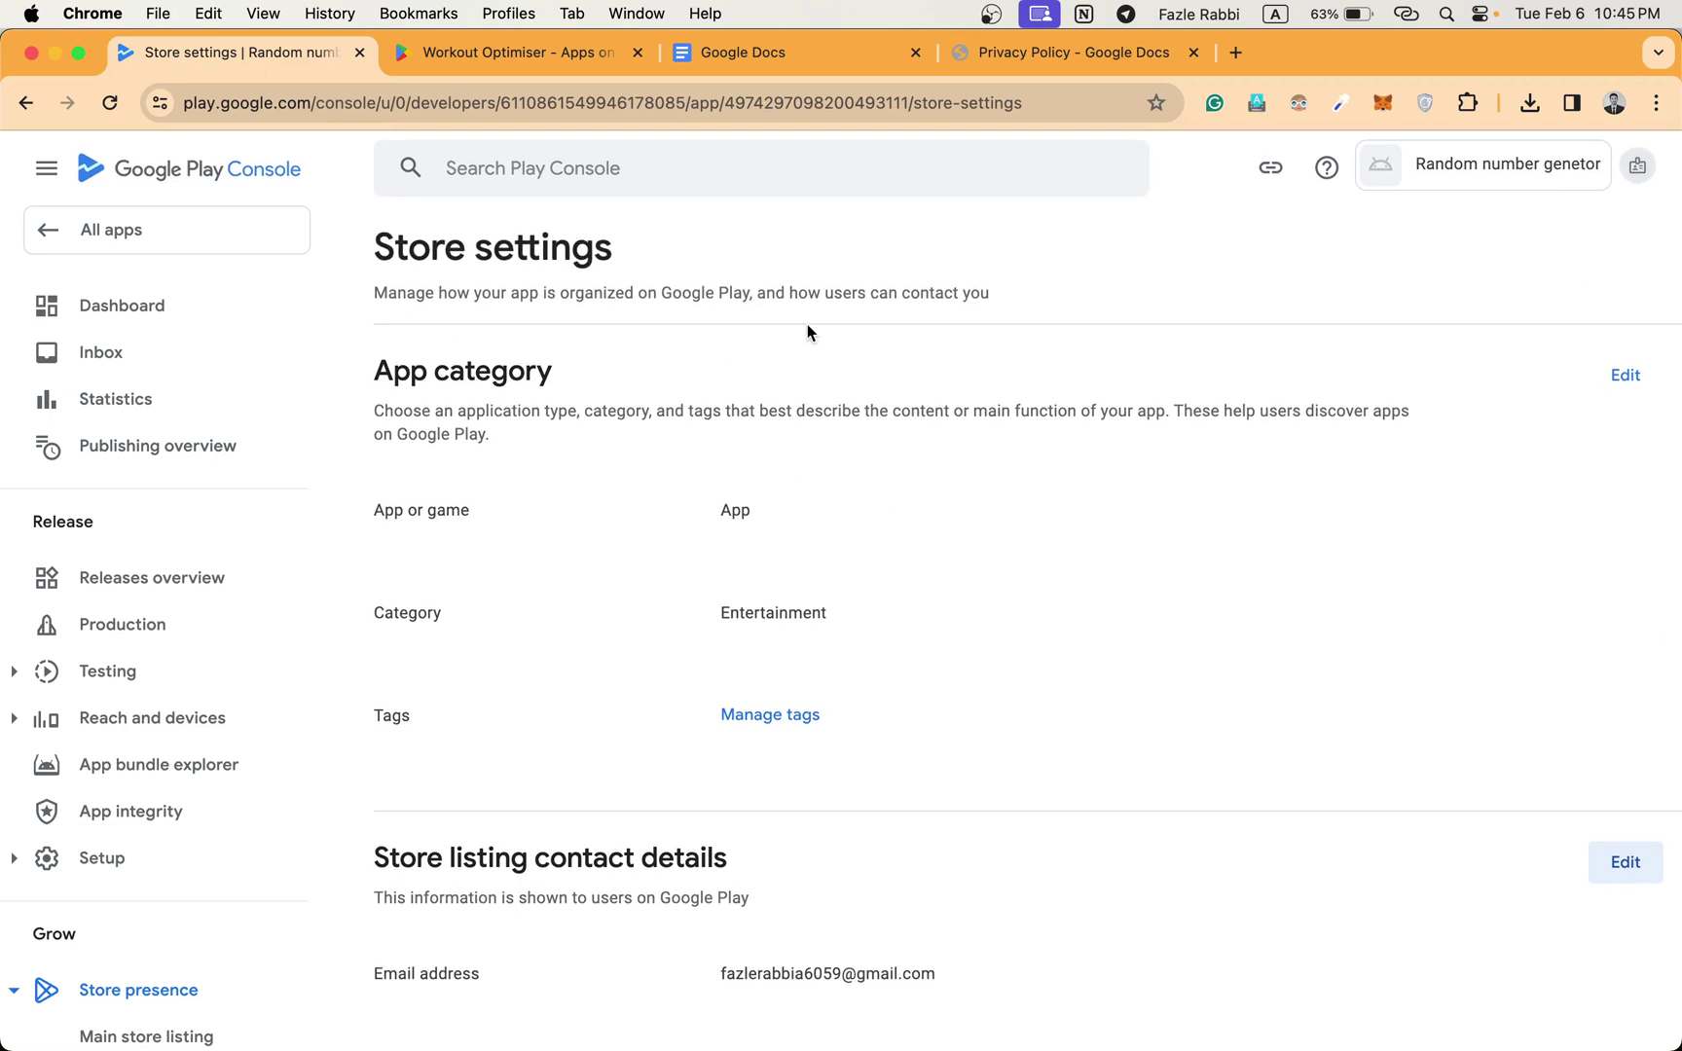
Return to the app list and open the Random number genetor dashboard's setup checklist.
left_click(245, 224)
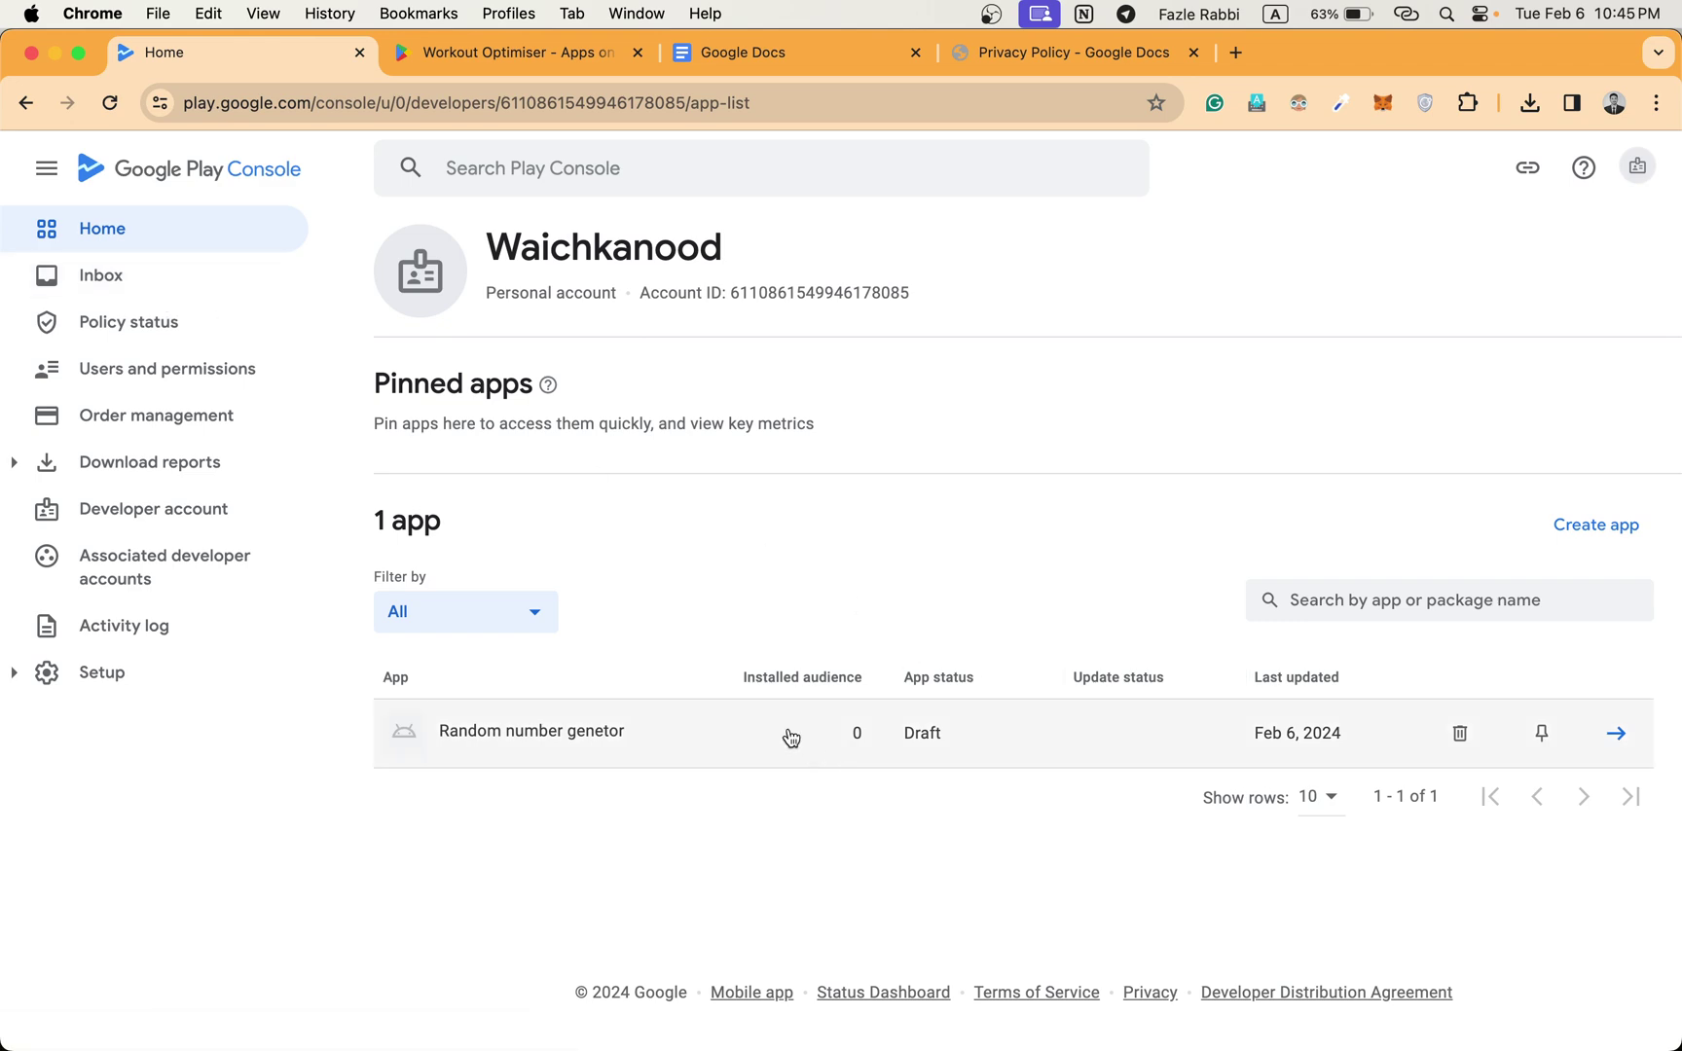
left_click(790, 738)
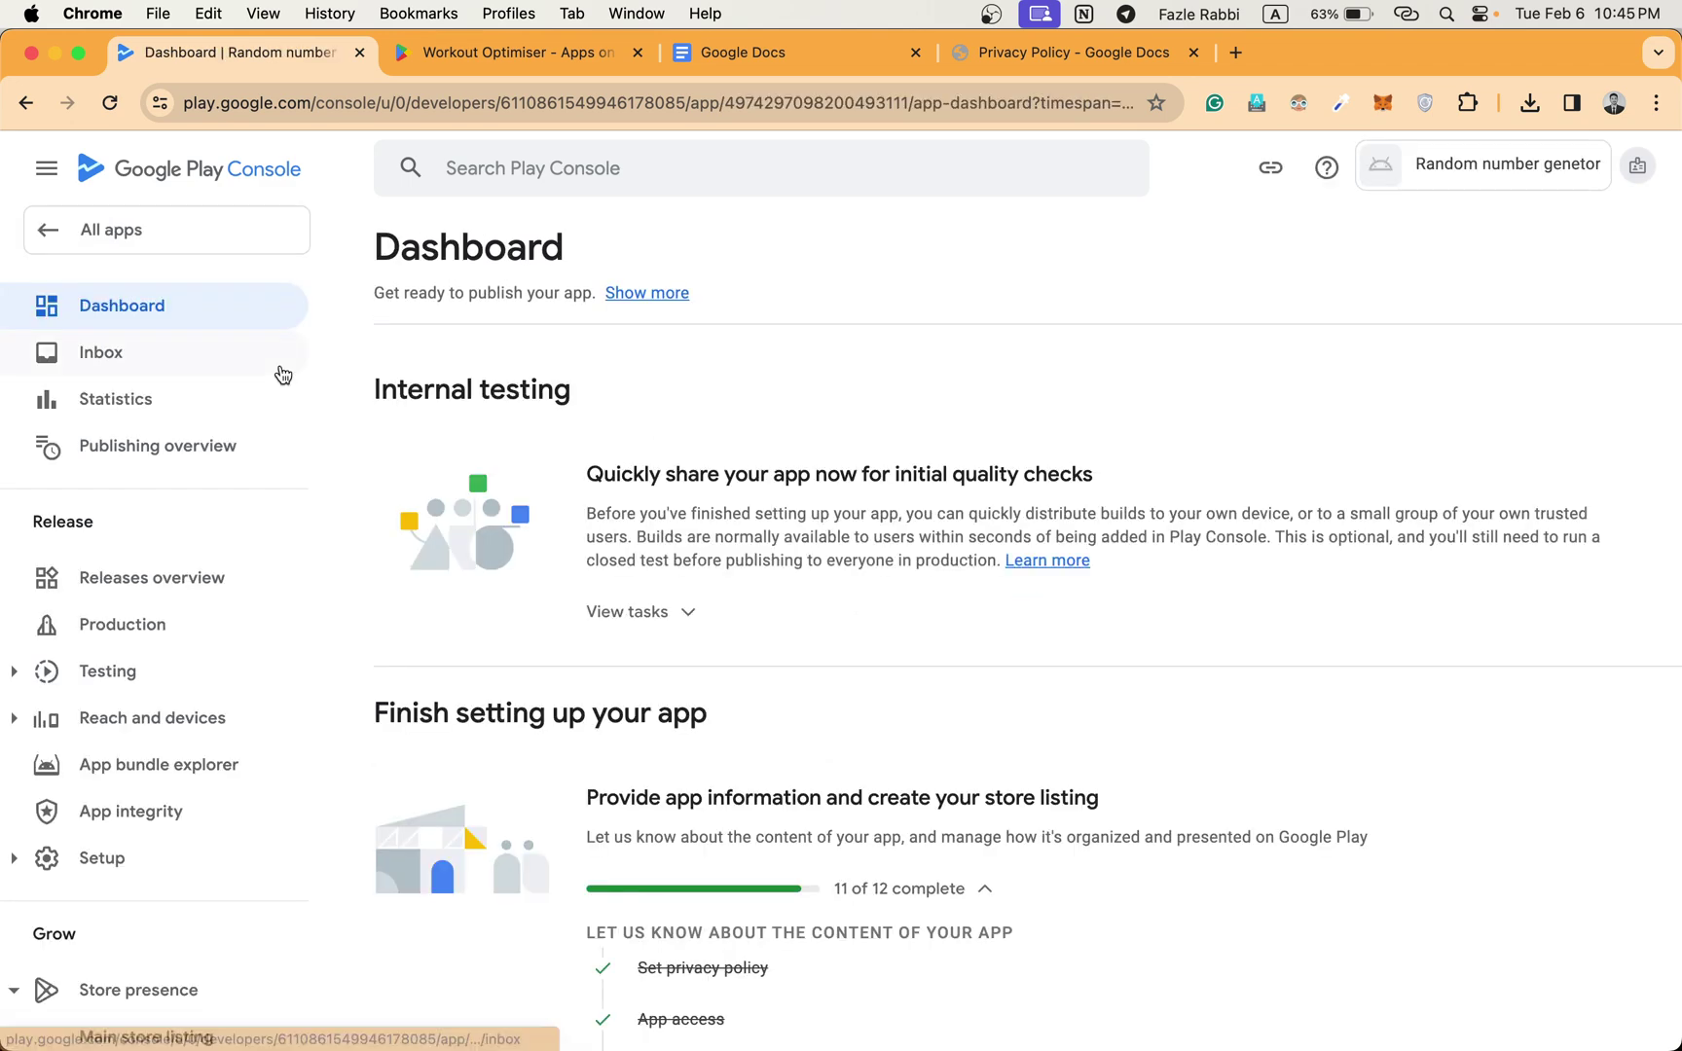
scroll(801, 619, "down", 10)
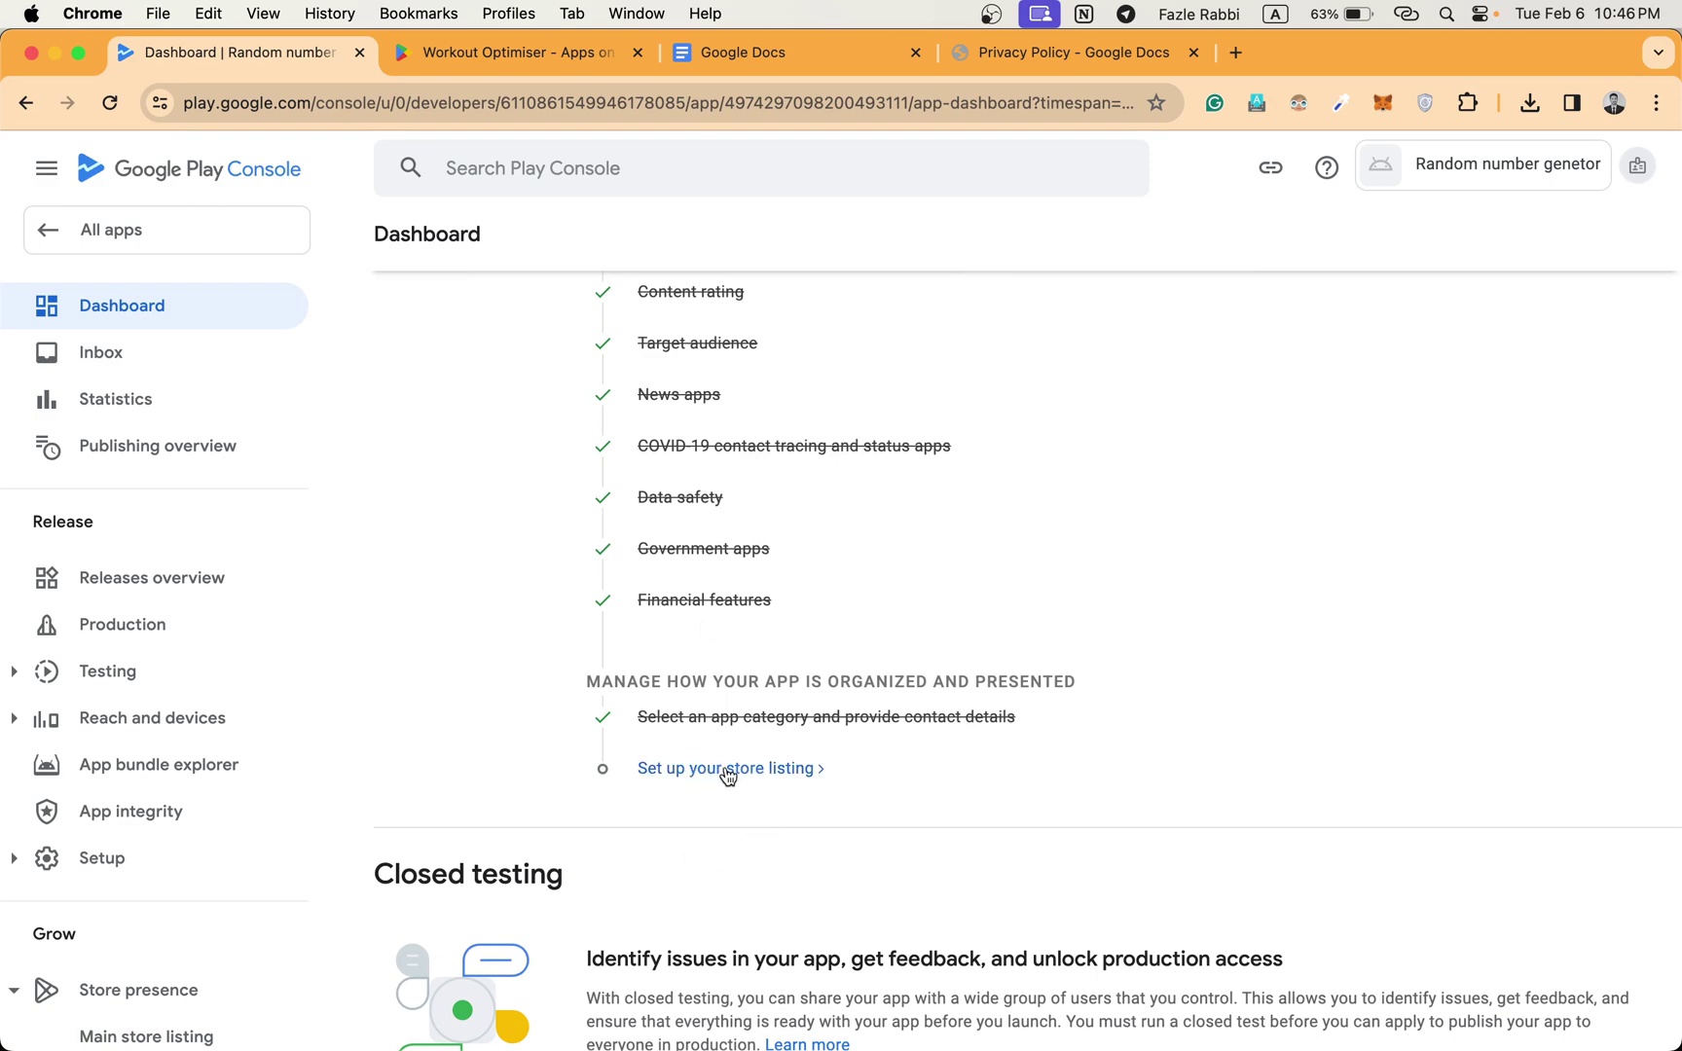
Start the store listing setup and enter the short description 'You can generate random number between your given values'.
left_click(767, 771)
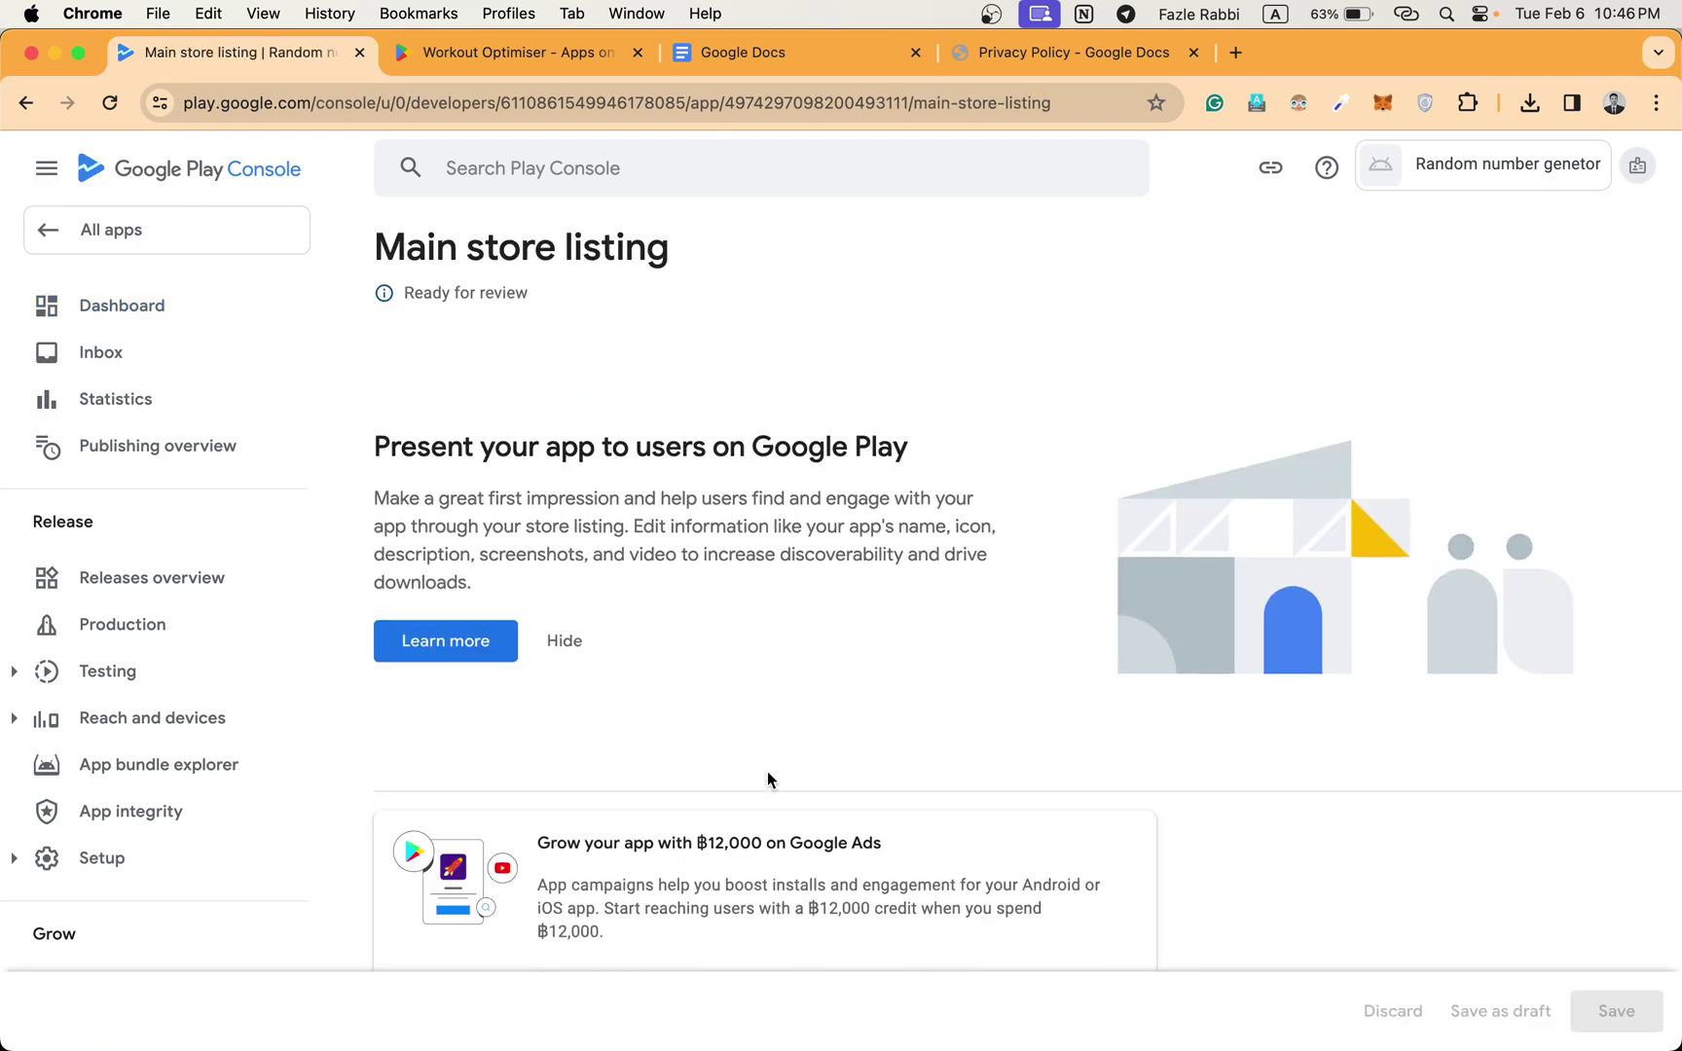
scroll(555, 643, "down", 5)
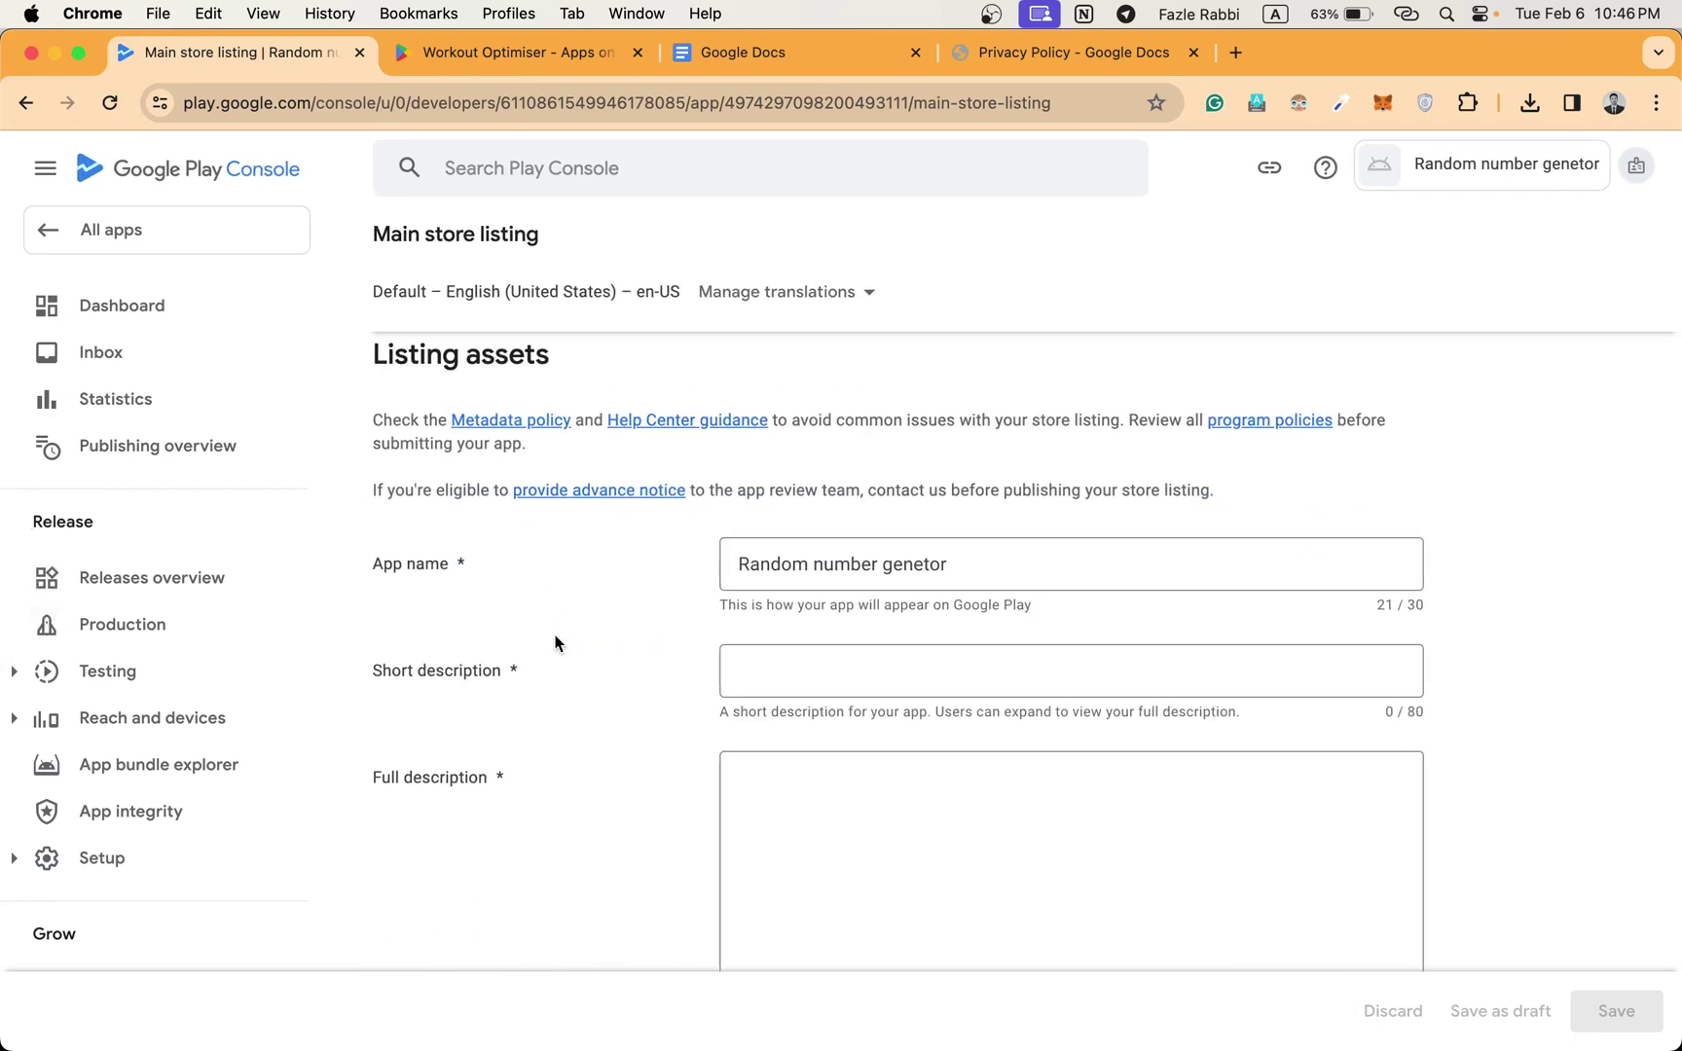
left_click(940, 656)
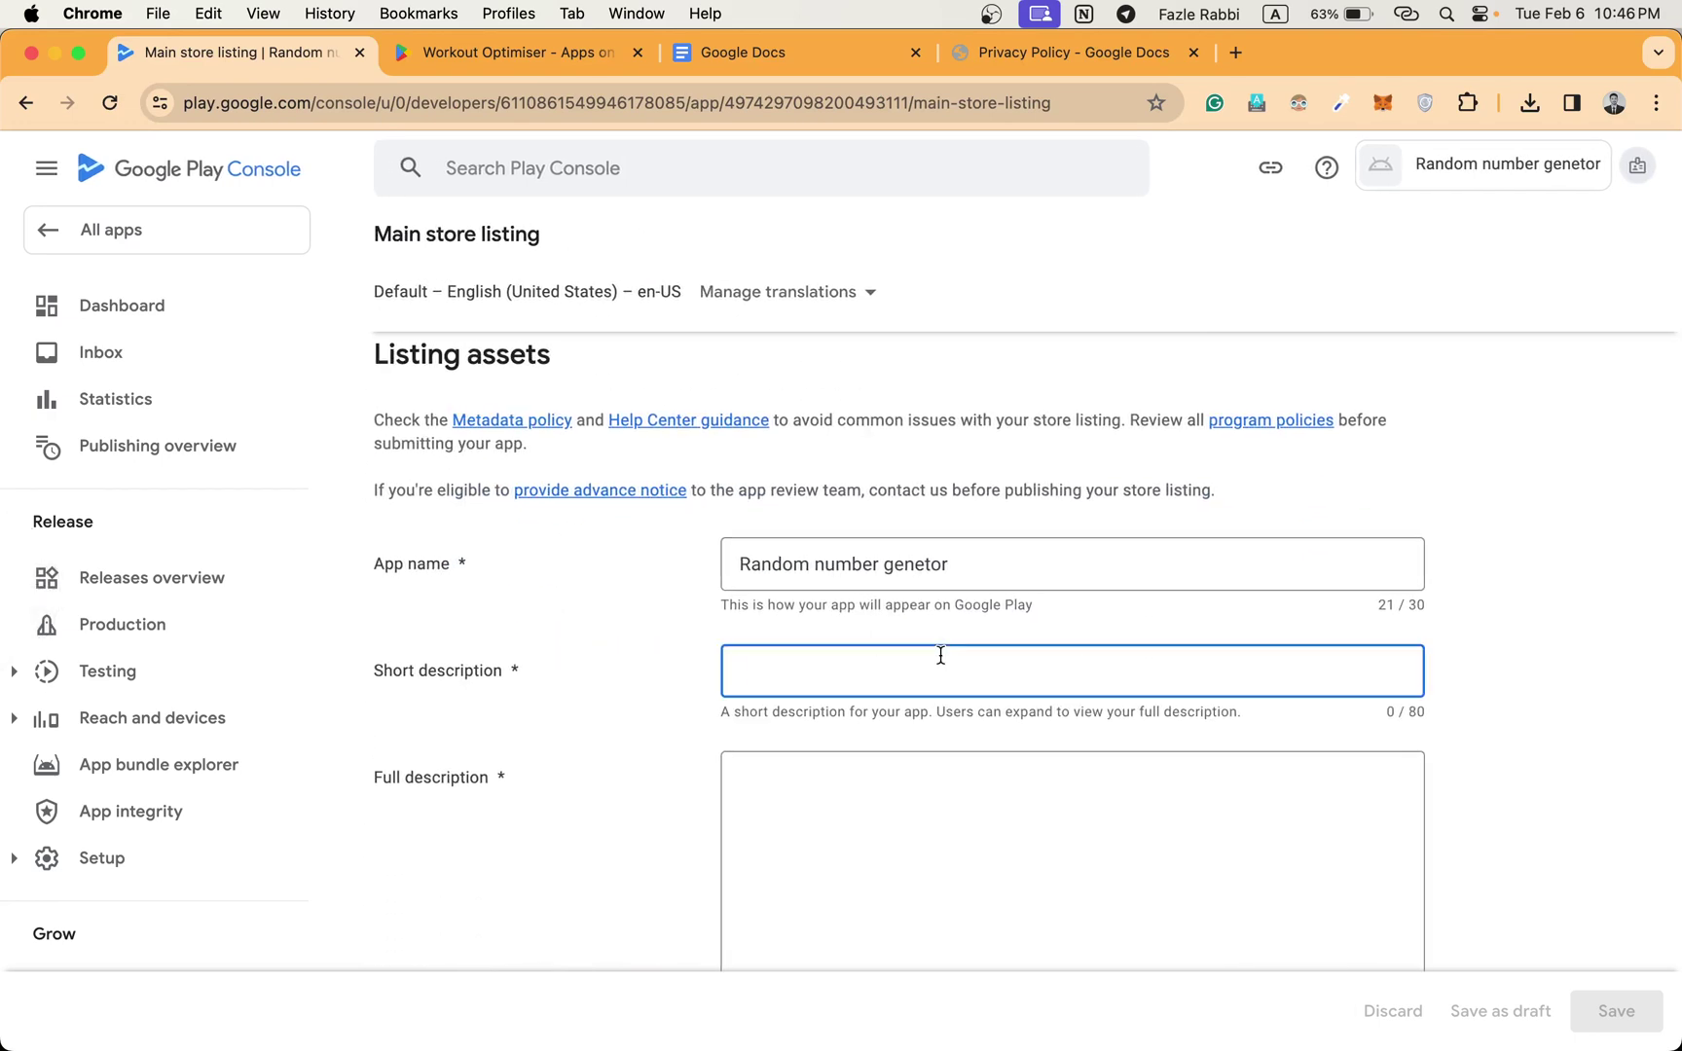
type("you")
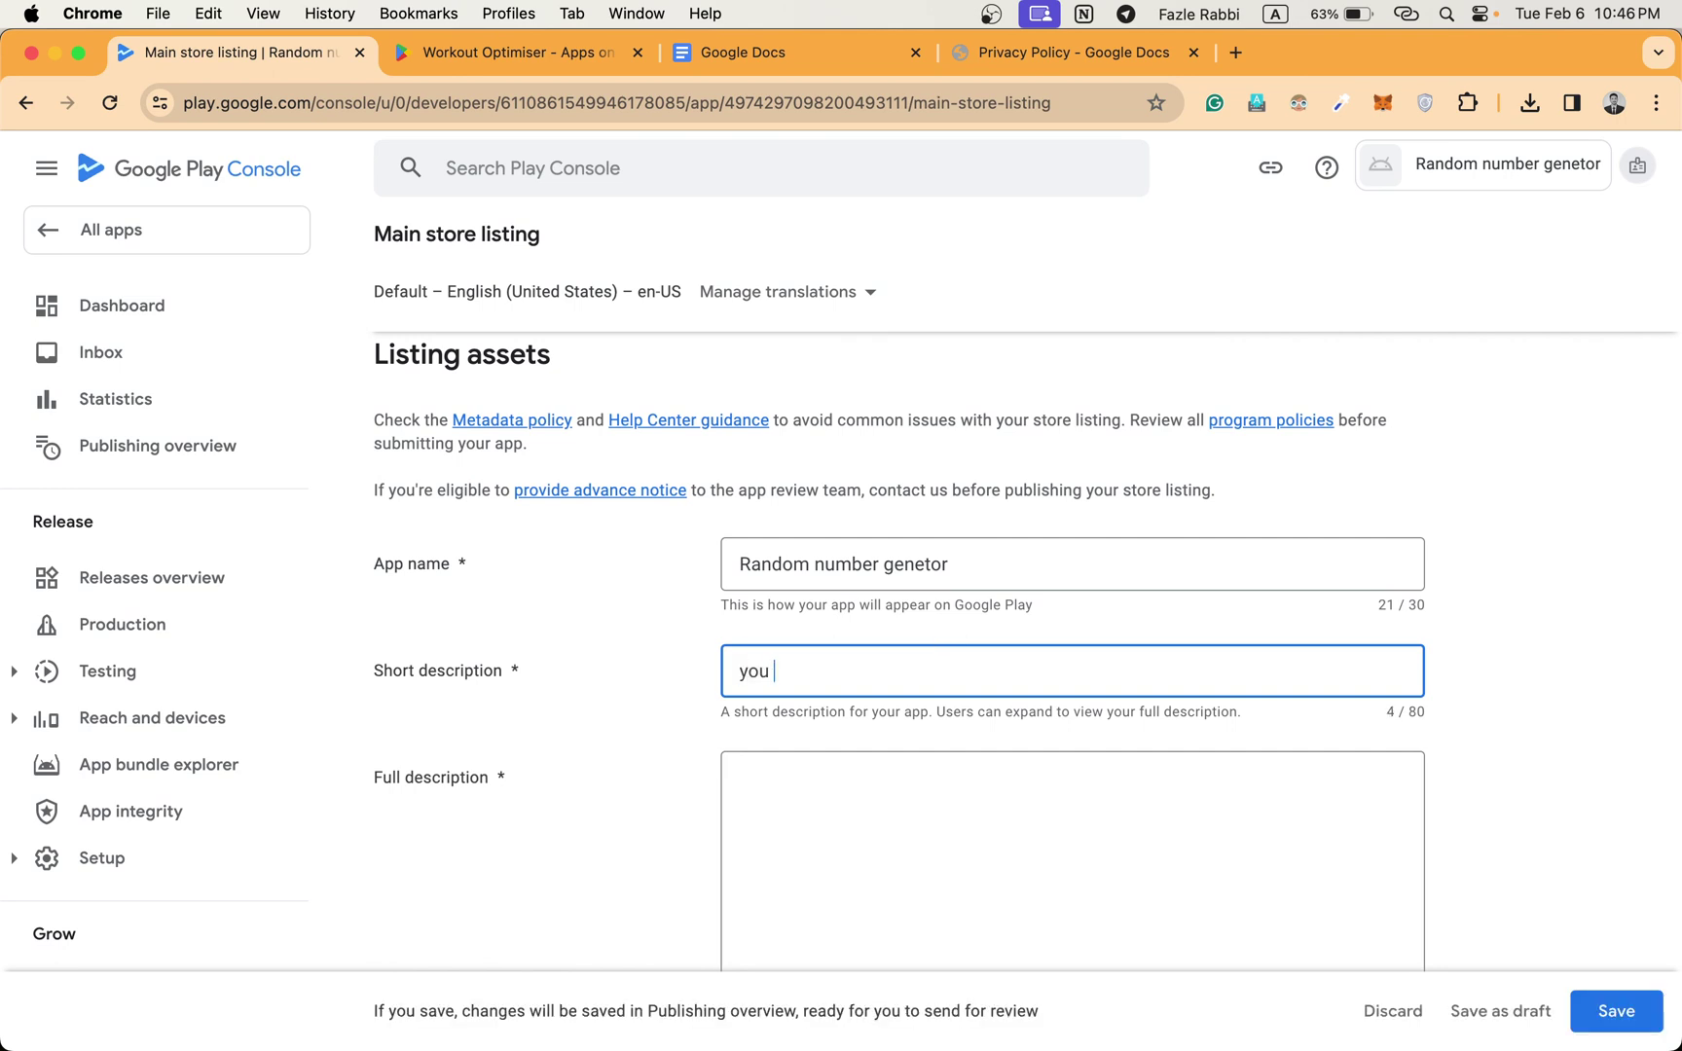
key("BackSpace")
key("BackSpace")
key("BackSpace")
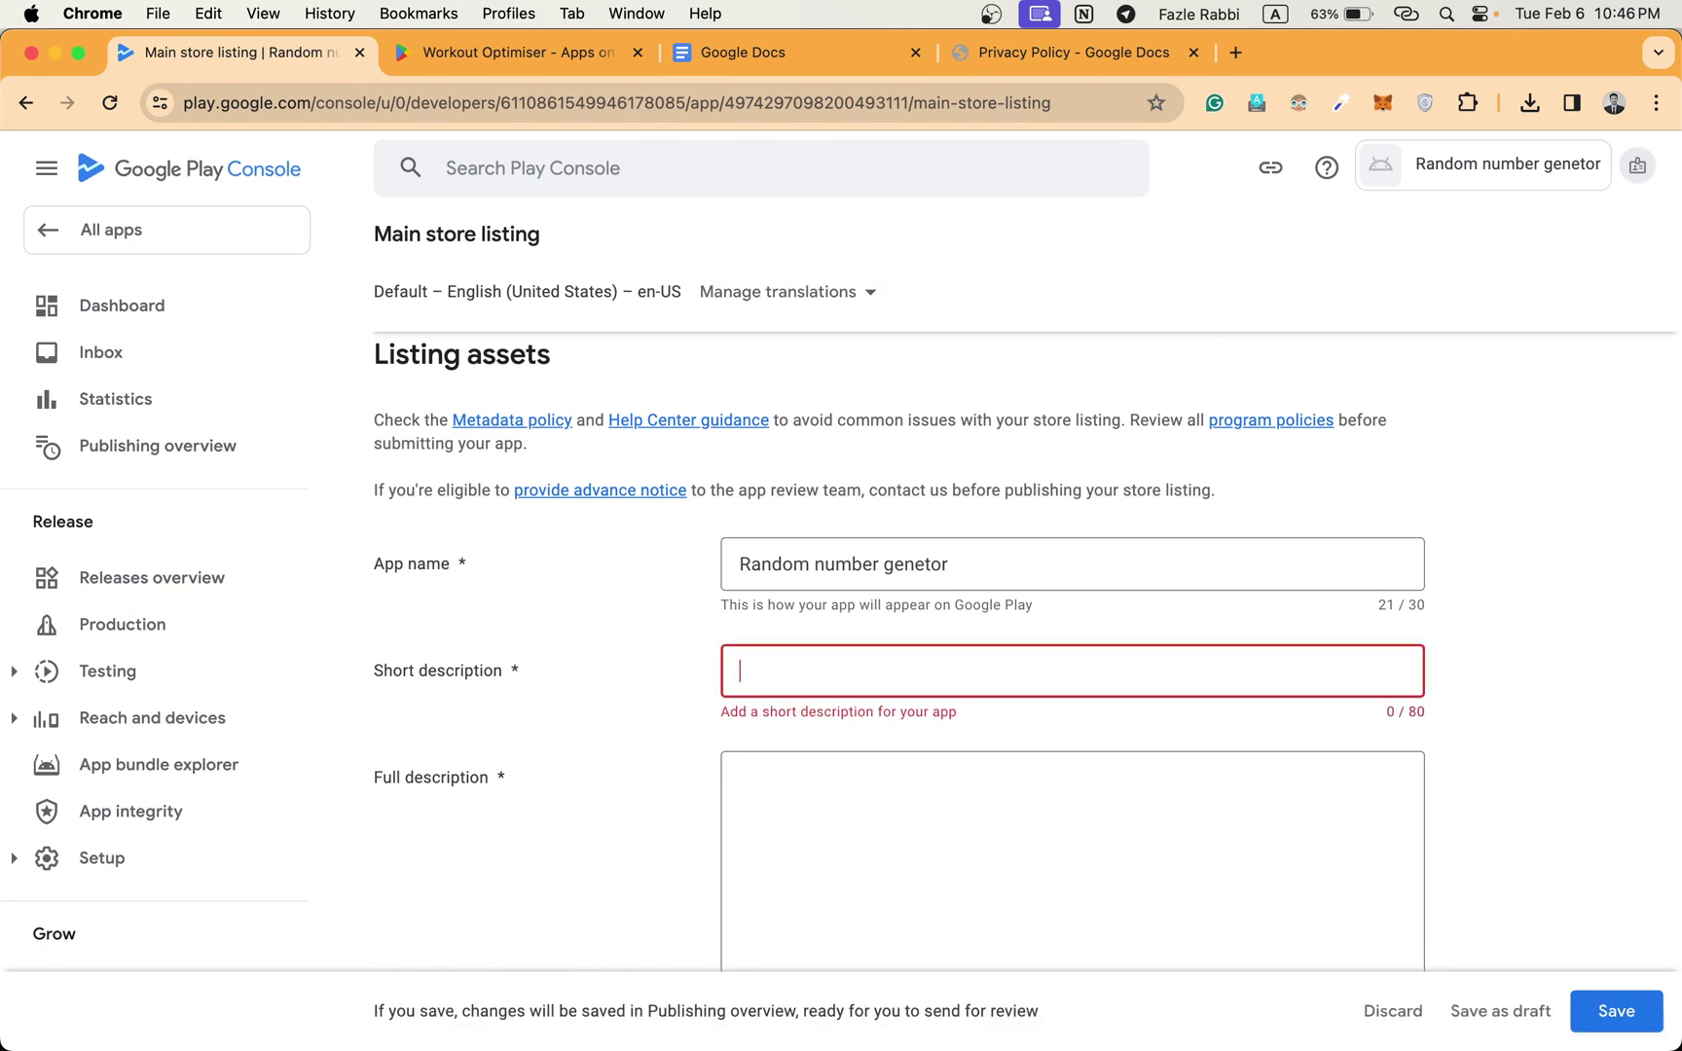
type("You can generat")
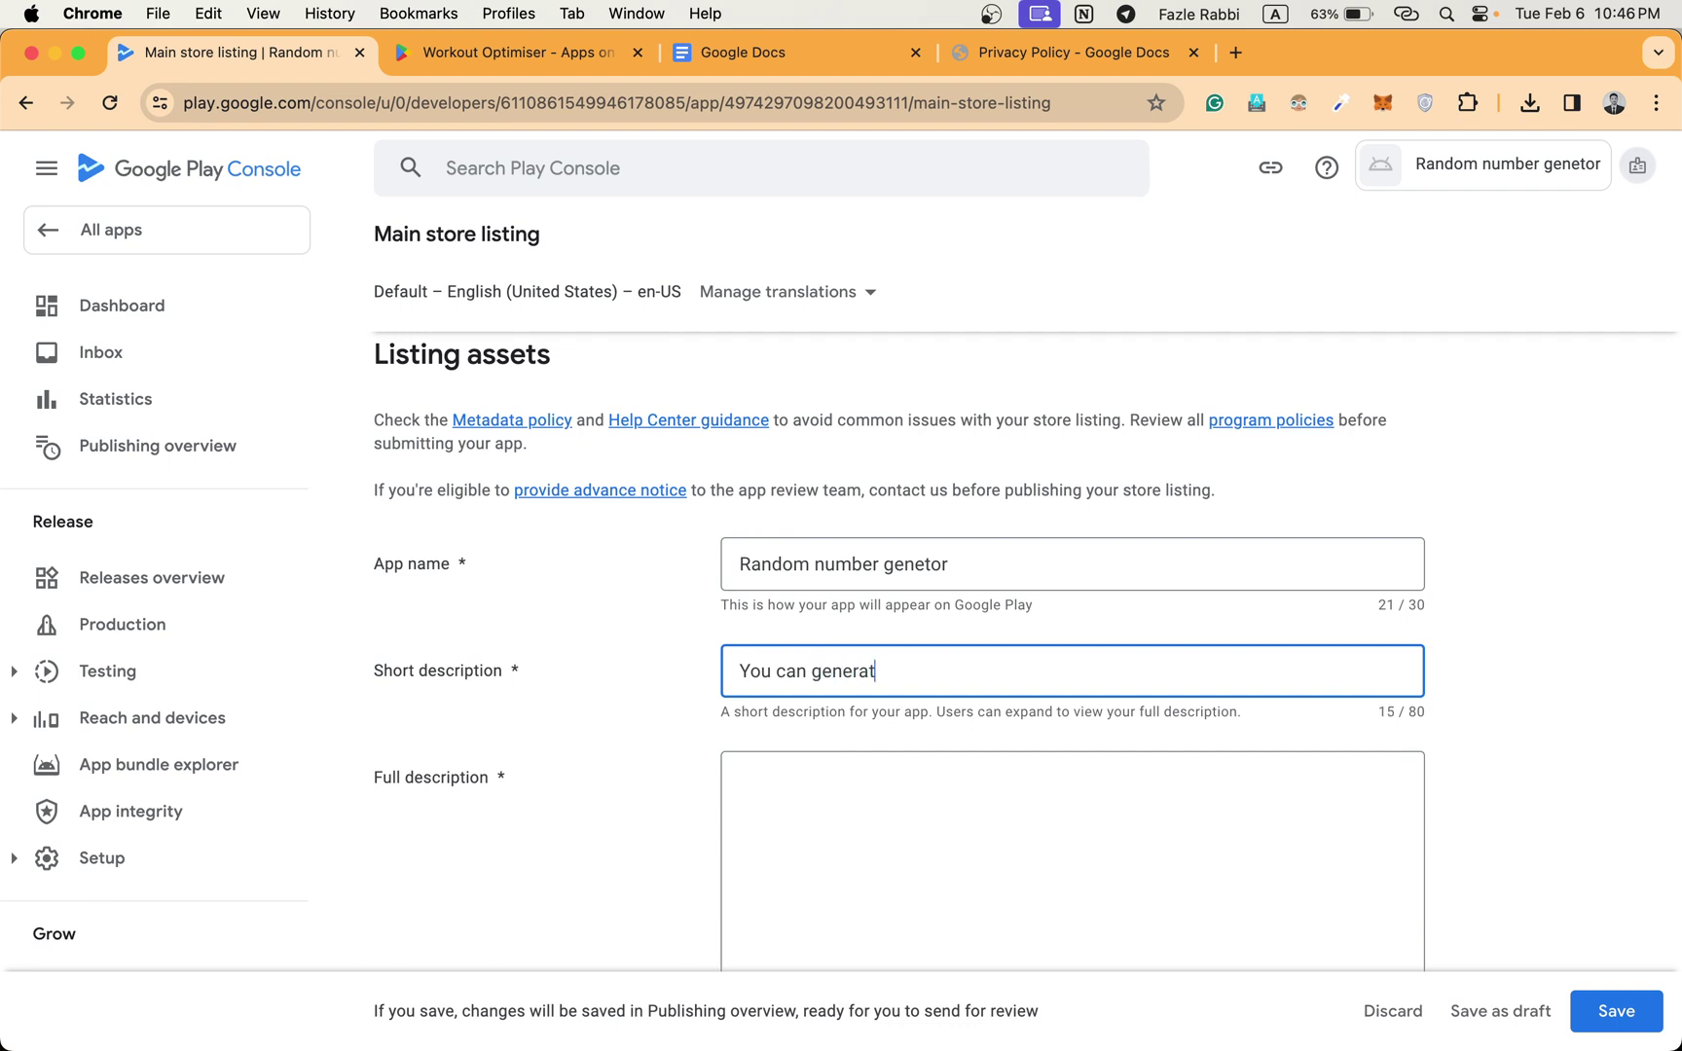
type("e random numbe")
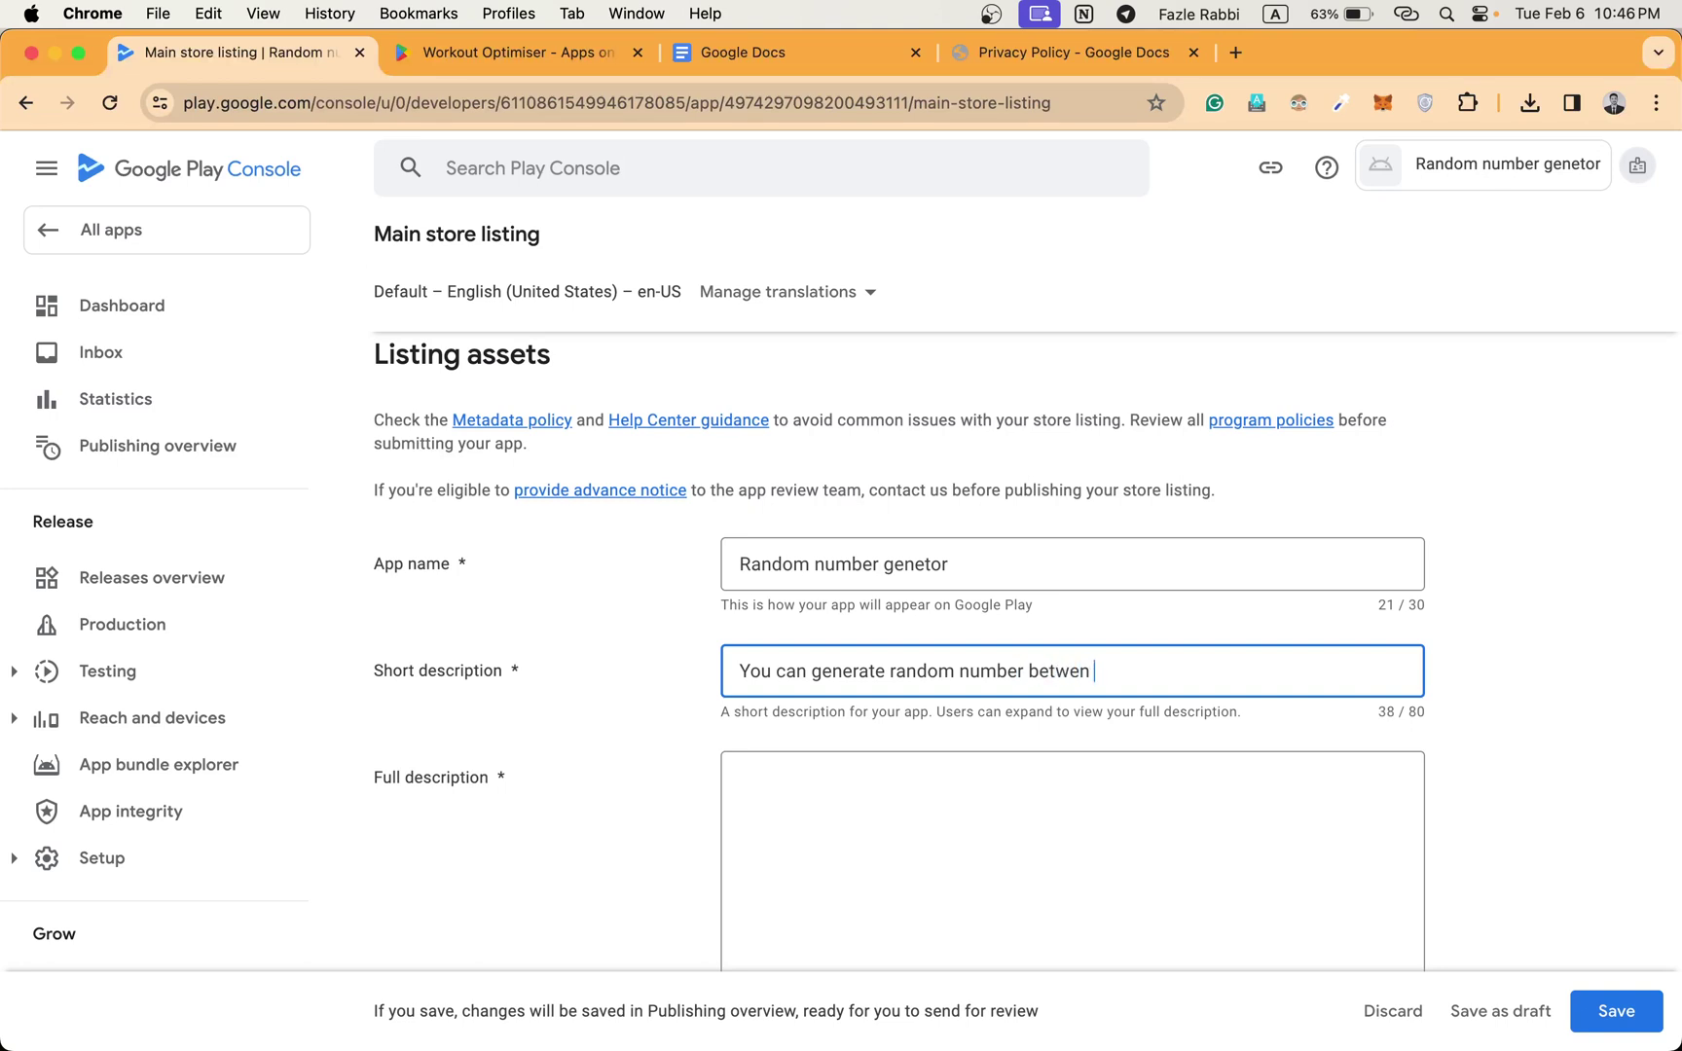
type("r between your given values")
scroll(1039, 840, "down", 2)
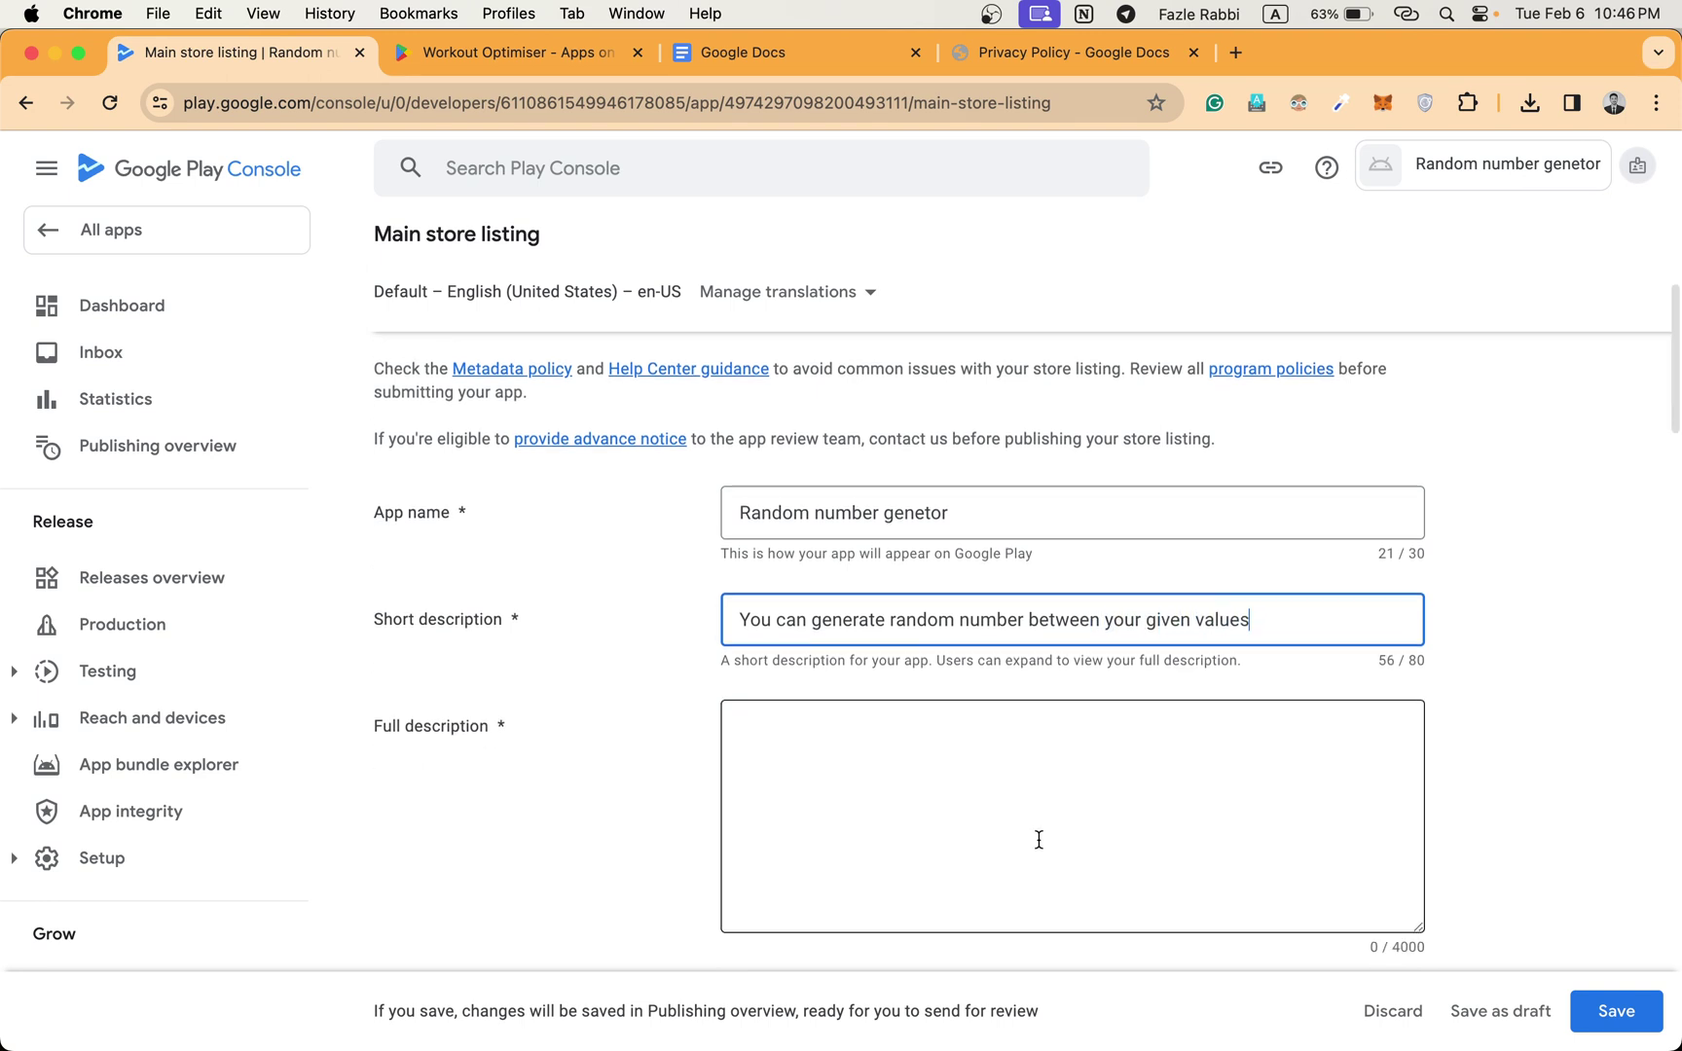
Write a full description beginning 'the app is amazing for random number generation…'.
left_click(1038, 839)
type("the")
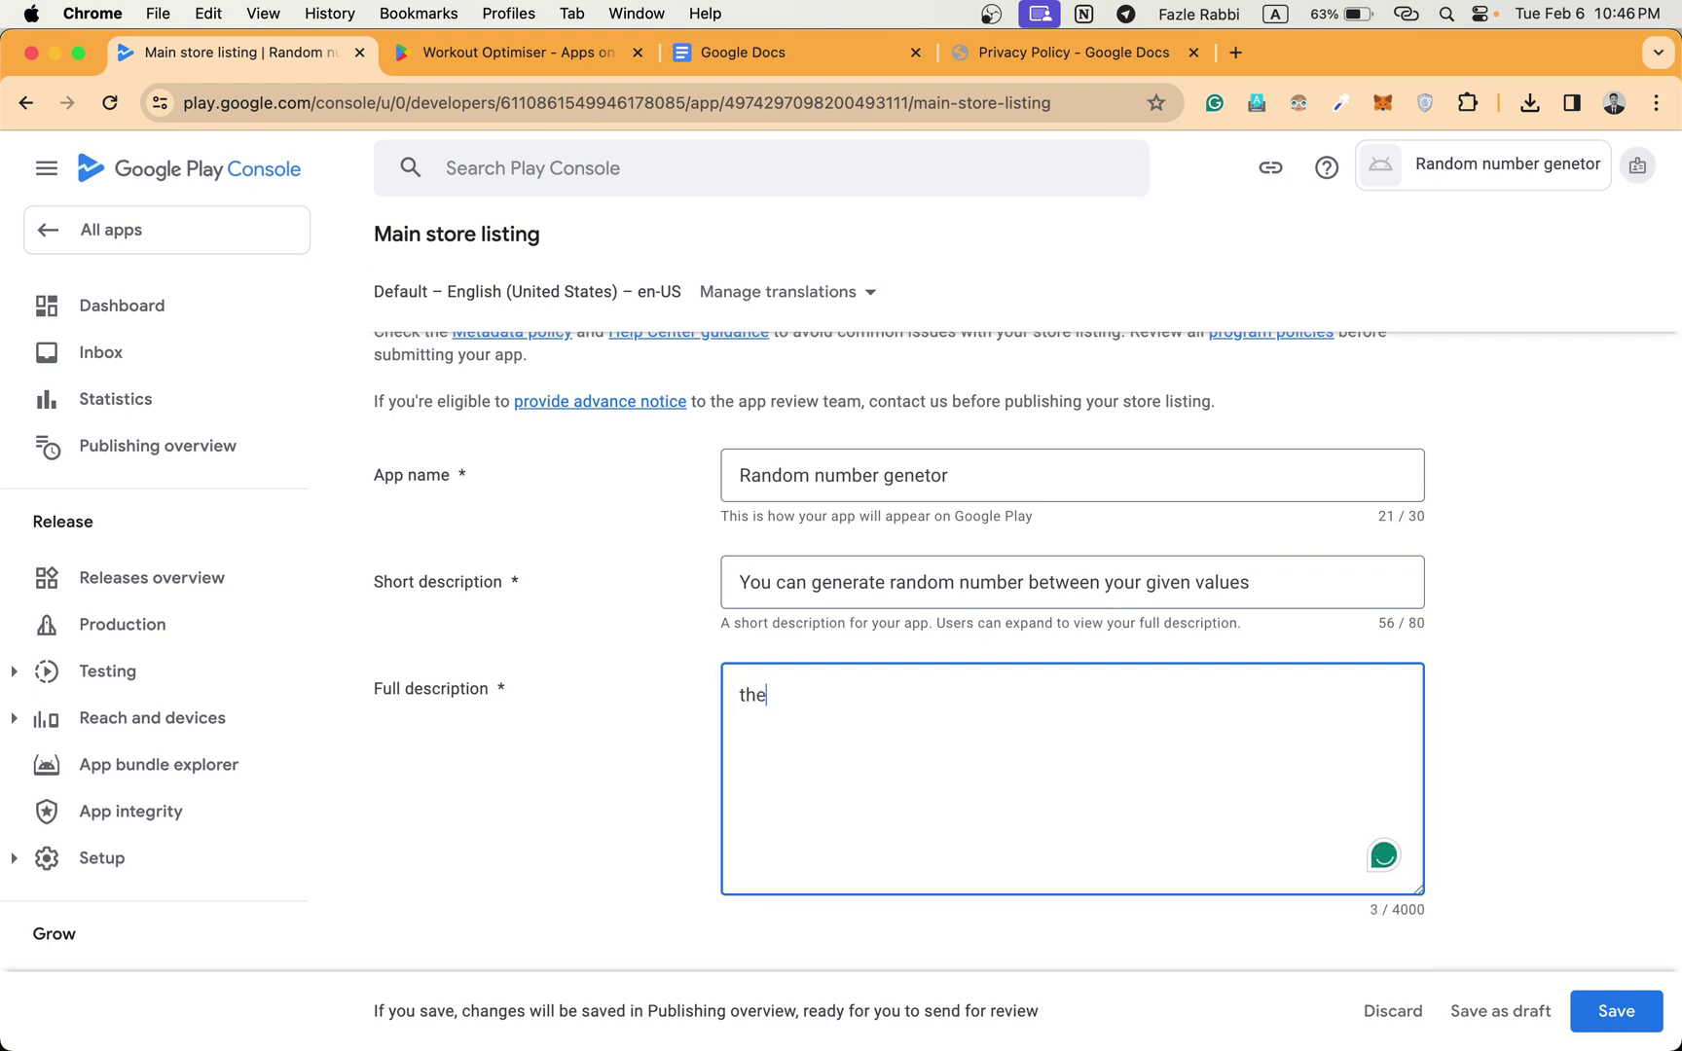
type(" app is amazing for")
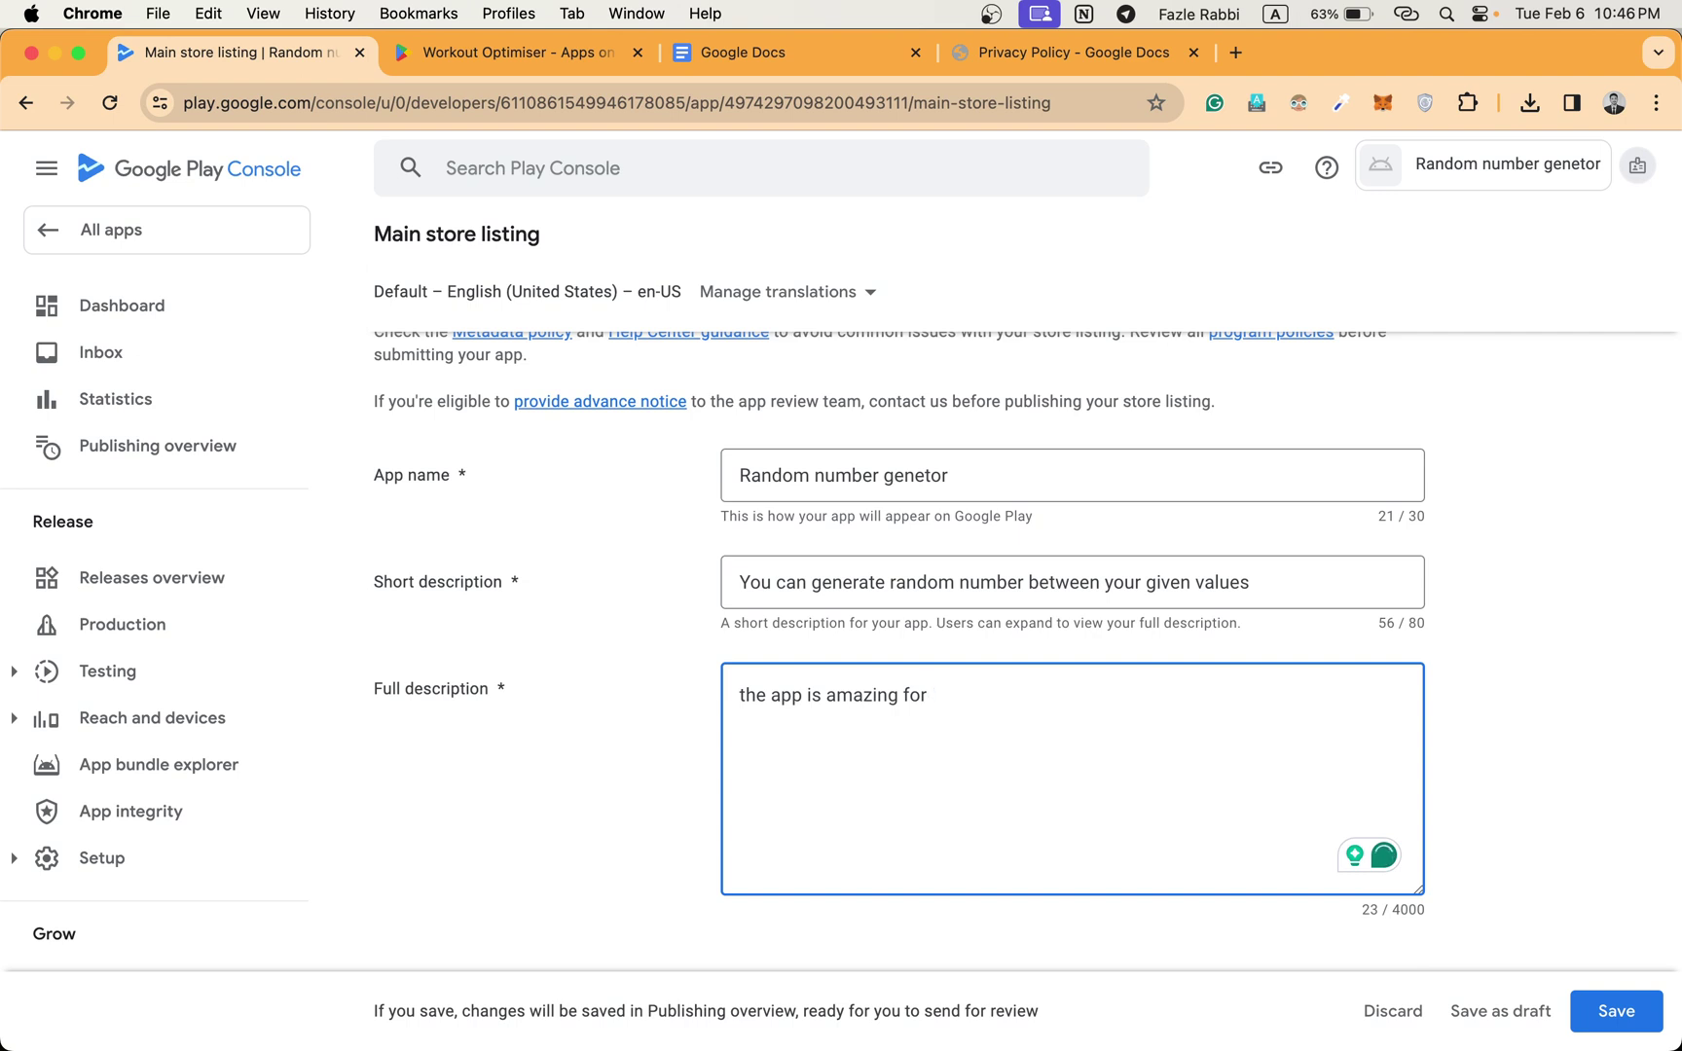
type(" random number generatio")
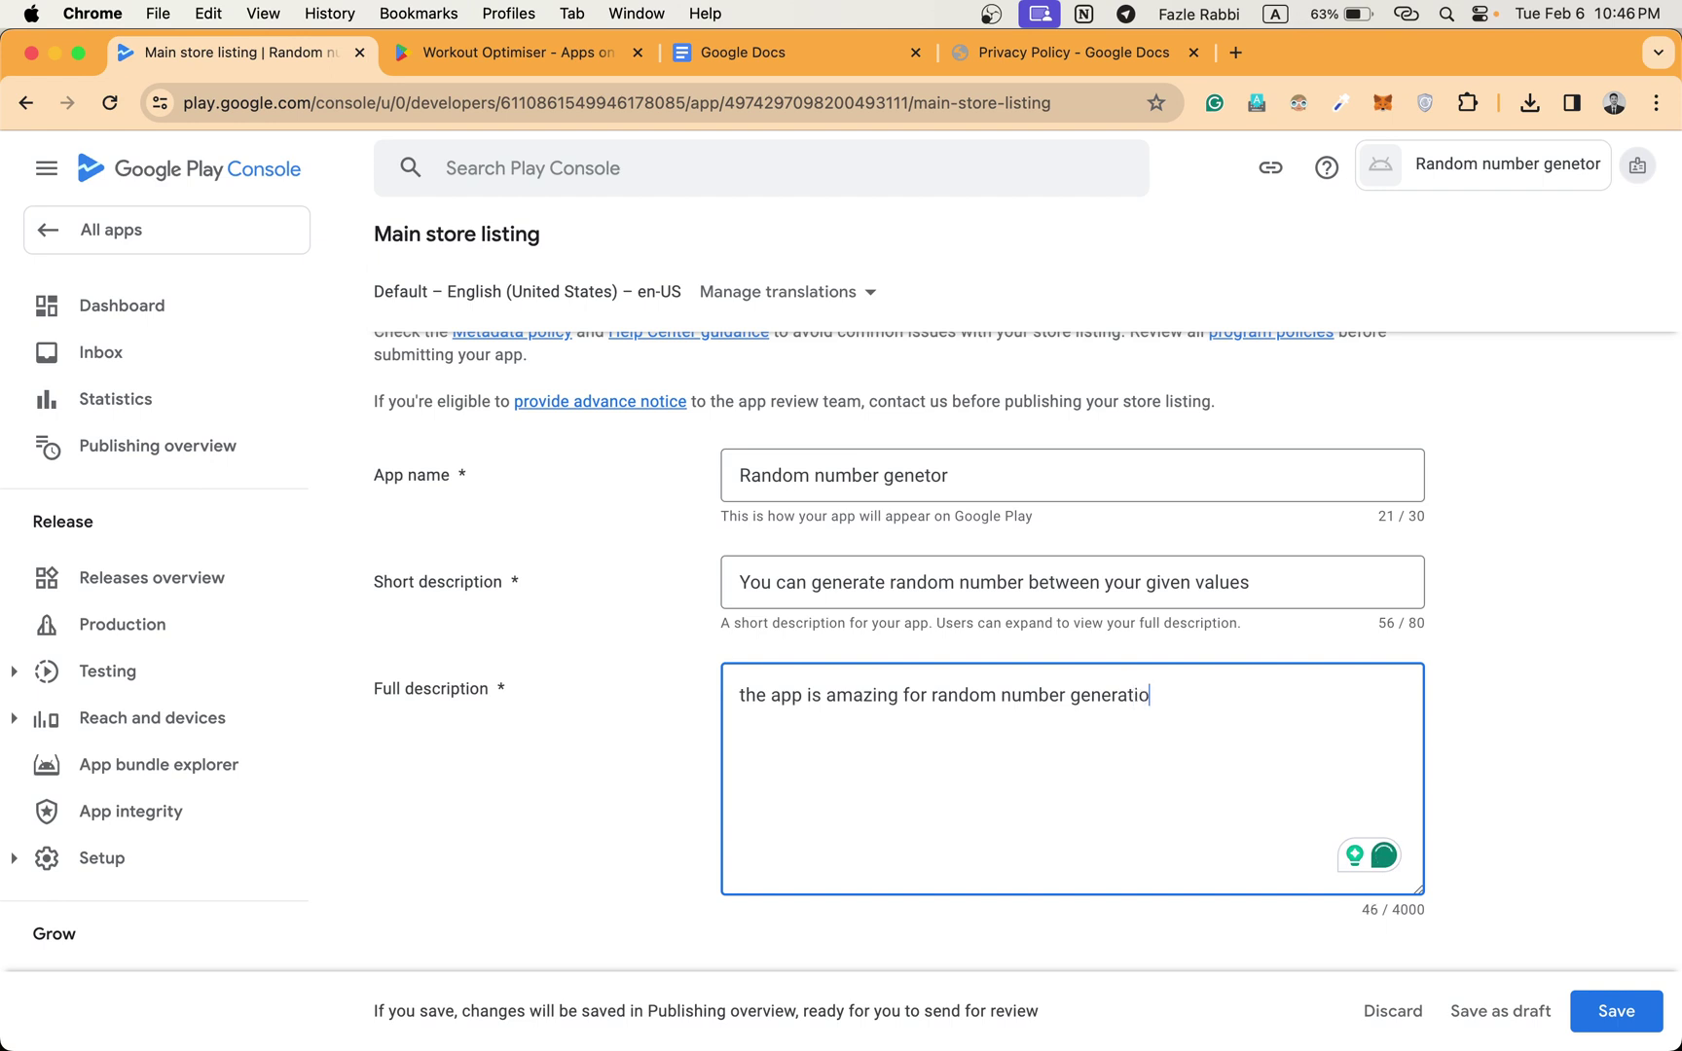
type("n. you can ")
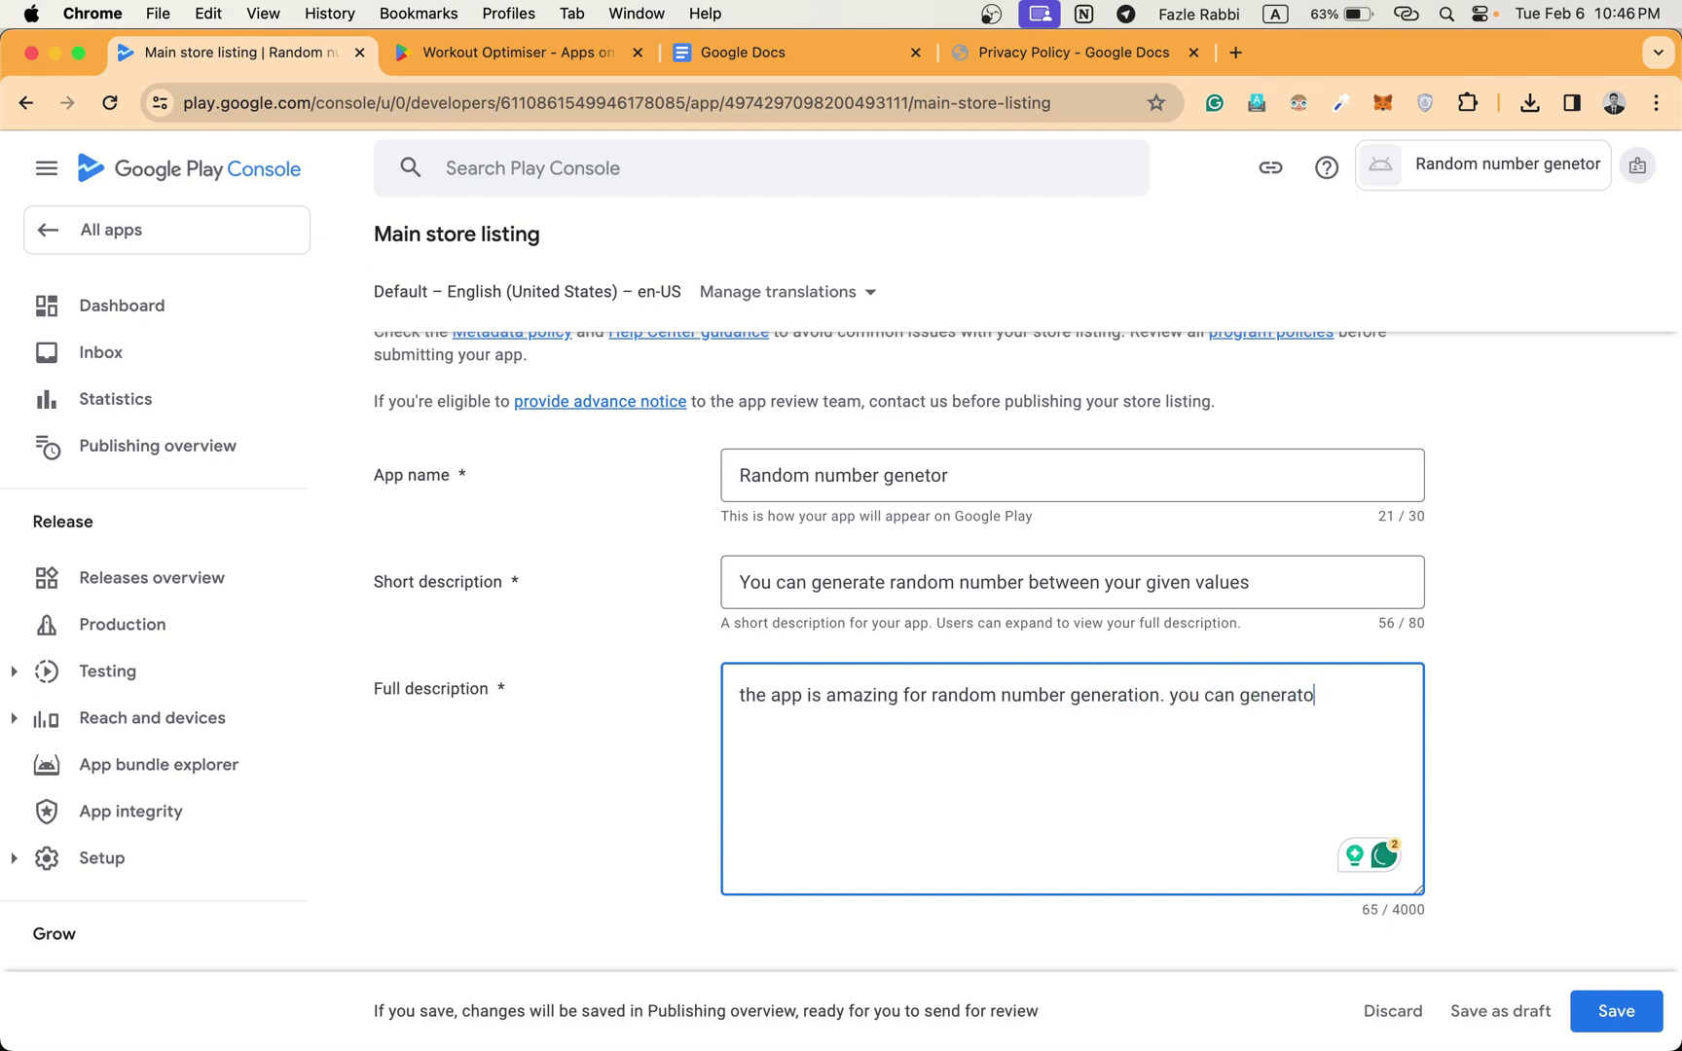
type("generate random number")
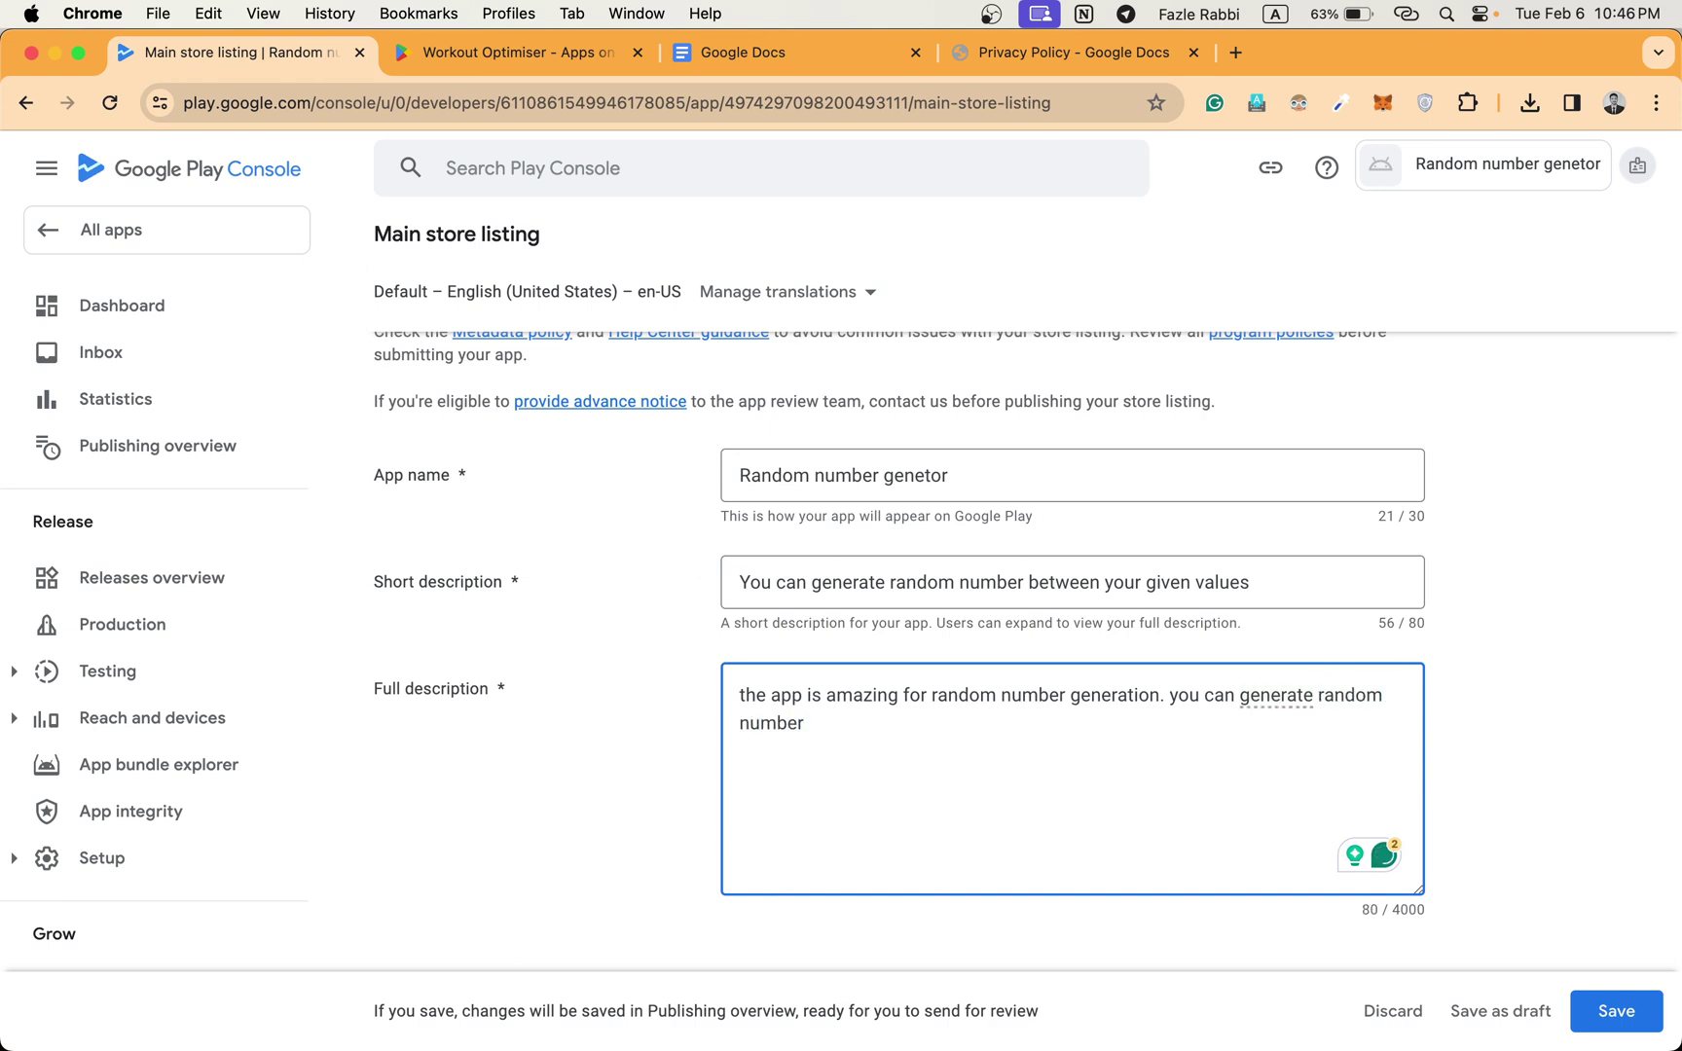
type(" with intervalsa")
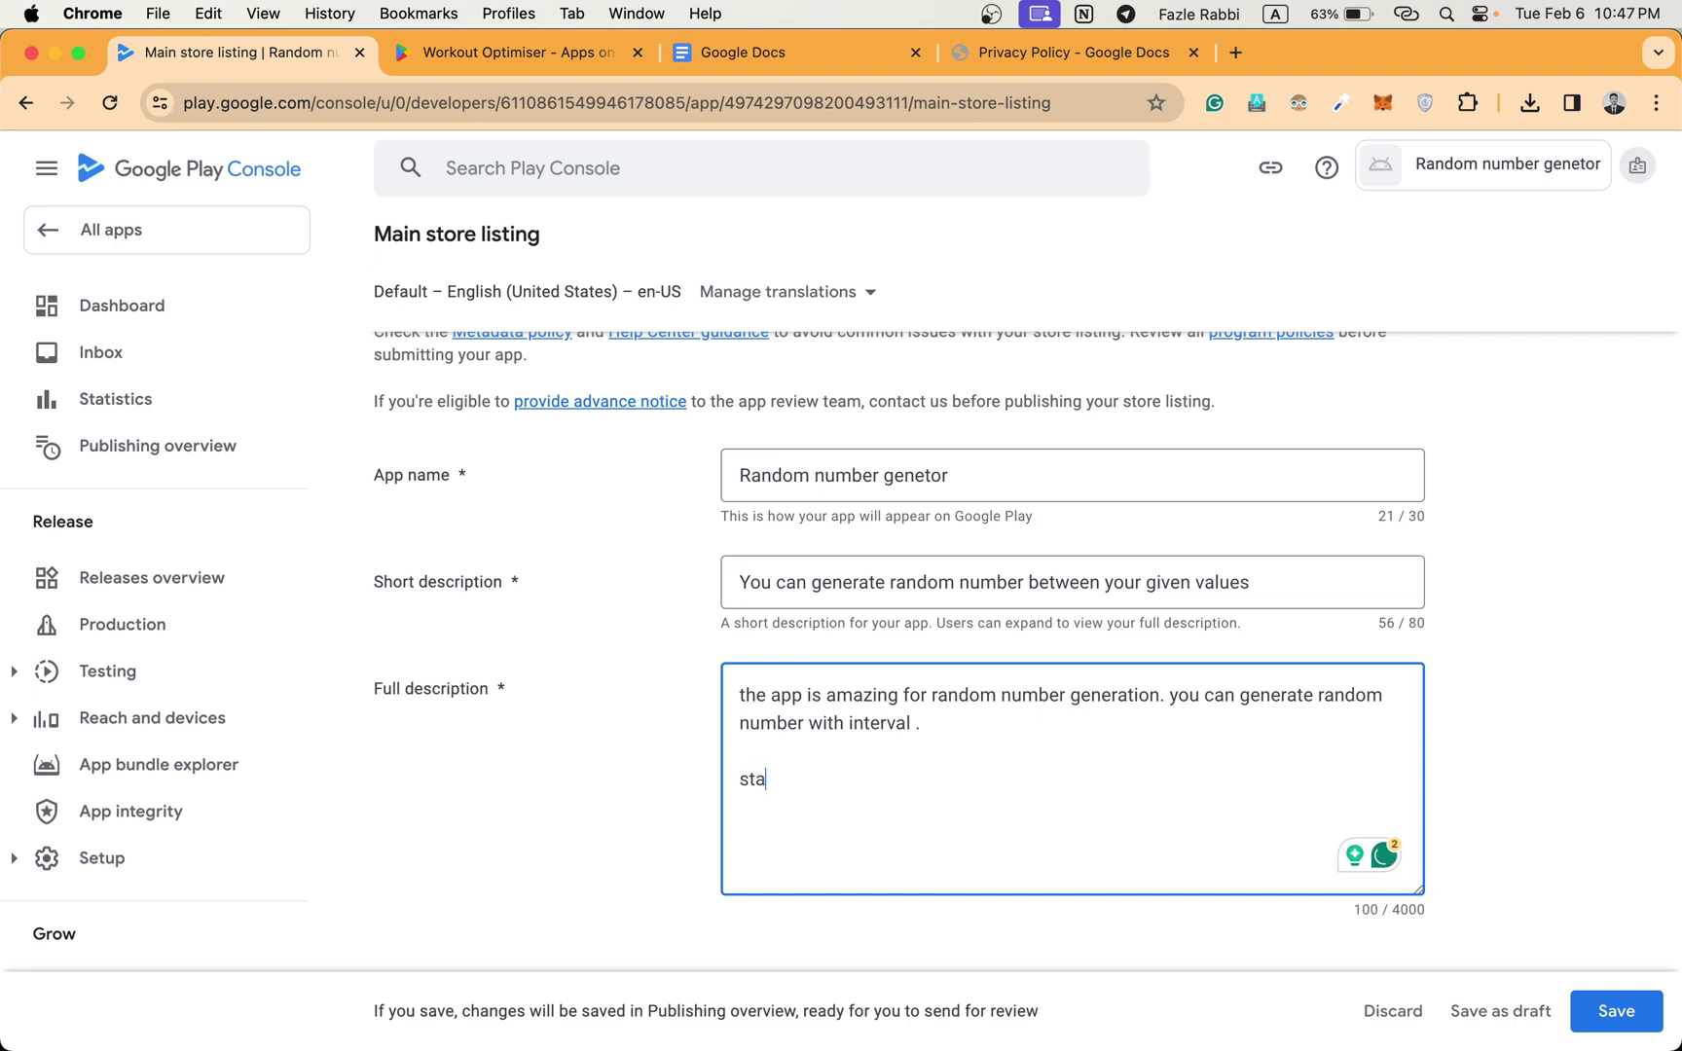
type("art num")
type("ve ")
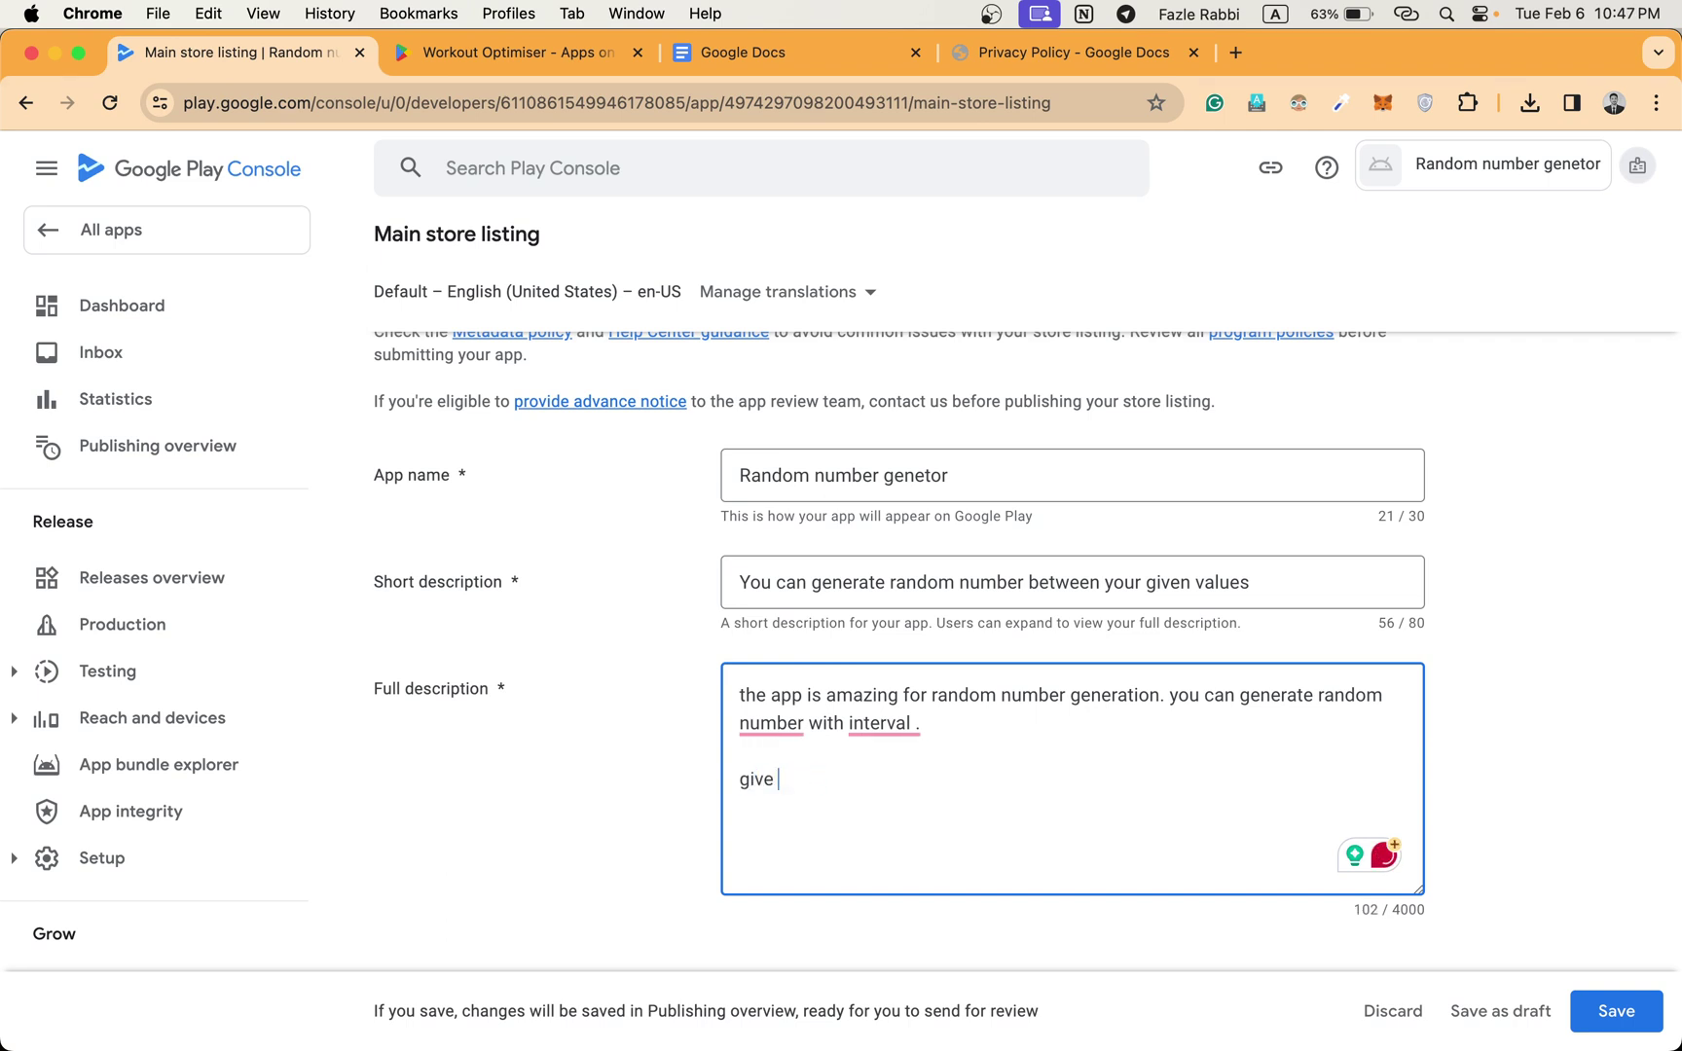
type("the start number and ")
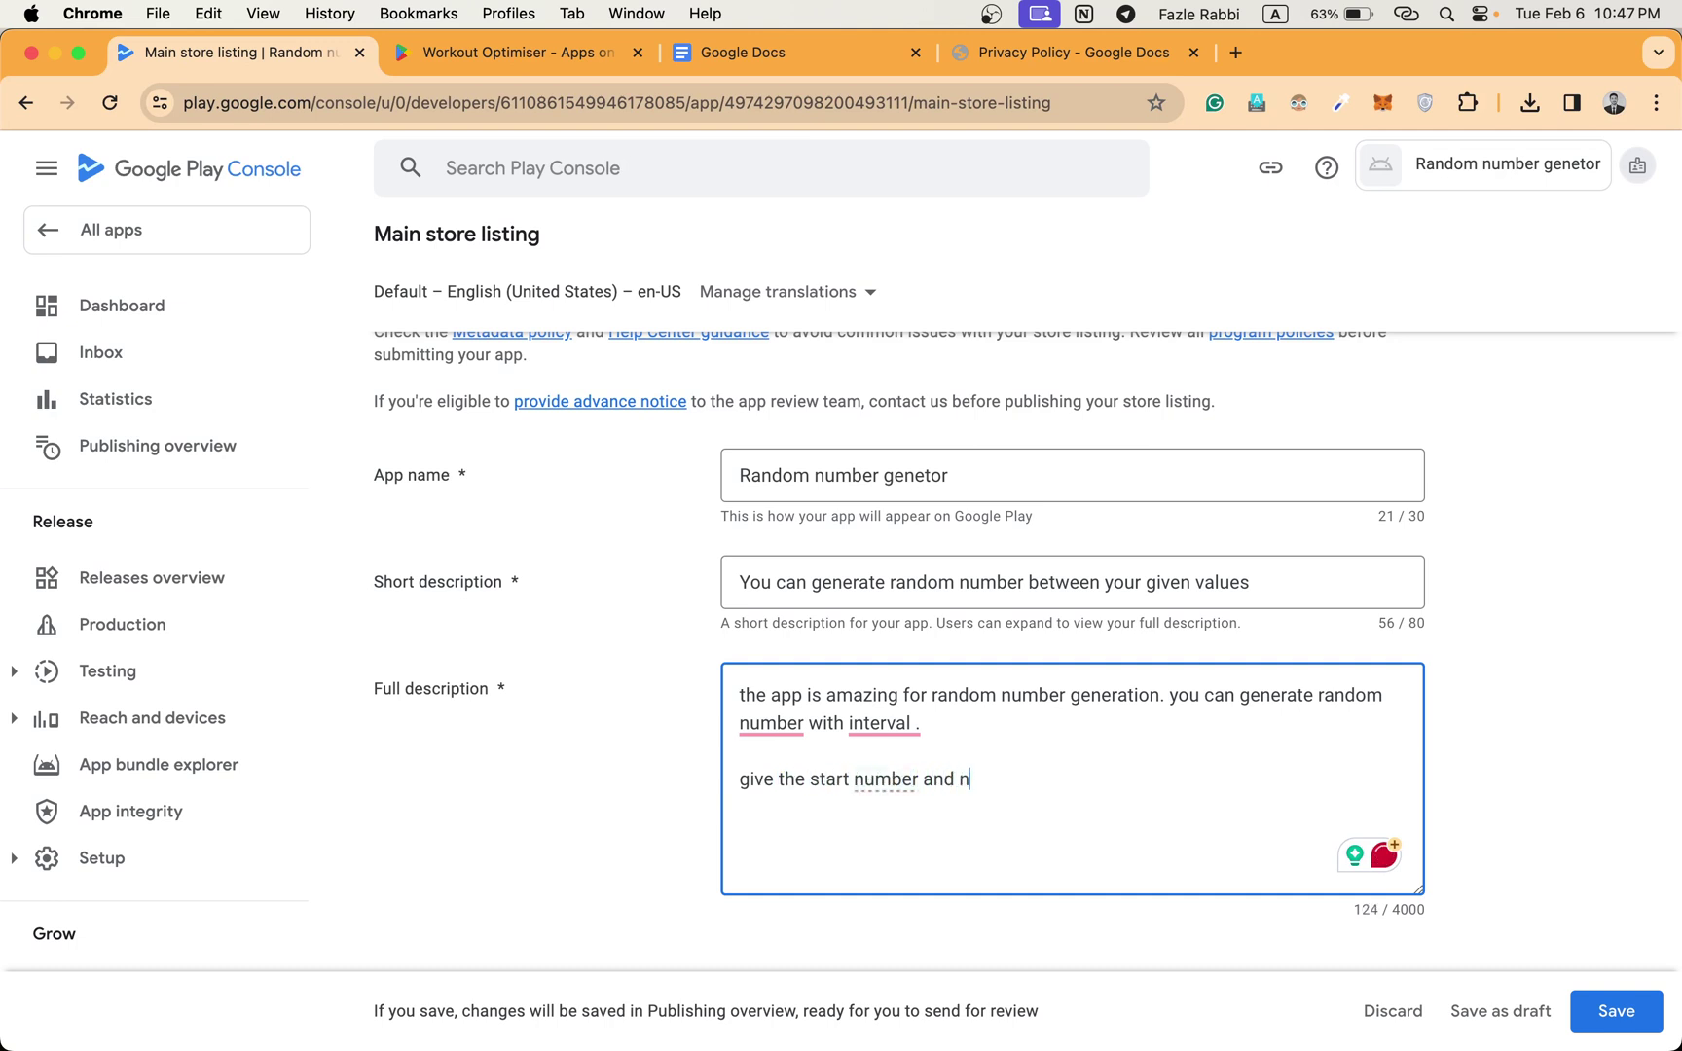
type("end number and it will ")
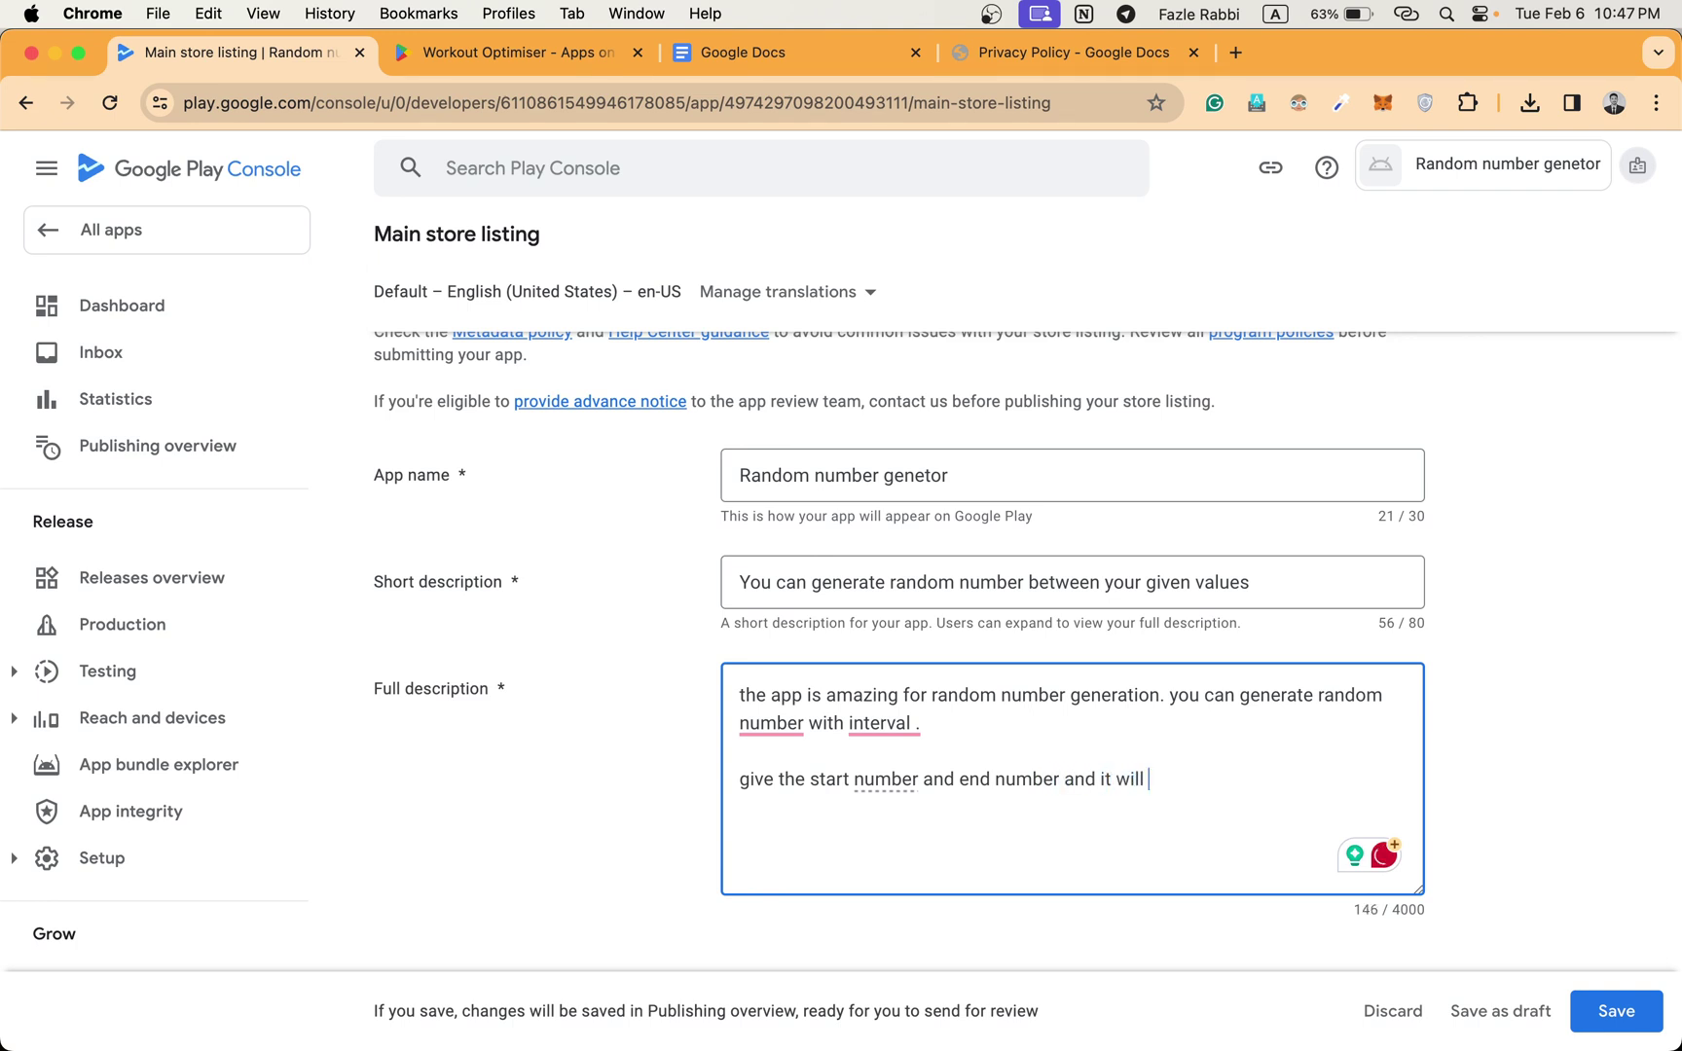
type("generate the random numb")
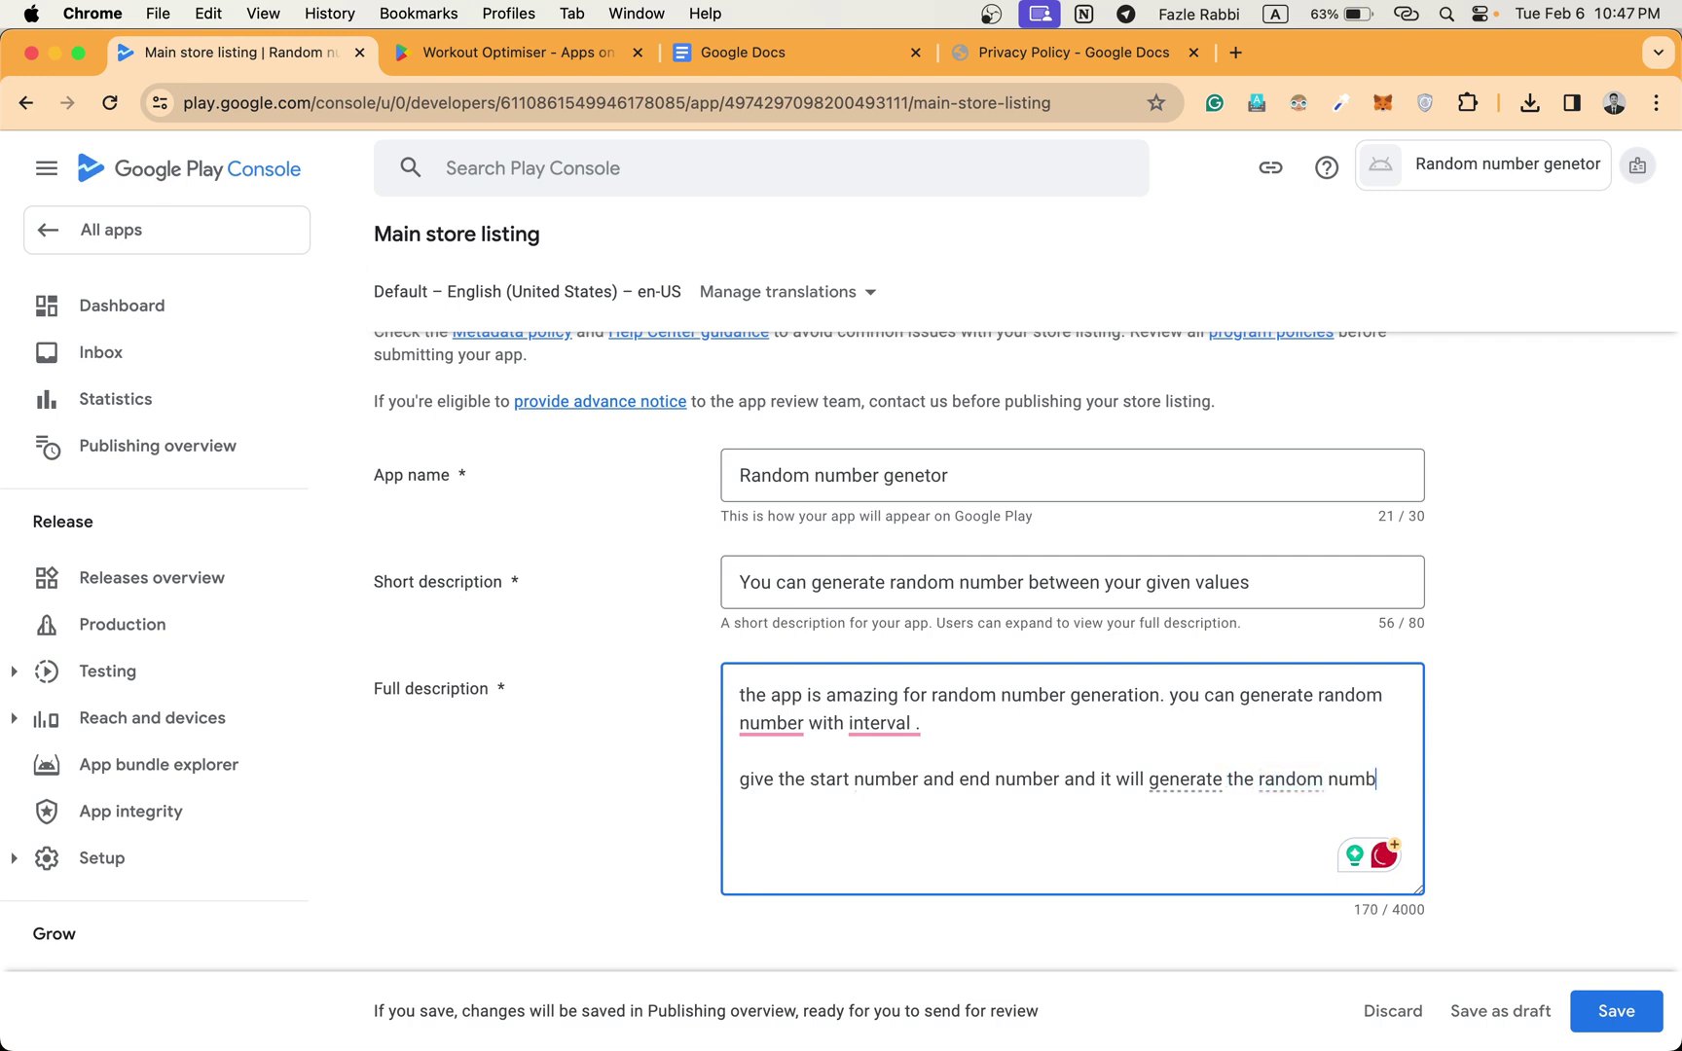
type("er between them")
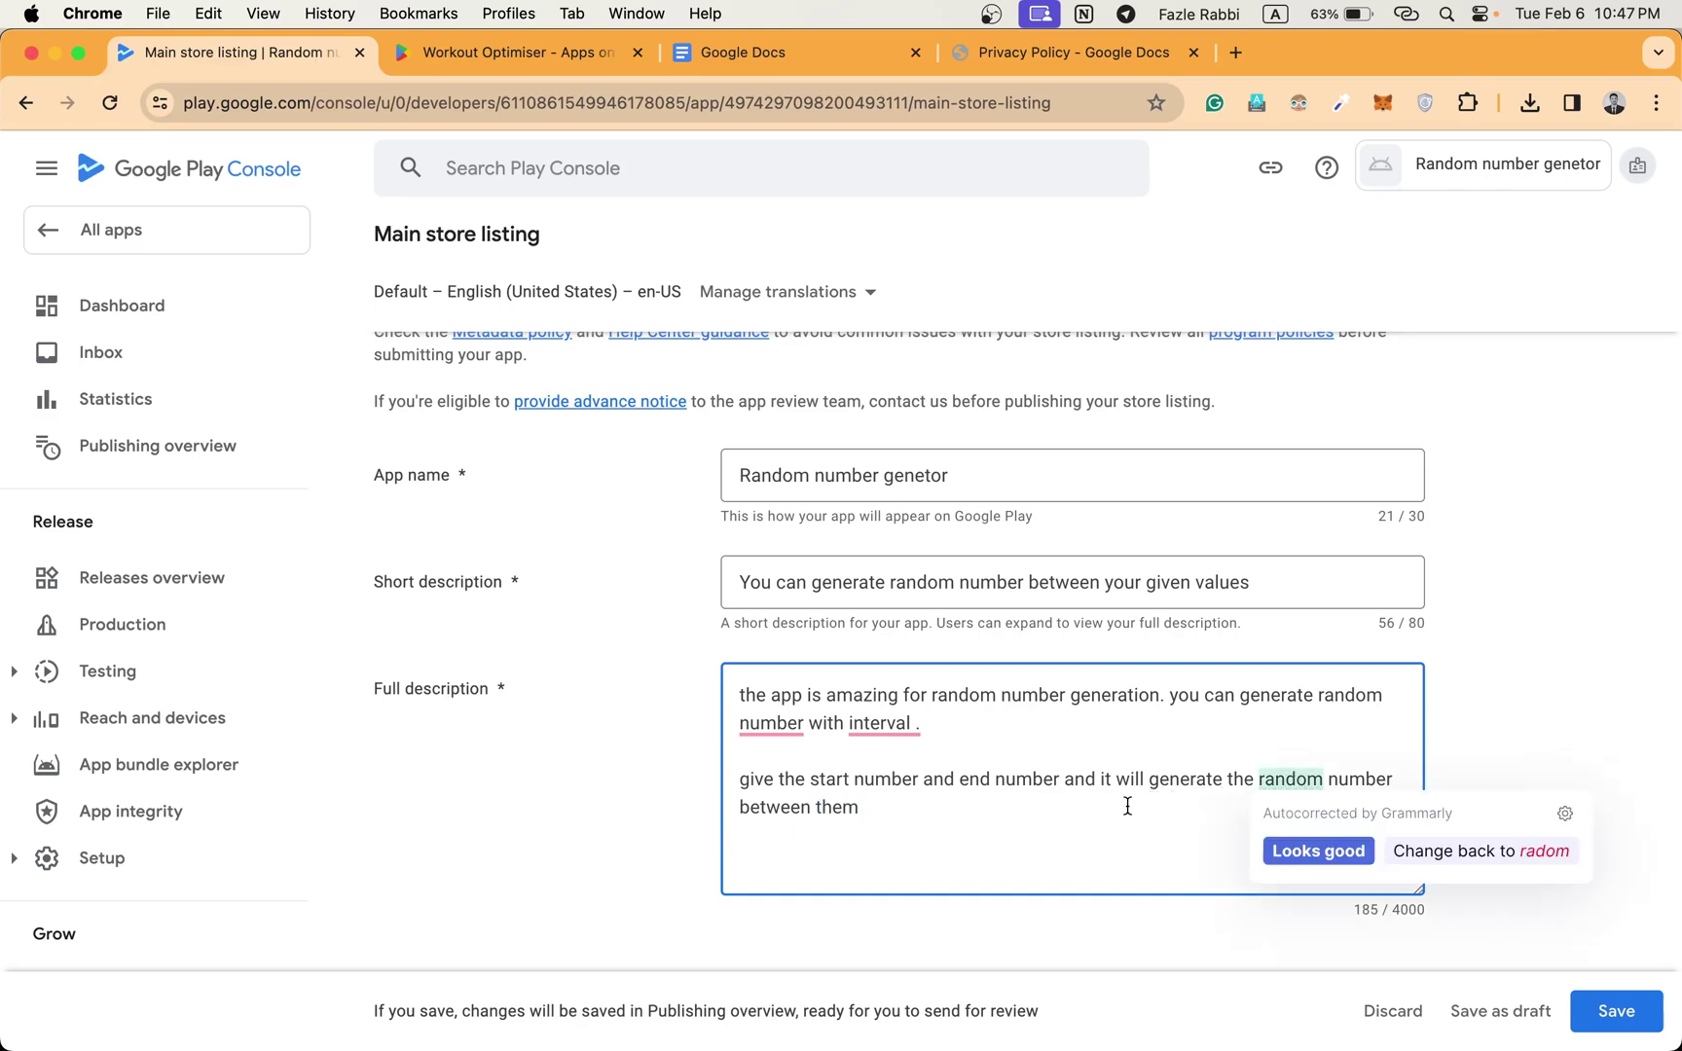
type(".")
scroll(1625, 745, "down", 8)
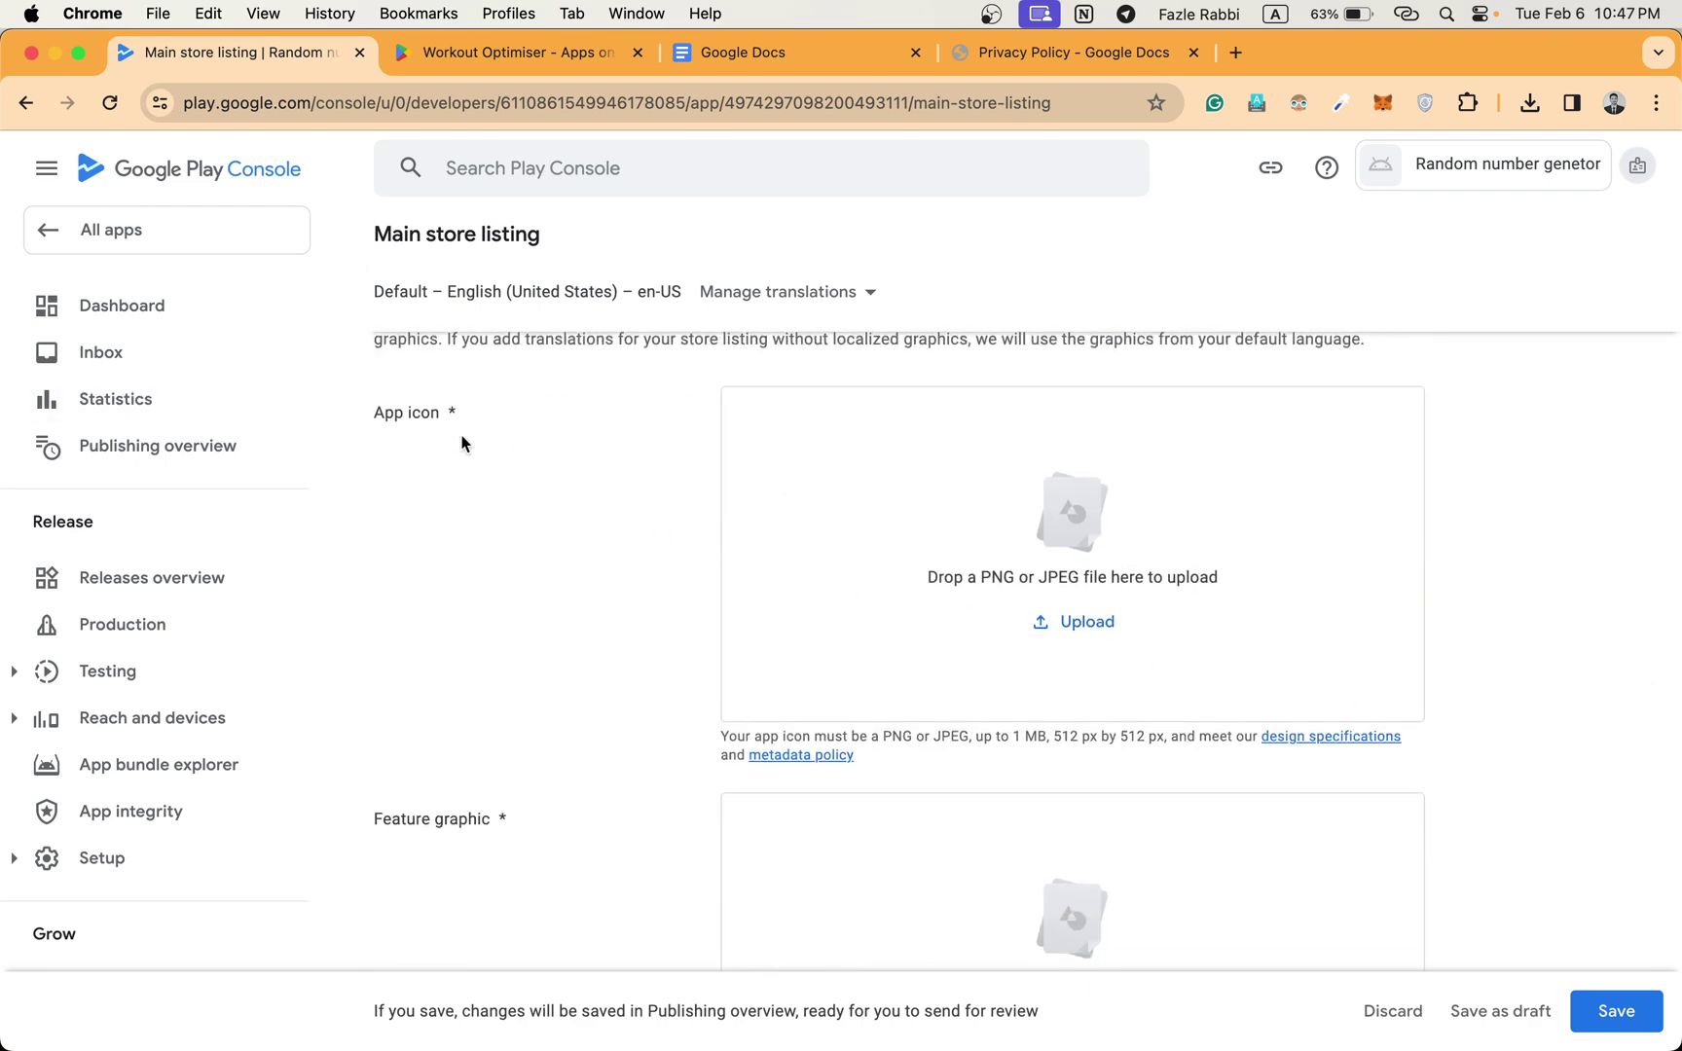
Upload demo app.png from Downloads as the 512×512 app icon.
left_click(1074, 623)
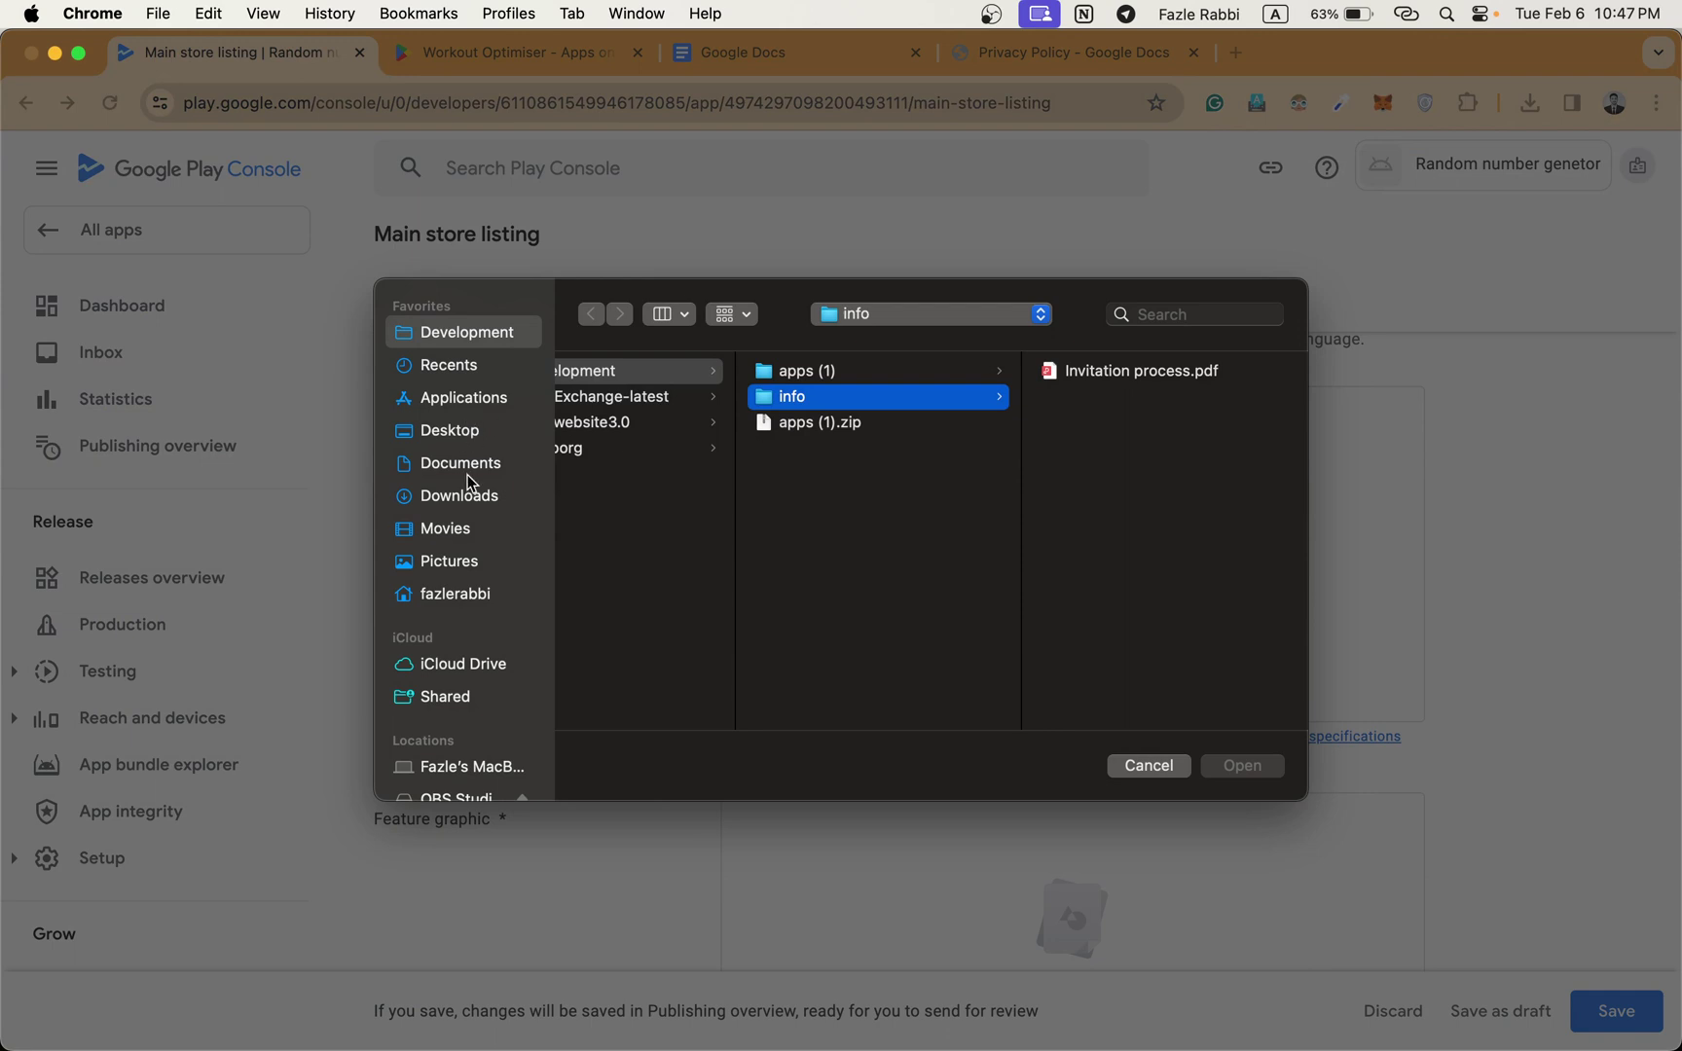
left_click(467, 496)
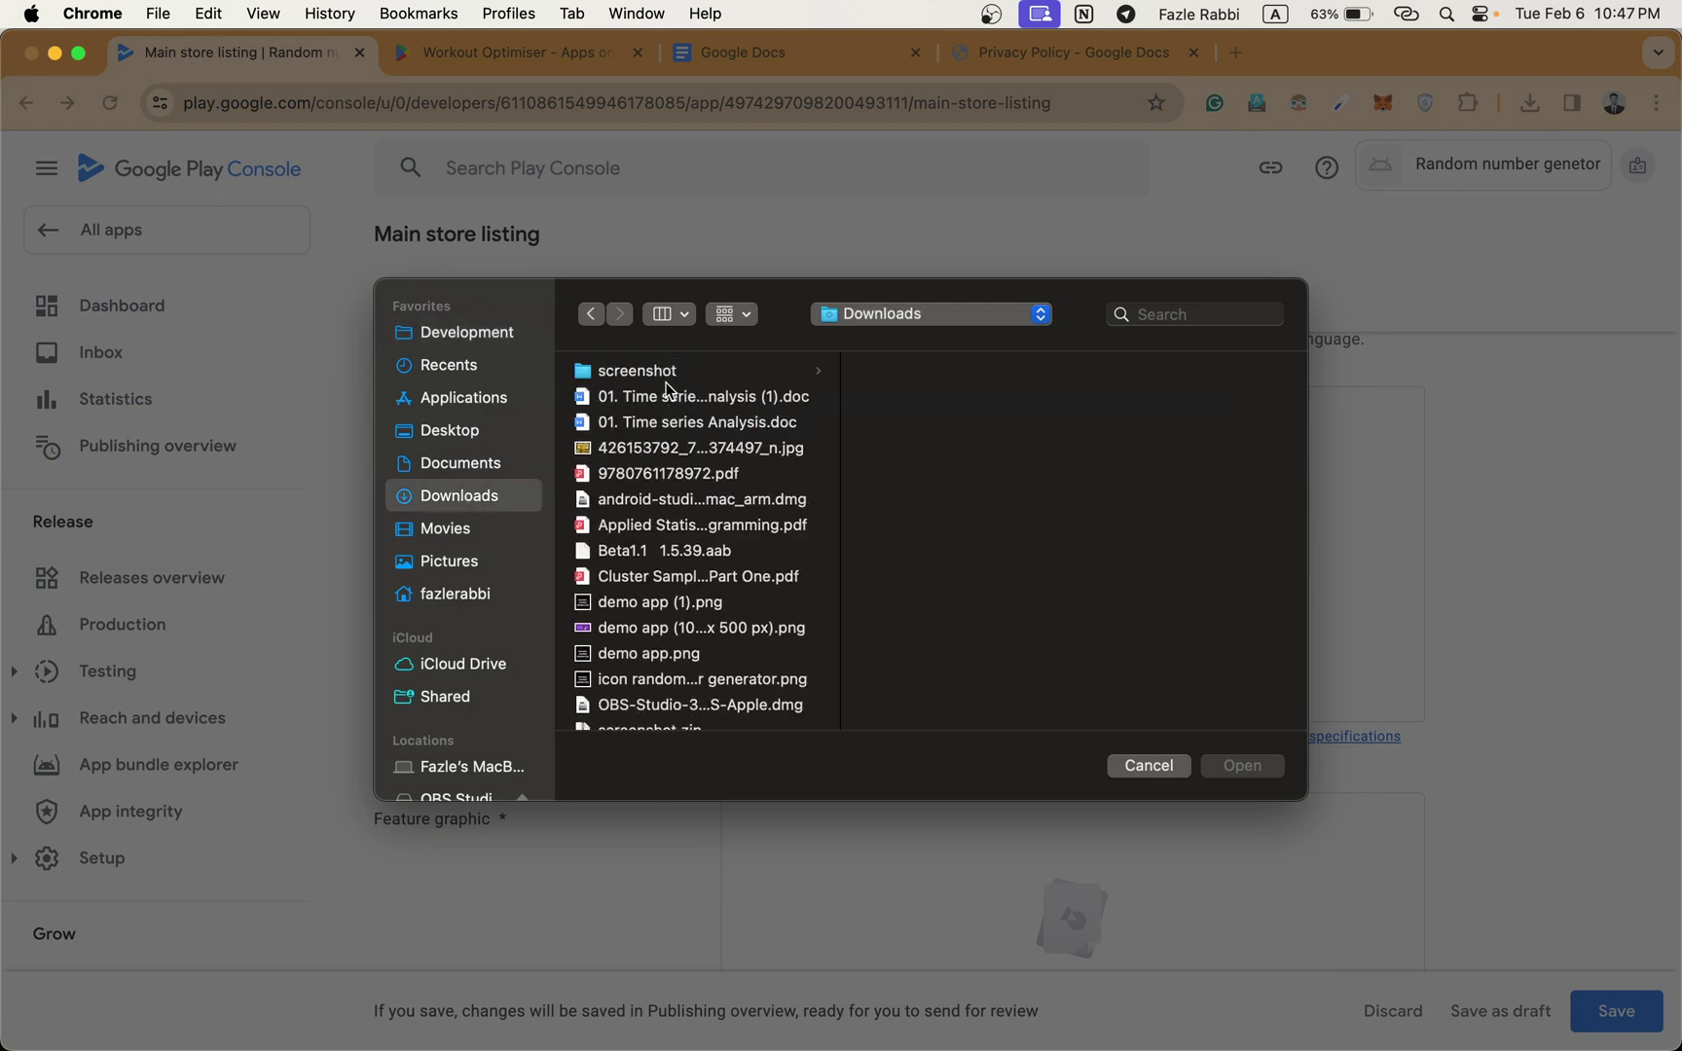
scroll(642, 456, "down", 1)
scroll(641, 455, "down", 5)
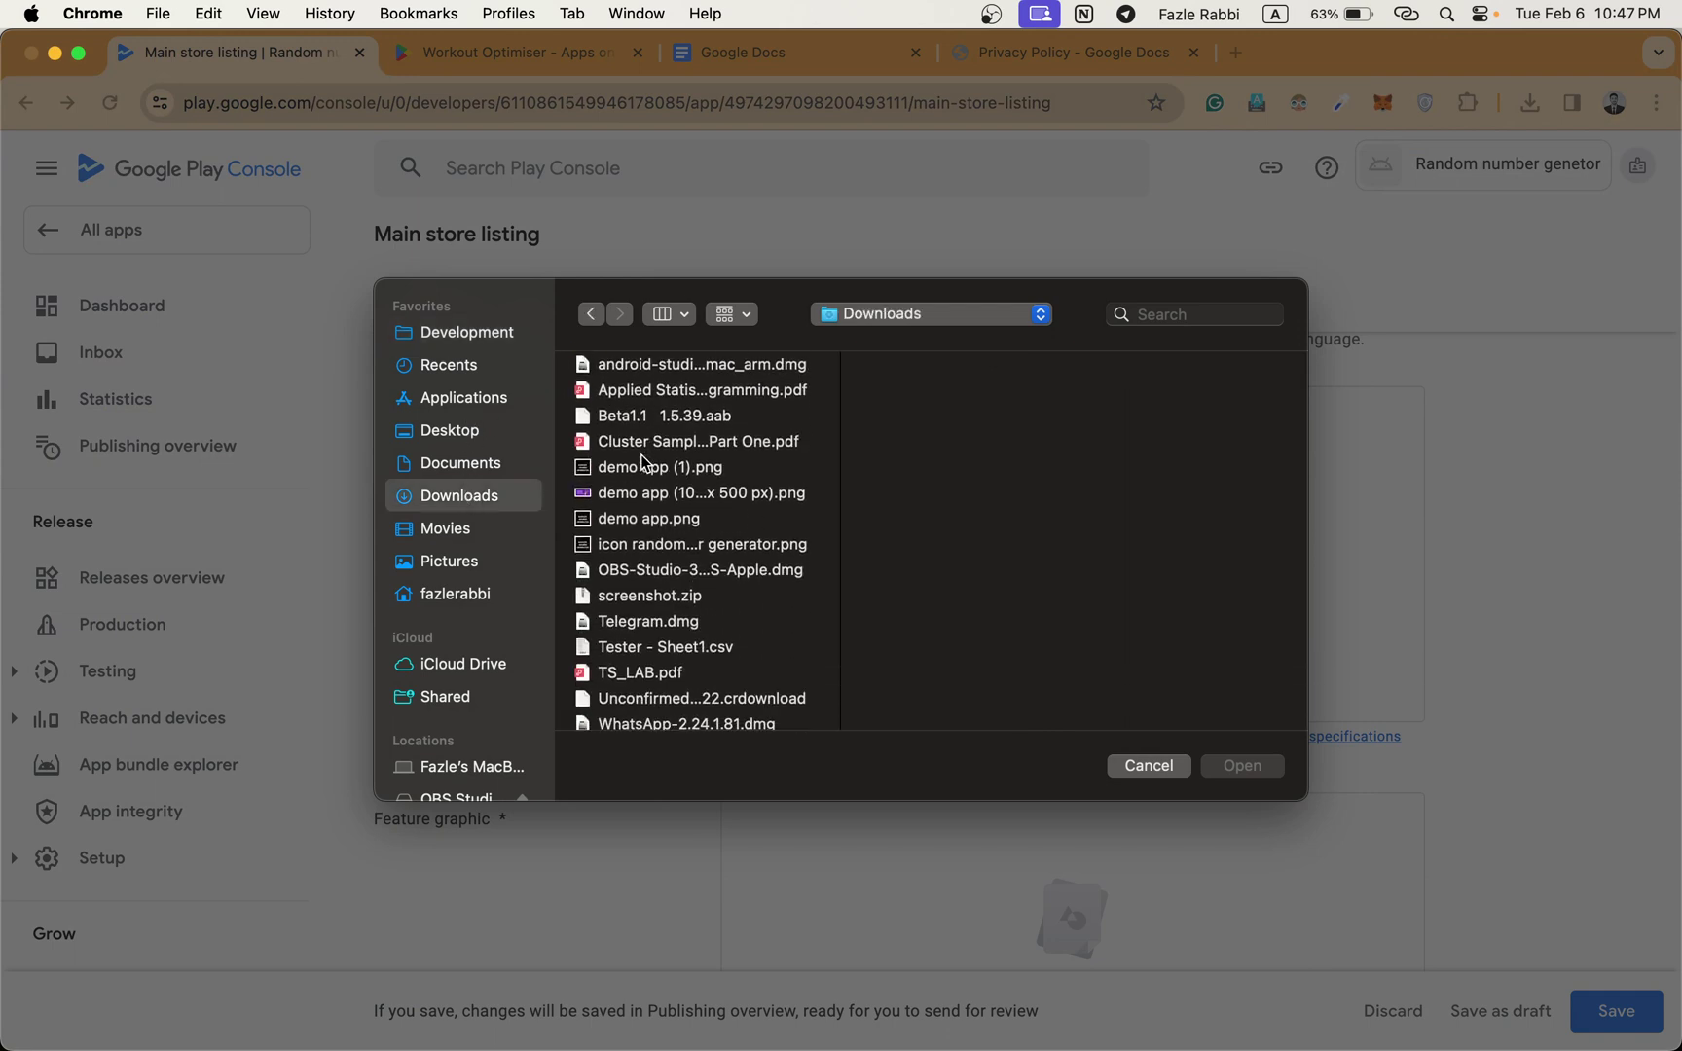
scroll(620, 590, "down", 2)
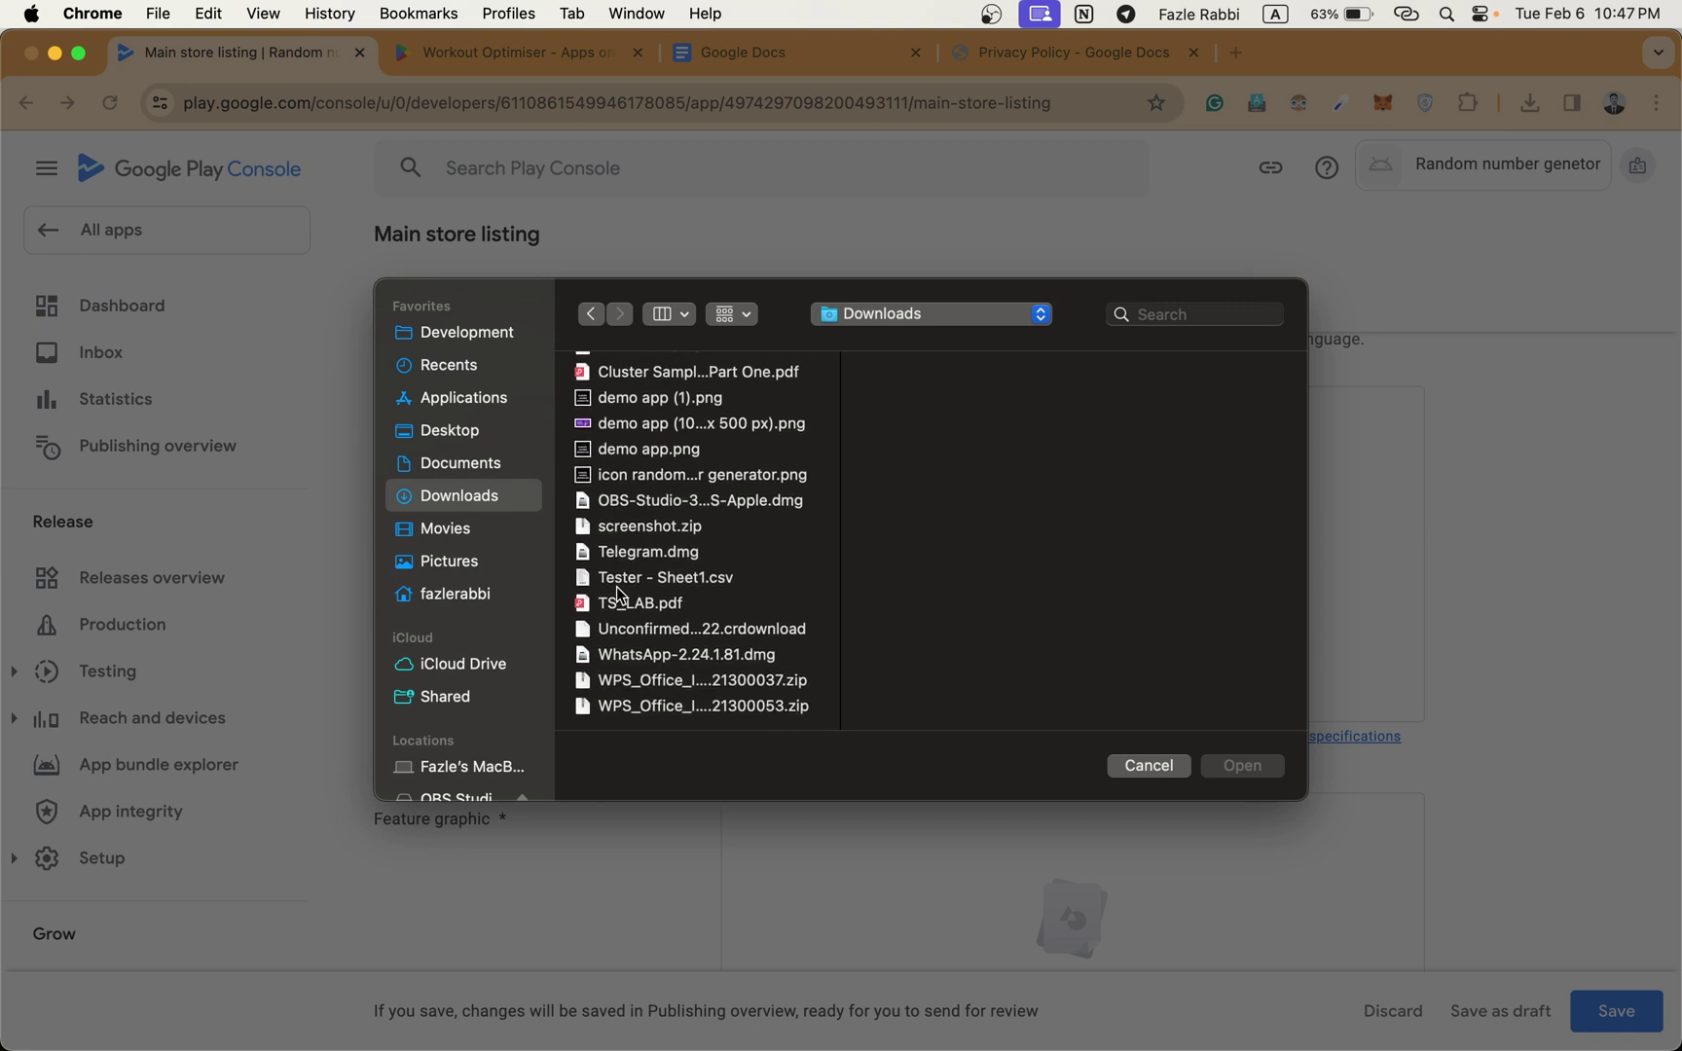
scroll(619, 594, "up", 8)
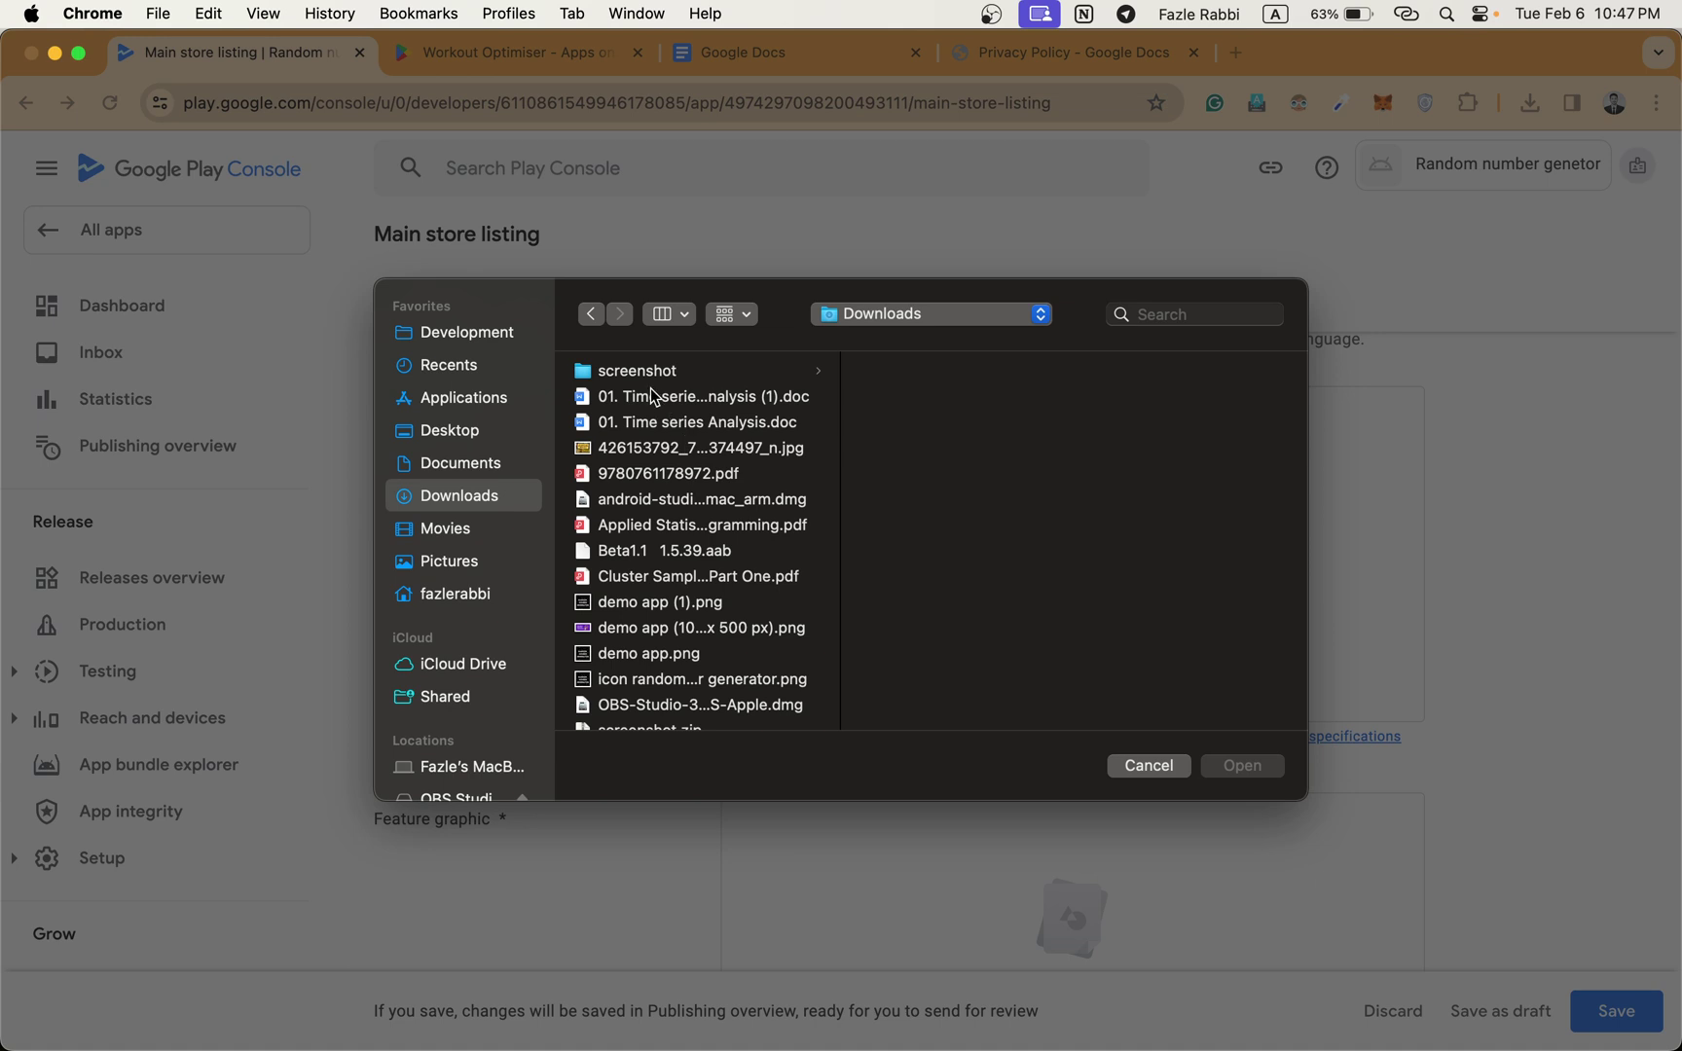
scroll(662, 516, "down", 3)
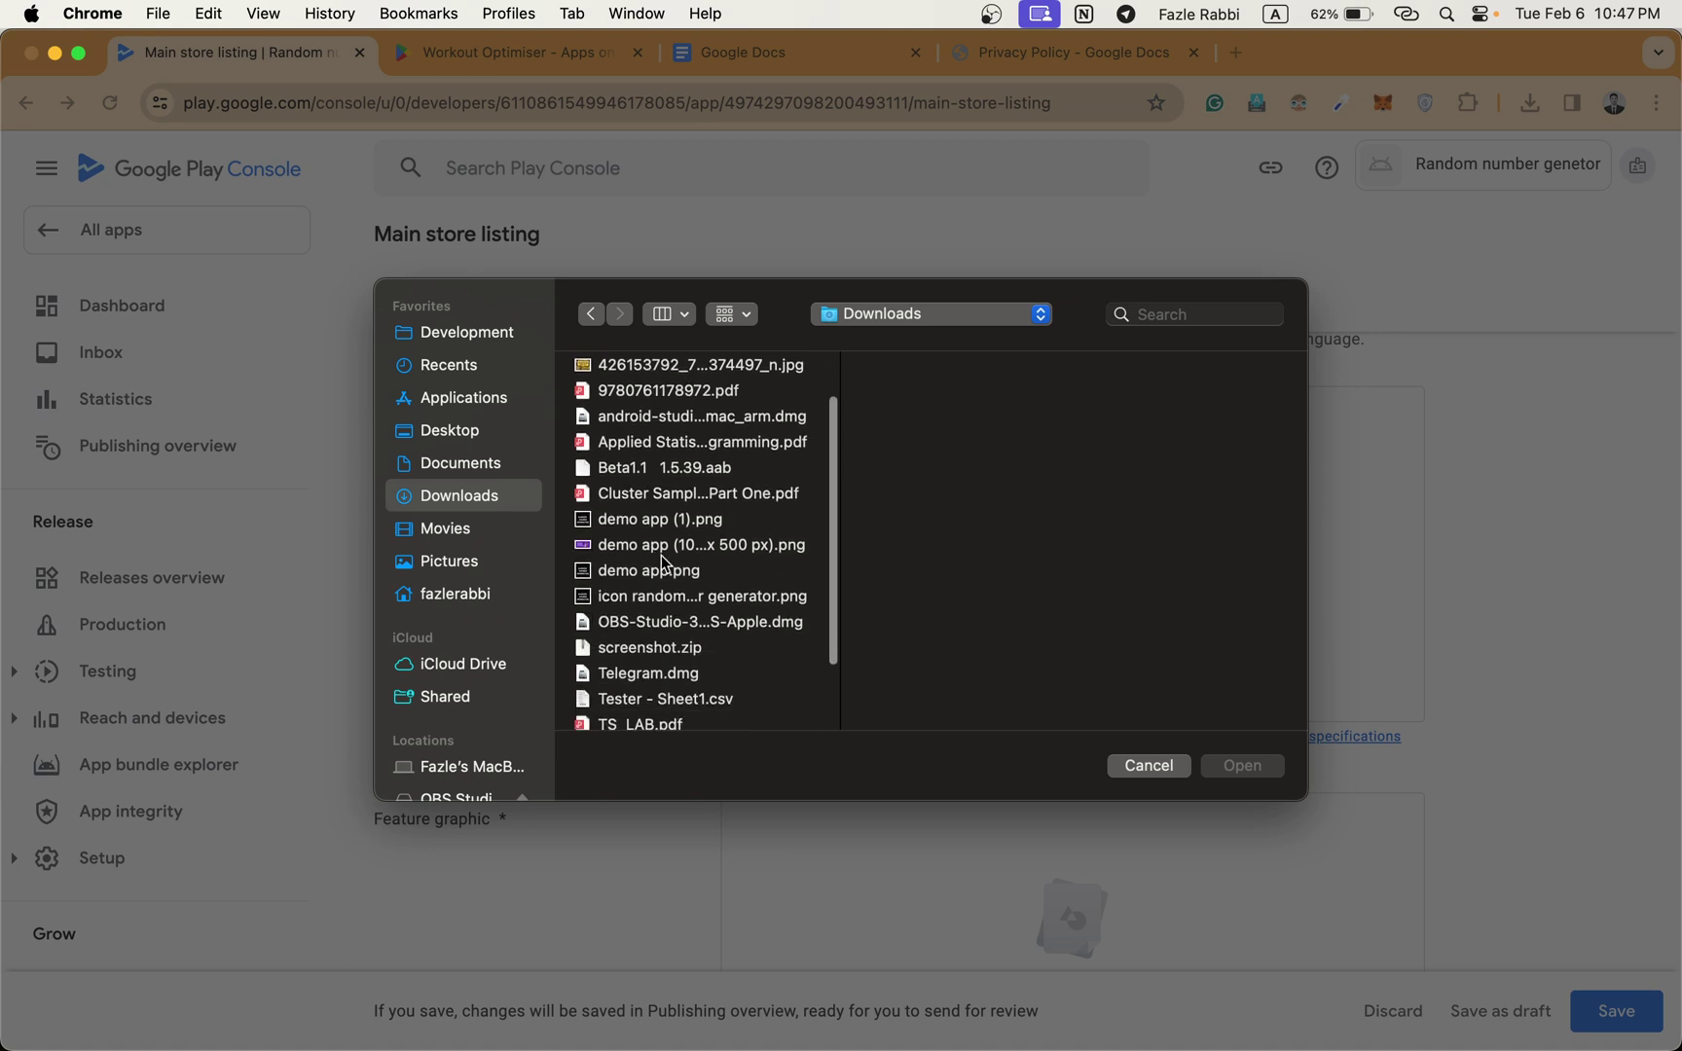
left_click(649, 574)
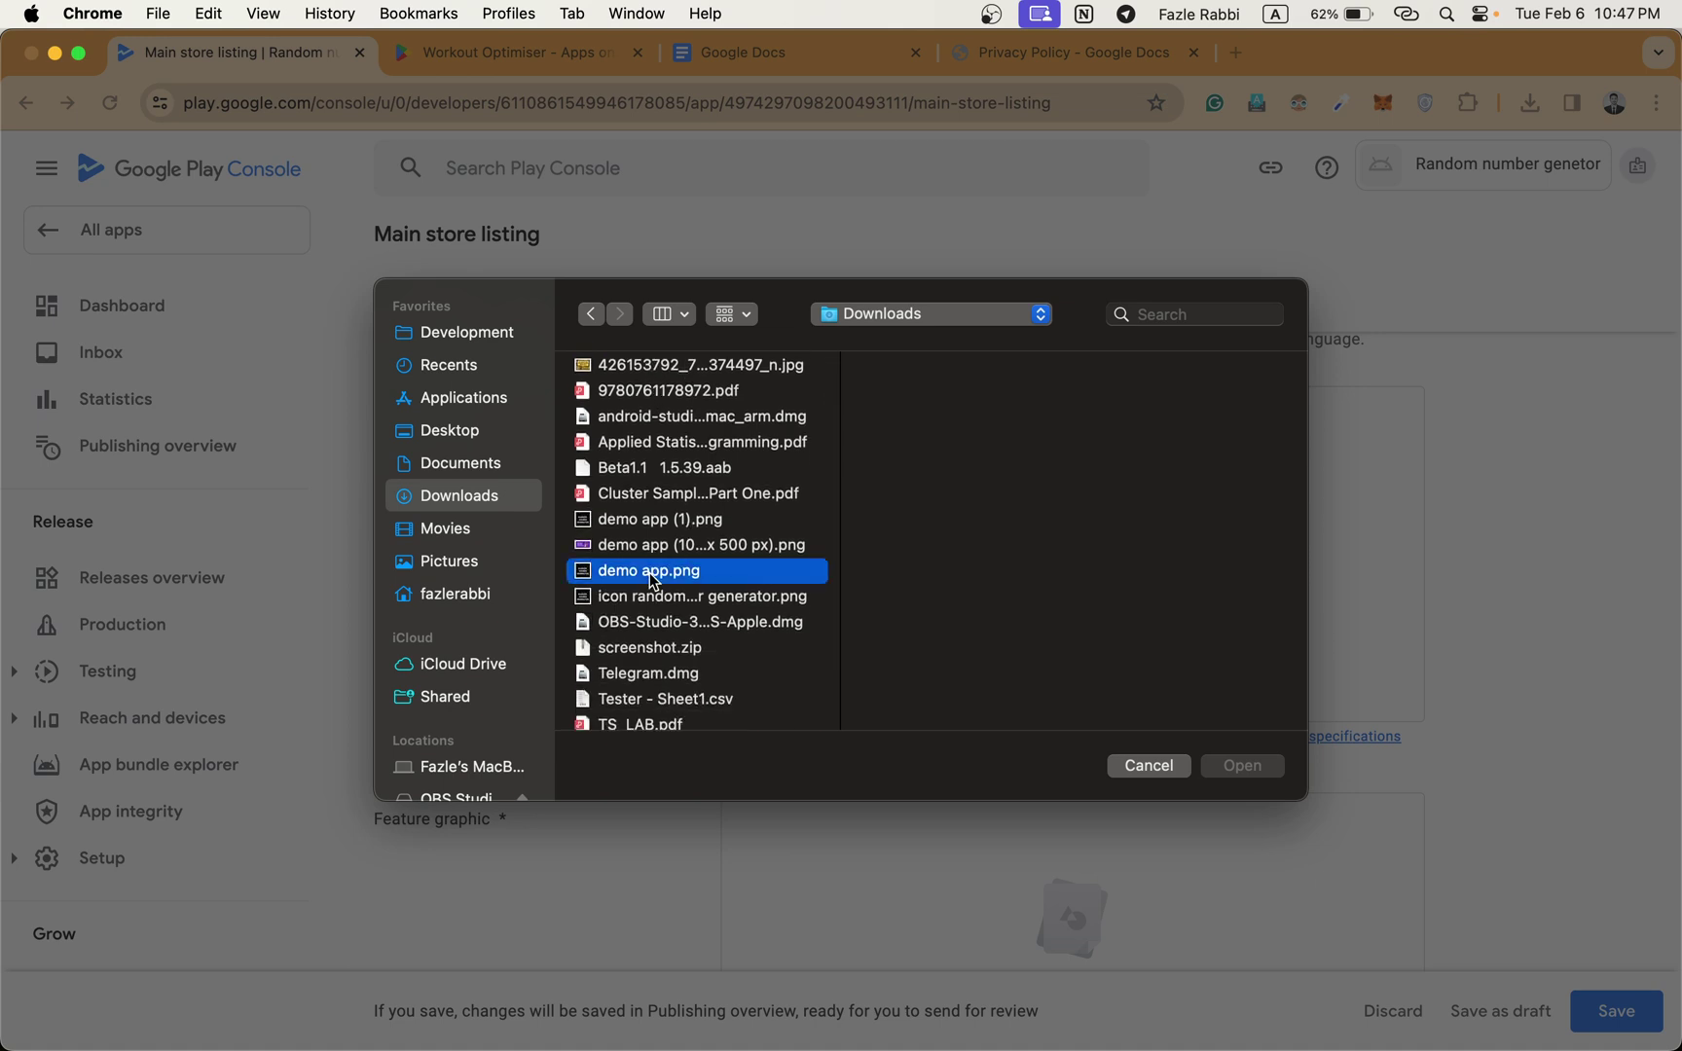
key("space")
key("space")
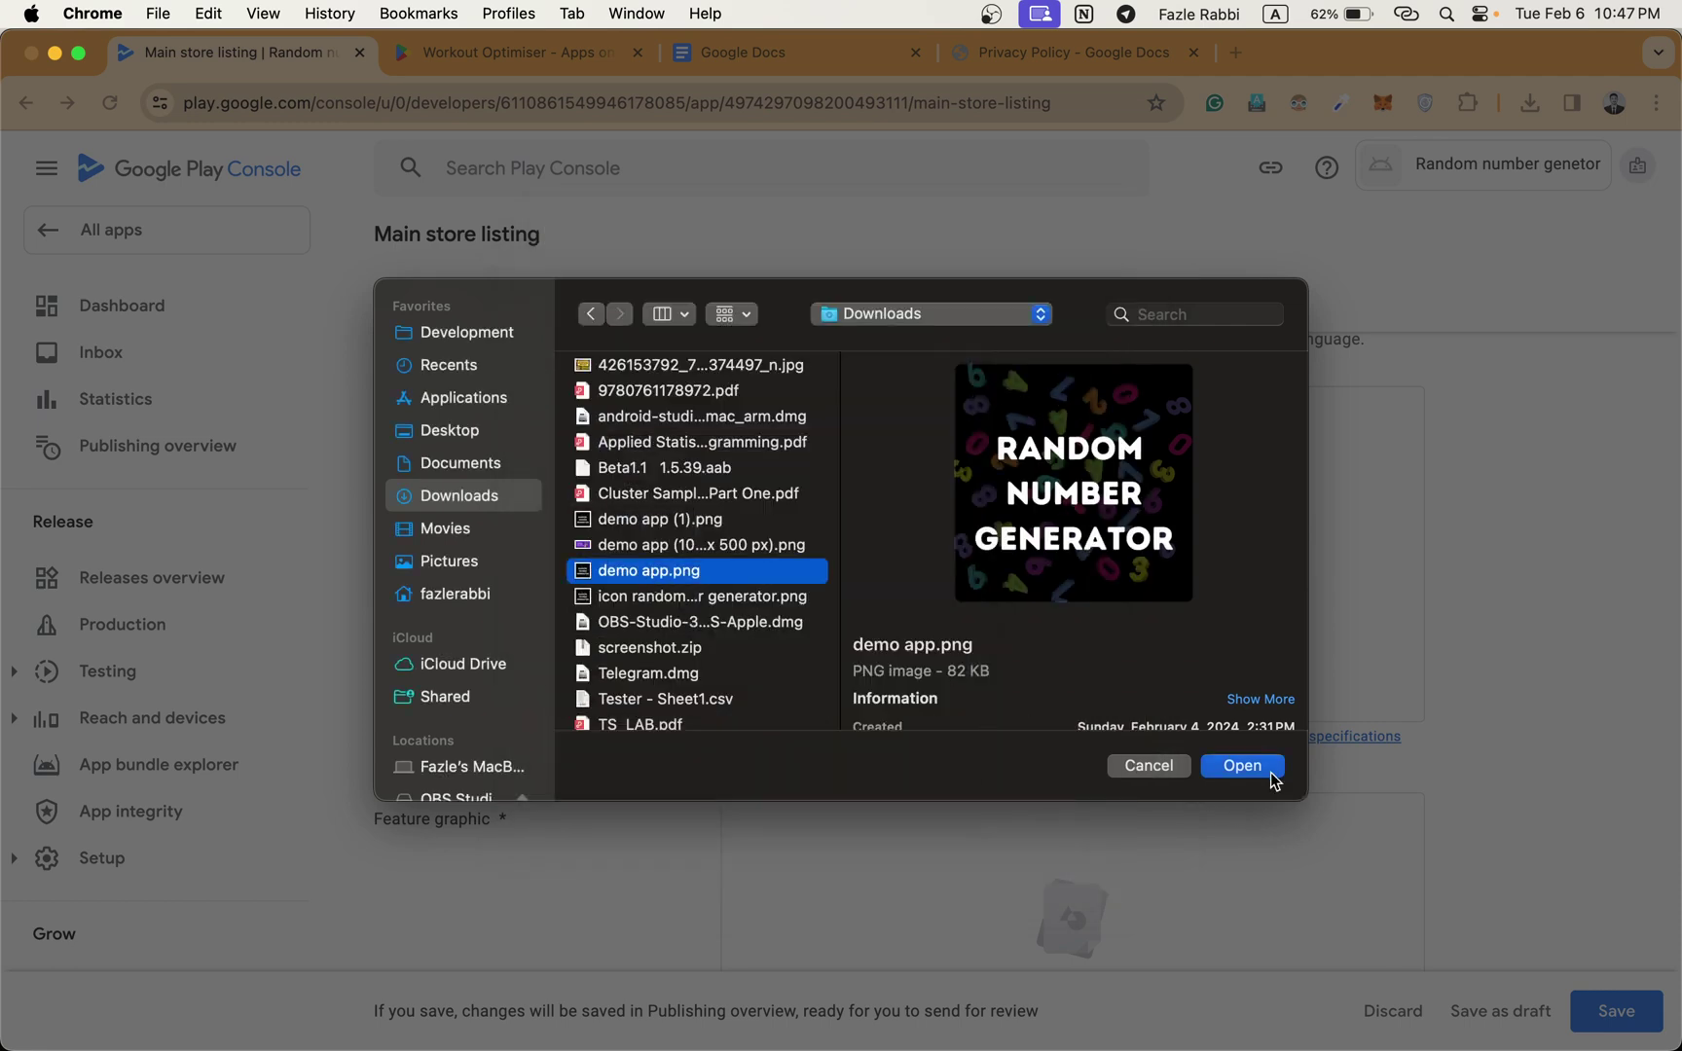
scroll(1227, 641, "down", 3)
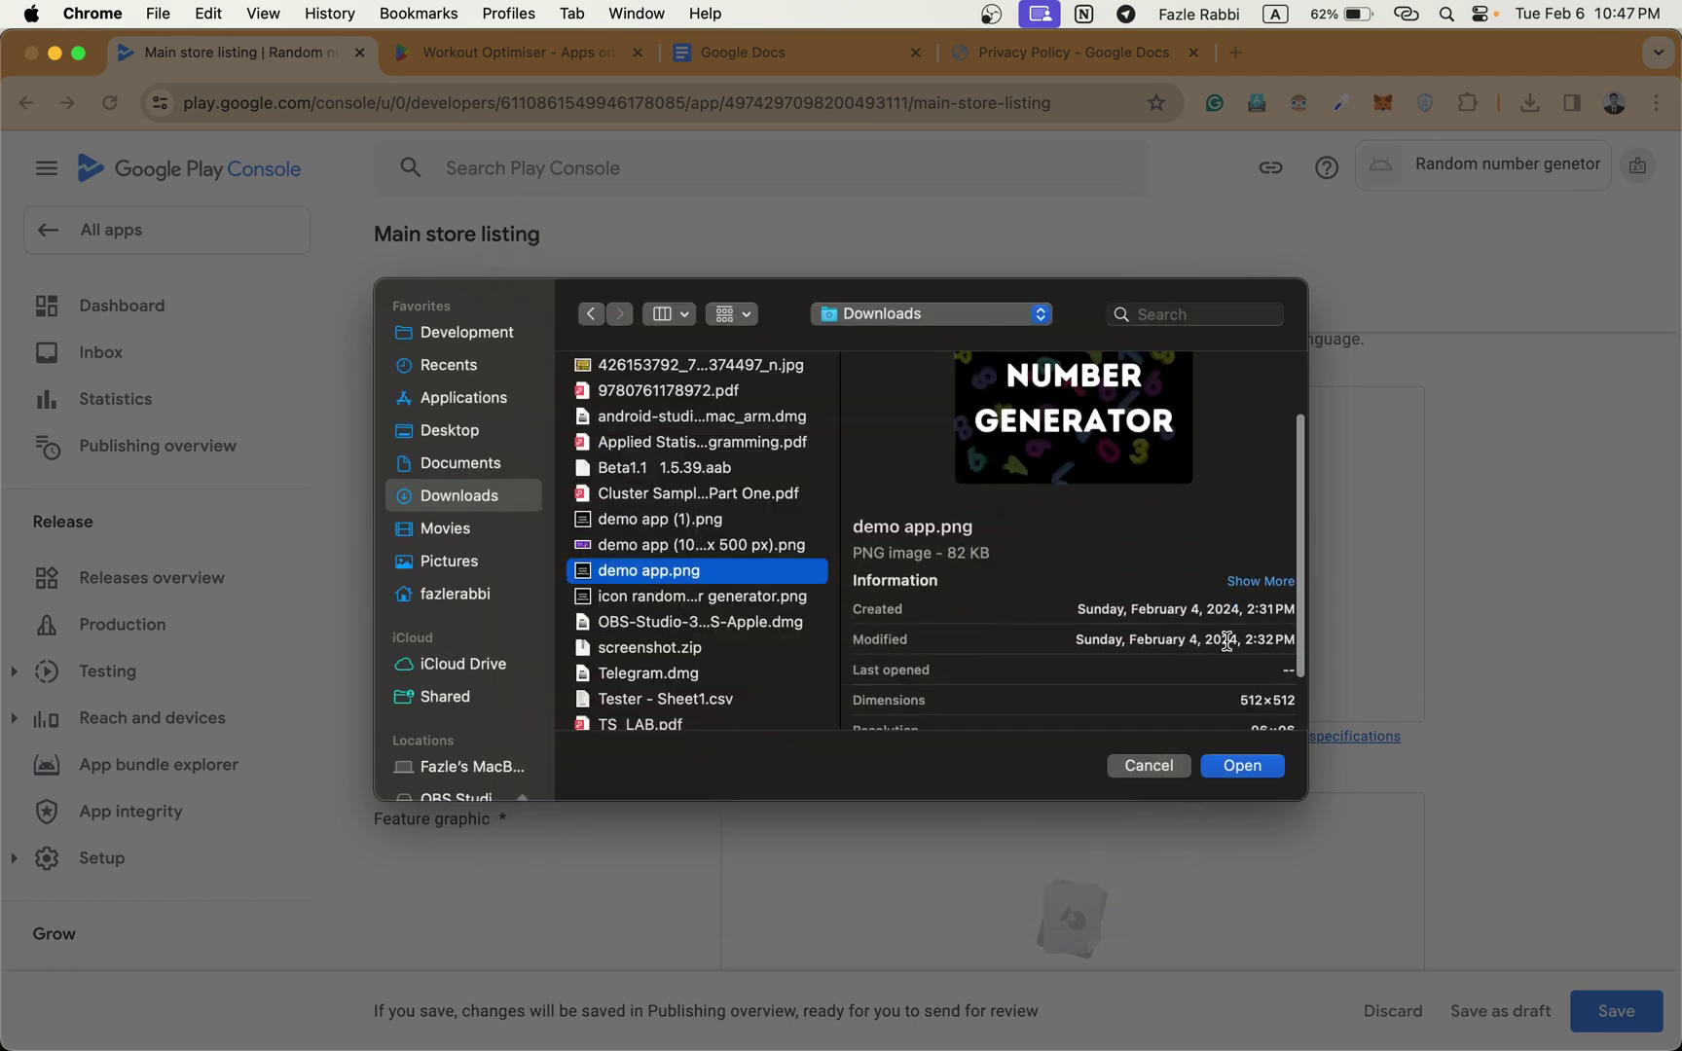
left_click(1260, 771)
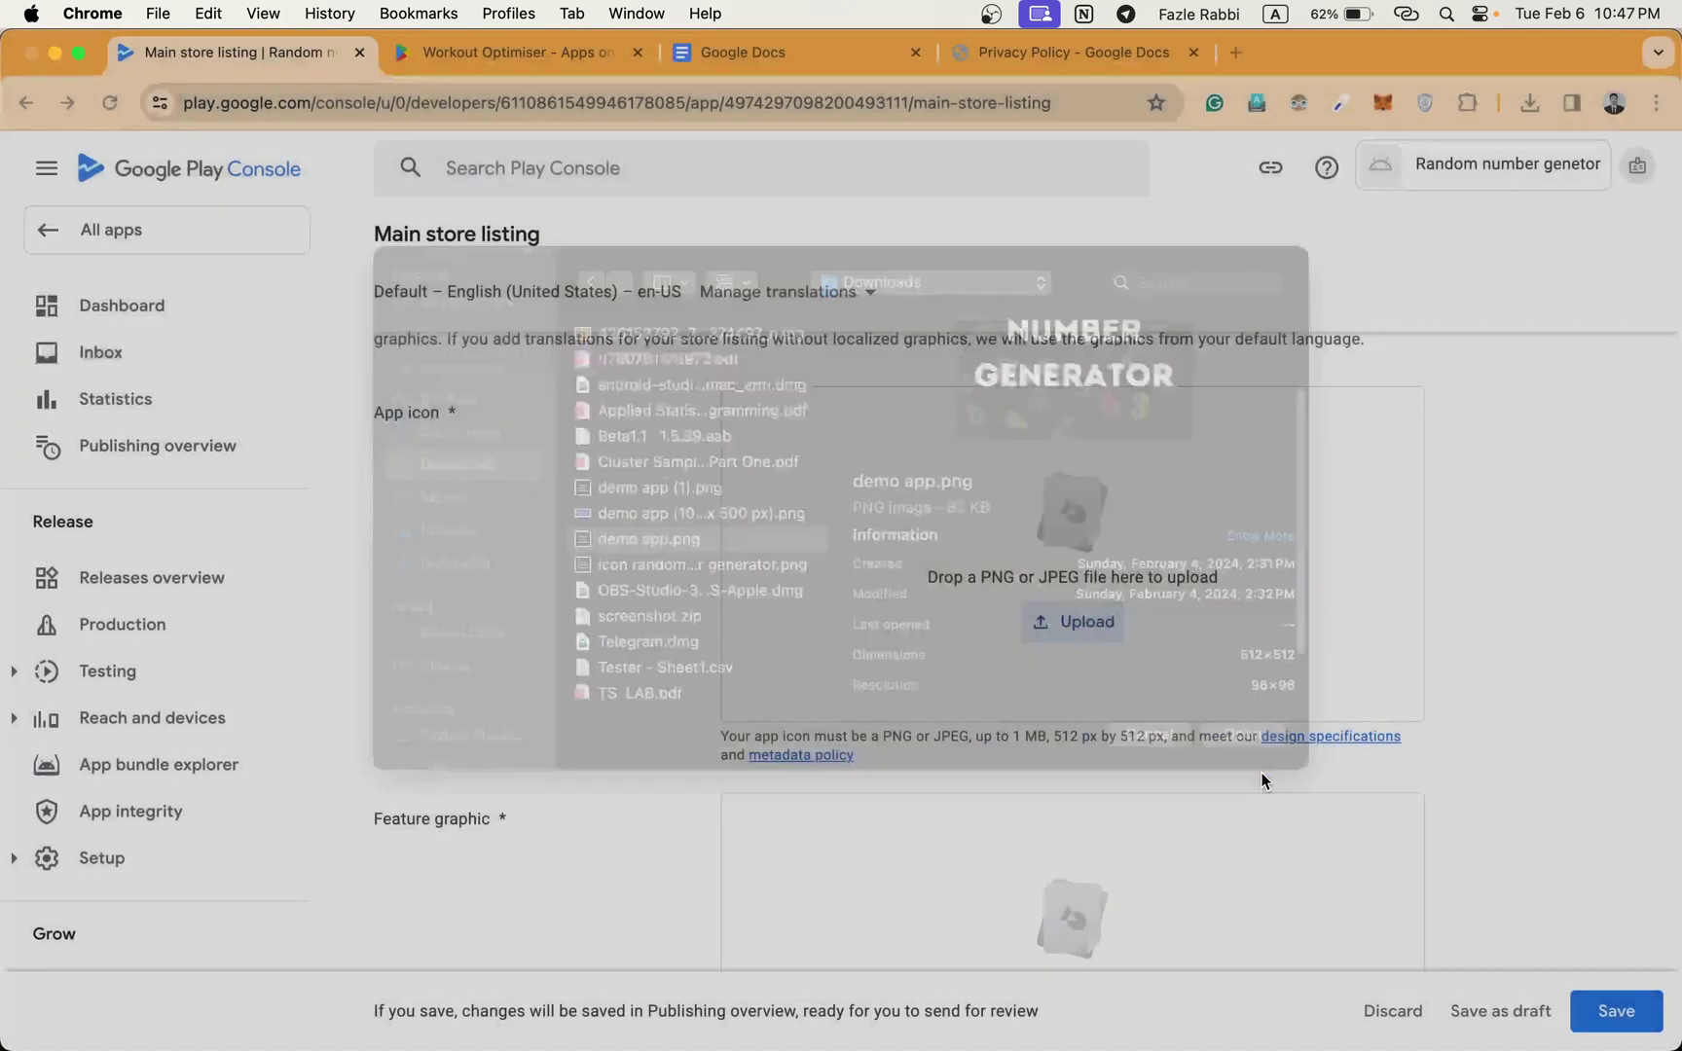
scroll(1022, 706, "down", 2)
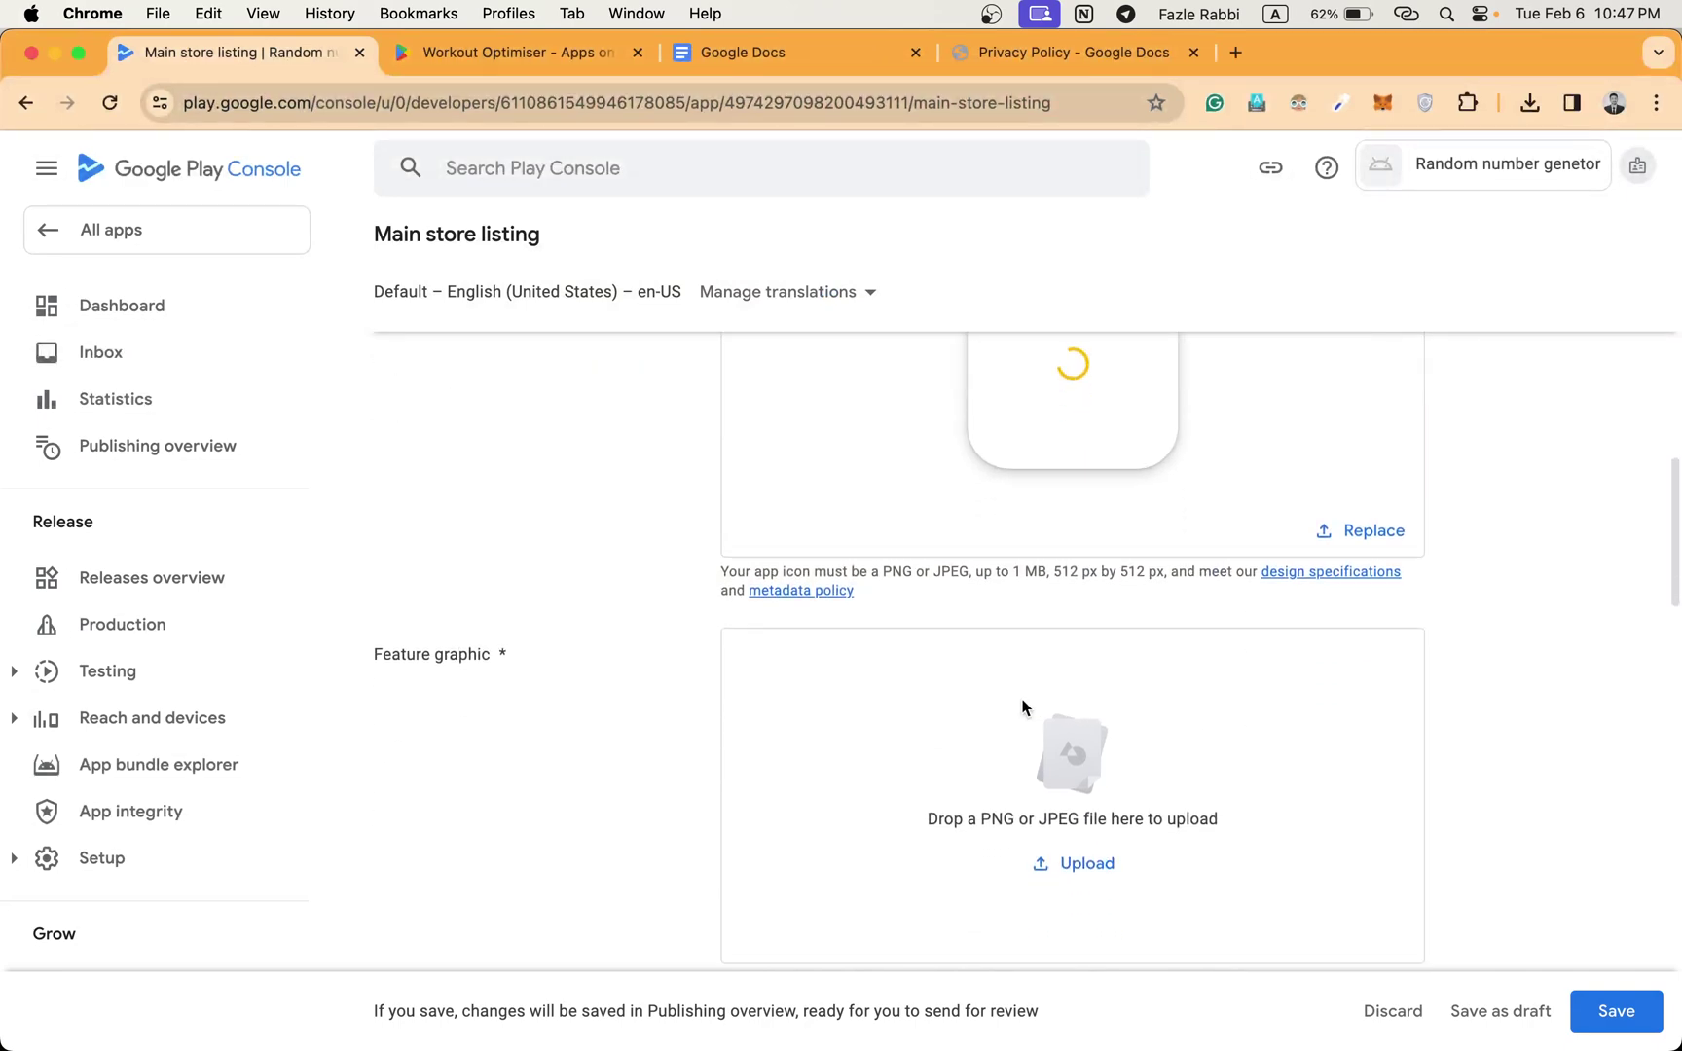
scroll(1022, 705, "down", 3)
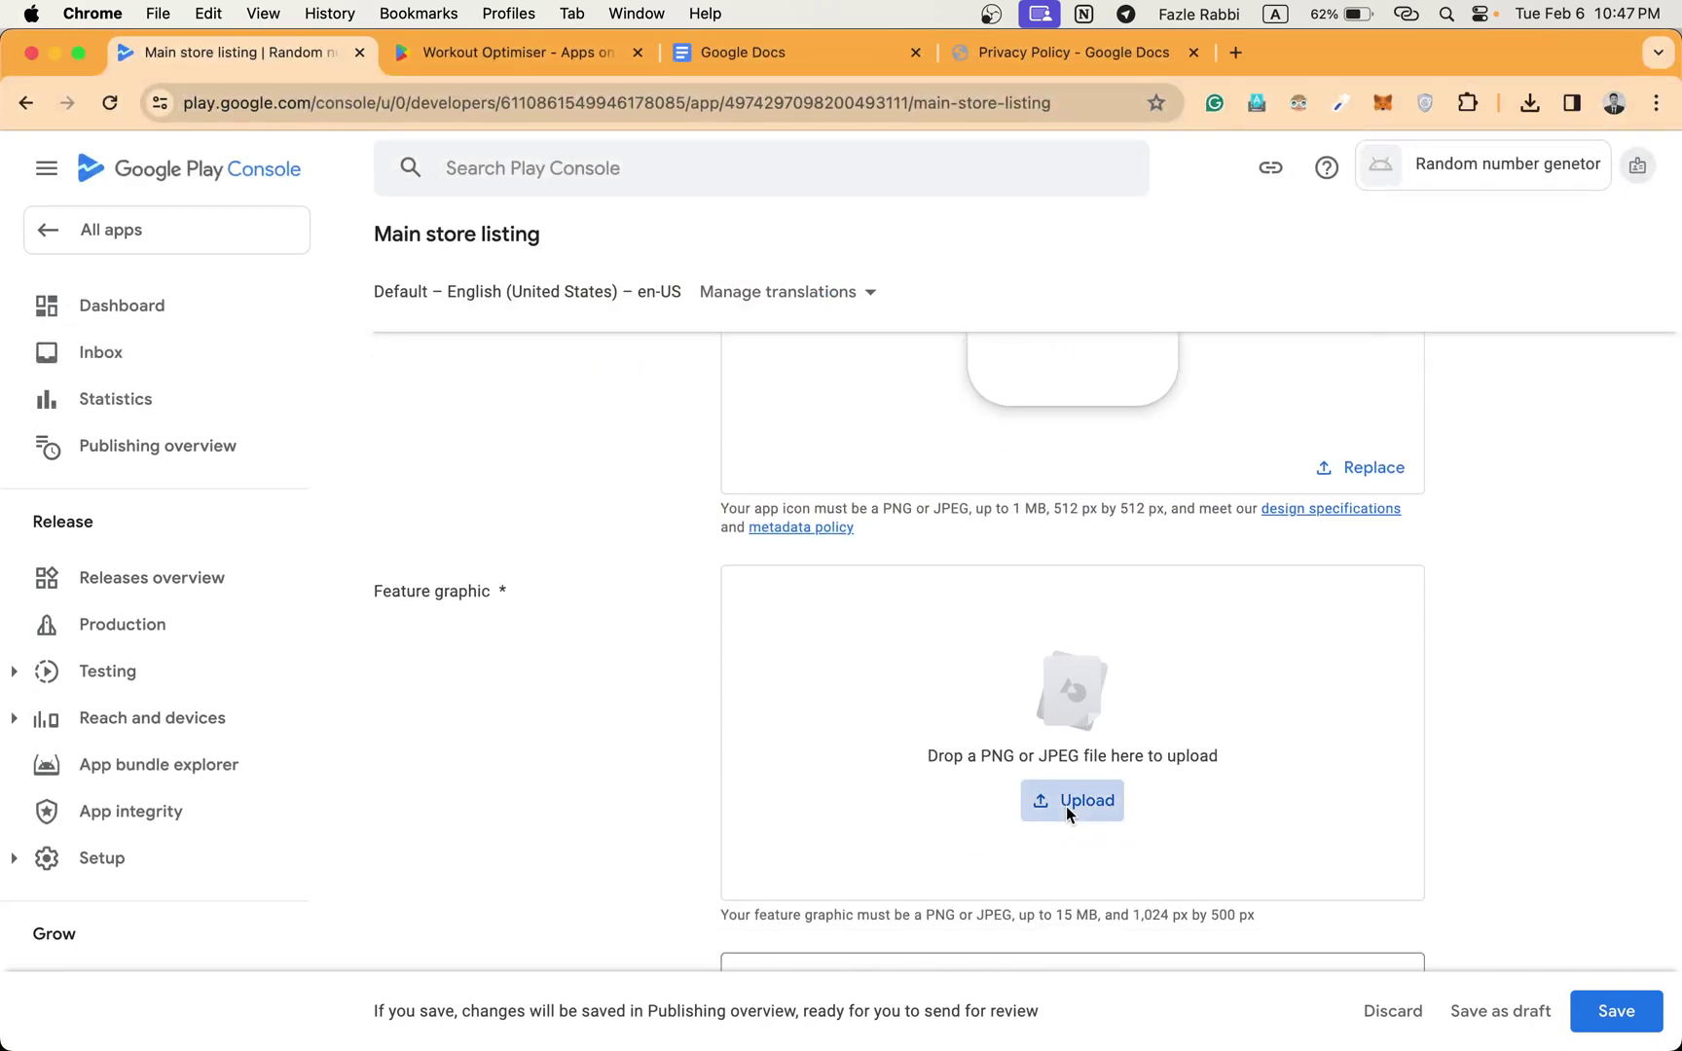
Upload demo app (1024 x 500 px).png from Downloads as the feature graphic.
left_click(1066, 806)
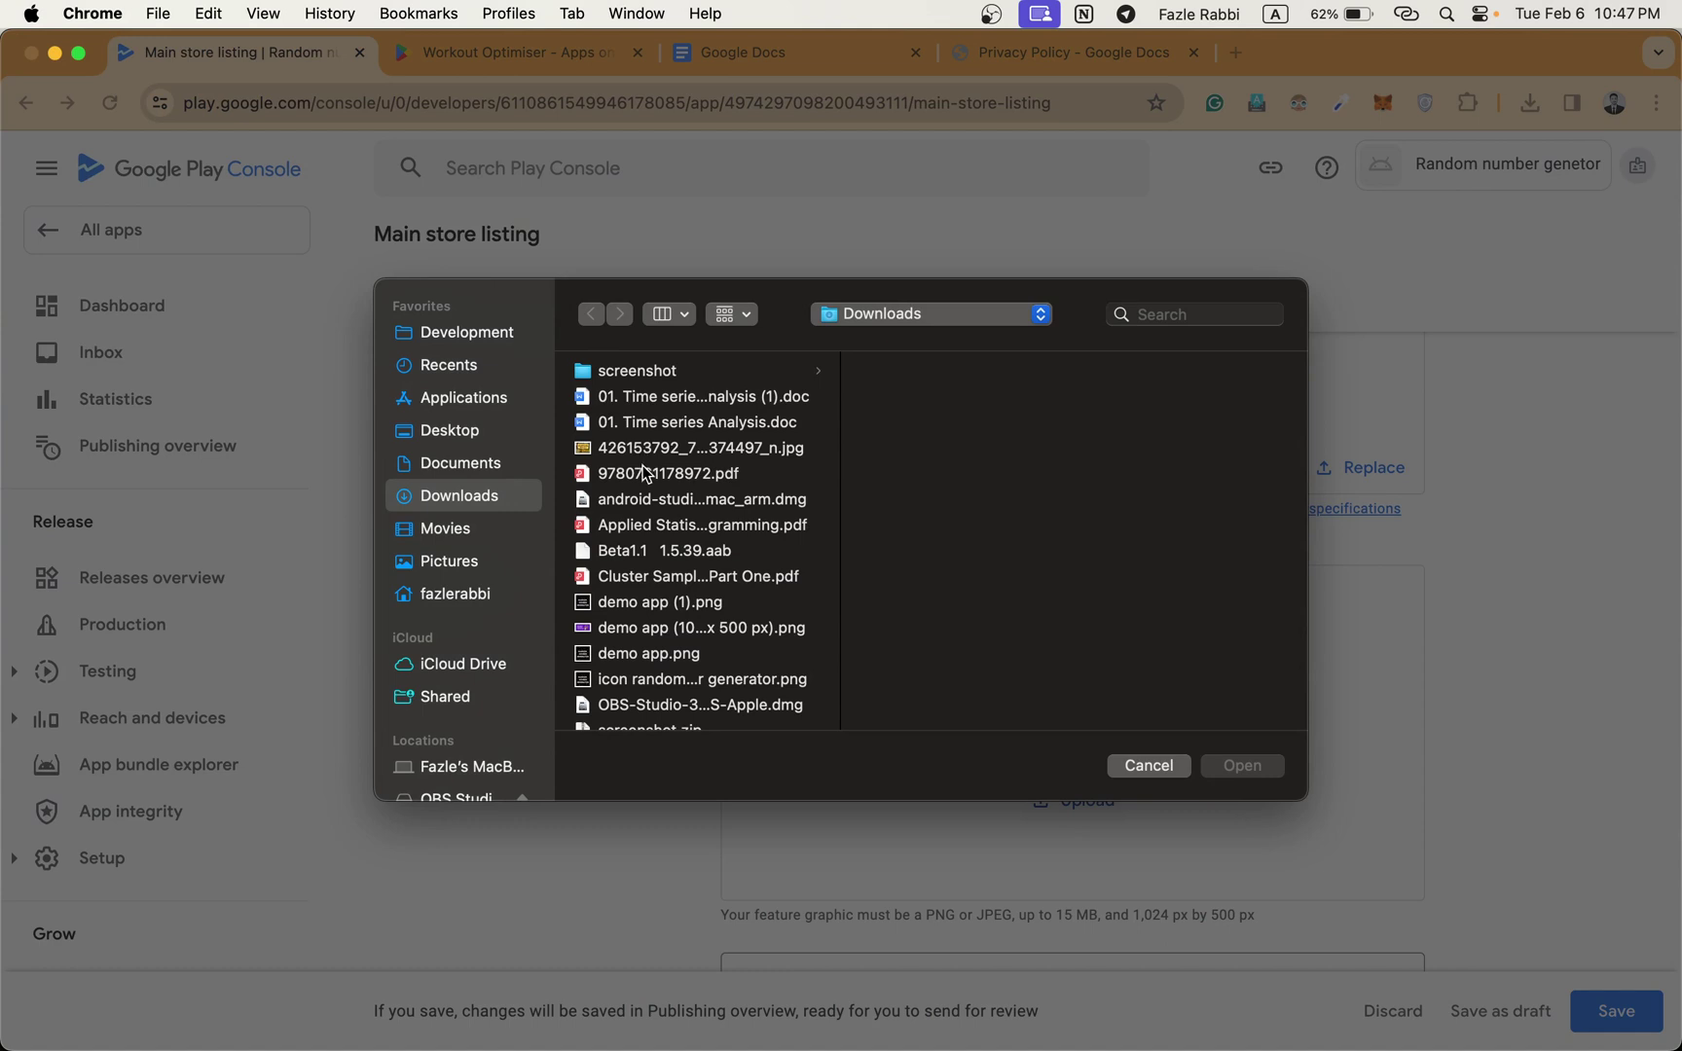
scroll(641, 477, "down", 3)
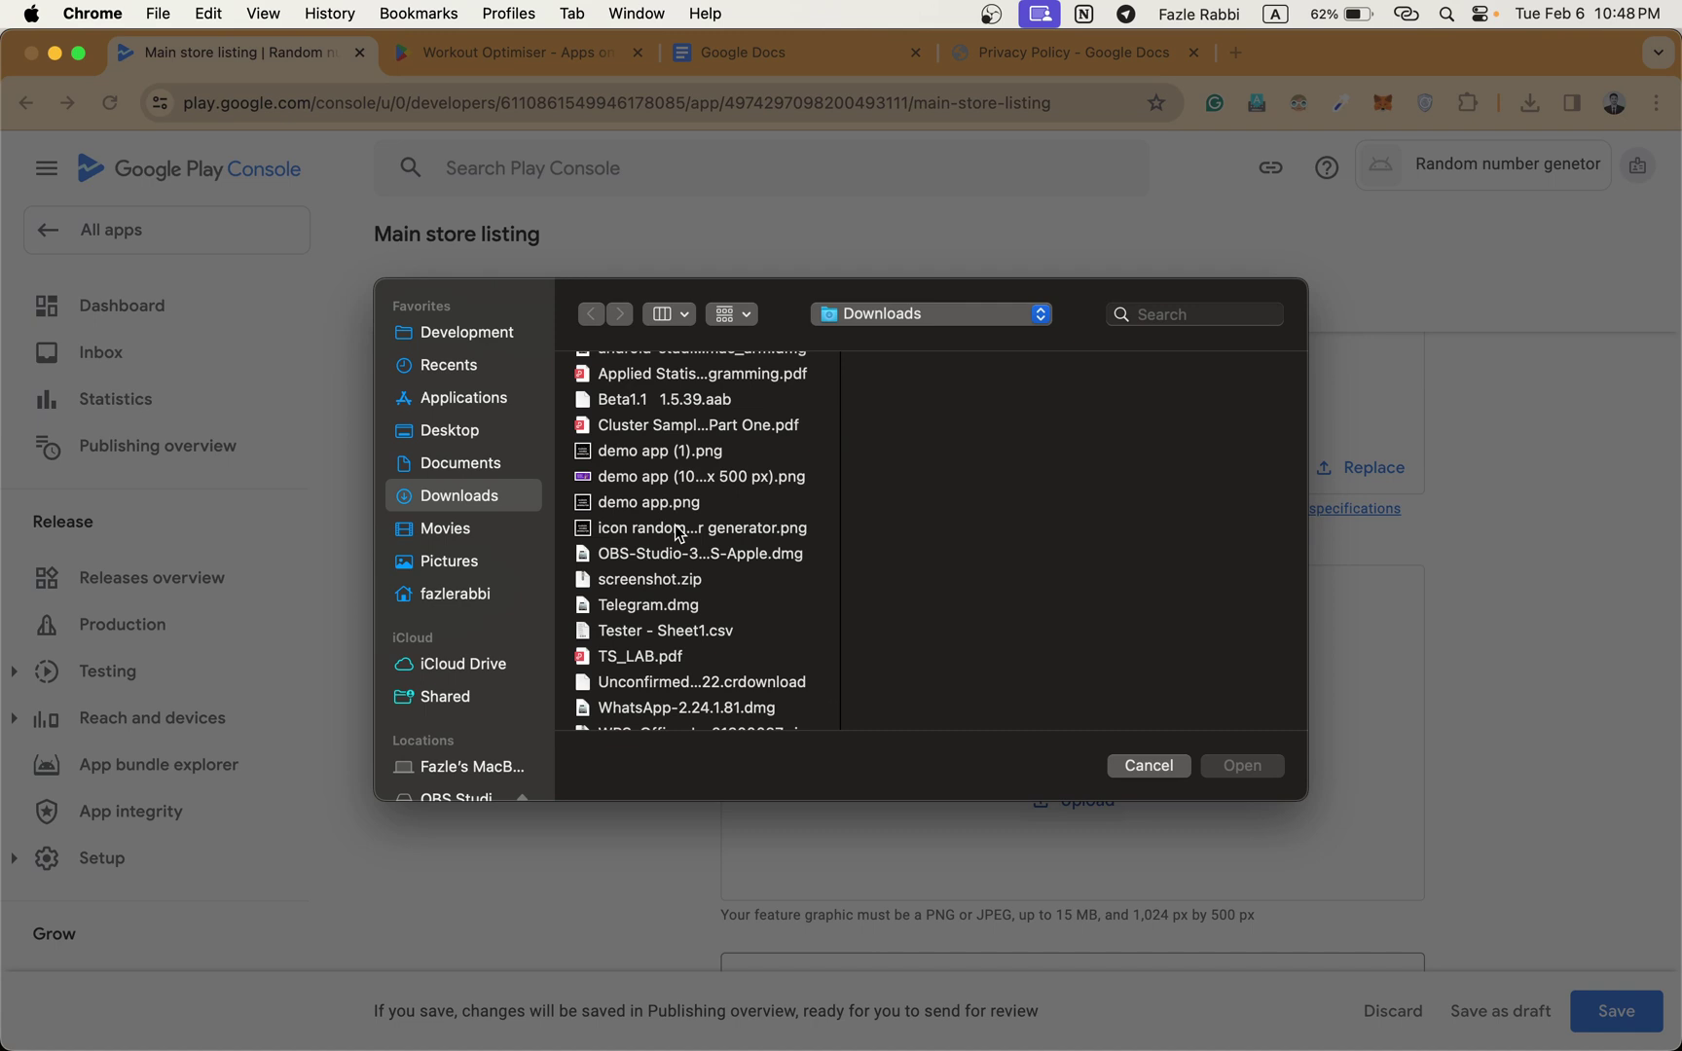
scroll(678, 533, "down", 2)
scroll(678, 532, "up", 3)
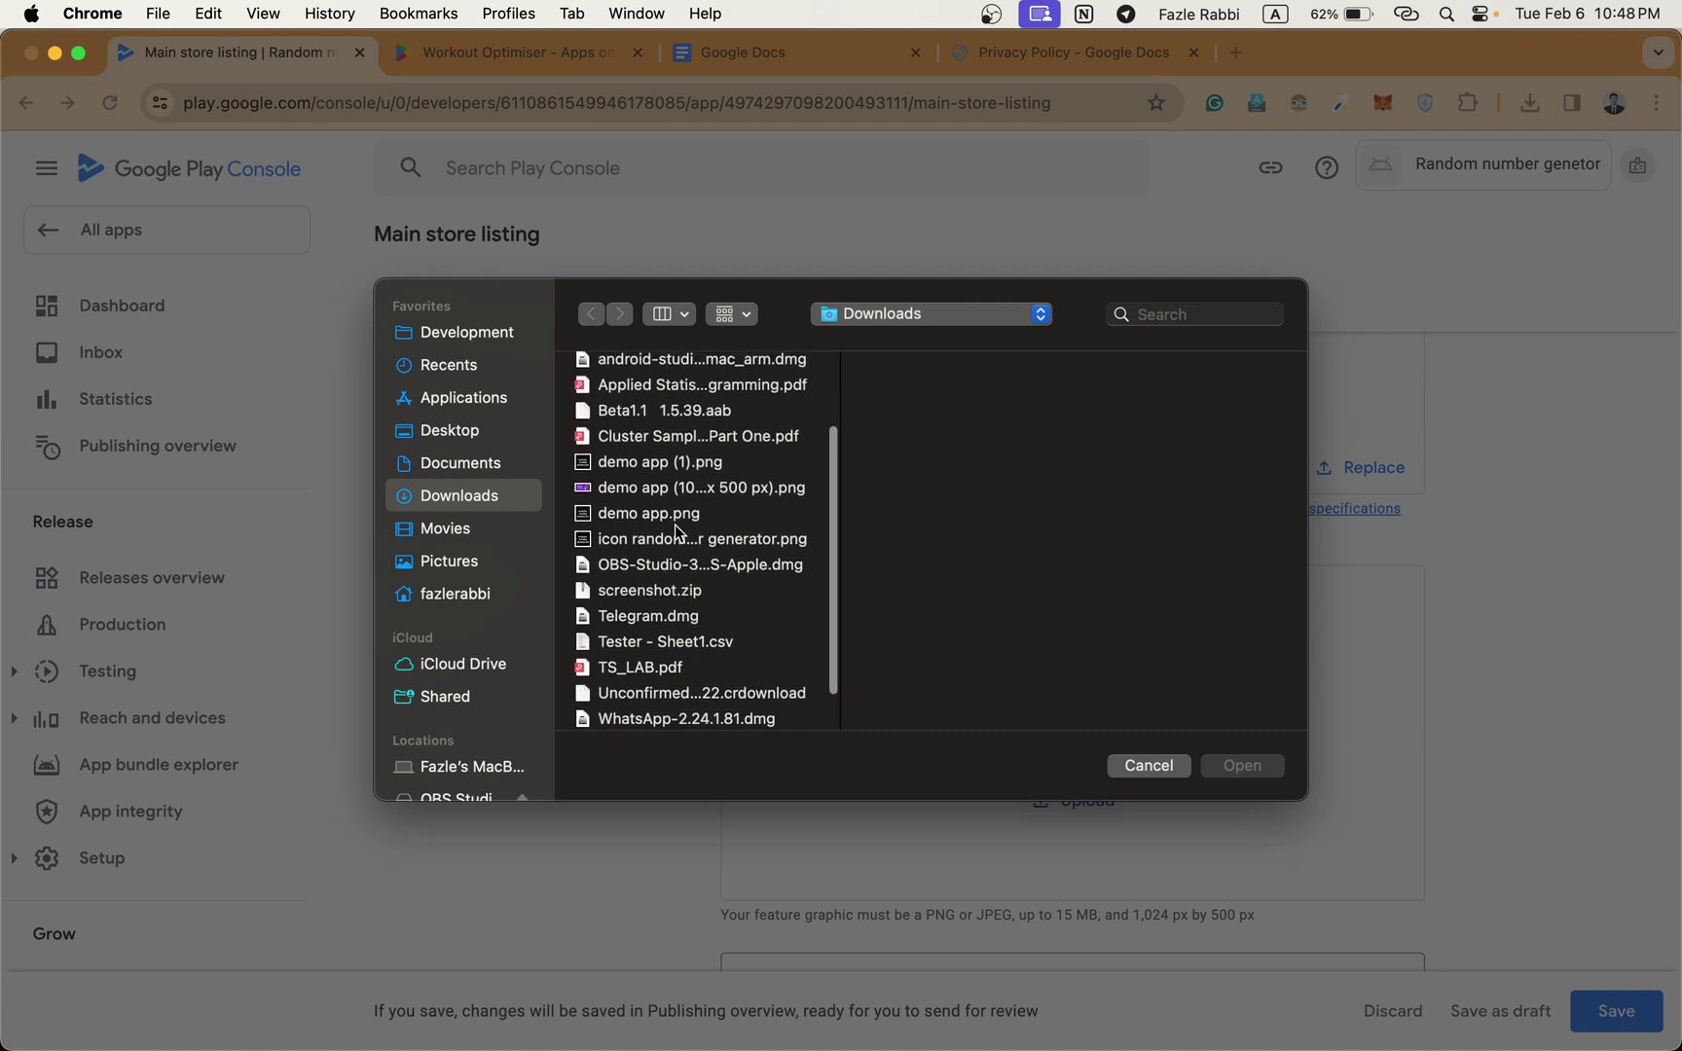
scroll(679, 532, "up", 5)
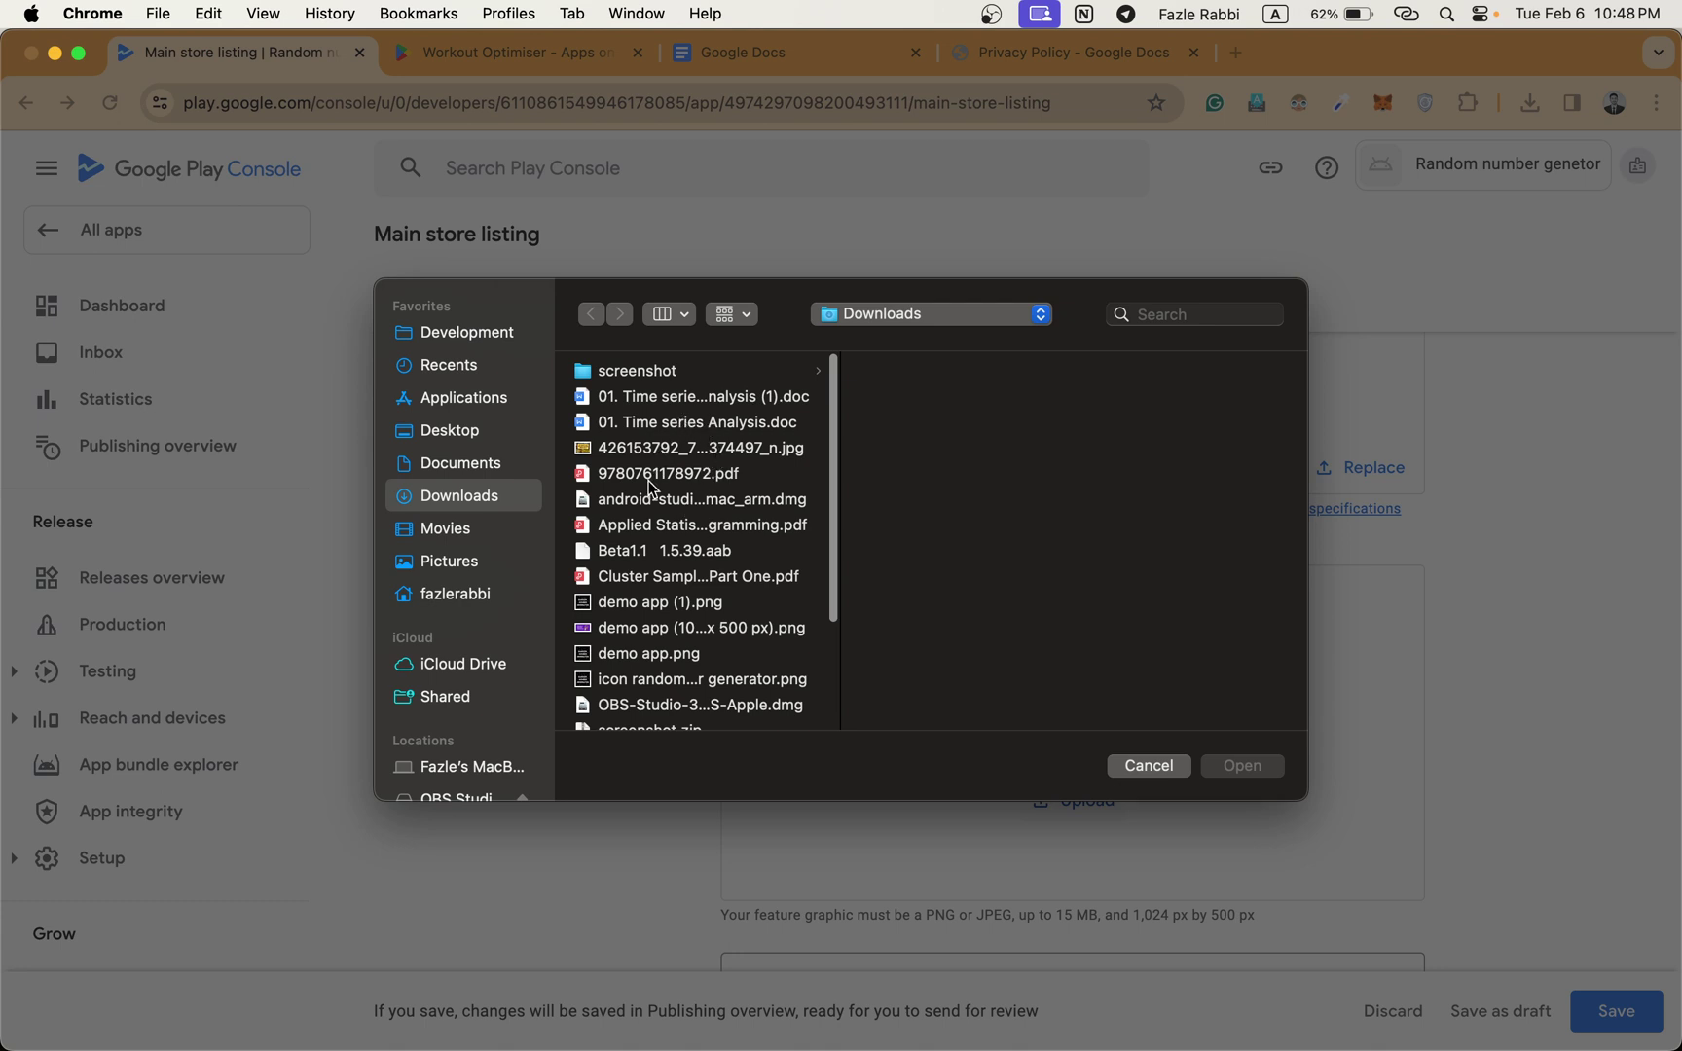
scroll(651, 486, "down", 2)
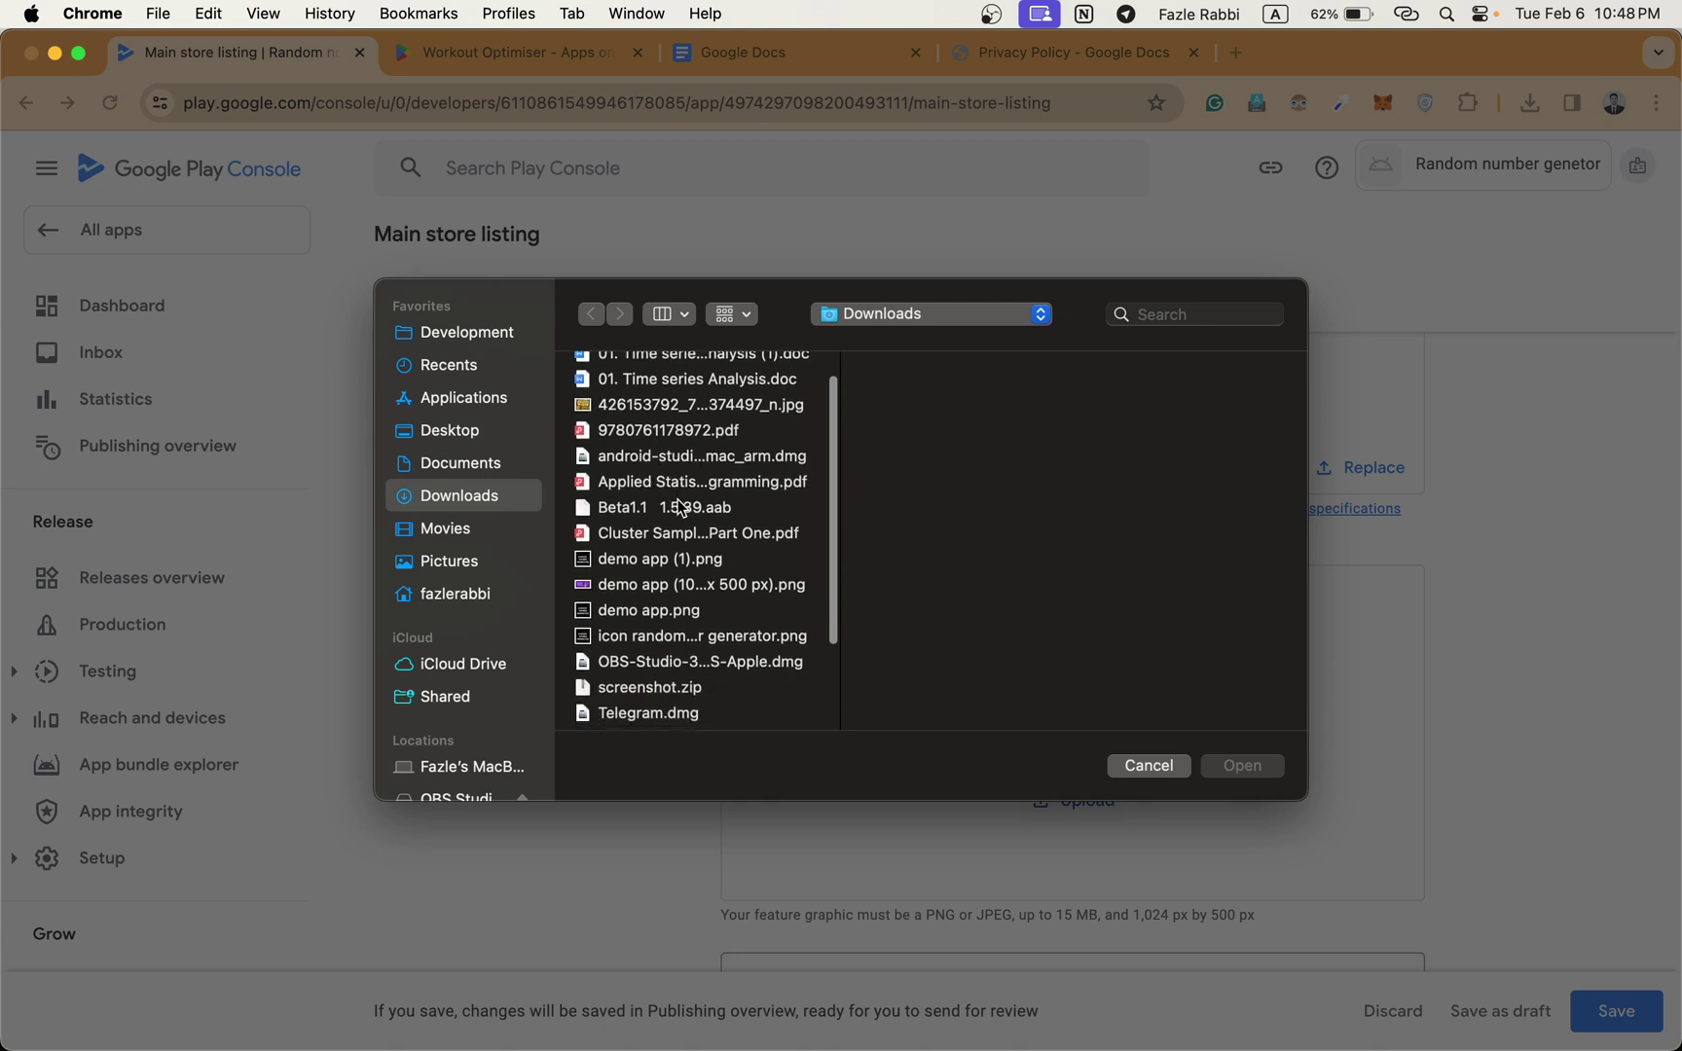
scroll(678, 516, "down", 3)
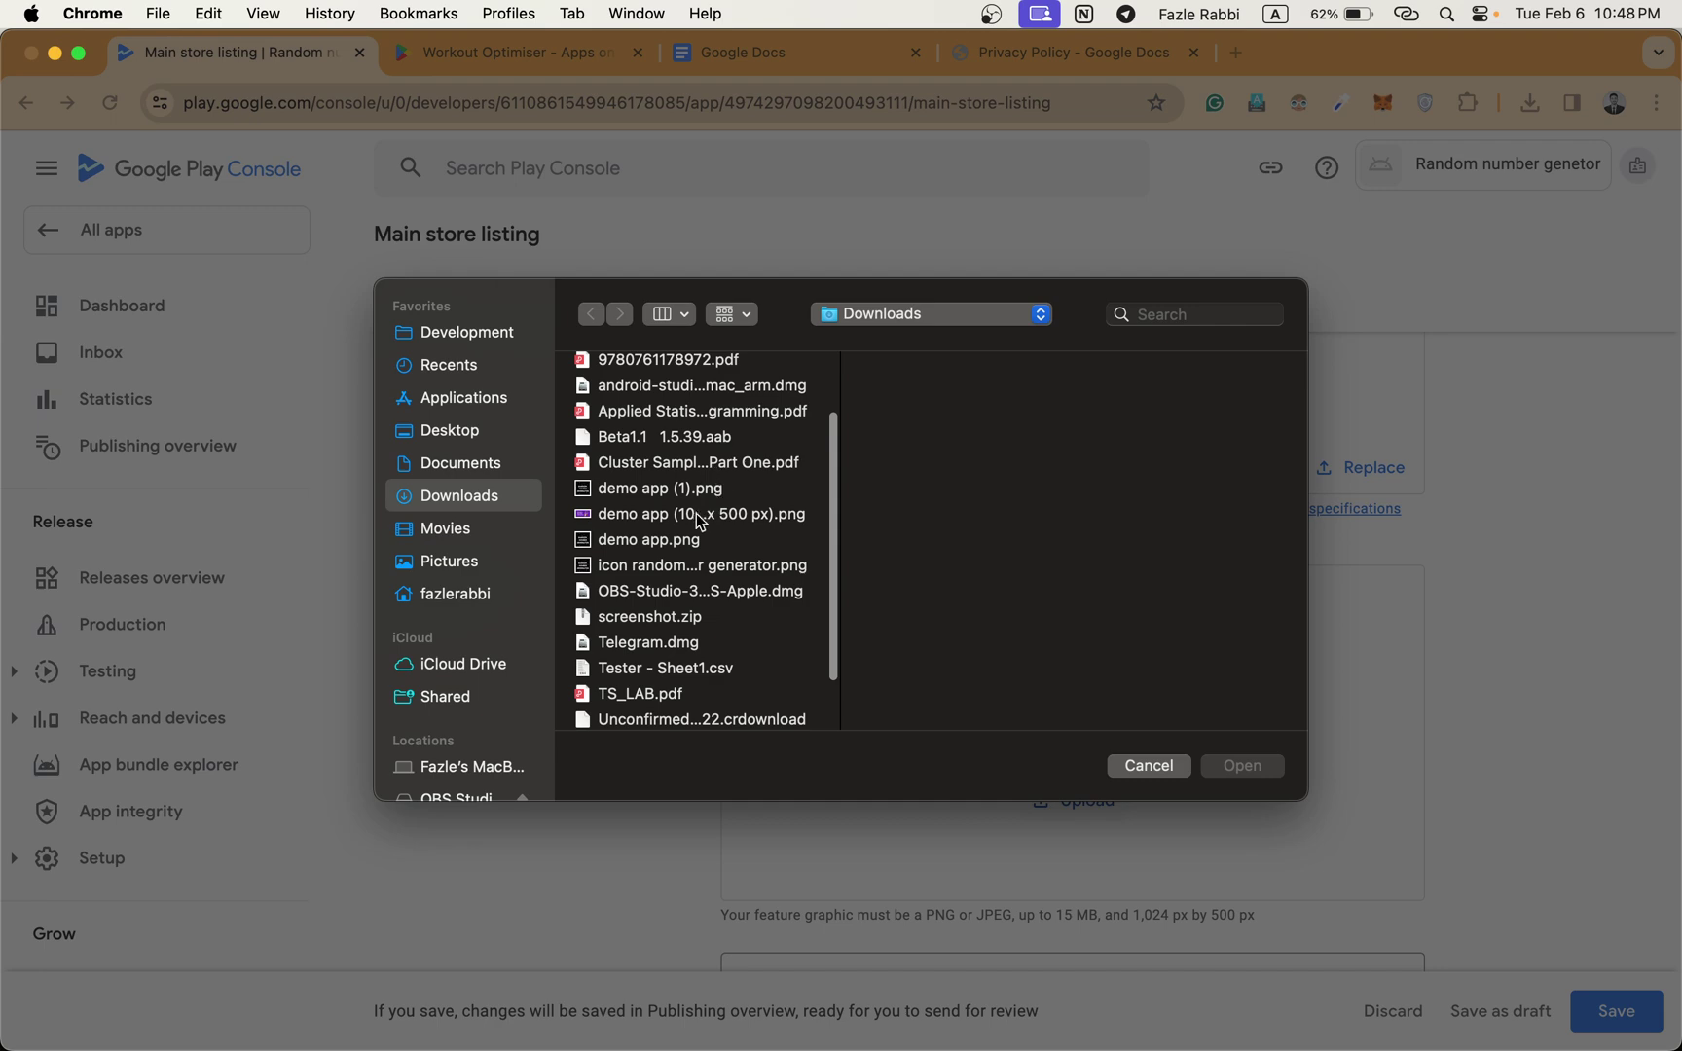
left_click(699, 516)
key("space")
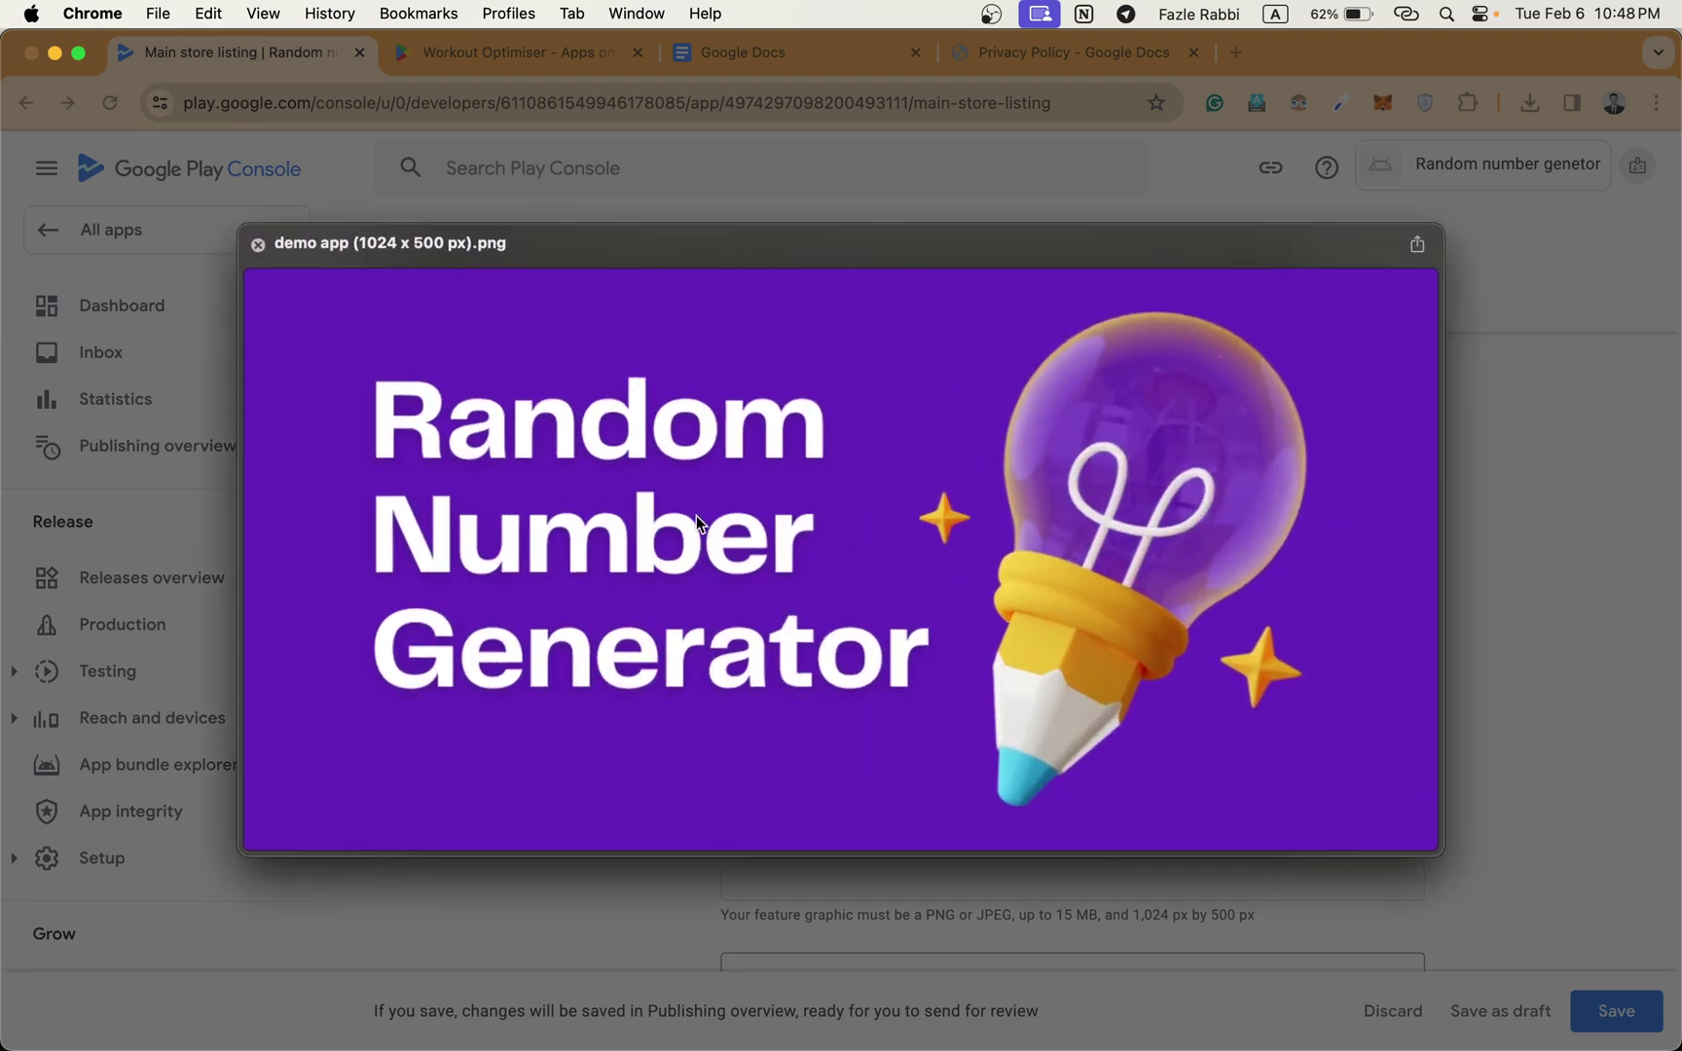
key("space")
left_click(1242, 767)
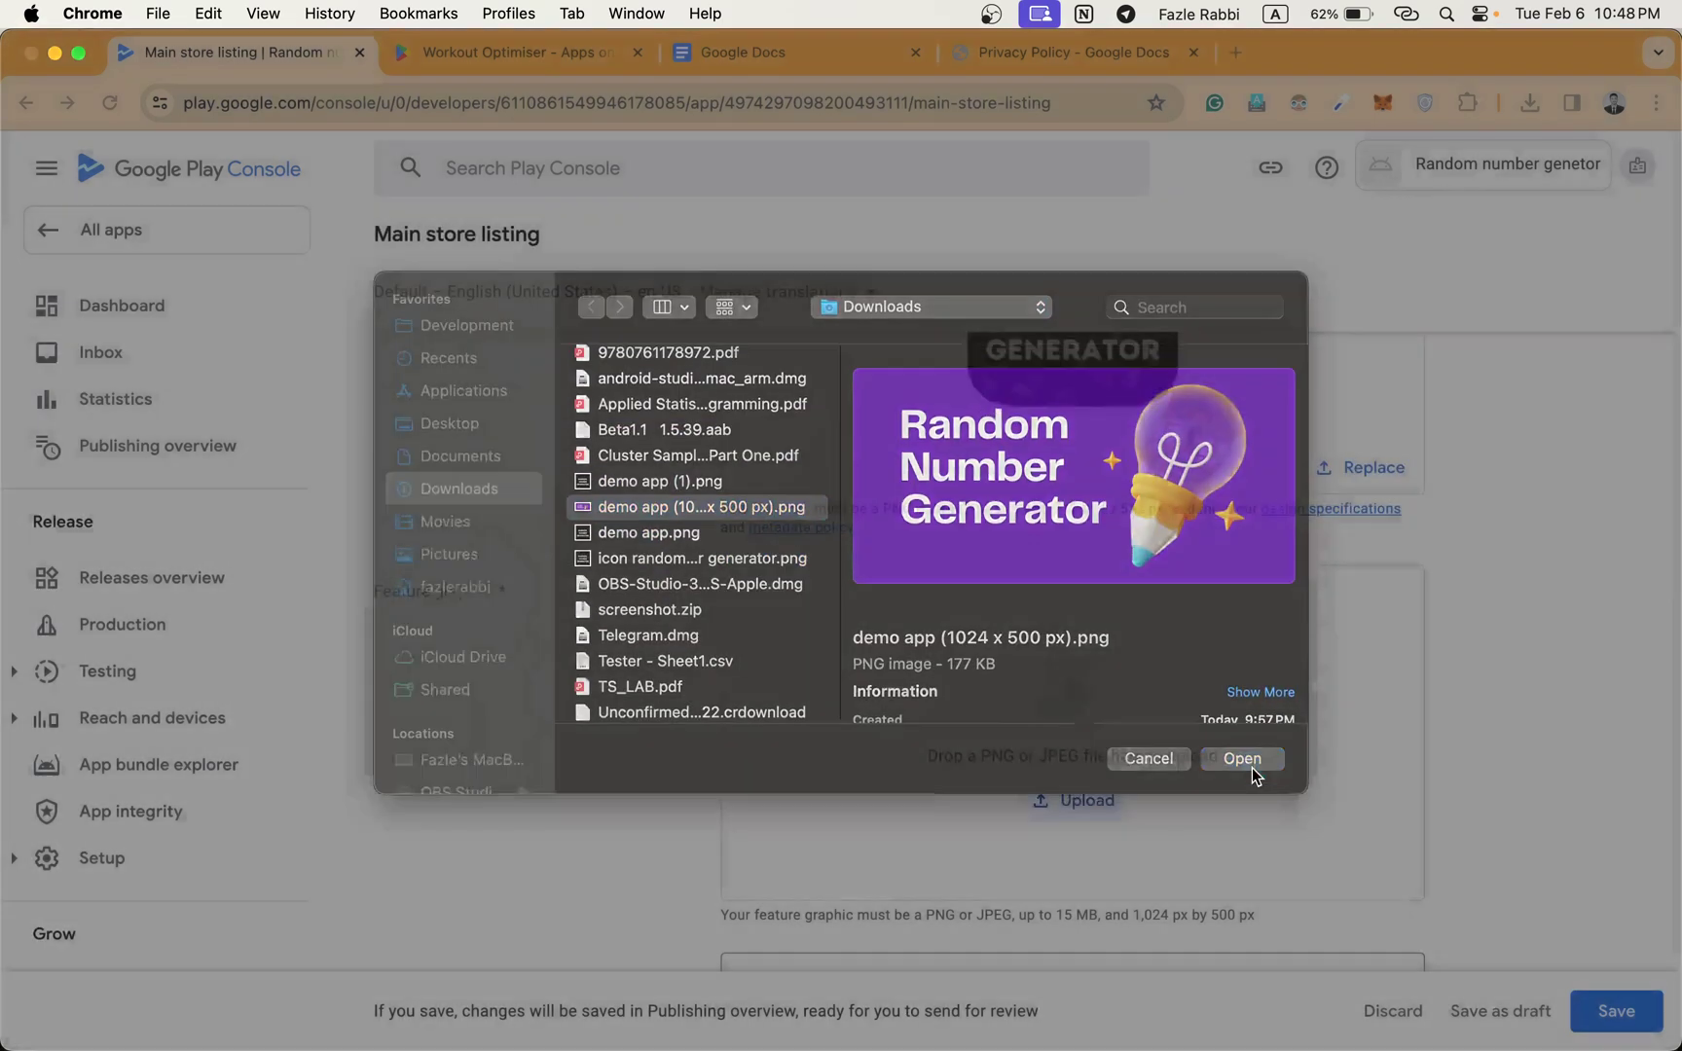
scroll(1305, 736, "down", 4)
scroll(1305, 735, "down", 4)
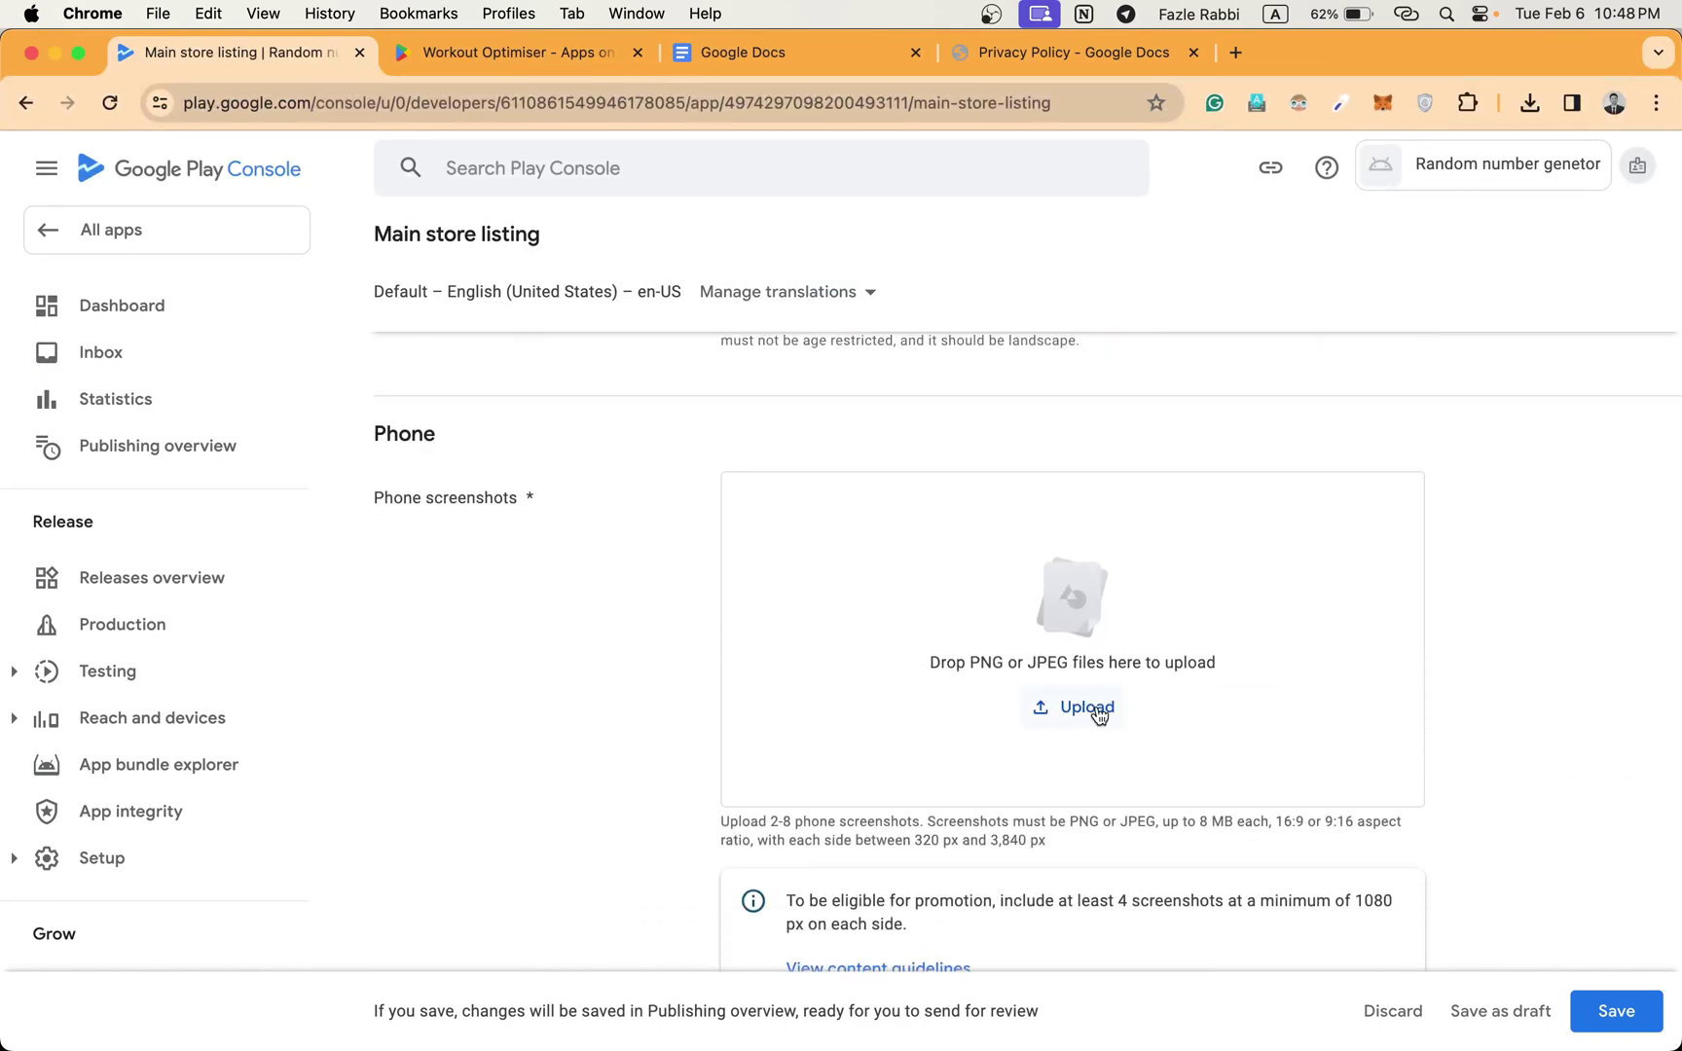
Upload 1.png, 2.png and 3.png as the phone screenshots.
left_click(1096, 707)
left_click(691, 374)
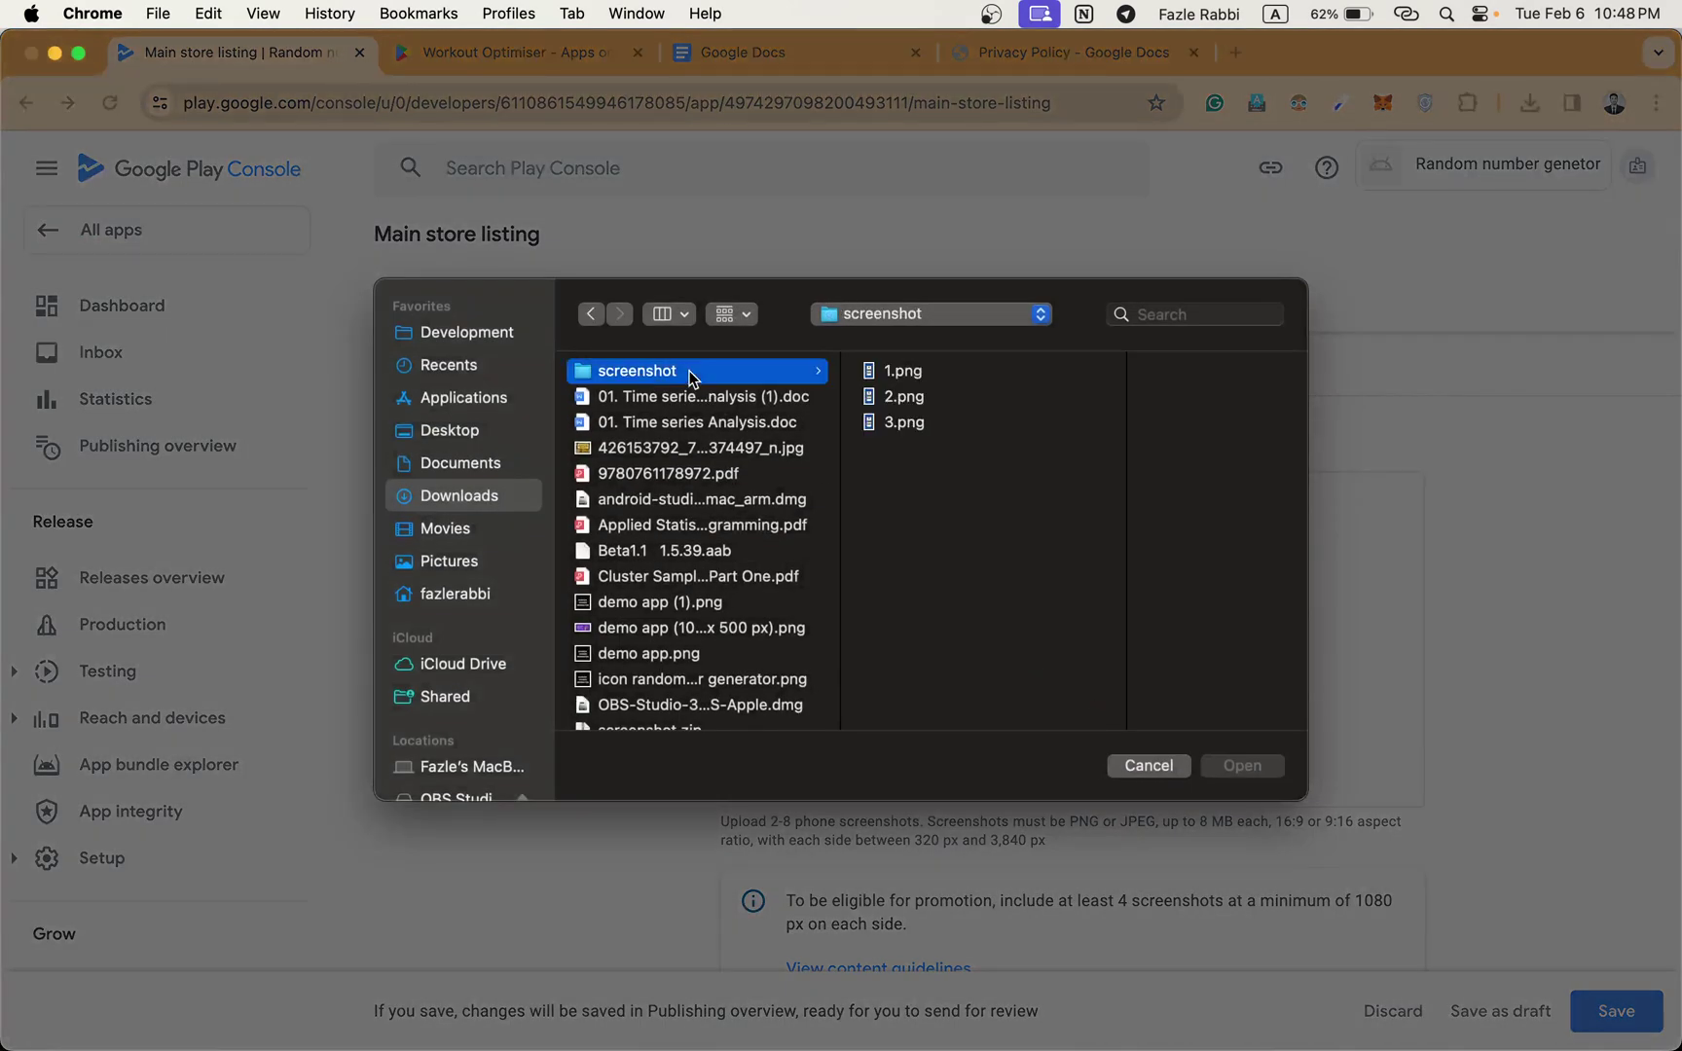
left_click_drag(903, 495, 950, 375)
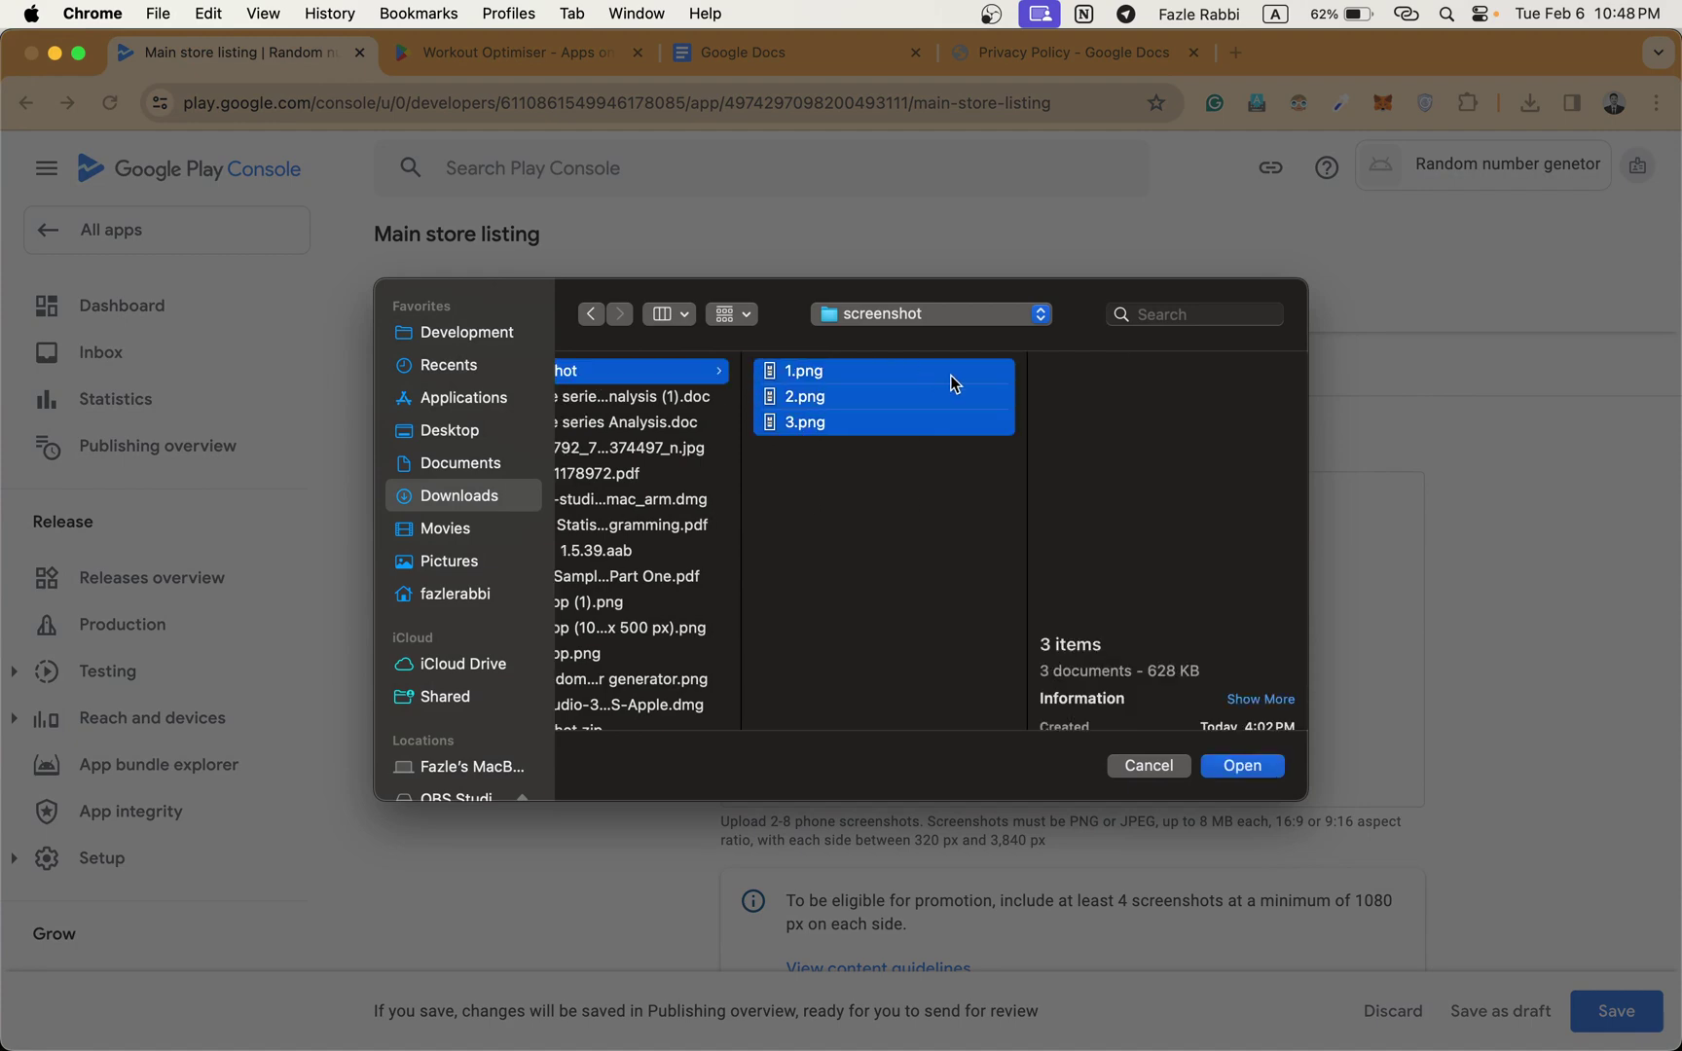
left_click(1235, 768)
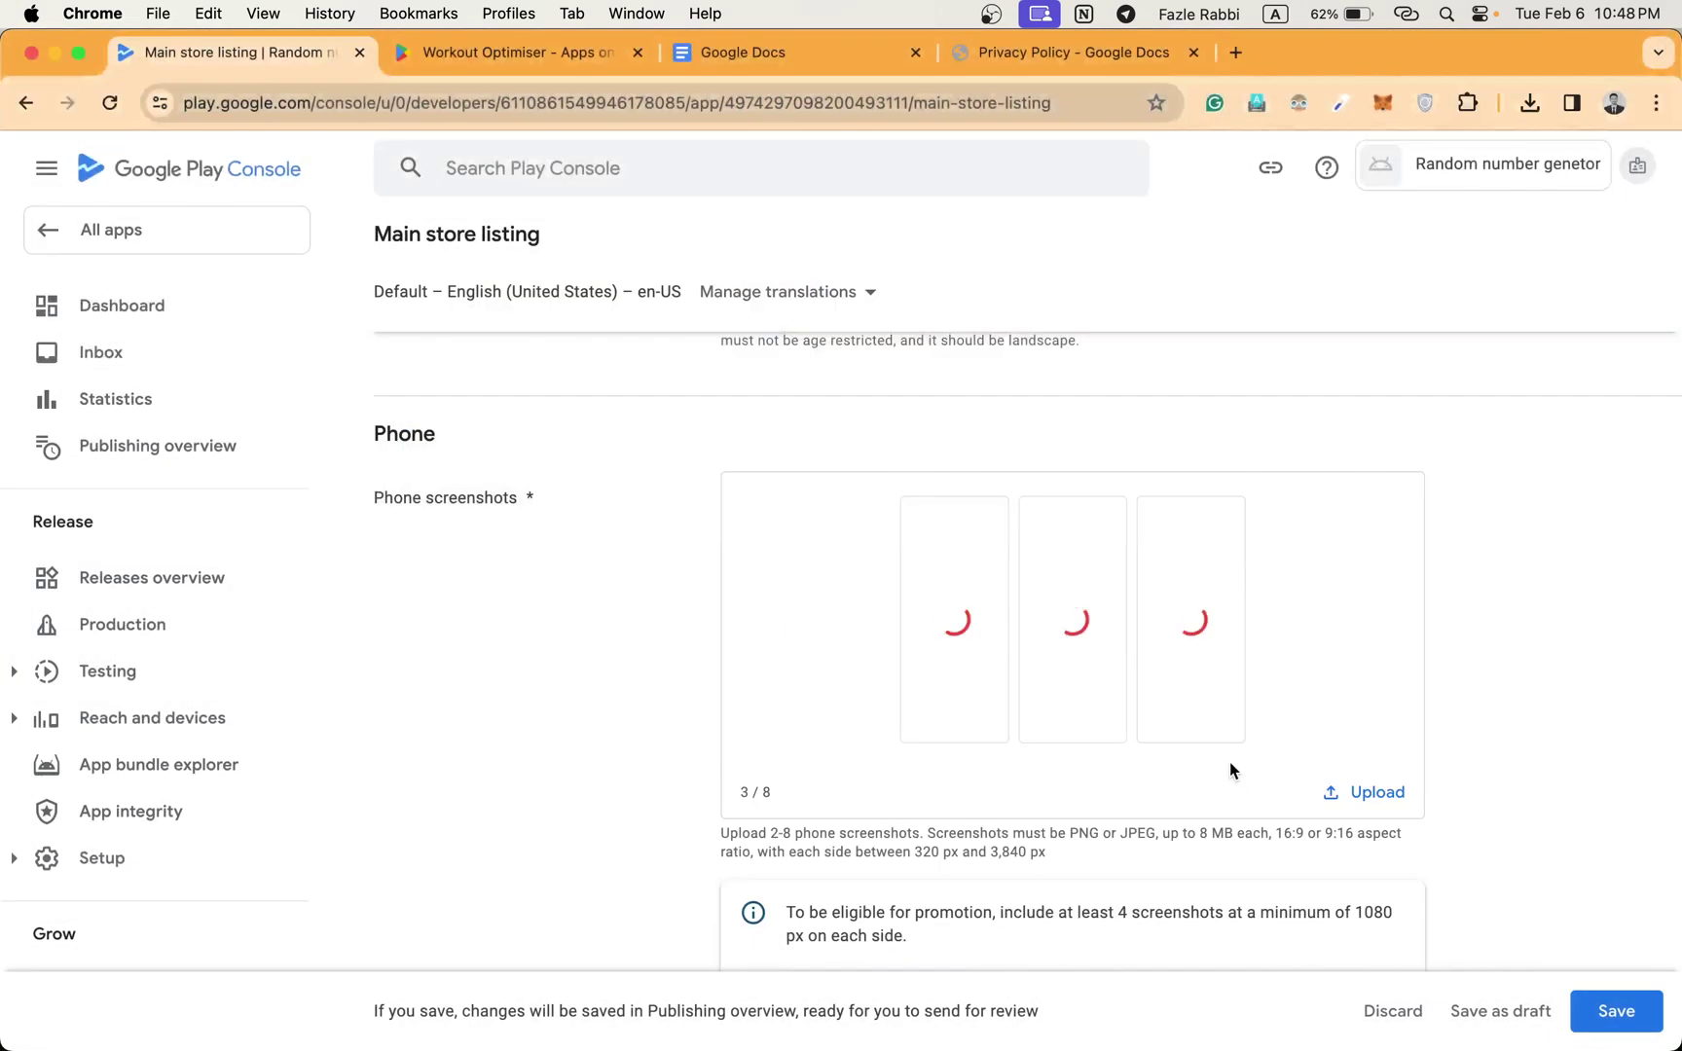
scroll(1228, 740, "down", 2)
scroll(1227, 741, "up", 6)
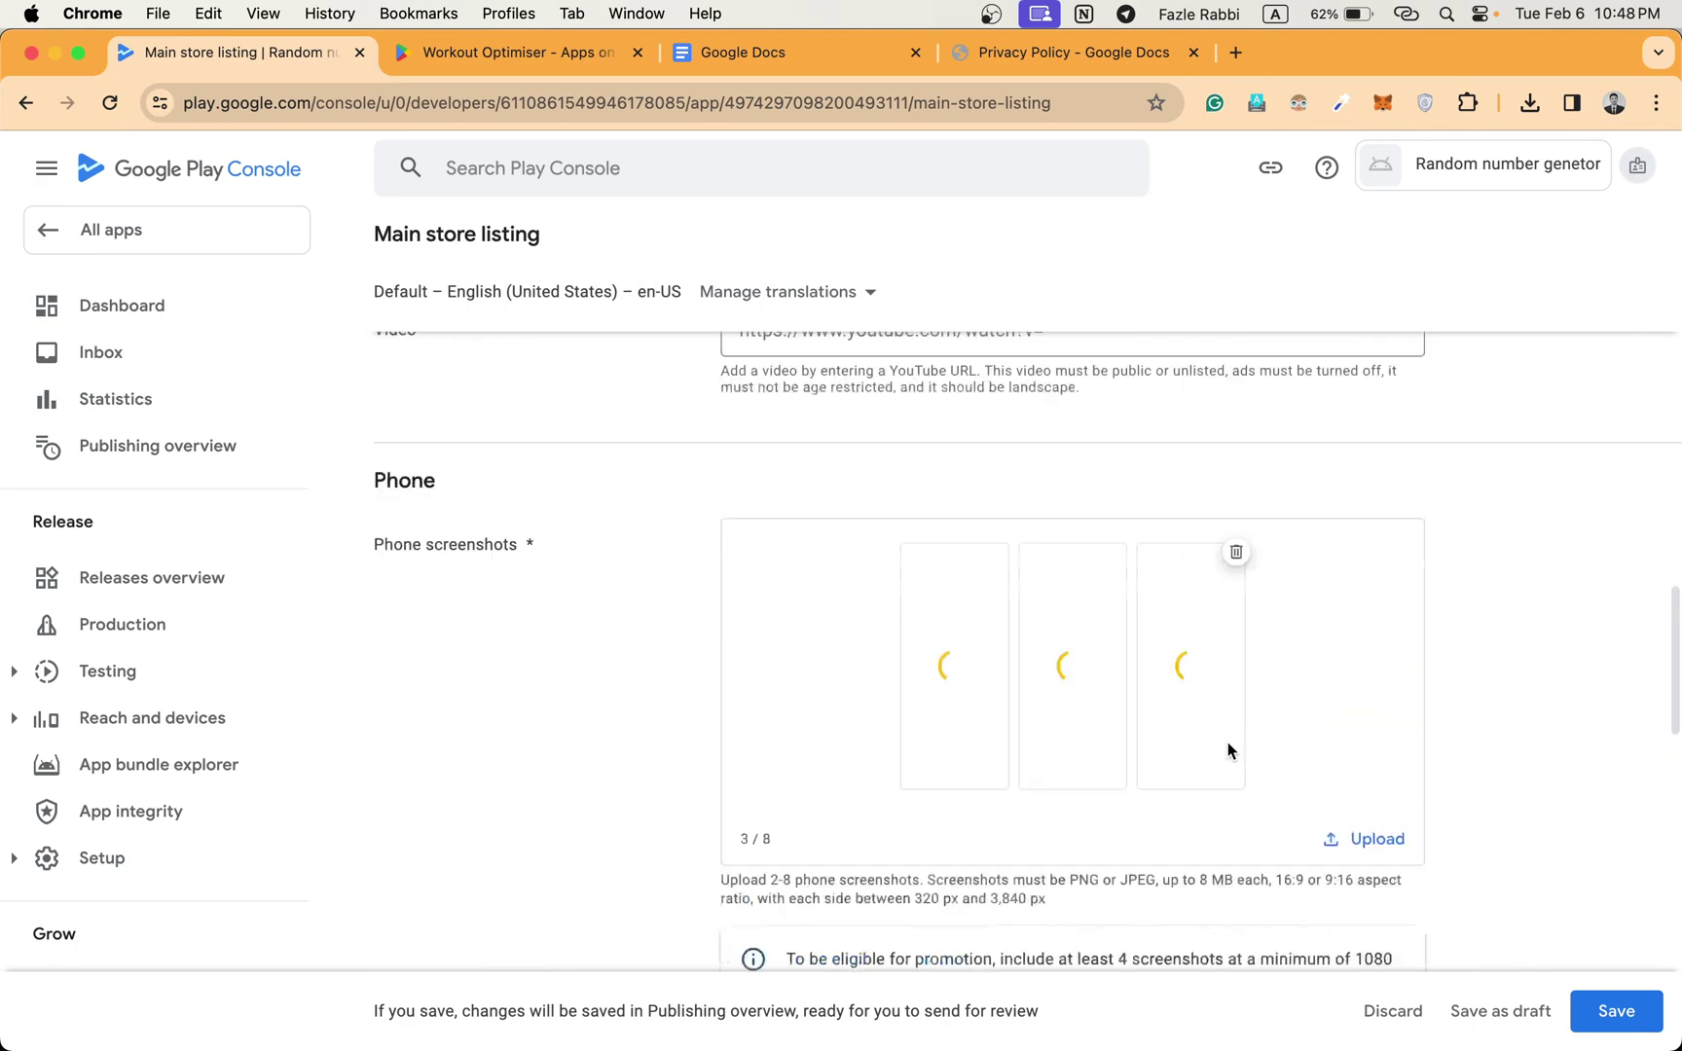
scroll(1227, 740, "down", 7)
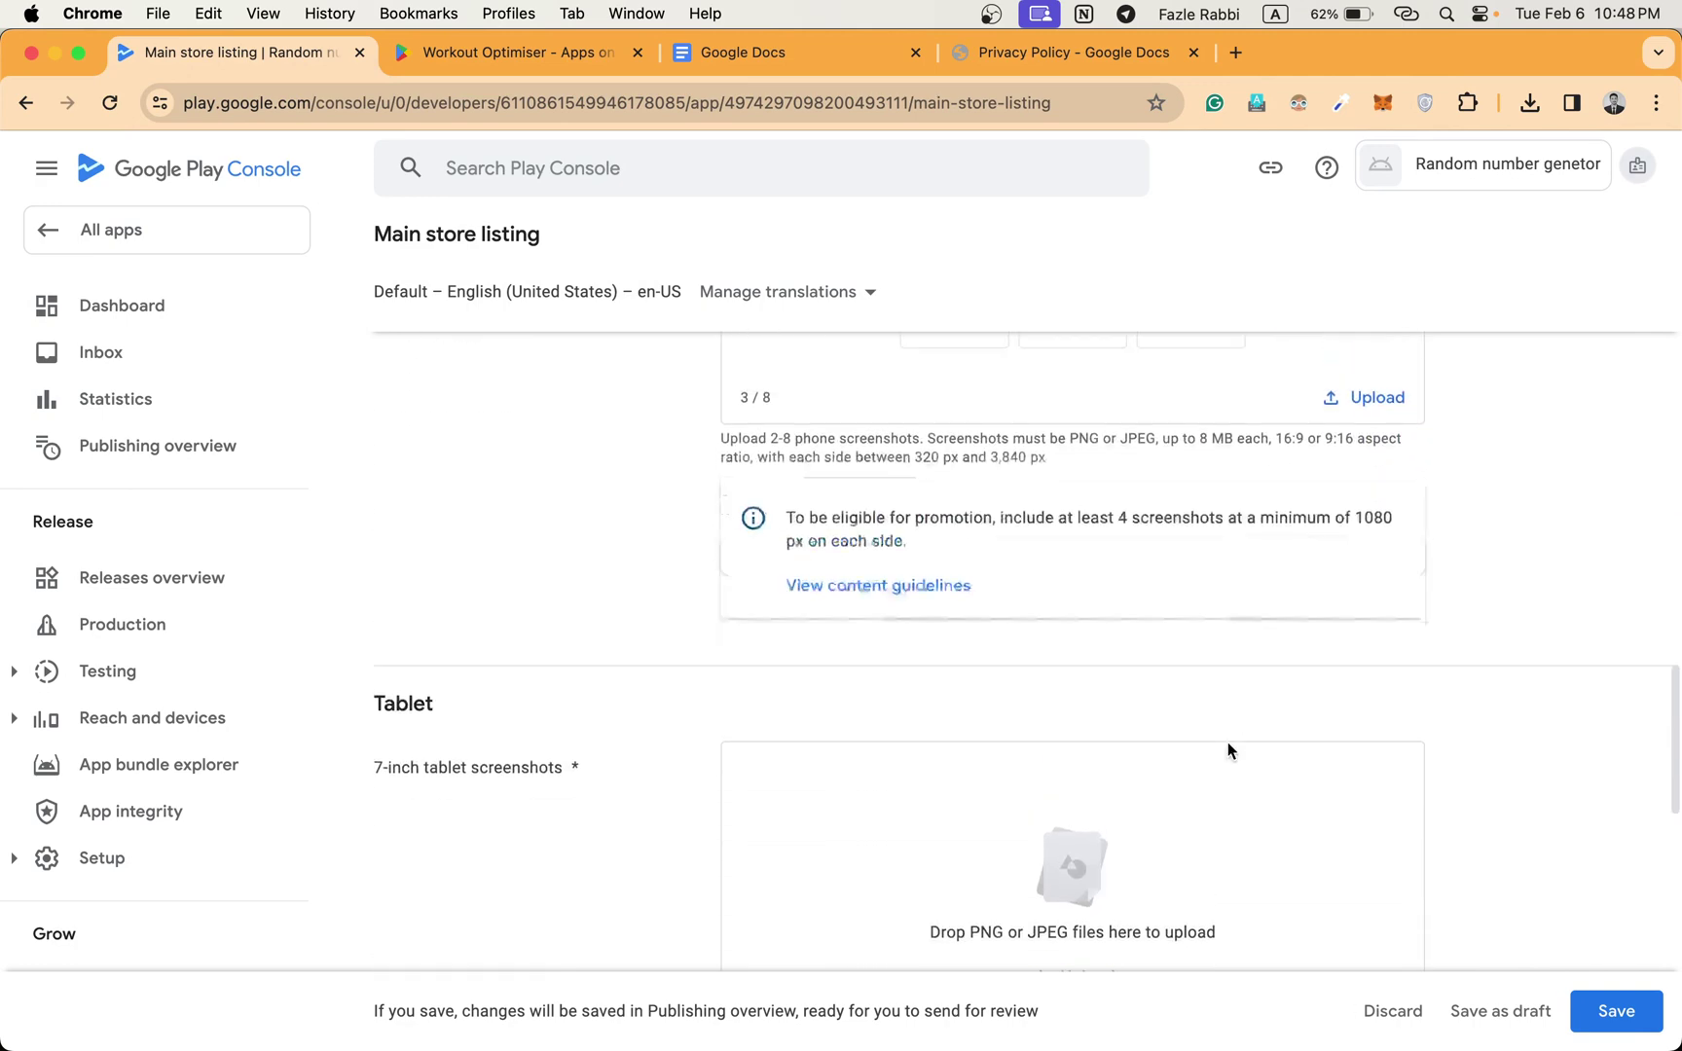
scroll(1227, 741, "up", 5)
scroll(1228, 743, "down", 8)
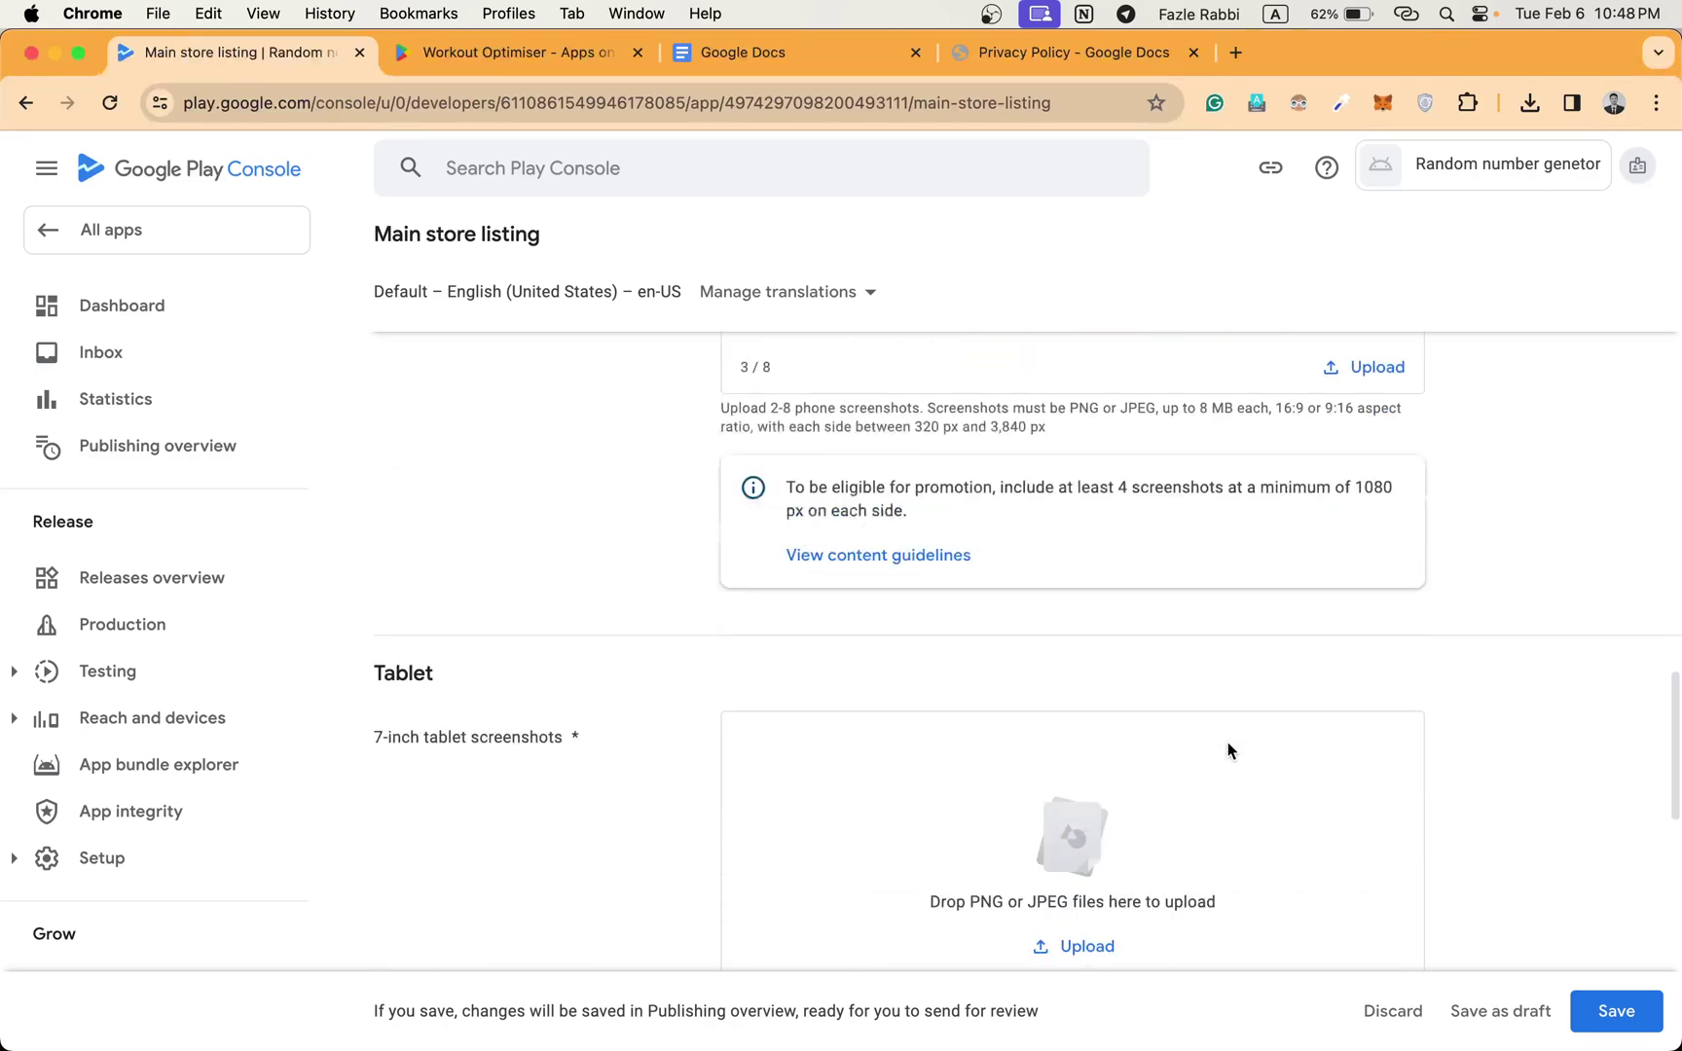
Upload the same three images as the 7-inch tablet screenshots.
left_click(1078, 682)
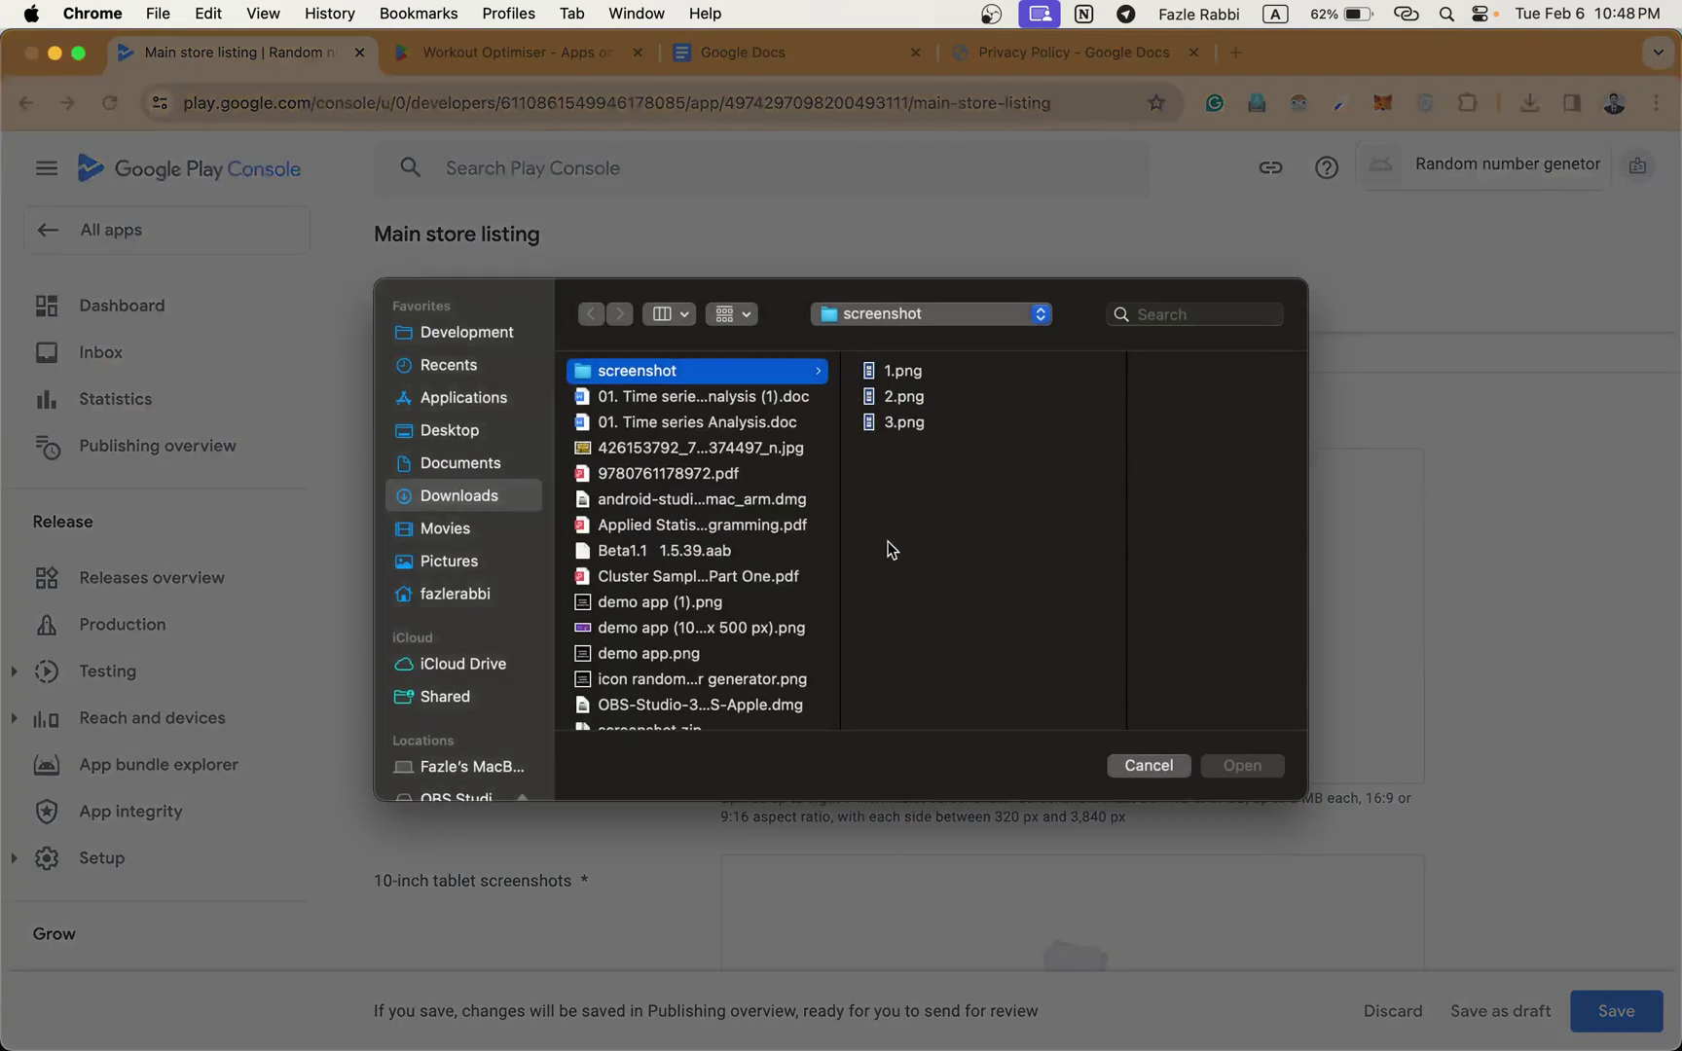
left_click_drag(871, 478, 972, 372)
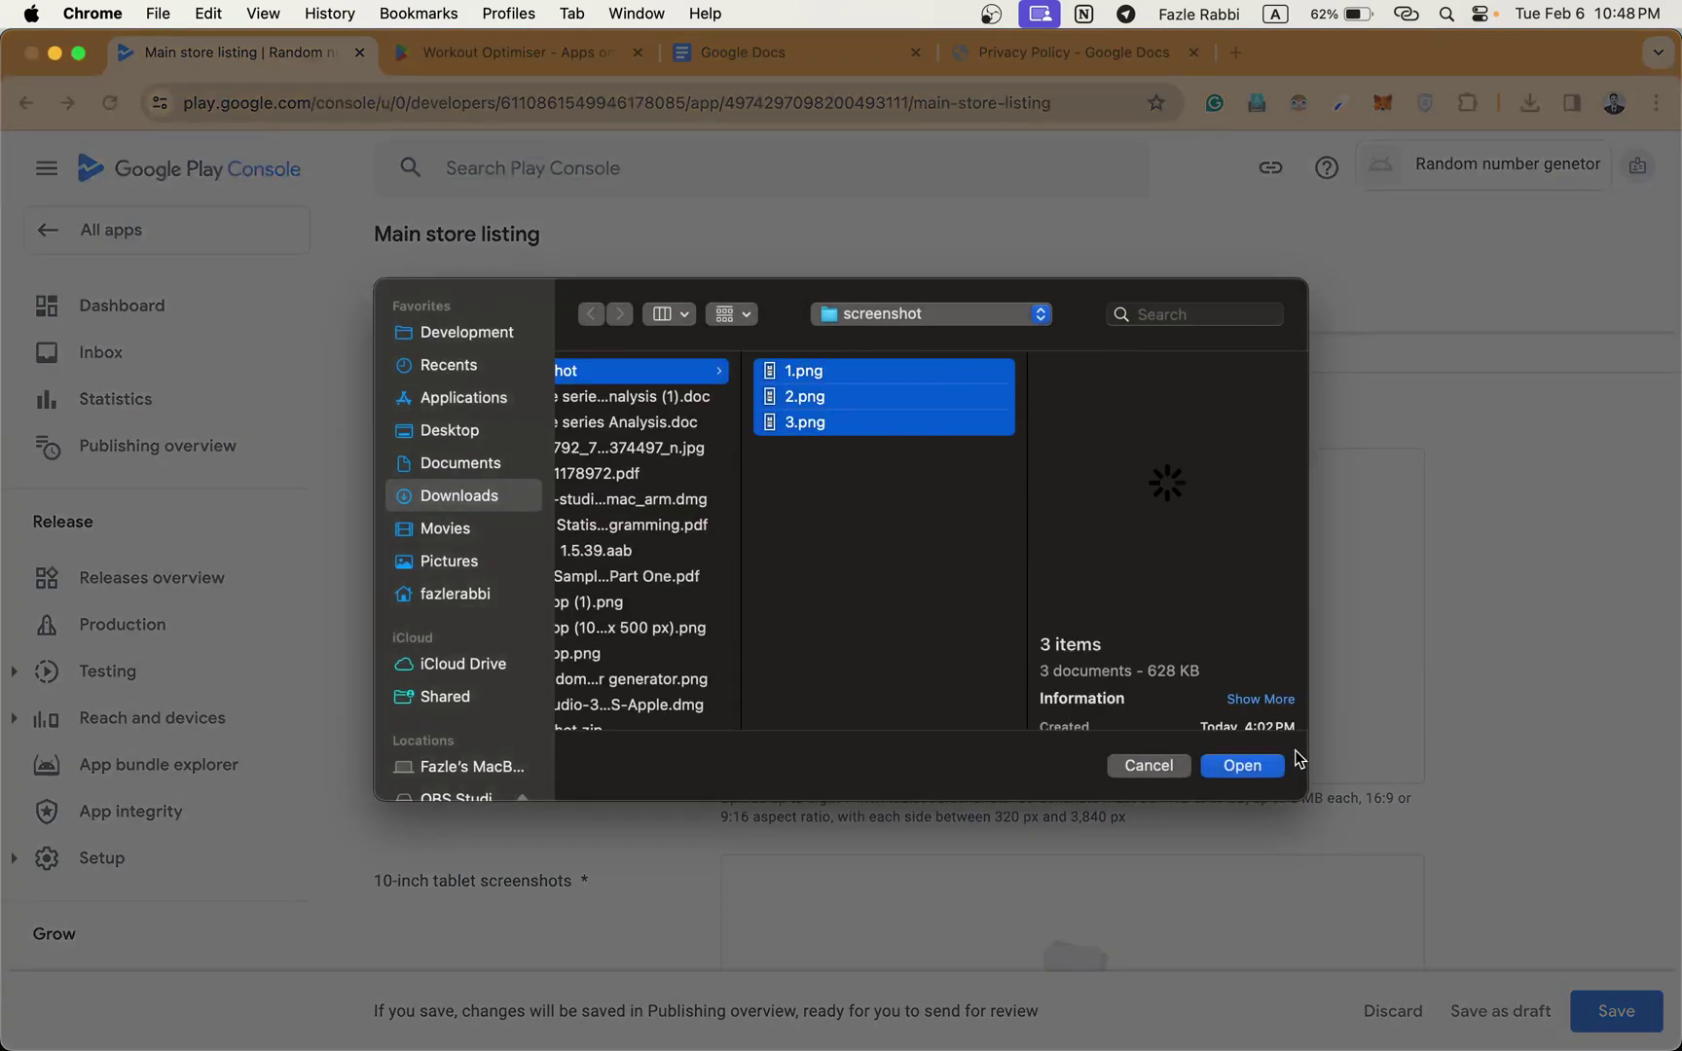
left_click(1244, 766)
scroll(1253, 776, "down", 5)
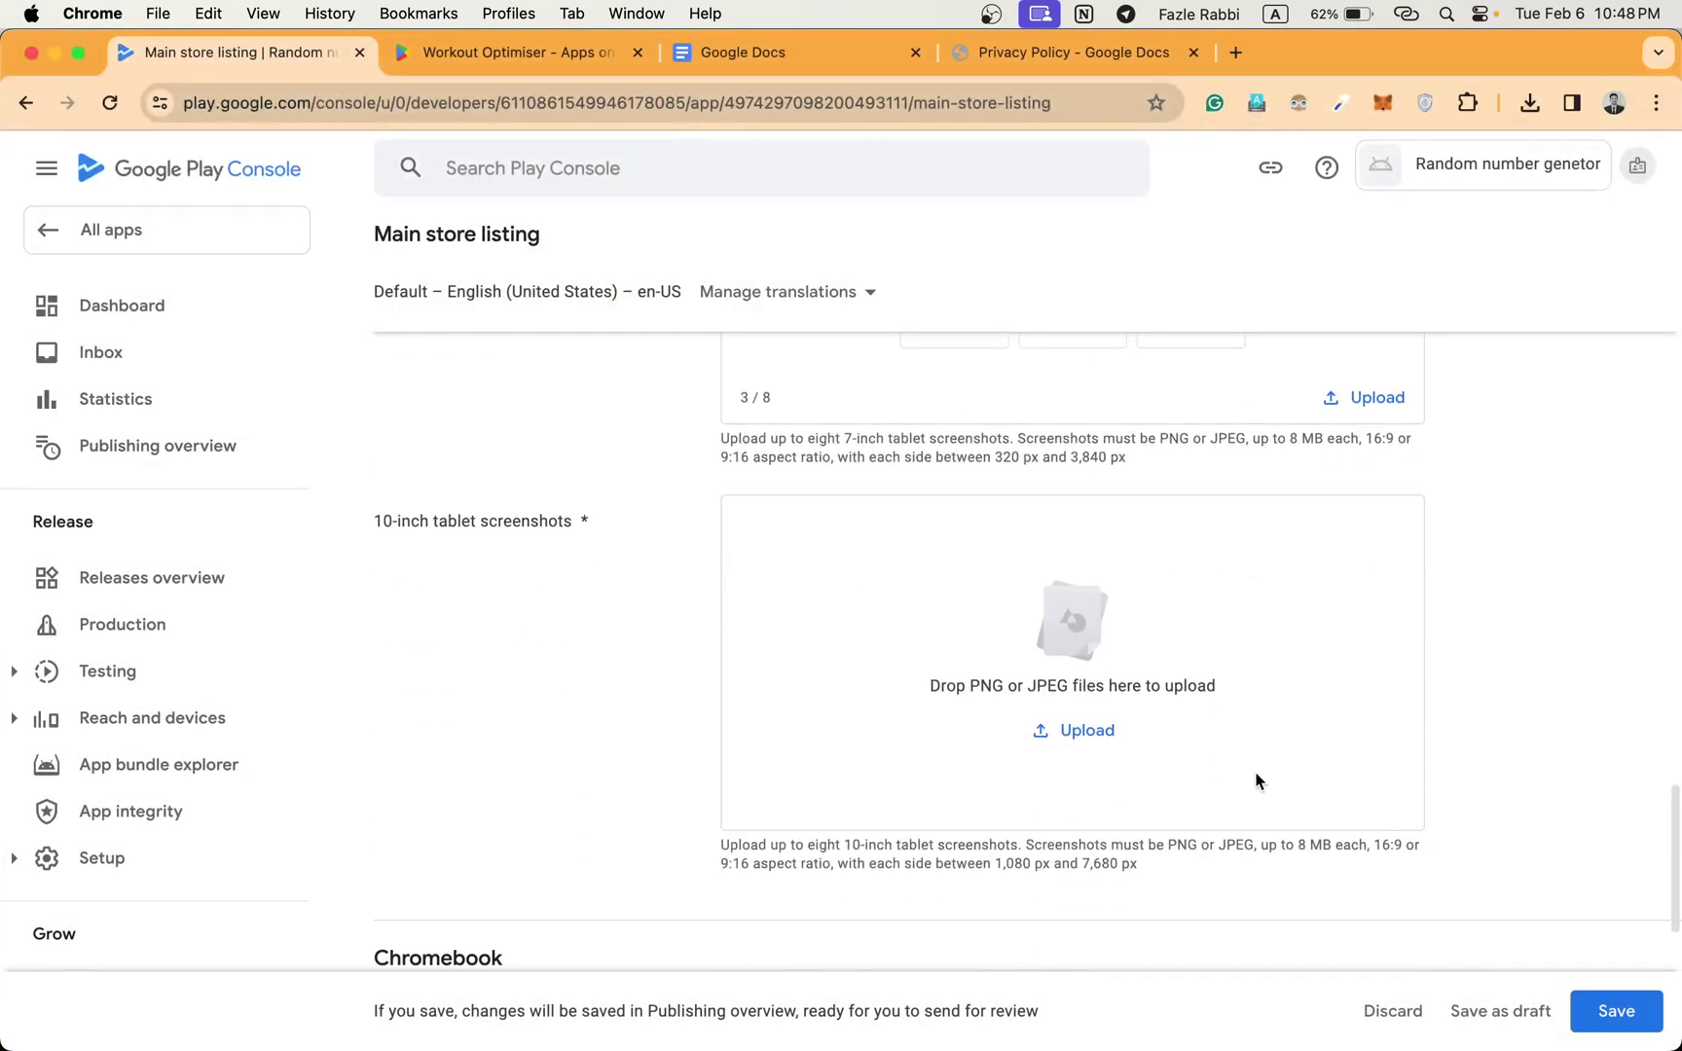
Upload 1.png, 2.png and 3.png as the 10-inch tablet screenshots.
left_click(1082, 745)
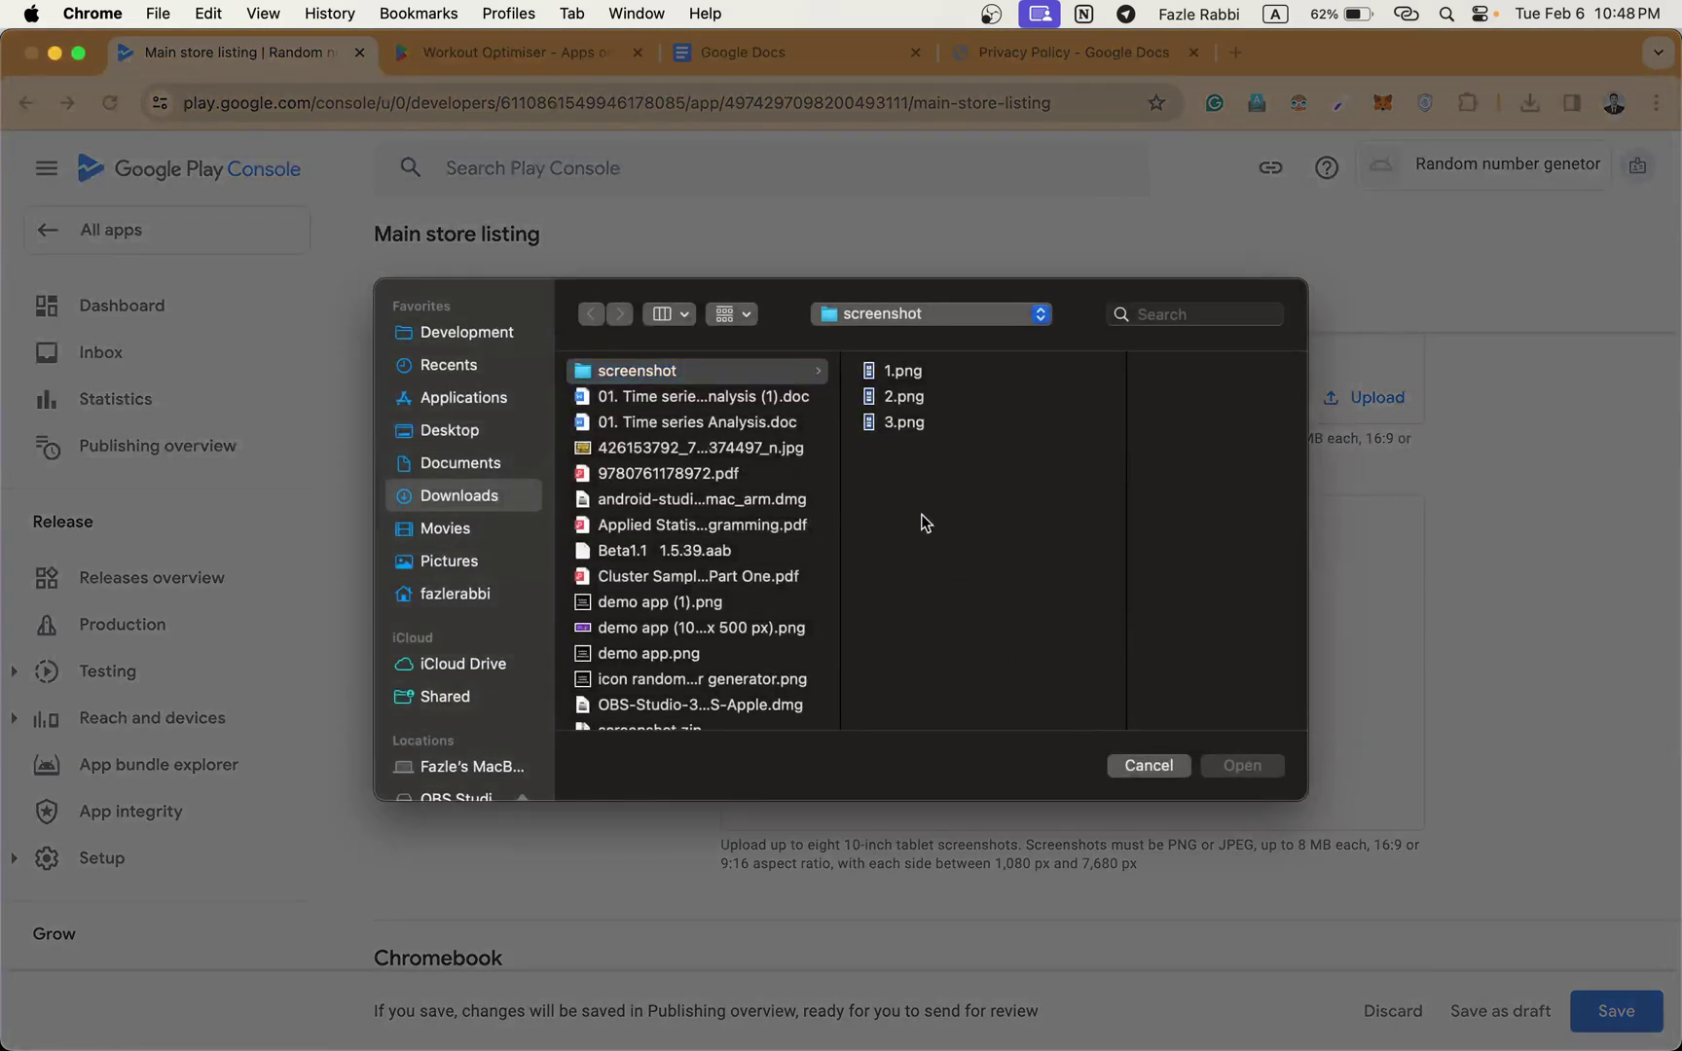
left_click_drag(921, 514, 1060, 356)
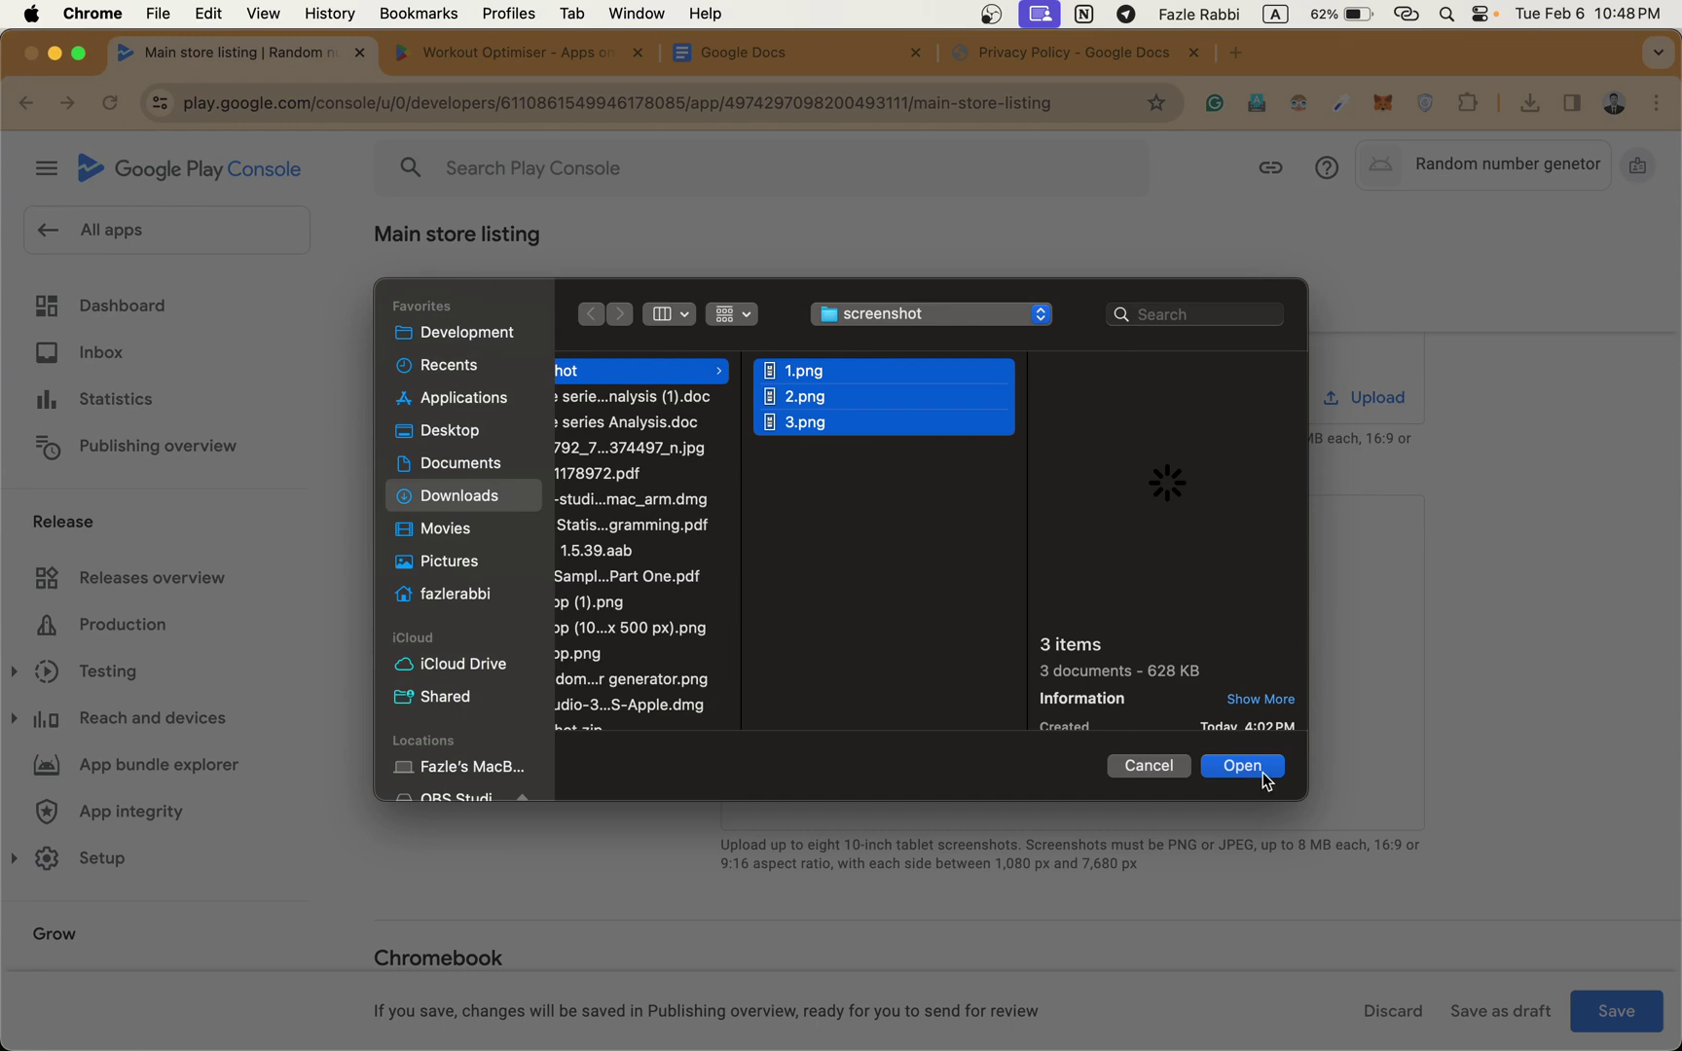
left_click(1244, 766)
scroll(1262, 775, "down", 2)
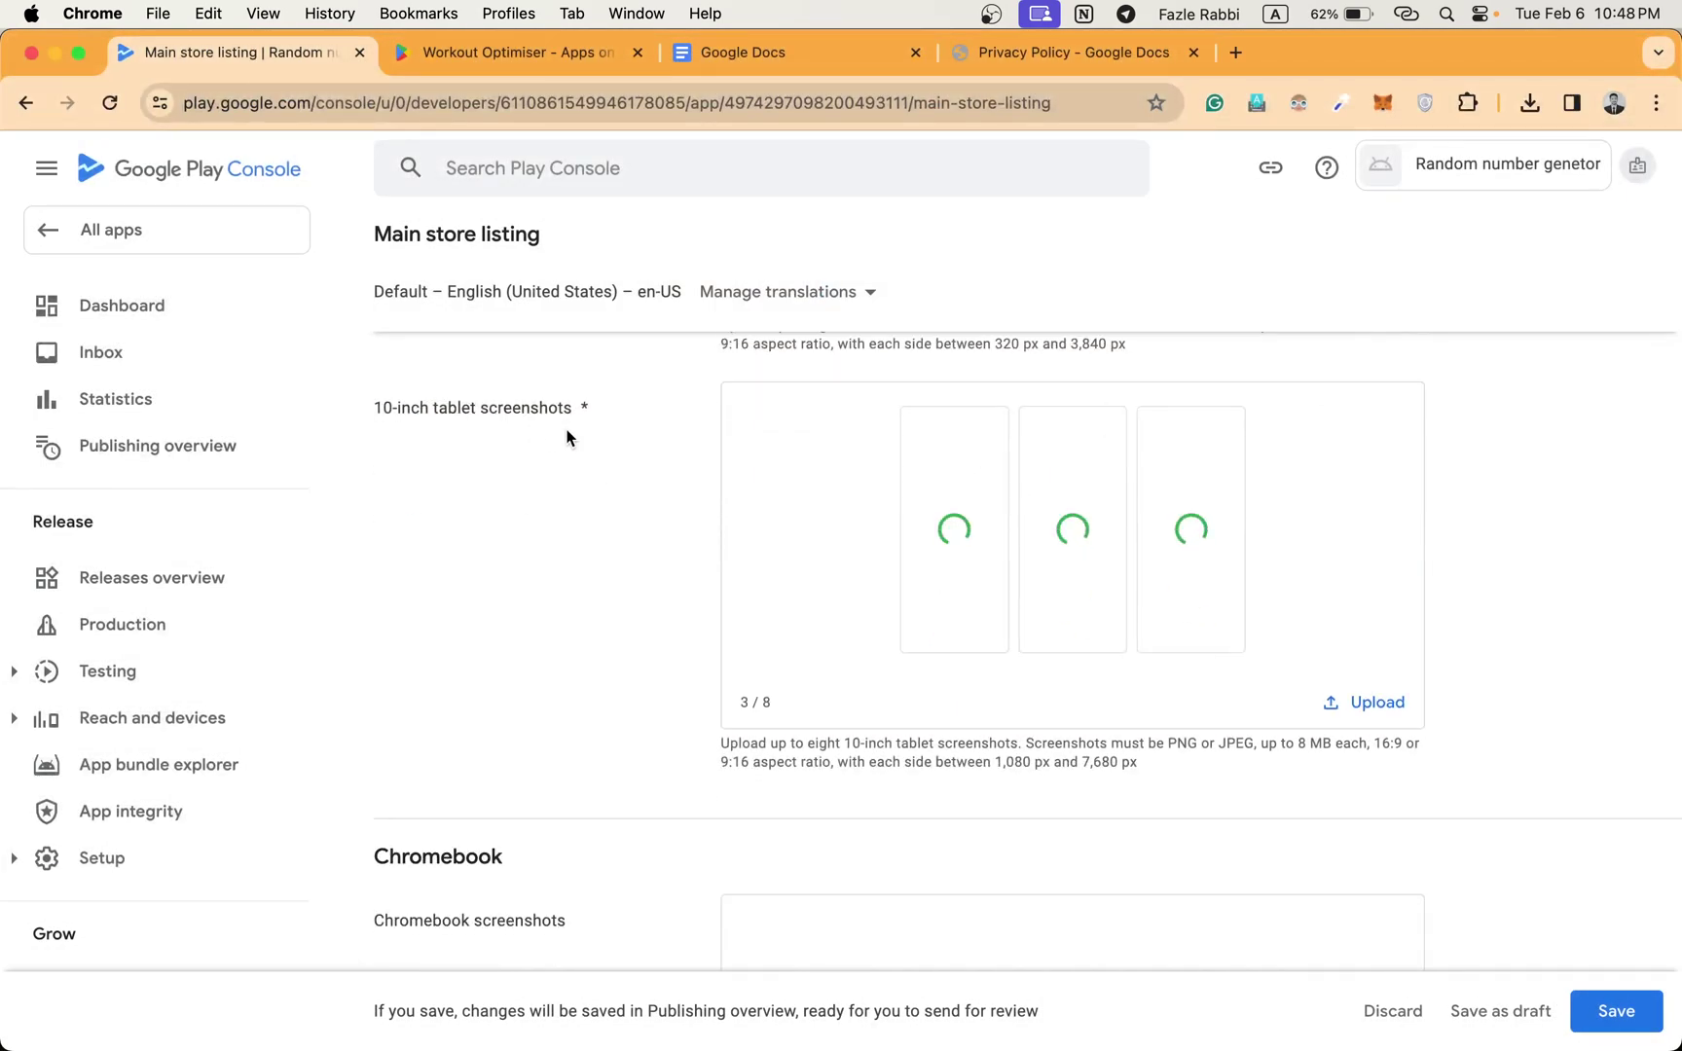
scroll(908, 620, "down", 5)
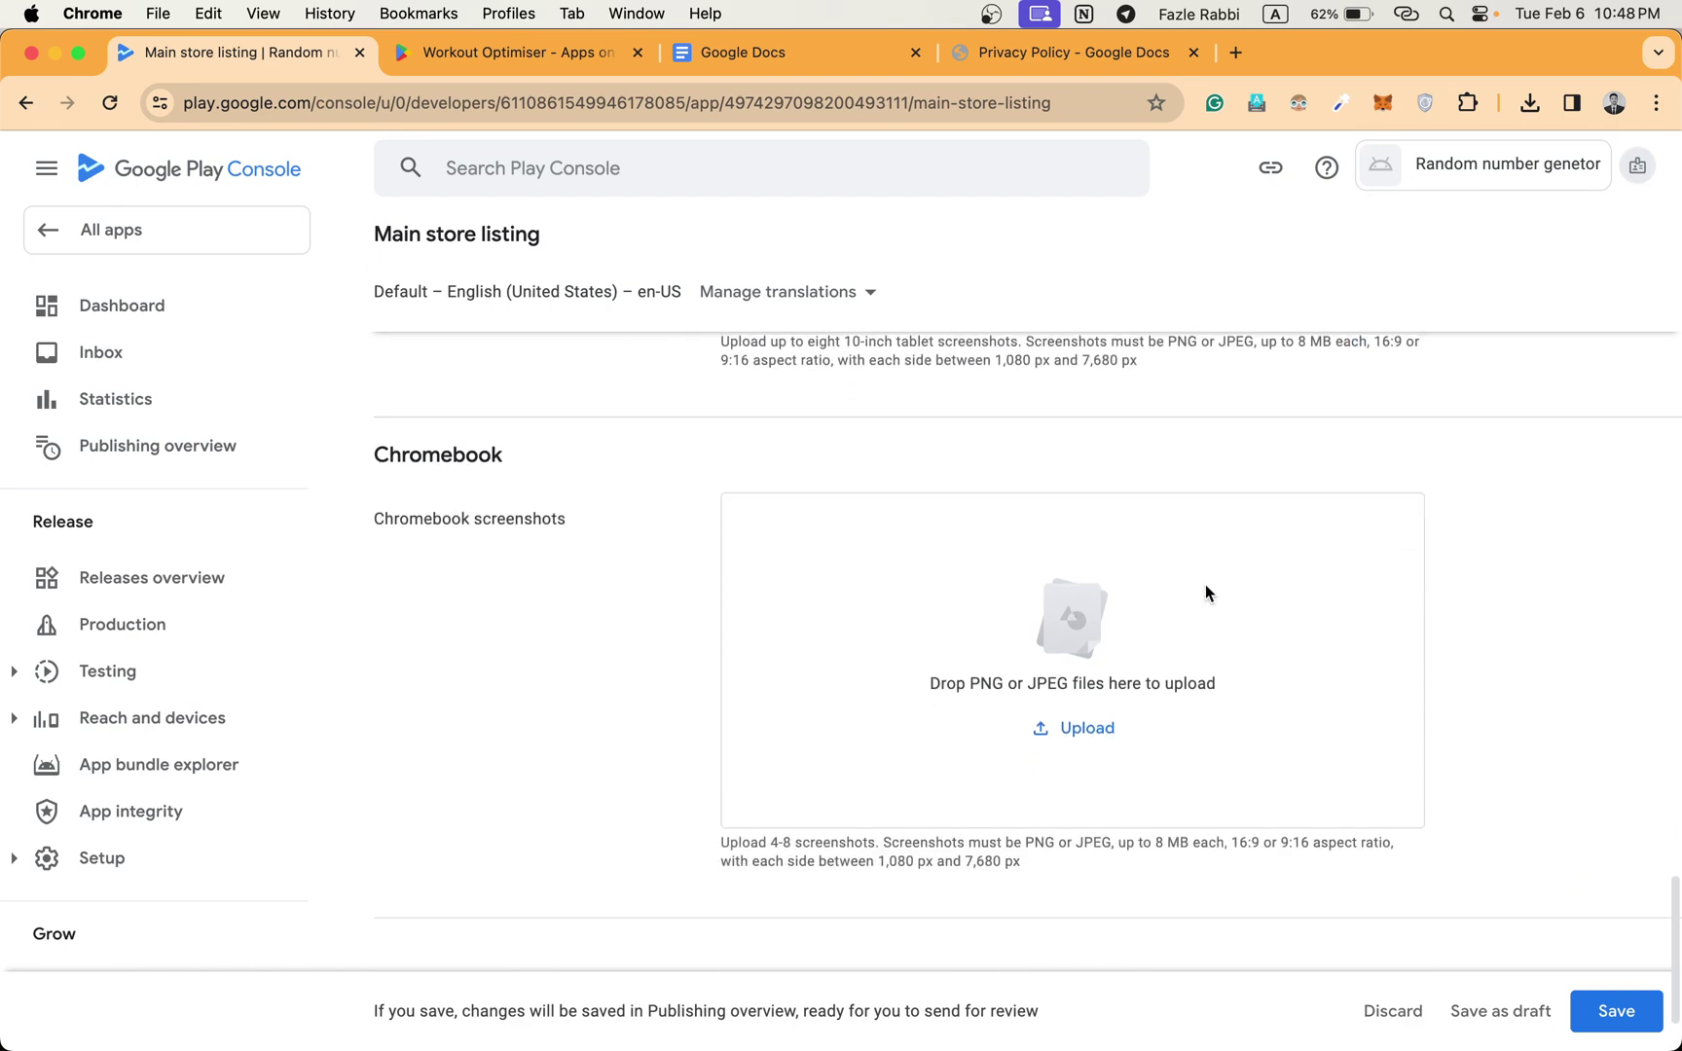
scroll(1205, 591, "down", 2)
scroll(1502, 589, "up", 6)
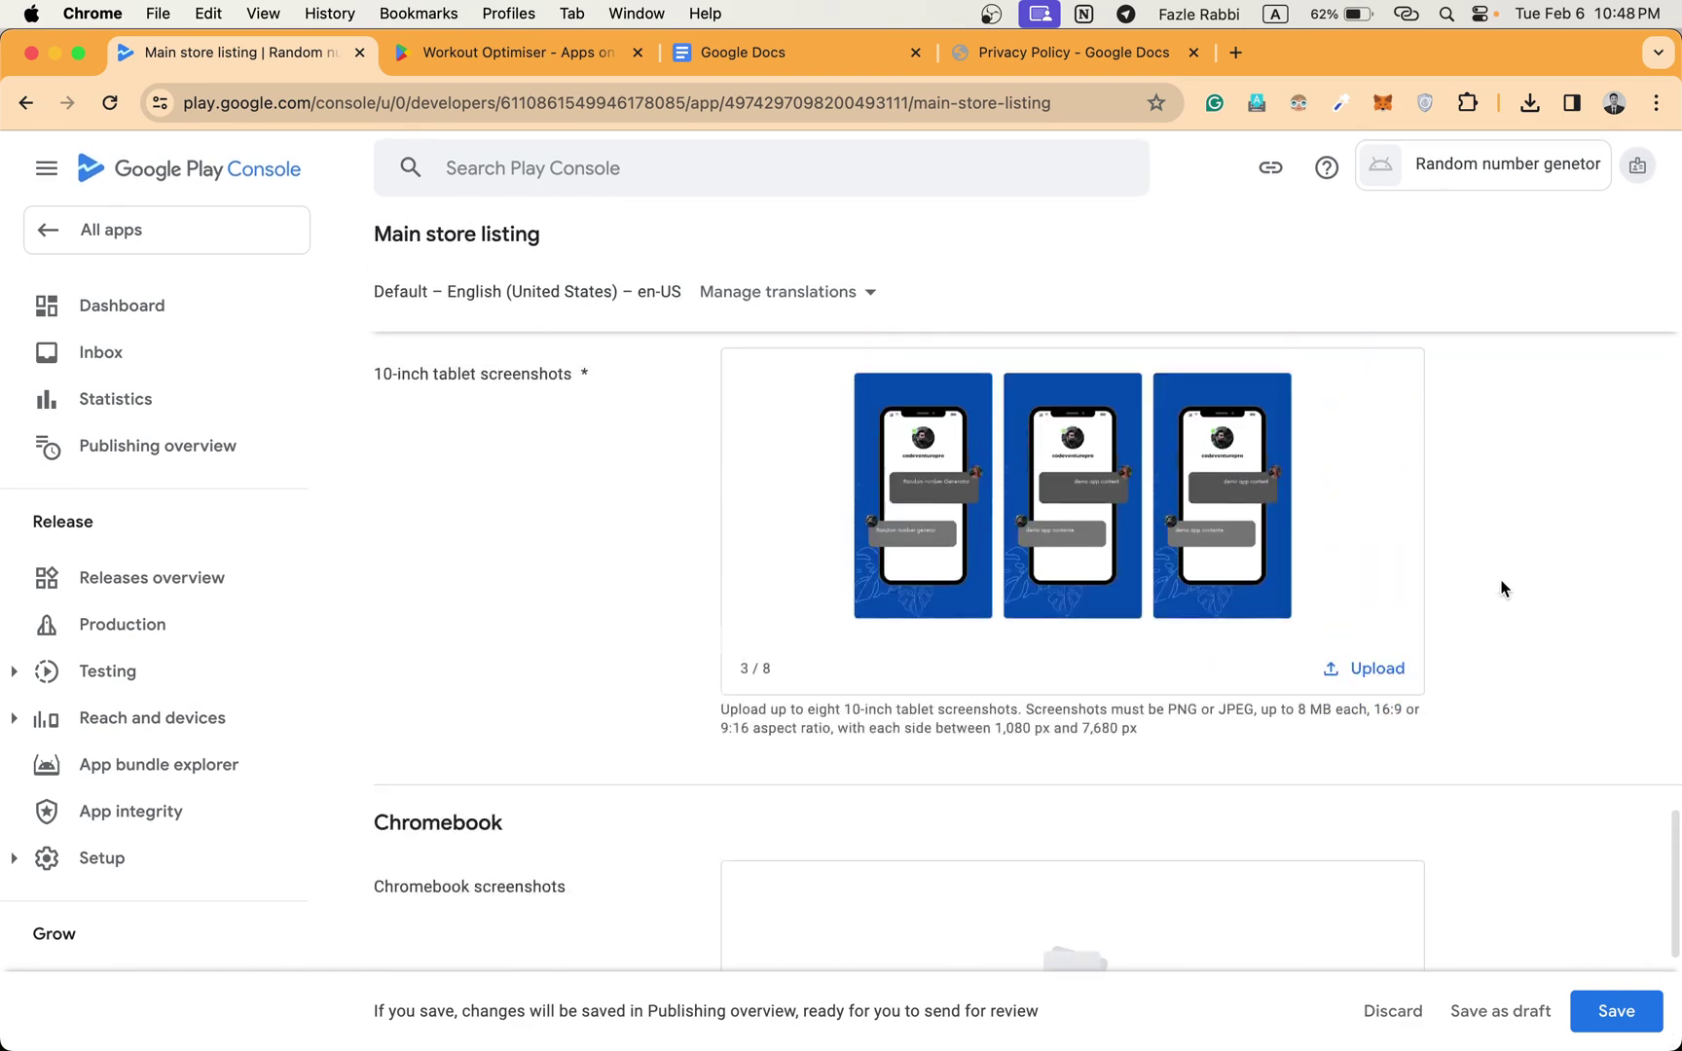
scroll(1502, 589, "up", 15)
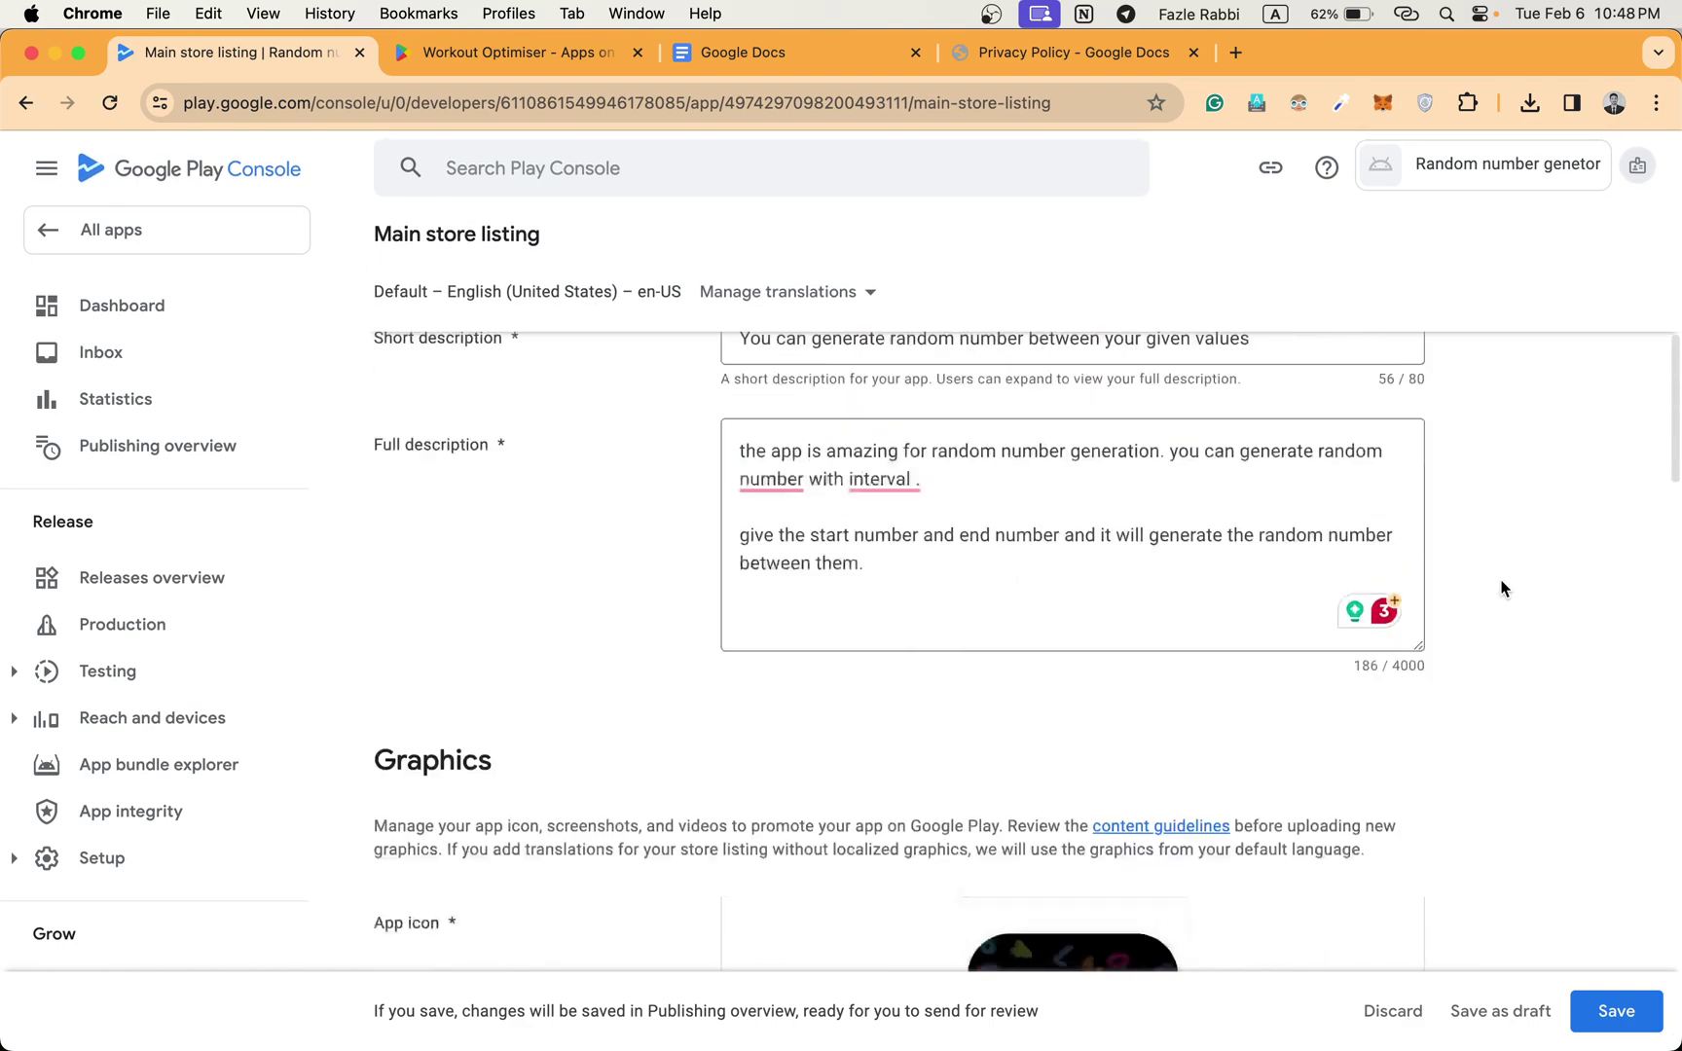
scroll(1502, 589, "down", 15)
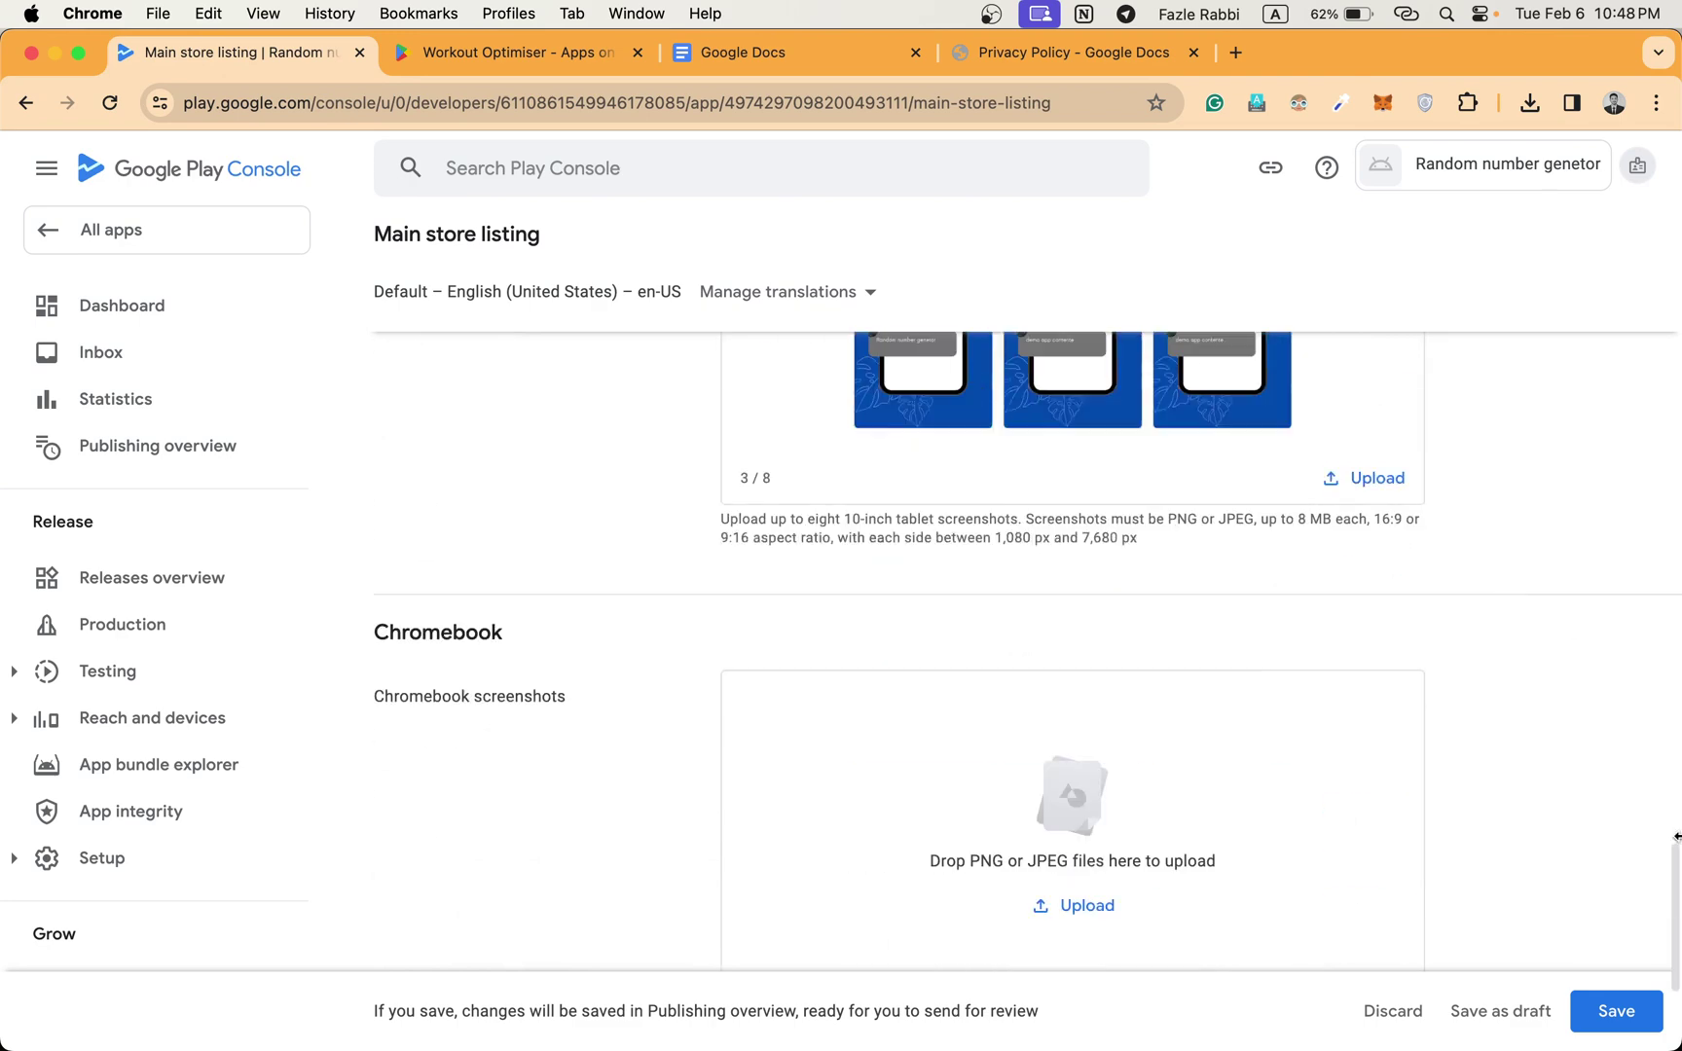
Save the main store listing changes.
left_click(1597, 1012)
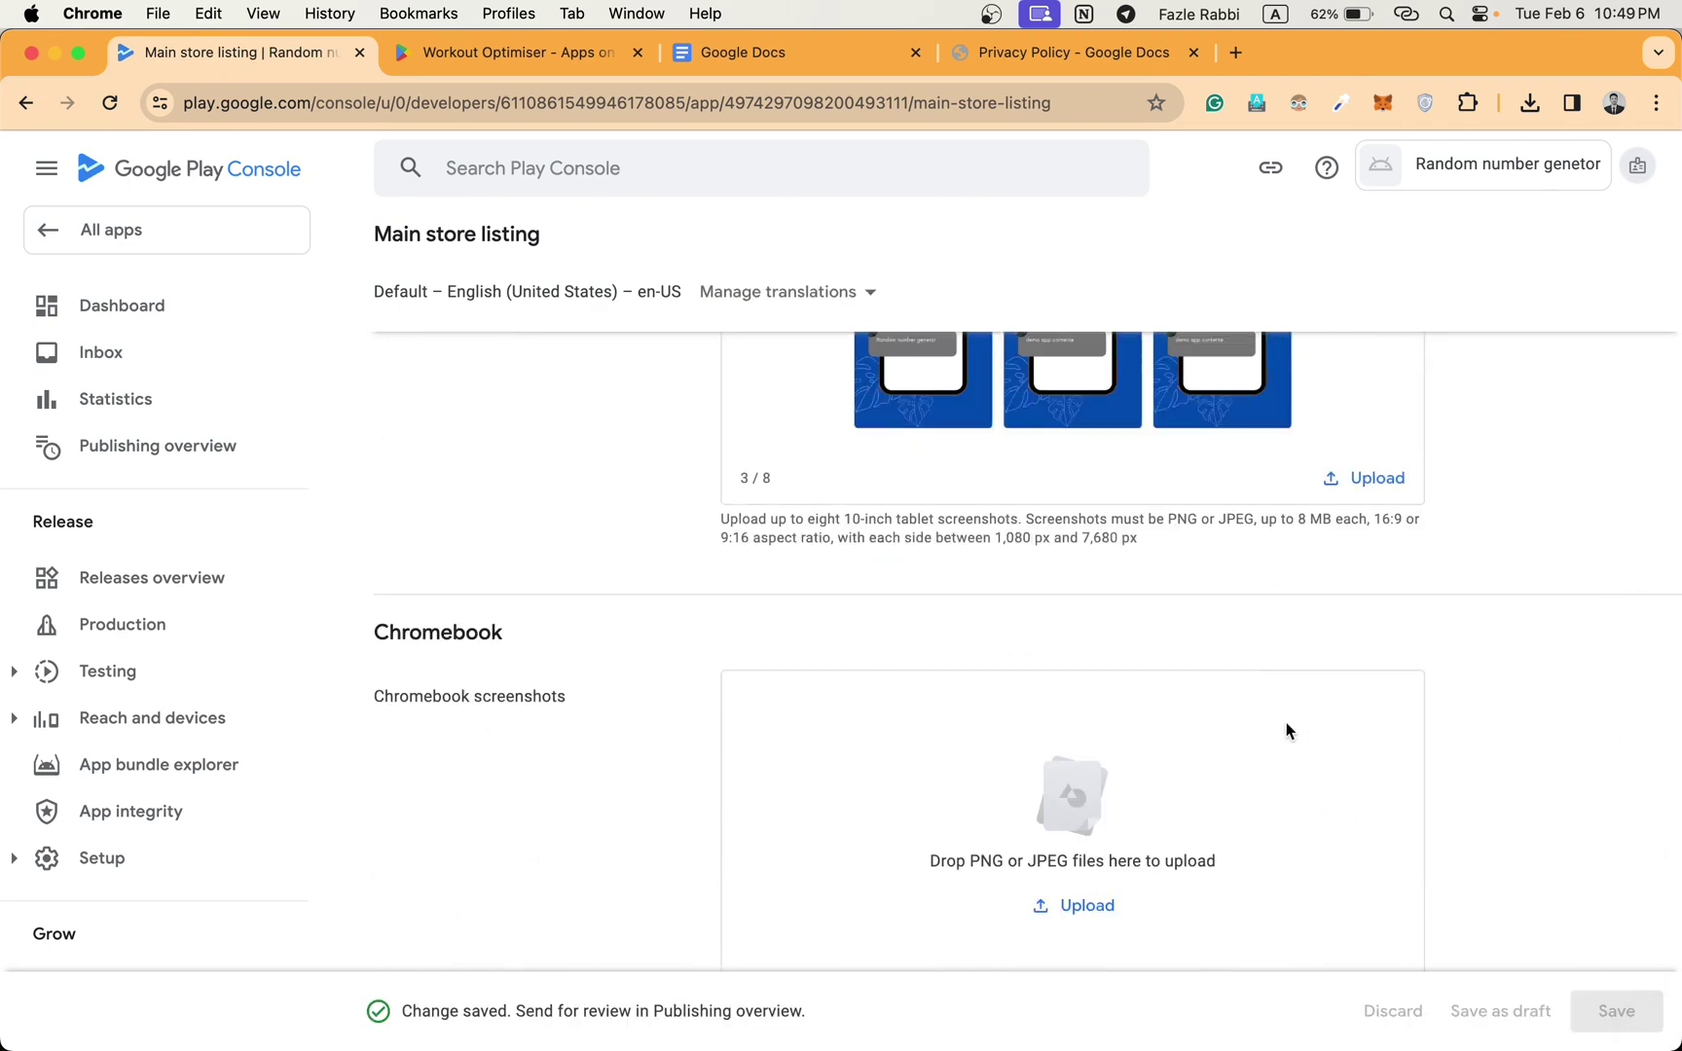
scroll(1286, 724, "up", 20)
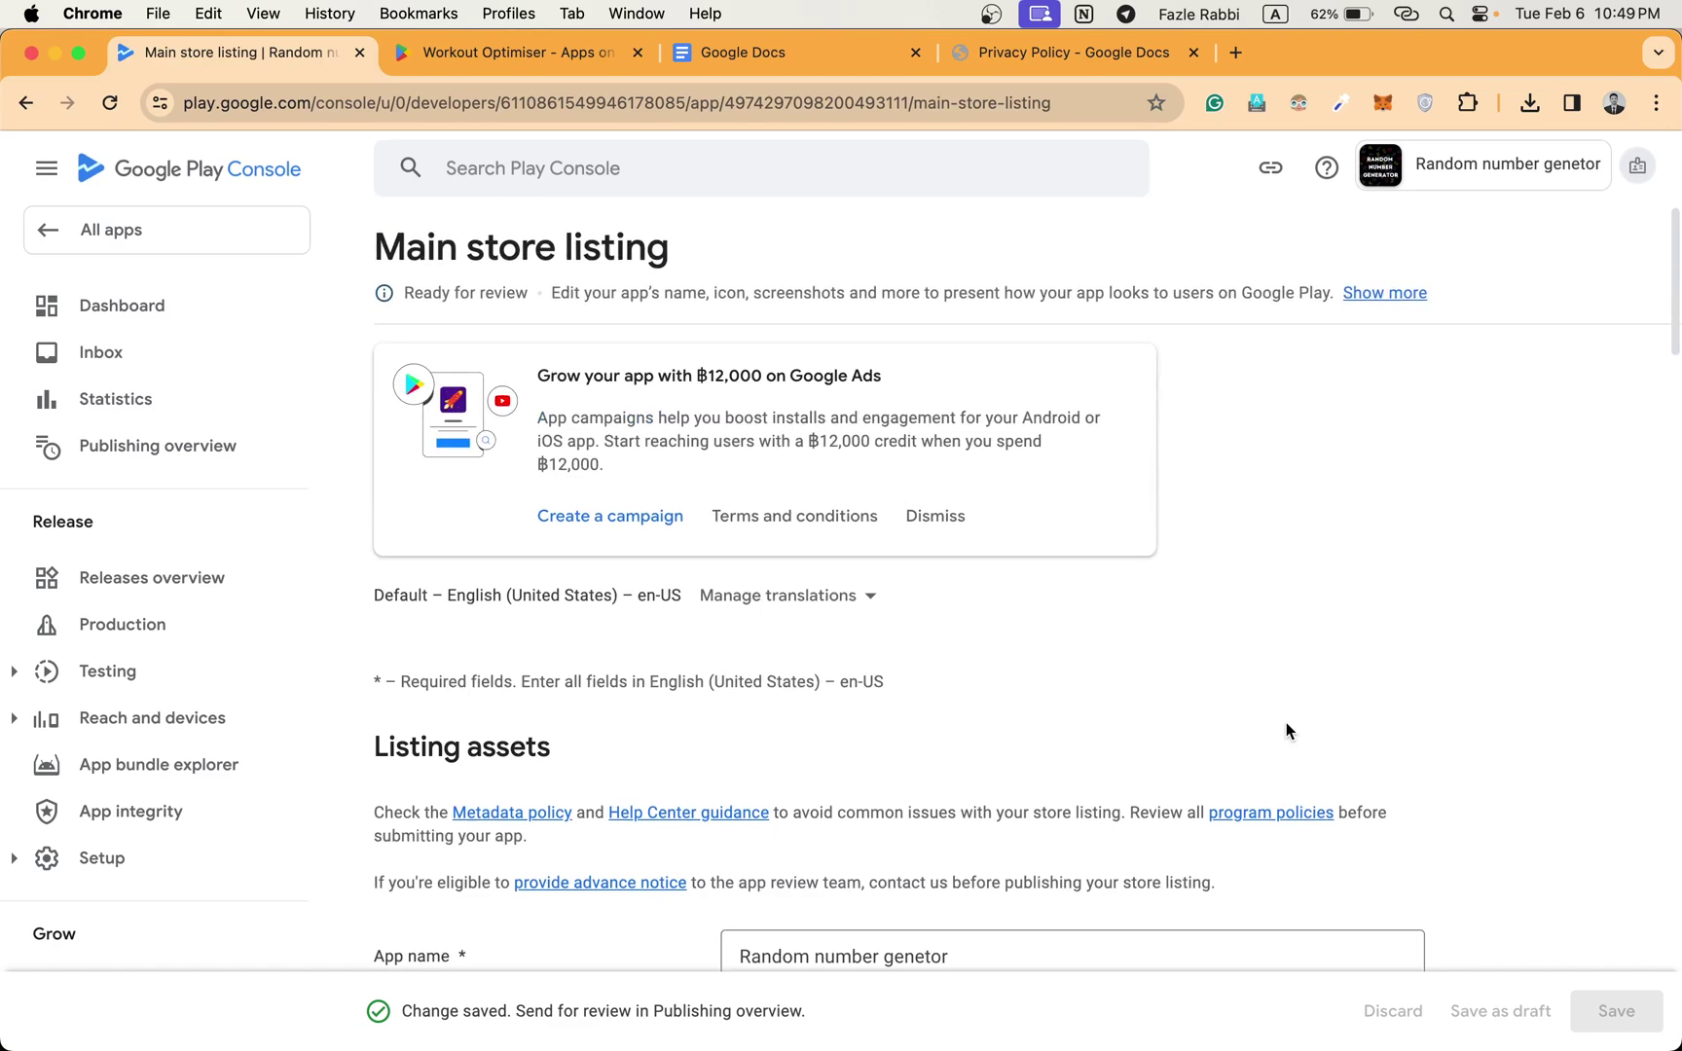
scroll(1287, 730, "down", 1)
Dismiss the Google Ads card and expand Testing in the left navigation.
left_click(940, 487)
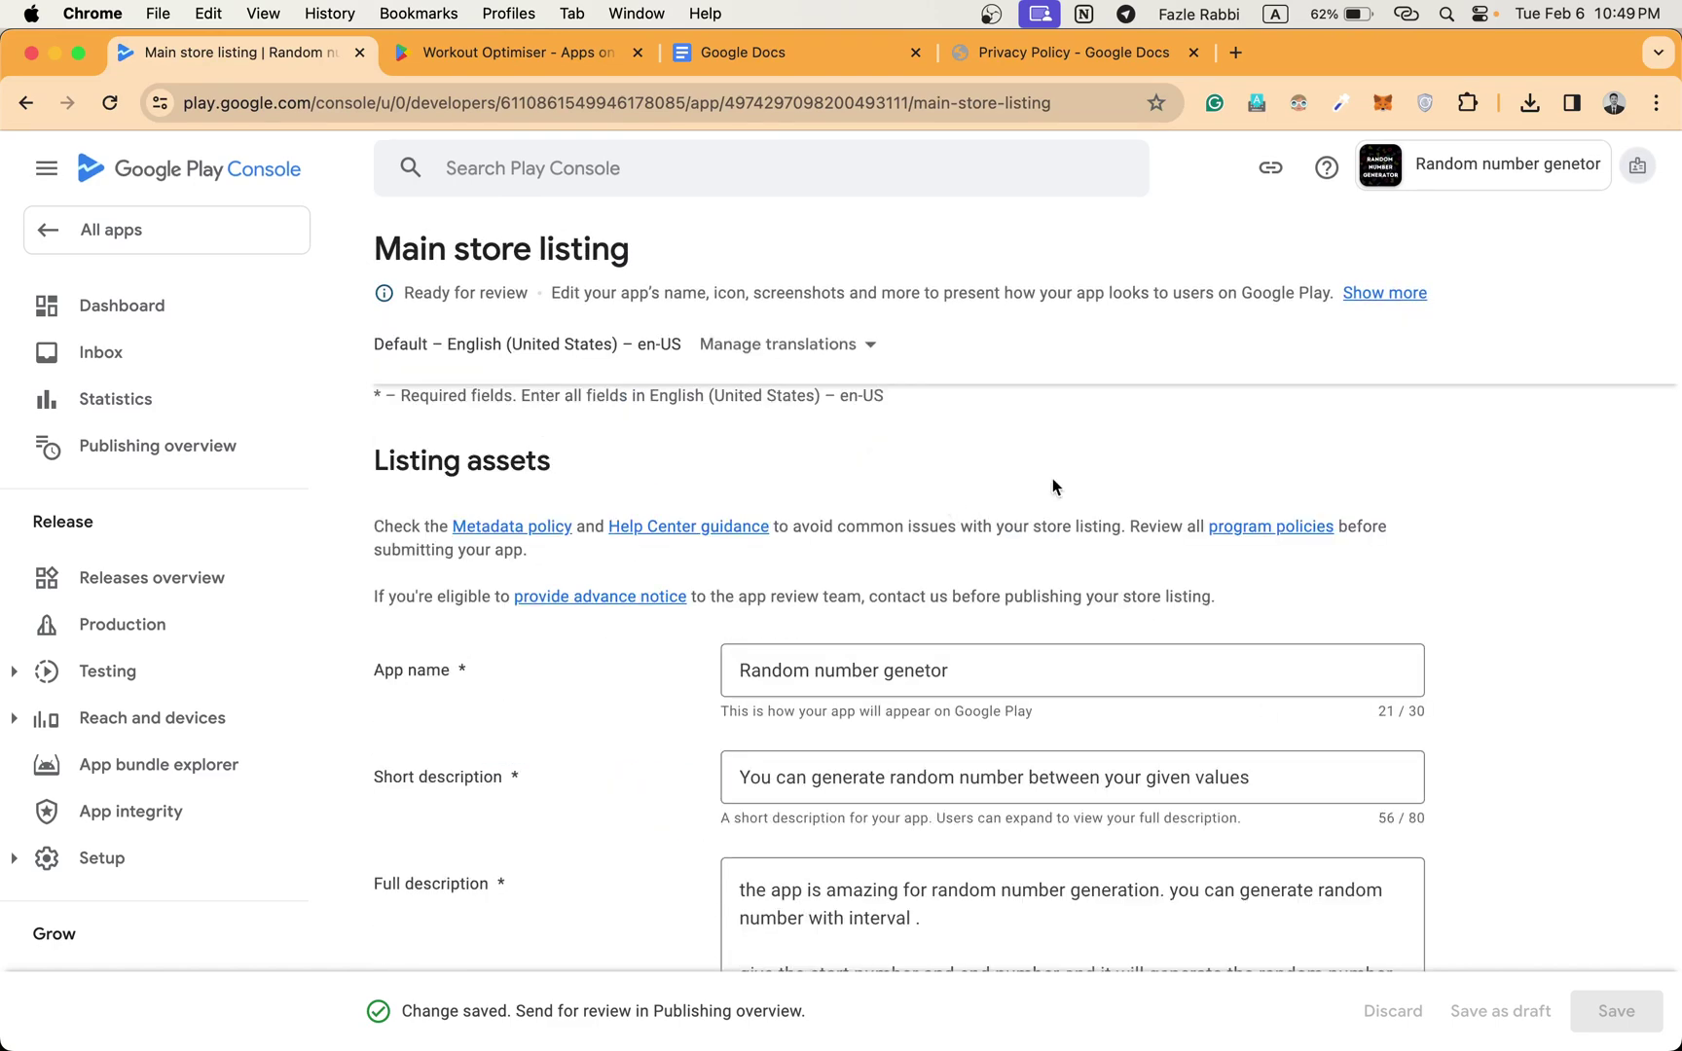
scroll(1210, 482, "down", 15)
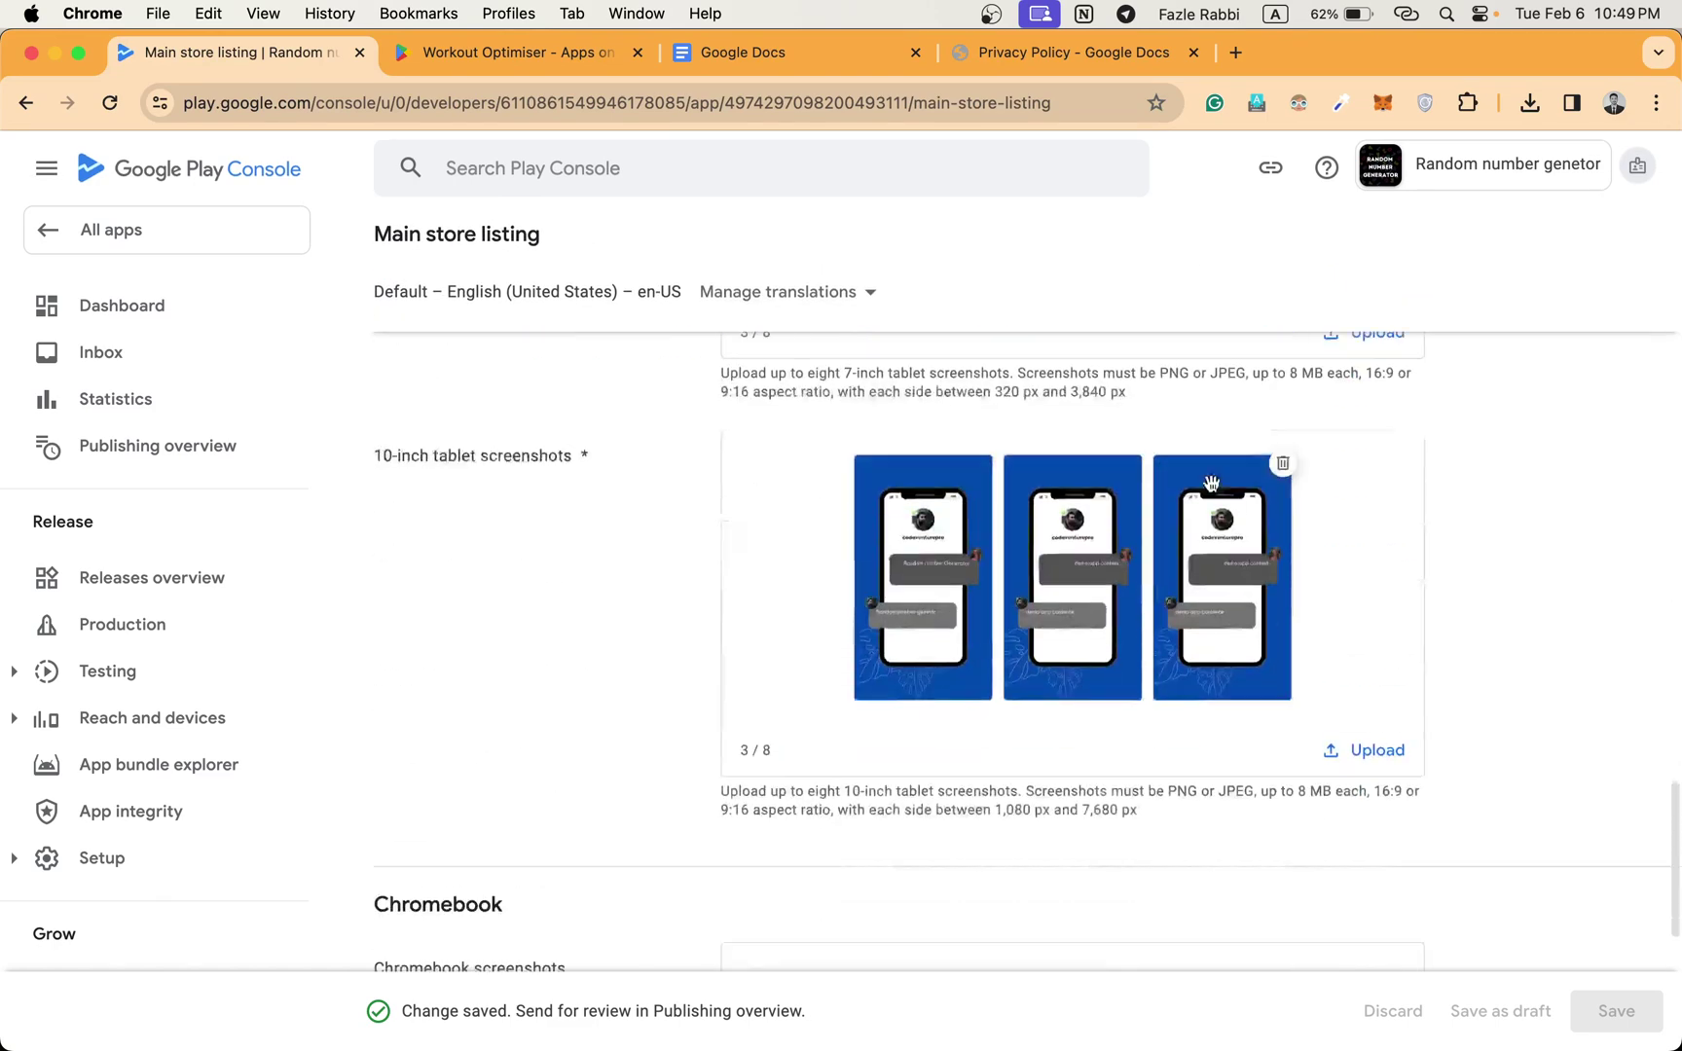
scroll(1210, 482, "down", 5)
scroll(1210, 482, "up", 10)
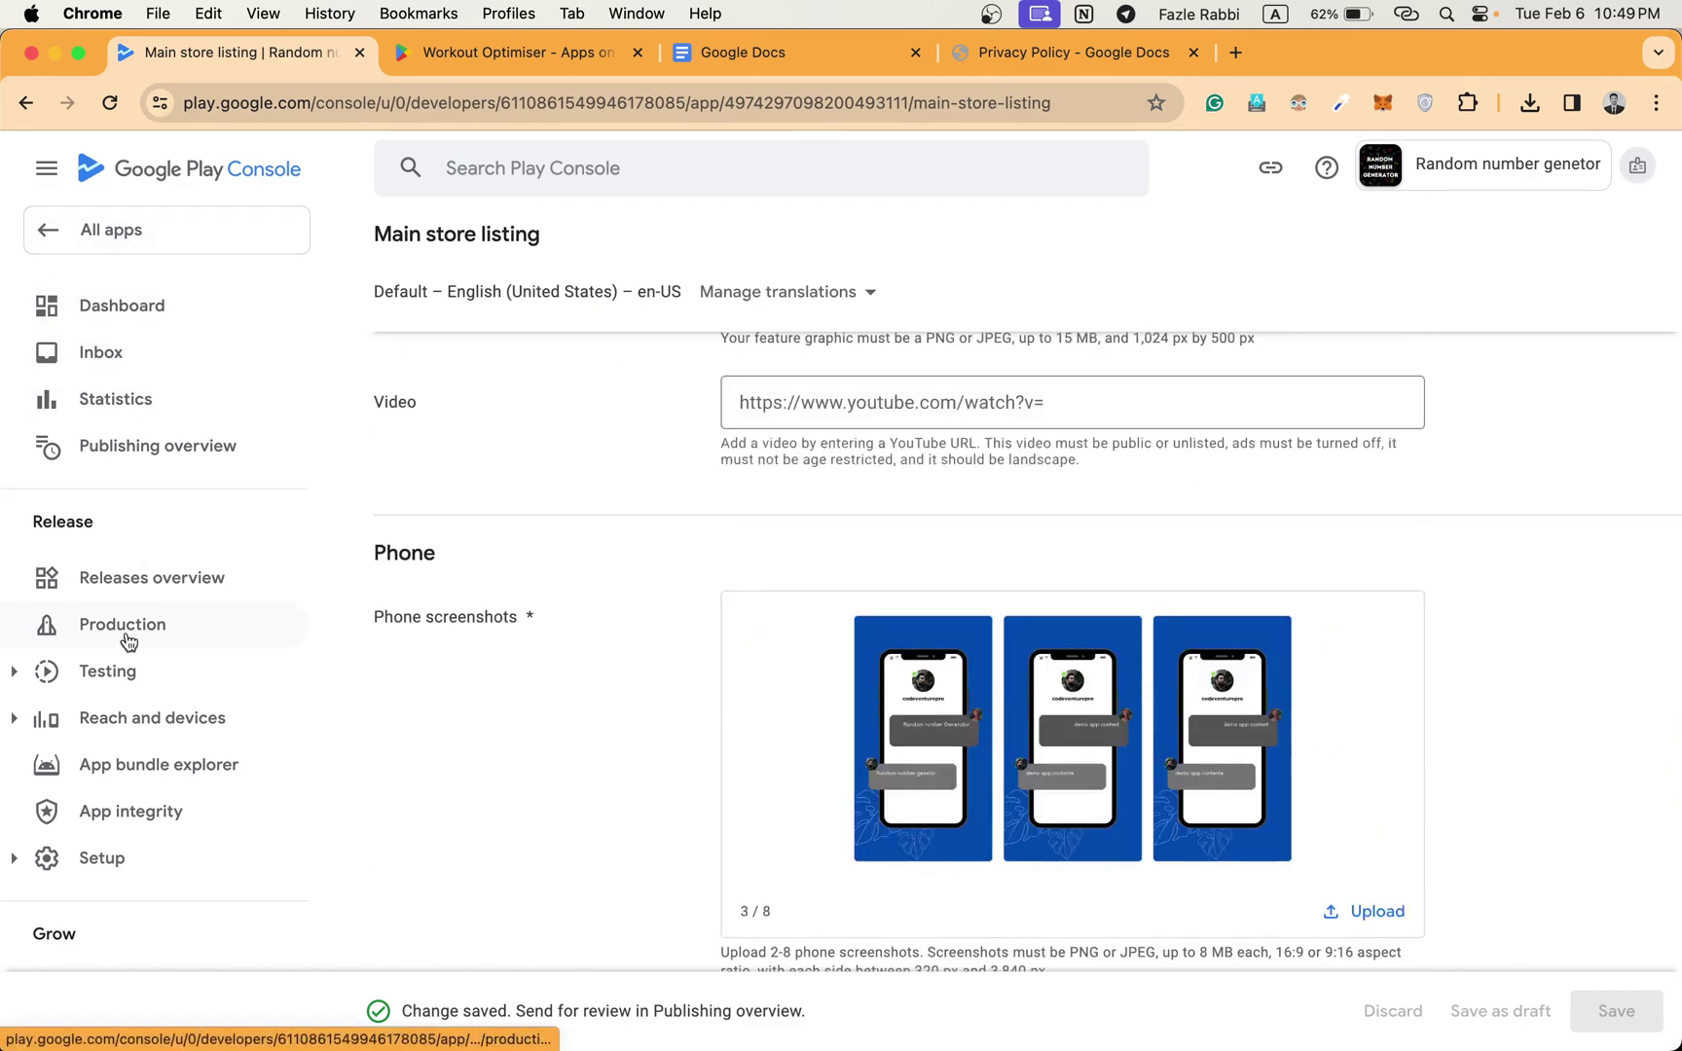
left_click(127, 672)
scroll(123, 688, "down", 3)
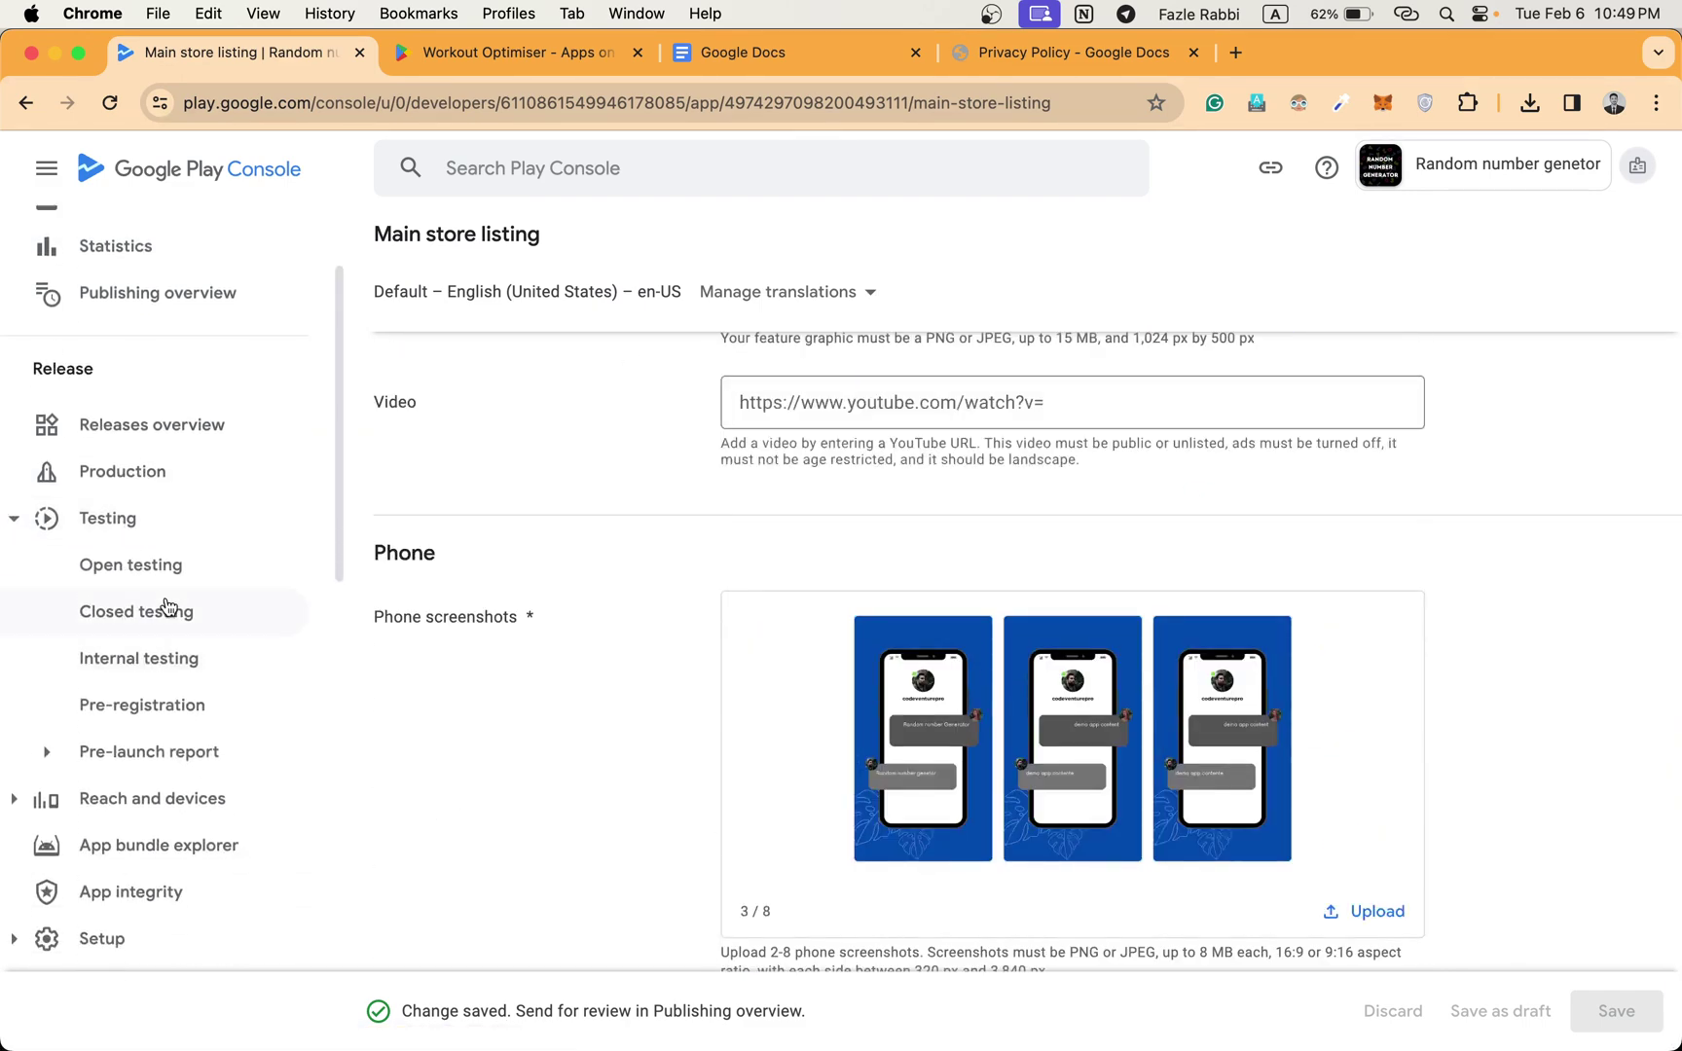
Open Closed testing and manage the Closed testing - Alpha track.
left_click(168, 607)
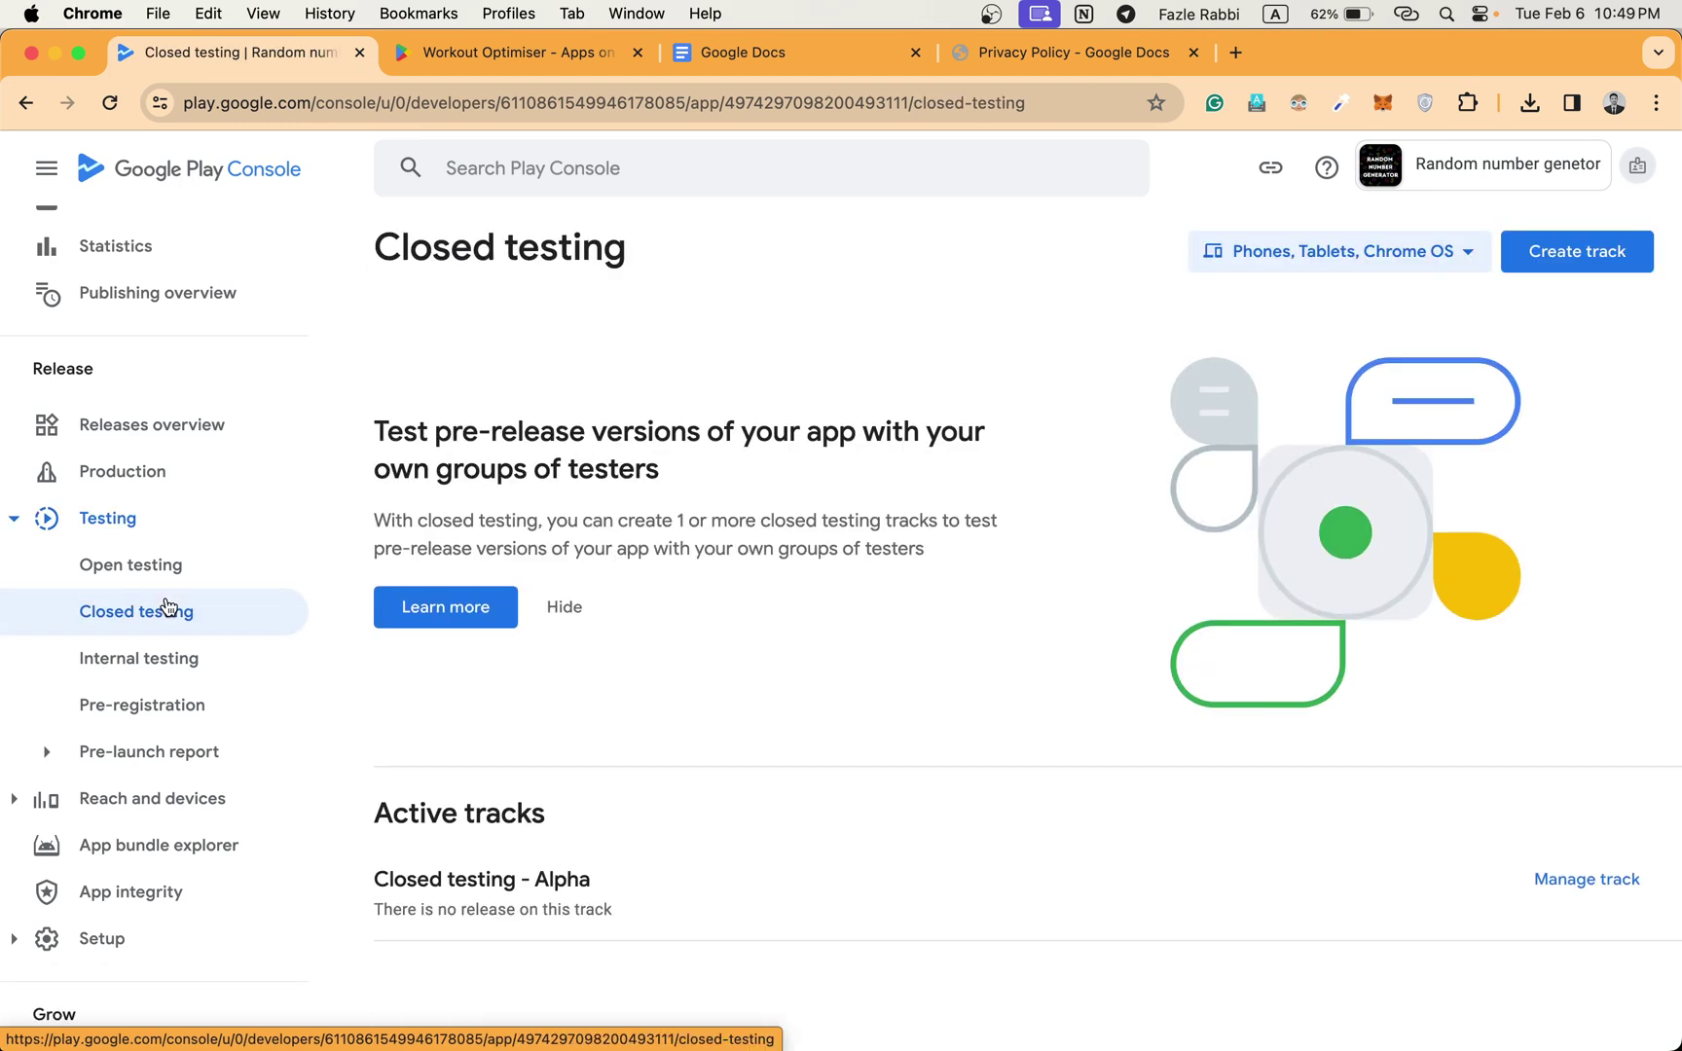
left_click(550, 605)
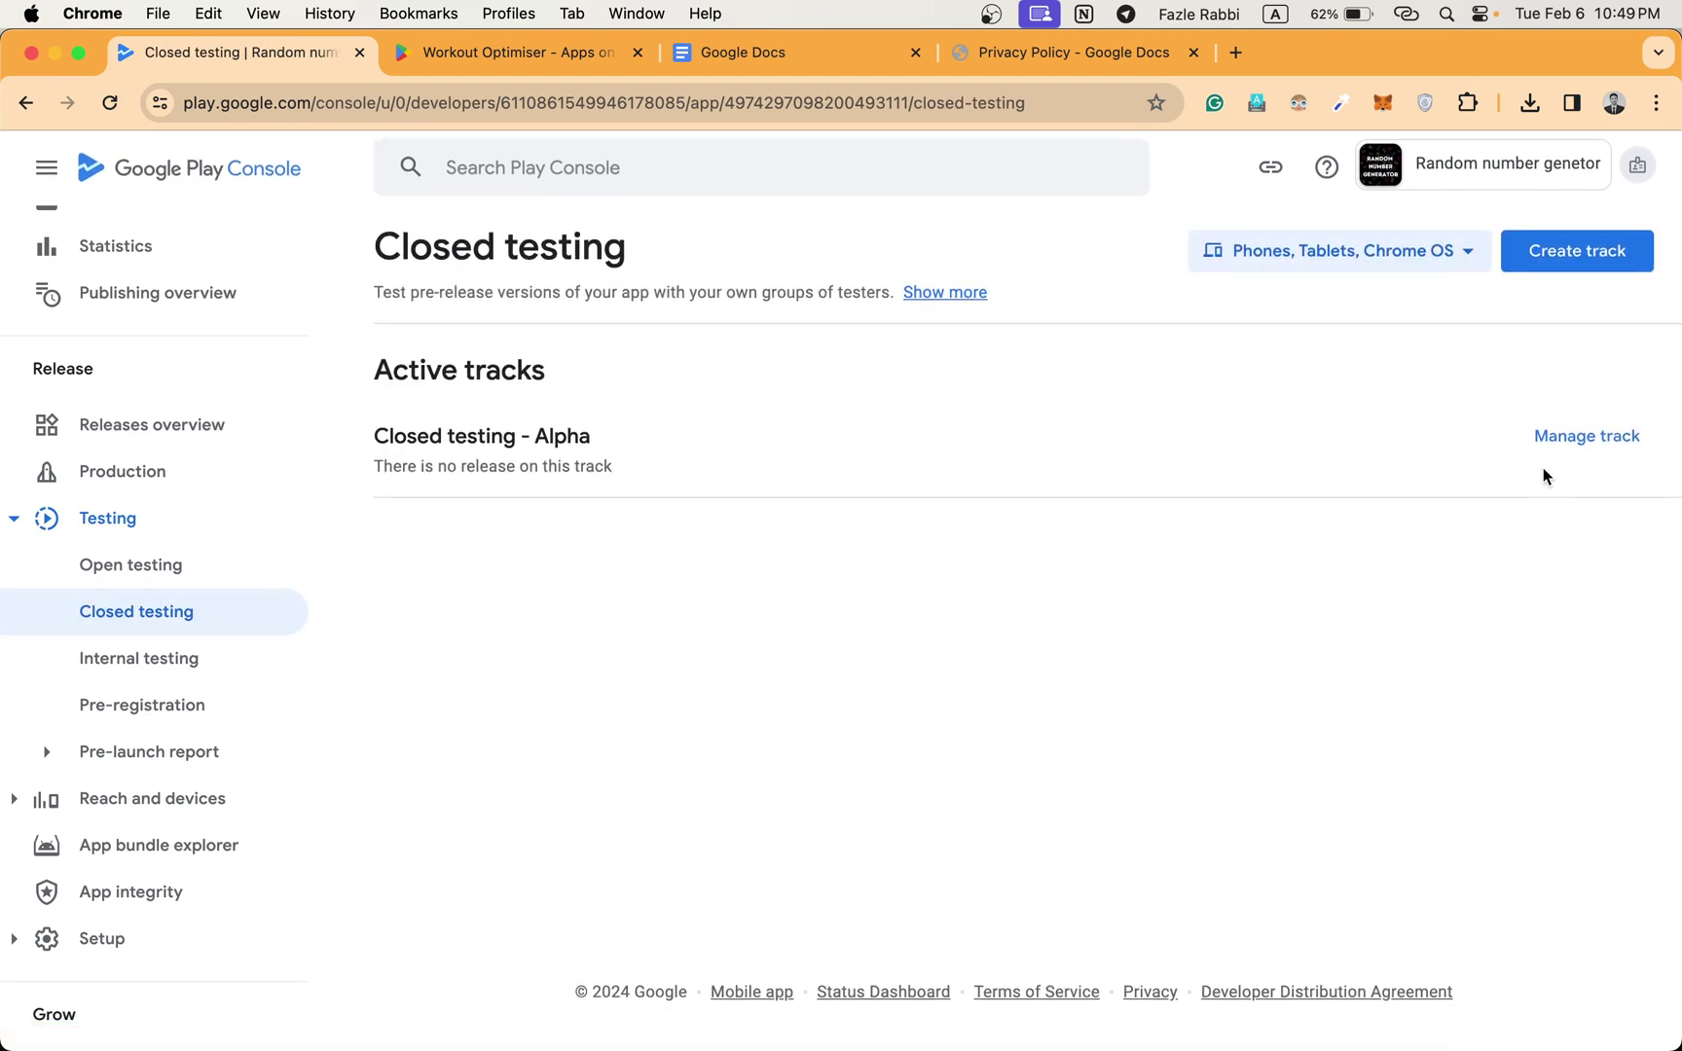
left_click(1595, 436)
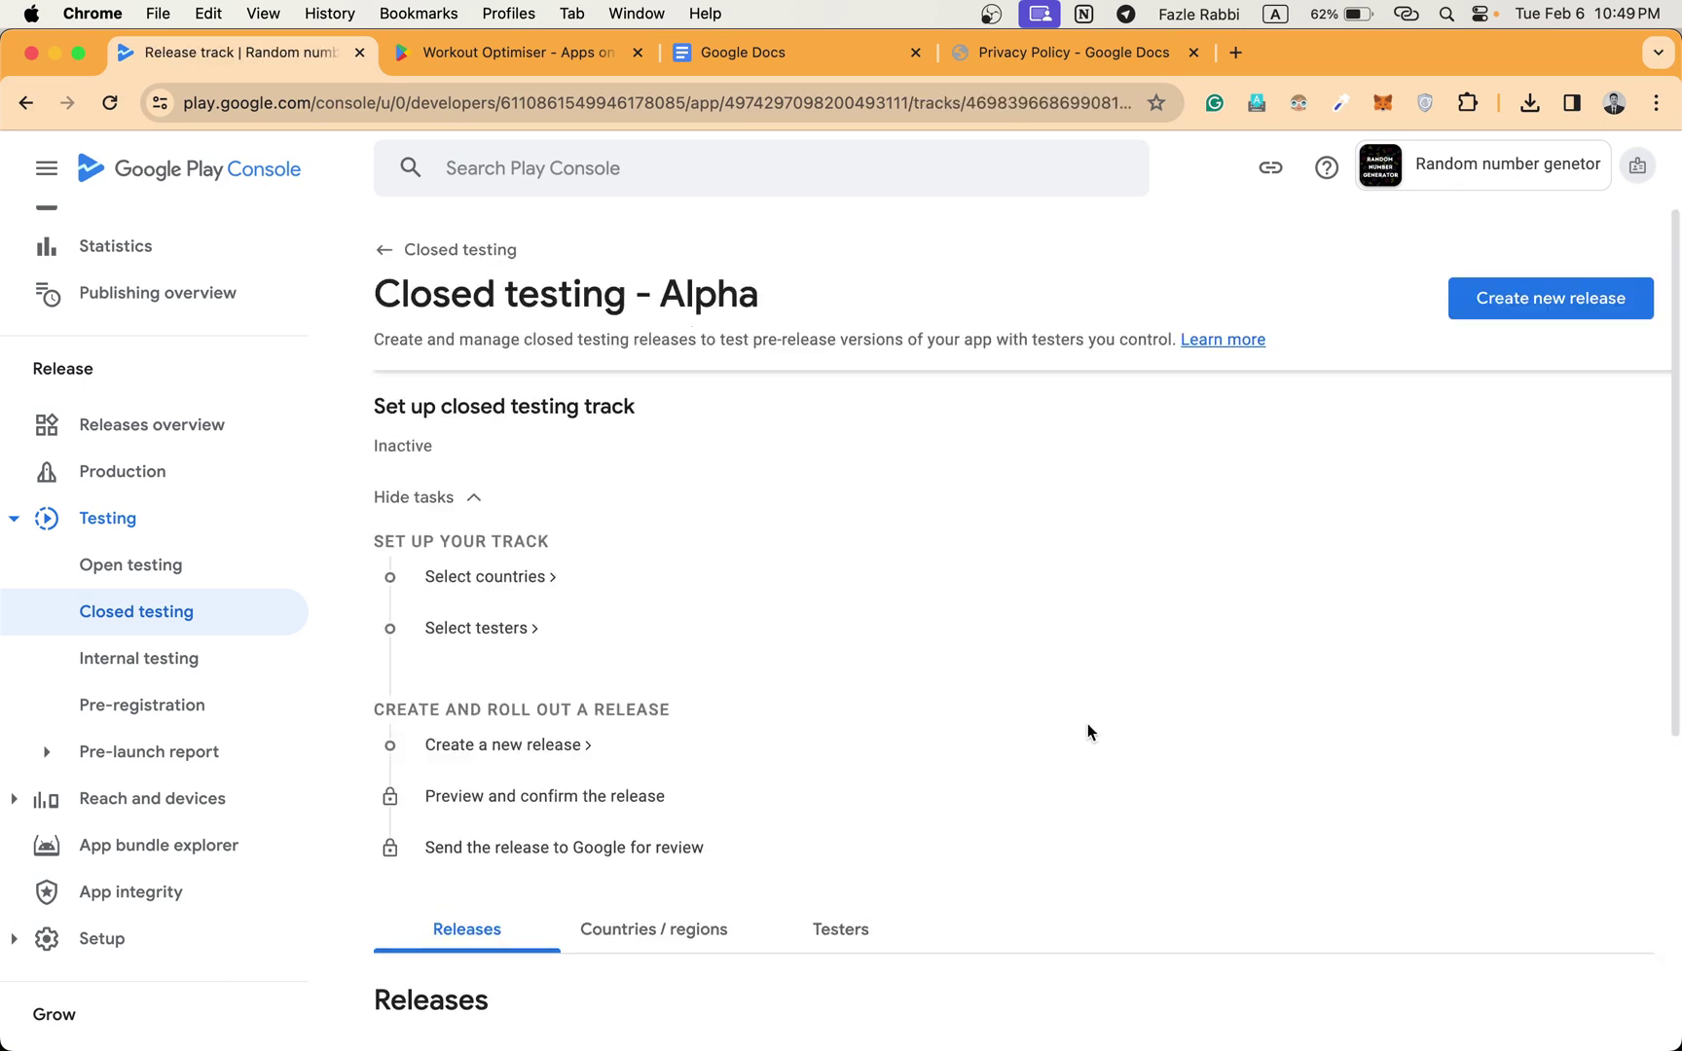
scroll(876, 682, "down", 1)
Add all 177 countries and regions to the Alpha track and save.
left_click(494, 514)
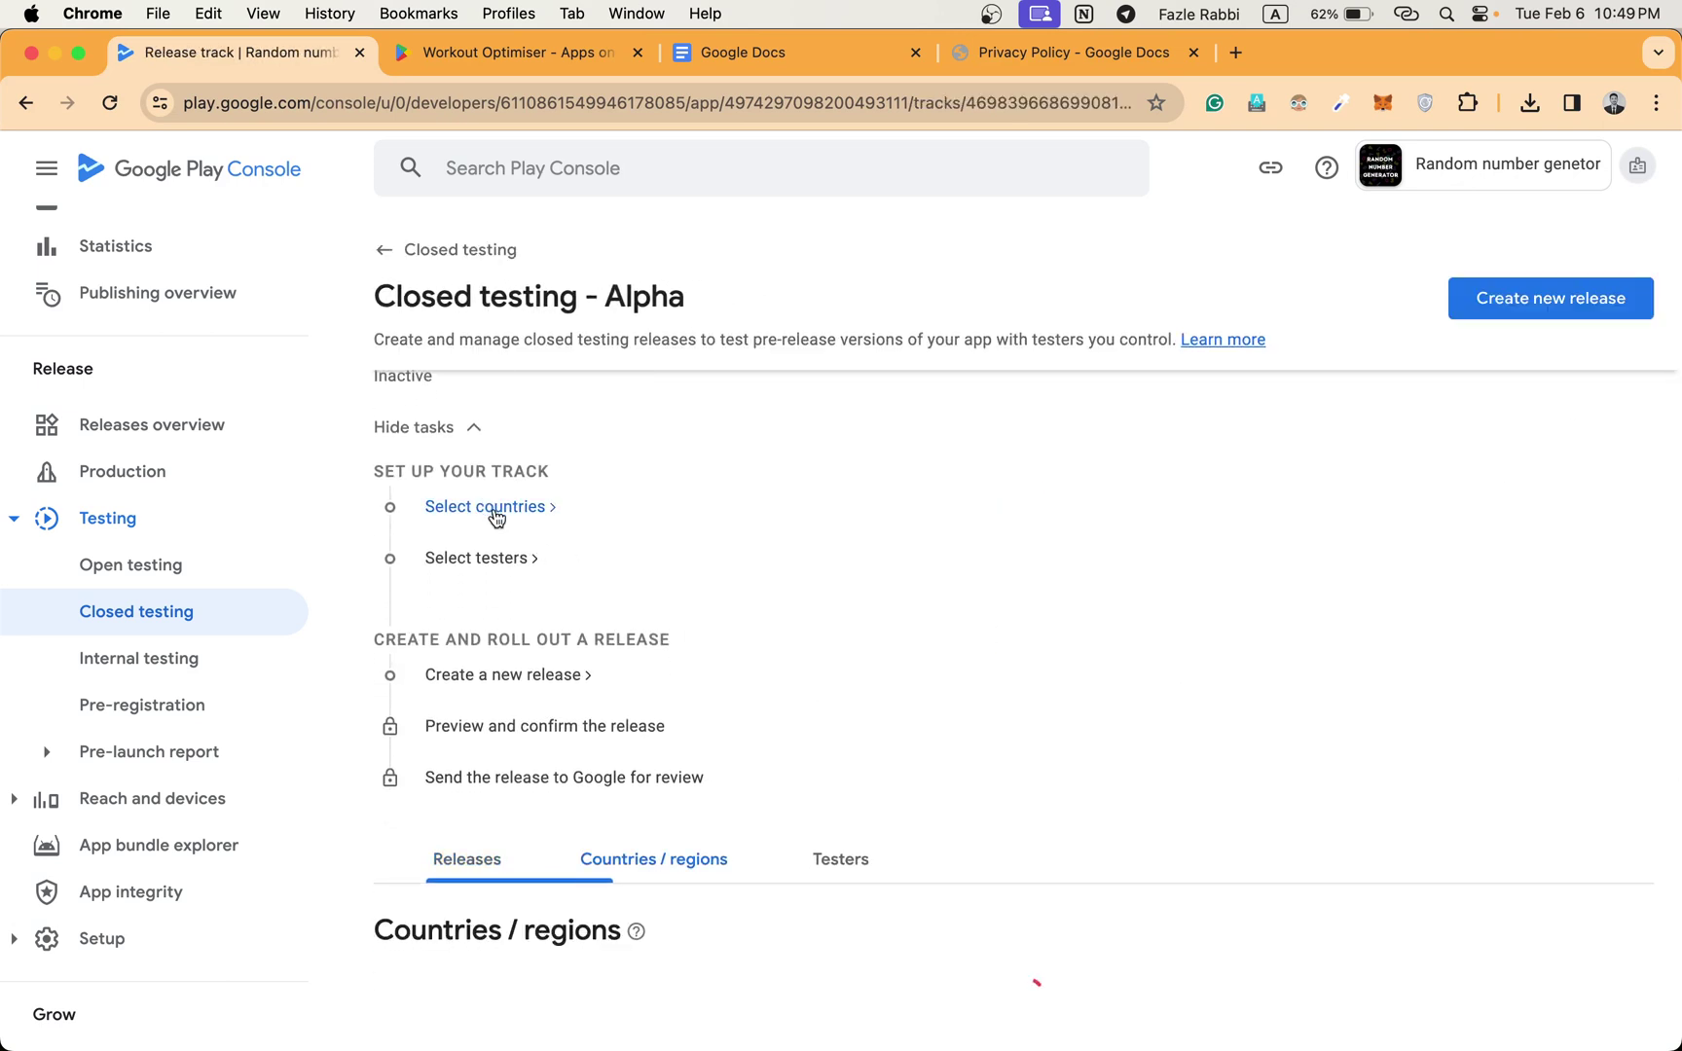
scroll(804, 713, "down", 4)
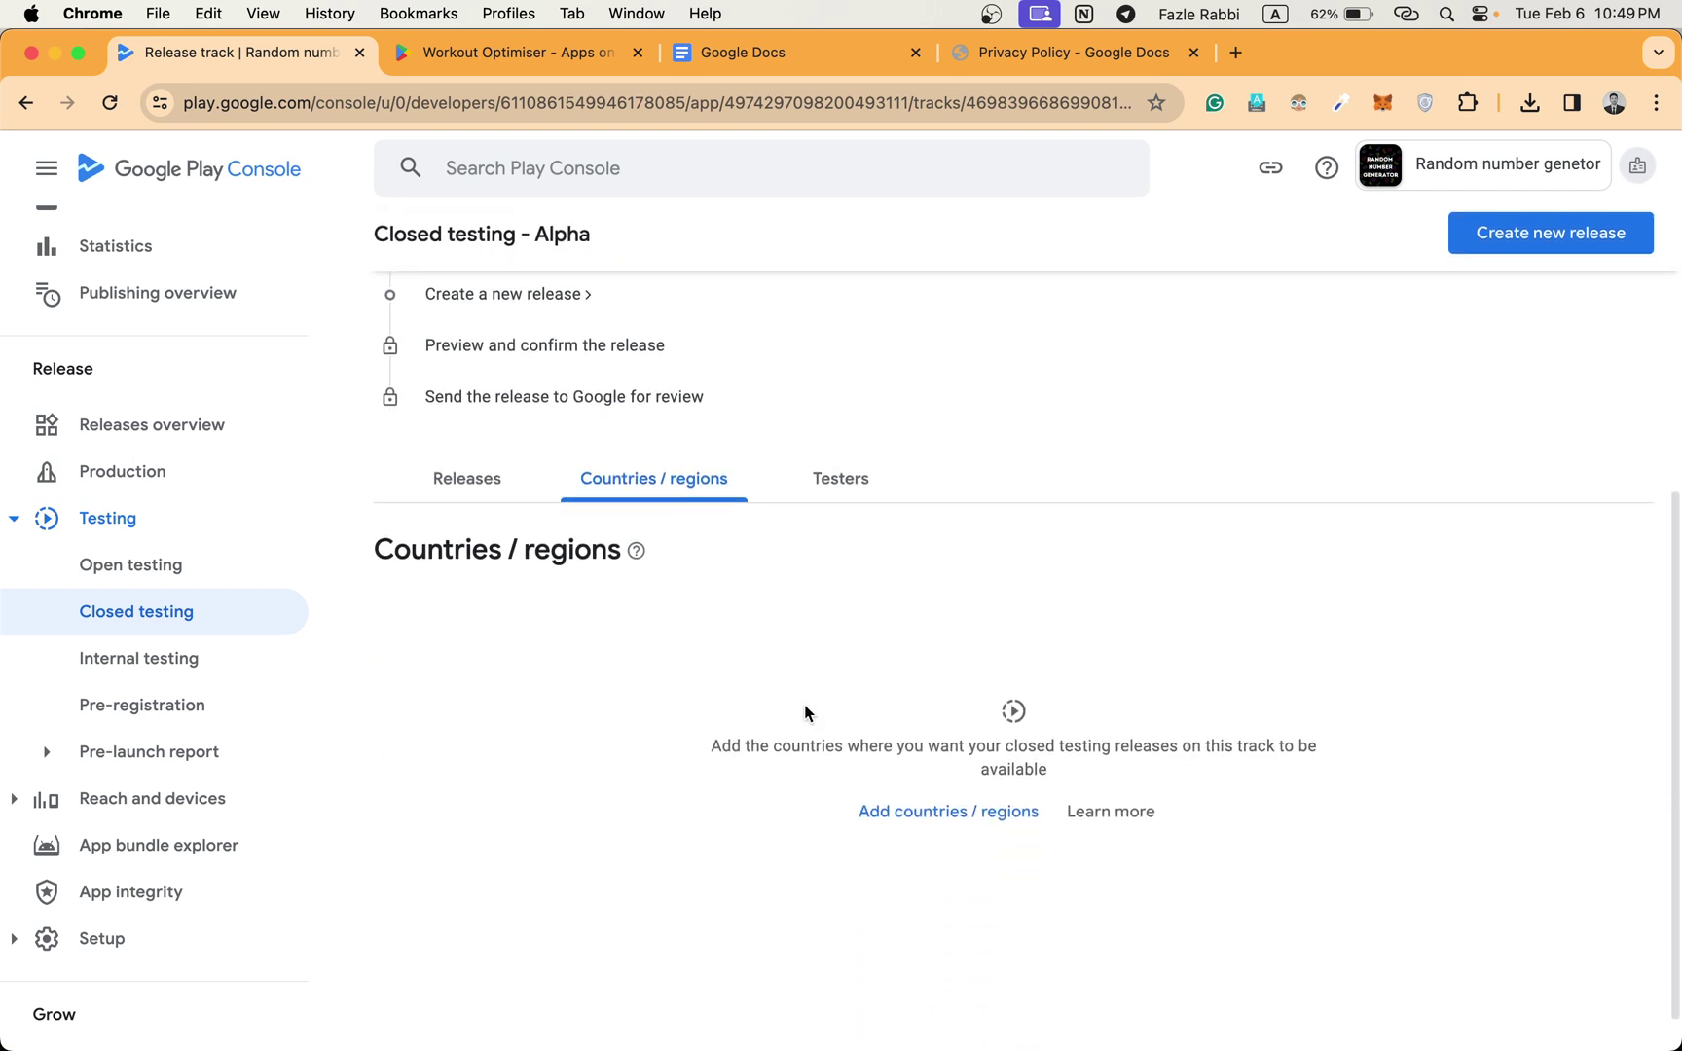
scroll(804, 713, "down", 1)
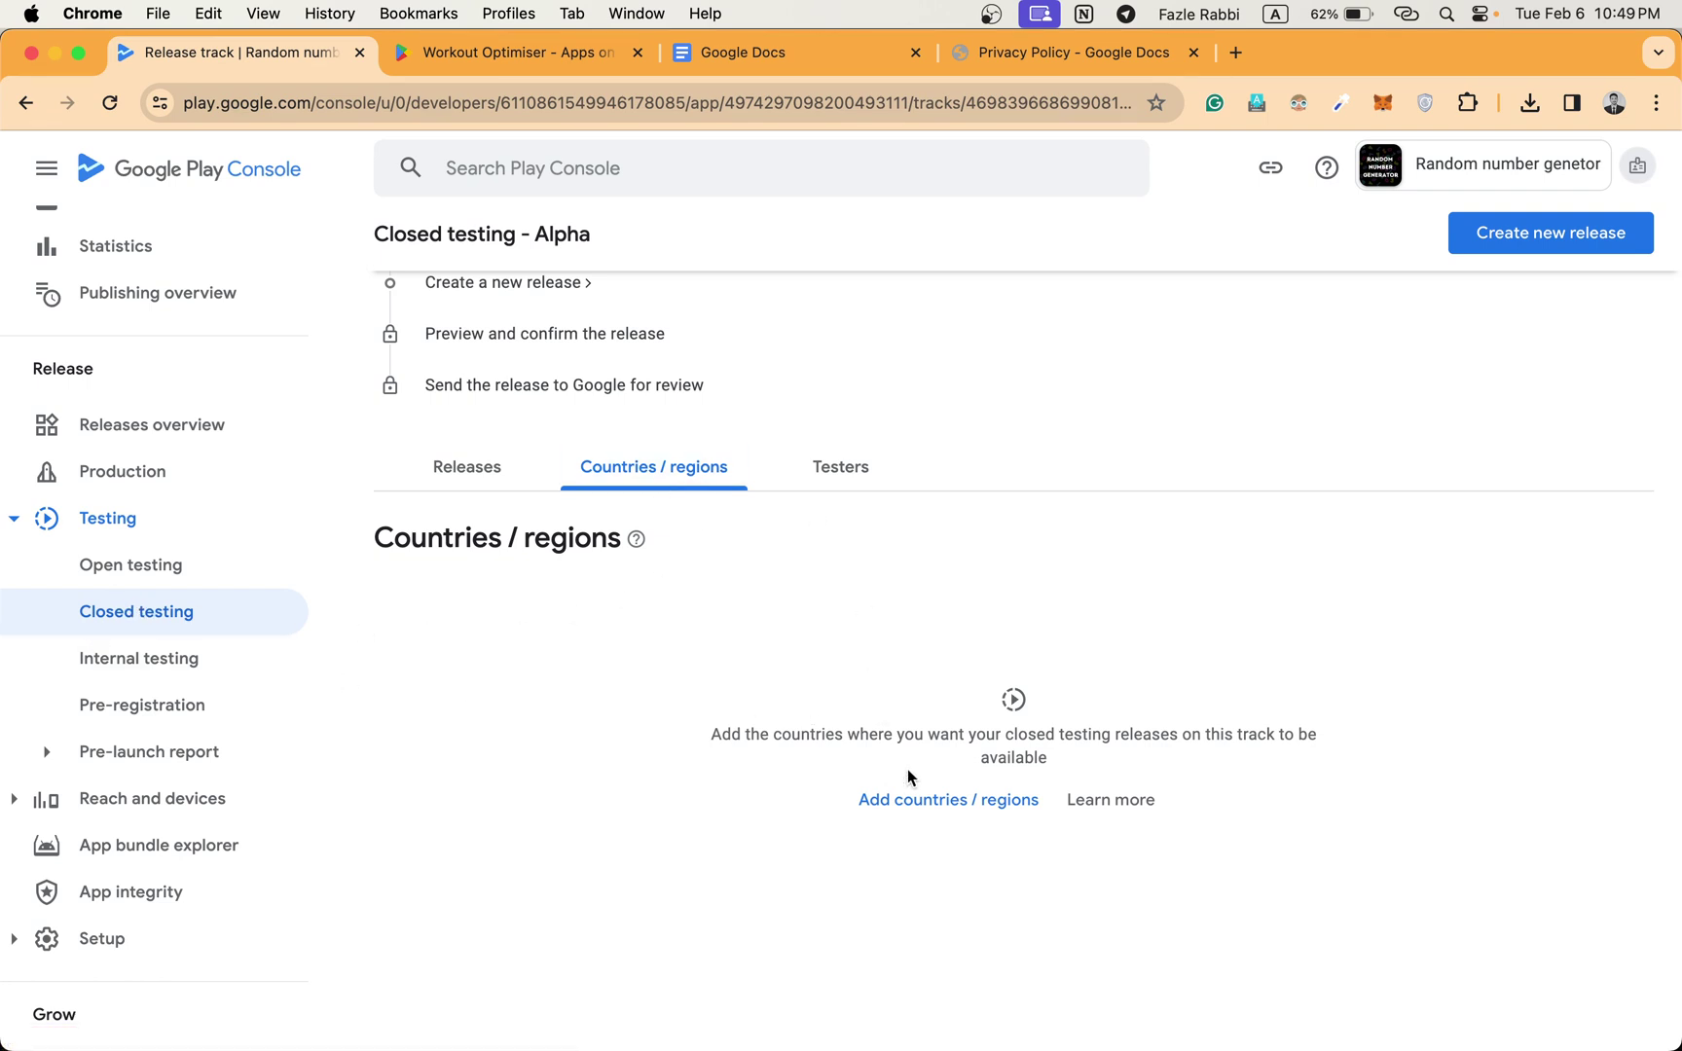
left_click(920, 799)
scroll(722, 732, "down", 2)
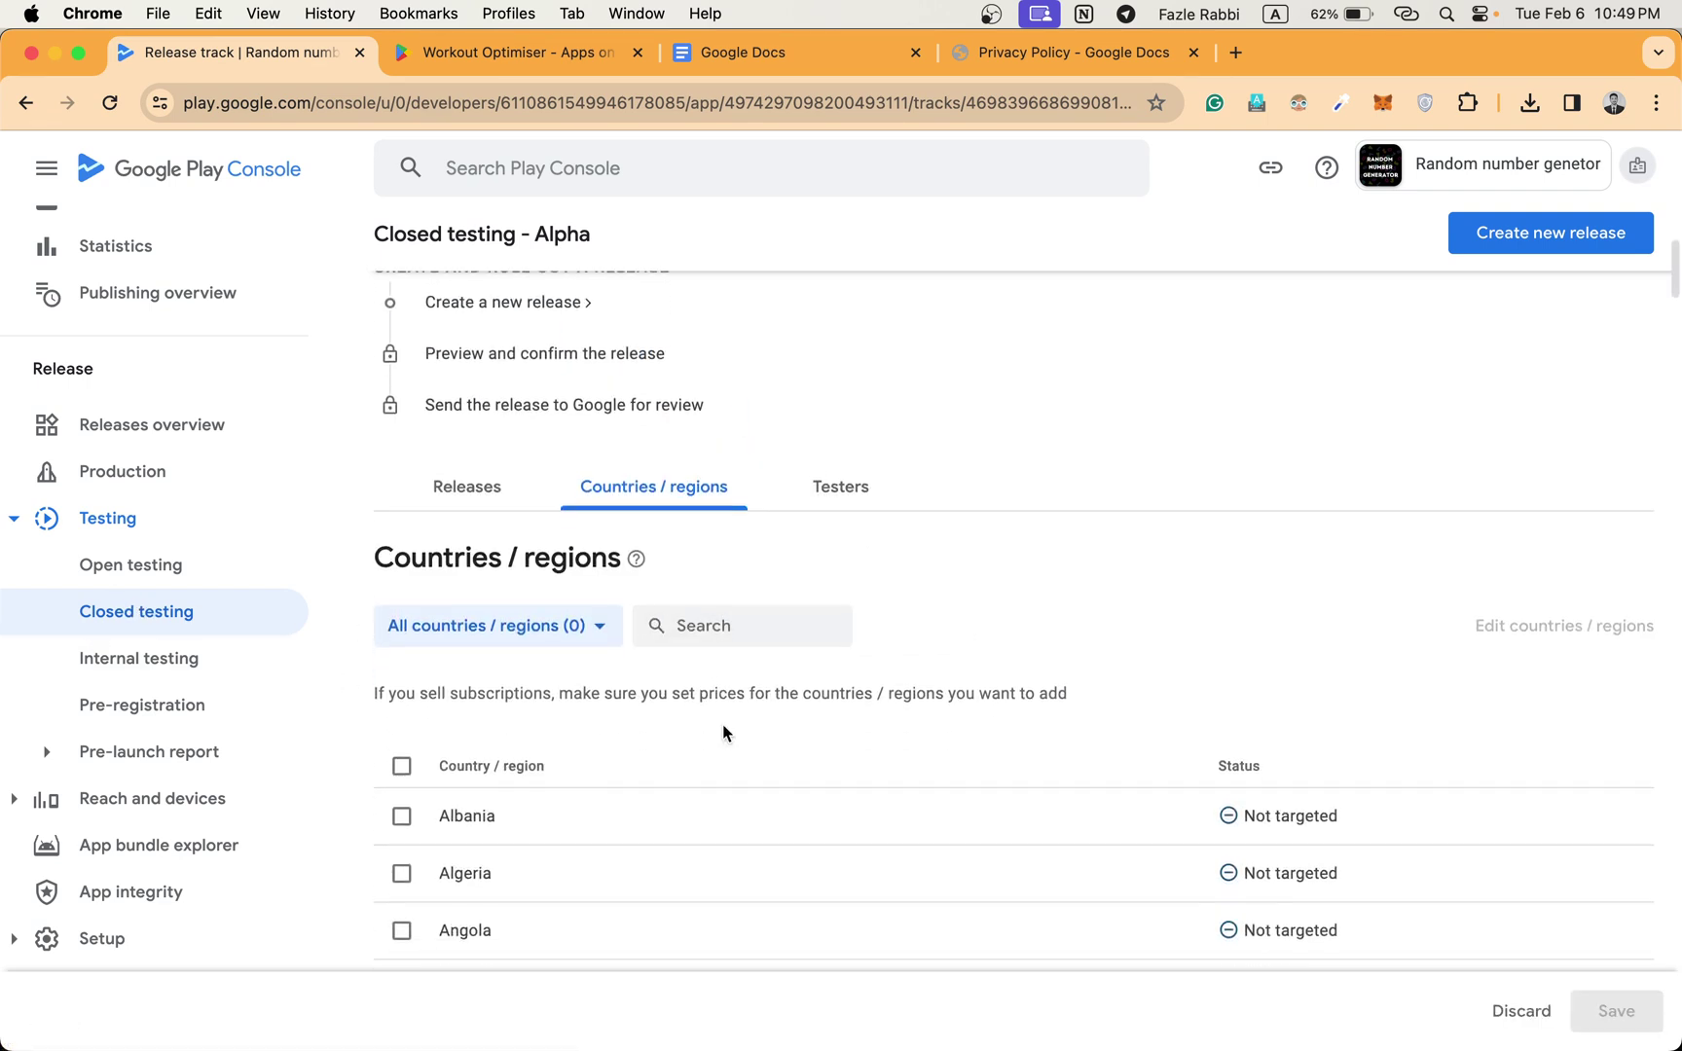
left_click(401, 764)
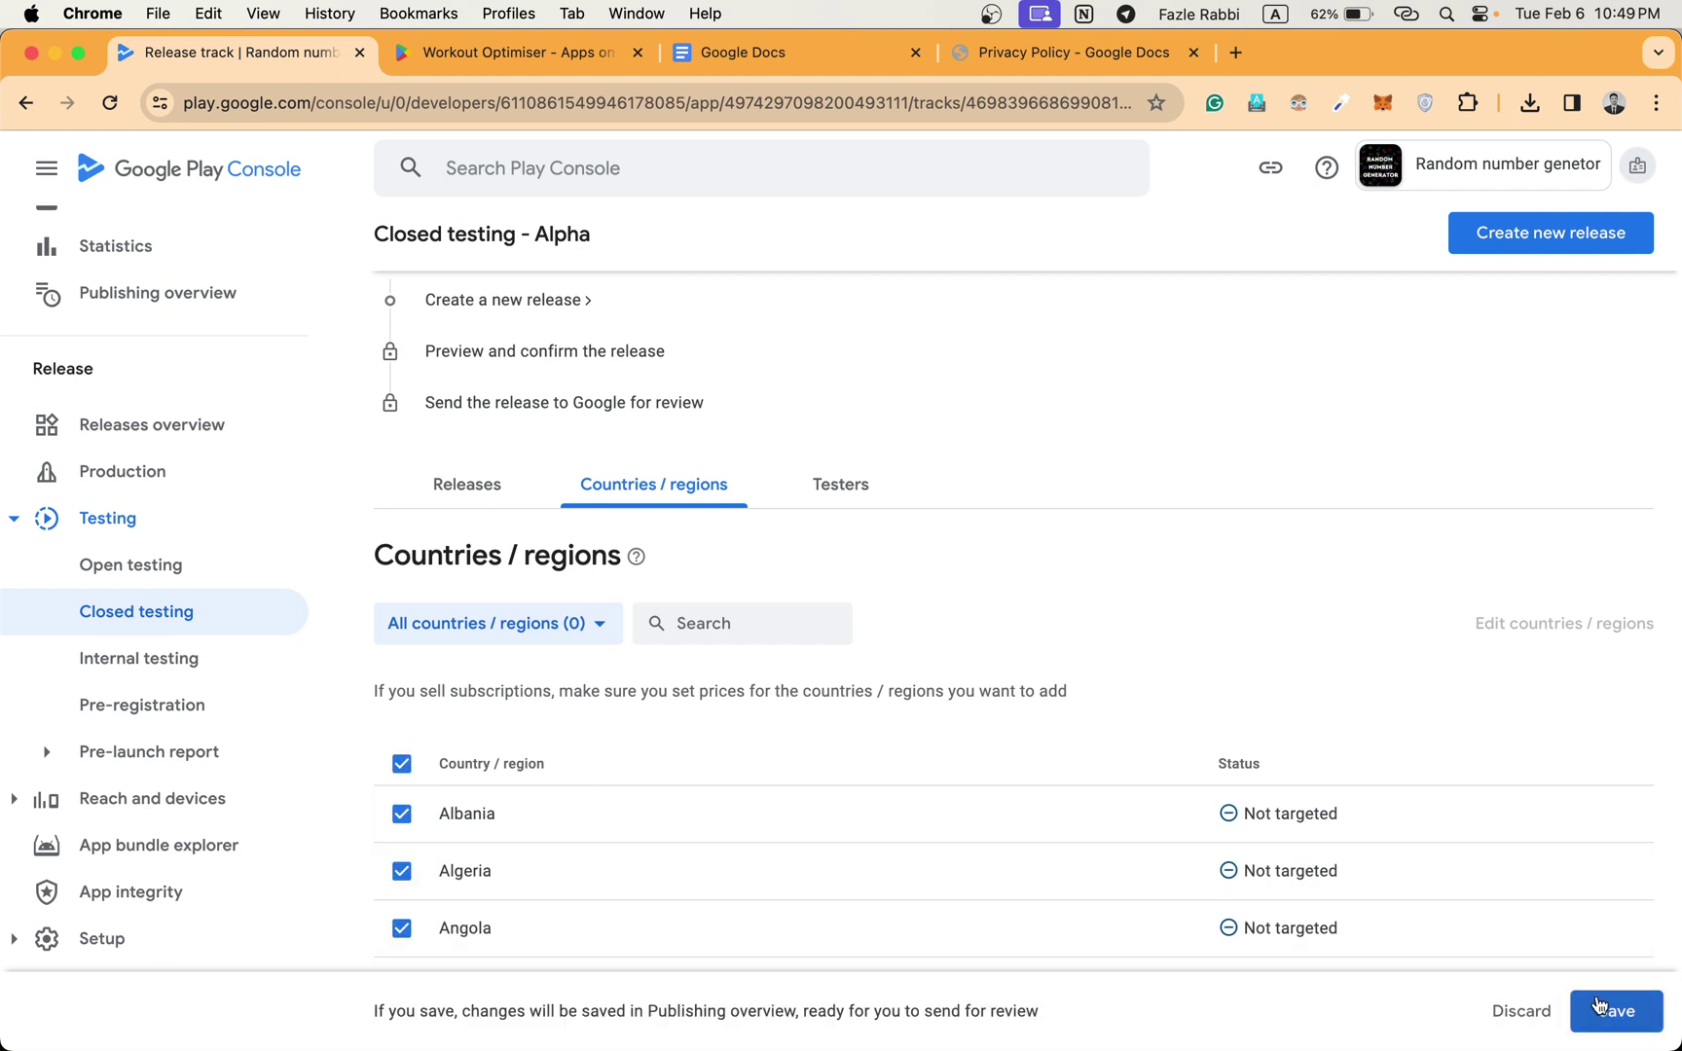
left_click(1616, 1010)
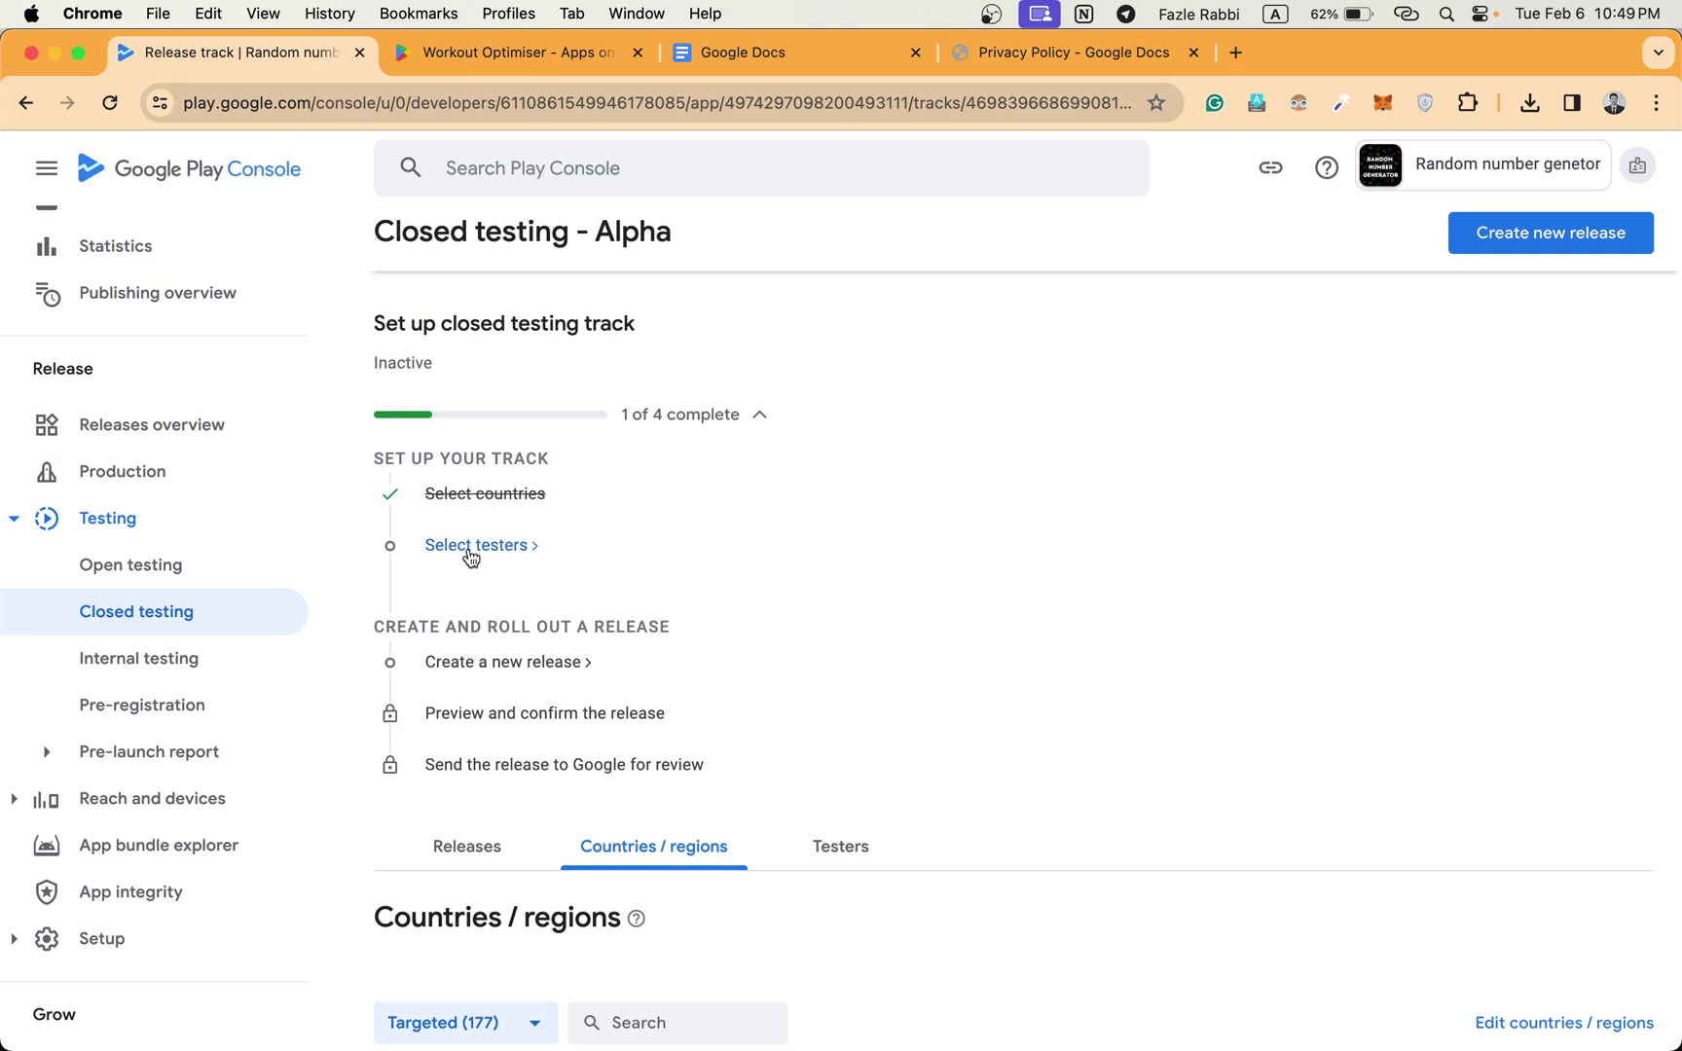
left_click(465, 546)
Create a new tester email list for the Alpha track and enter its list name.
scroll(1156, 569, "down", 5)
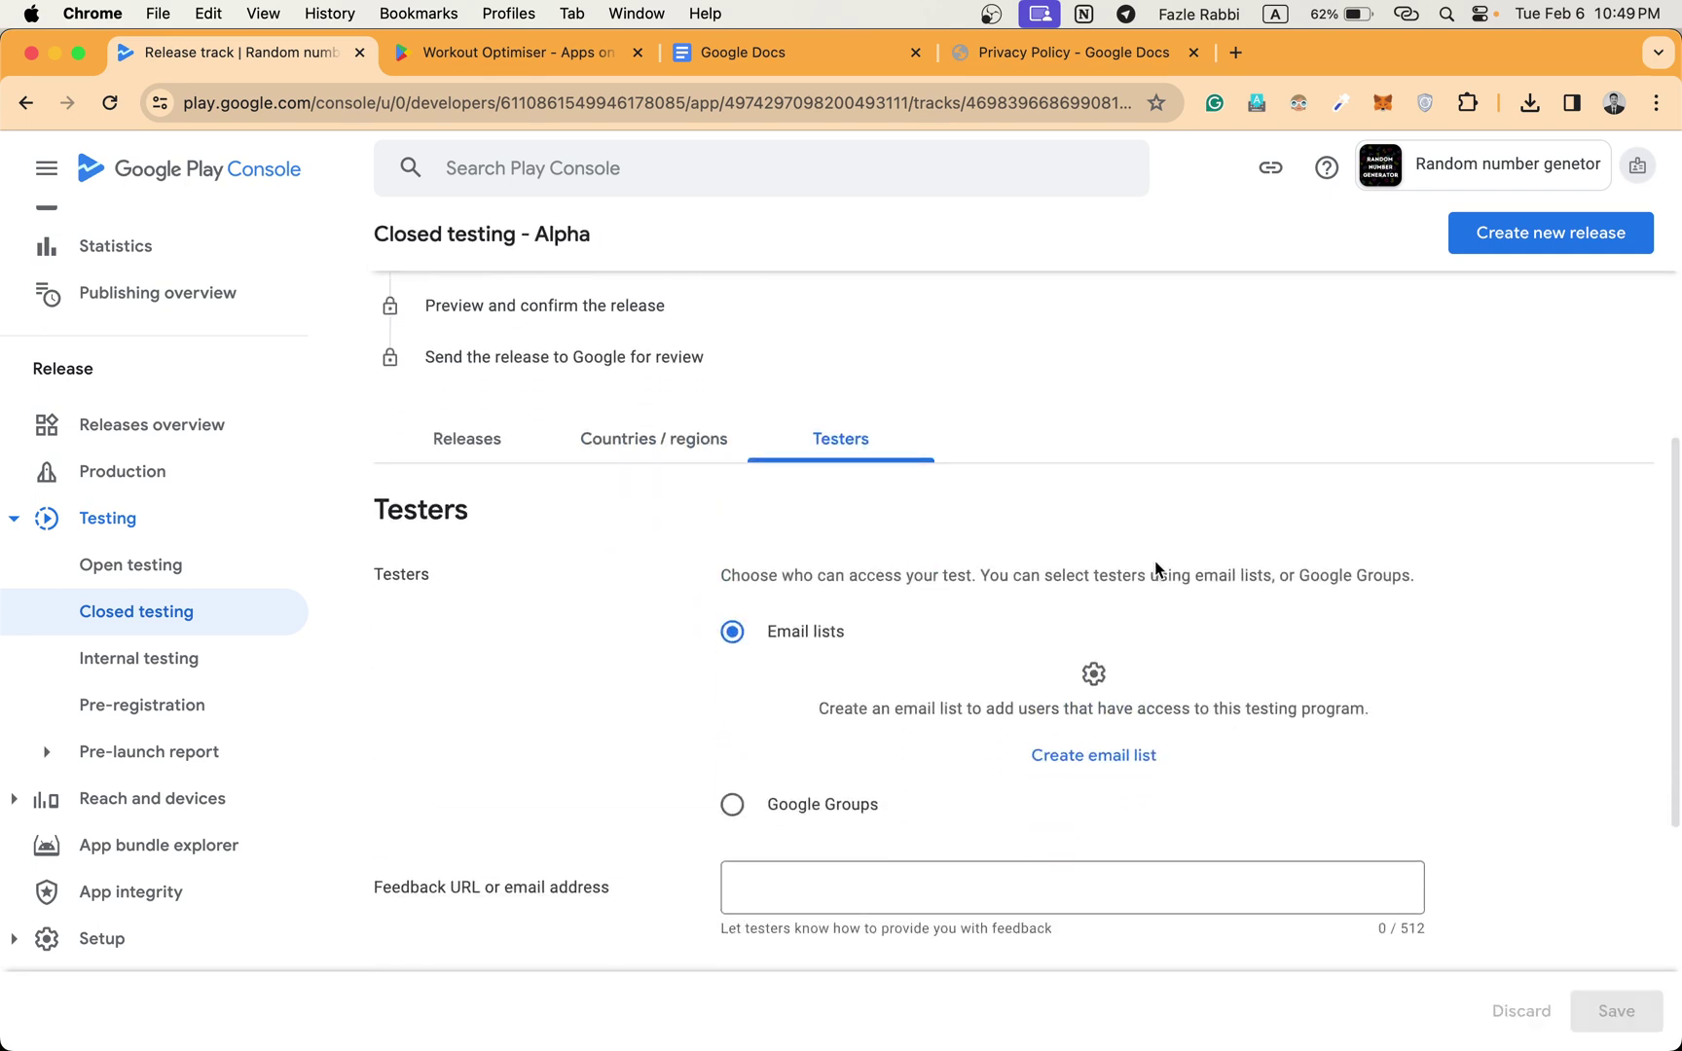
left_click(1109, 774)
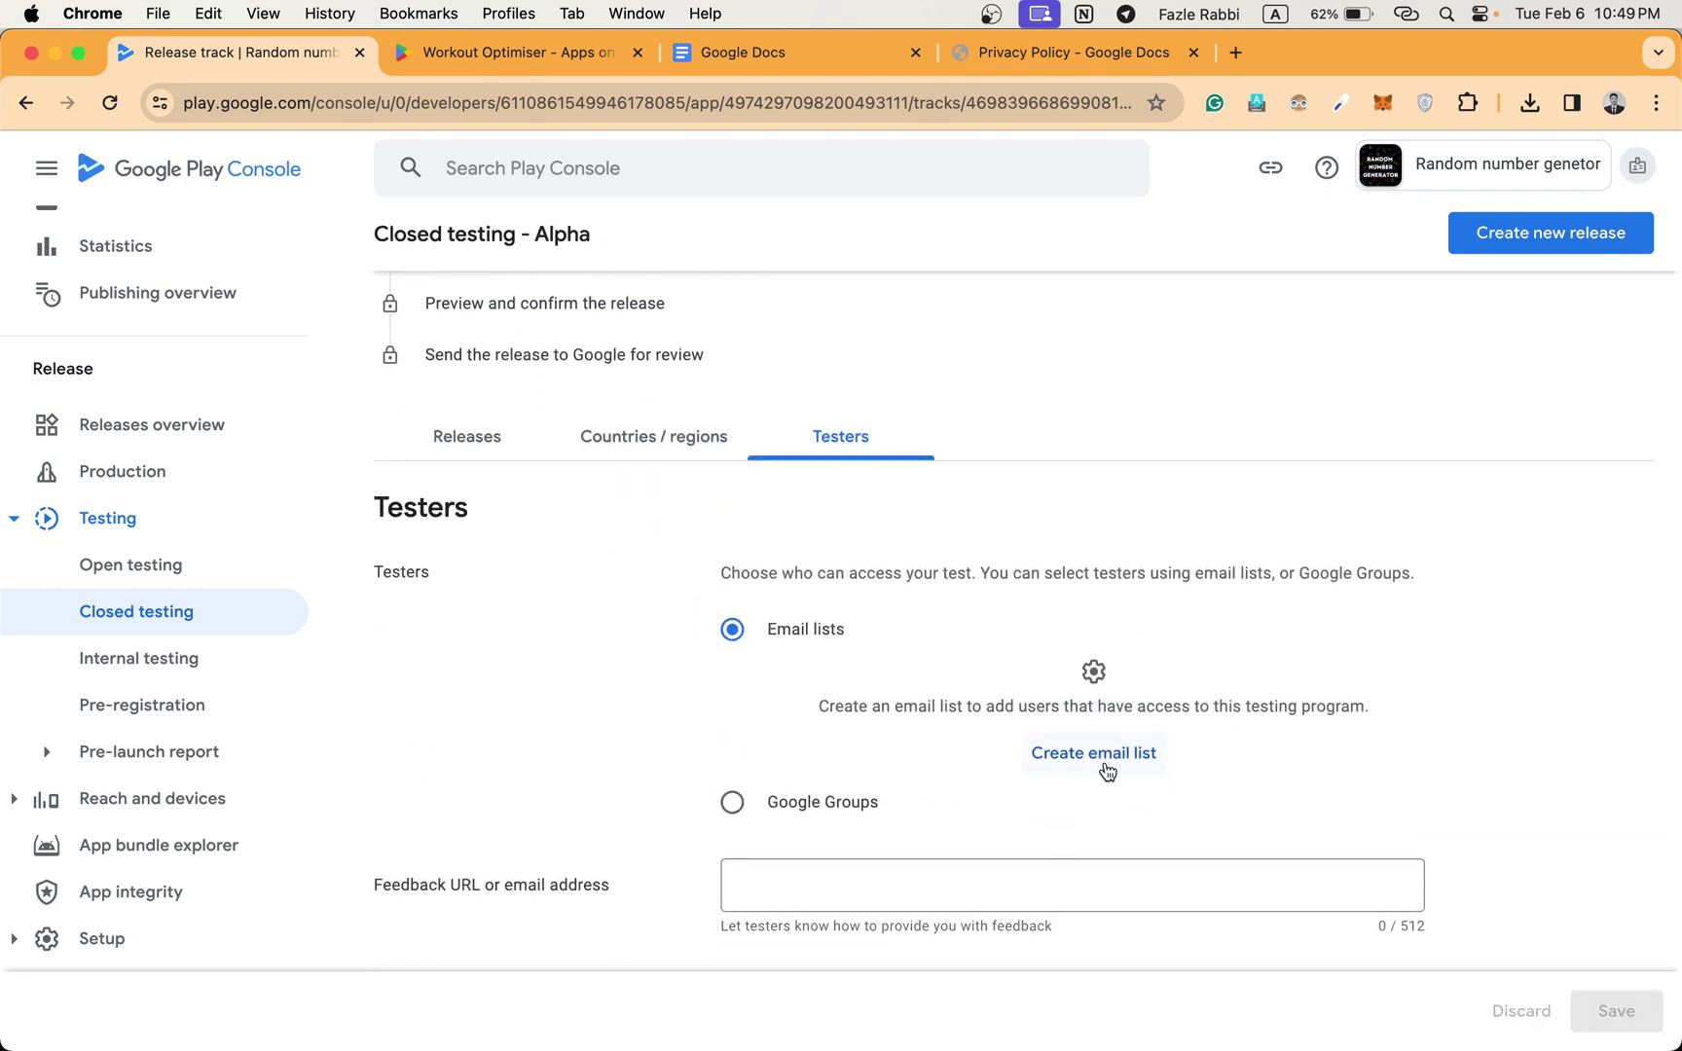
left_click(691, 454)
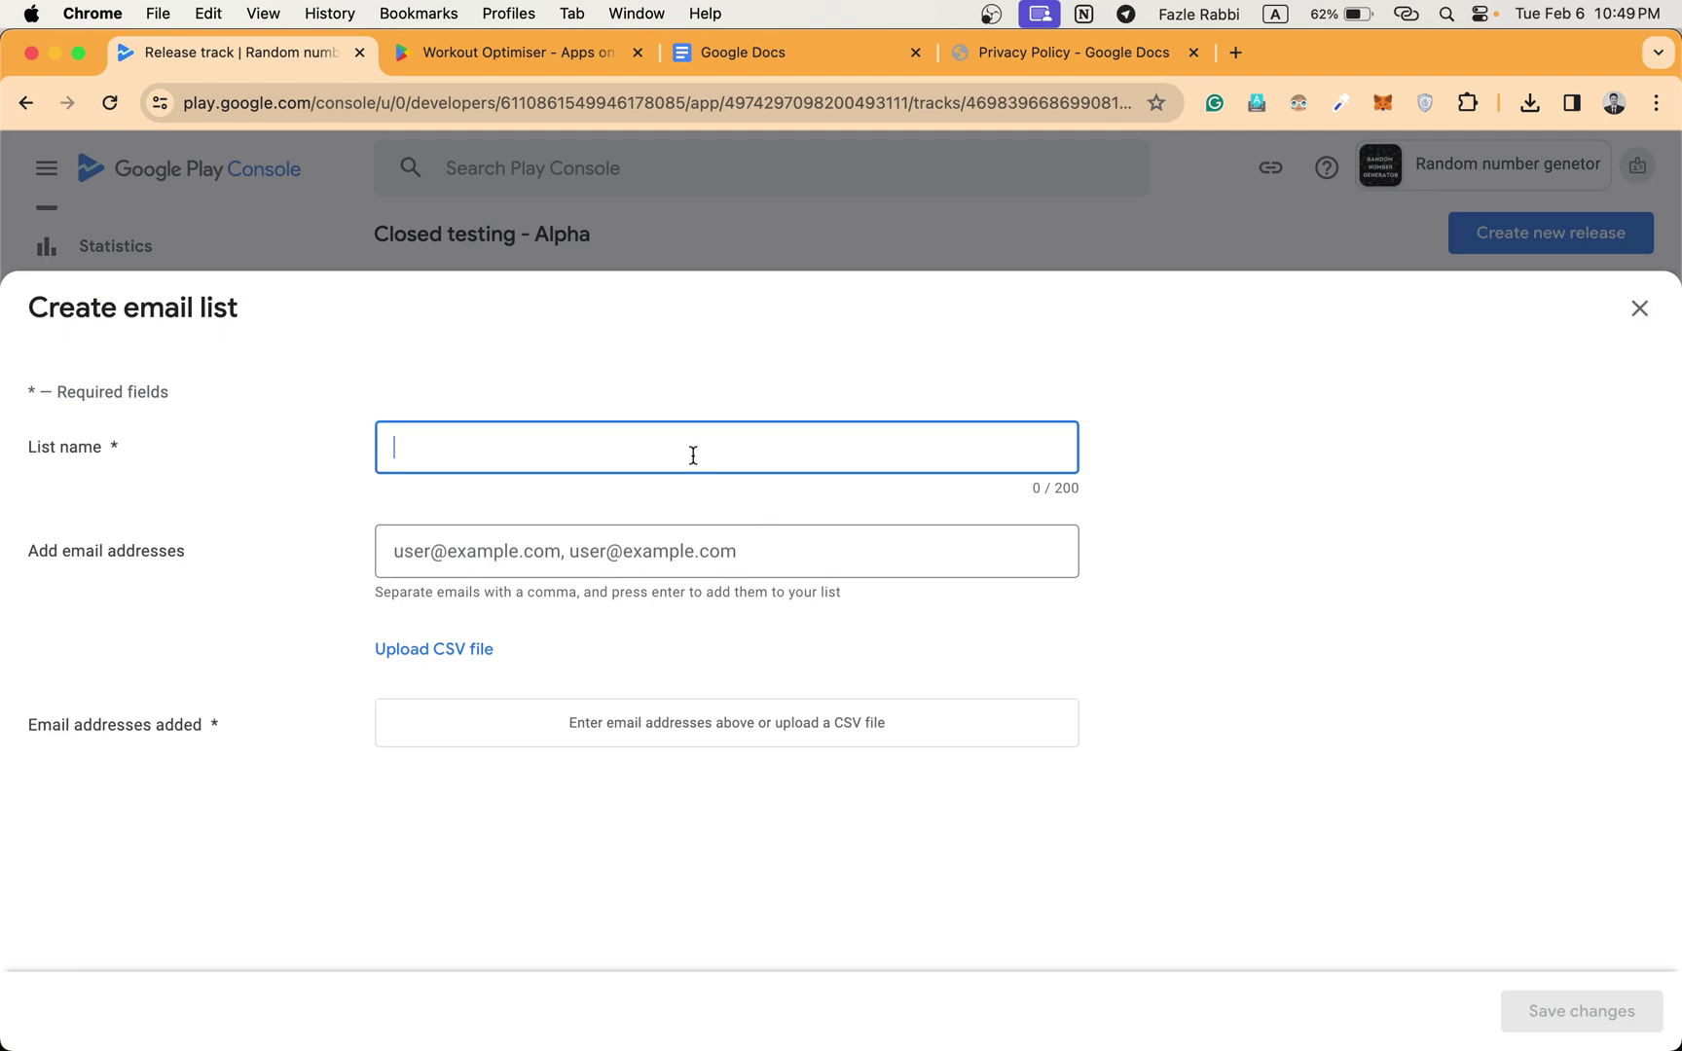
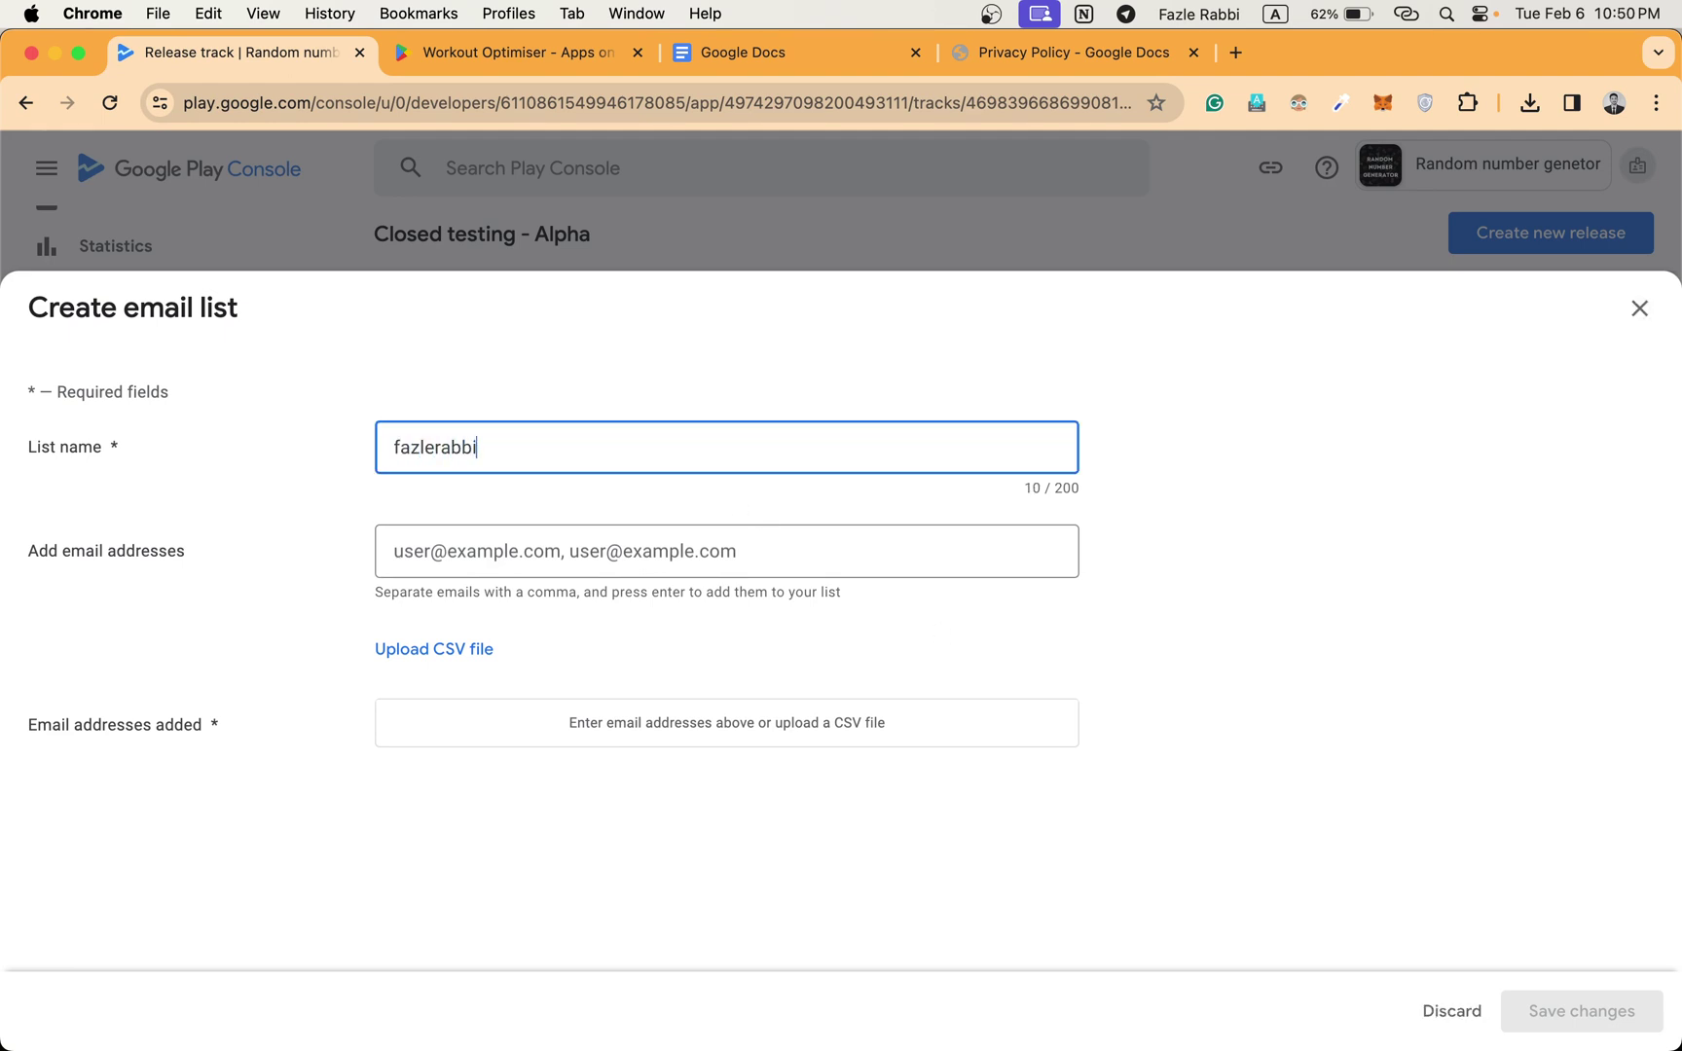
Import tester addresses by uploading Tester - Sheet1.csv from the Downloads folder.
left_click(443, 651)
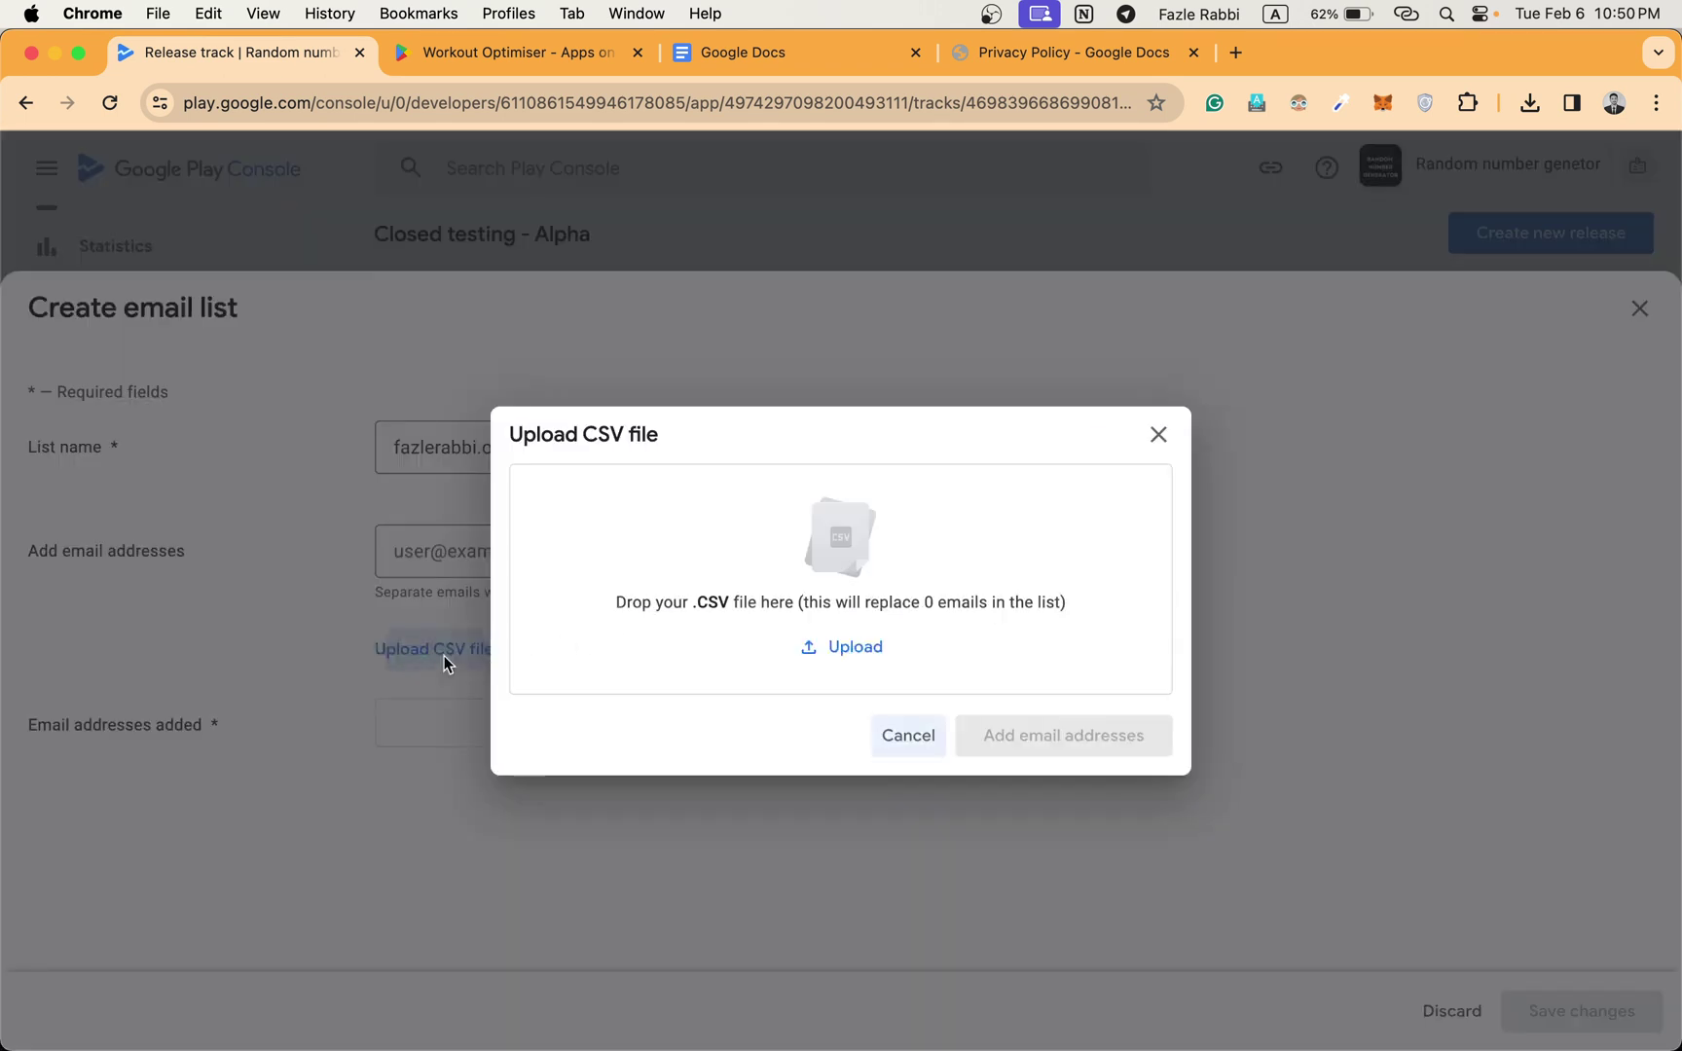
left_click(865, 652)
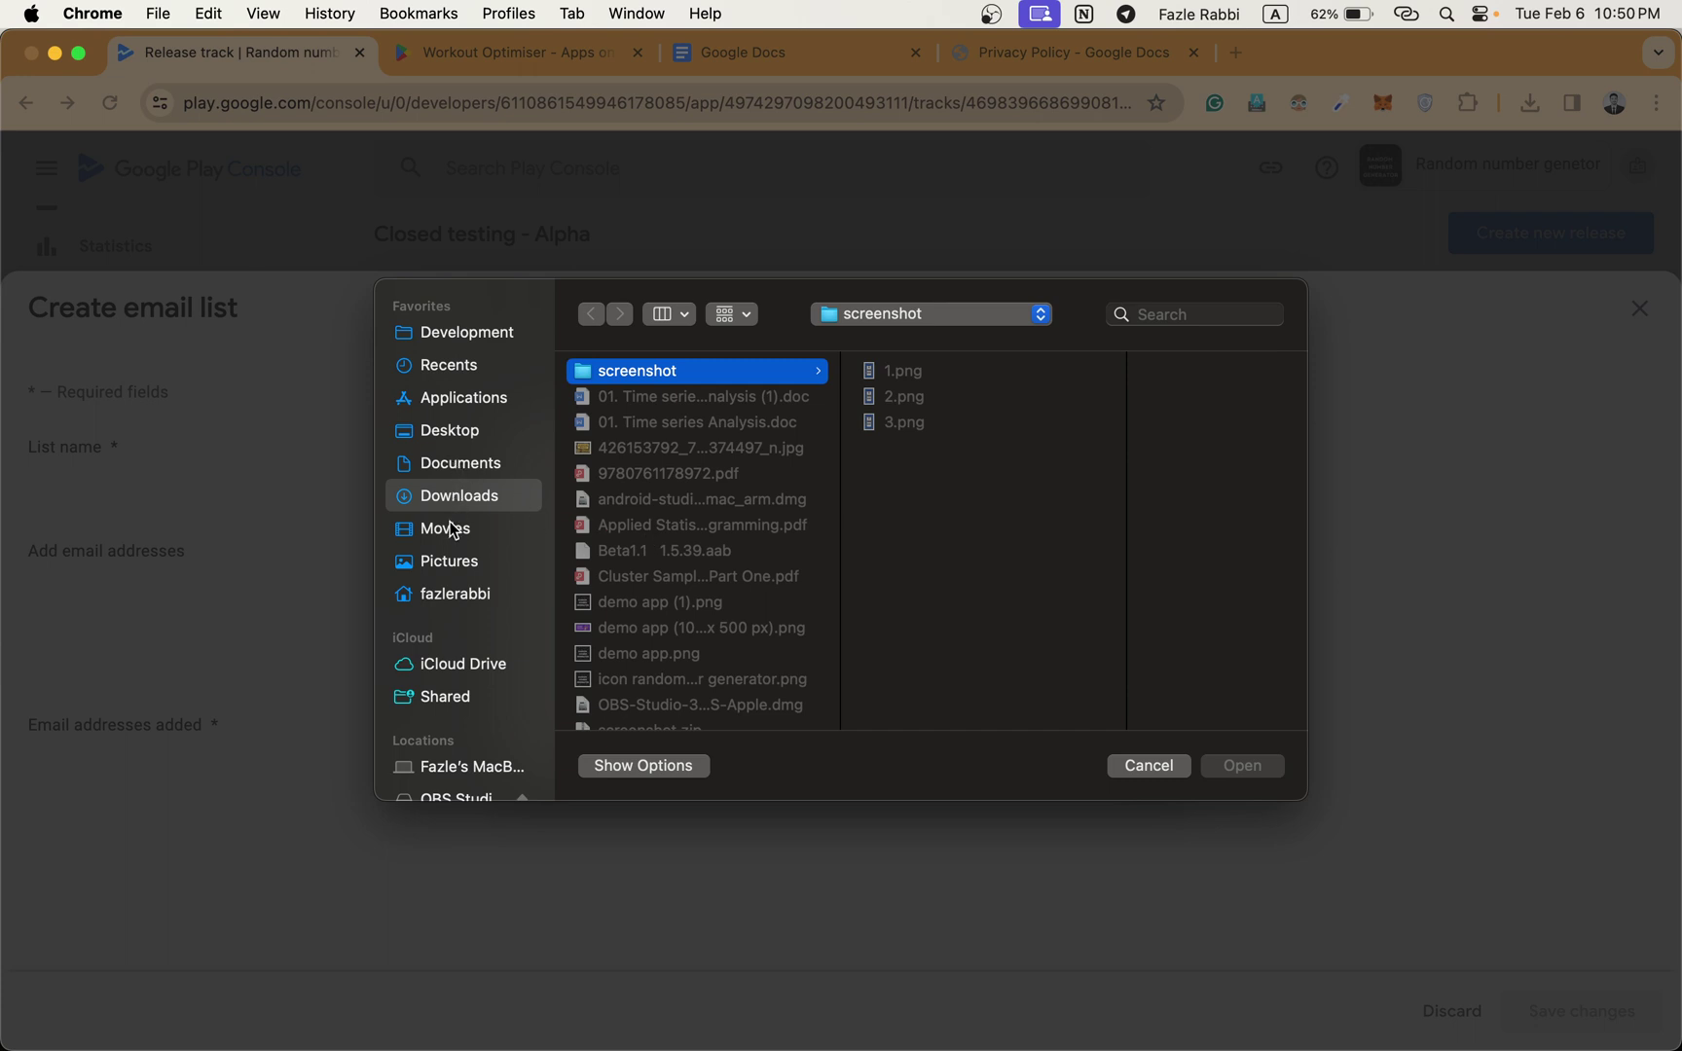
left_click(505, 327)
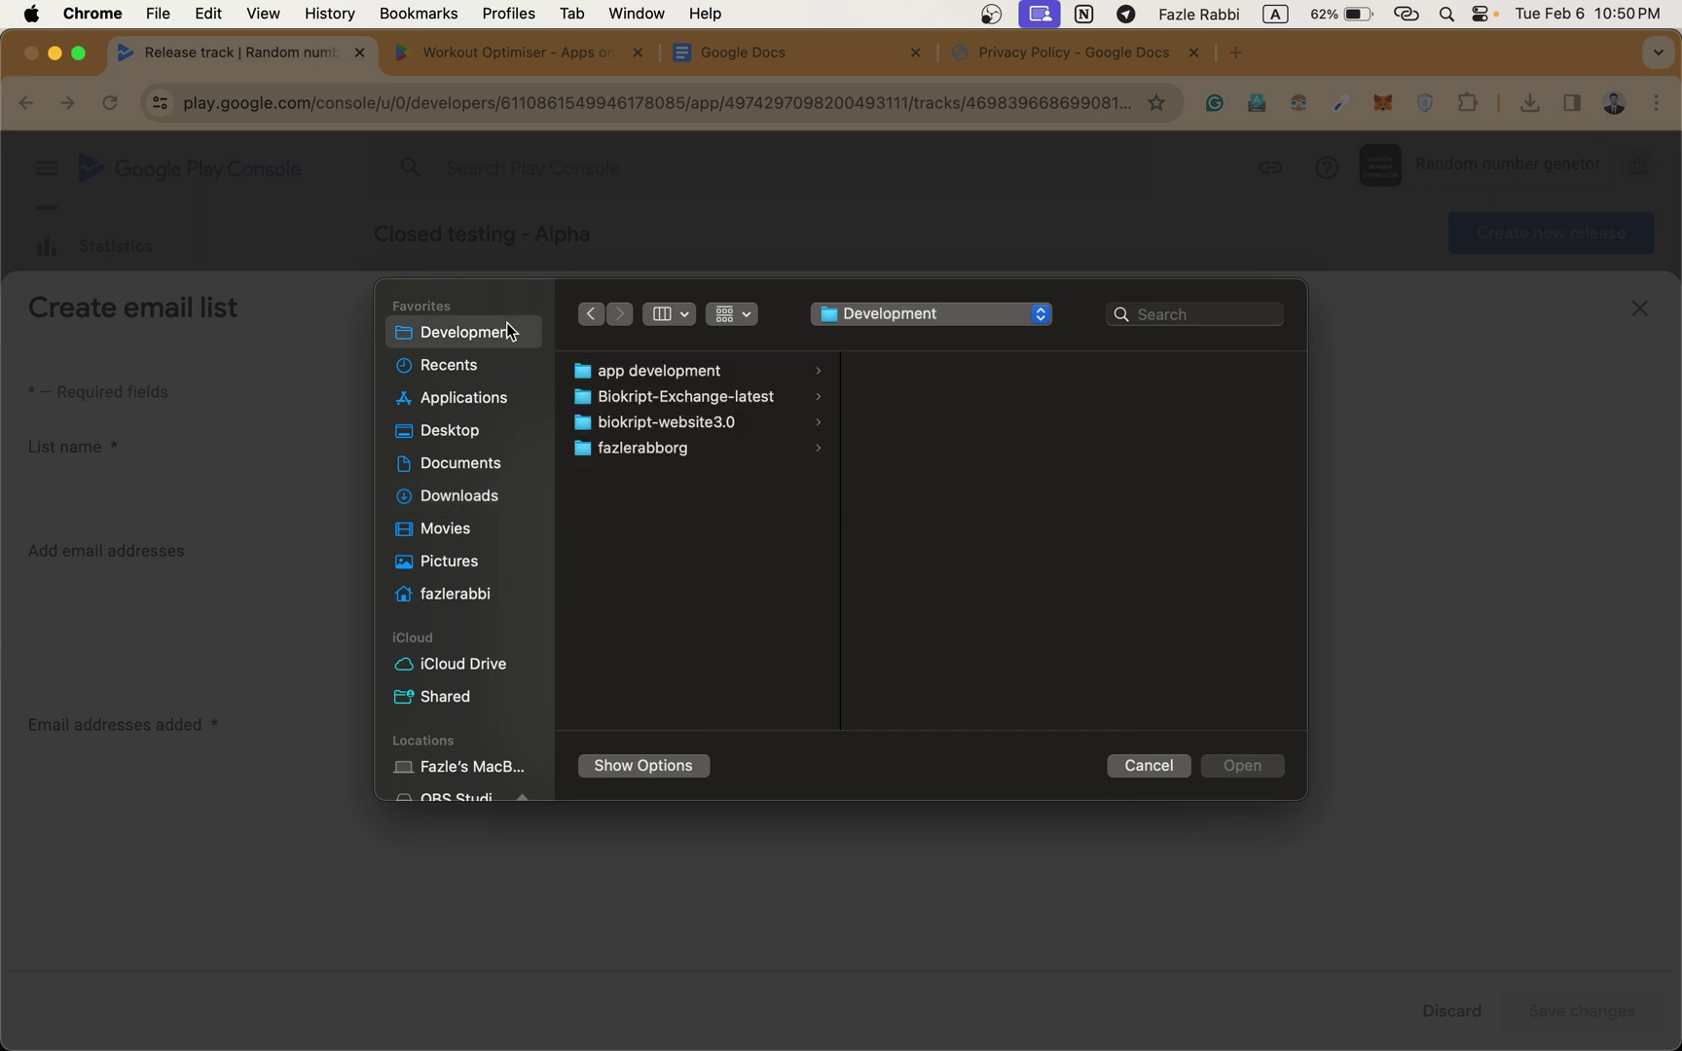
left_click(661, 373)
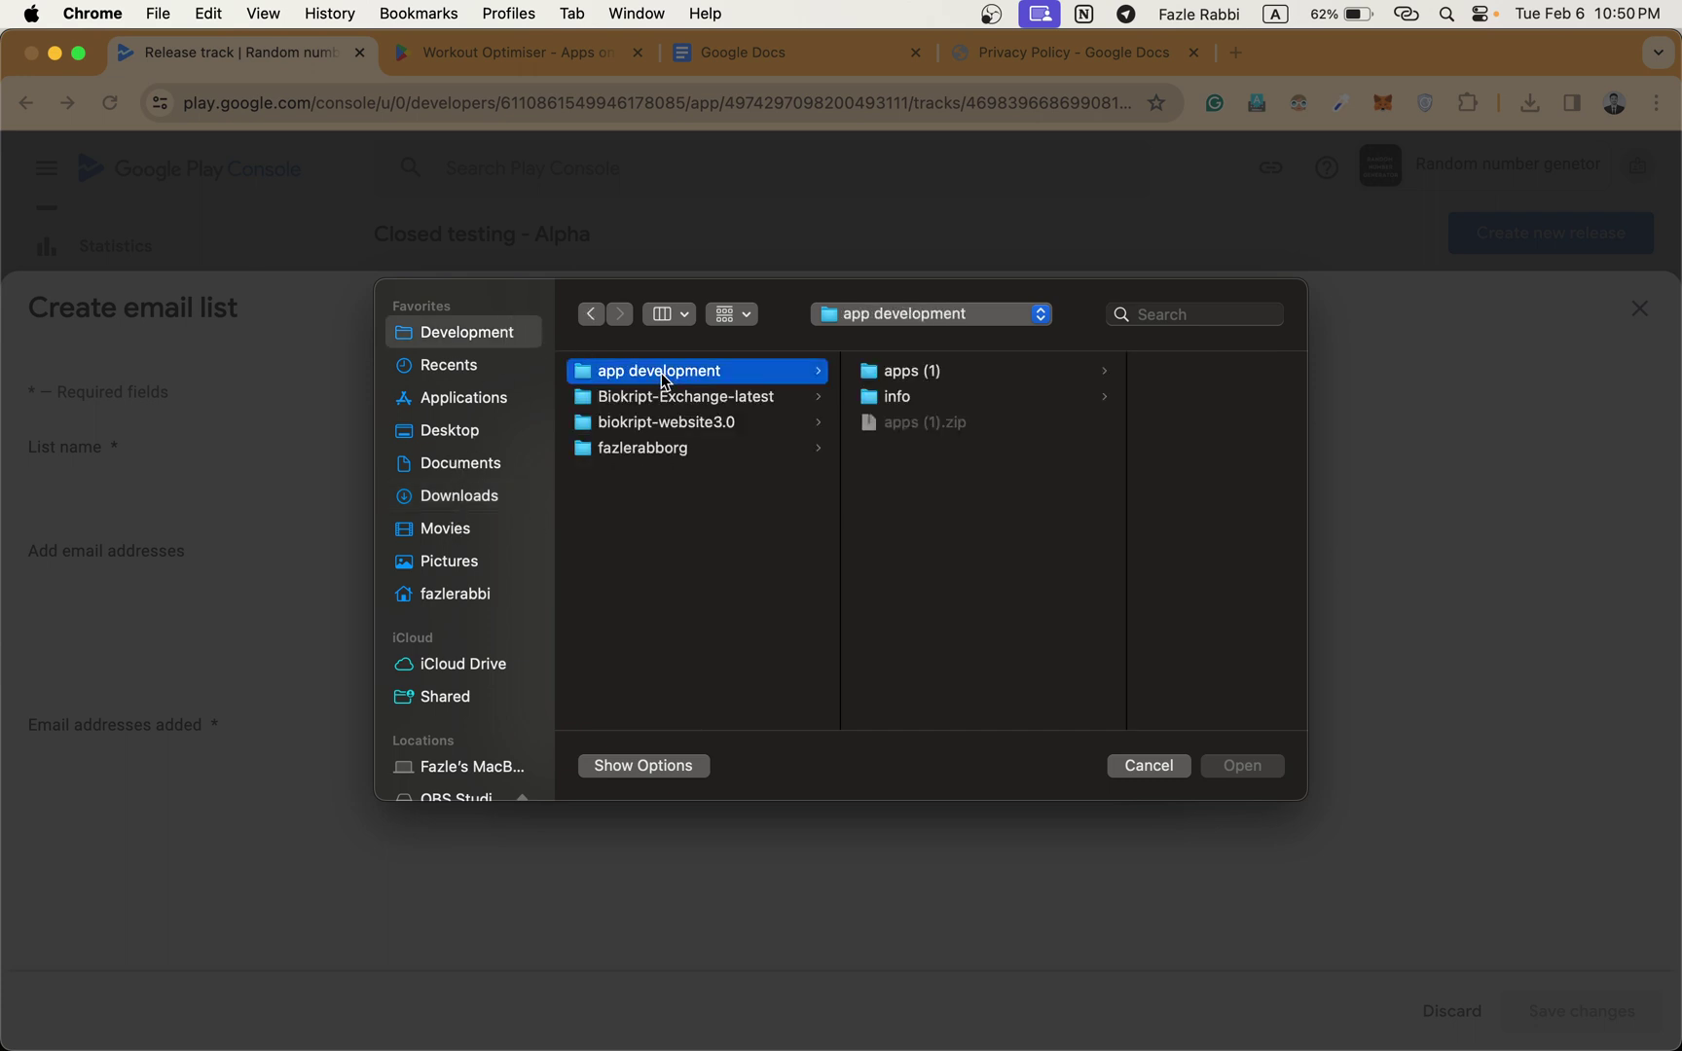
left_click(927, 403)
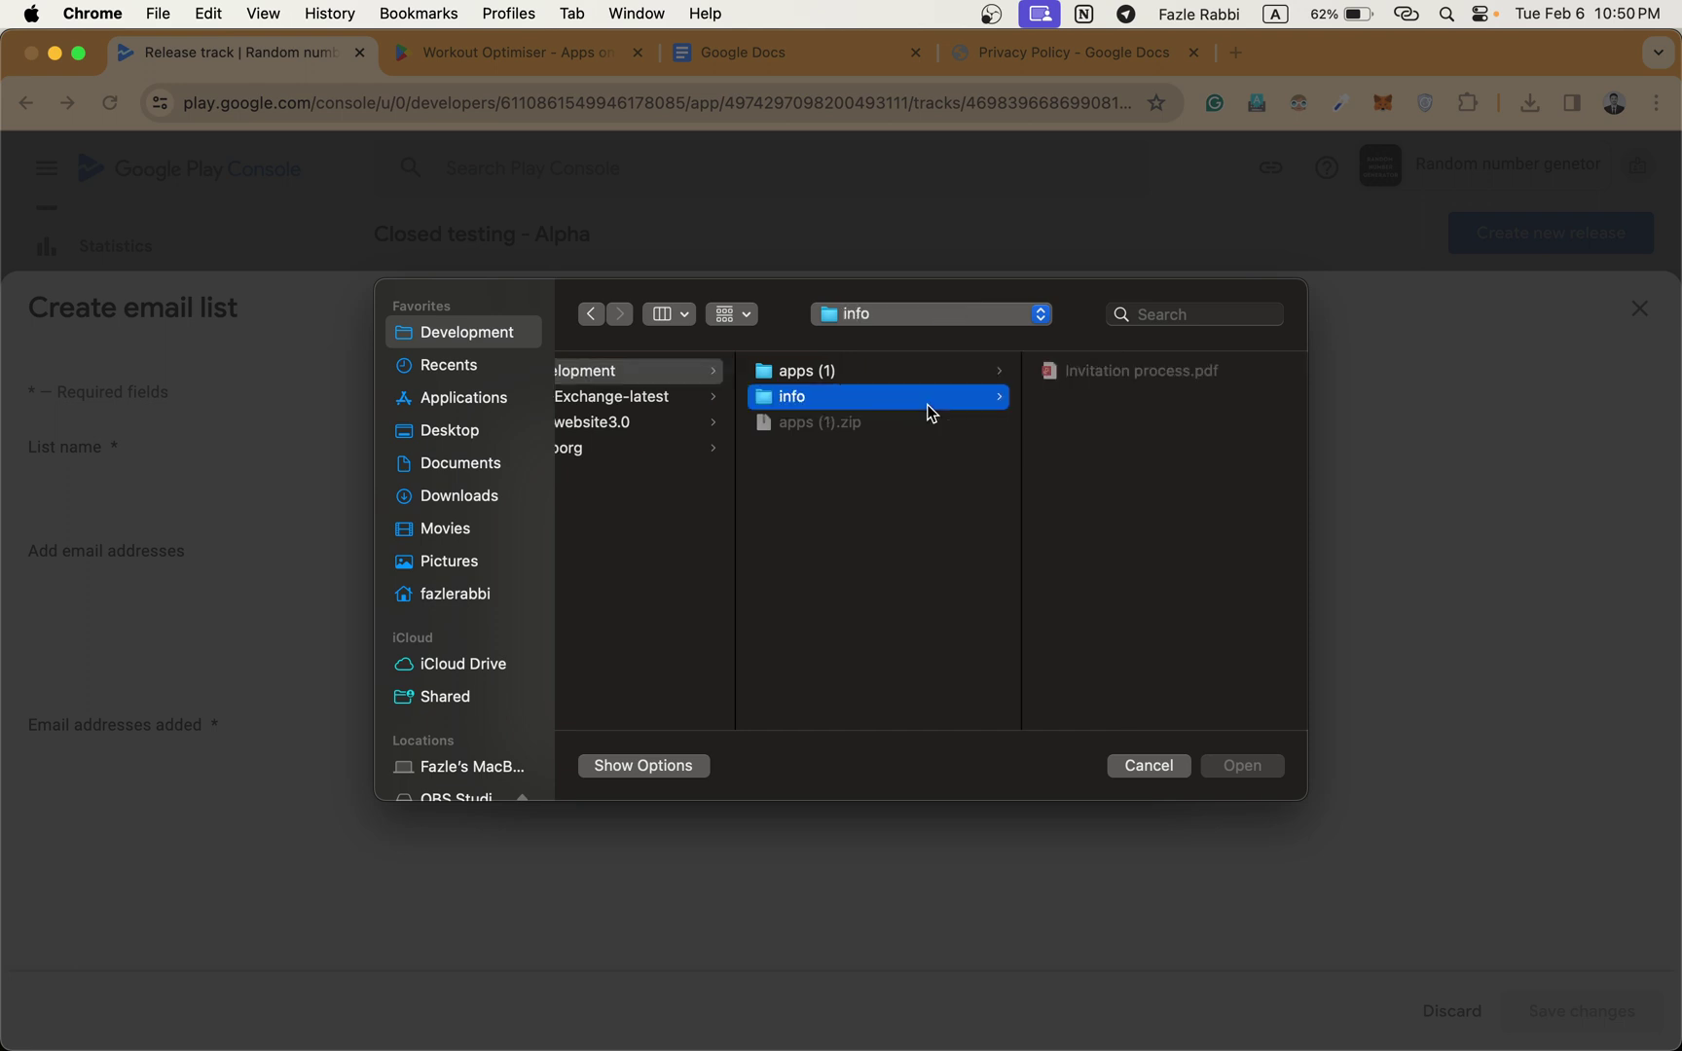
left_click(833, 371)
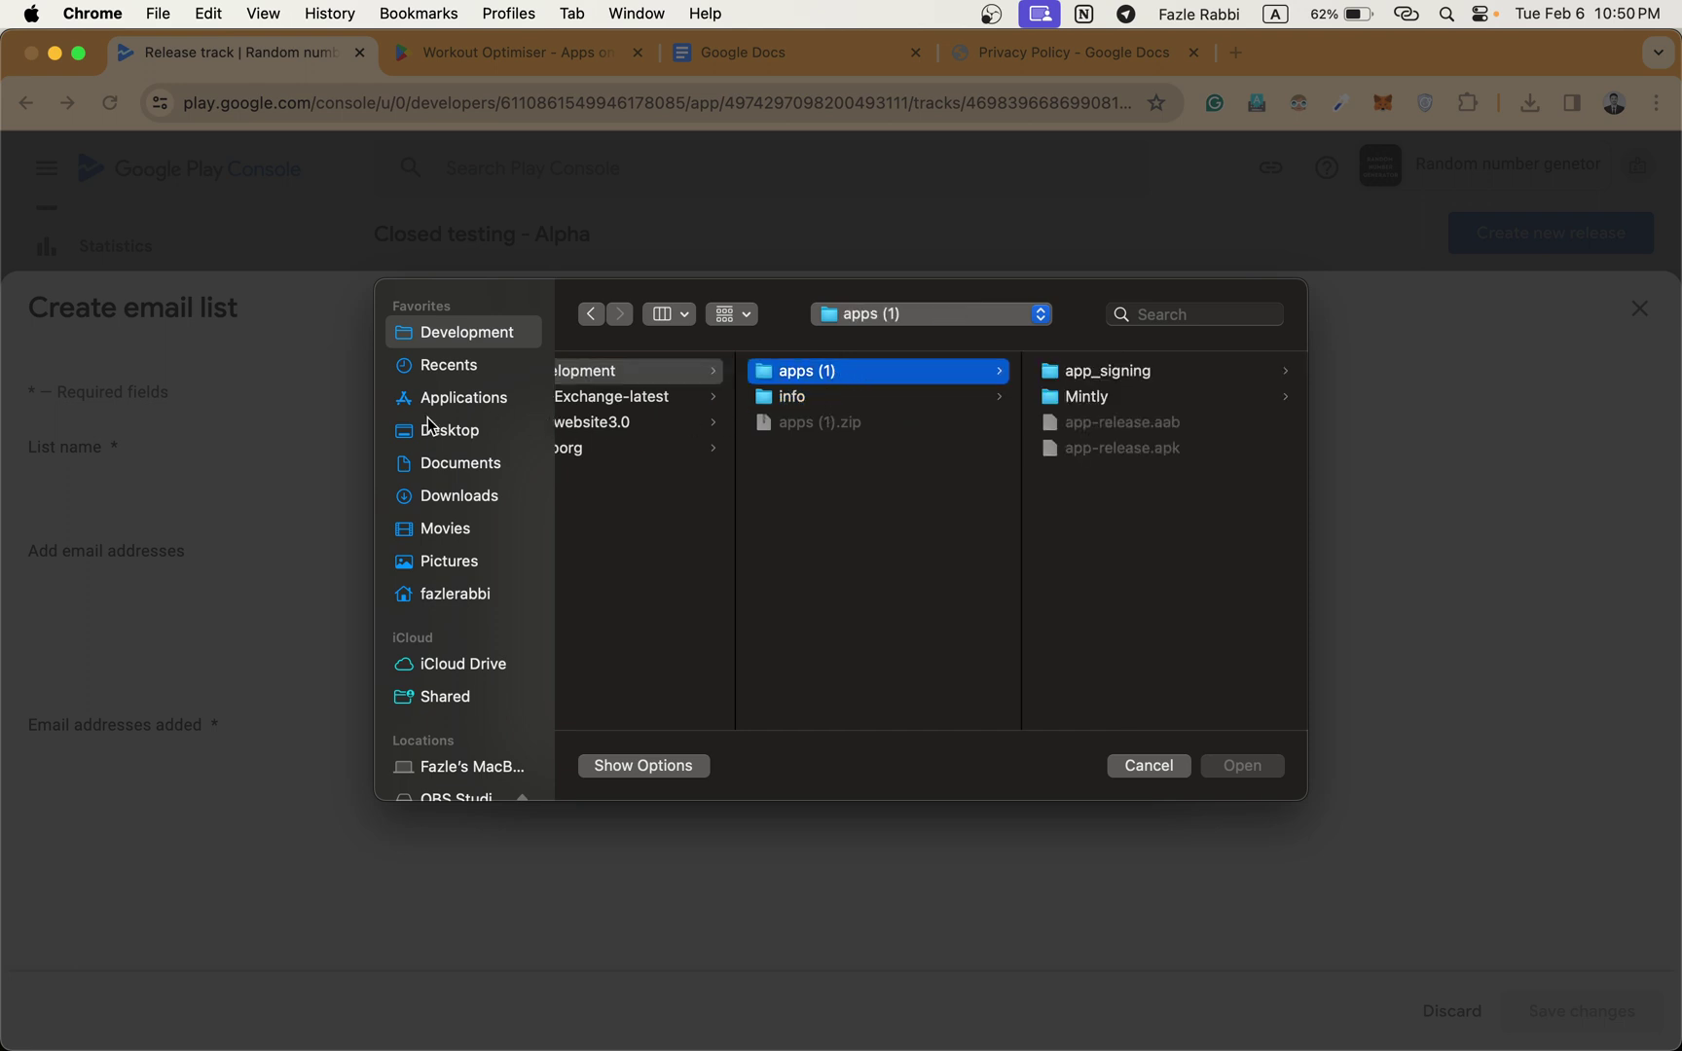
left_click(451, 497)
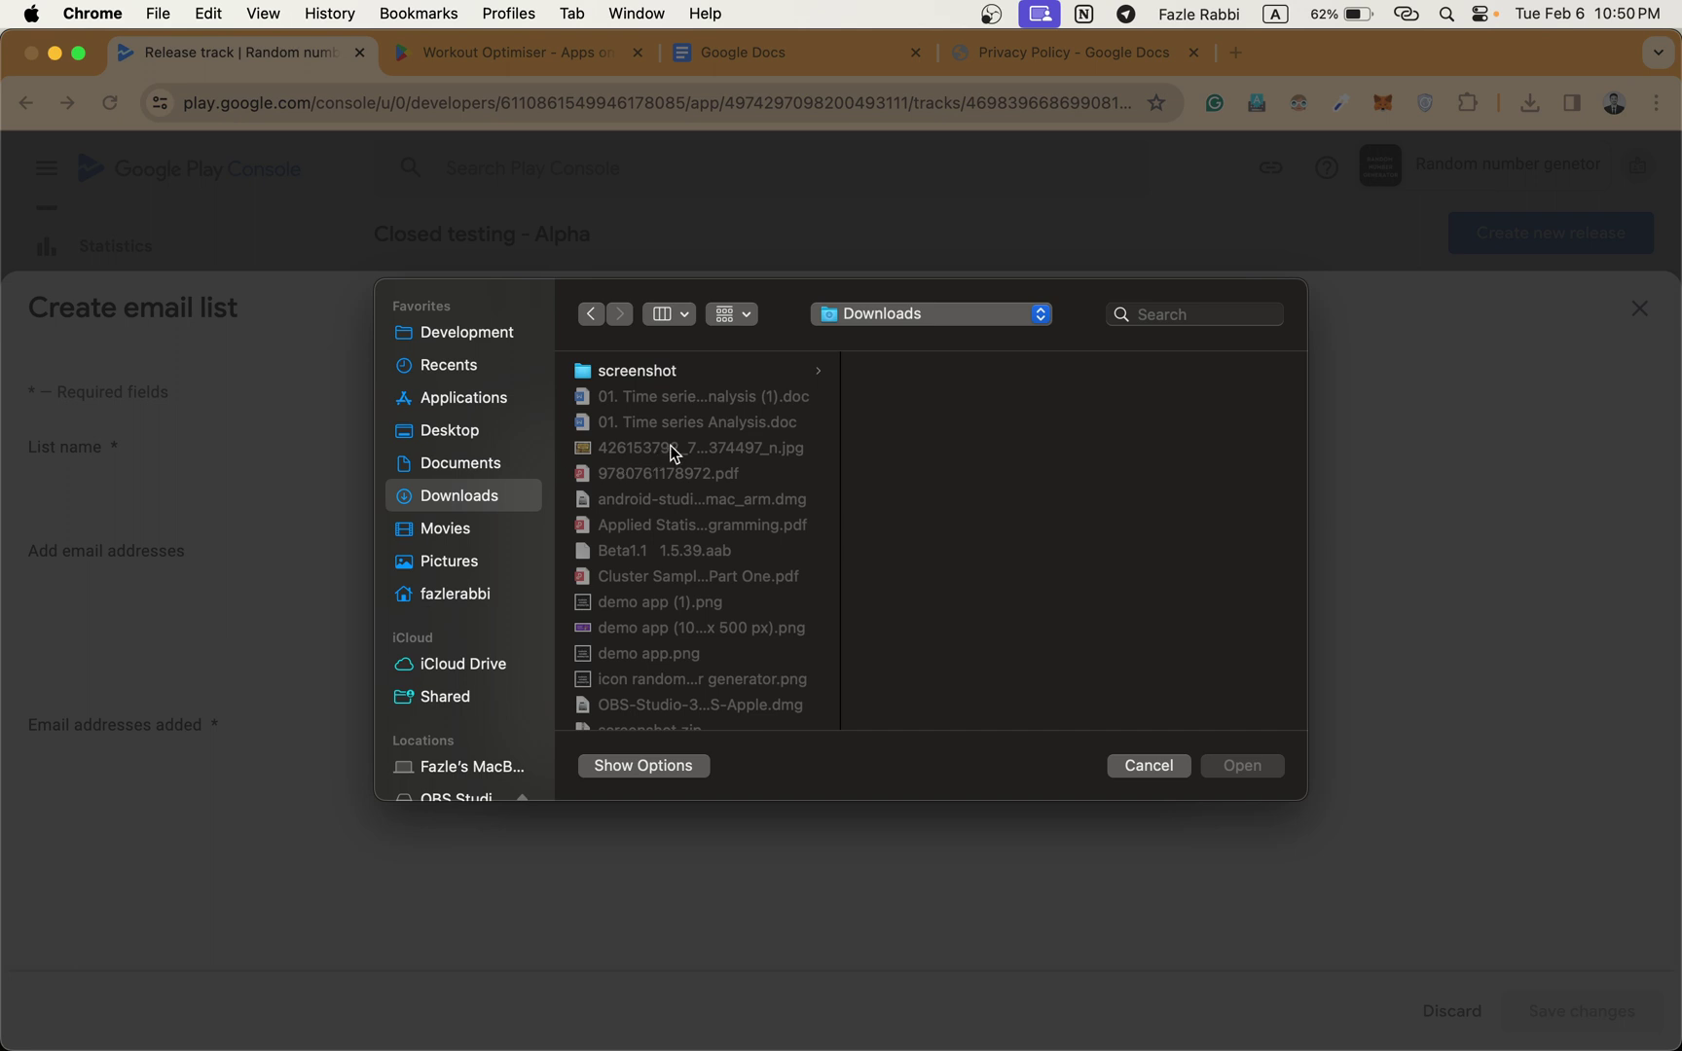
scroll(670, 446, "down", 5)
scroll(669, 445, "down", 3)
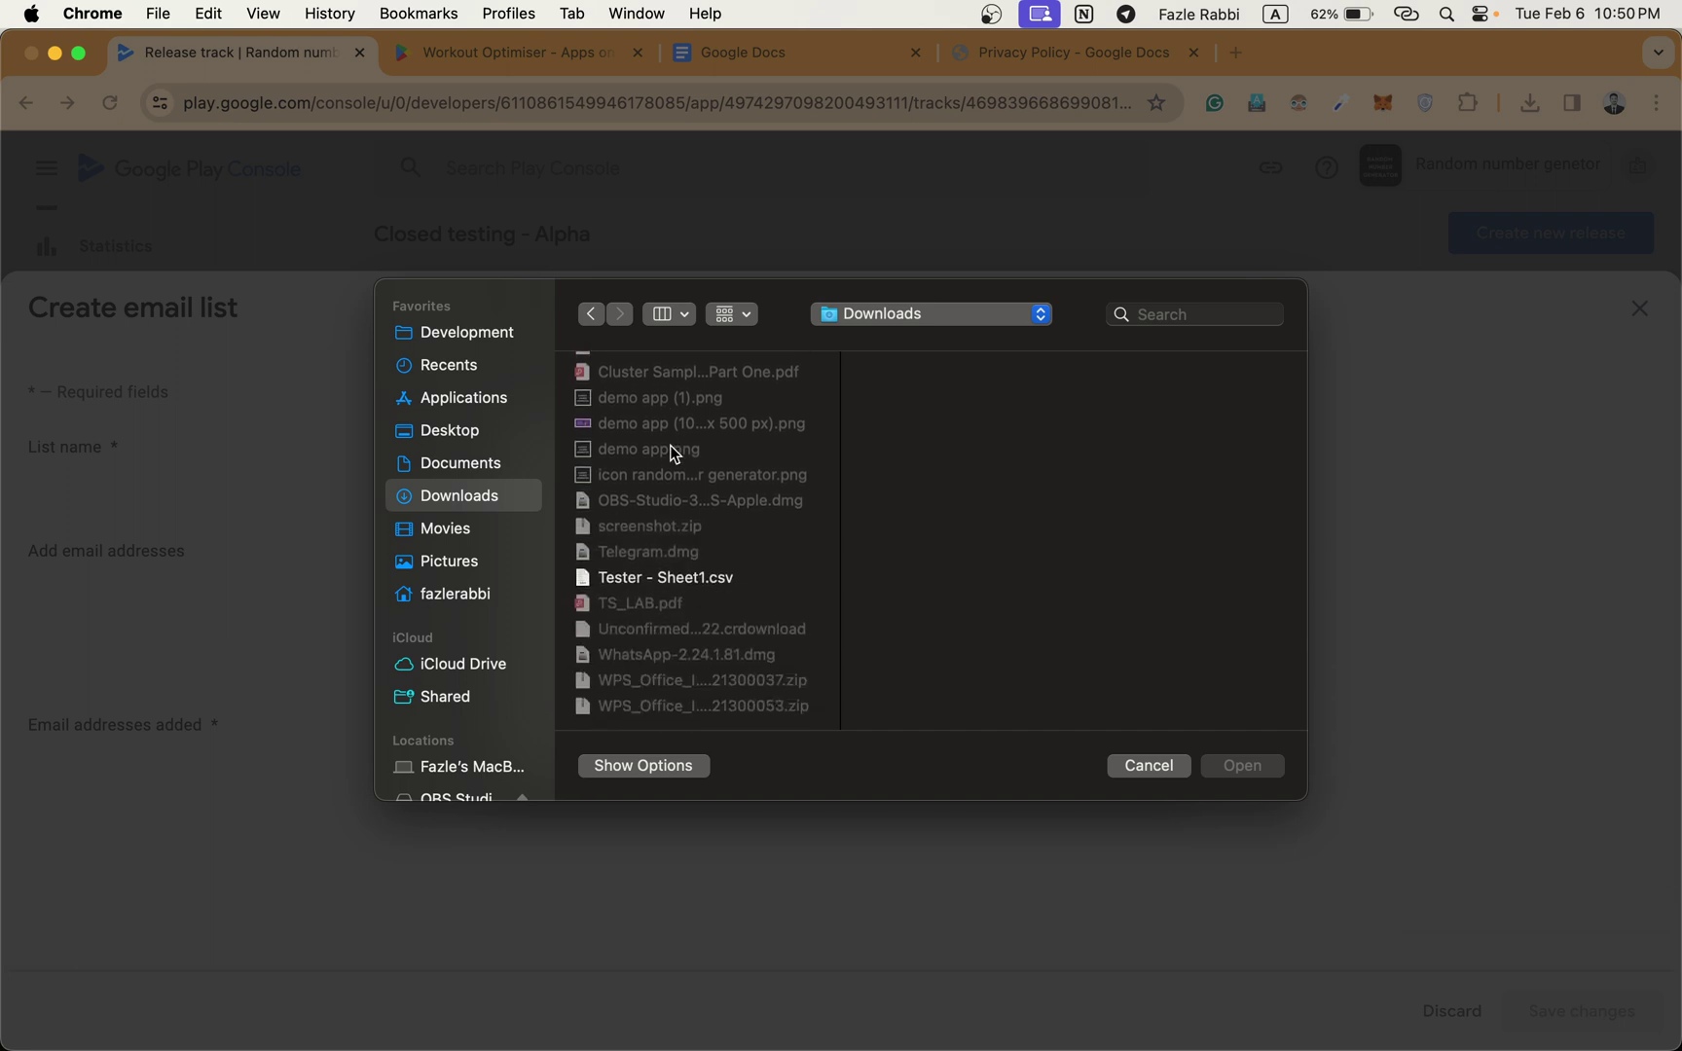
left_click(690, 584)
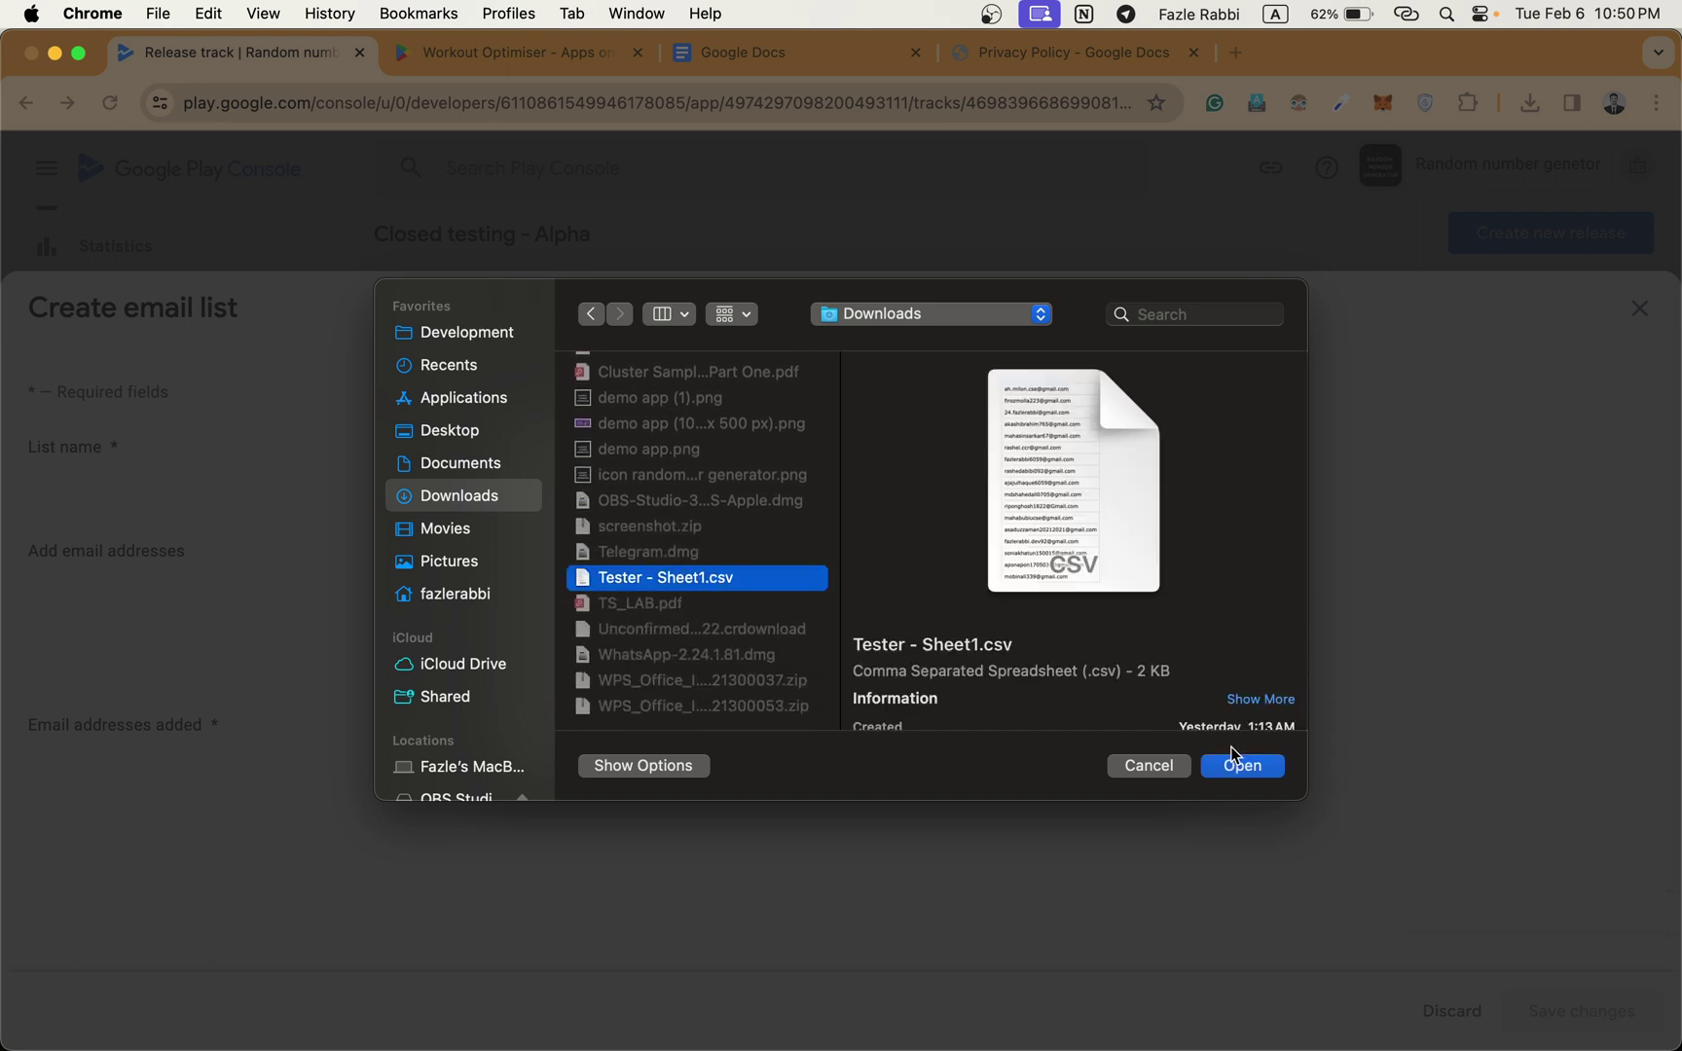
left_click(1235, 764)
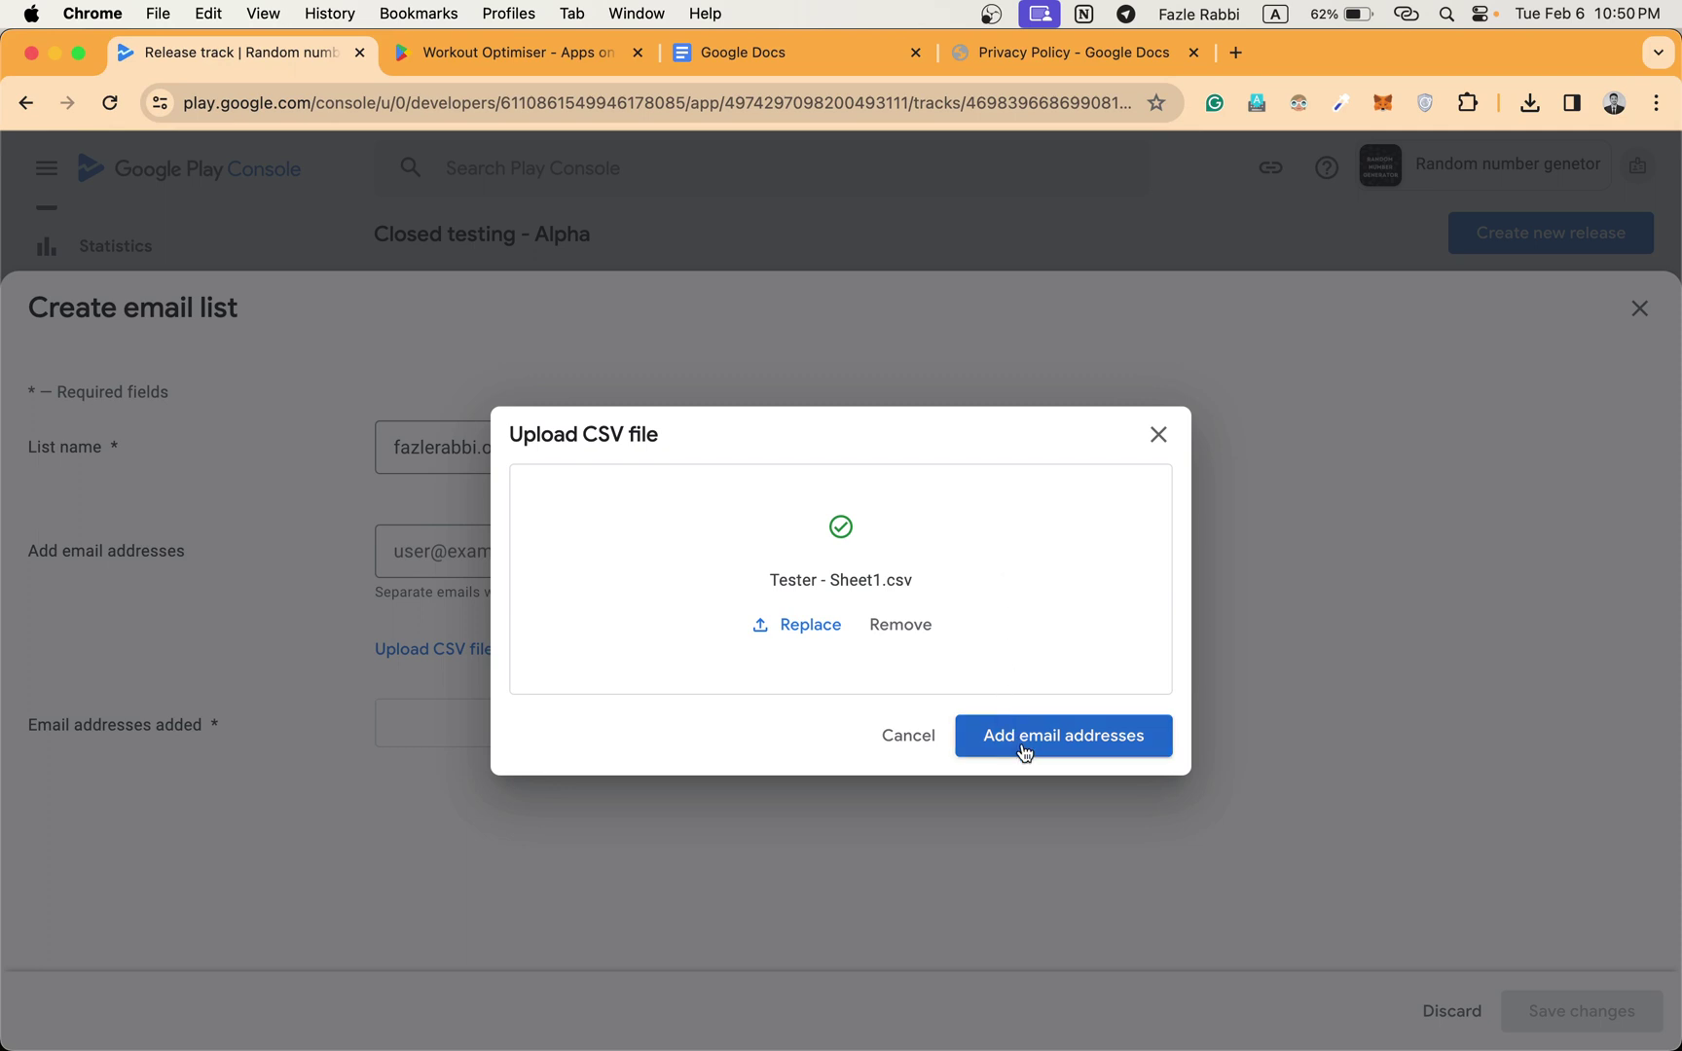
Add the CSV's email addresses and create the new 83-user tester email list.
left_click(1024, 752)
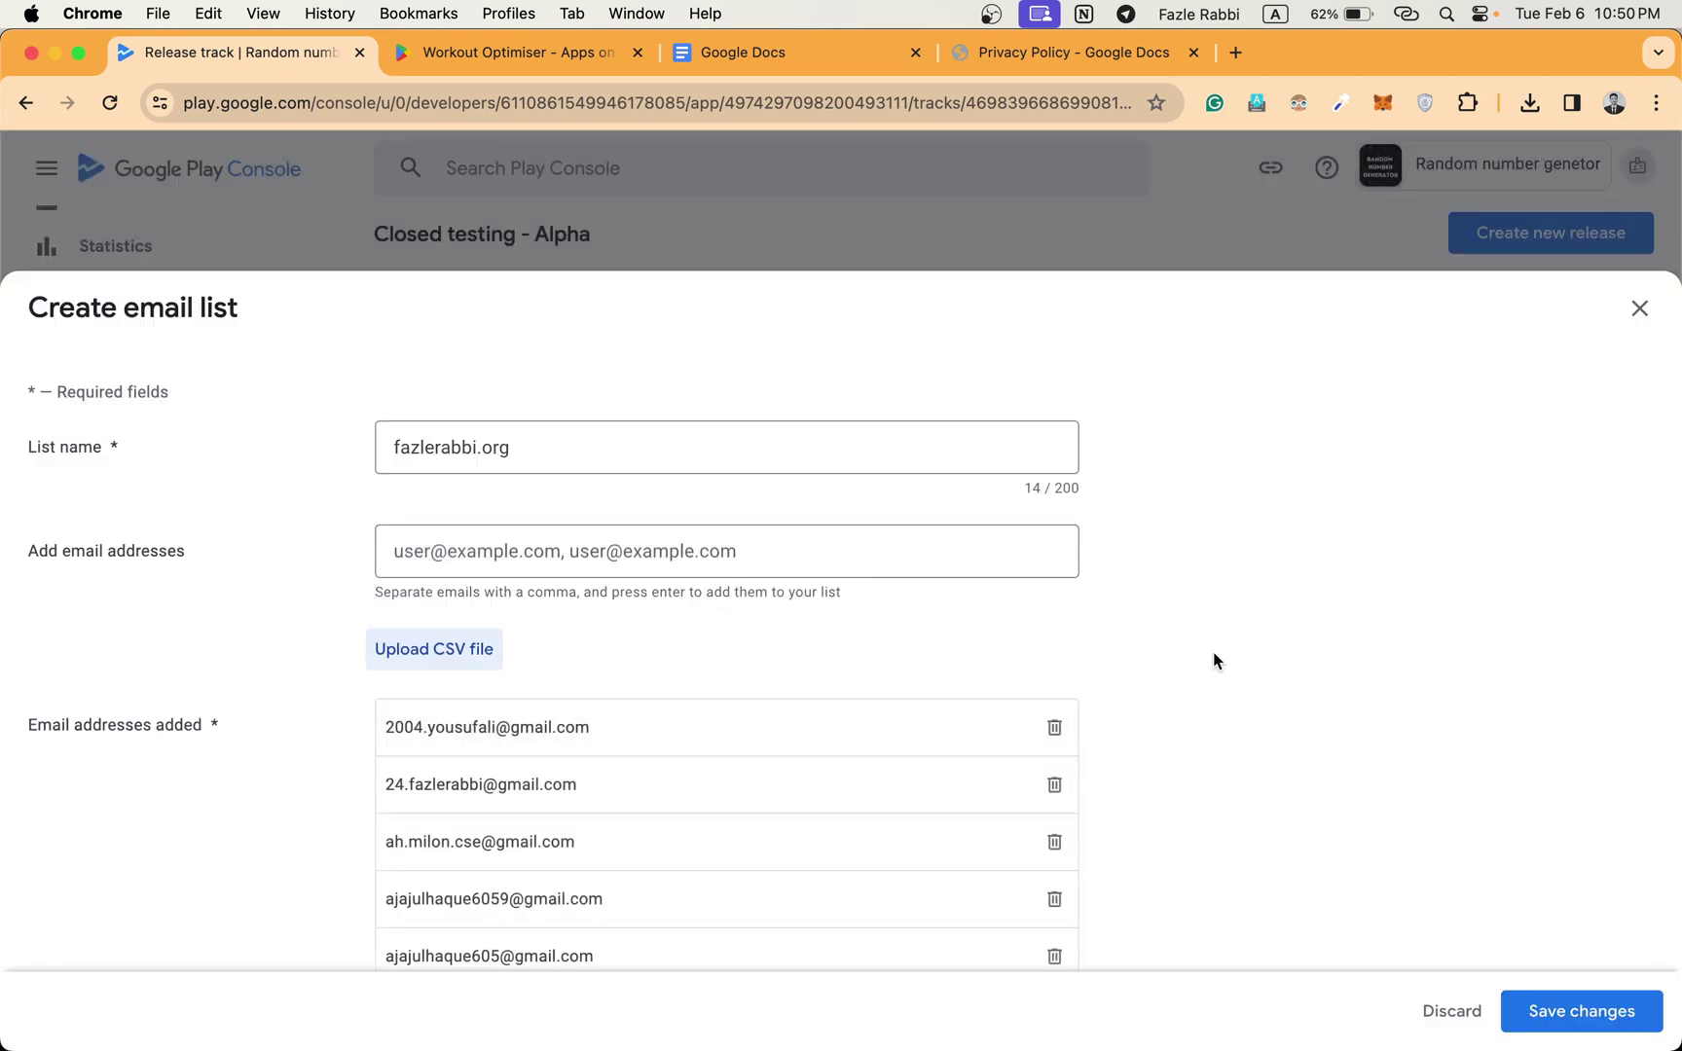
scroll(459, 774, "down", 20)
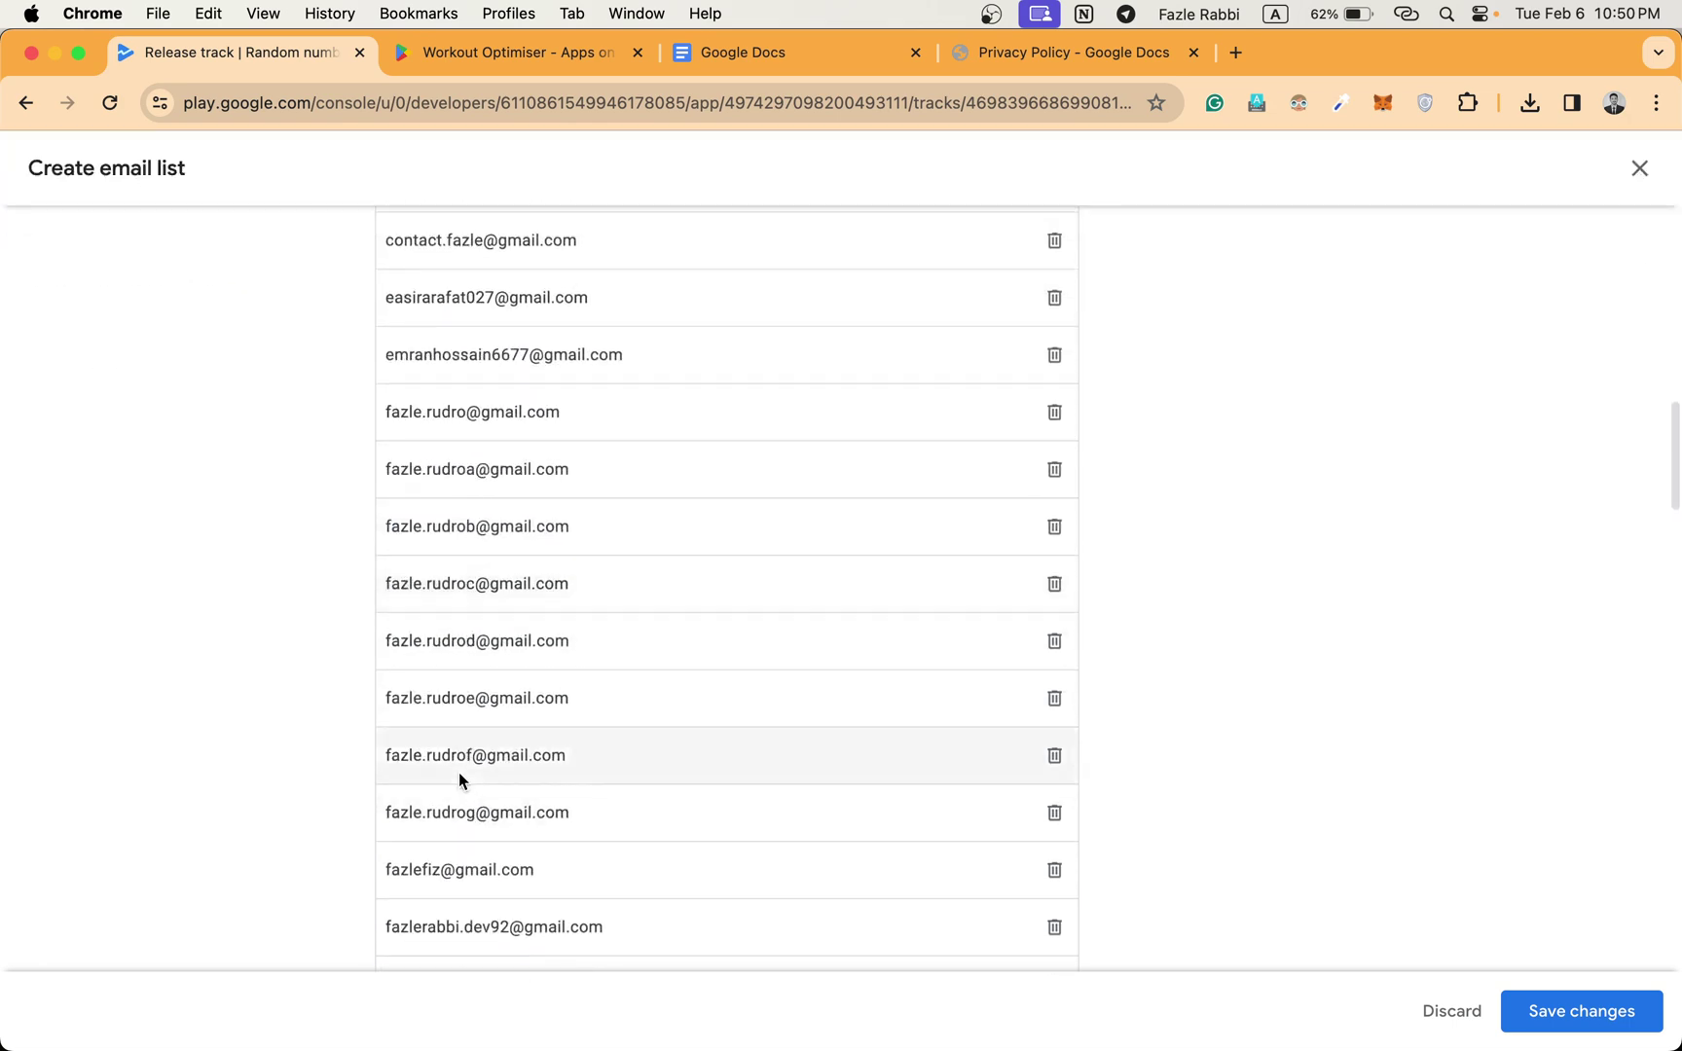
scroll(459, 771, "up", 20)
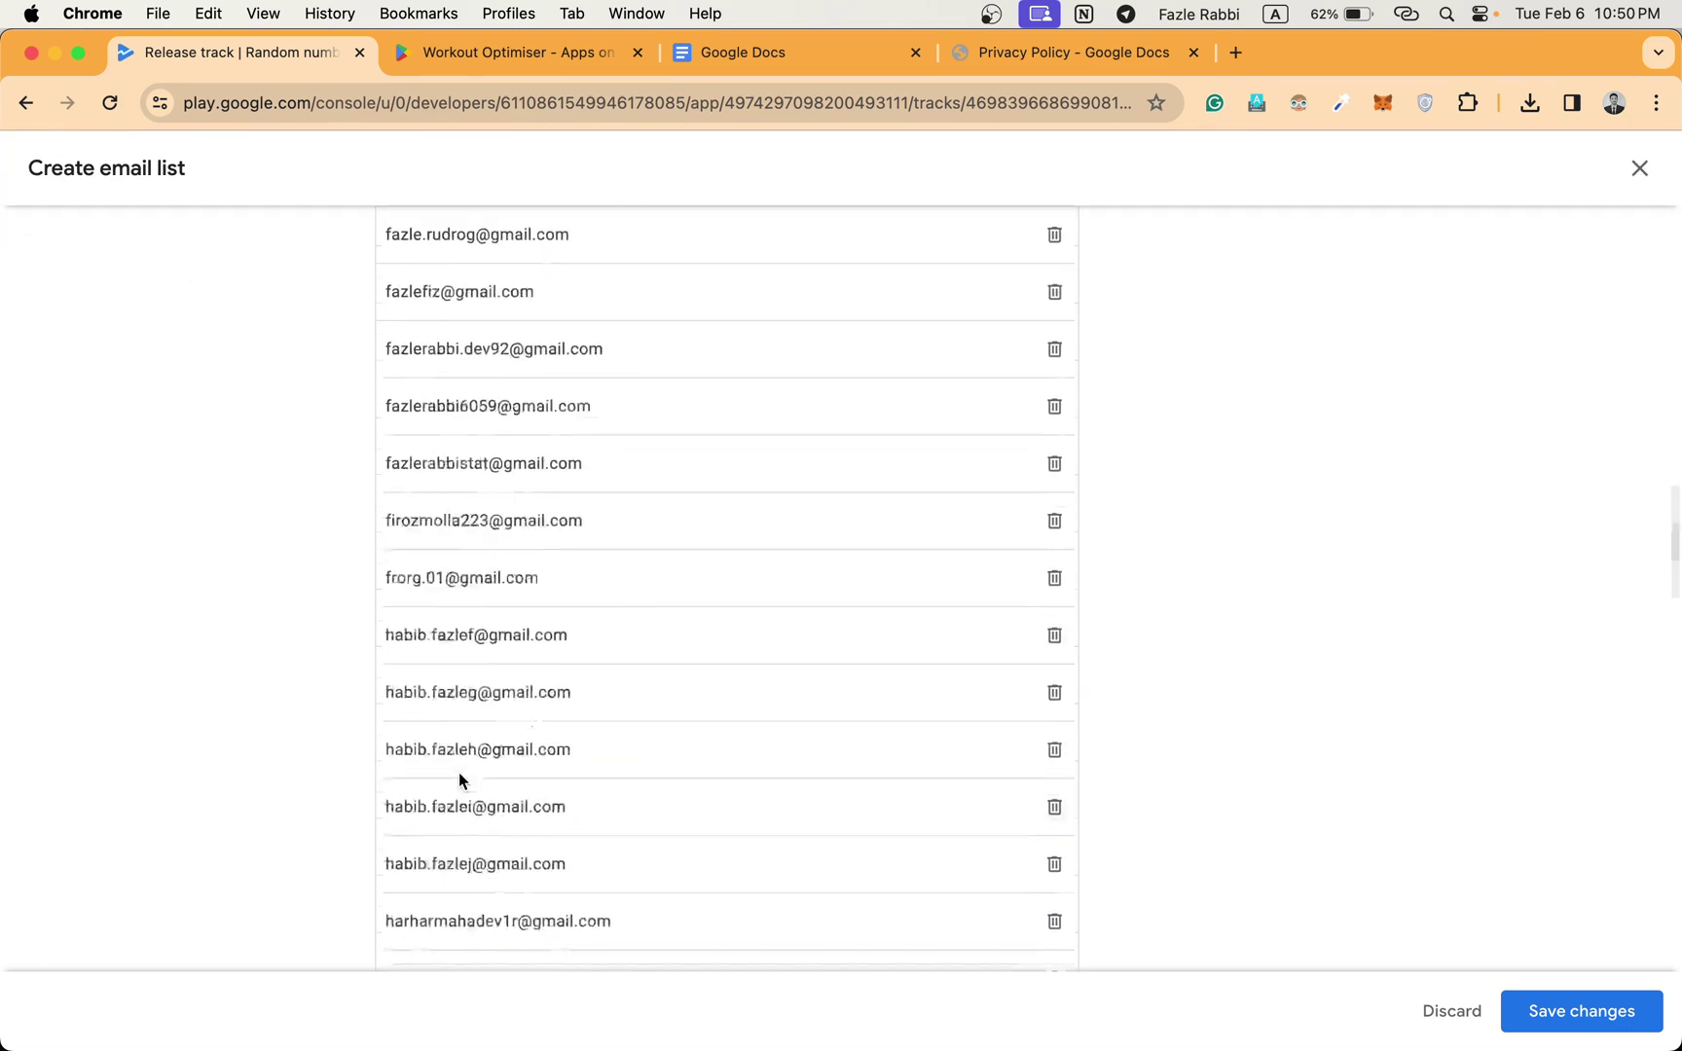
left_click(1641, 1017)
left_click(1010, 642)
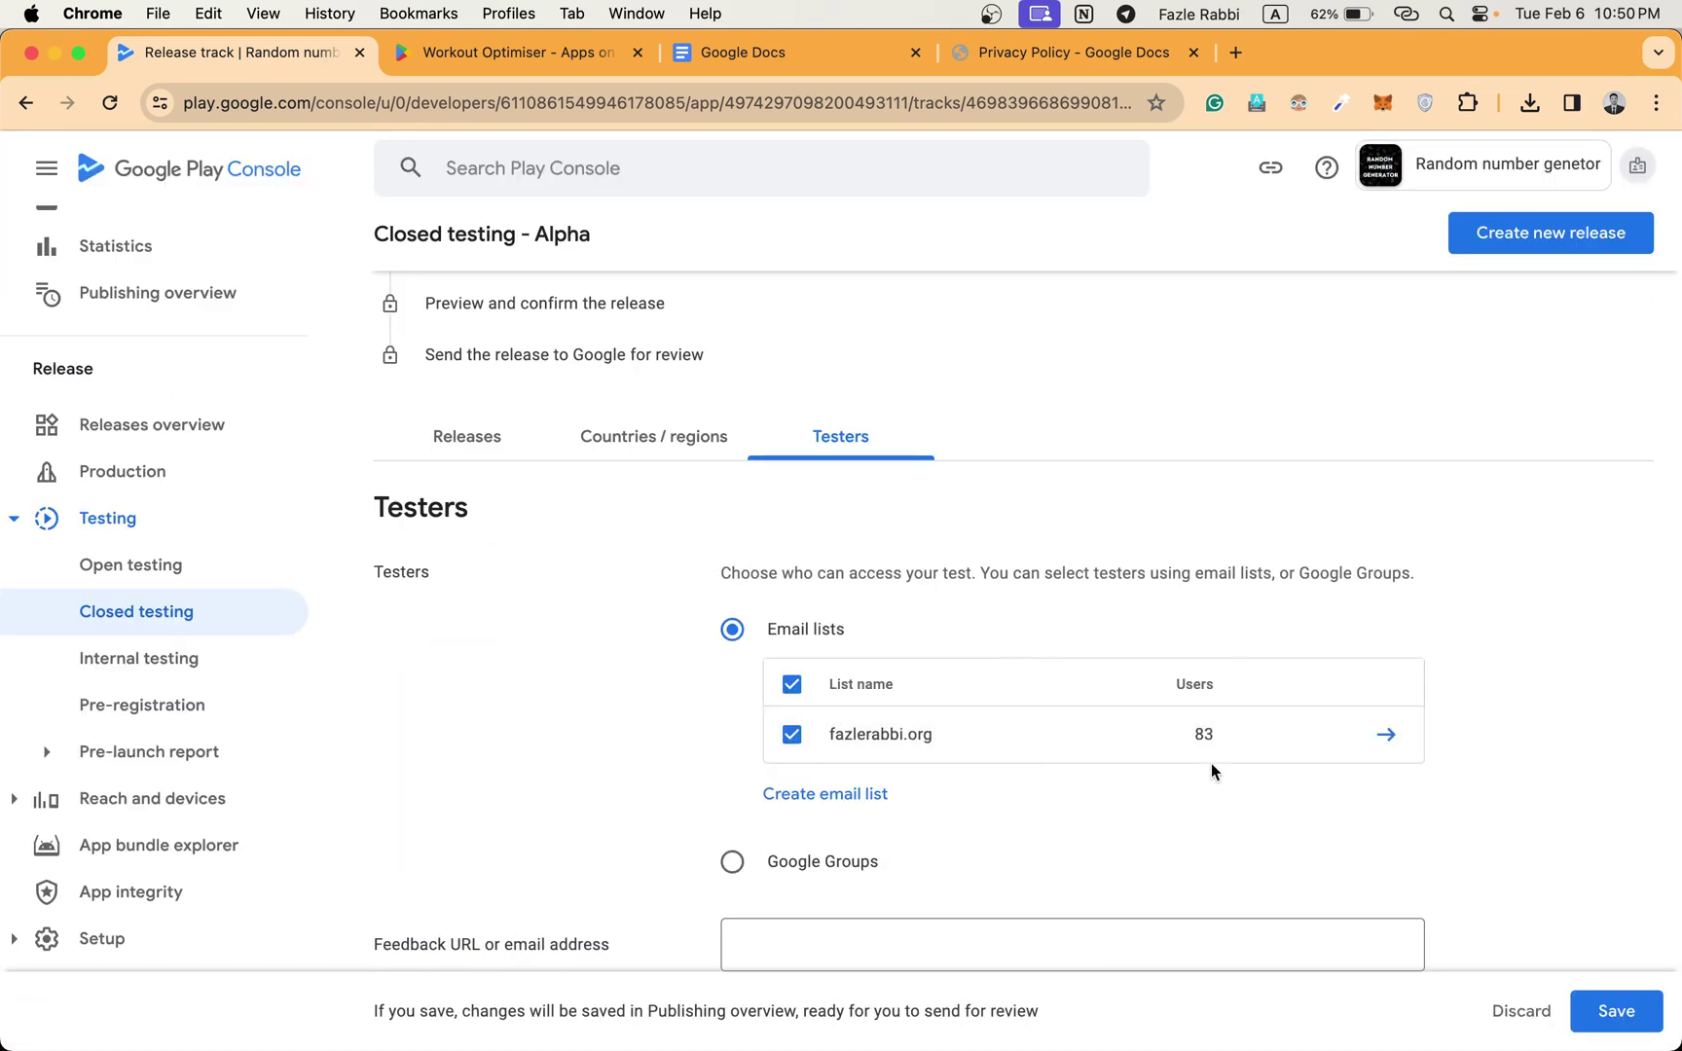
Save the Alpha track's tester settings with the new email list selected.
scroll(954, 792, "down", 3)
scroll(954, 800, "down", 3)
scroll(954, 799, "up", 2)
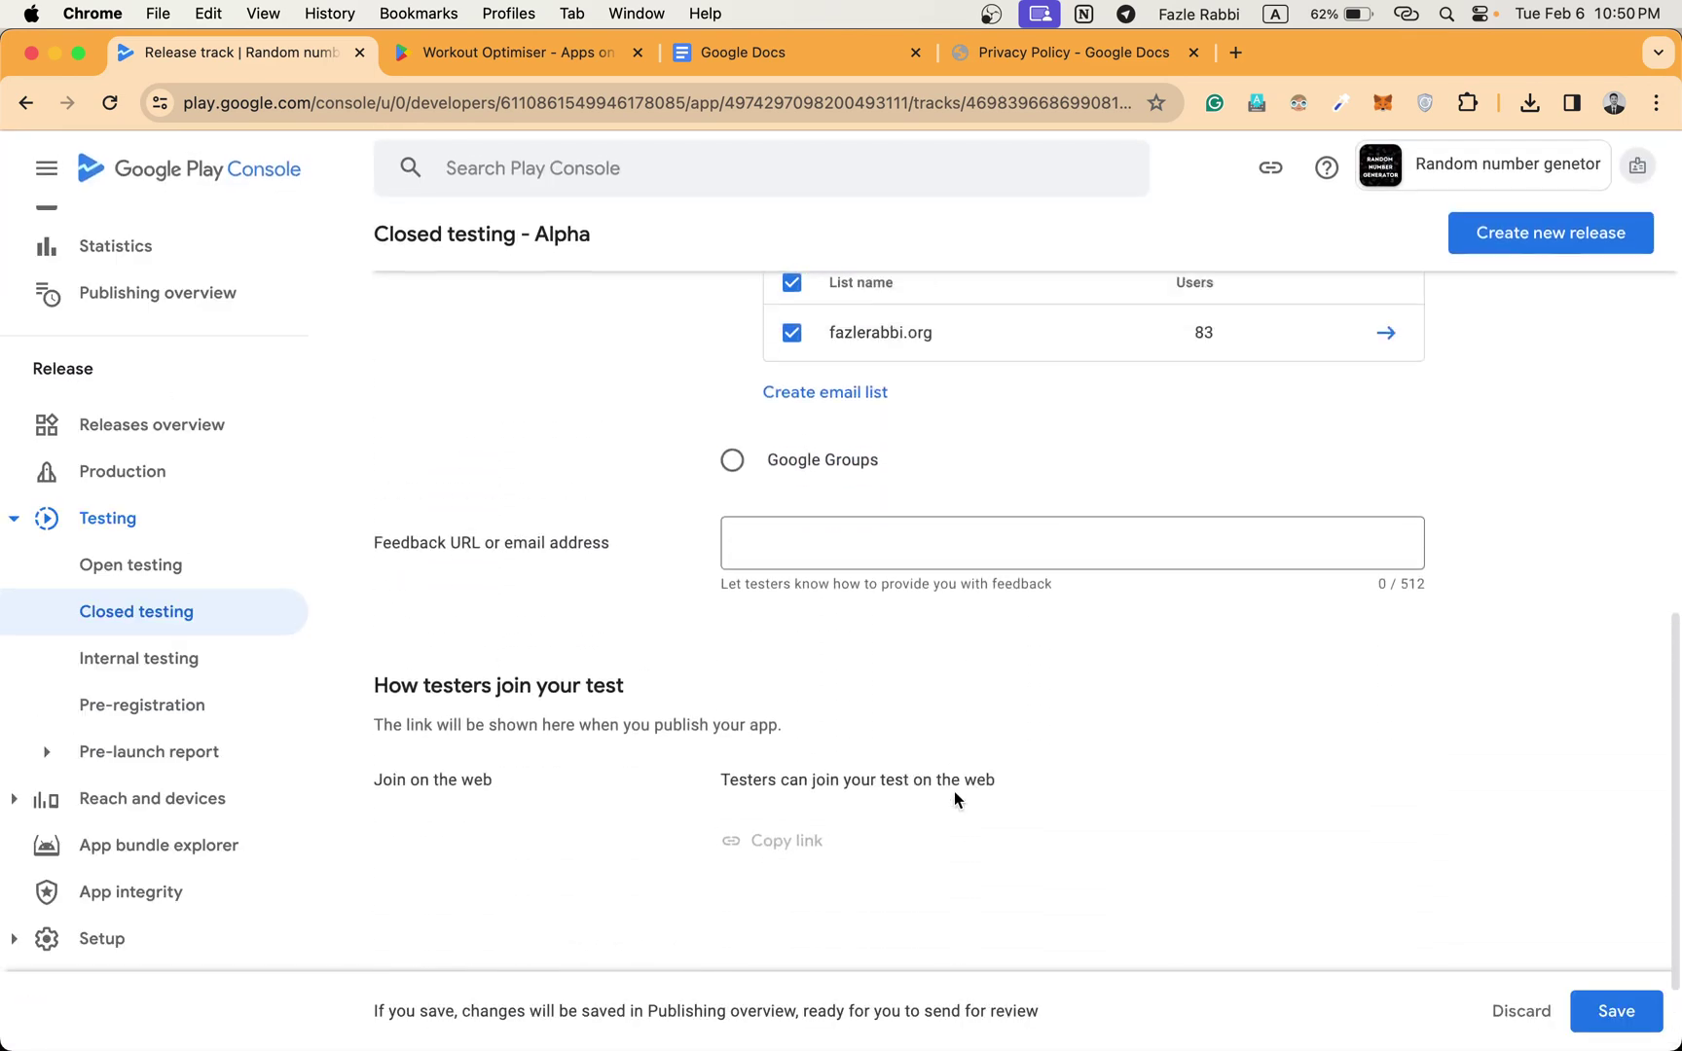
left_click(1616, 1011)
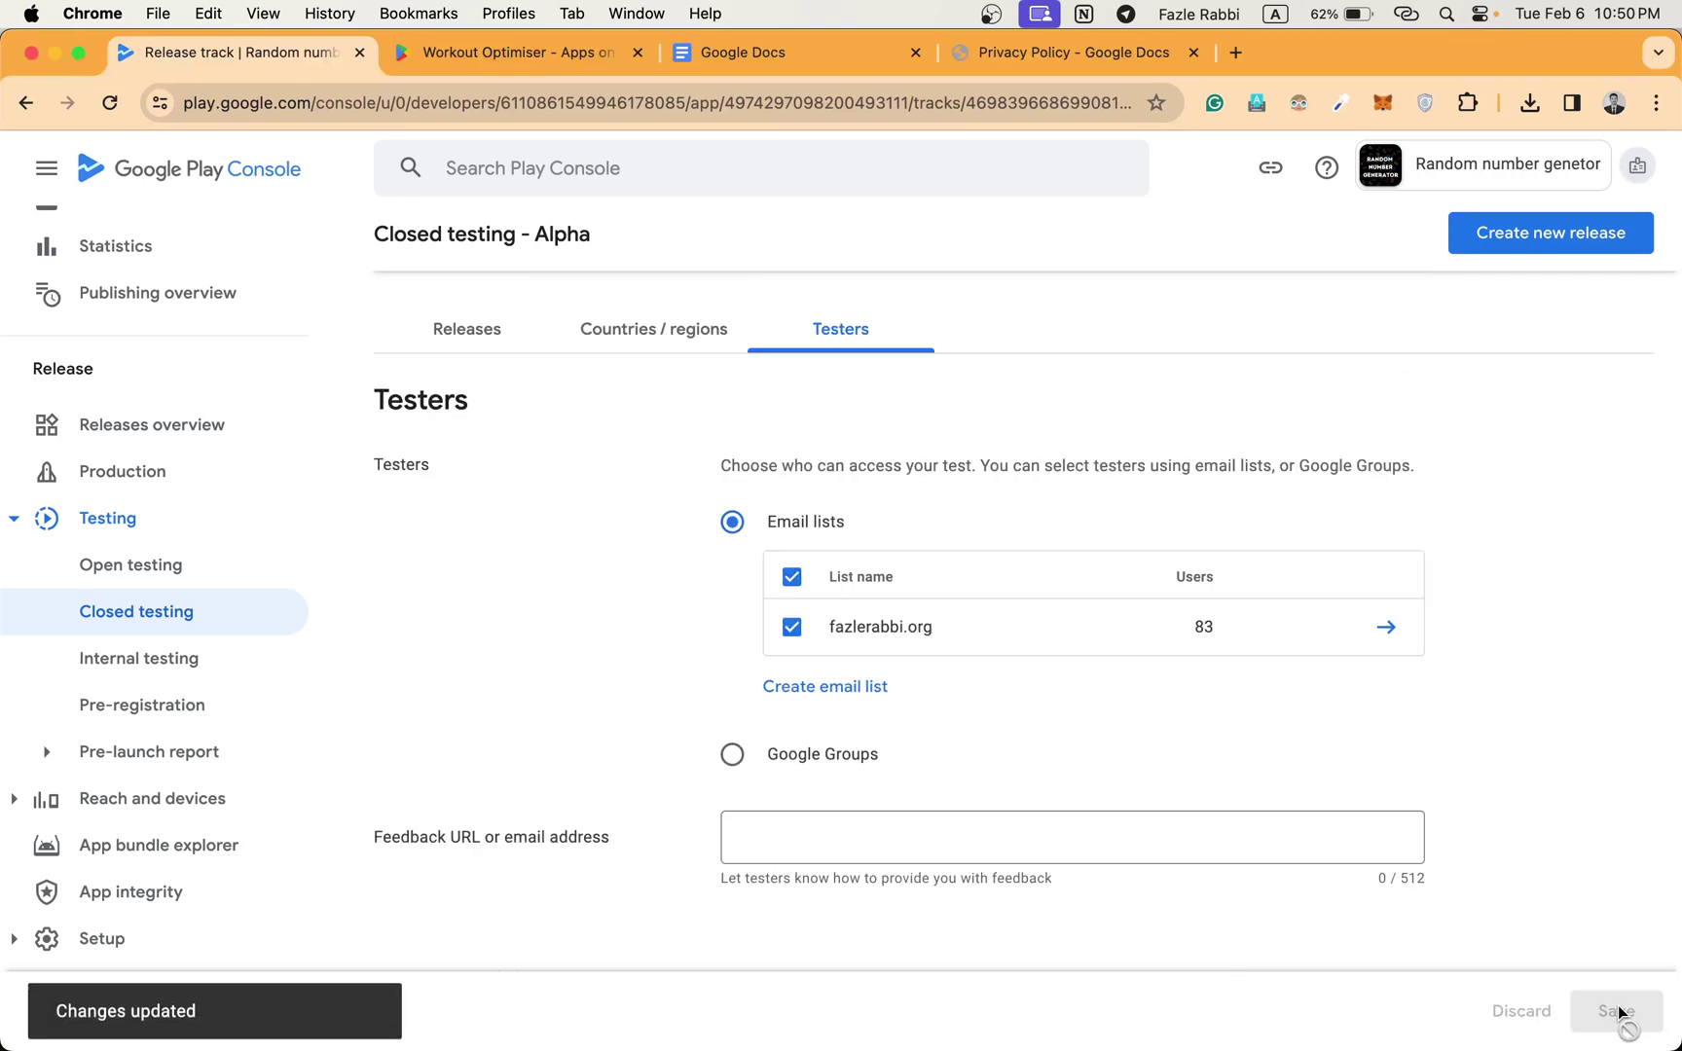
scroll(1524, 594, "up", 6)
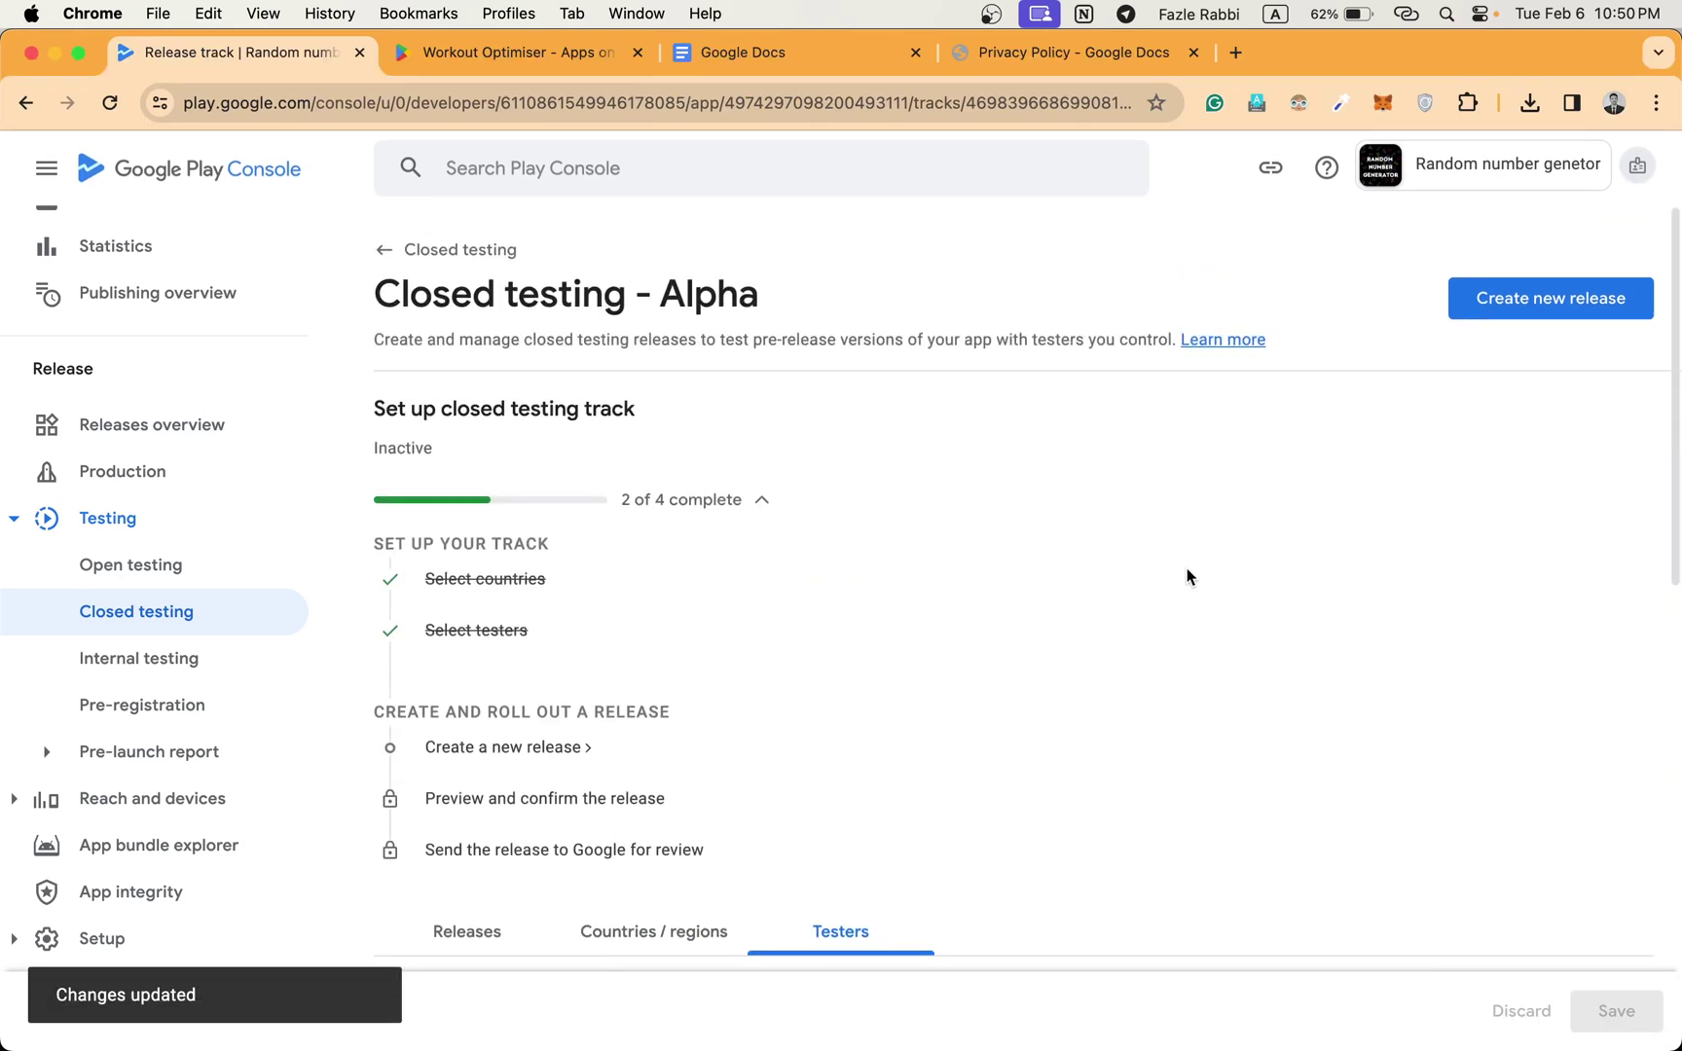
scroll(1188, 574, "down", 2)
scroll(1183, 619, "down", 1)
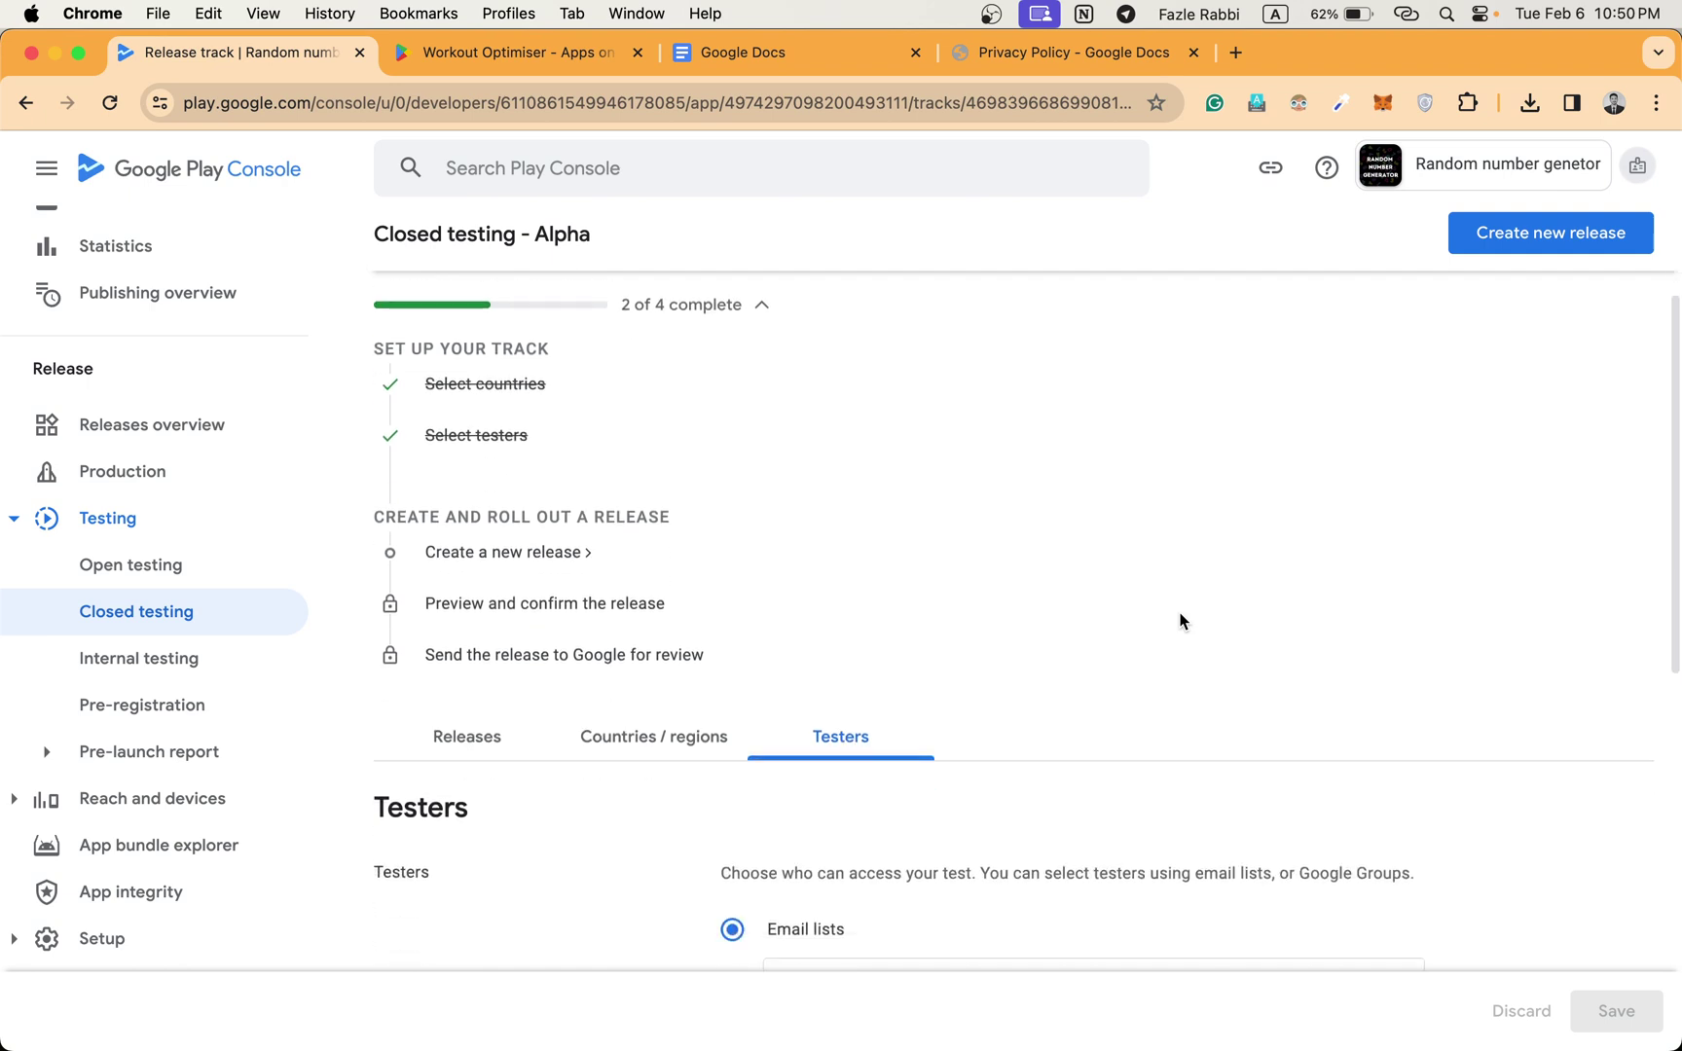
Start a new closed testing release and choose a Google-generated app signing key.
left_click(526, 549)
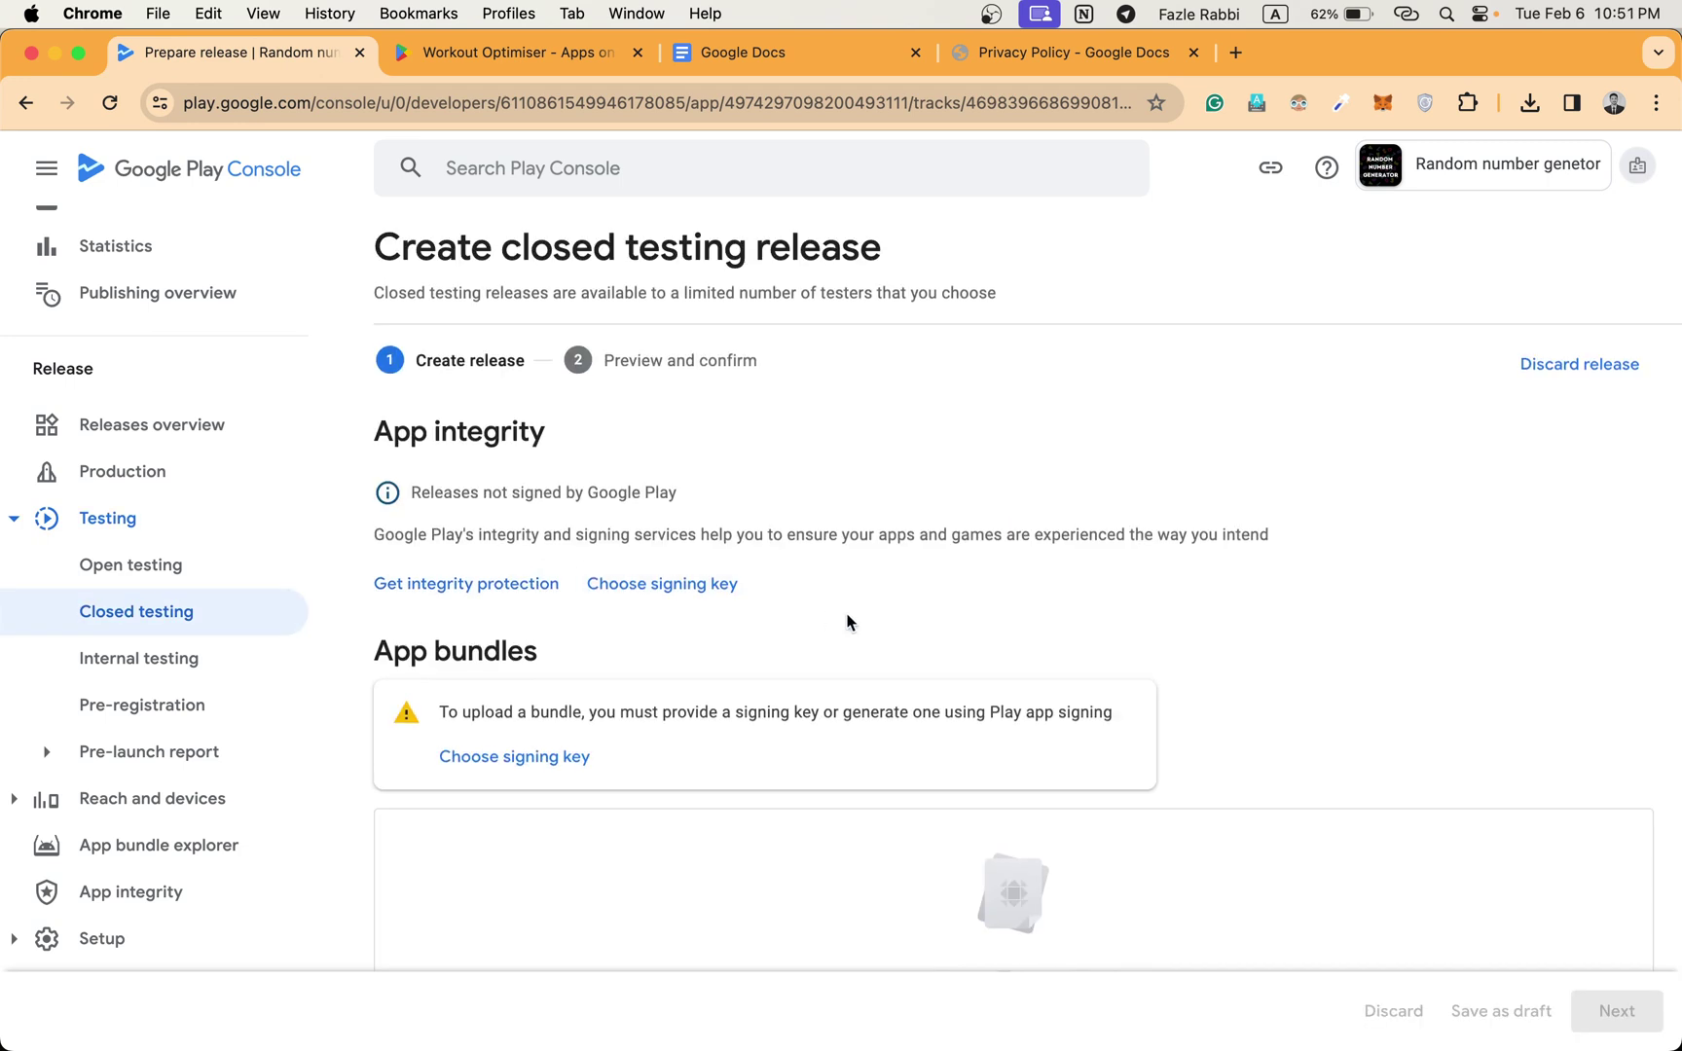
scroll(855, 623, "down", 2)
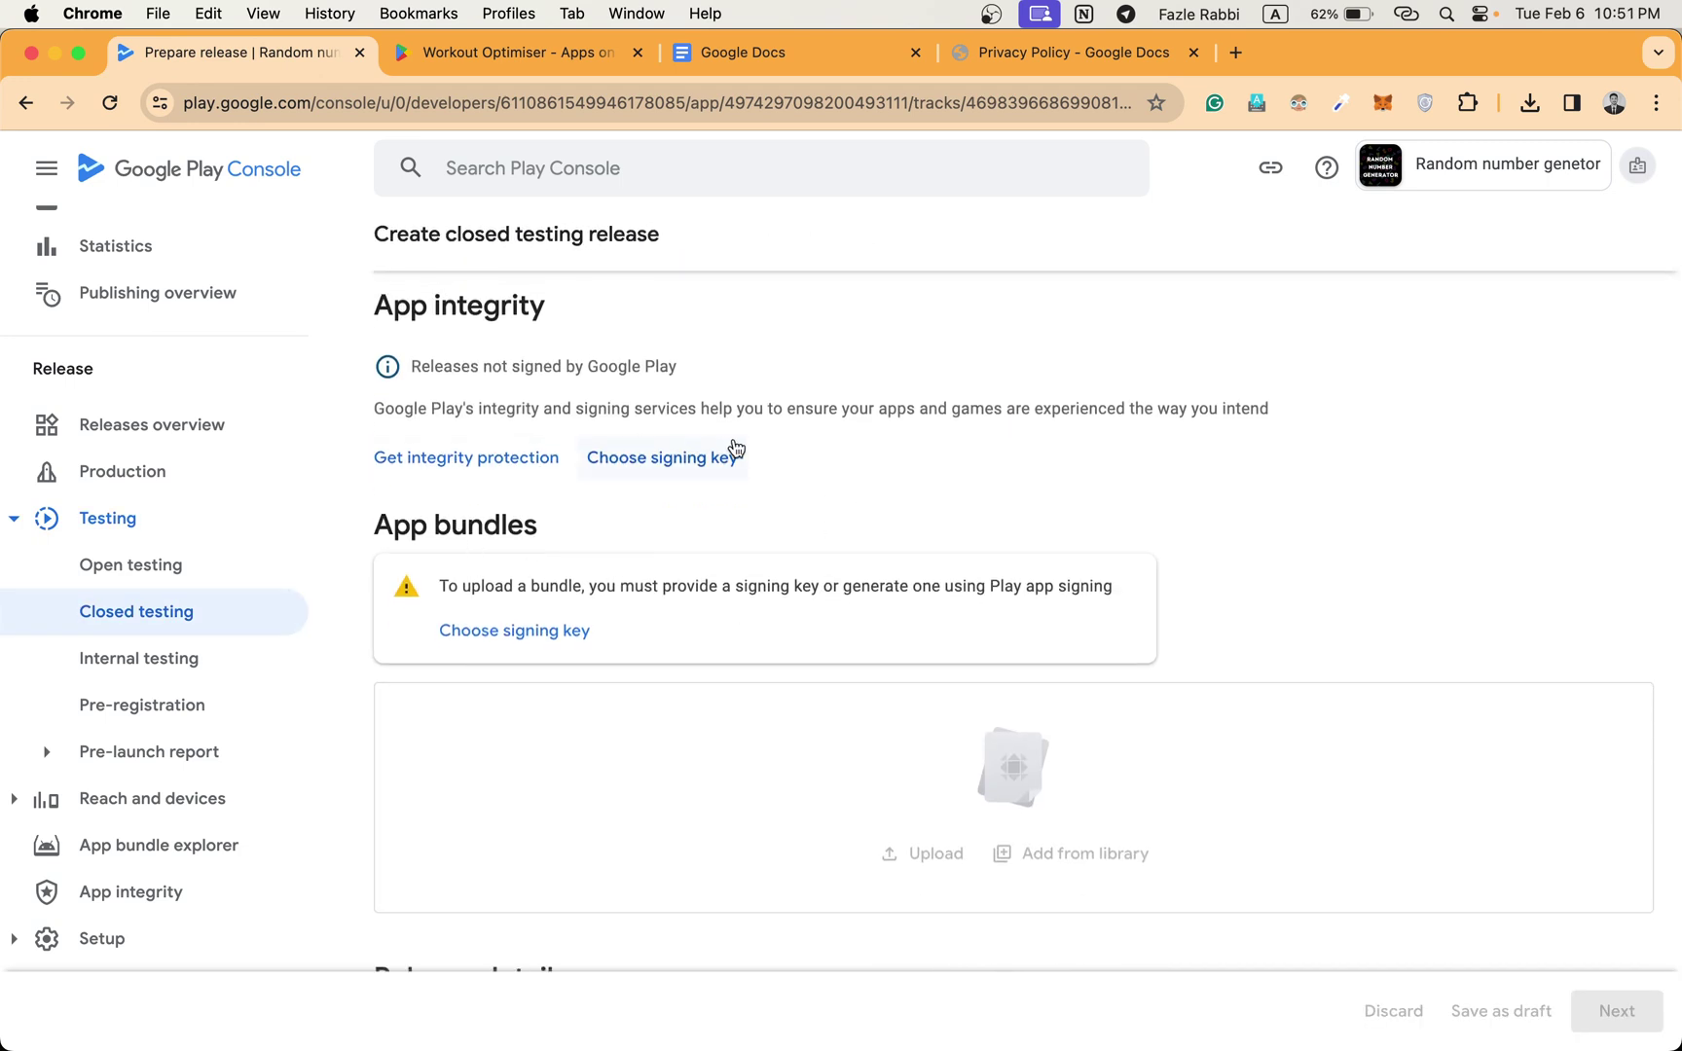
scroll(778, 492, "down", 1)
scroll(777, 487, "up", 1)
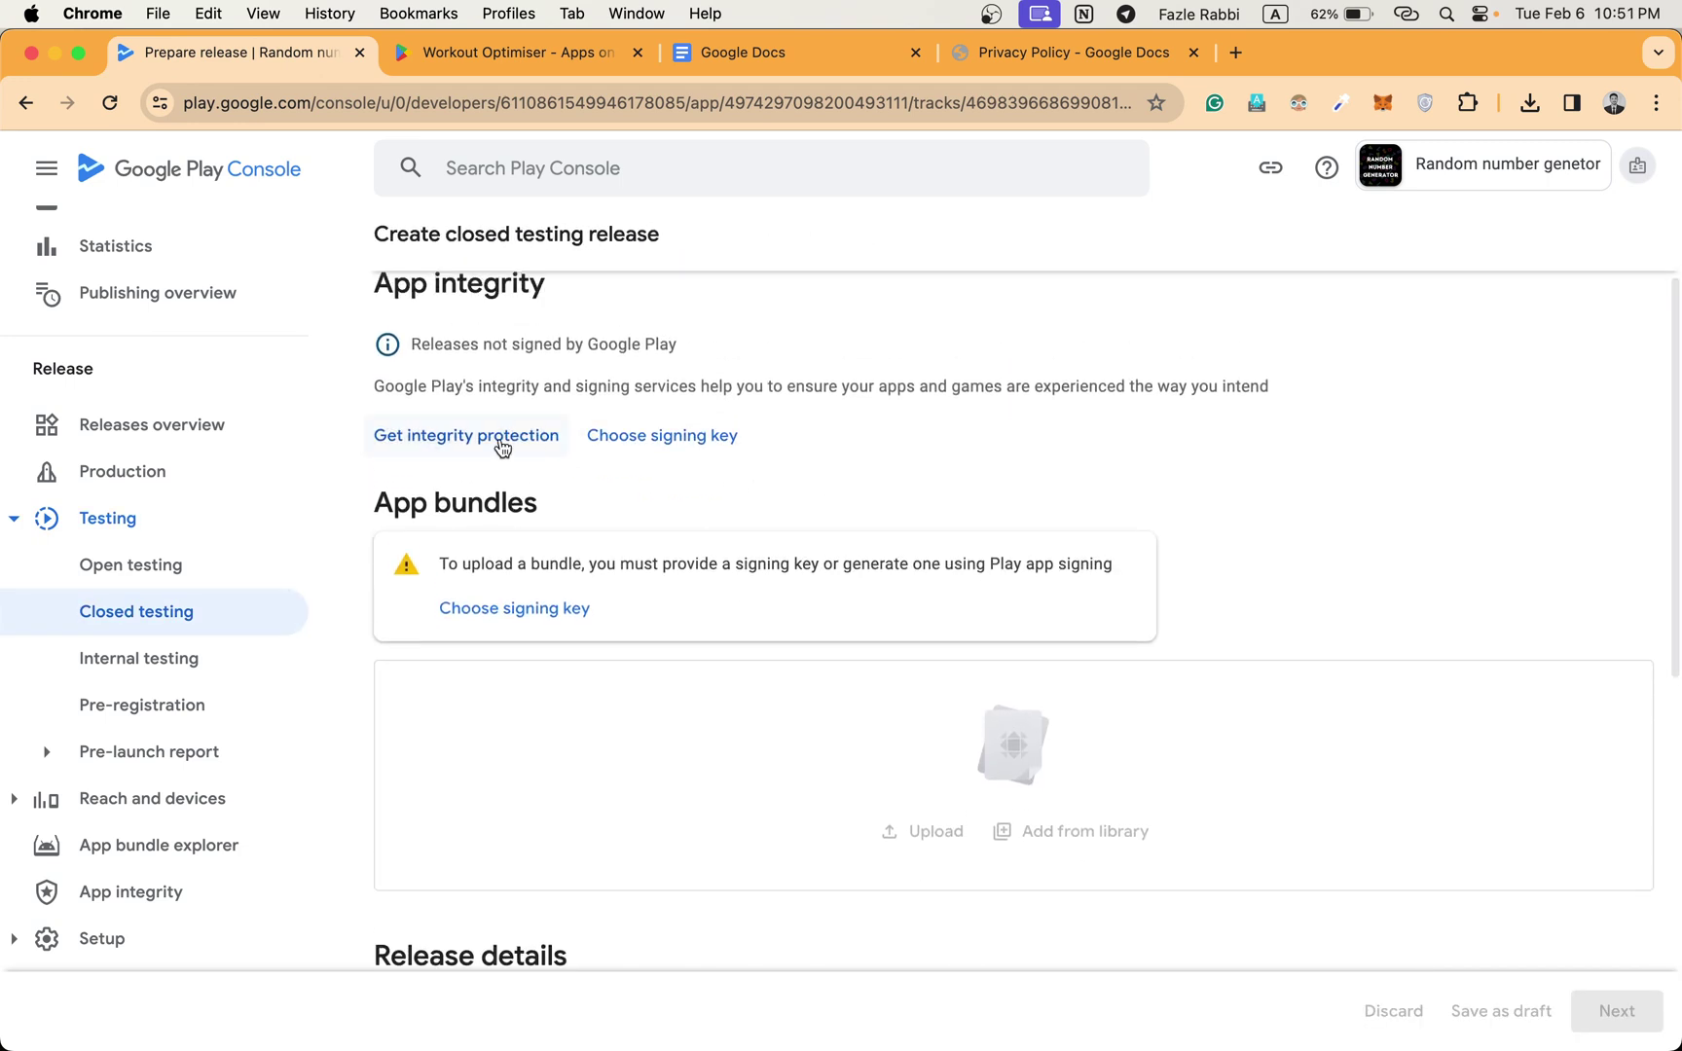
left_click(678, 440)
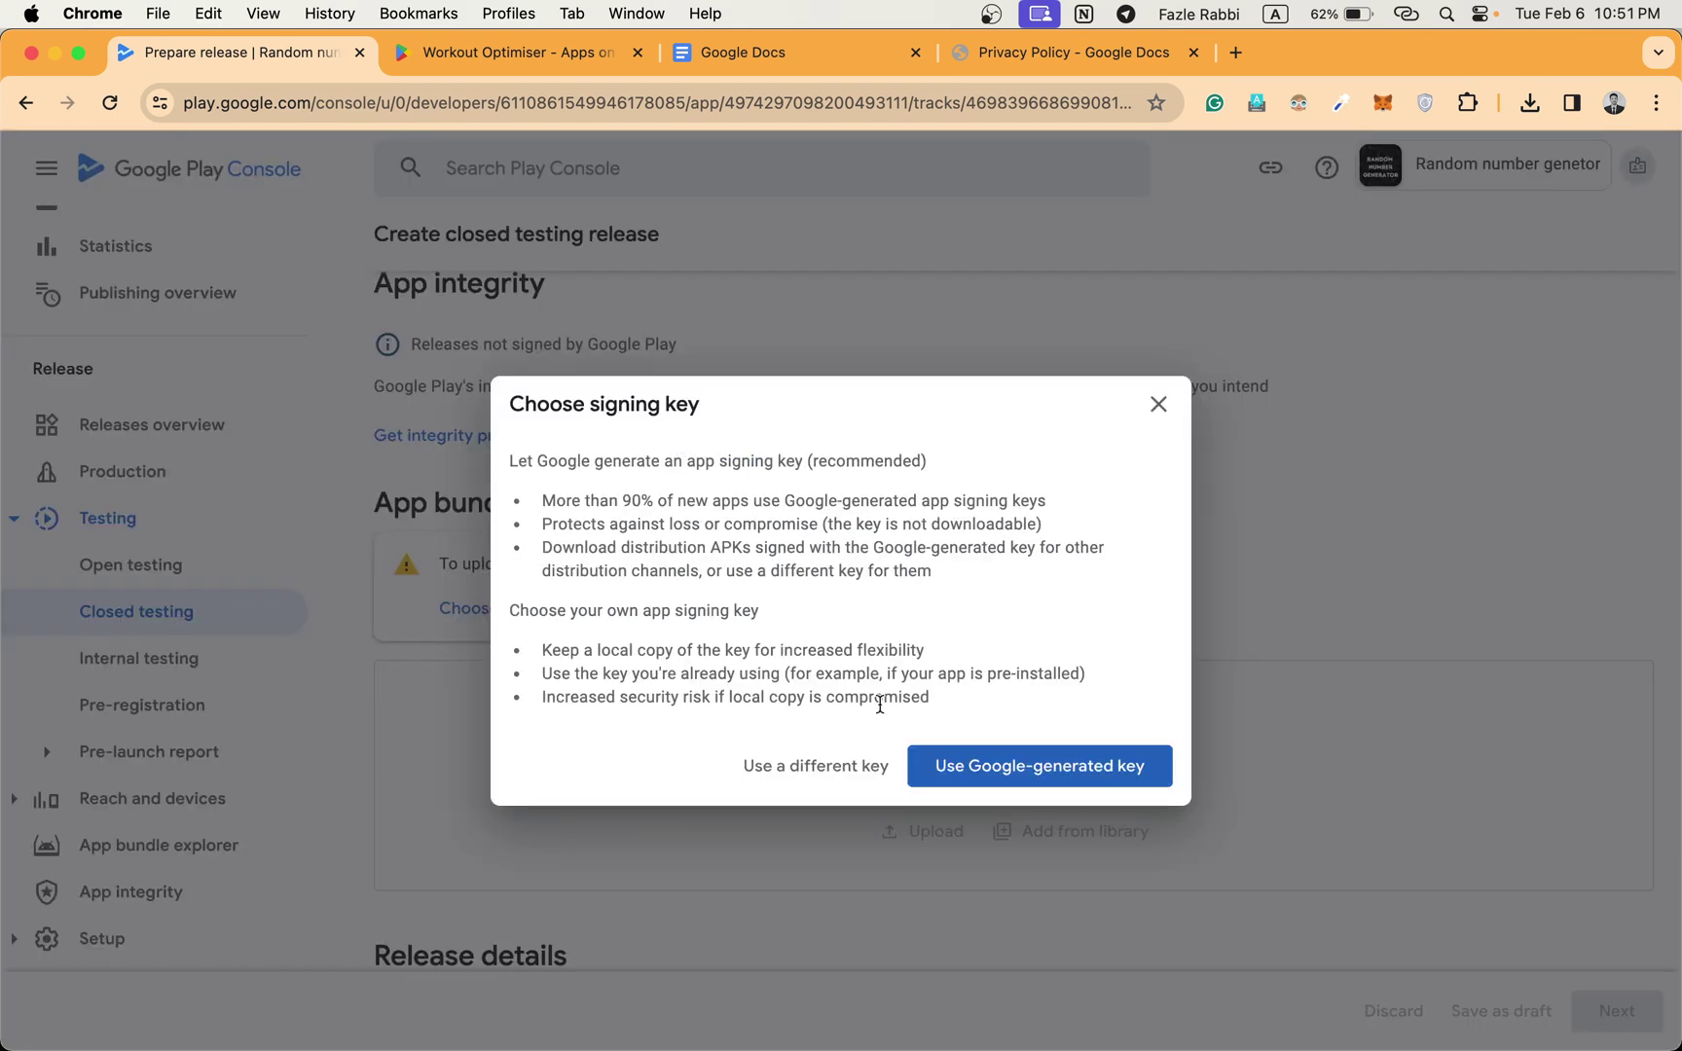
left_click(972, 772)
Enter 'Initial release' as the release name.
scroll(1119, 565, "down", 2)
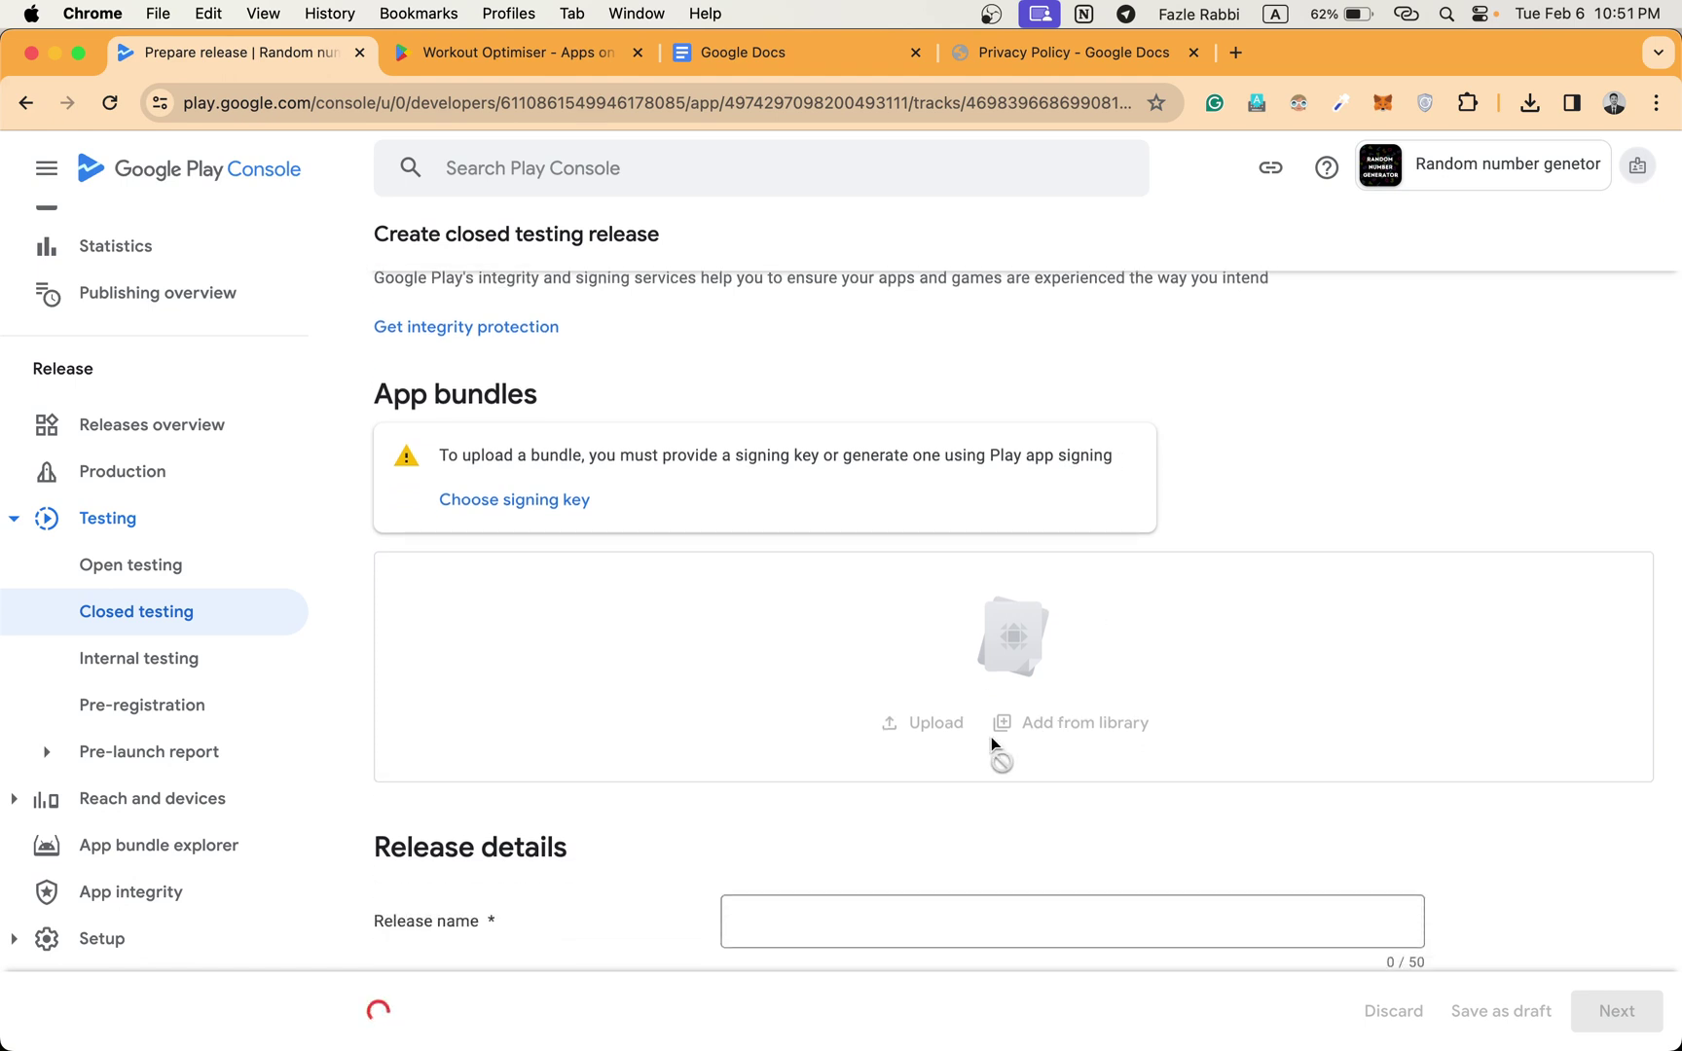
scroll(754, 801, "down", 2)
scroll(755, 800, "down", 4)
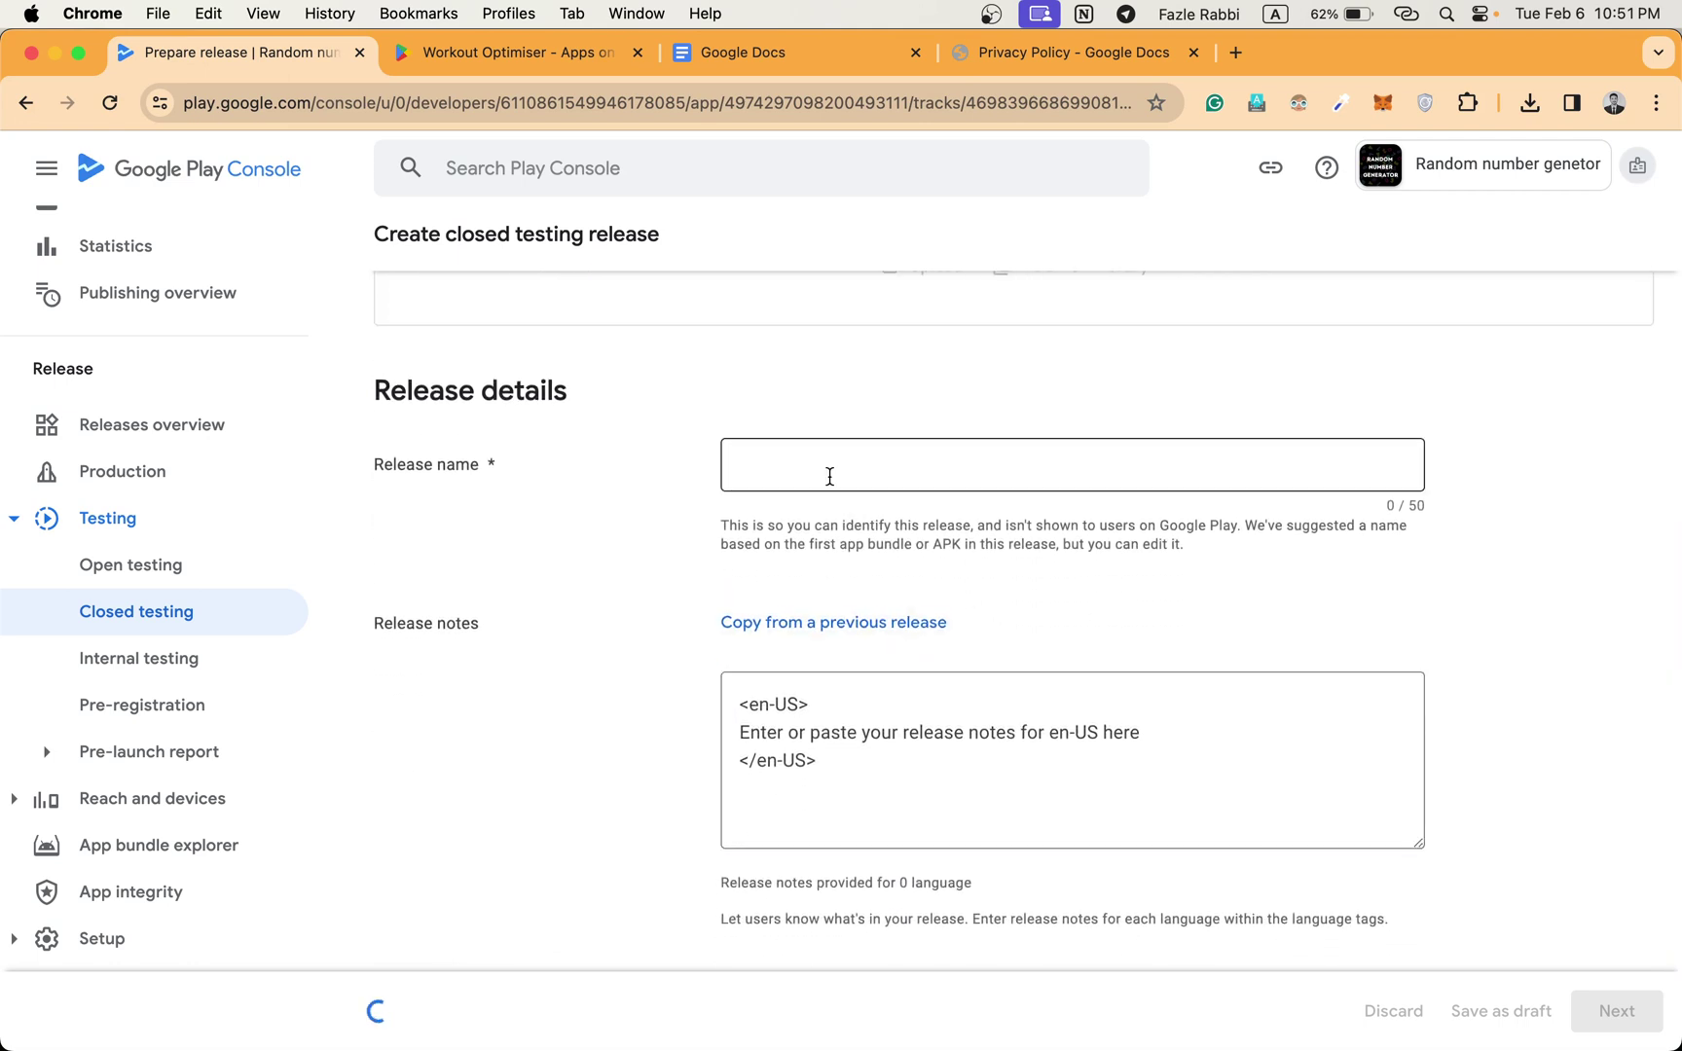
left_click(829, 476)
type("I")
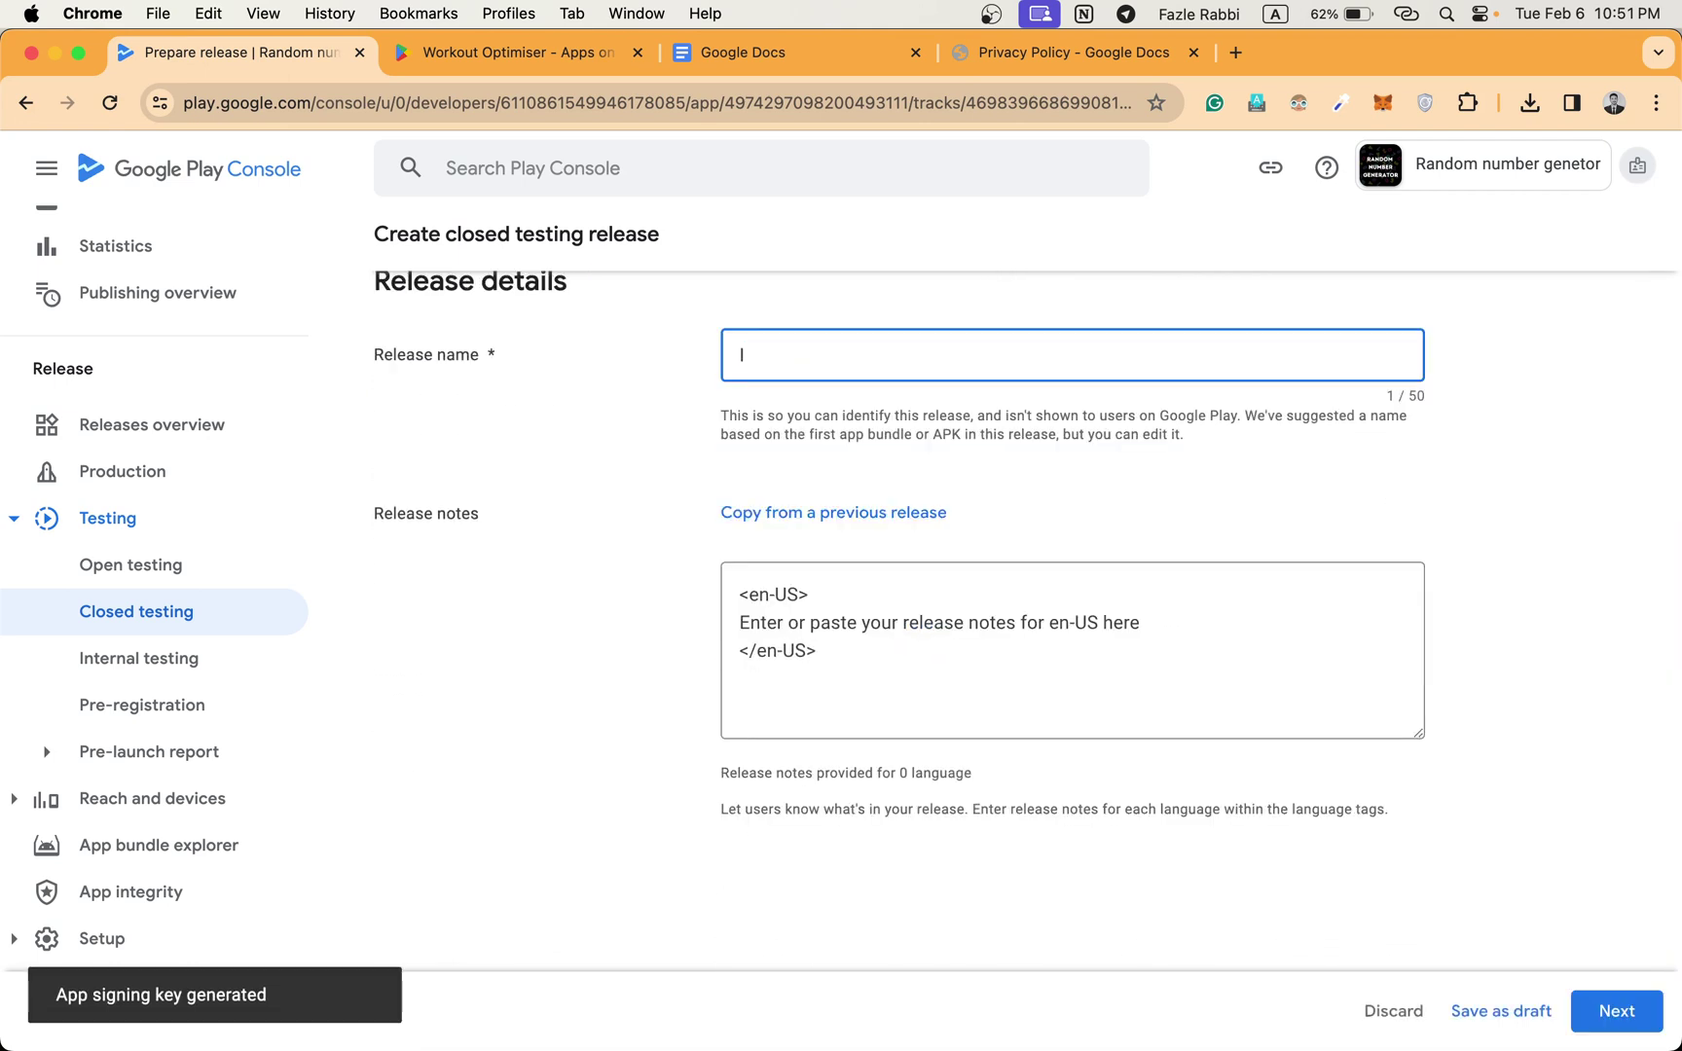
type("nitial release")
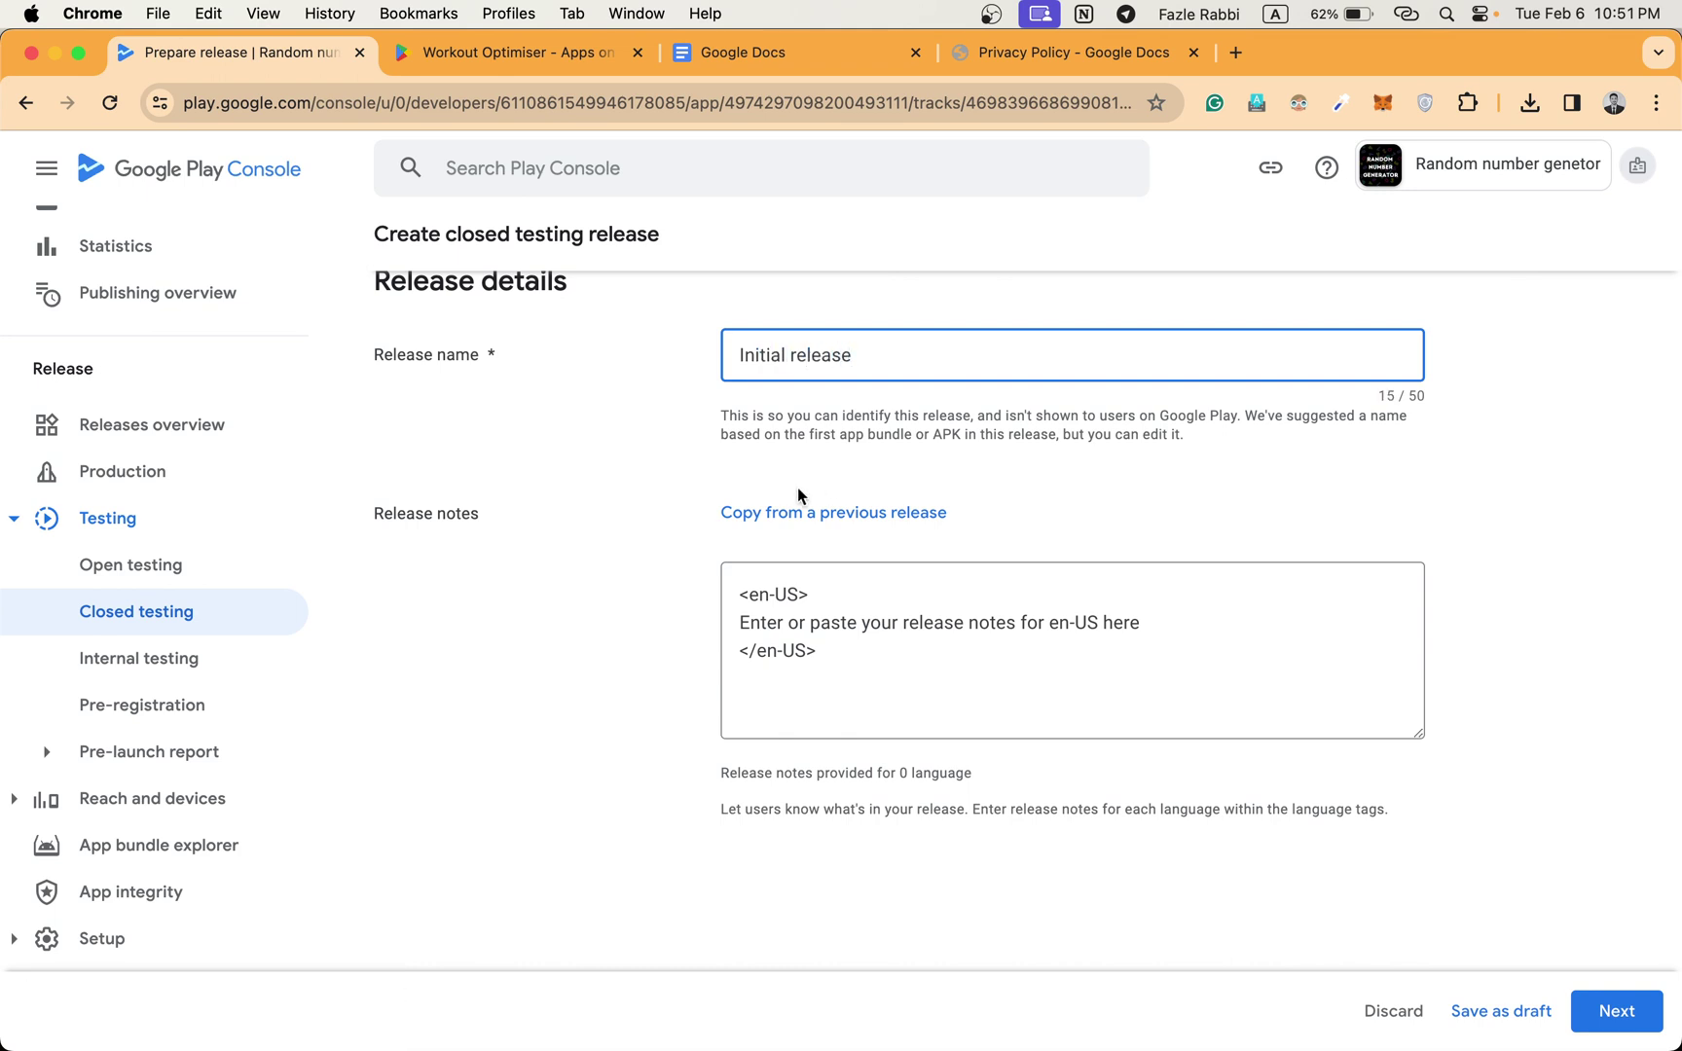
scroll(796, 477, "up", 5)
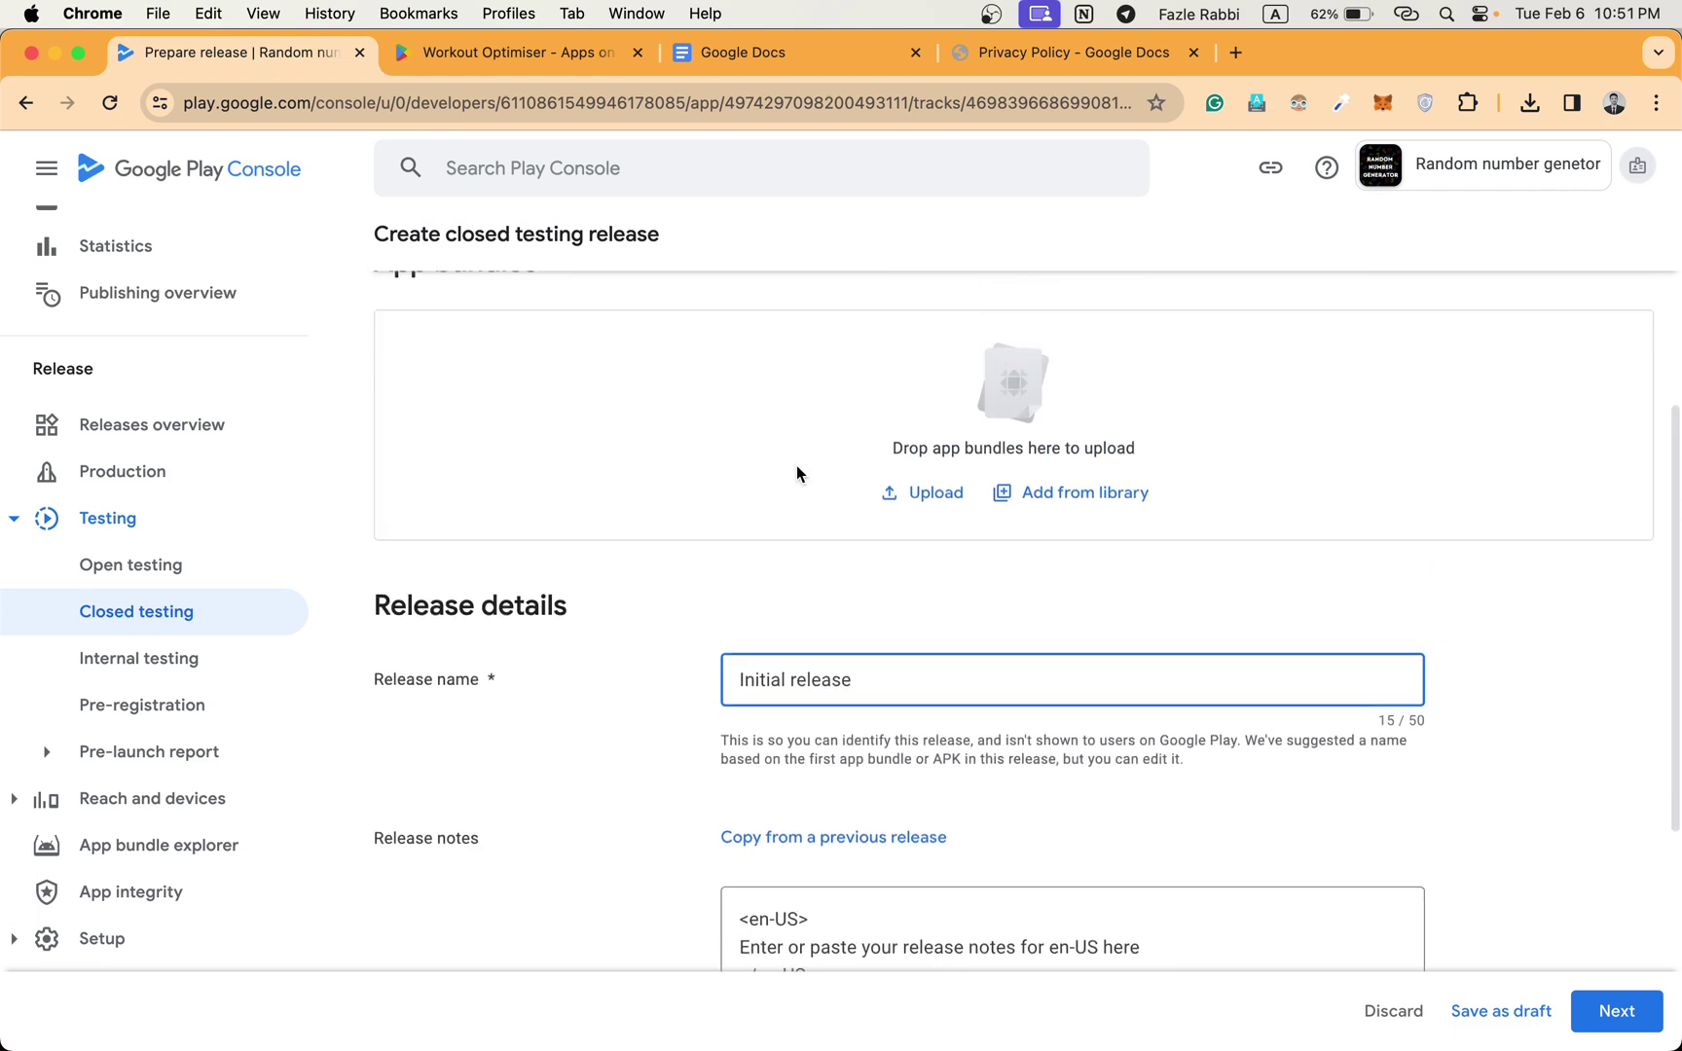
Upload app-release.aab from AndroidStudioProjects/RandomNumberPicker/app/release as the release's bundle.
left_click(919, 516)
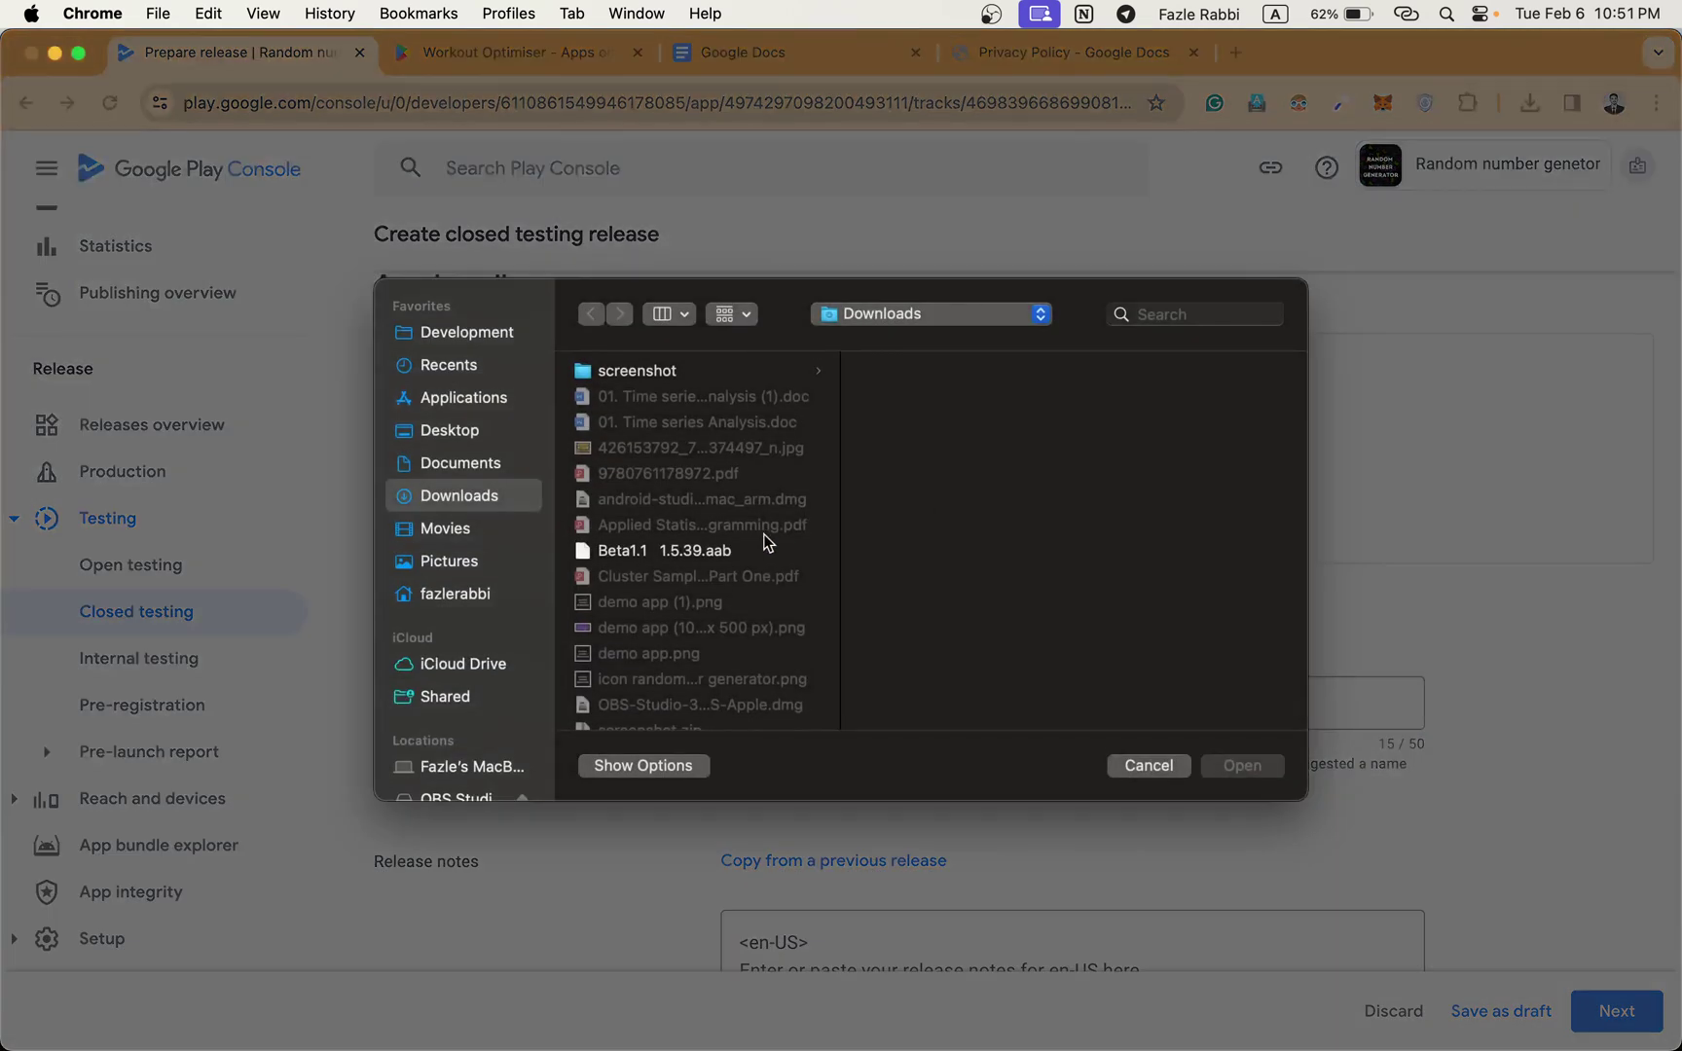
left_click(461, 338)
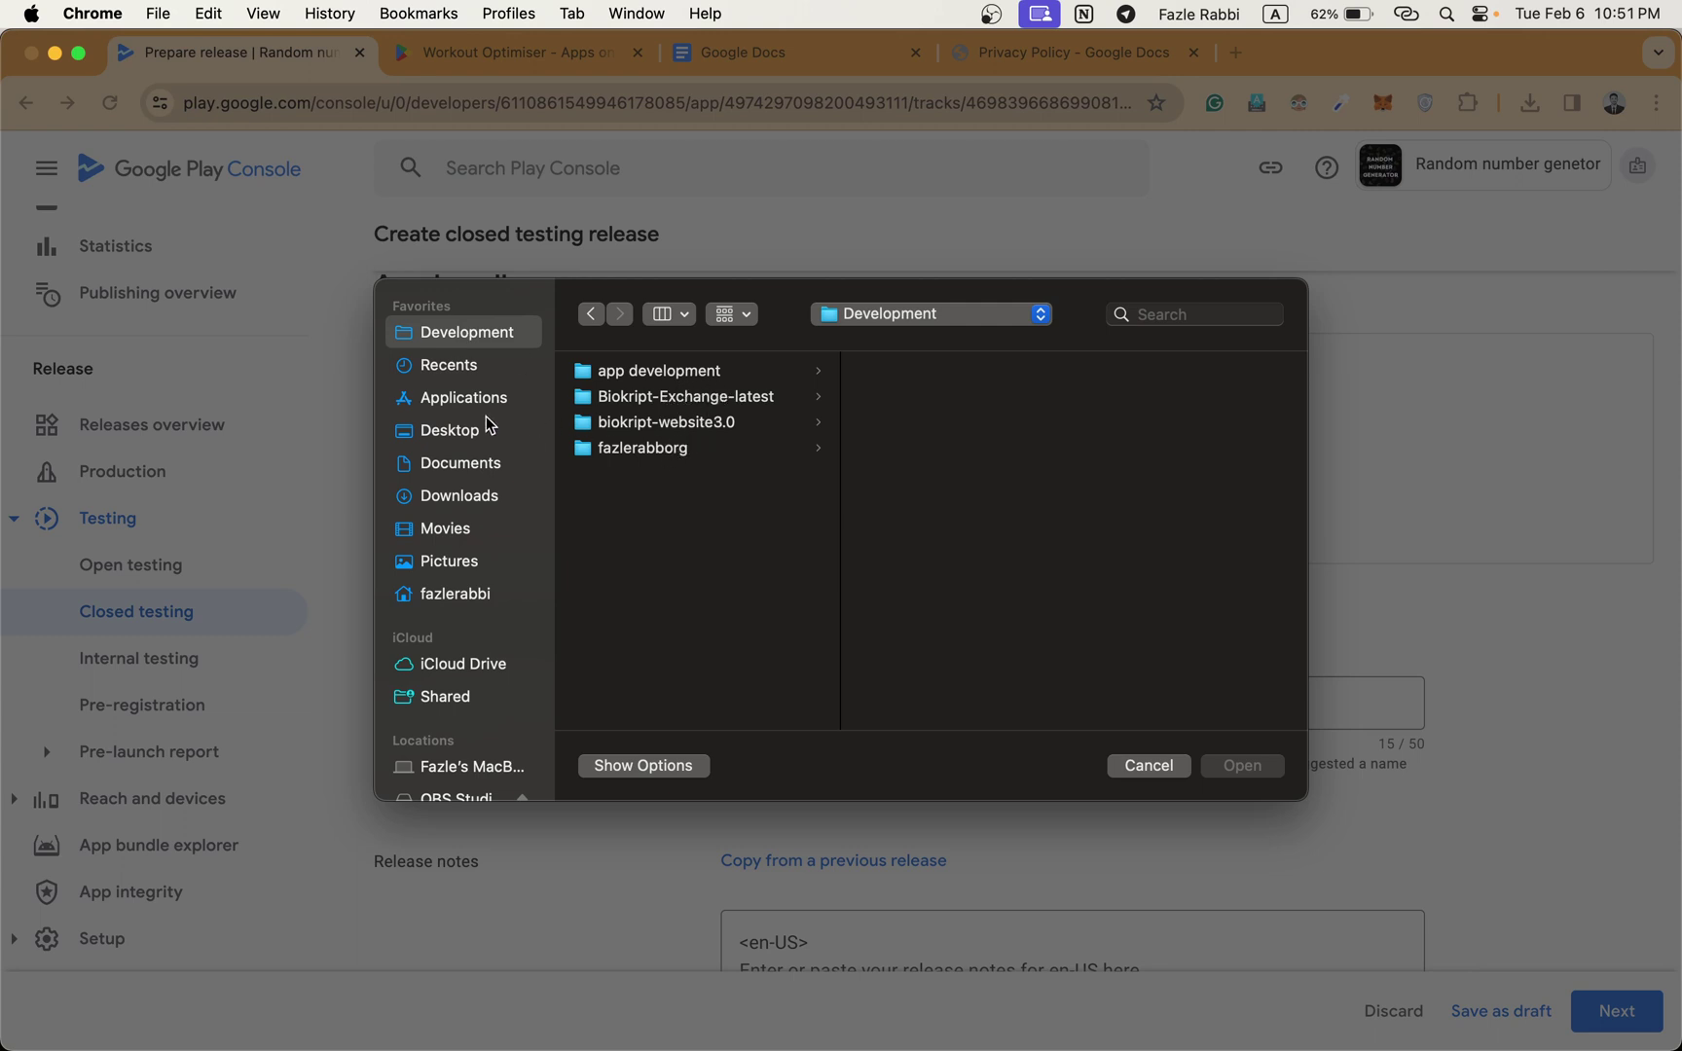
left_click(479, 597)
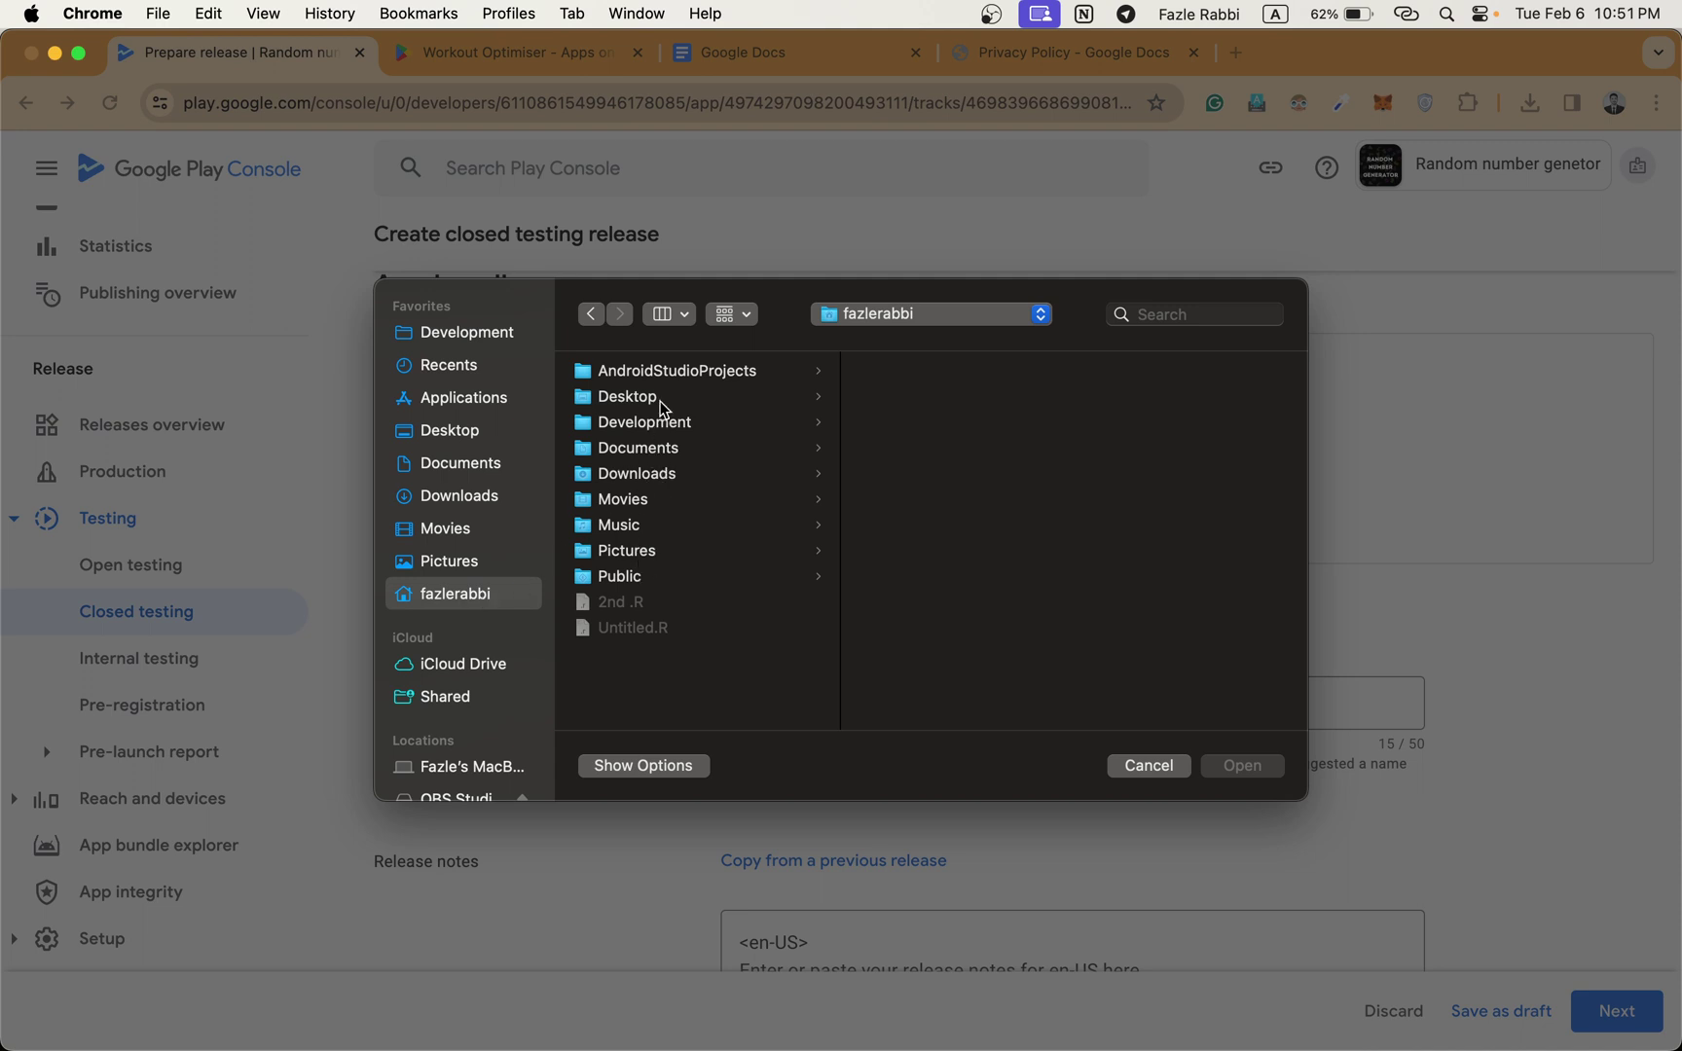
left_click(679, 373)
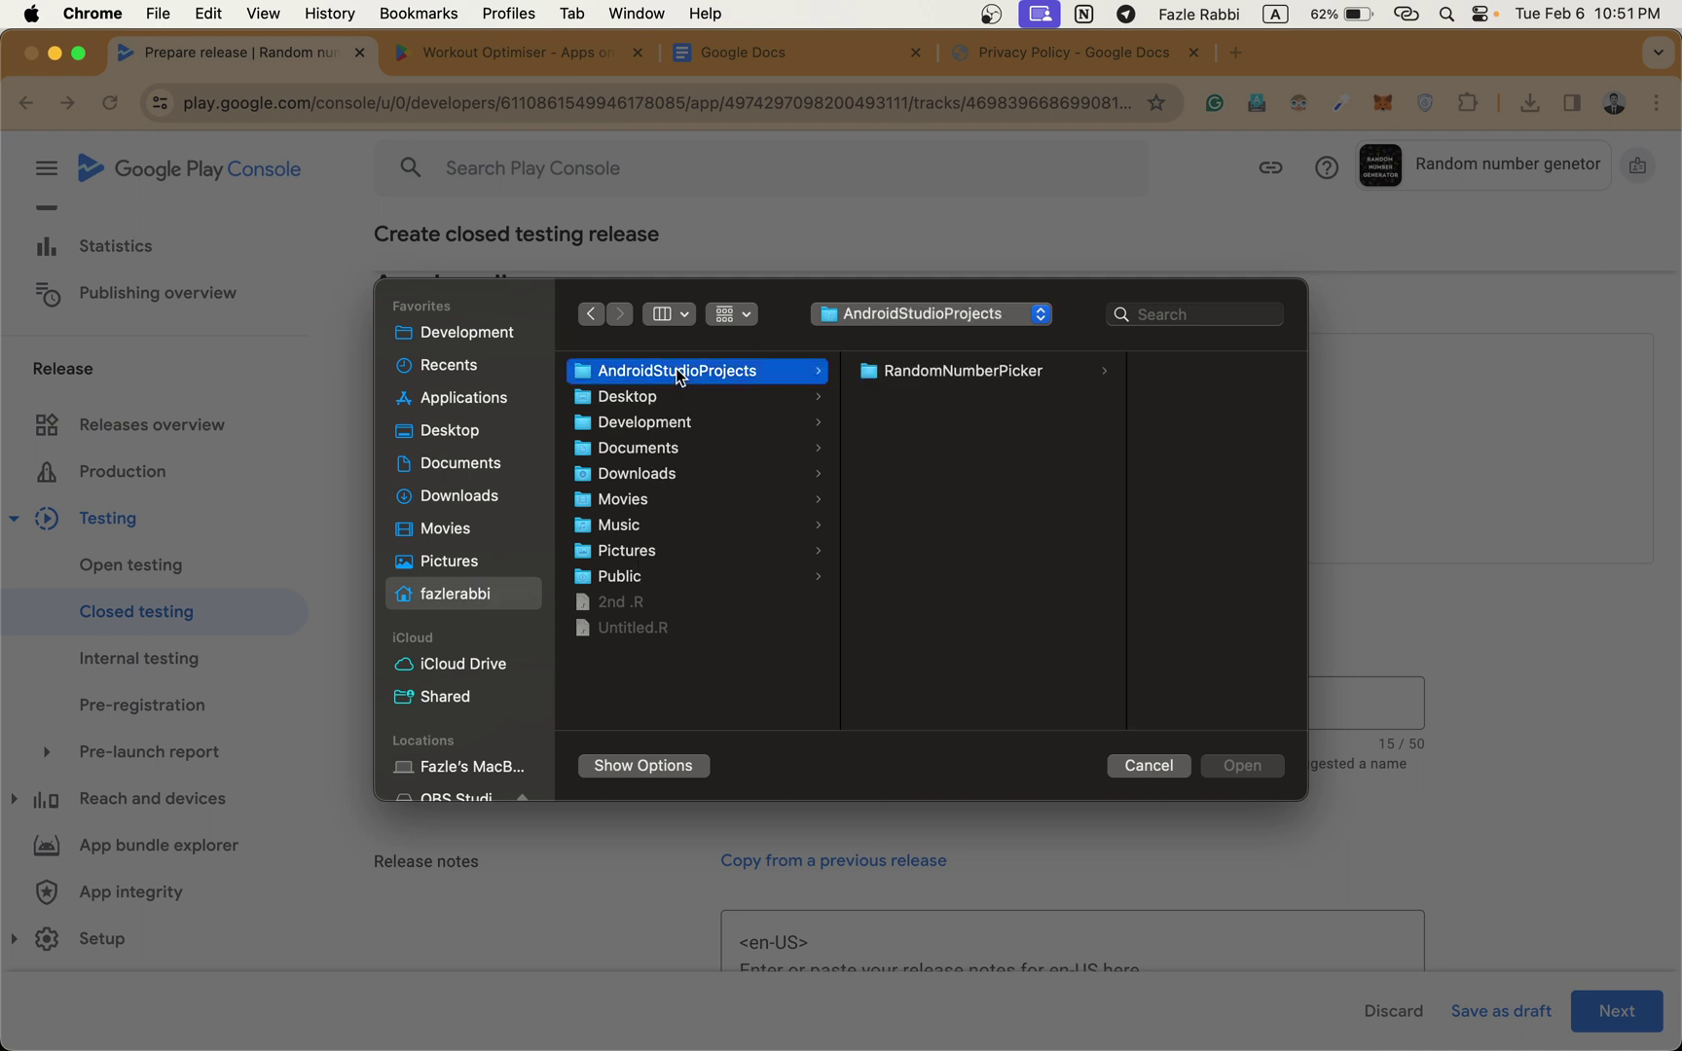
left_click(937, 380)
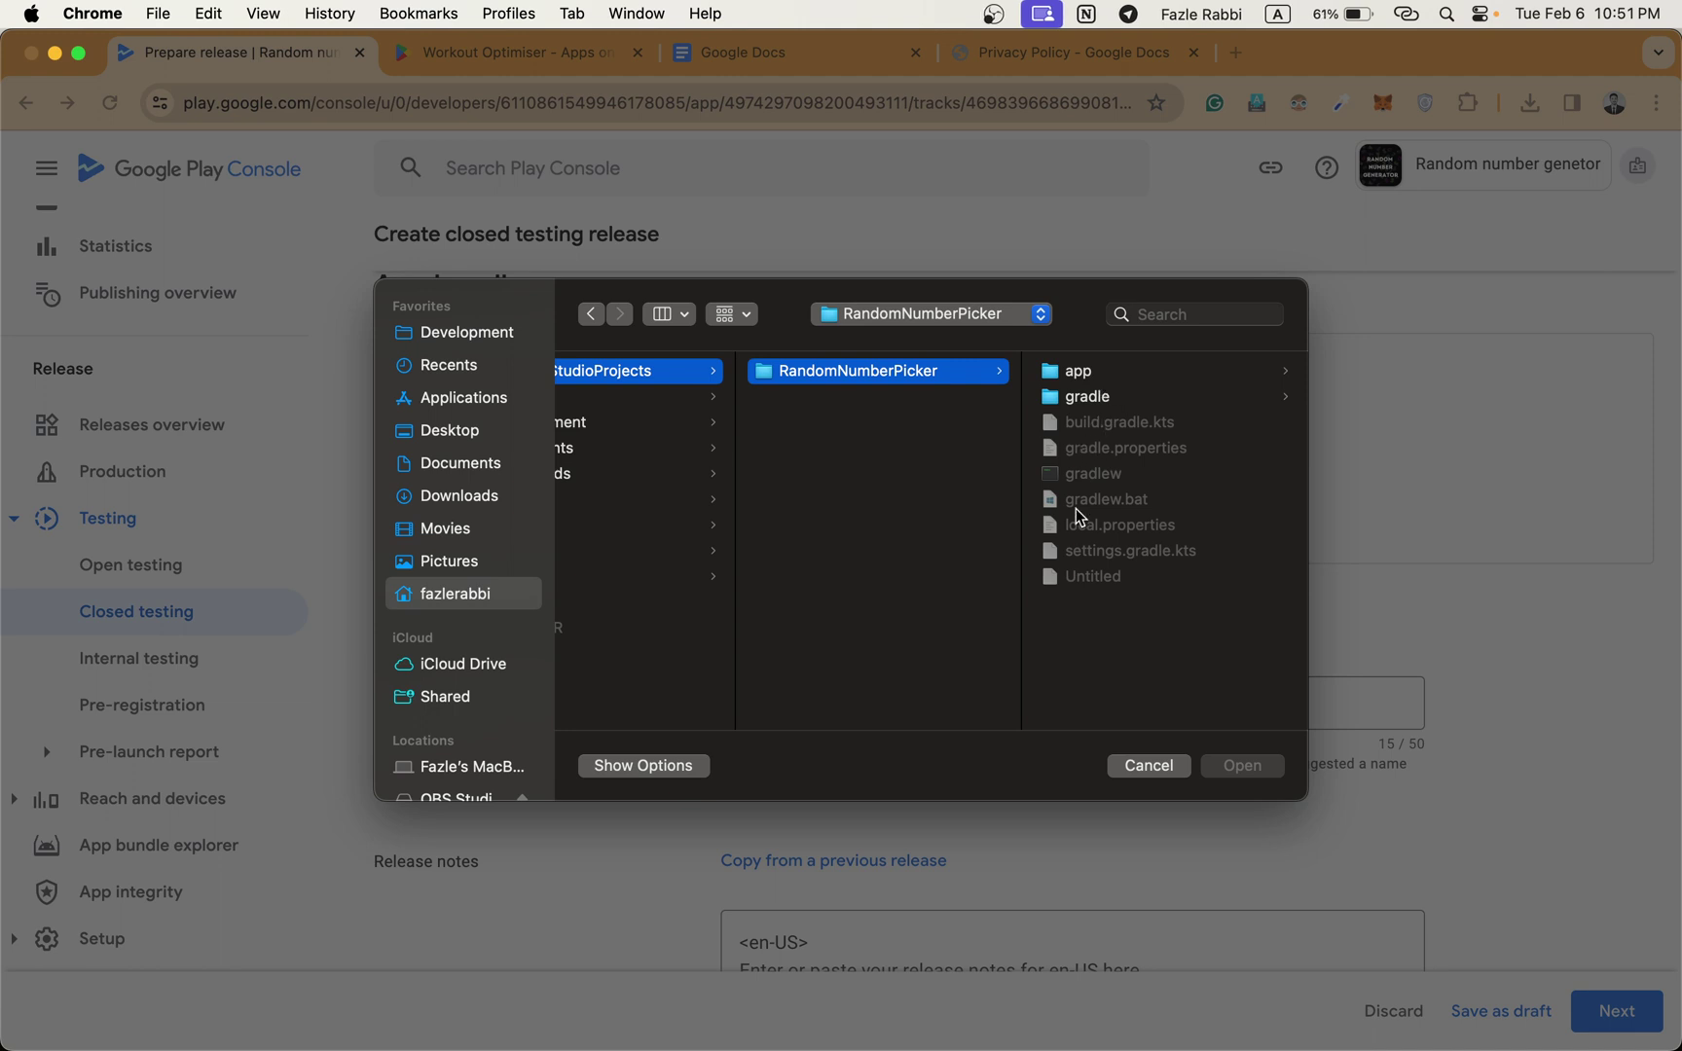
left_click(1117, 373)
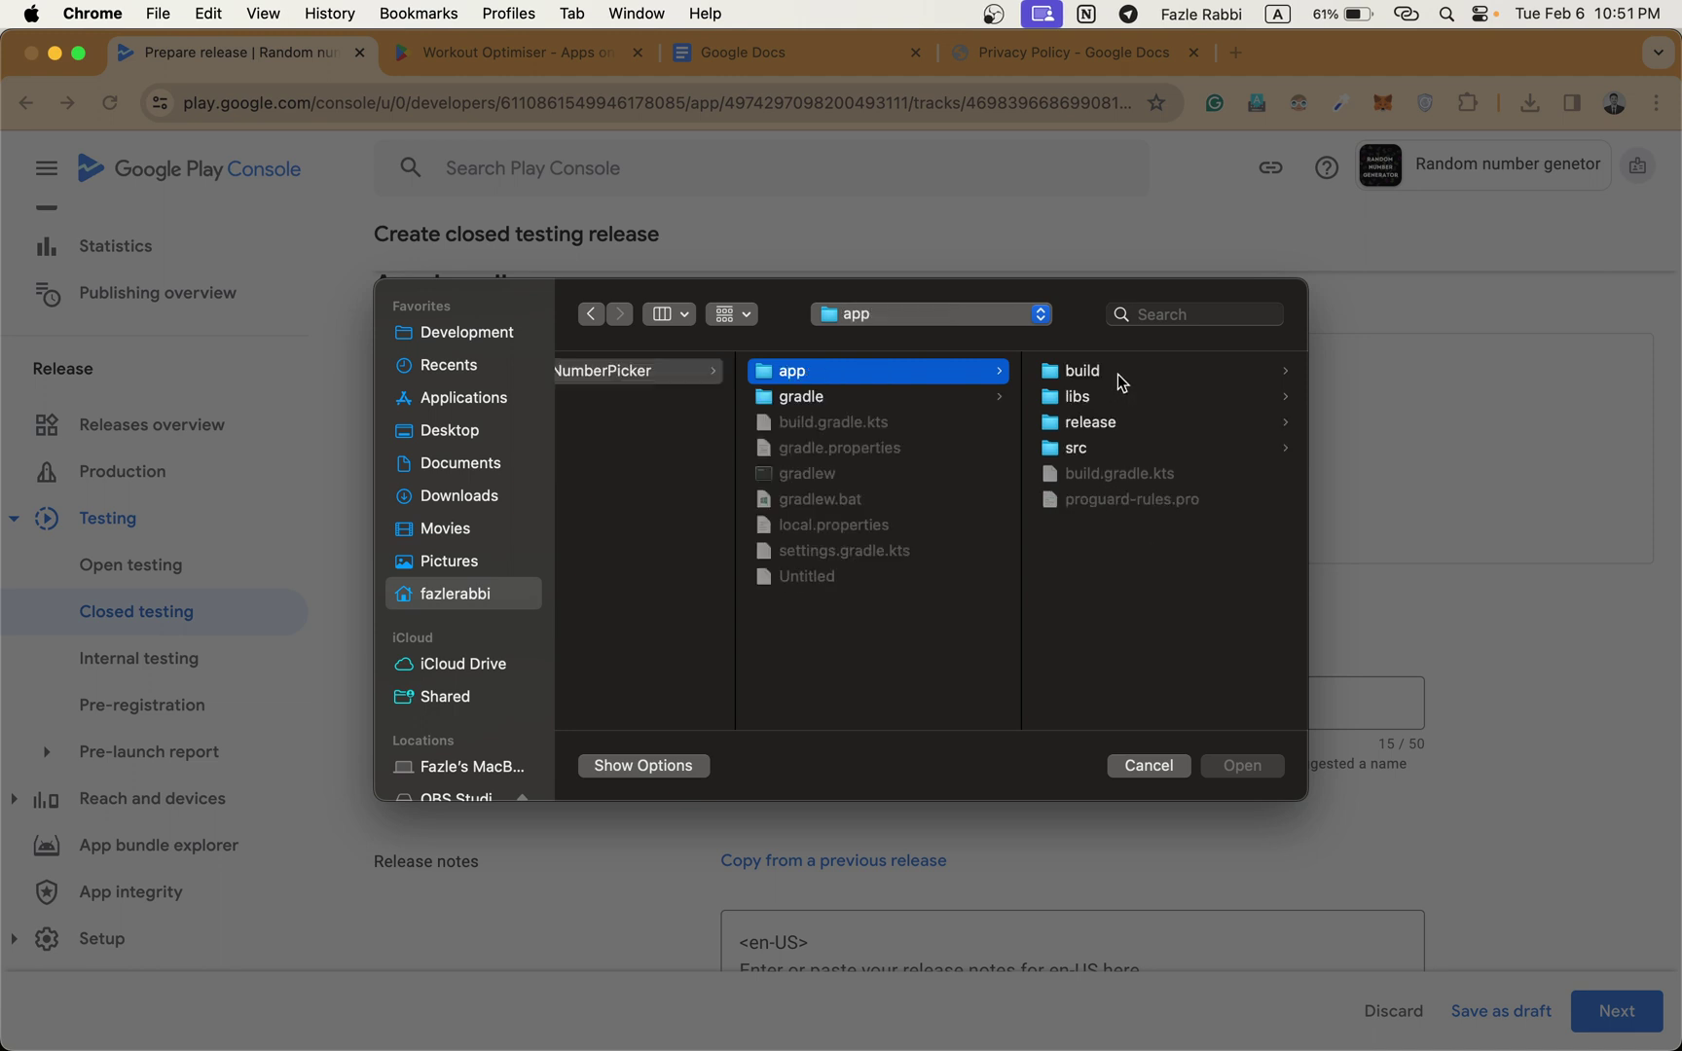
left_click(1111, 427)
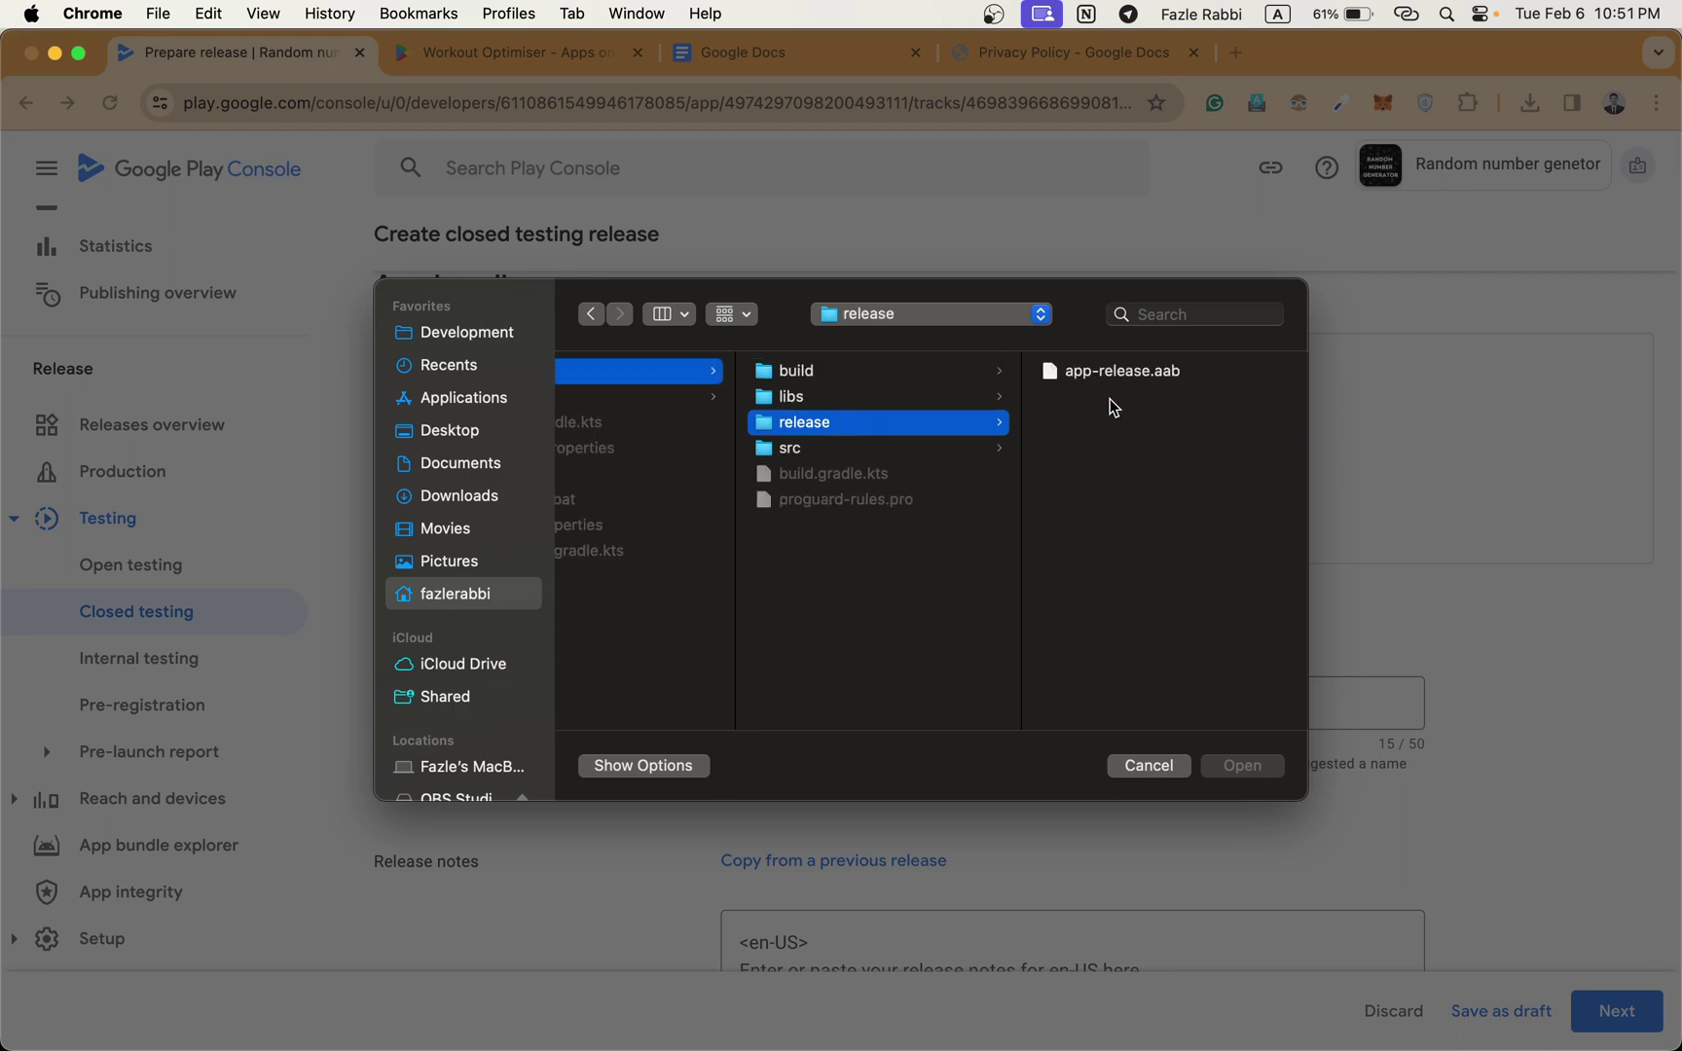
left_click(1120, 382)
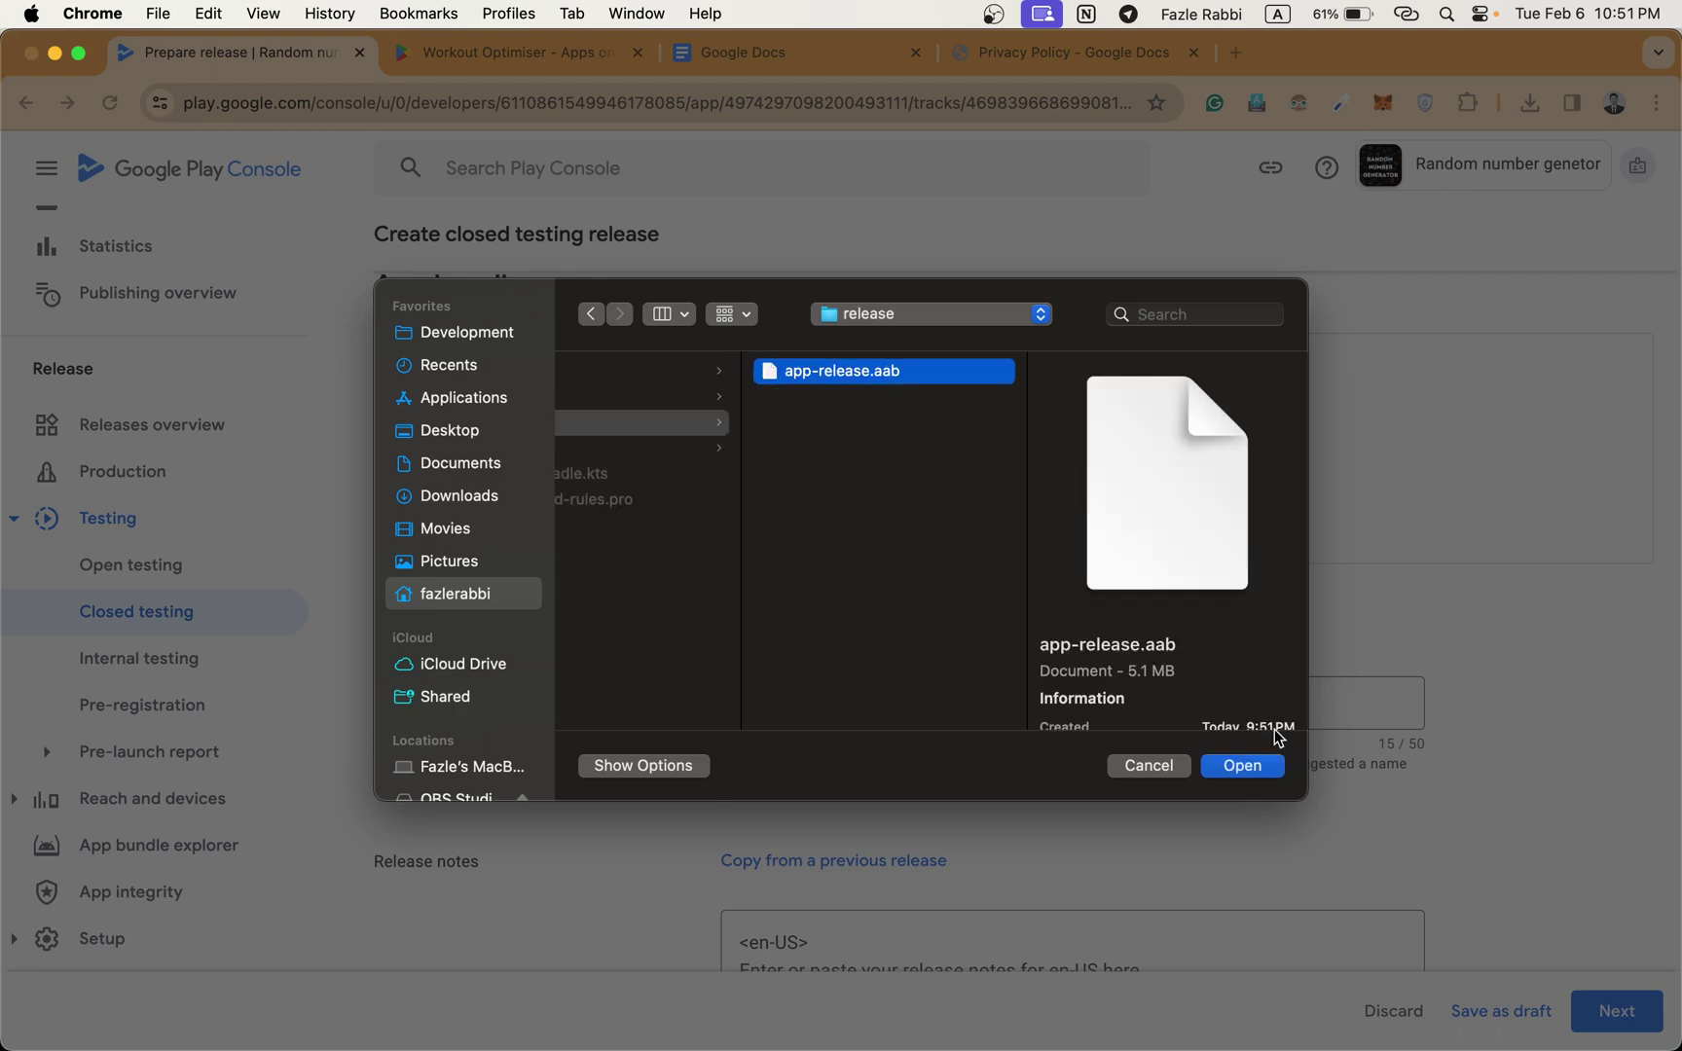
left_click(1268, 768)
scroll(1225, 467, "down", 2)
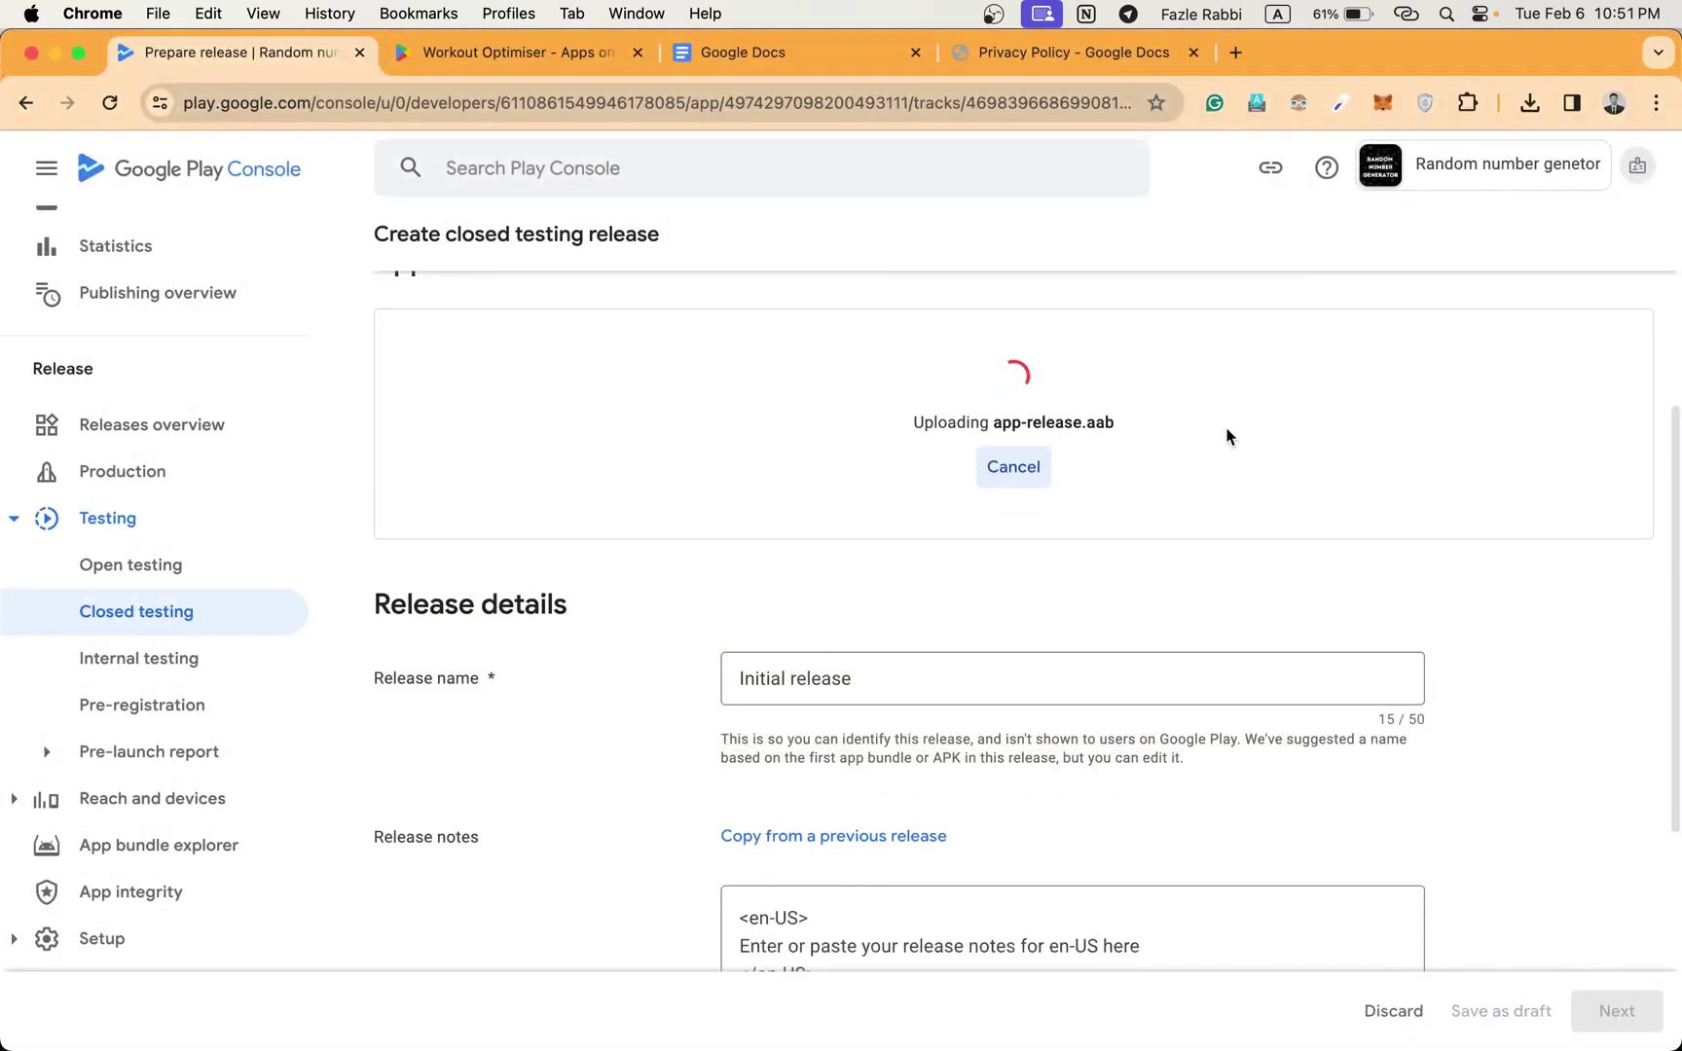
scroll(1227, 436, "up", 5)
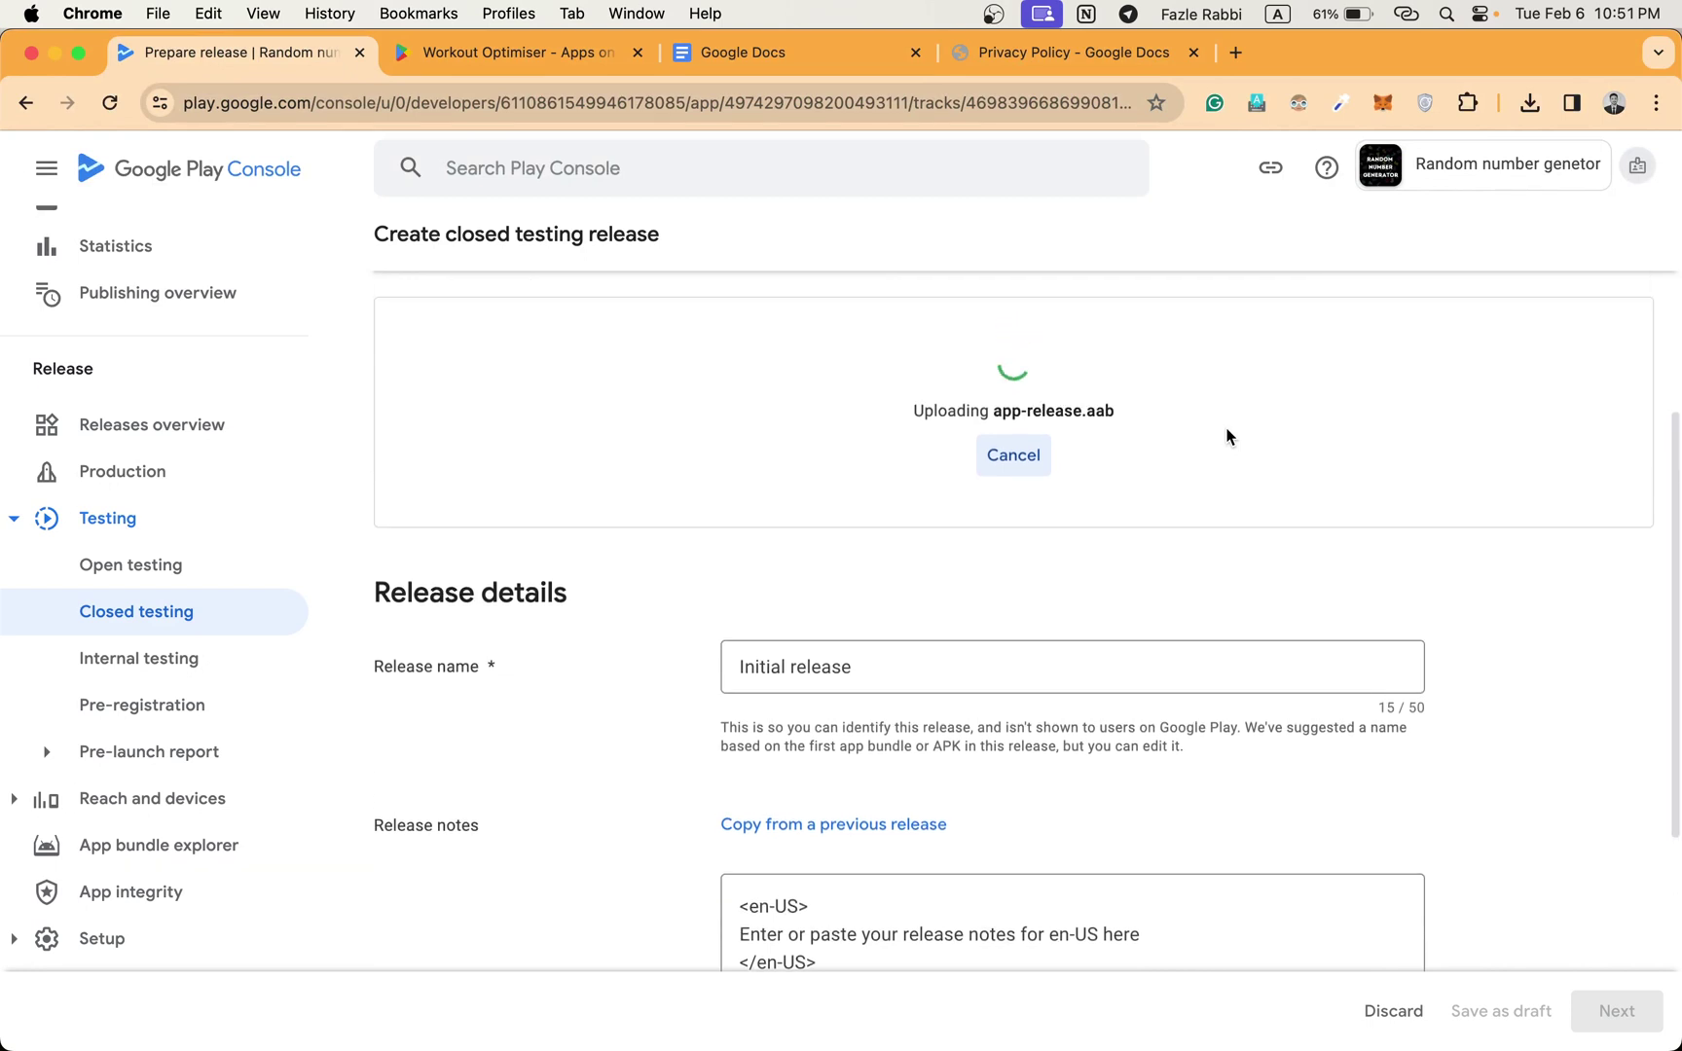
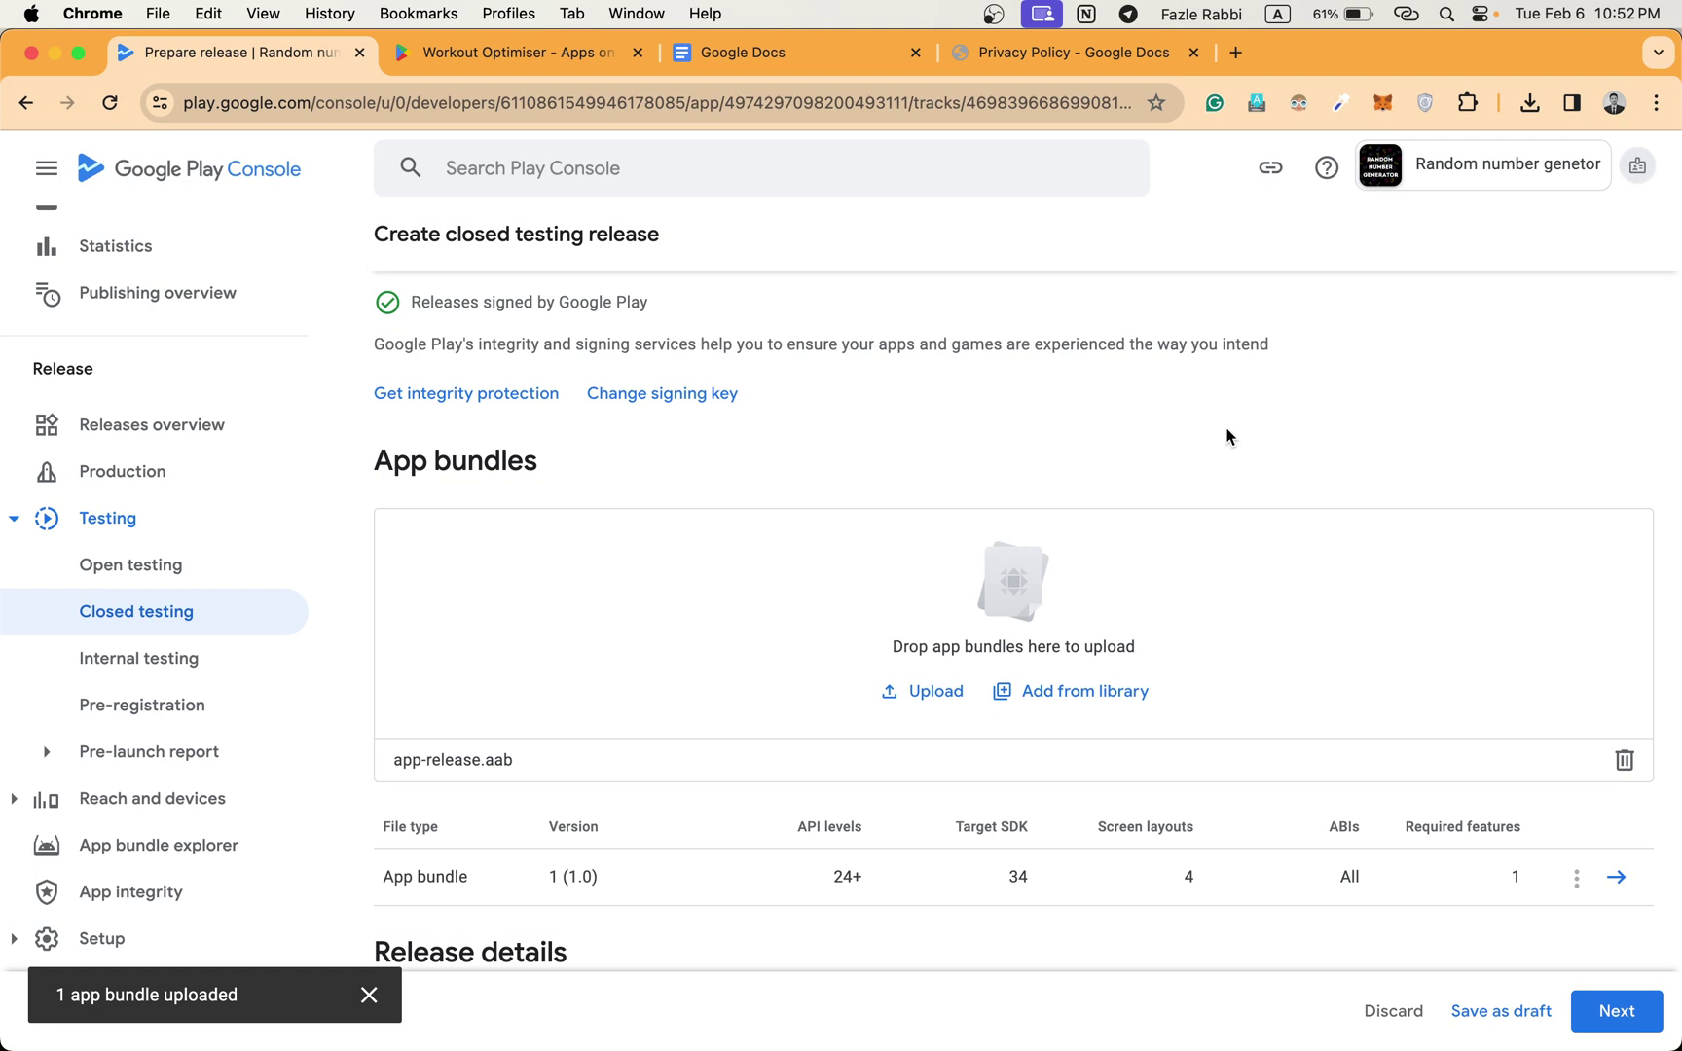
Advance the closed testing release from its form to the preview.
scroll(1229, 436, "down", 3)
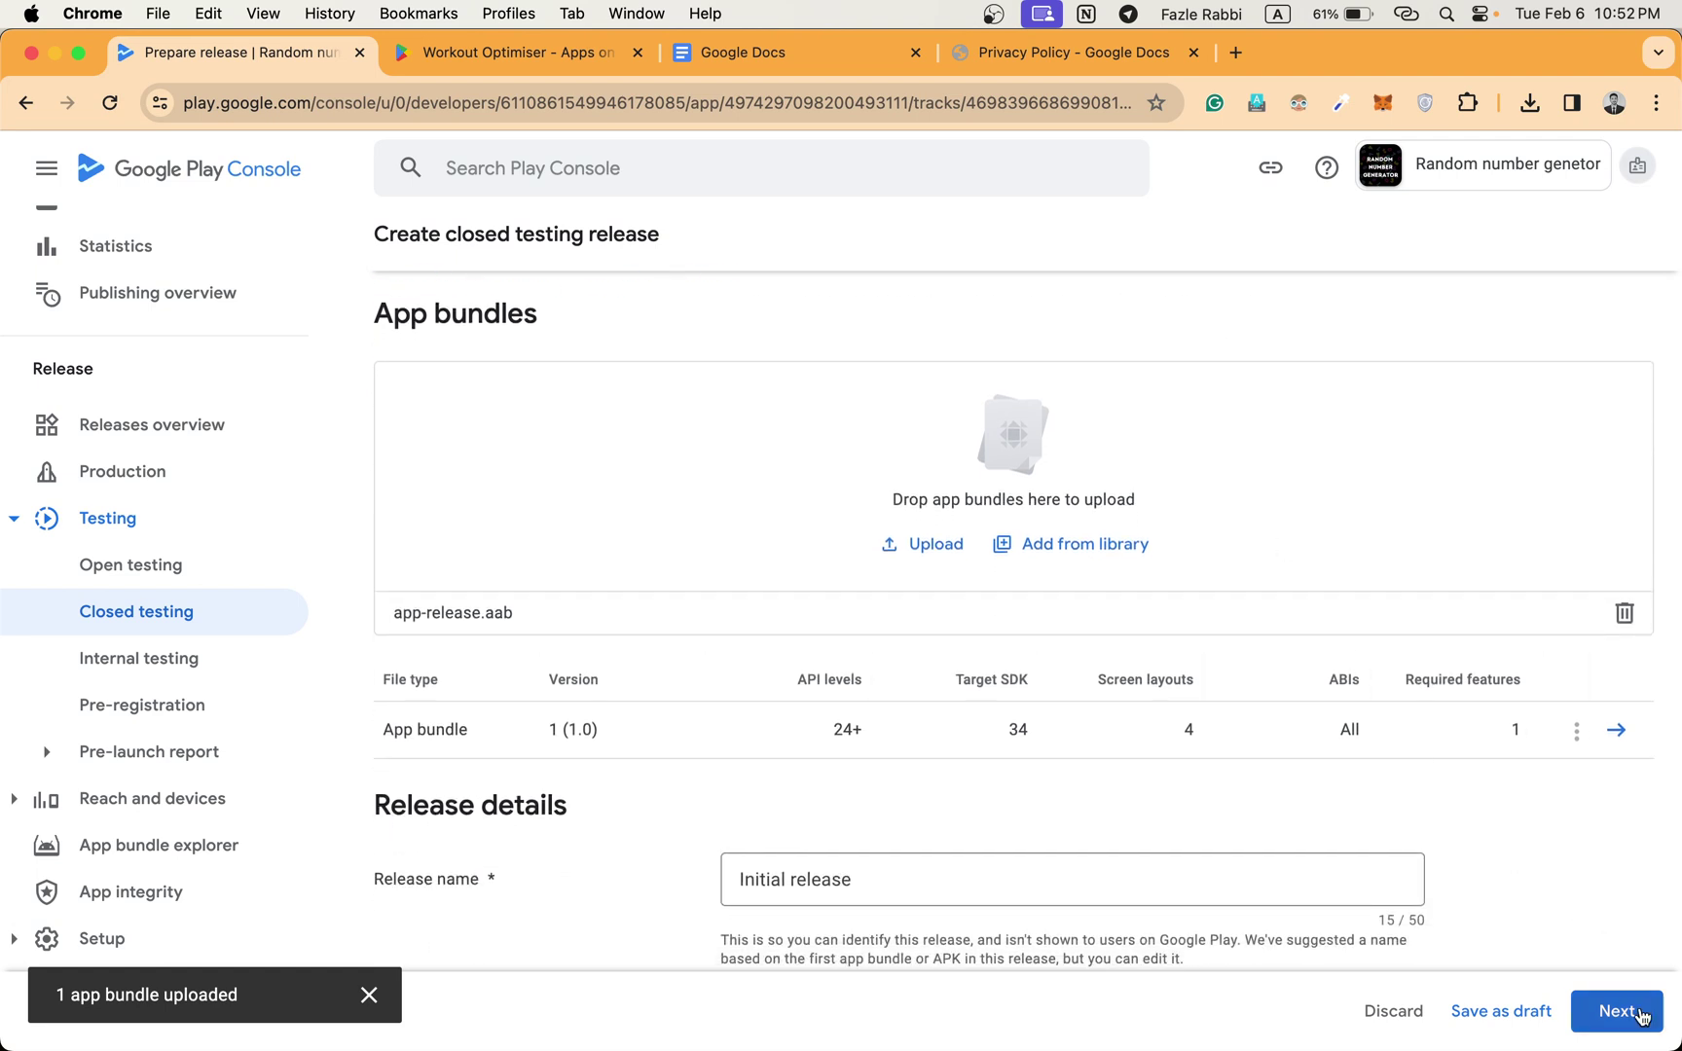
scroll(1285, 823, "down", 2)
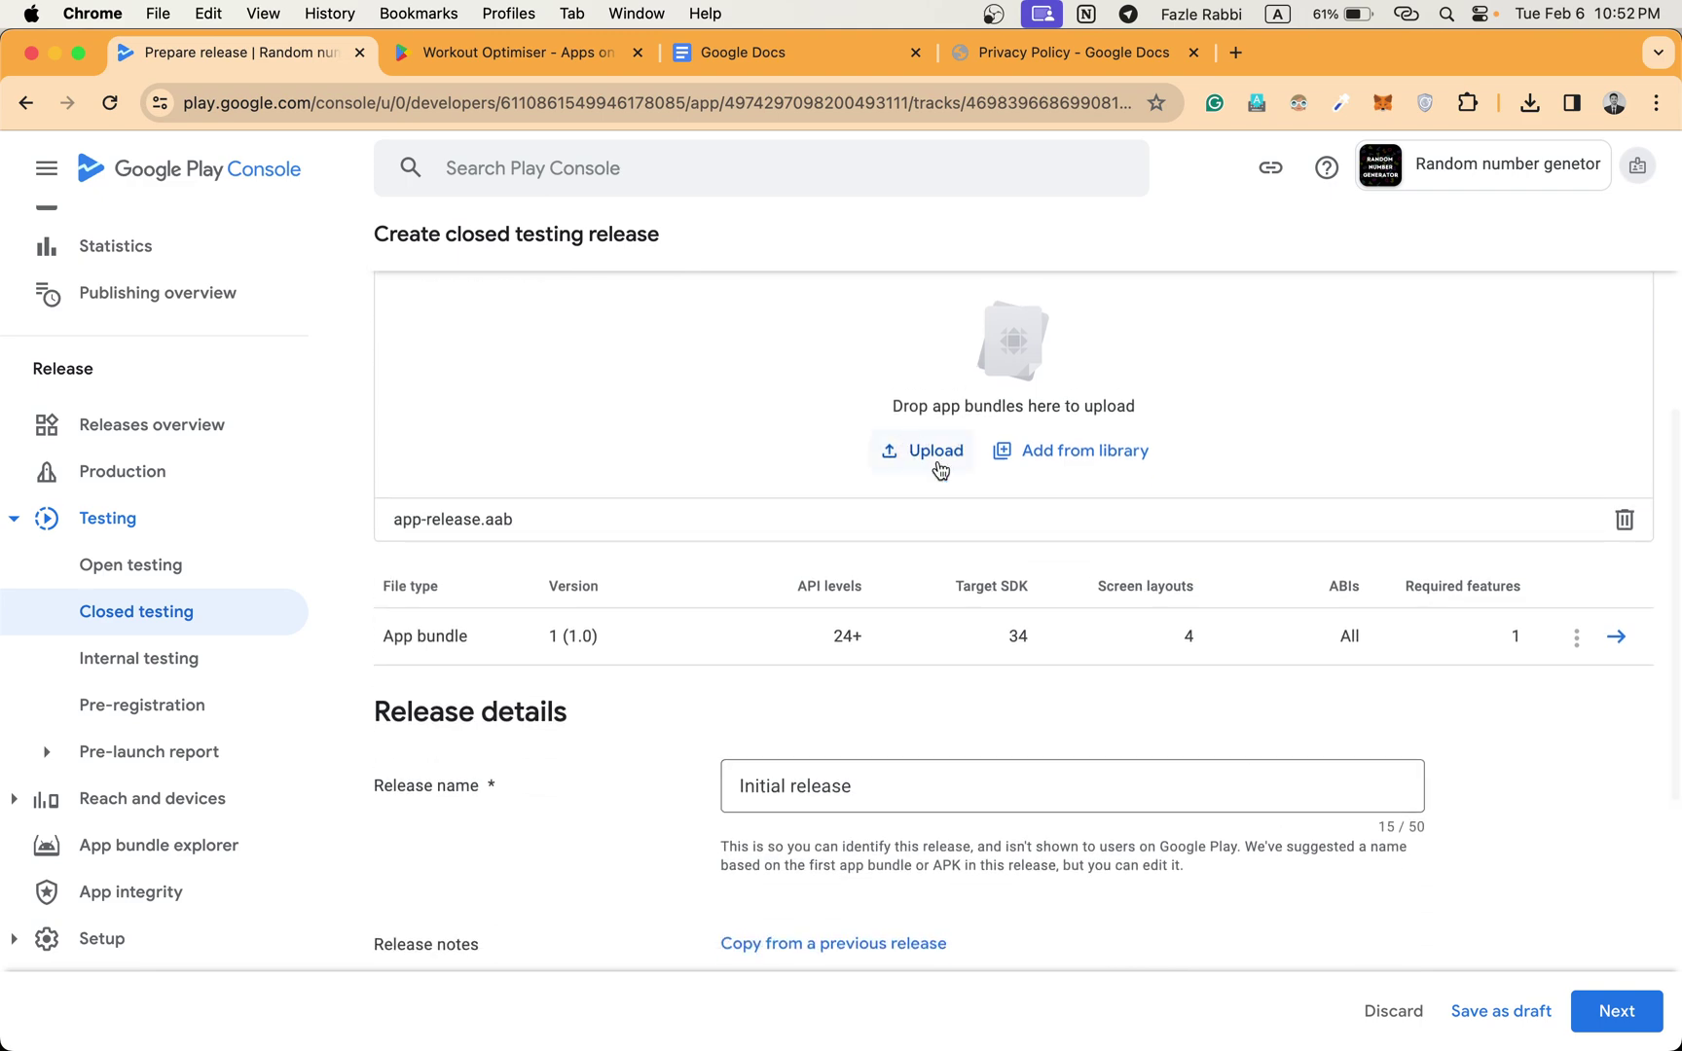
scroll(1063, 589, "down", 10)
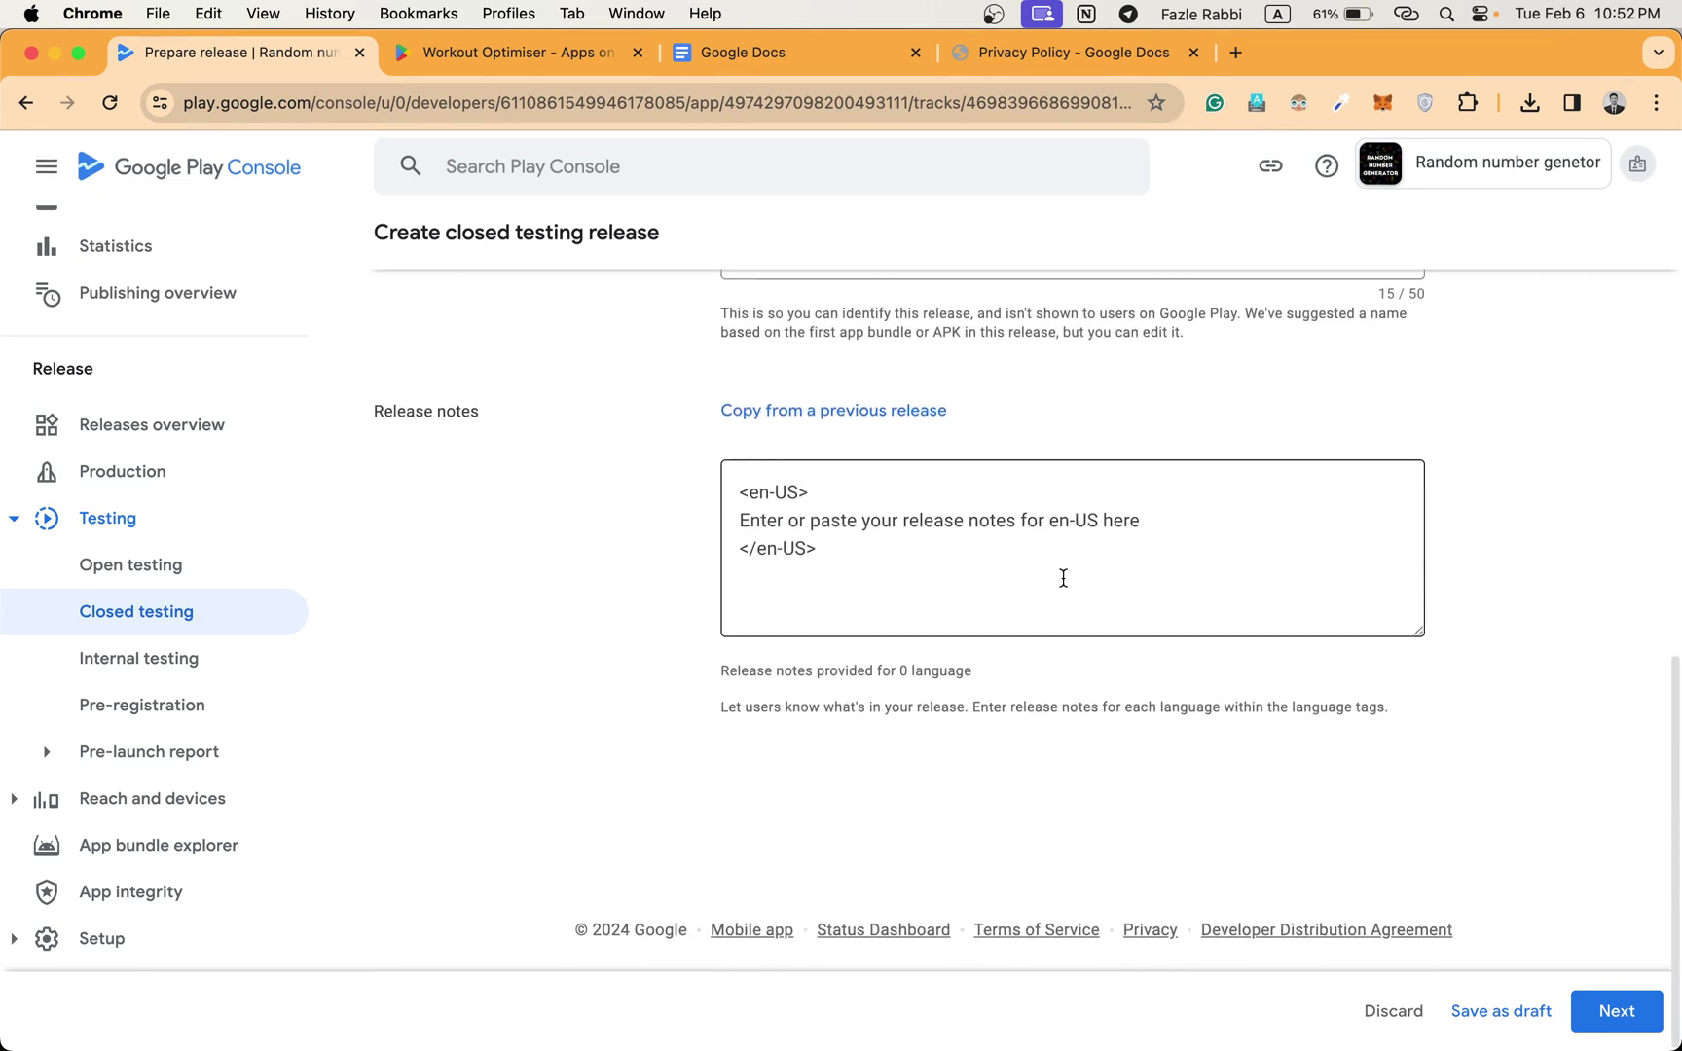
scroll(1063, 578, "up", 4)
left_click(1628, 1012)
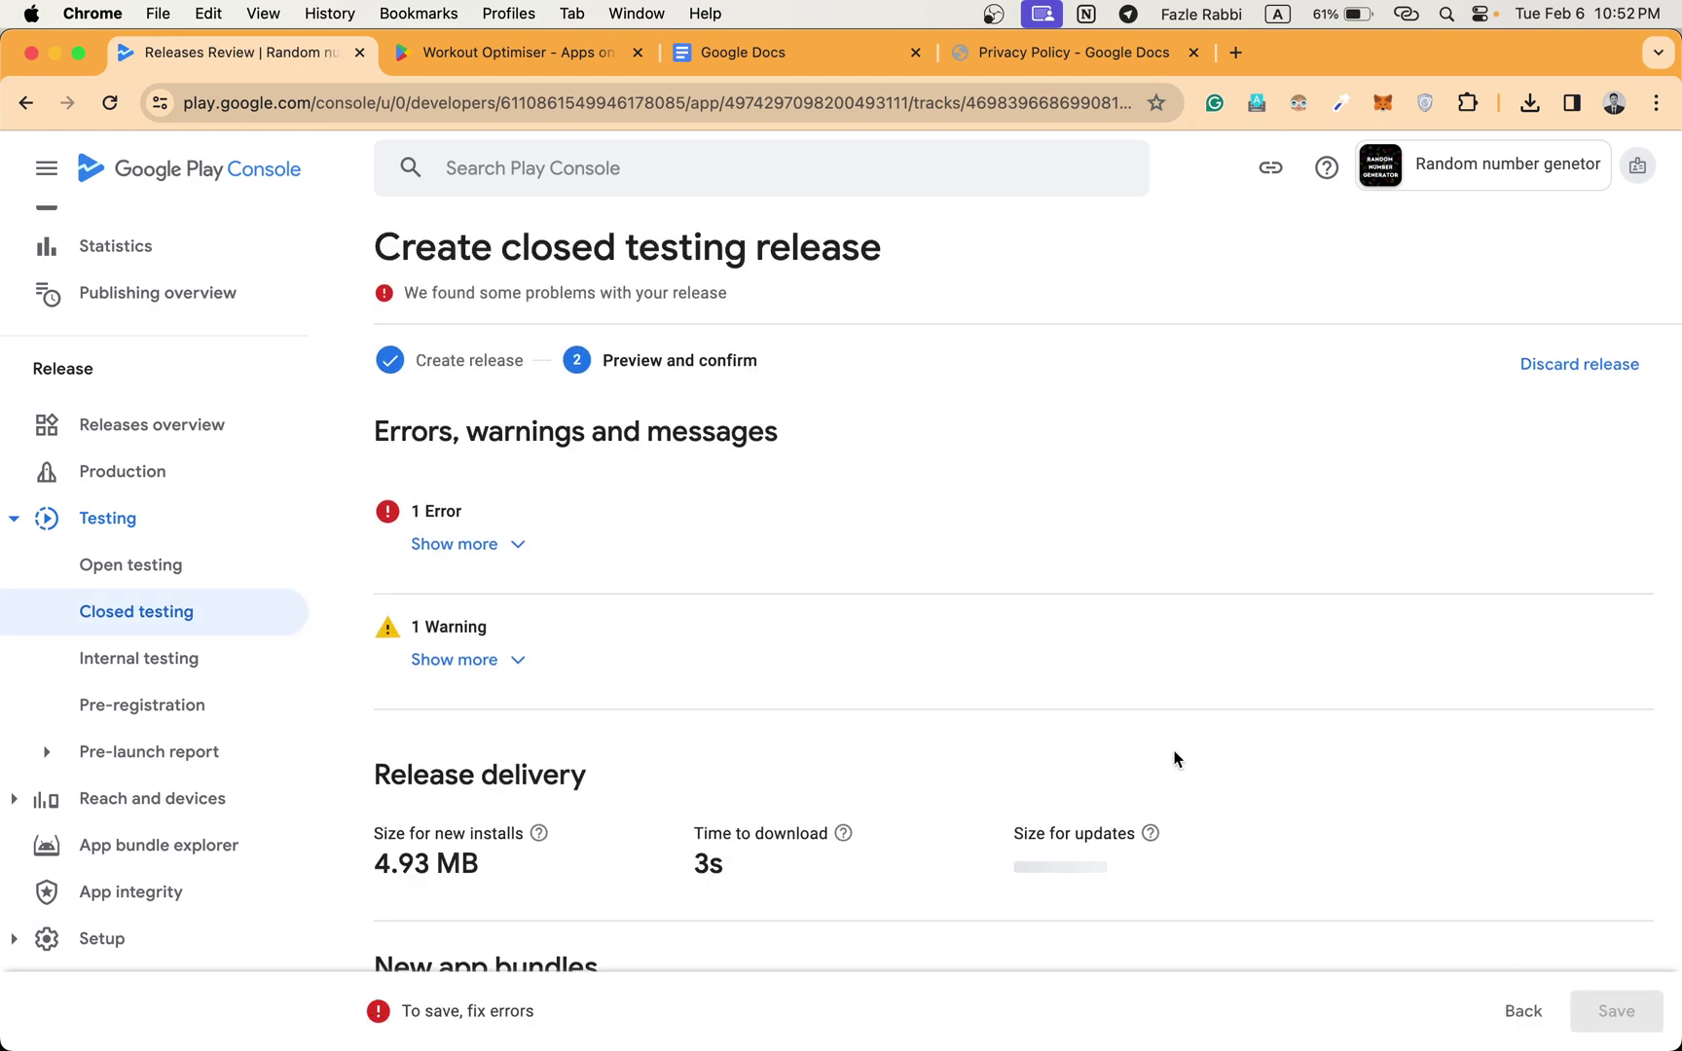
Expand the release's one error and open the Advertising ID declaration page.
left_click(443, 545)
scroll(467, 546, "down", 1)
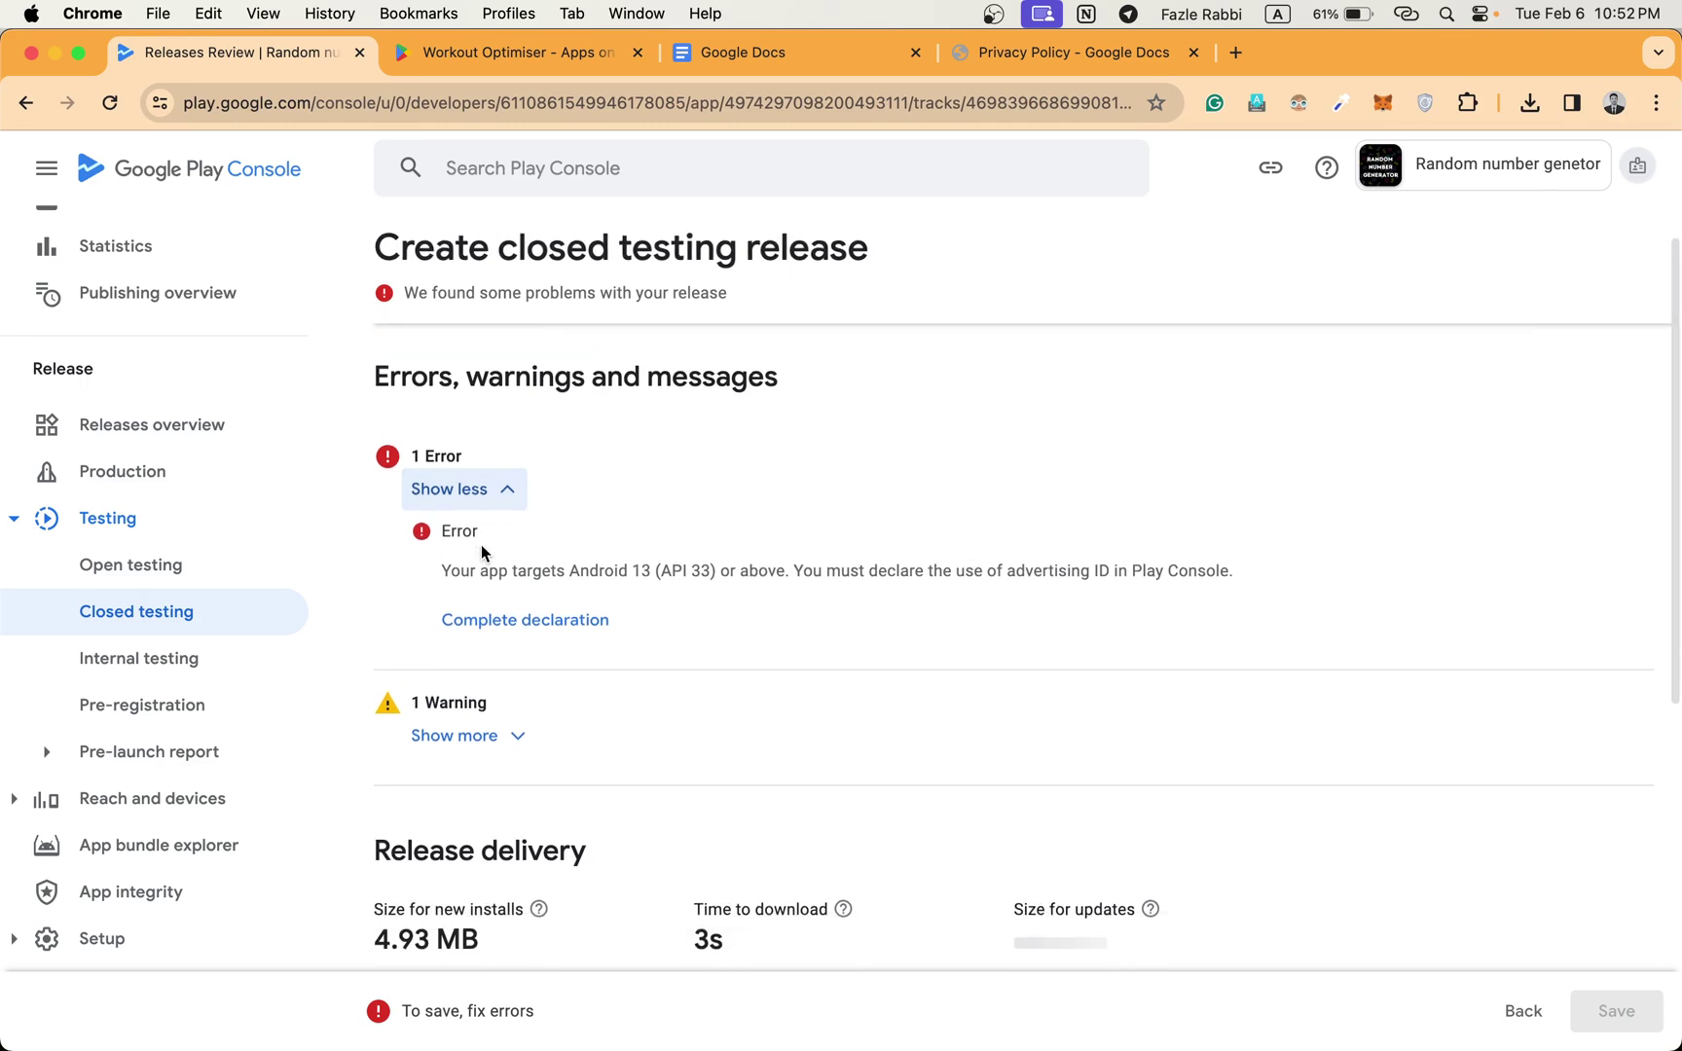
left_click(525, 618)
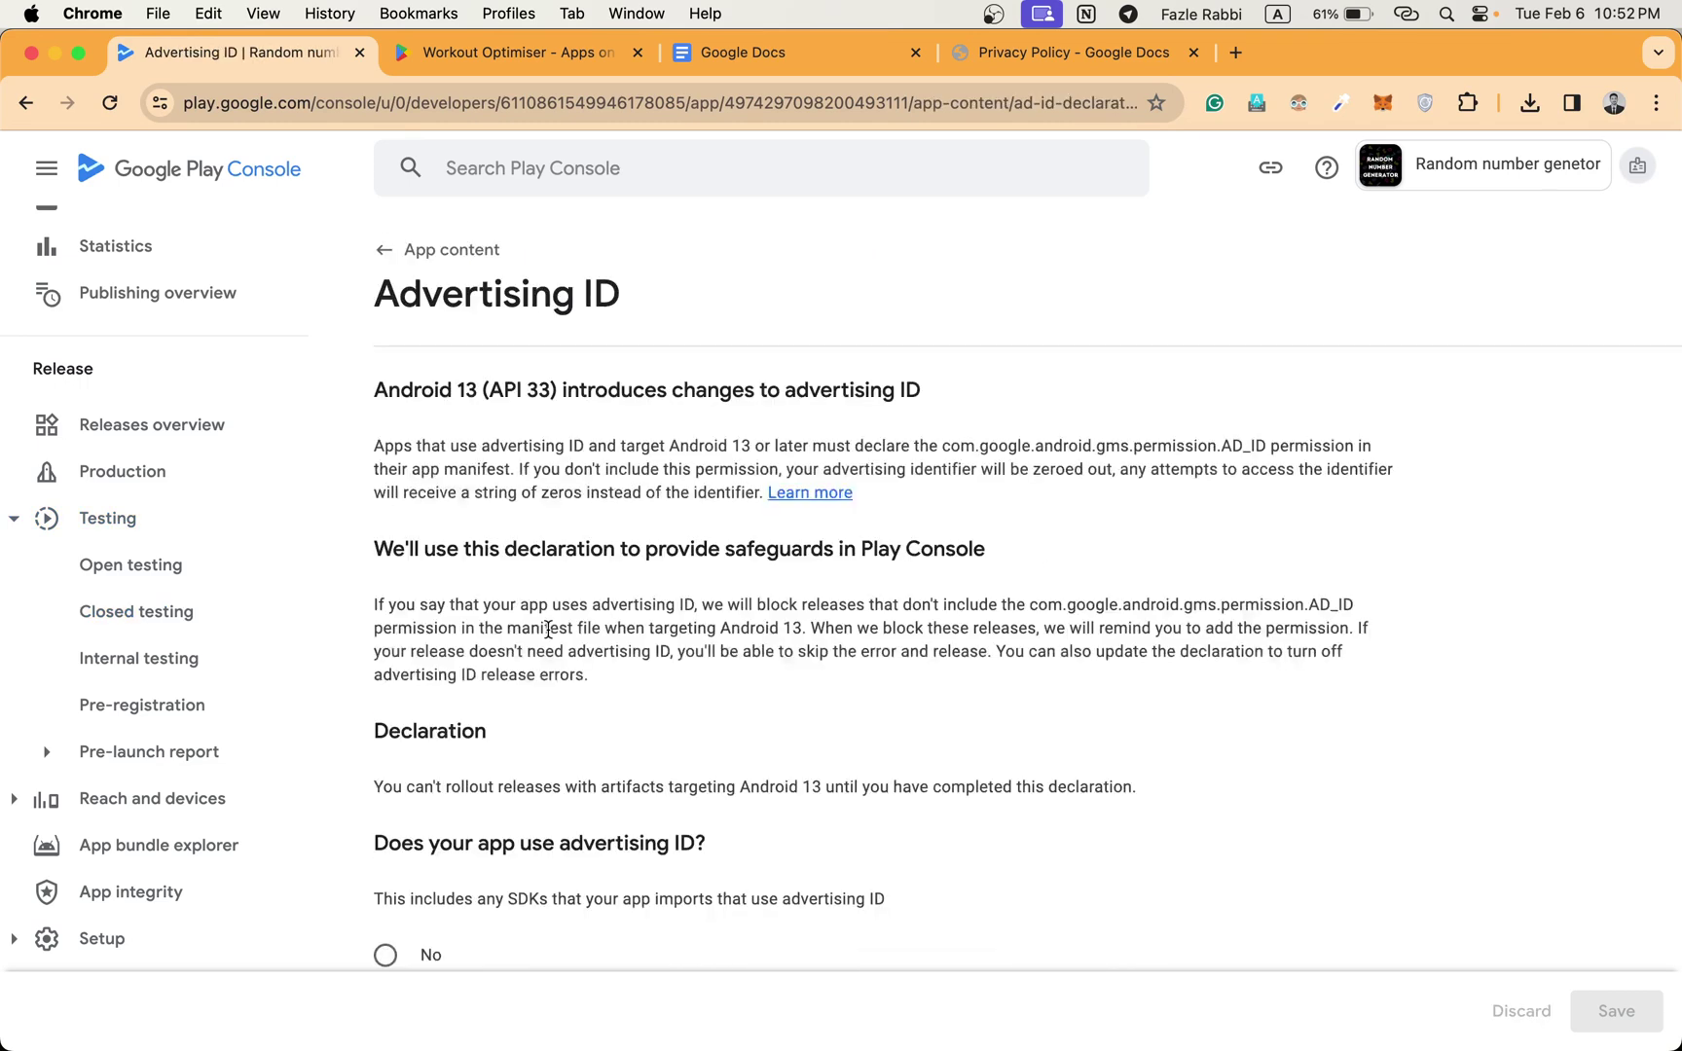
Declare that the app uses advertising ID, for Advertising or marketing.
scroll(548, 638, "down", 3)
left_click(422, 794)
scroll(425, 799, "down", 5)
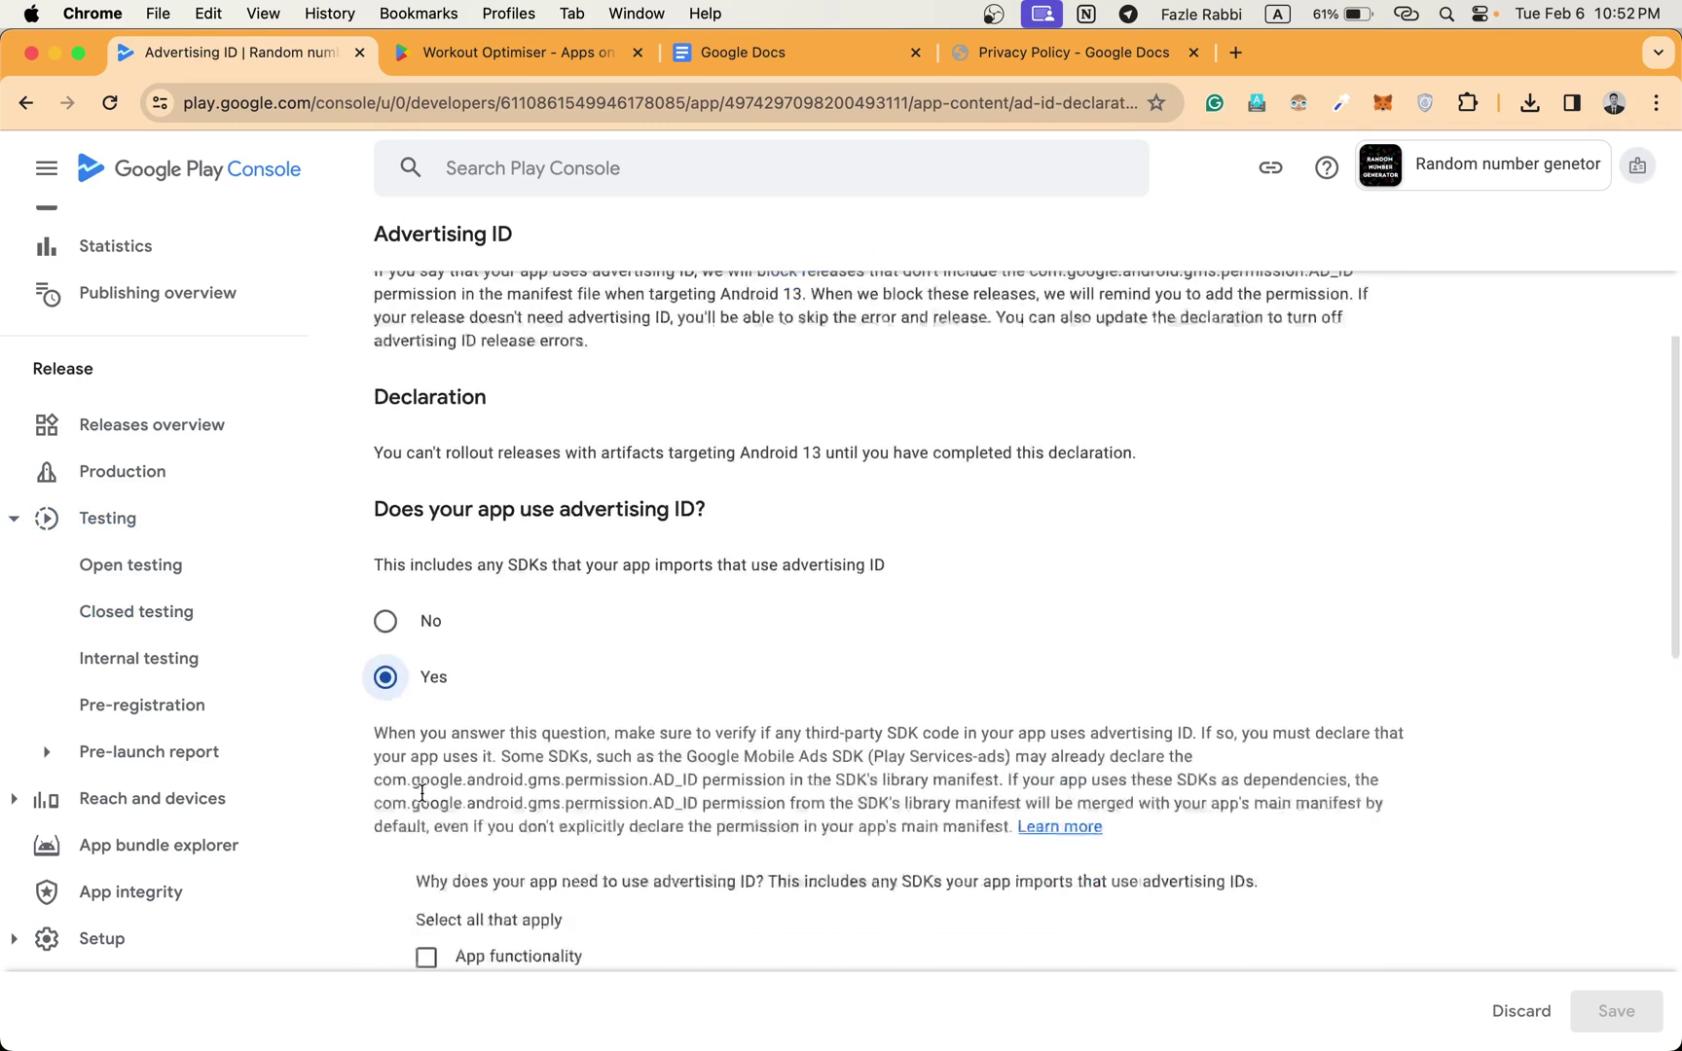
scroll(426, 802, "down", 3)
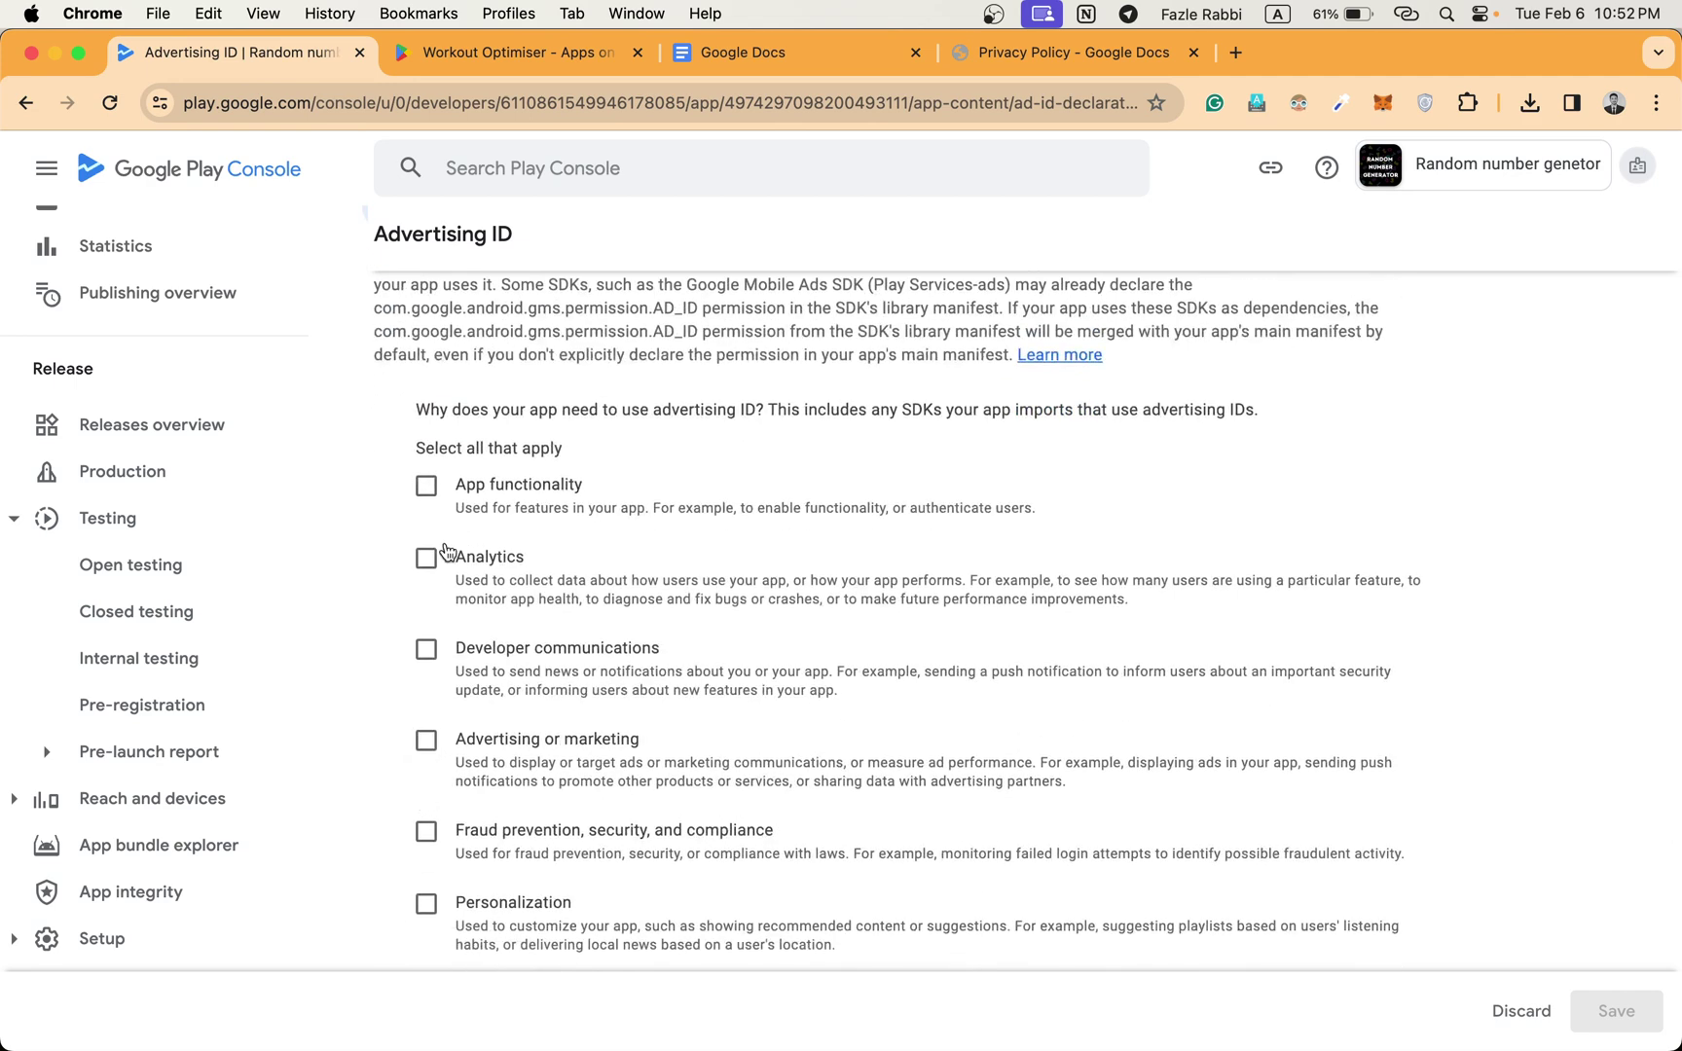
scroll(468, 742, "down", 2)
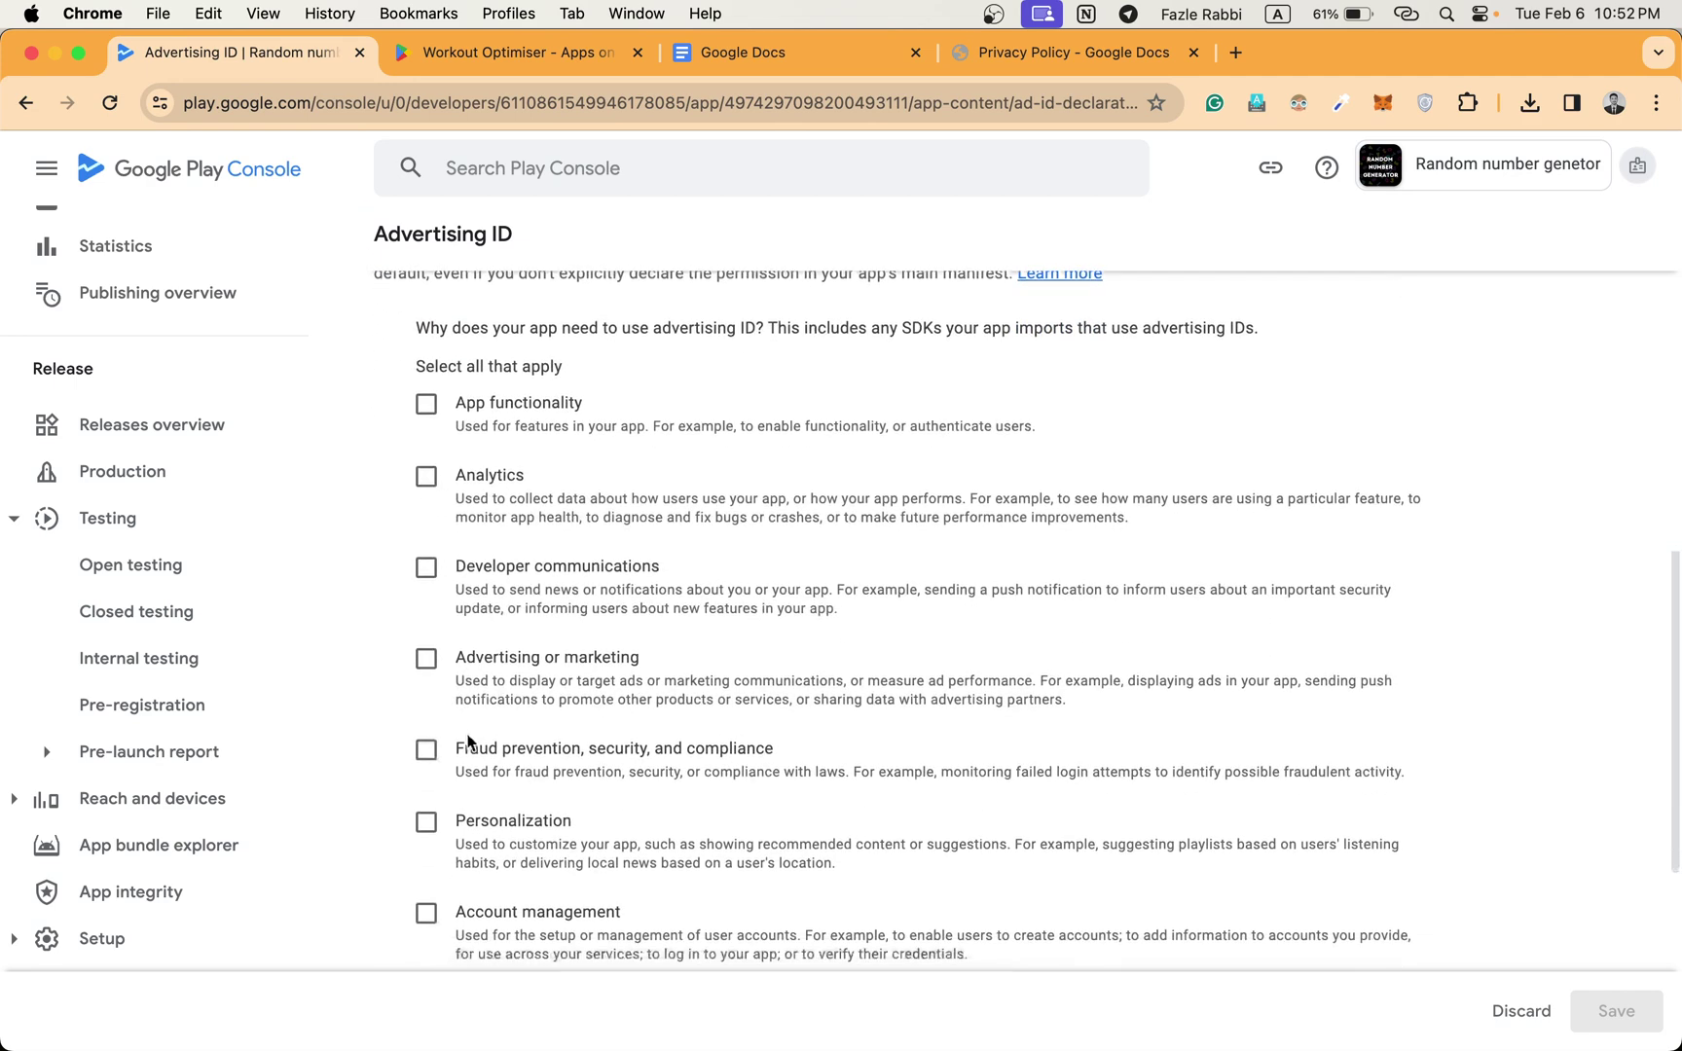
left_click(427, 661)
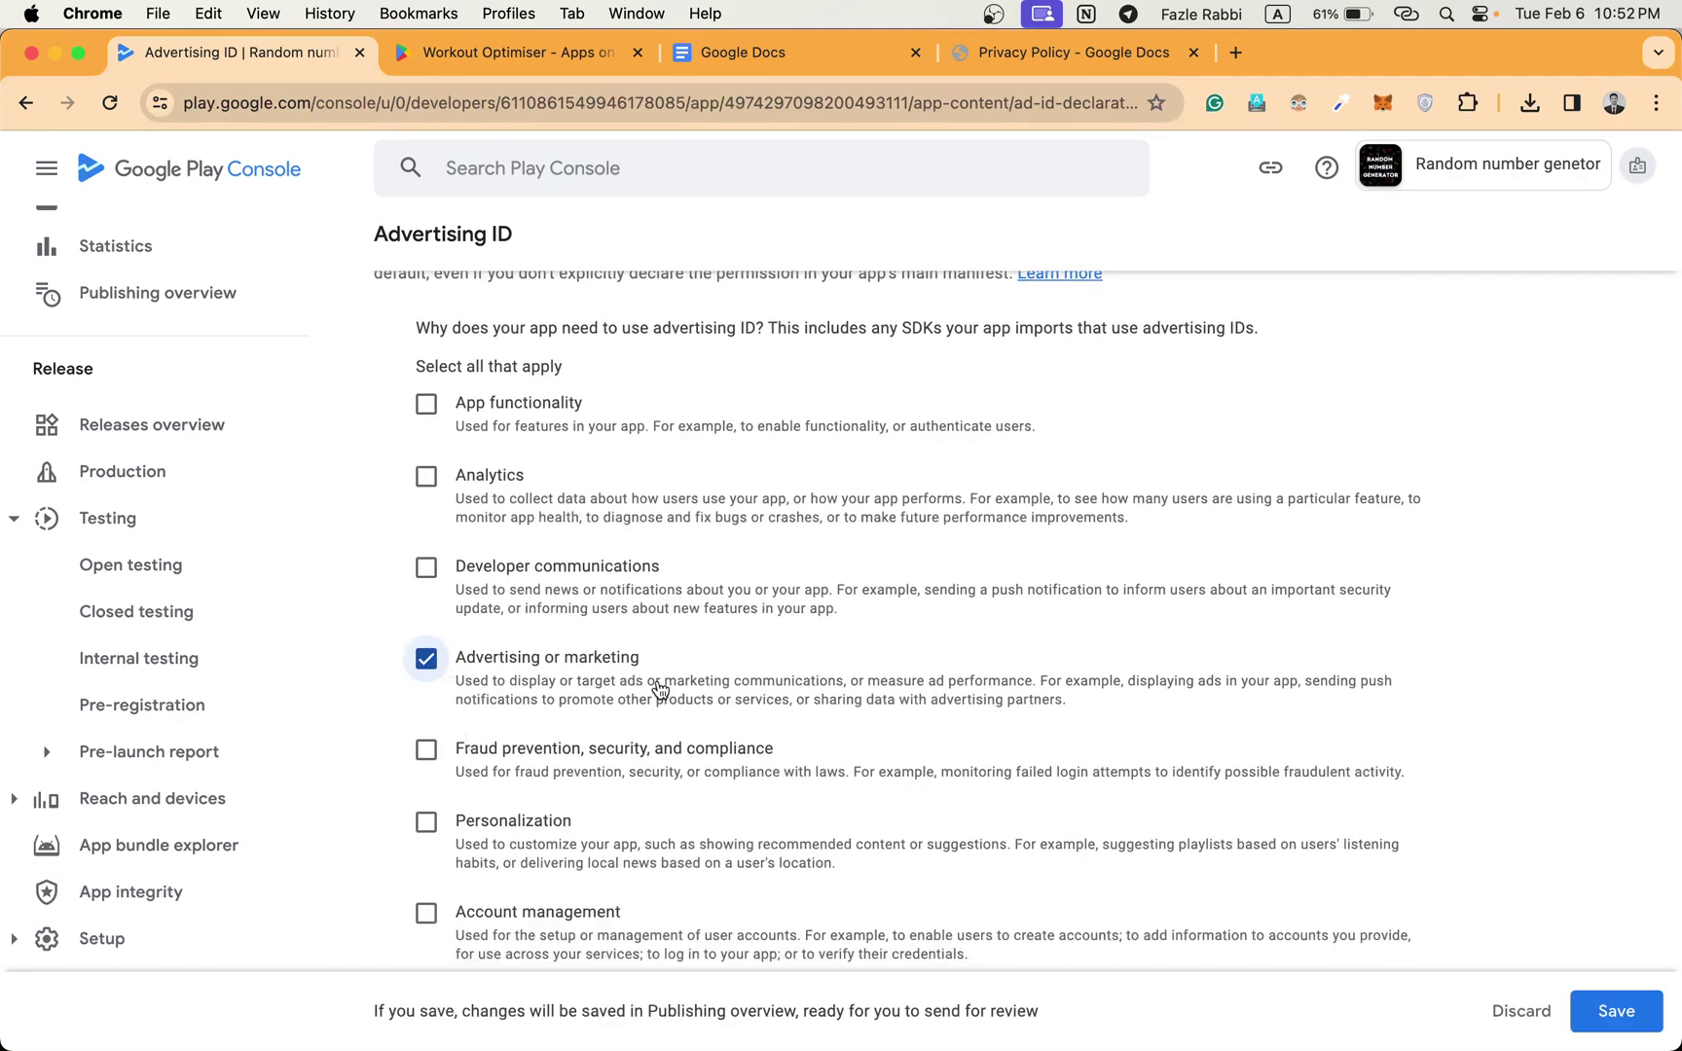
Save the advertising ID declaration and return to App content.
scroll(659, 690, "down", 3)
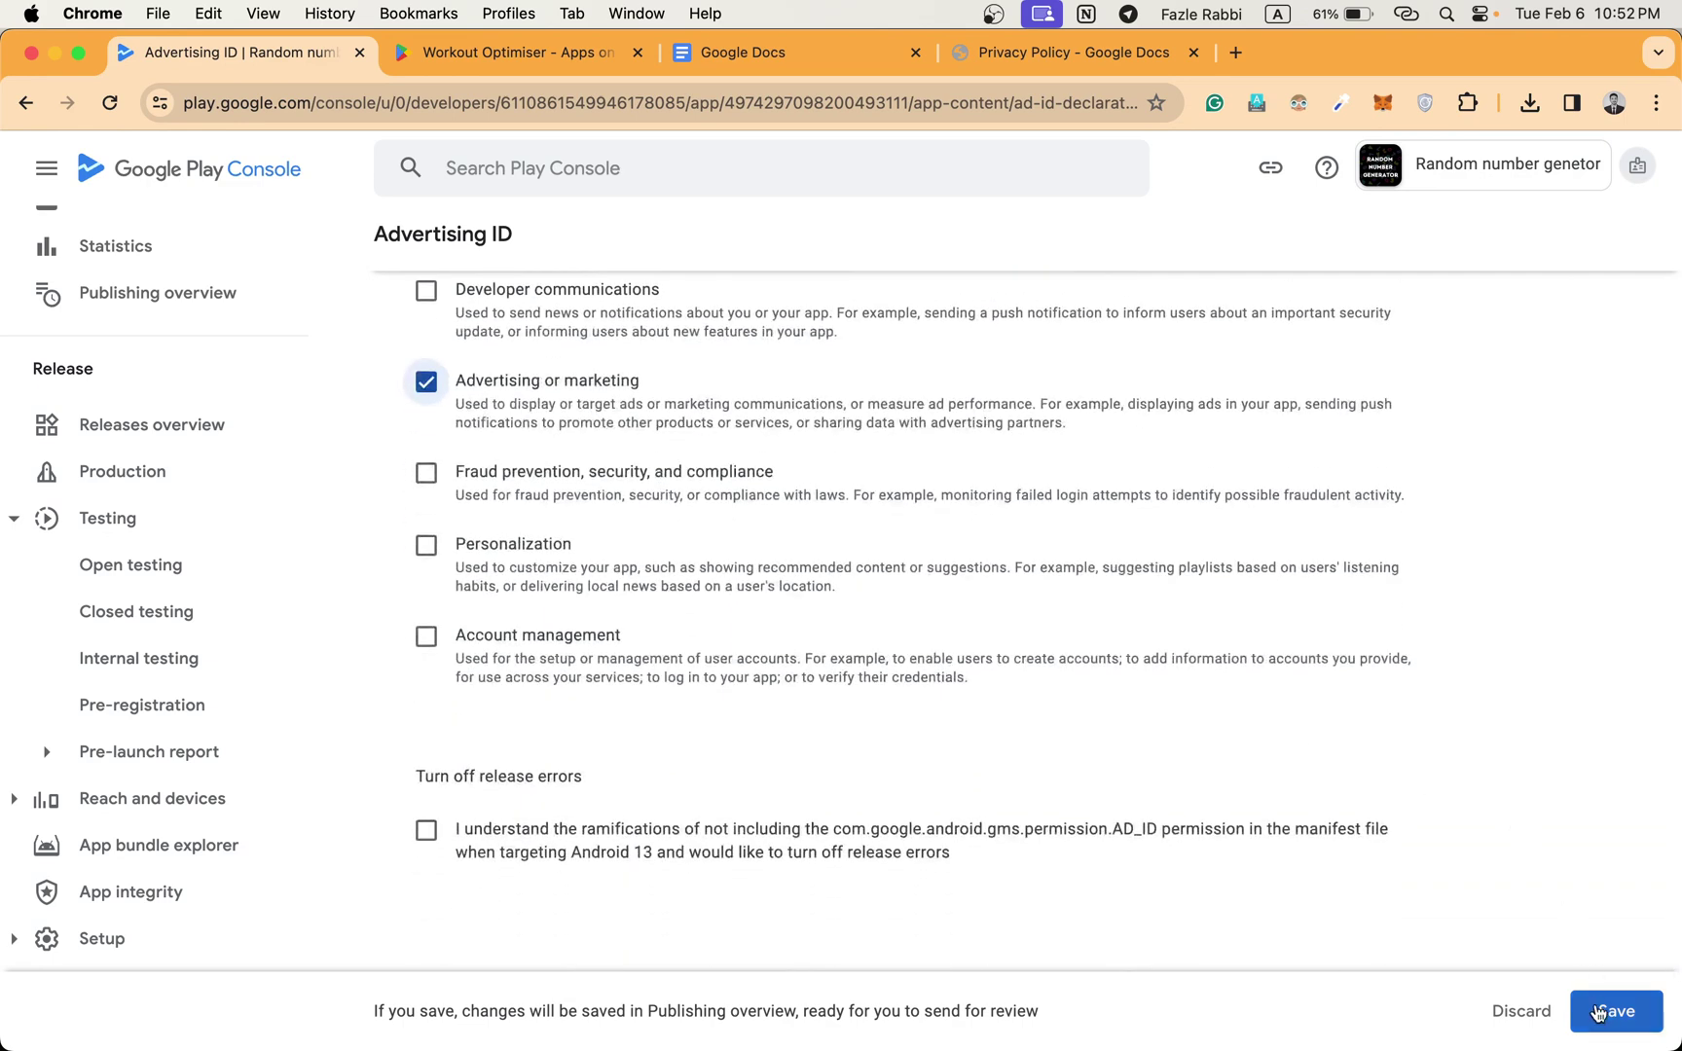
left_click(1608, 1018)
scroll(1284, 675, "up", 10)
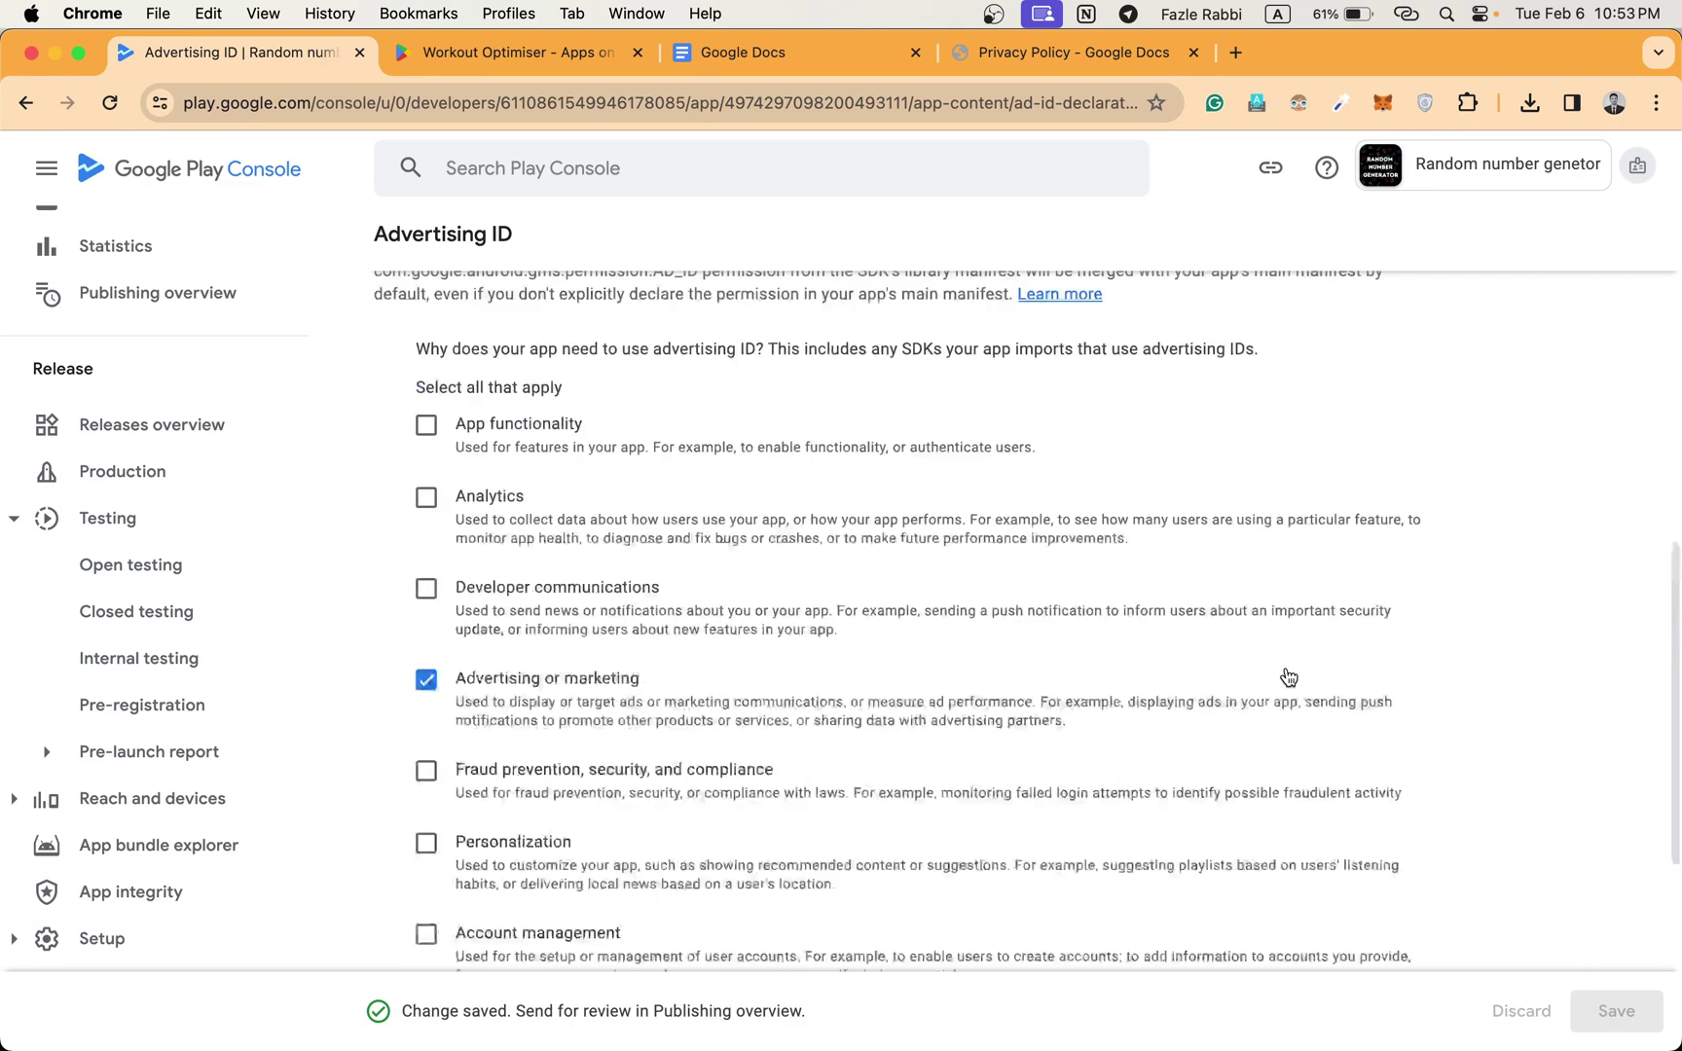
scroll(596, 619, "up", 5)
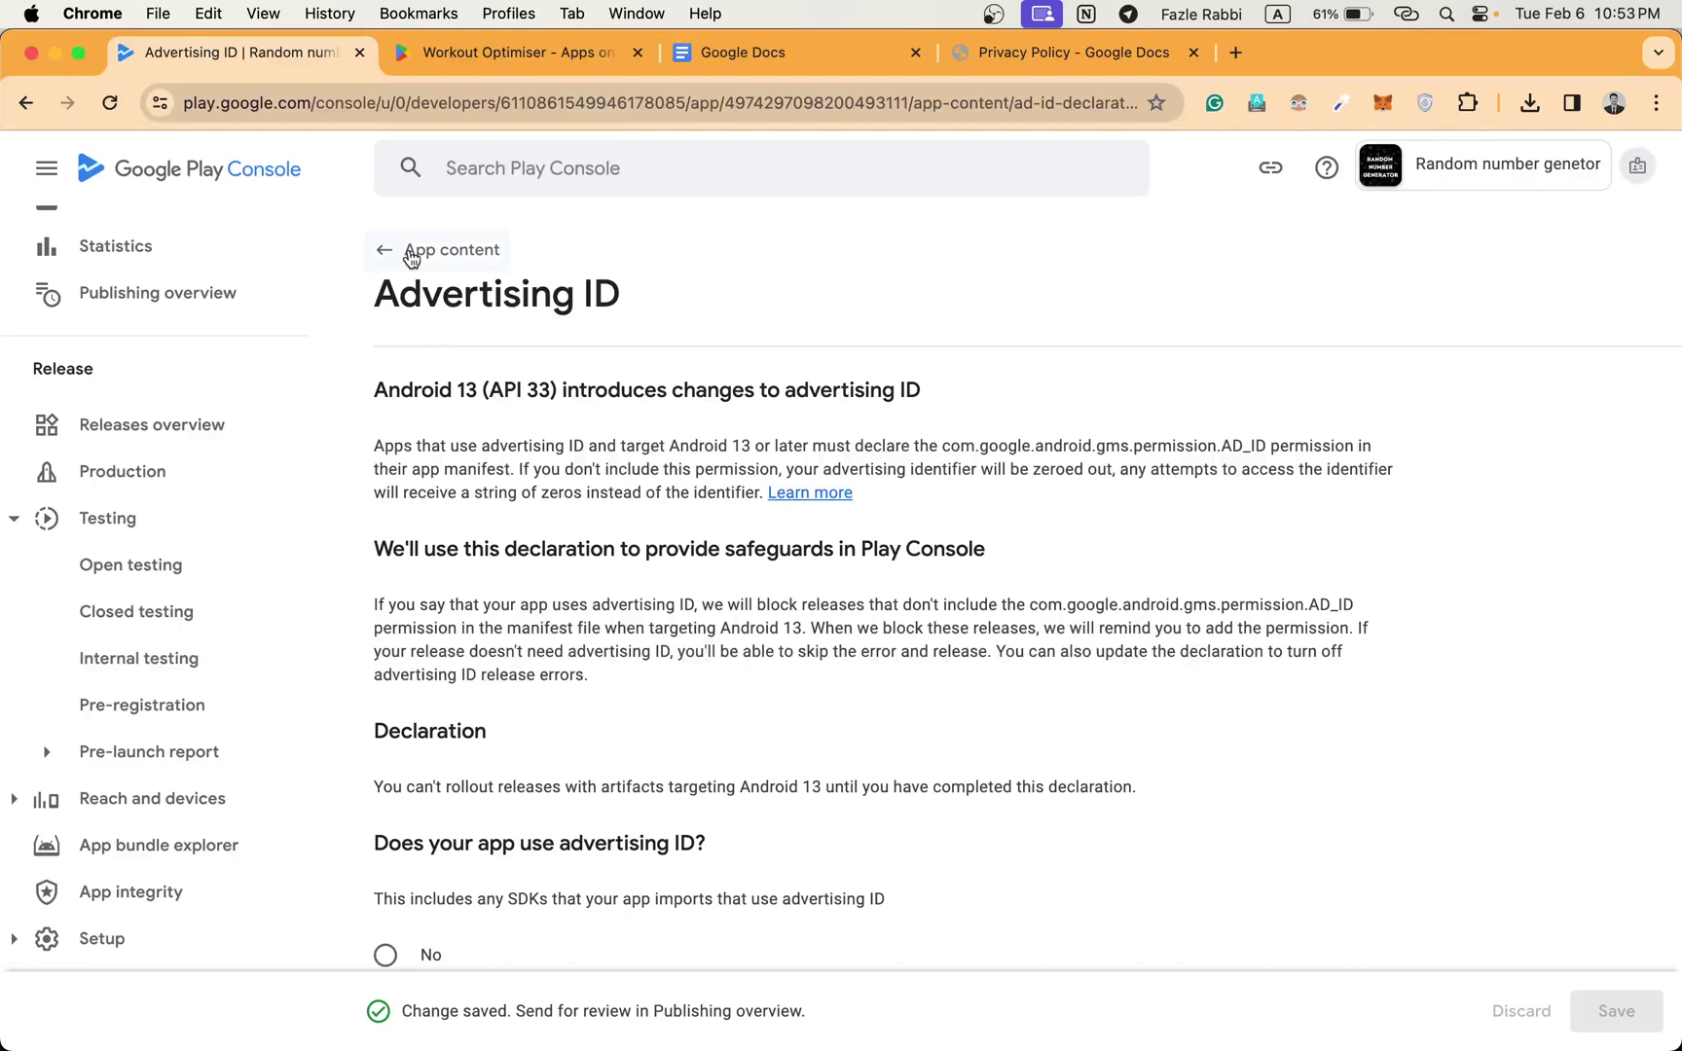
left_click(410, 256)
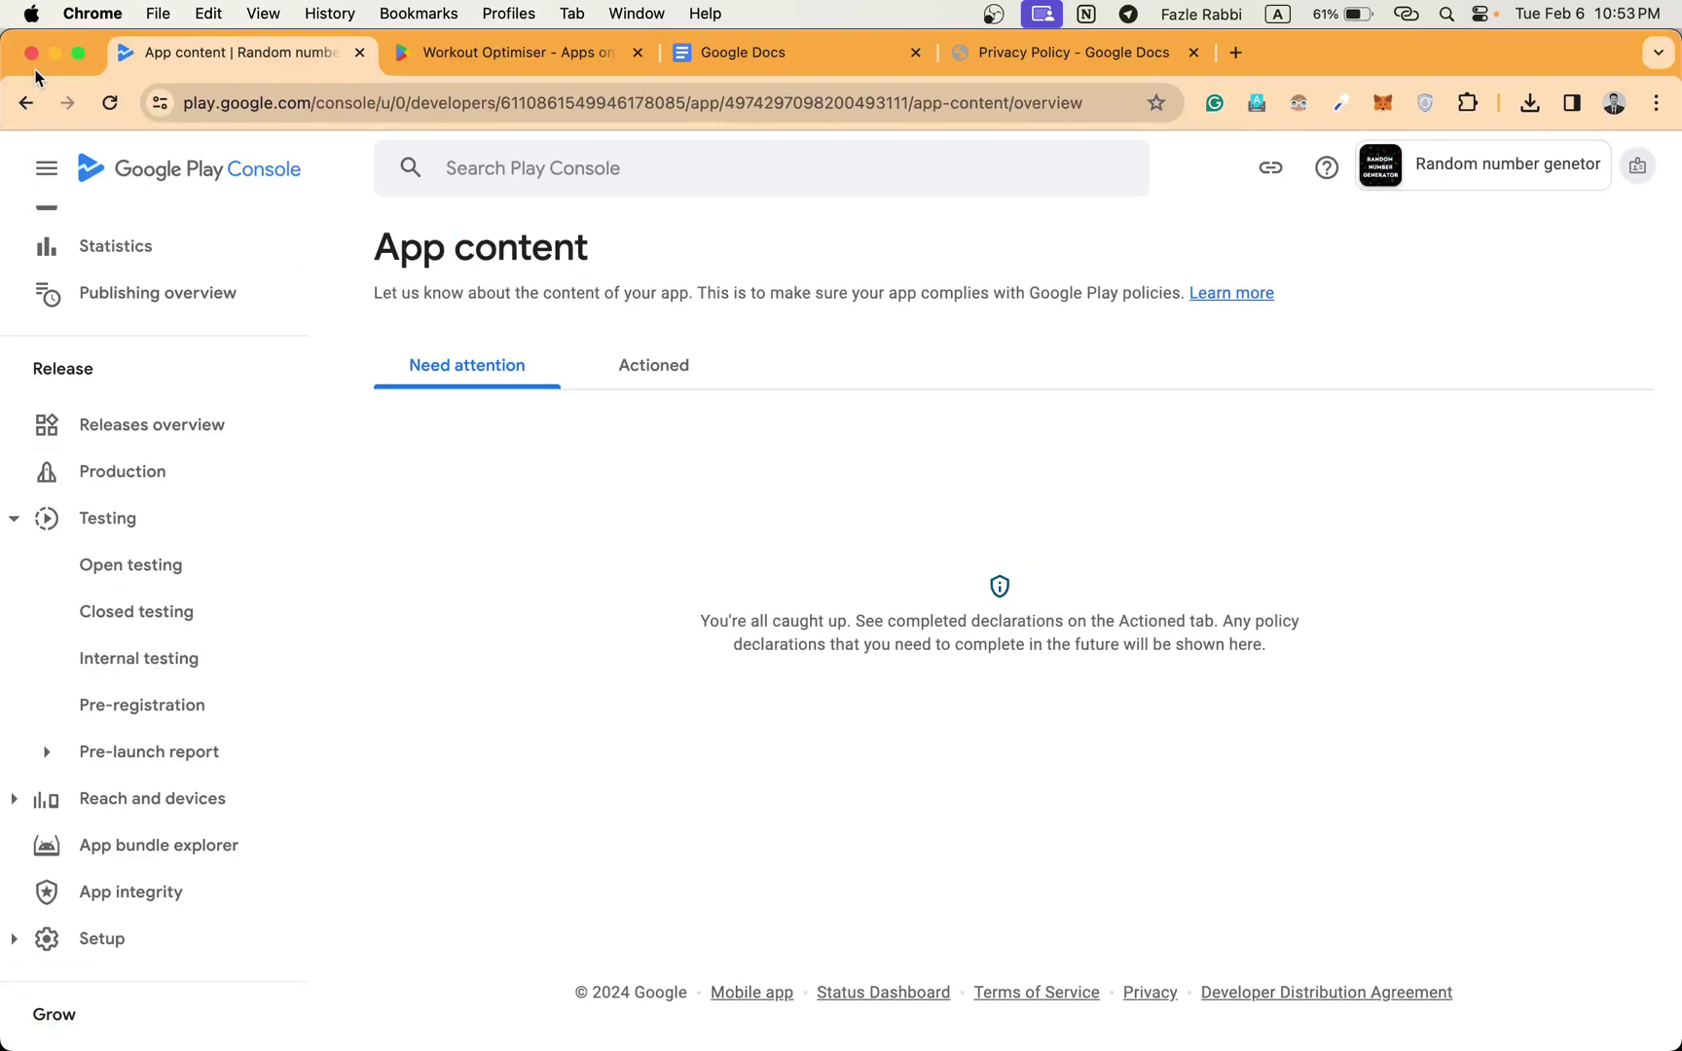
Open the Closed testing - Alpha track and preview its Initial release.
left_click(127, 618)
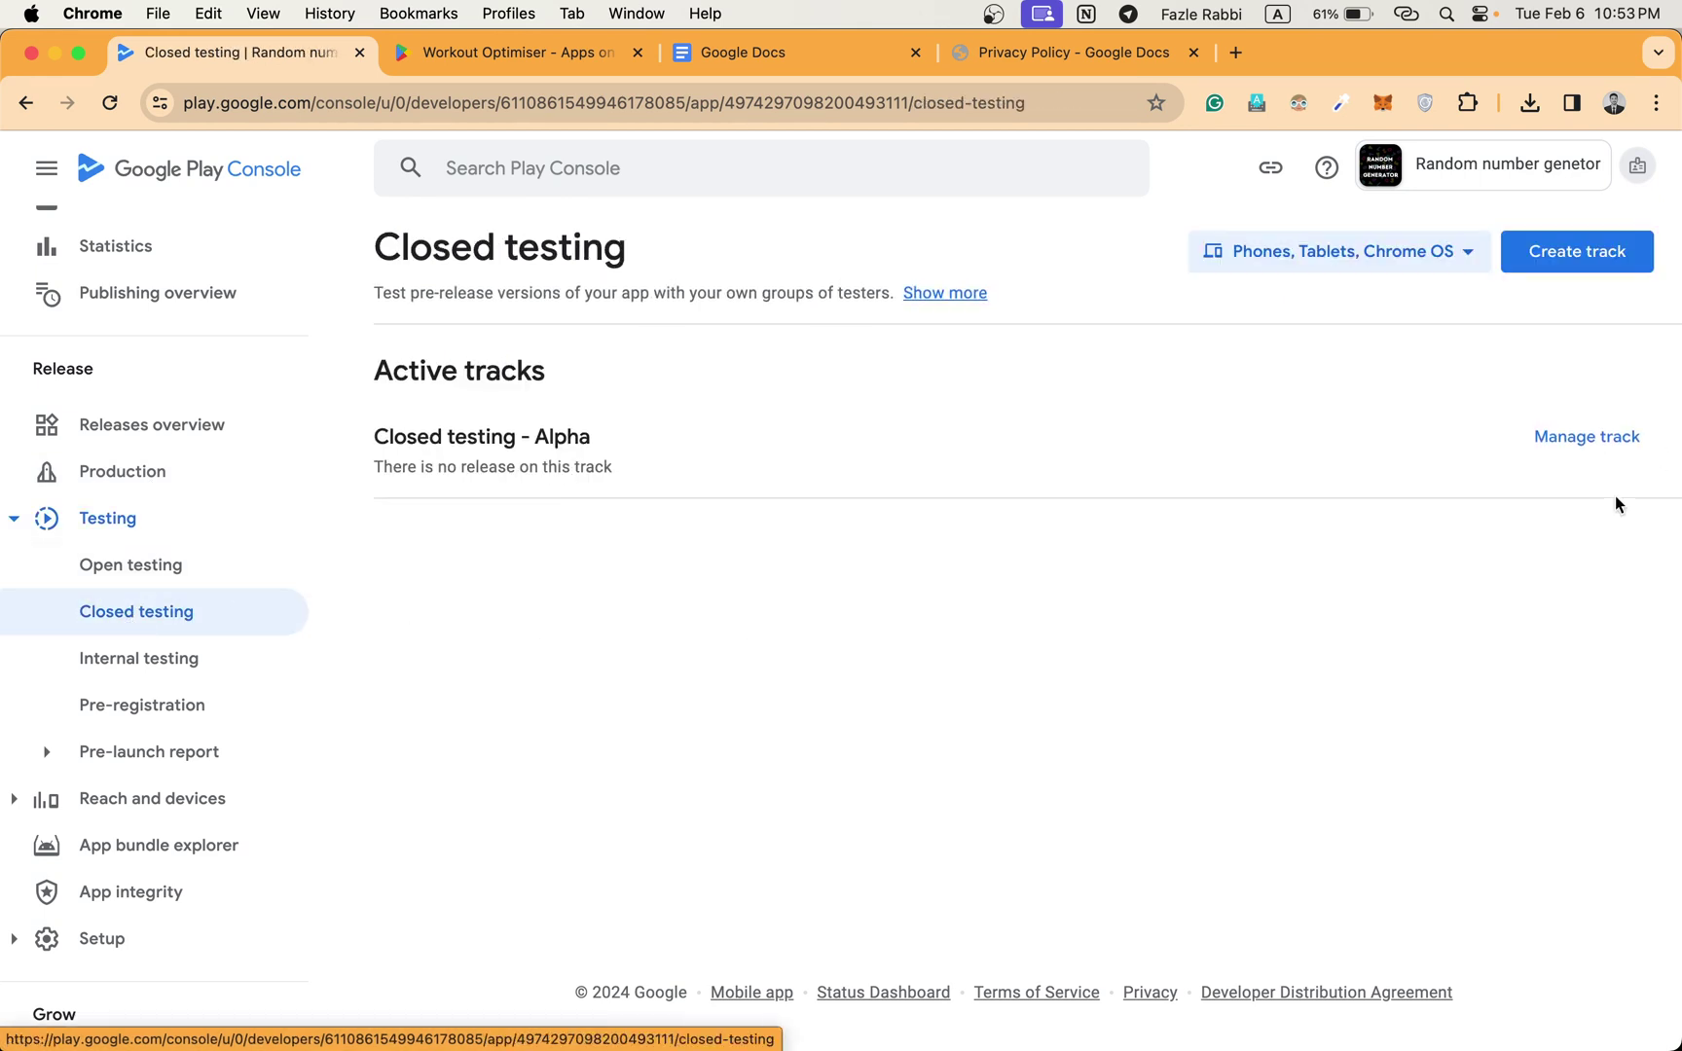
left_click(1584, 428)
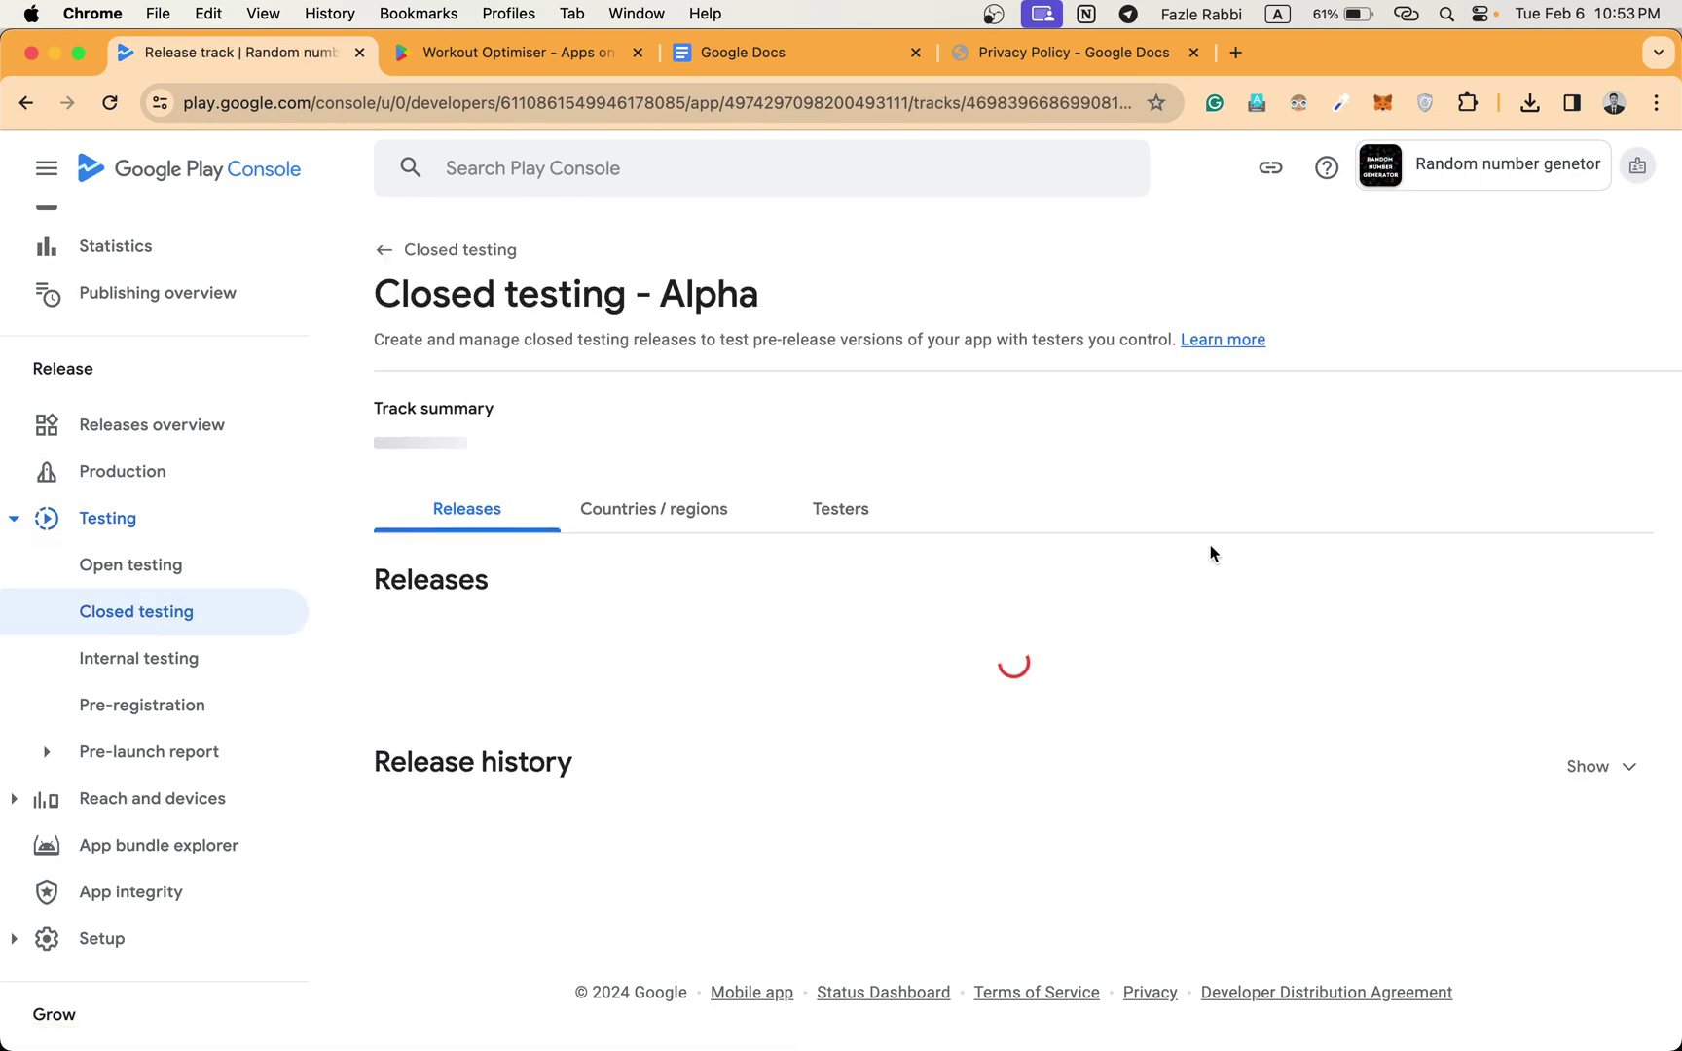
scroll(890, 593, "down", 5)
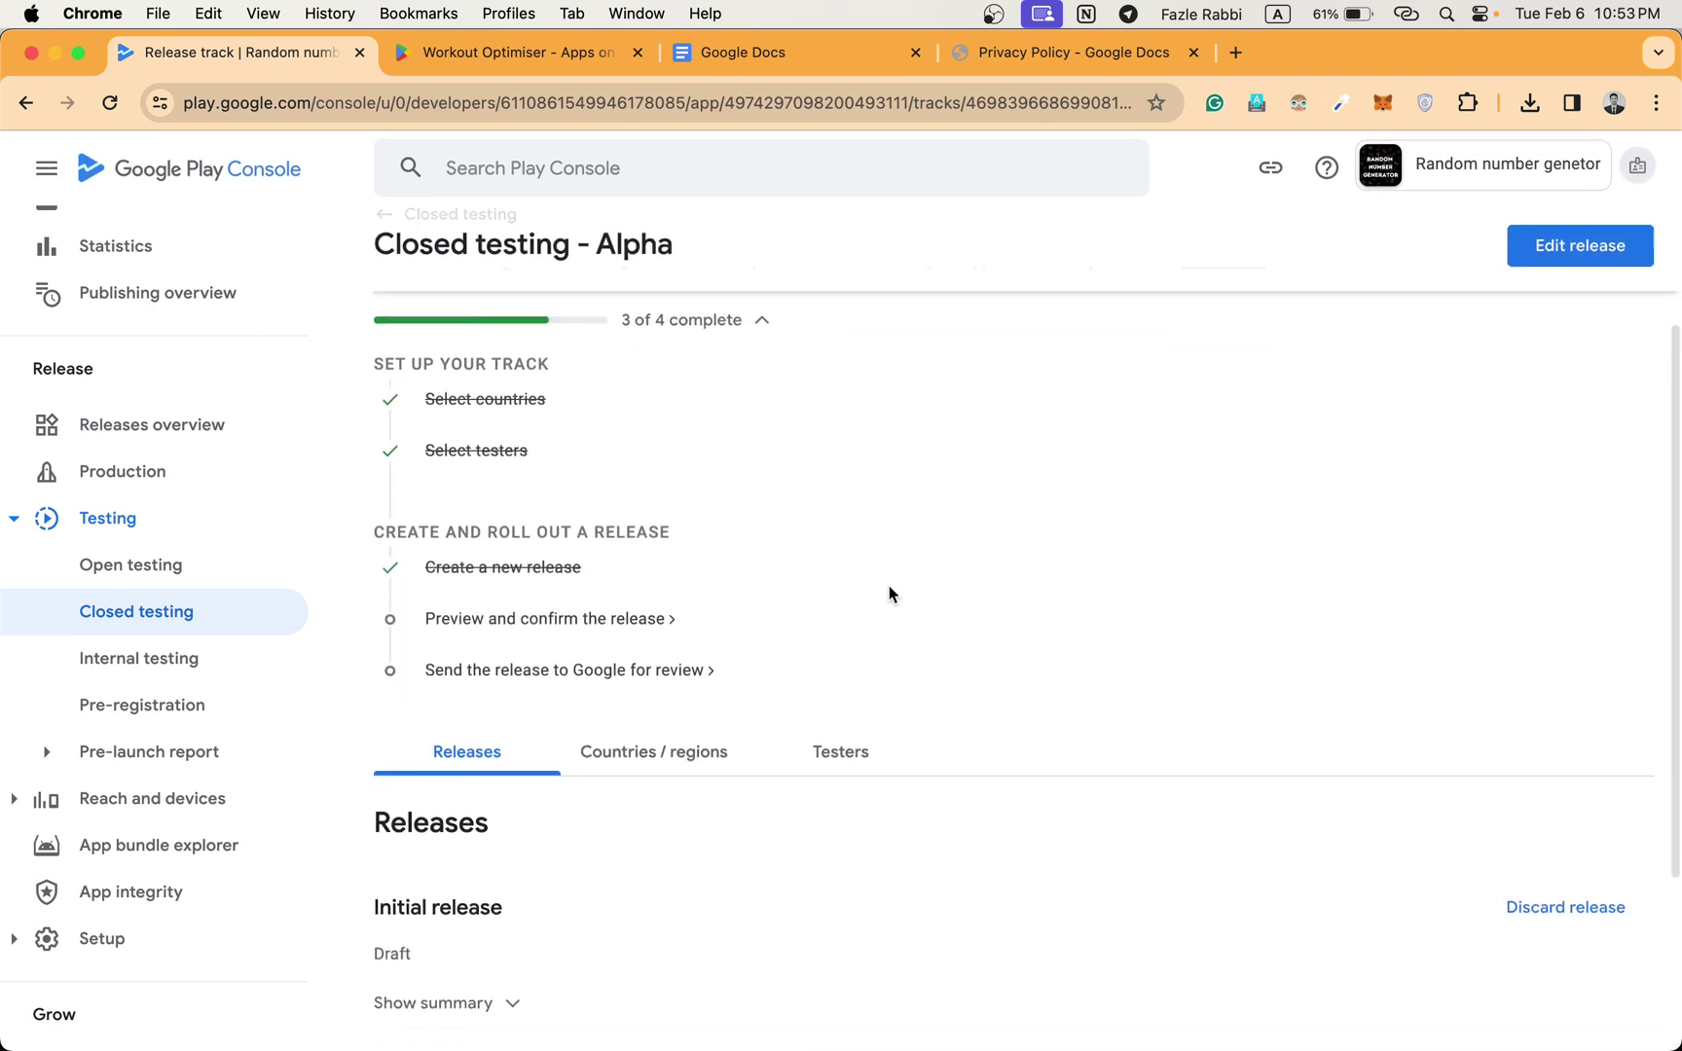
scroll(888, 594, "up", 2)
scroll(881, 589, "up", 1)
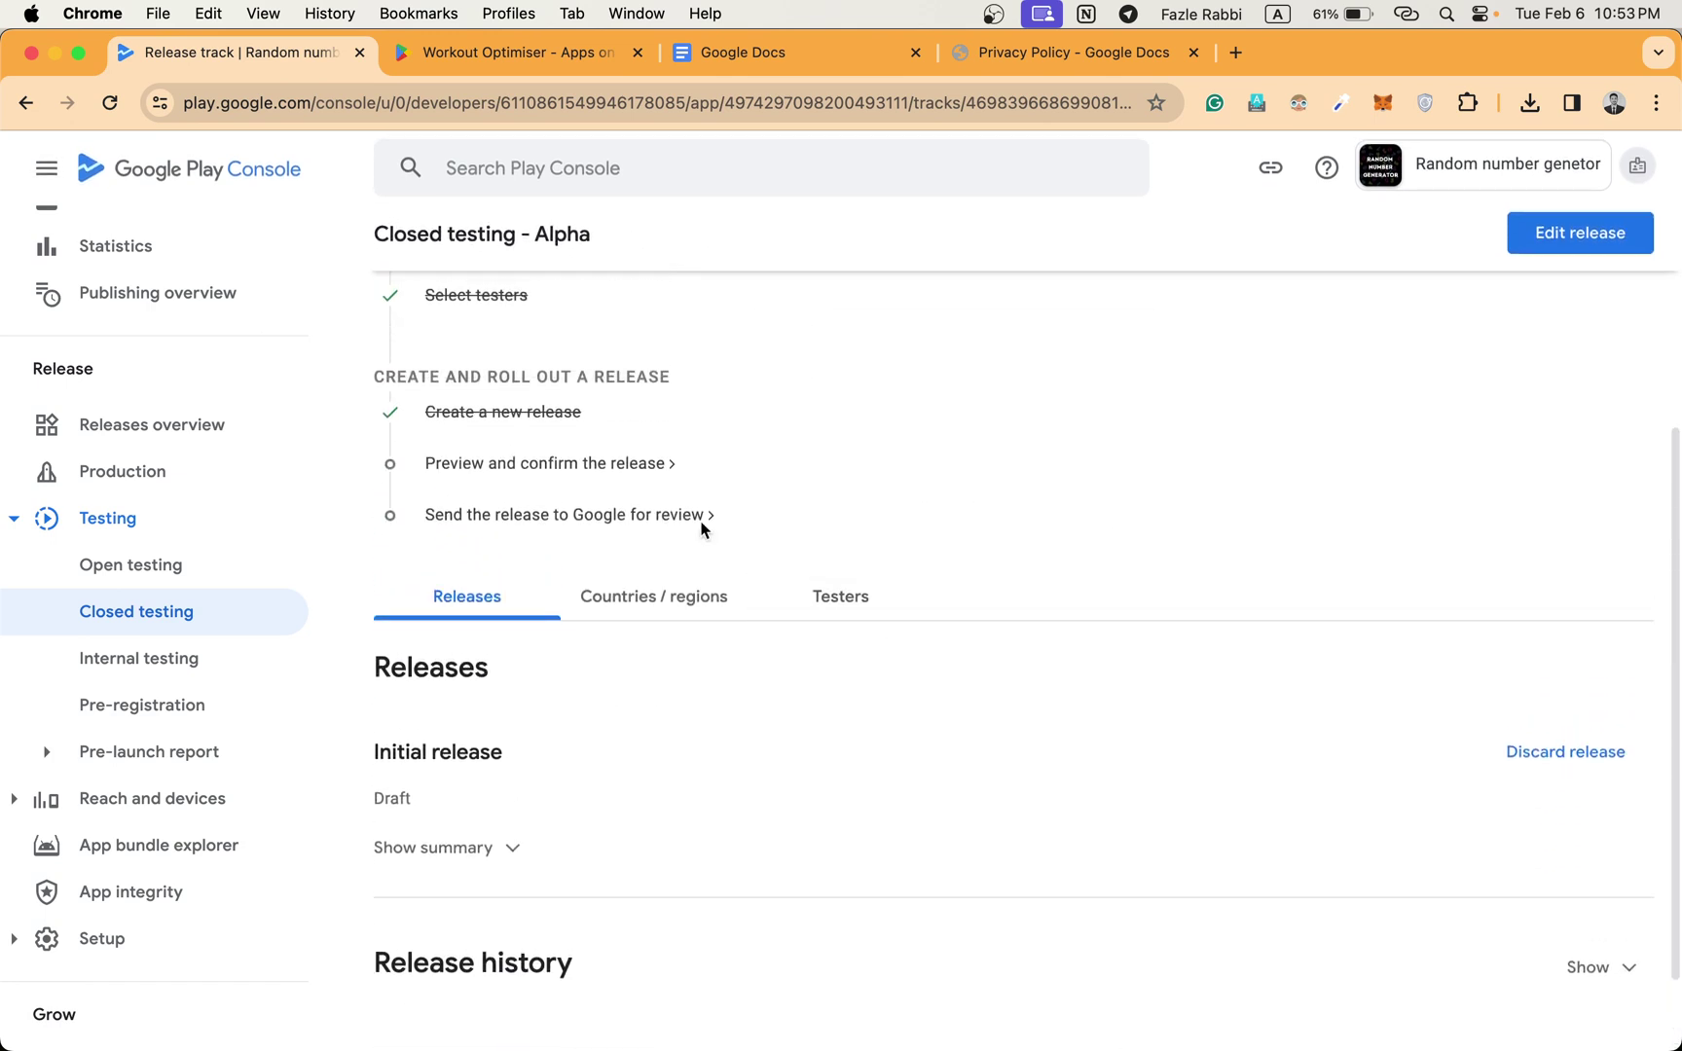
left_click(491, 465)
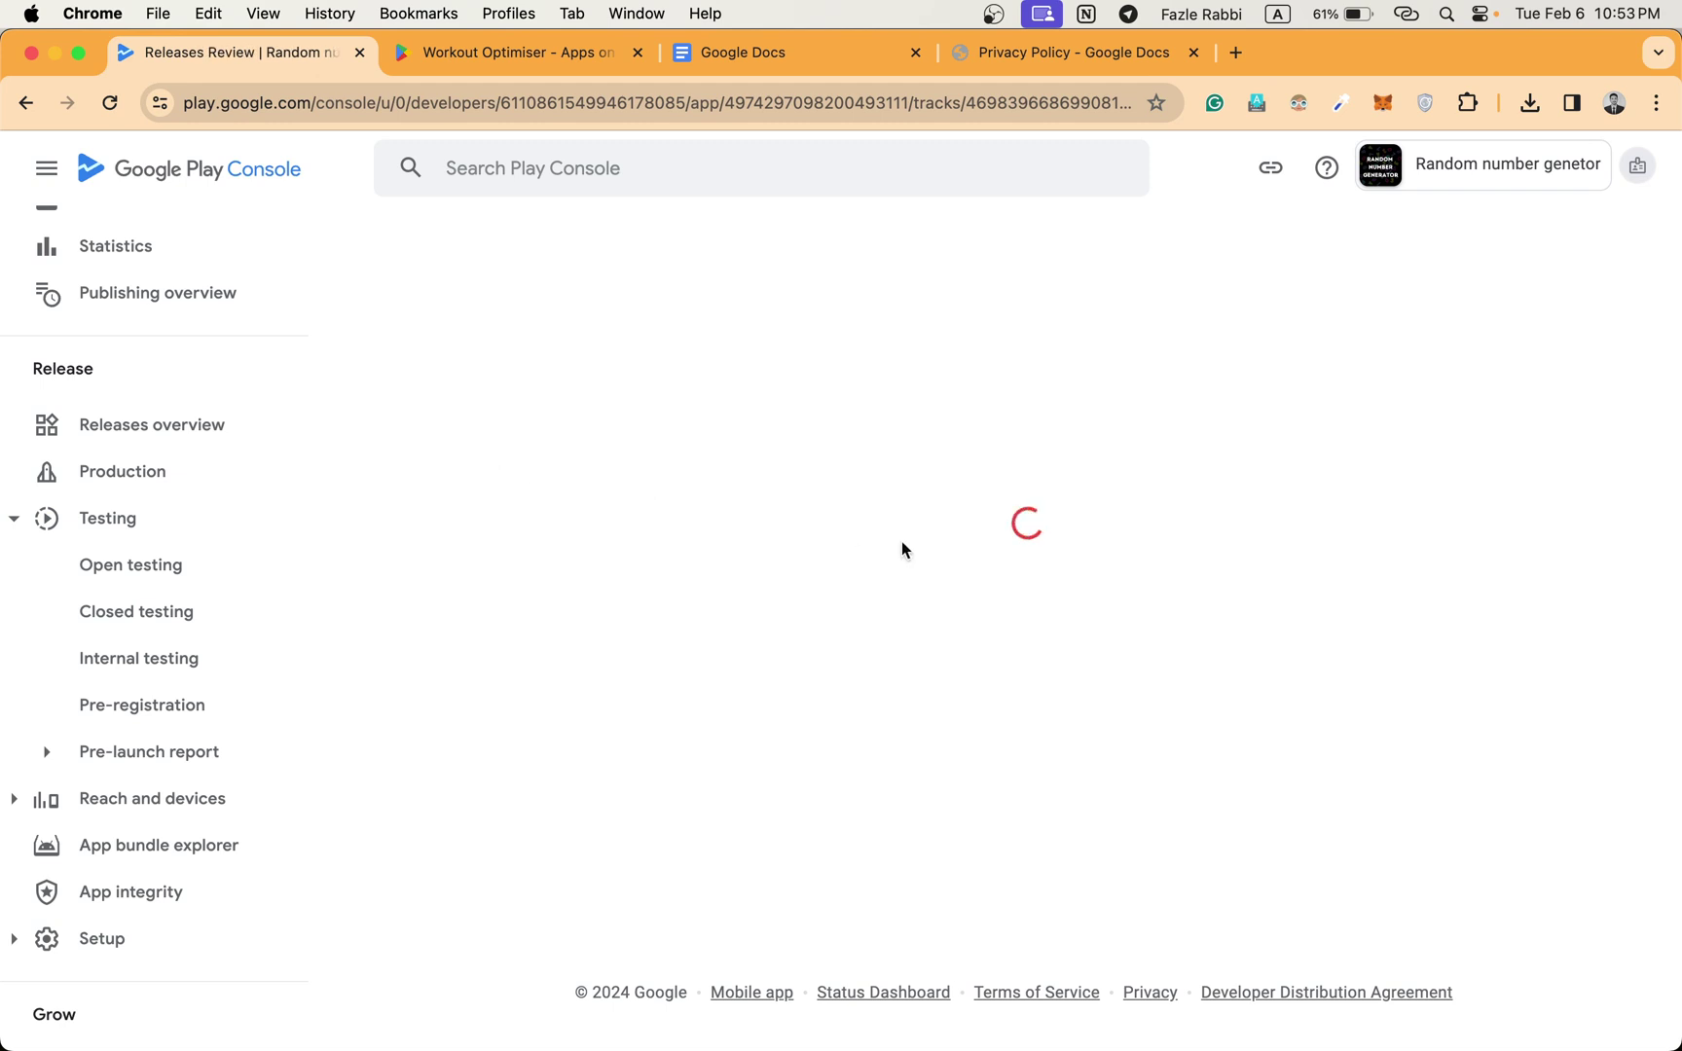
Choose 'Release without permission' for the AD_ID error and save the release.
scroll(943, 583, "down", 1)
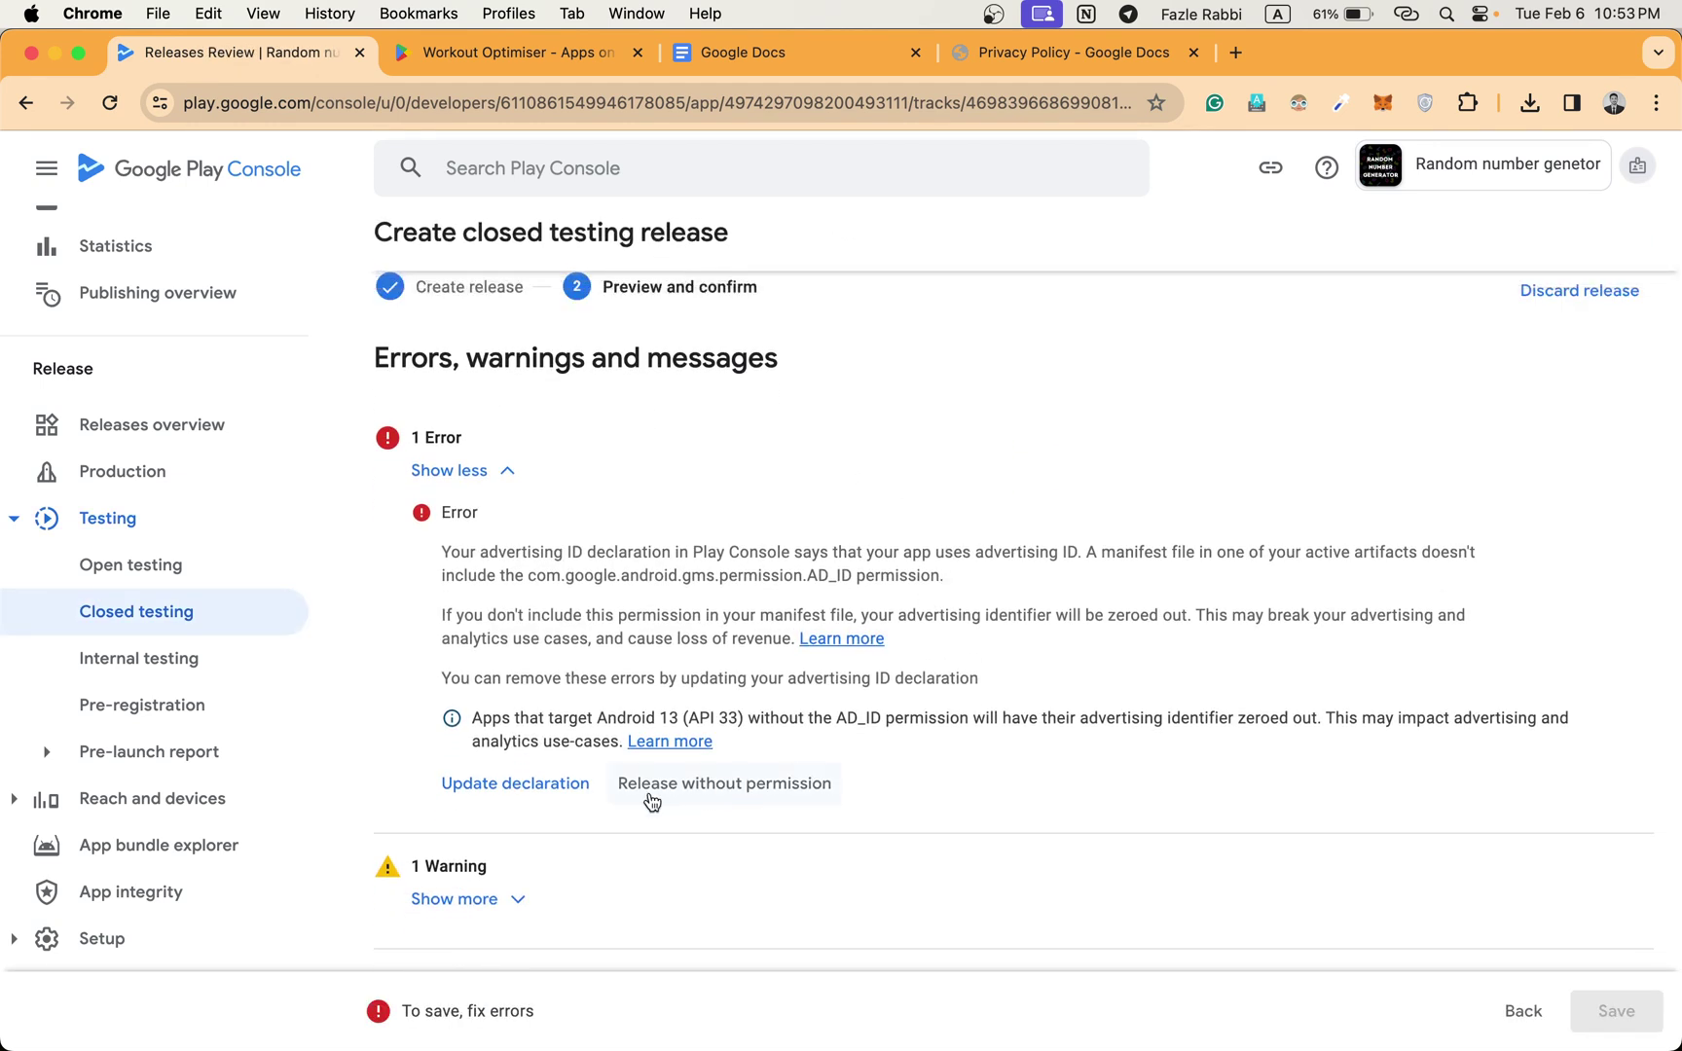
left_click(730, 800)
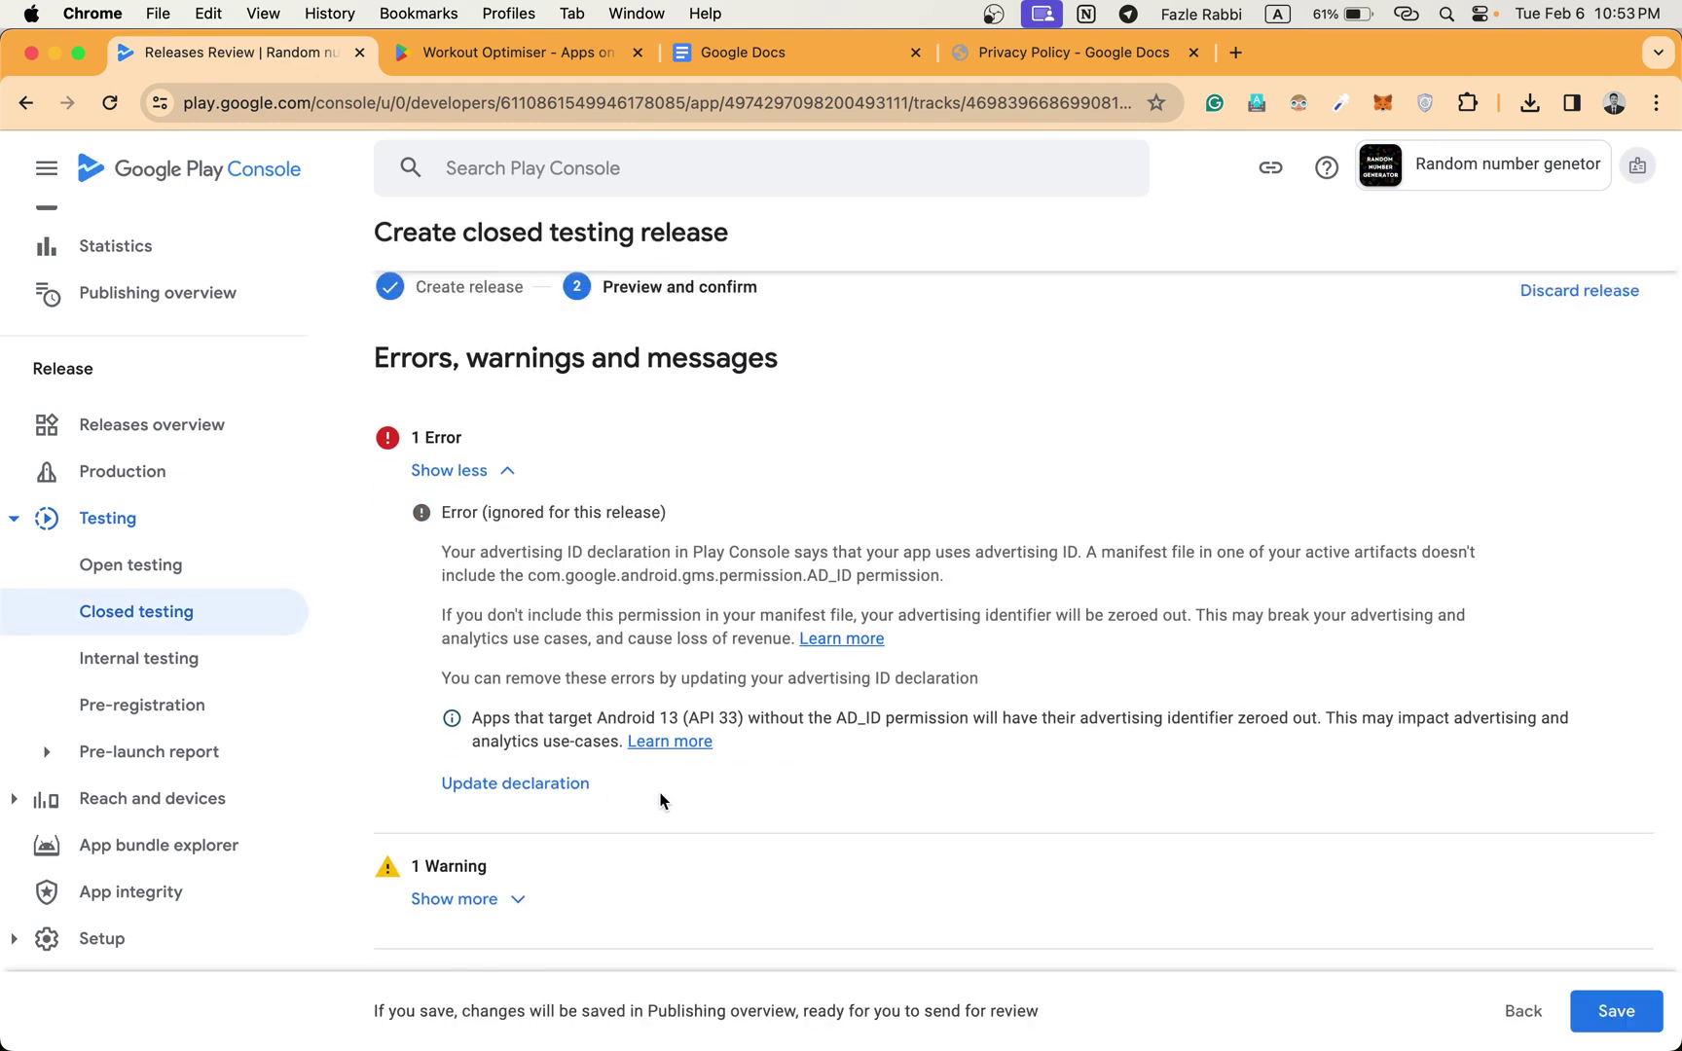
scroll(660, 800, "down", 2)
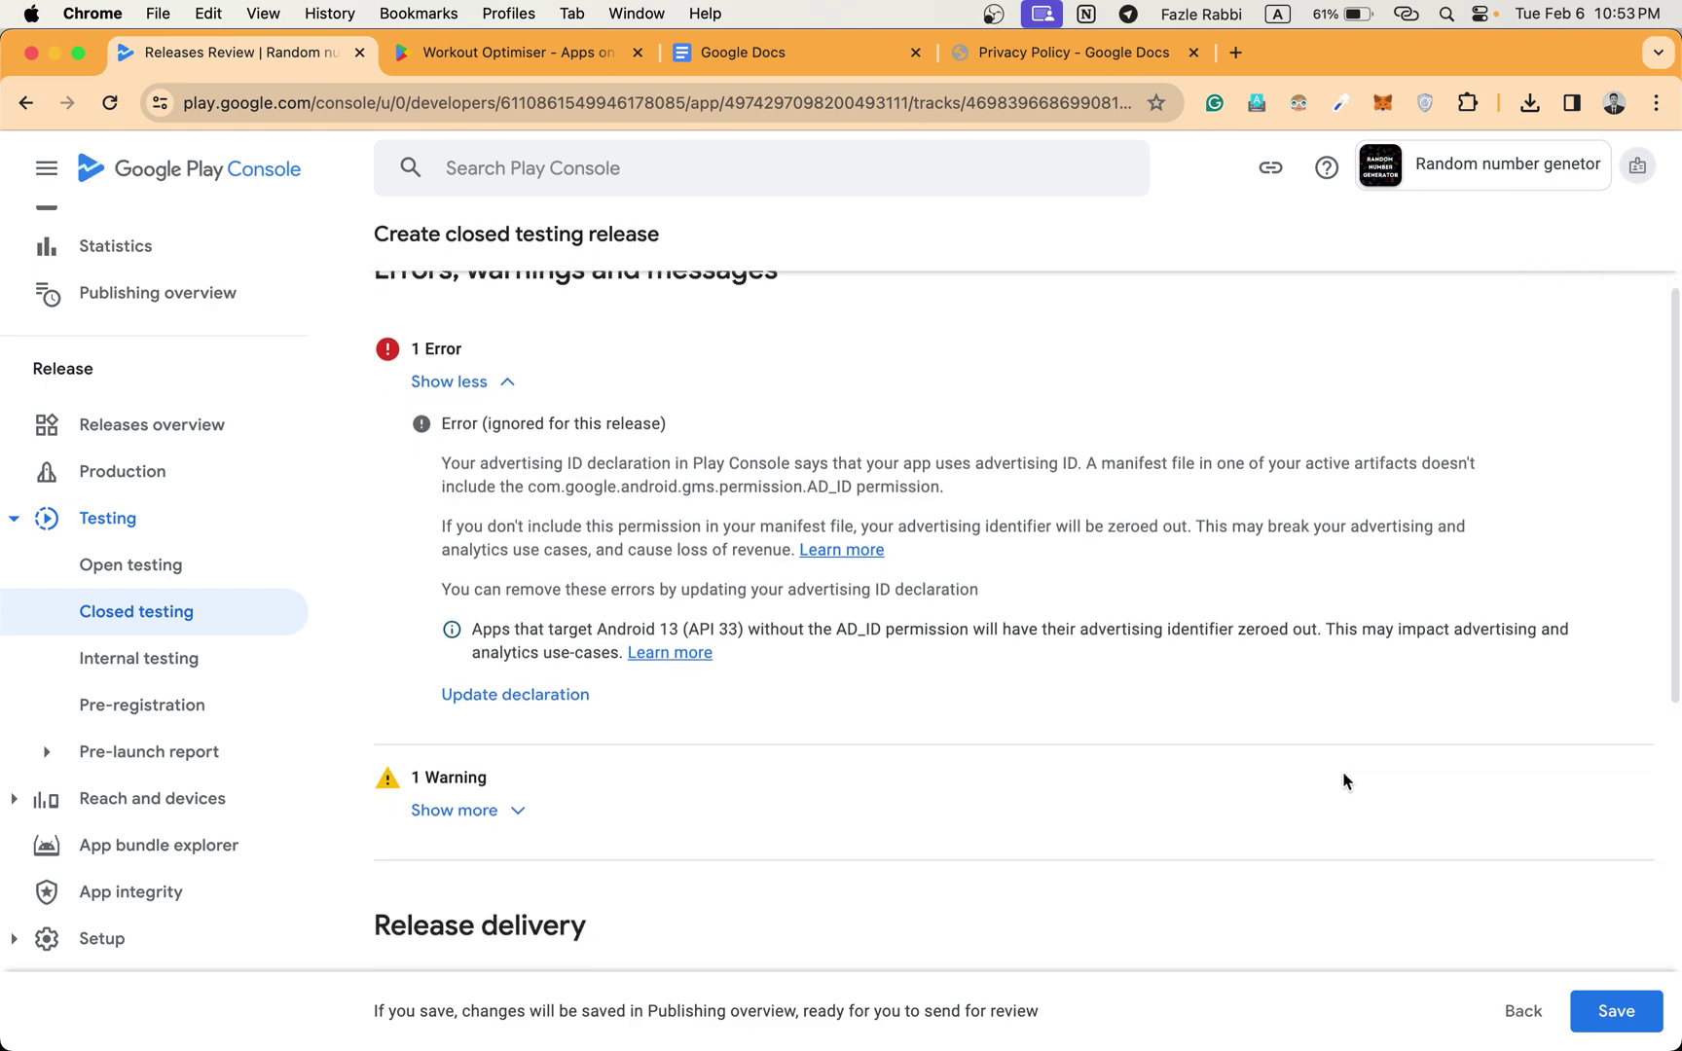
scroll(1344, 781, "down", 8)
left_click(1613, 1010)
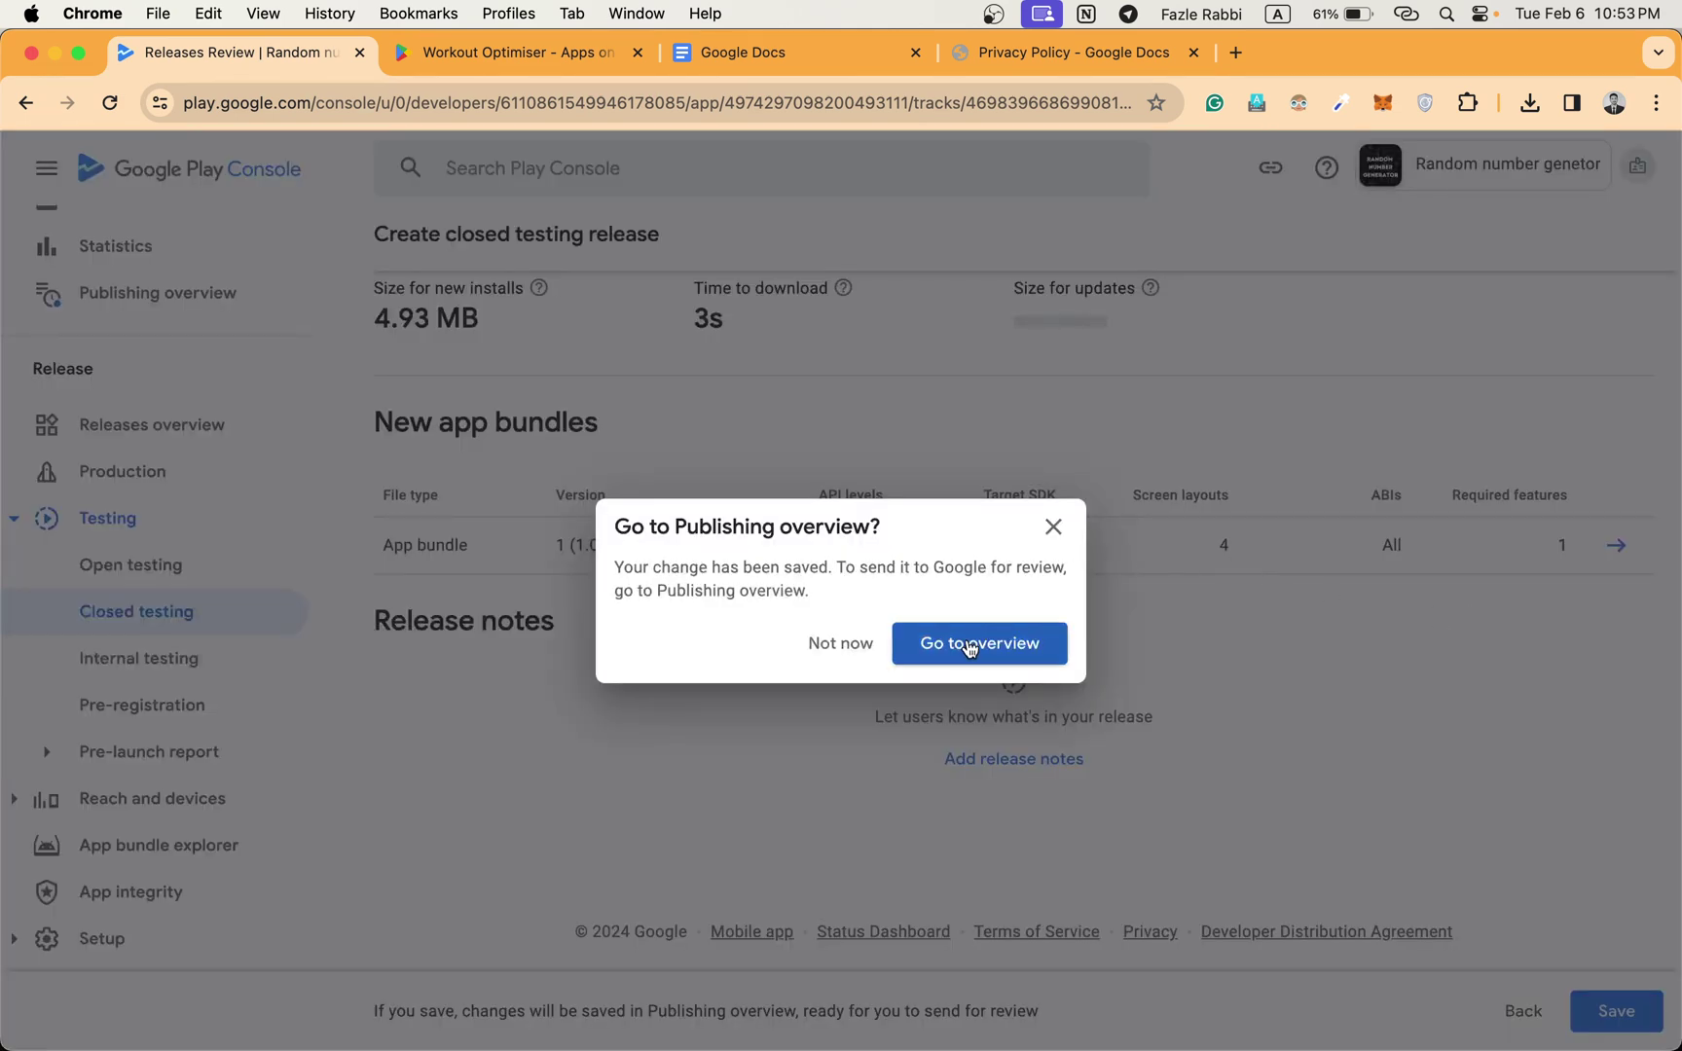
Go to the publishing overview, dismissing the intro slides and hiding the introductory section.
left_click(967, 642)
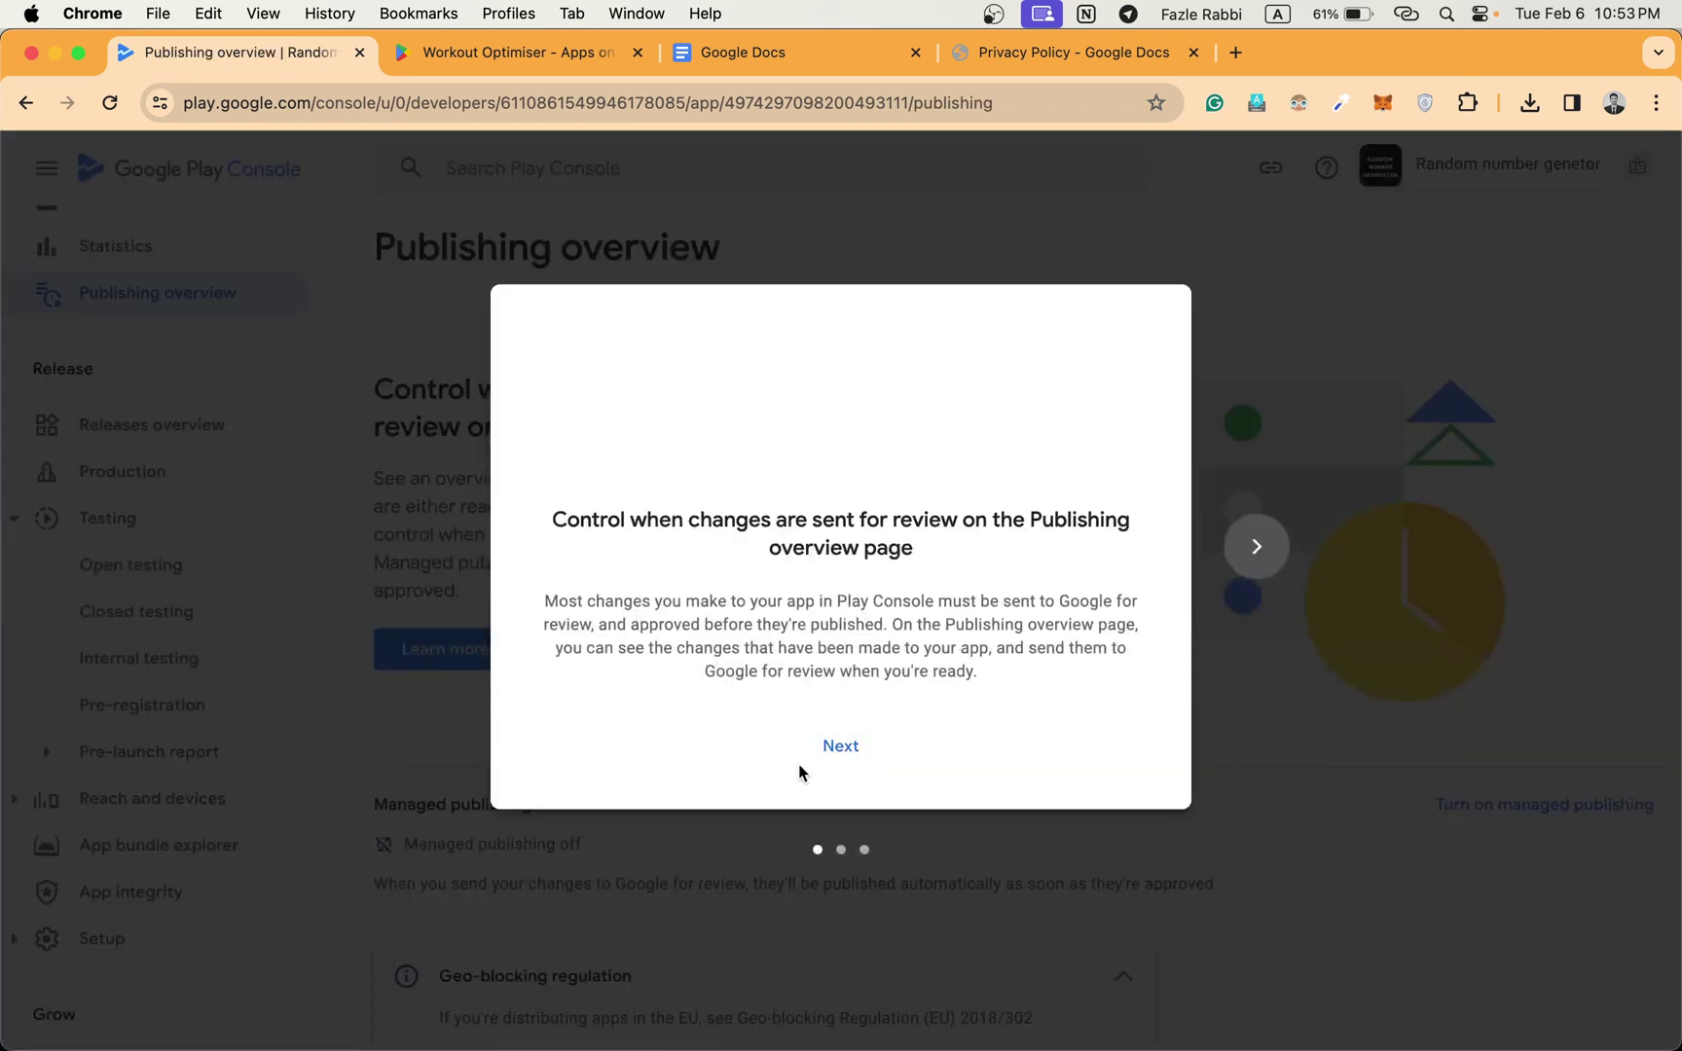
double_click(843, 745)
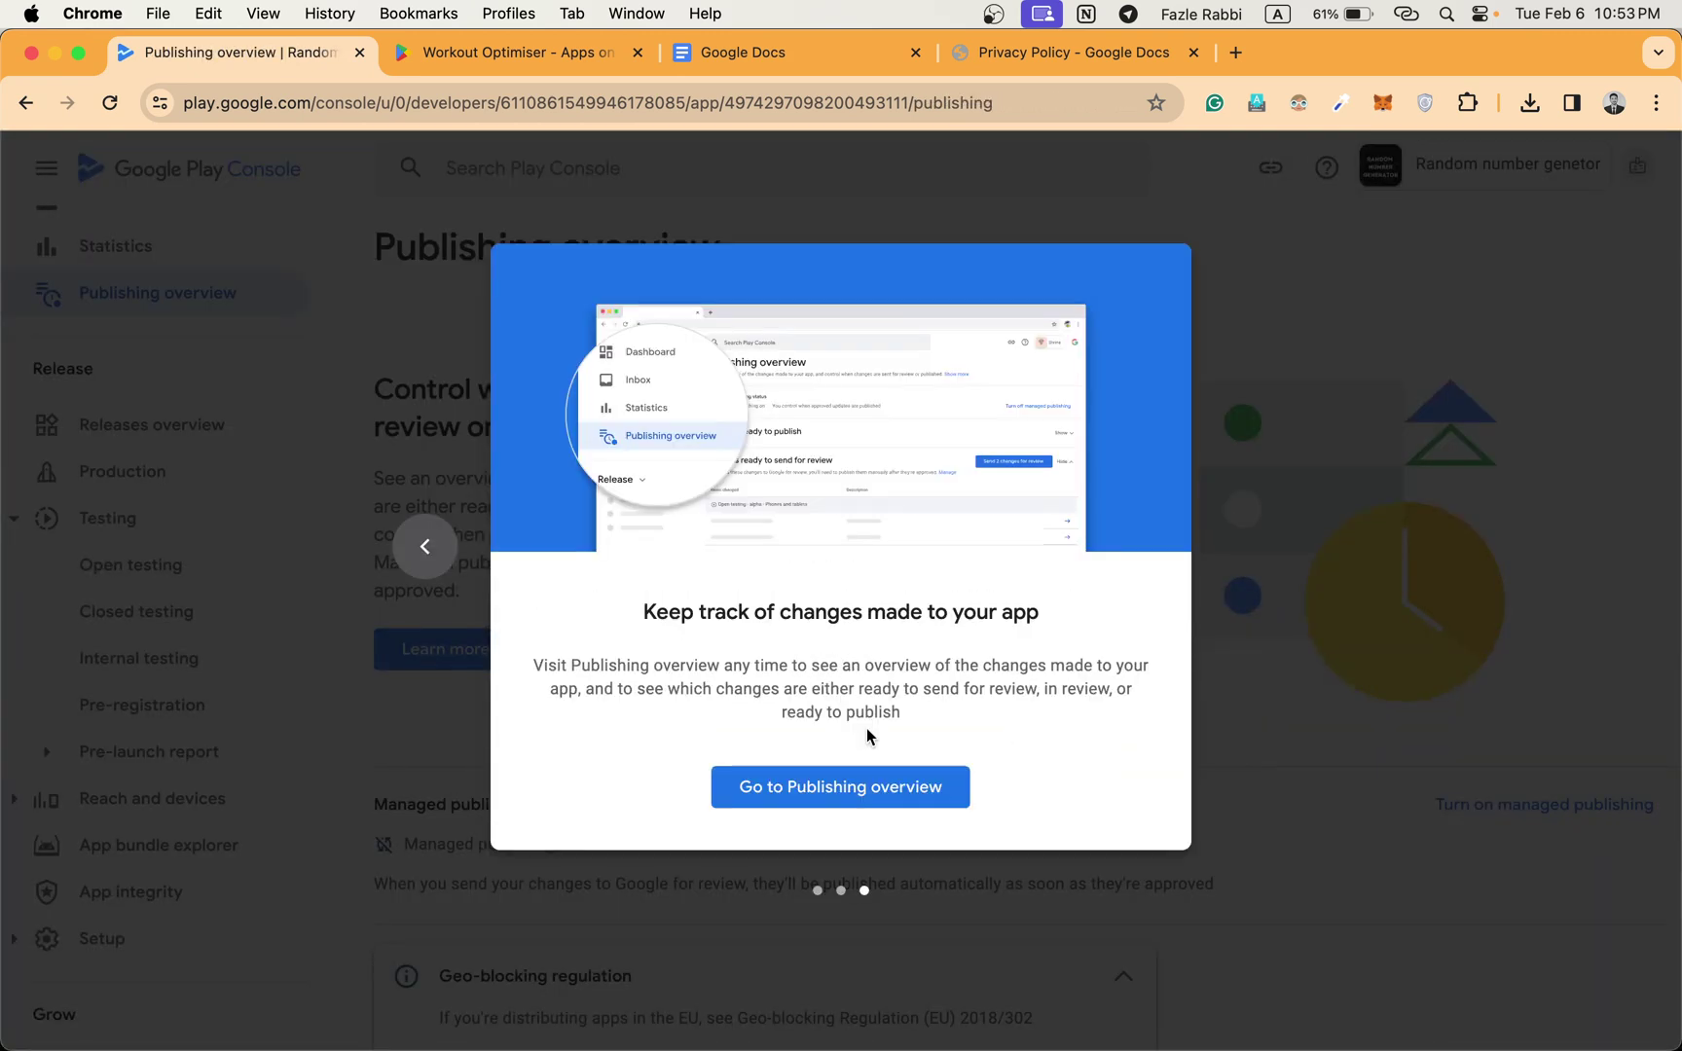
left_click(844, 787)
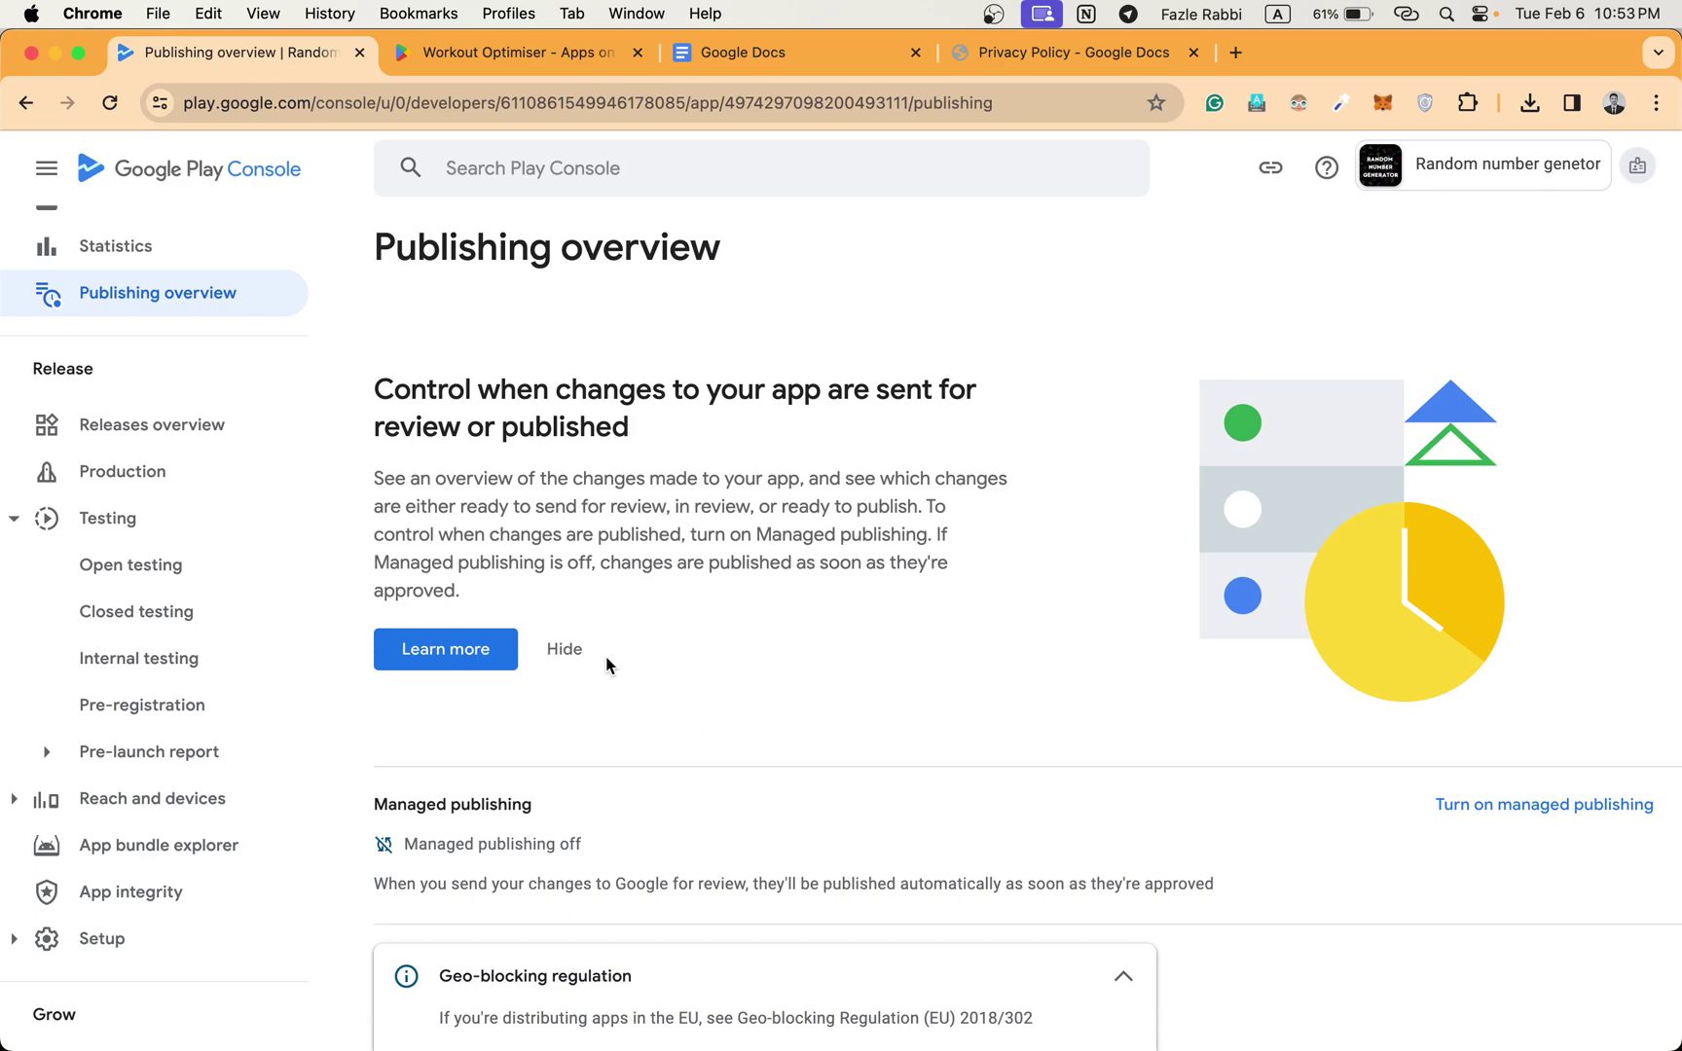
left_click(564, 648)
Send the 12 changes for review, confirm, and collapse the Geo-blocking notice.
scroll(565, 639, "down", 2)
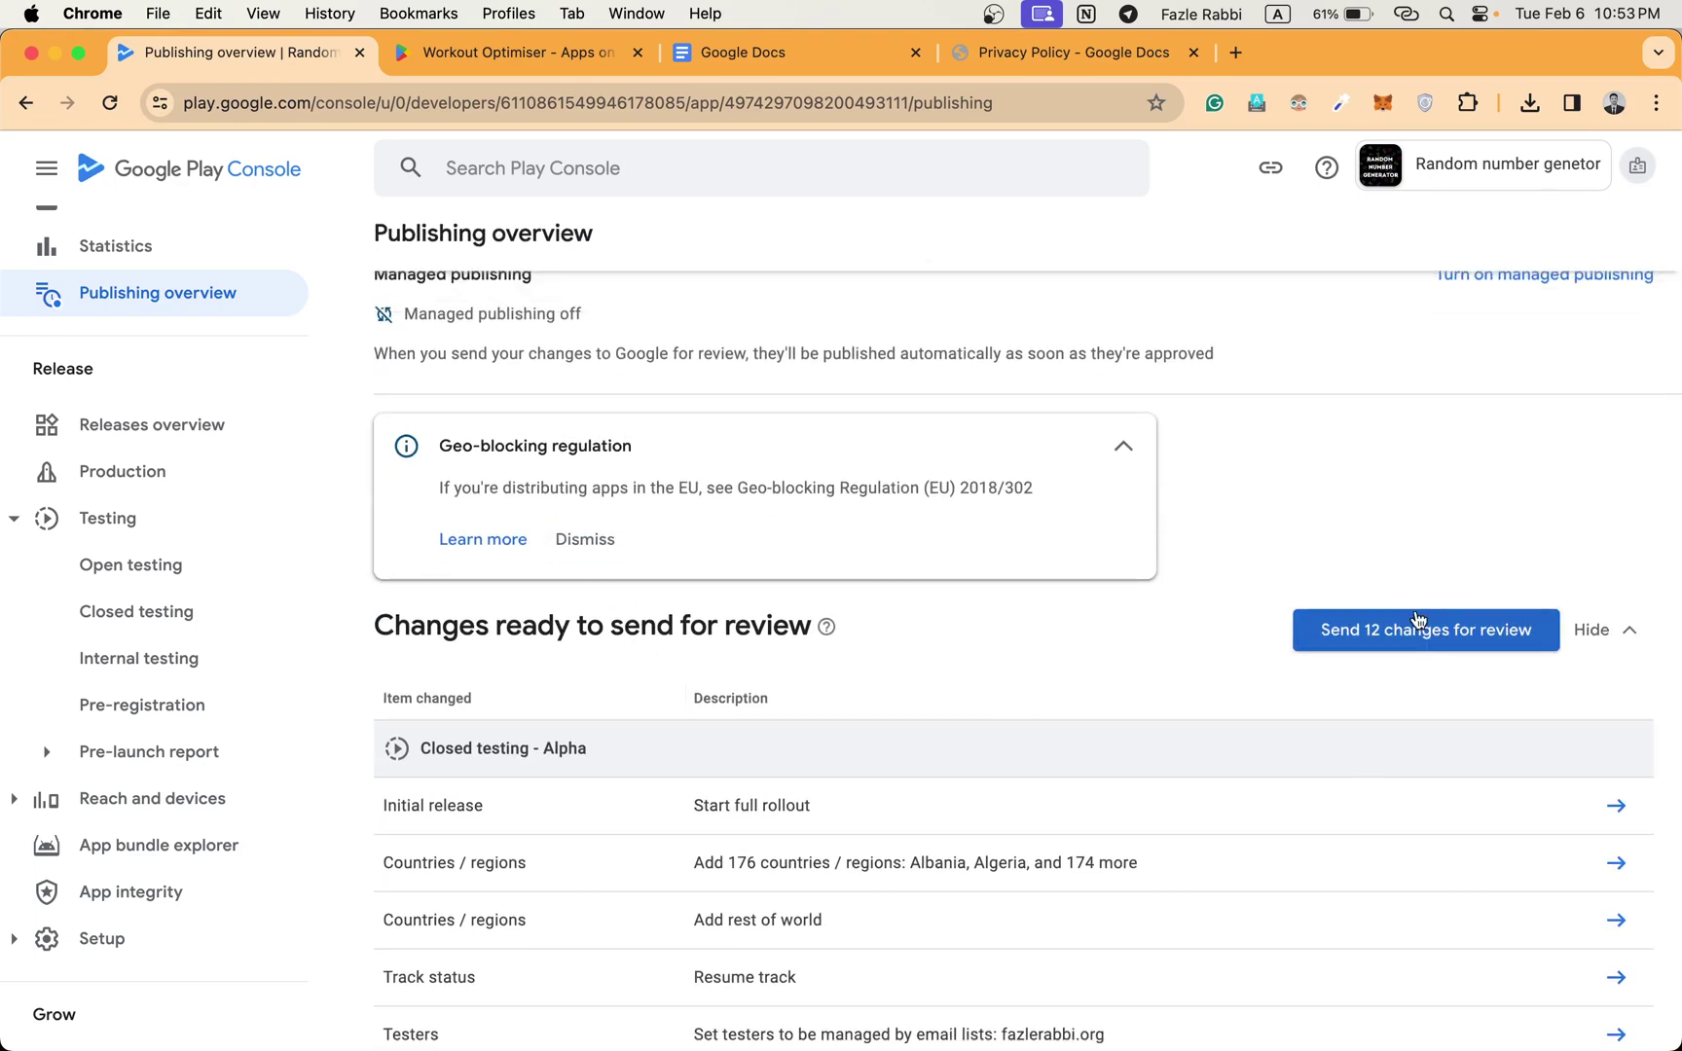
left_click(1422, 628)
left_click(938, 716)
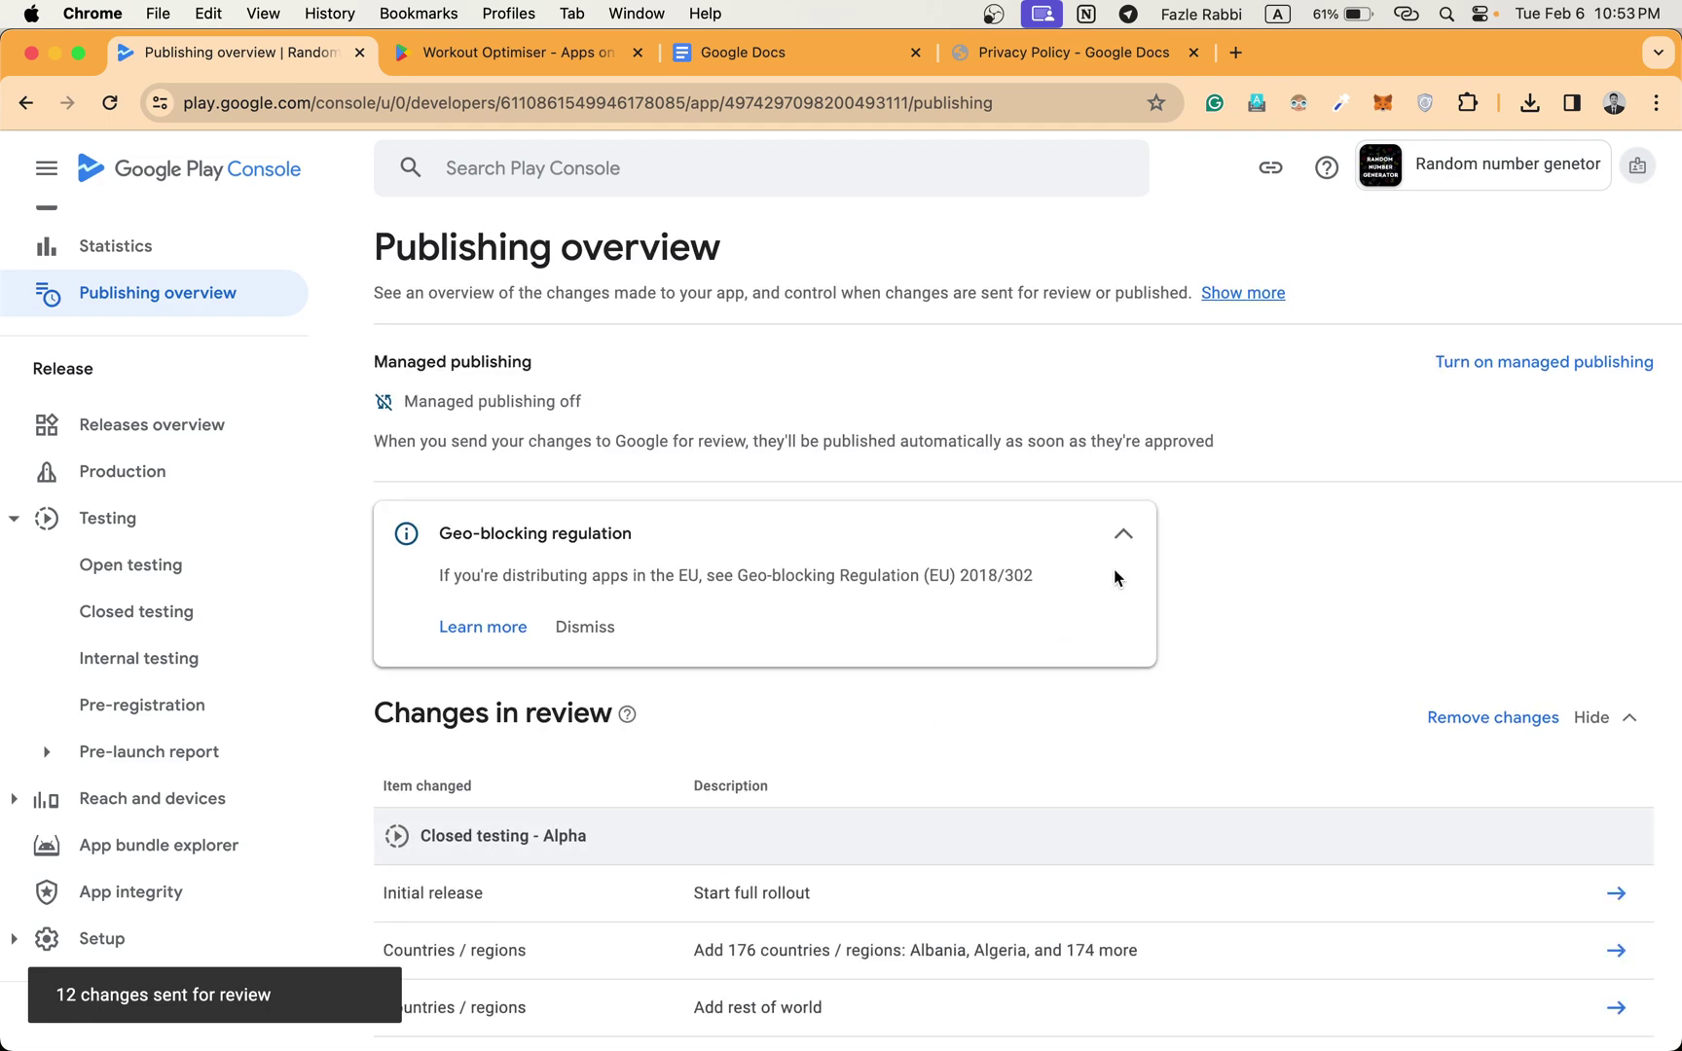
left_click(1123, 534)
scroll(1119, 545, "down", 5)
scroll(1119, 553, "up", 5)
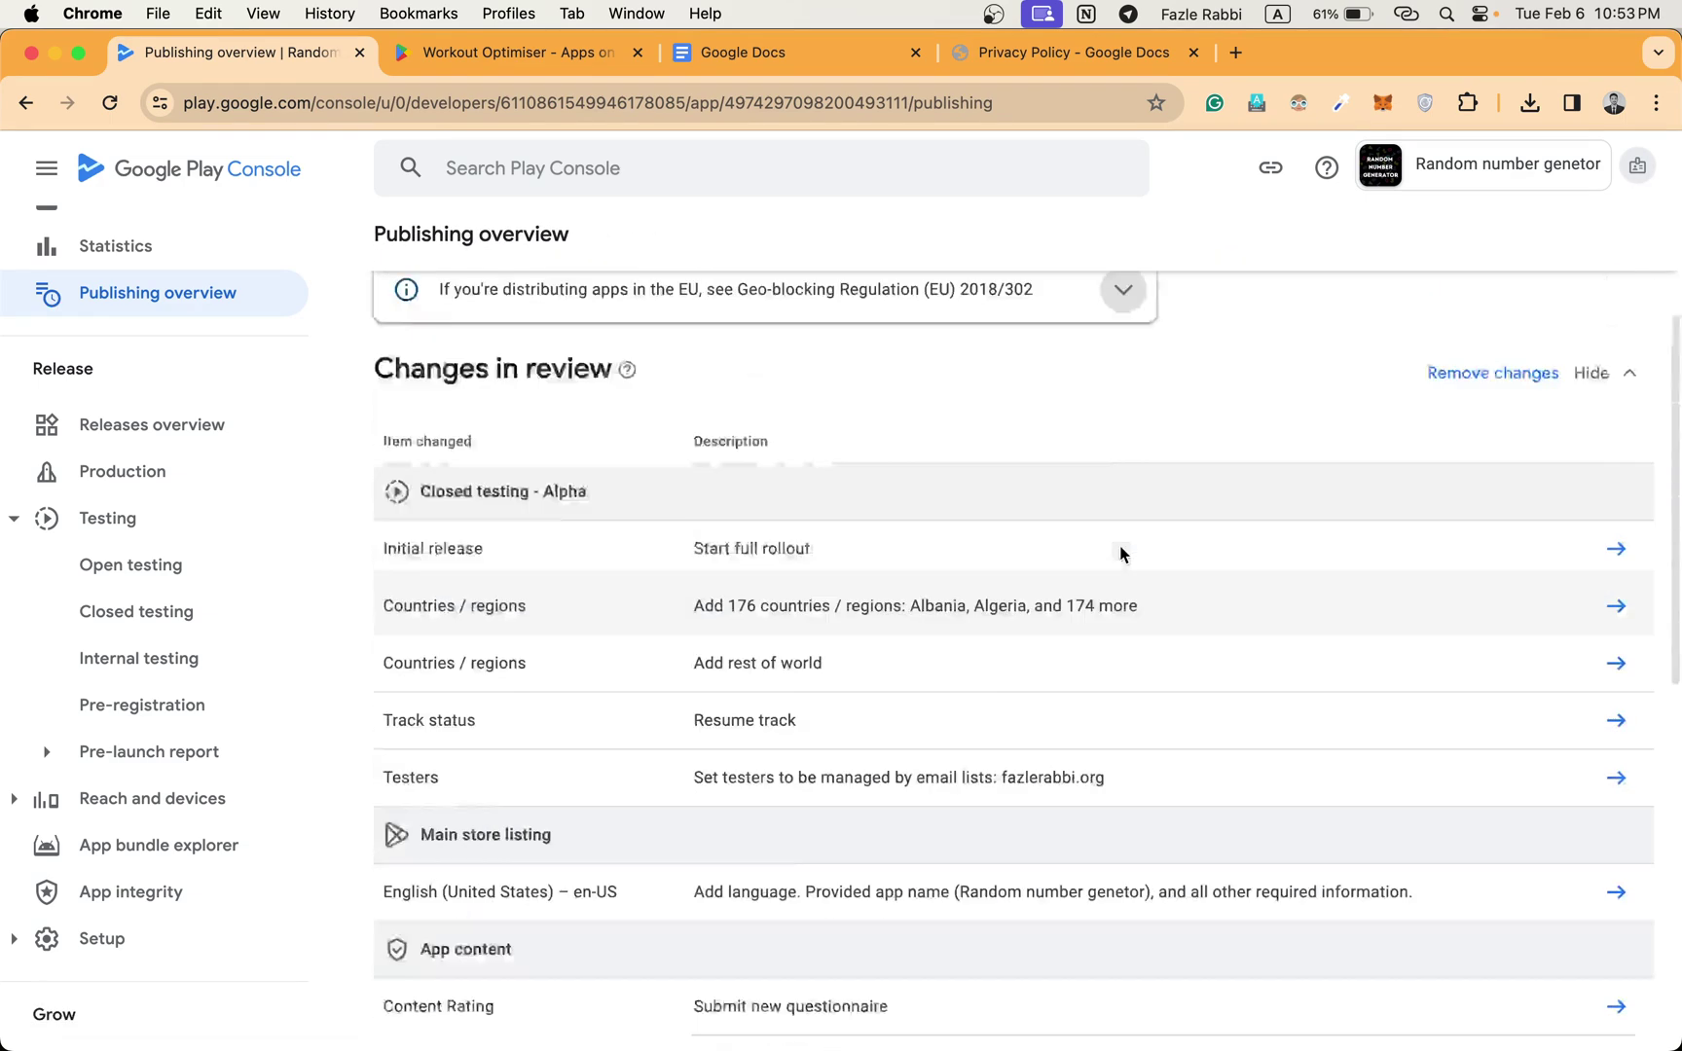
Open the Closed testing - Alpha track from the Closed testing list.
left_click(143, 623)
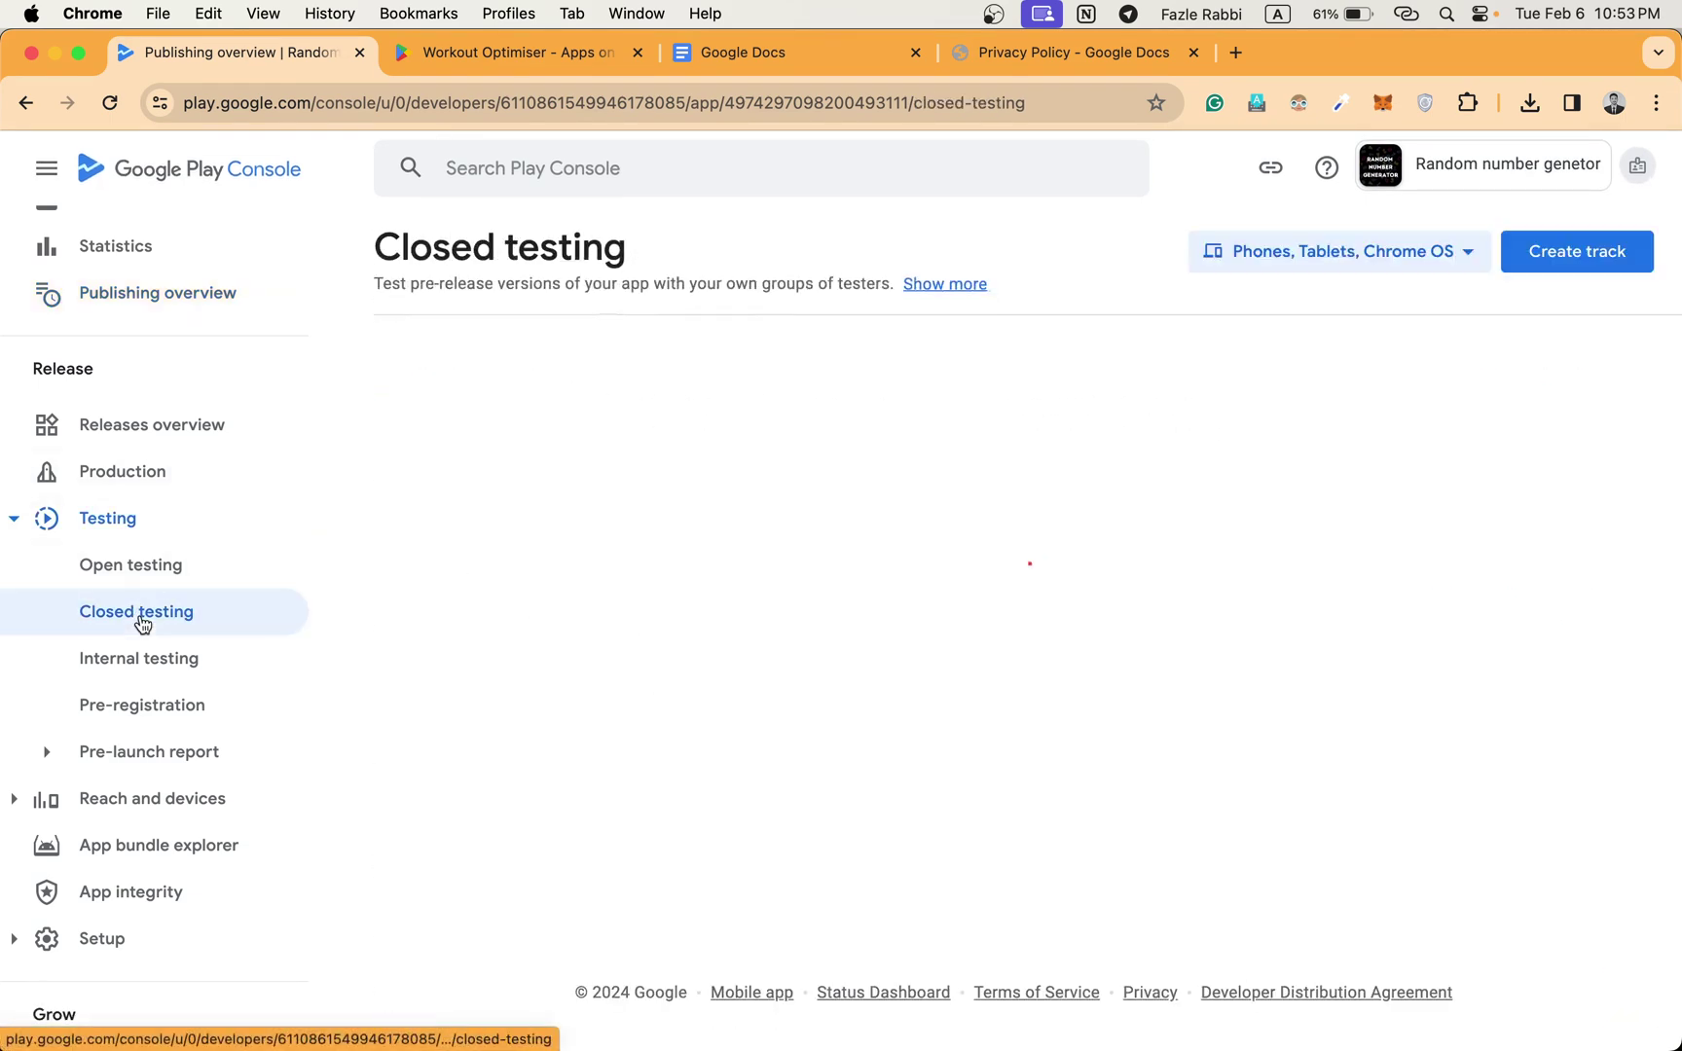
left_click(1601, 439)
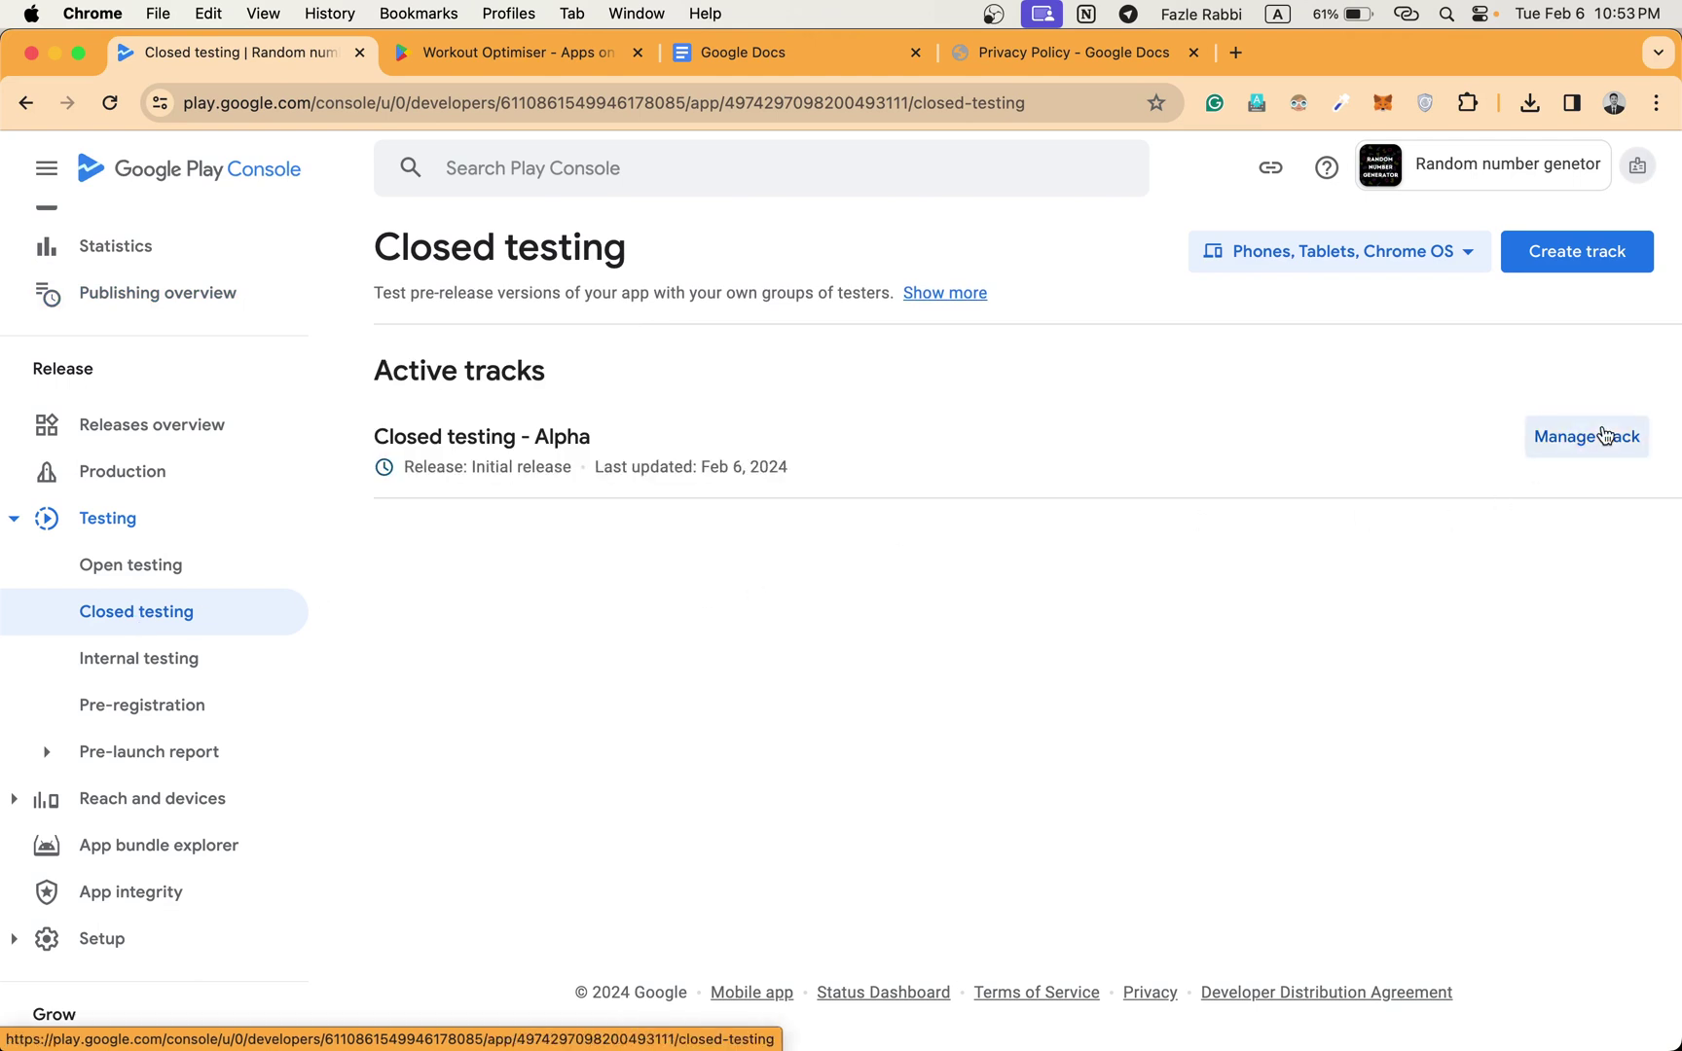
scroll(1087, 577, "down", 1)
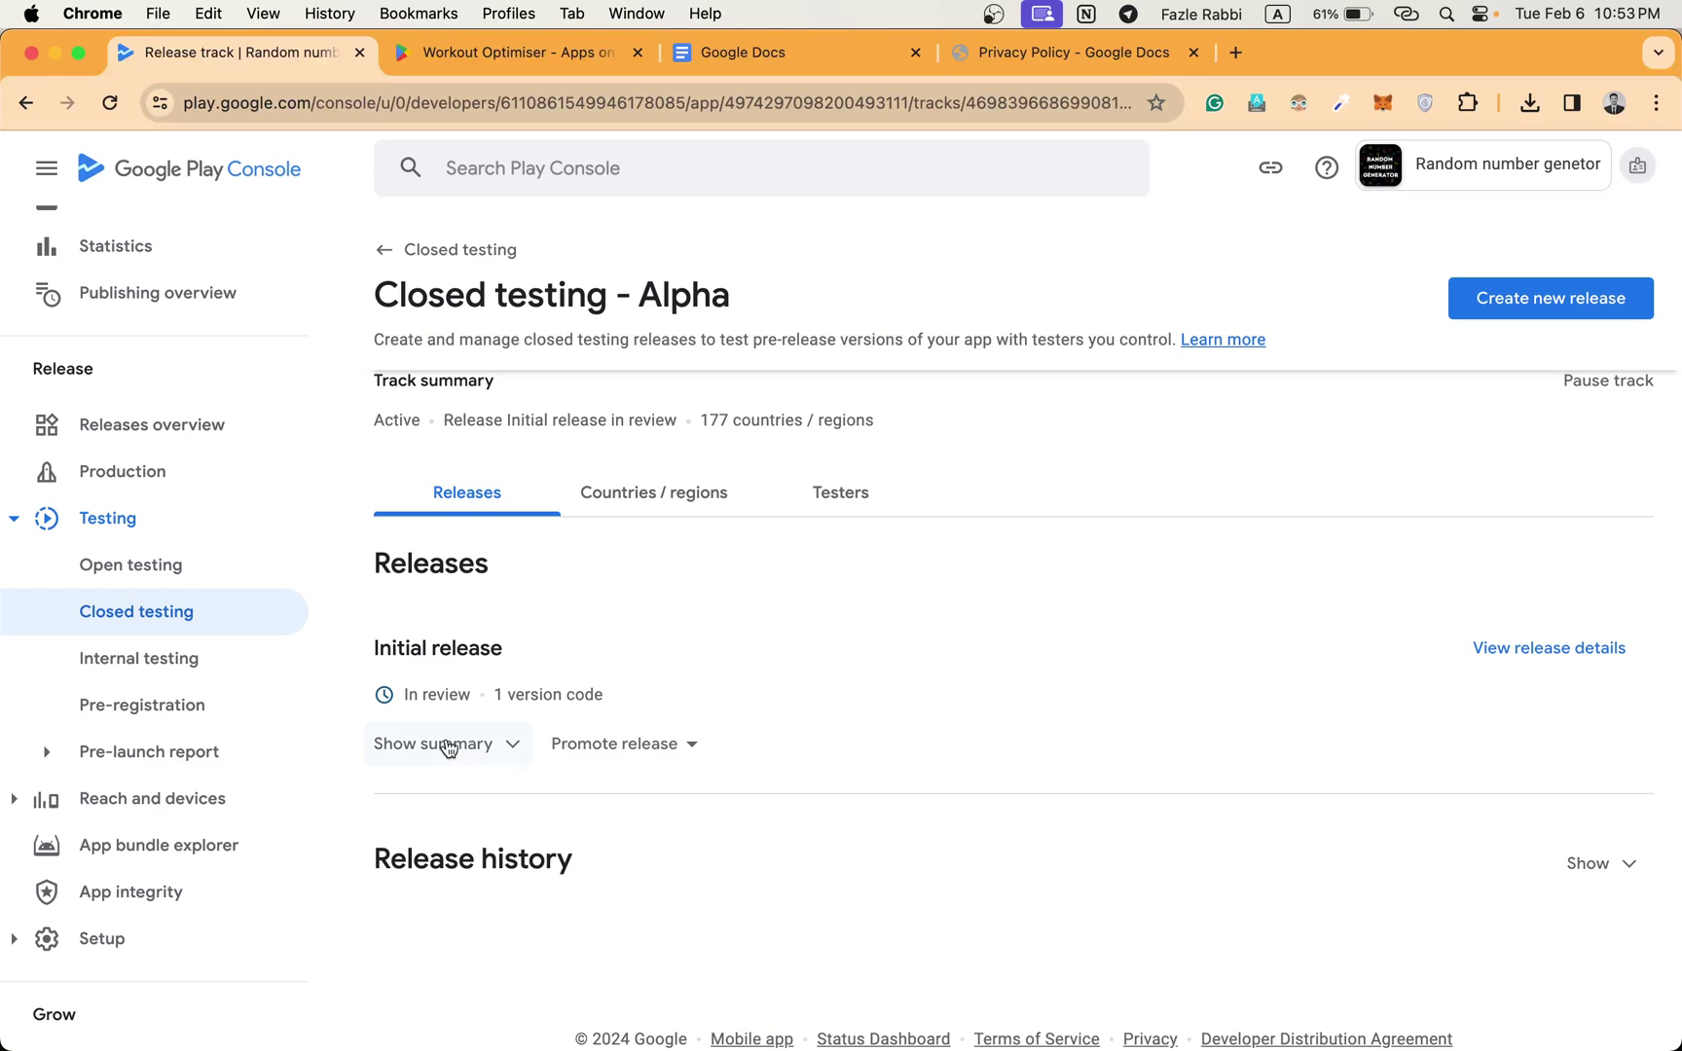
Review the Testers tab's 83-user email list, then show all open windows.
left_click(836, 505)
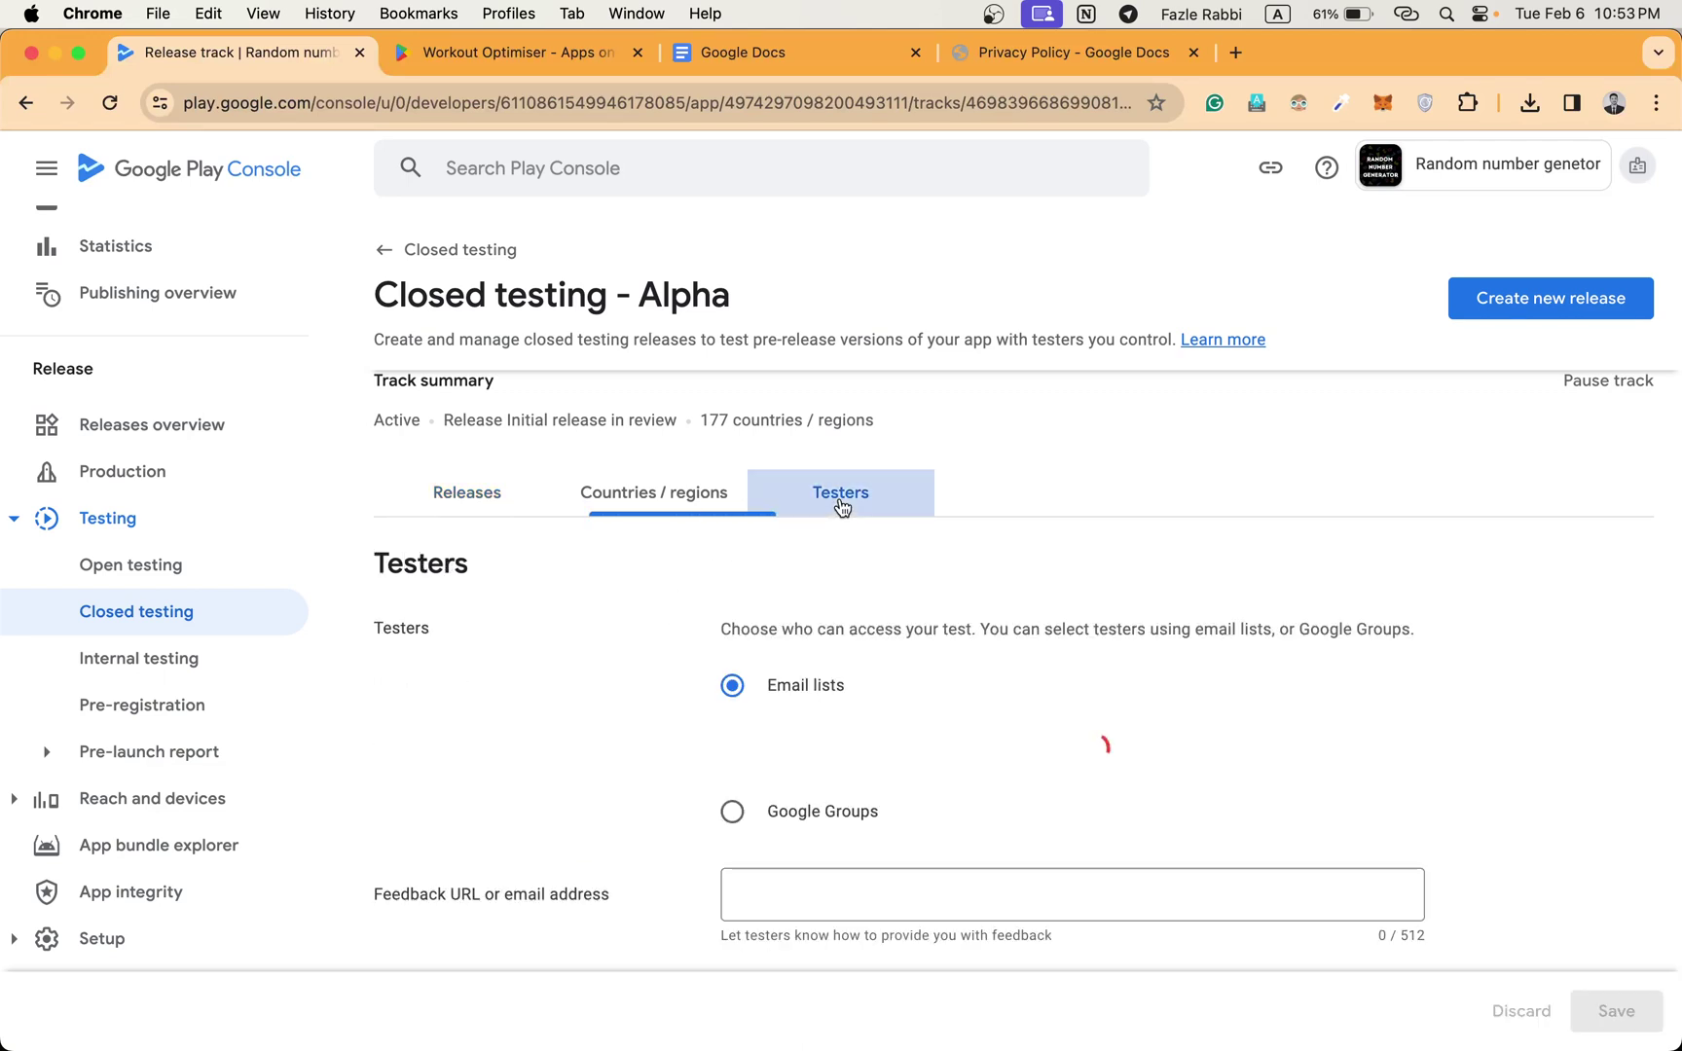
scroll(837, 584, "down", 5)
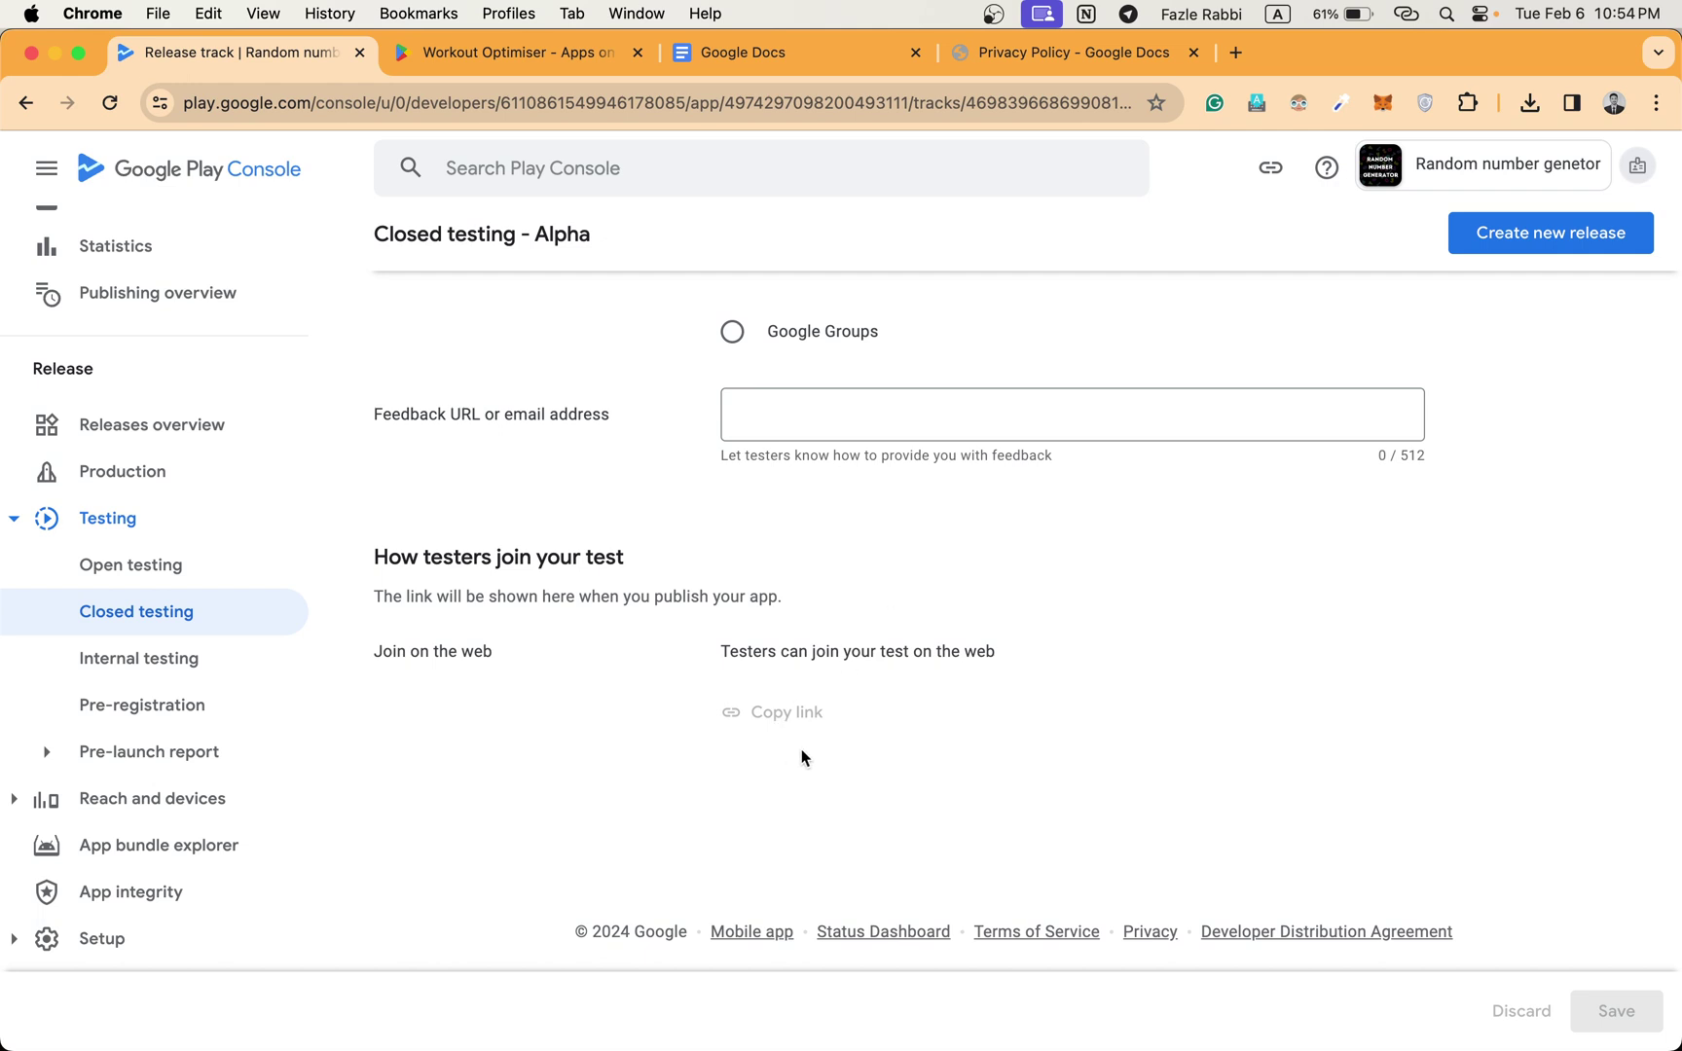
scroll(802, 758, "up", 5)
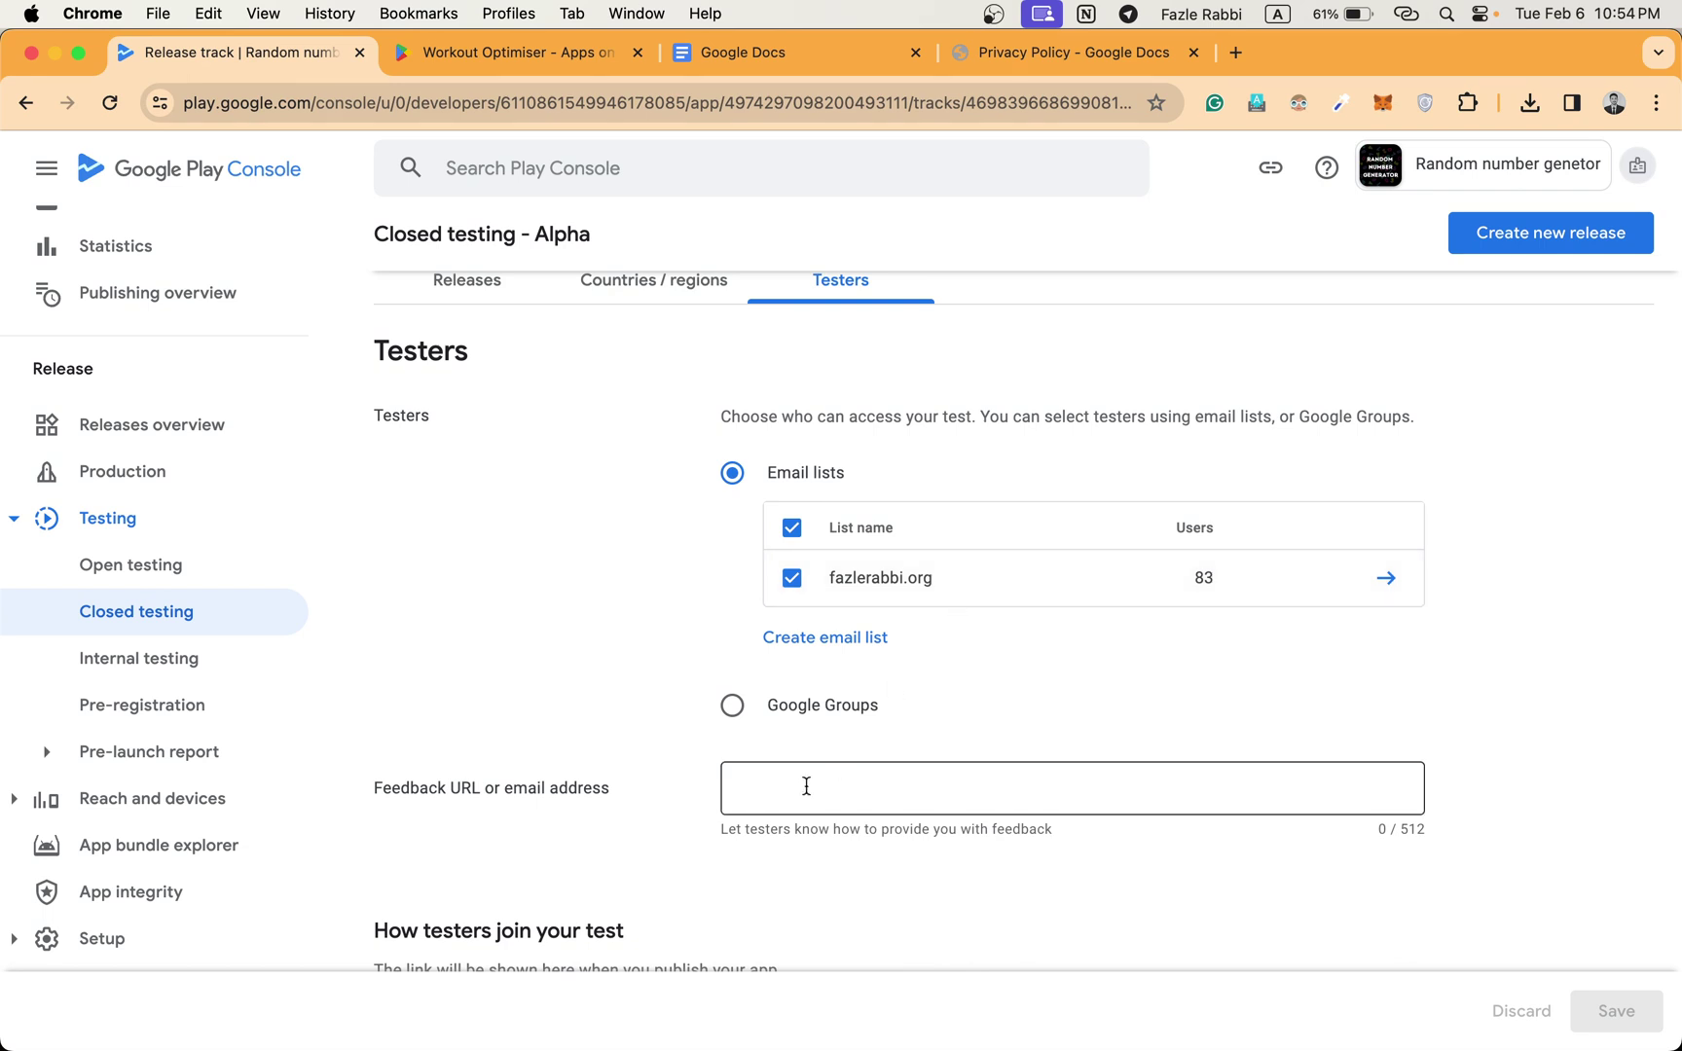
scroll(806, 786, "down", 5)
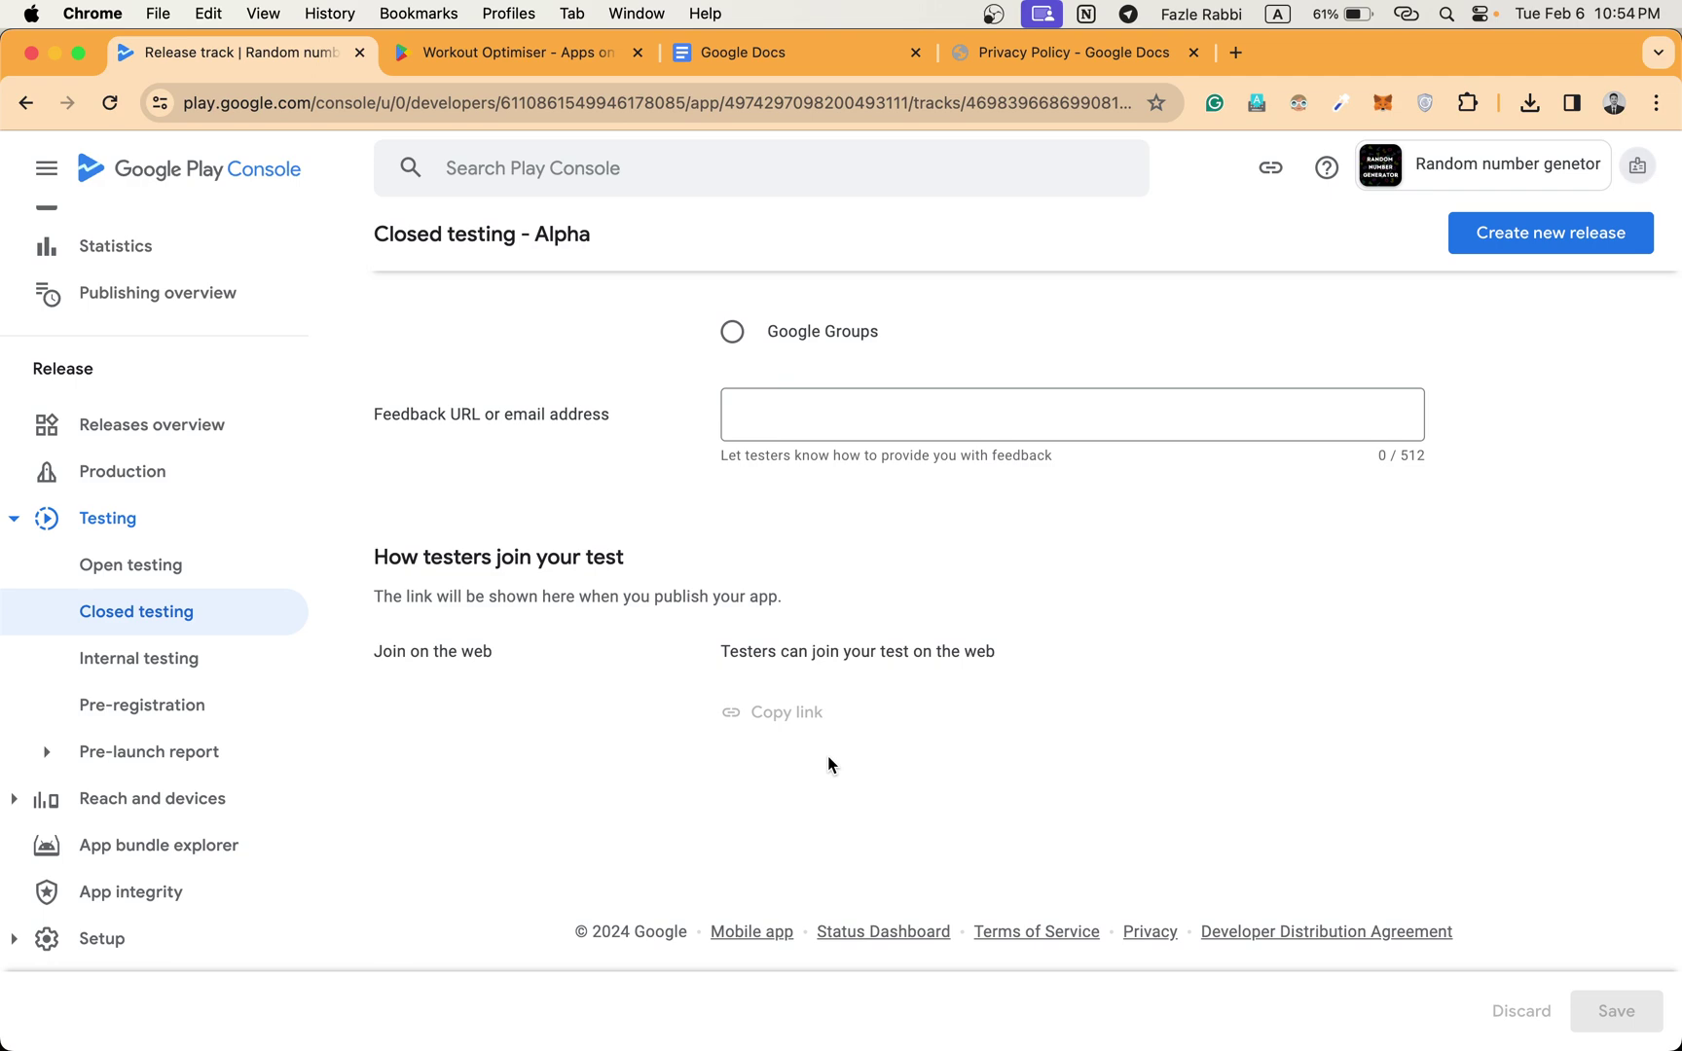
scroll(719, 581, "up", 6)
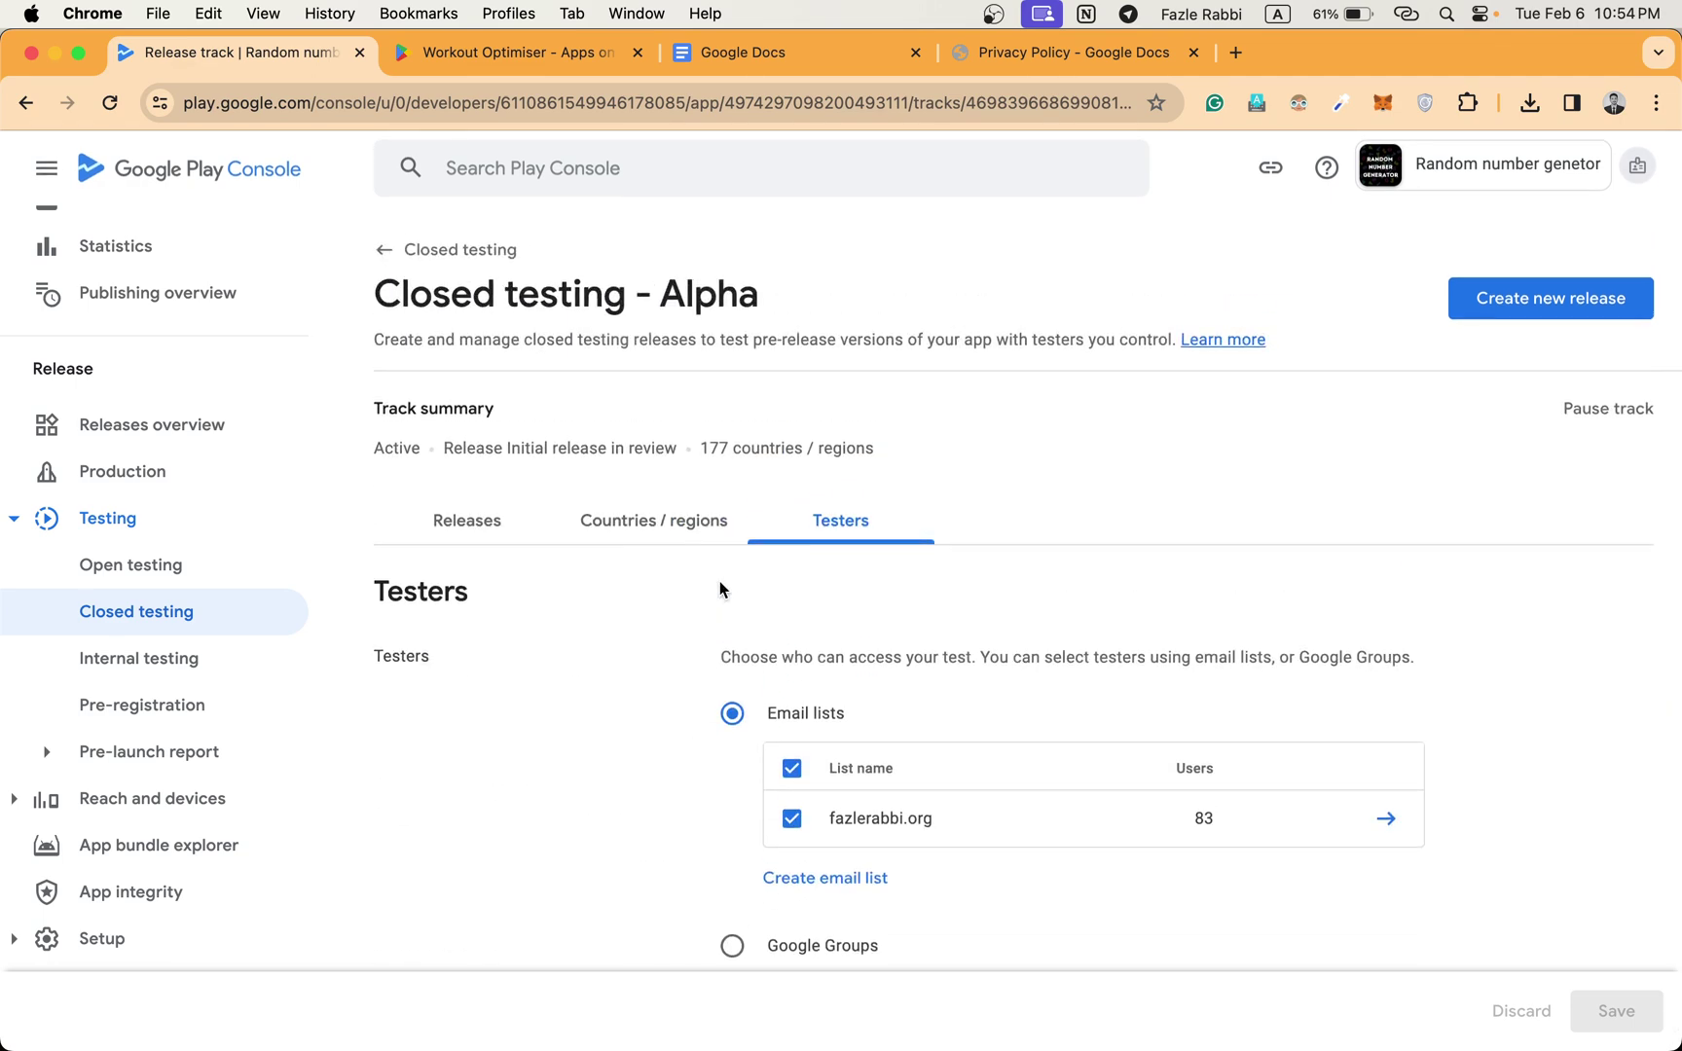
scroll(721, 590, "down", 1)
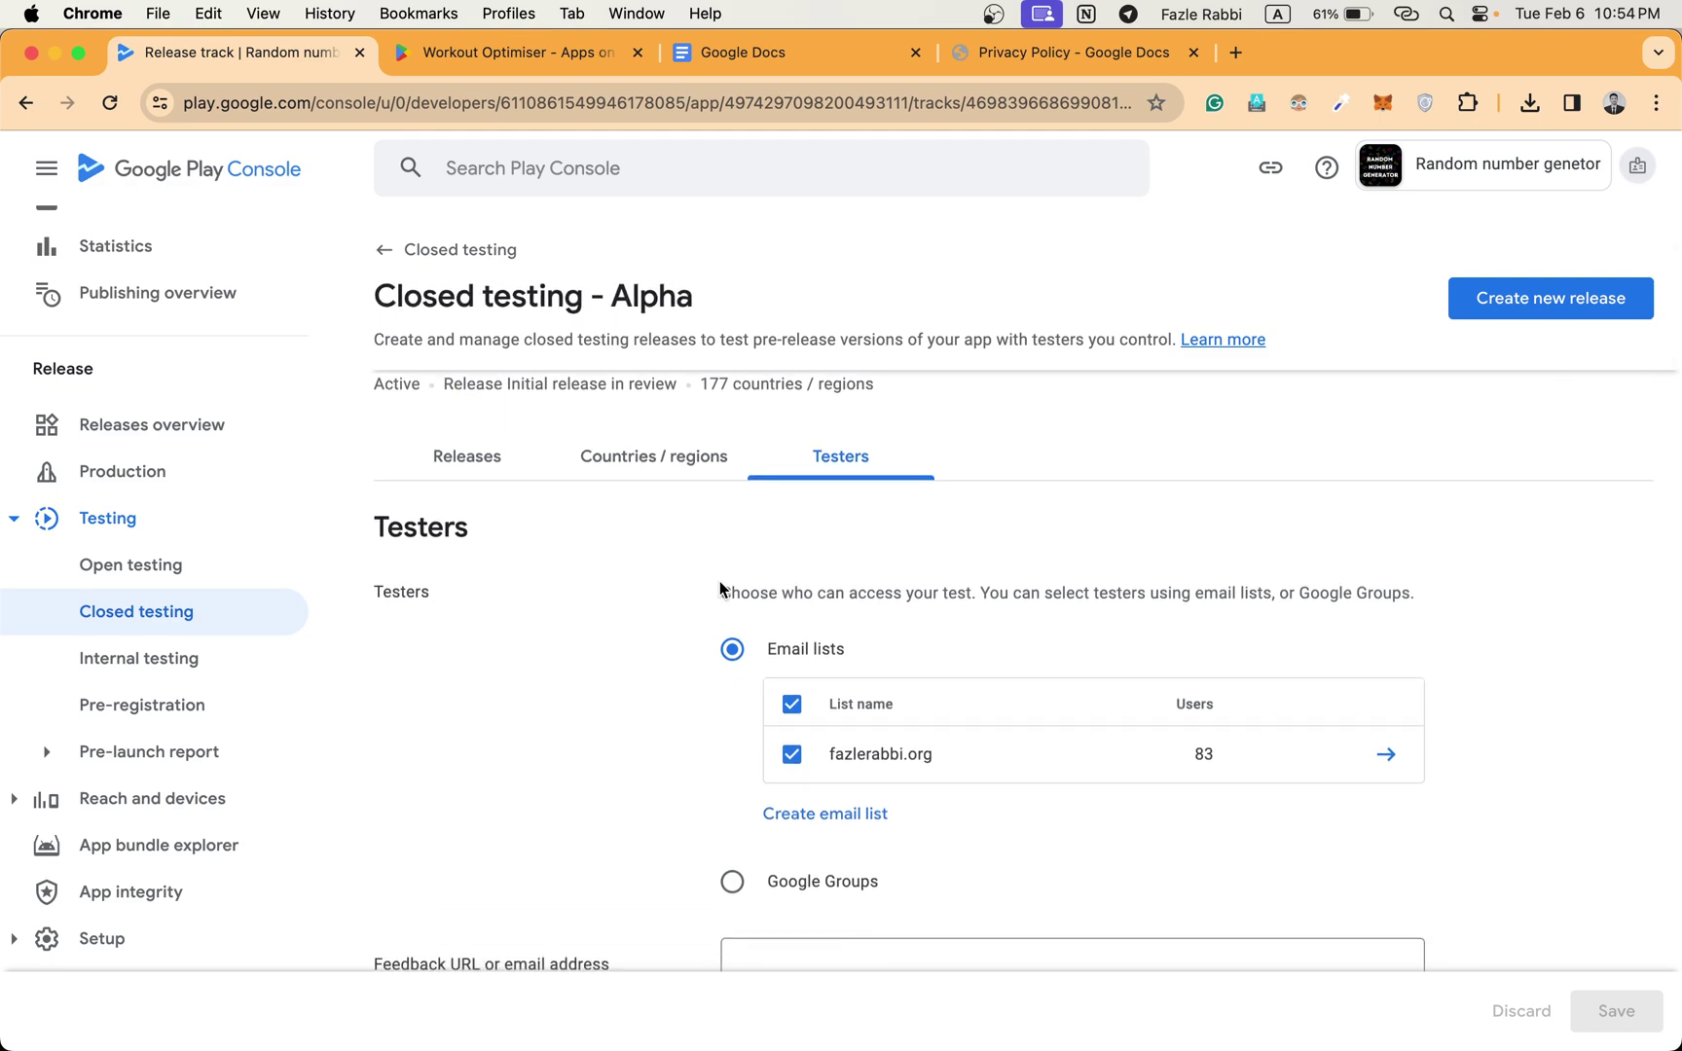
key("ctrl+Up")
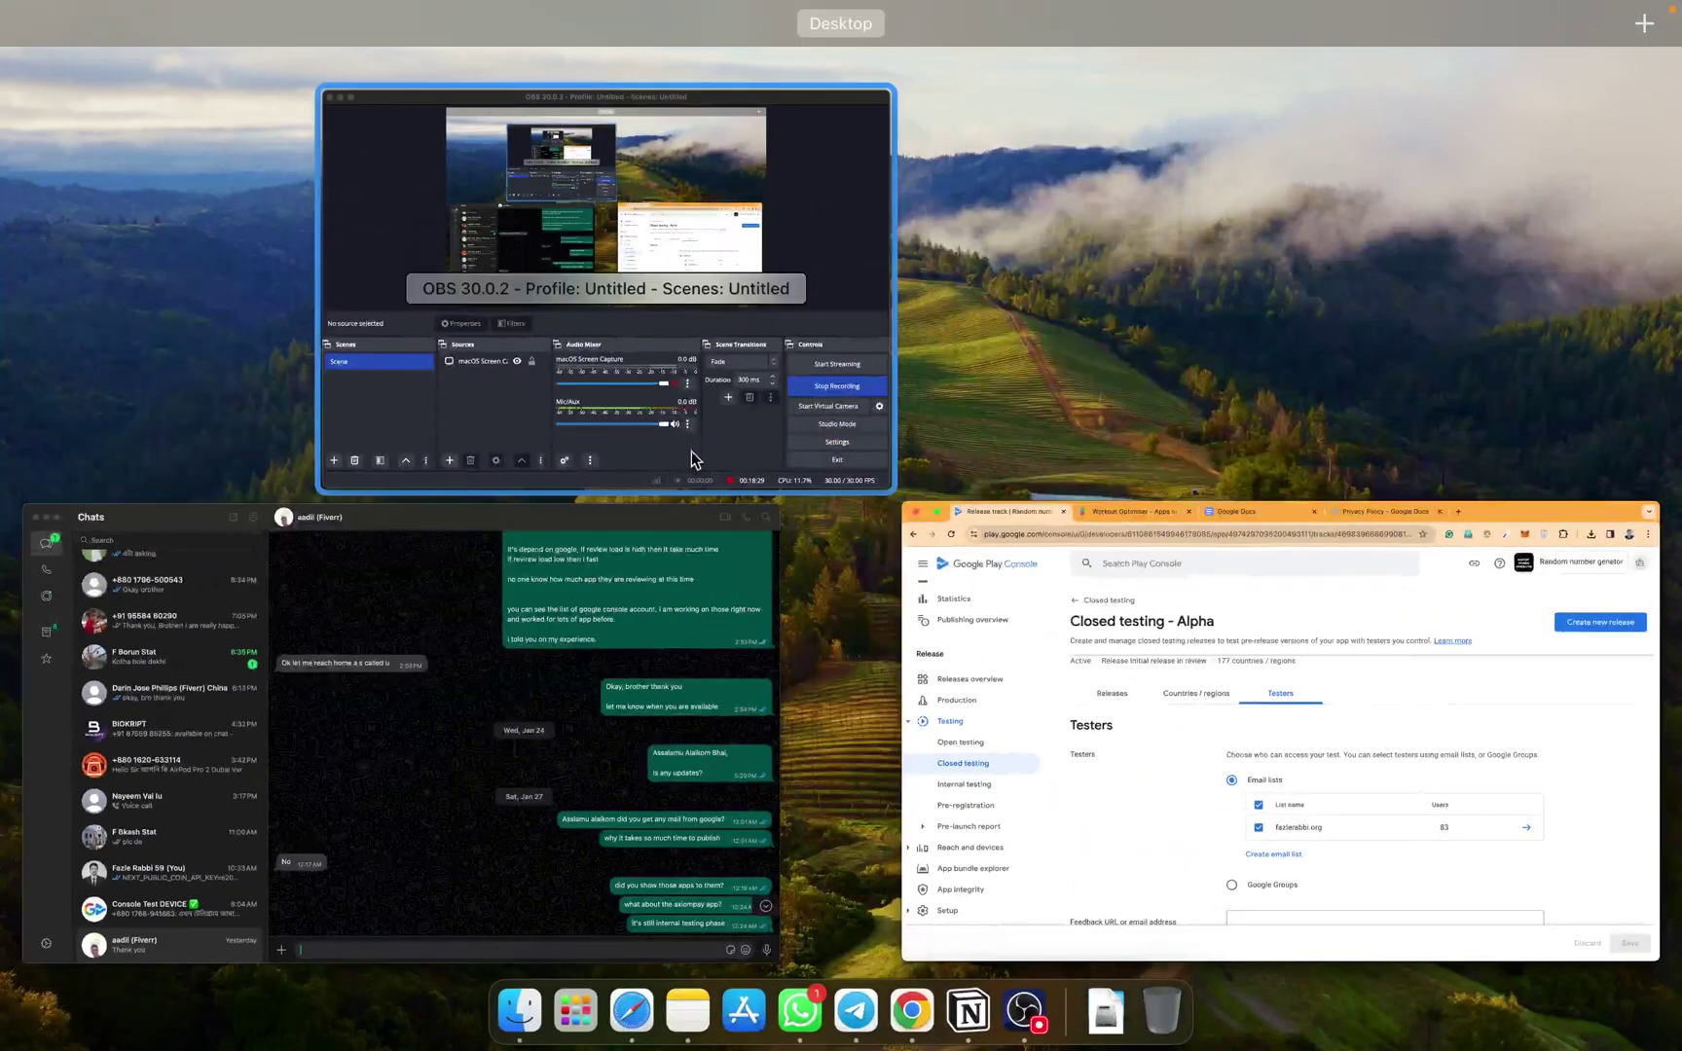